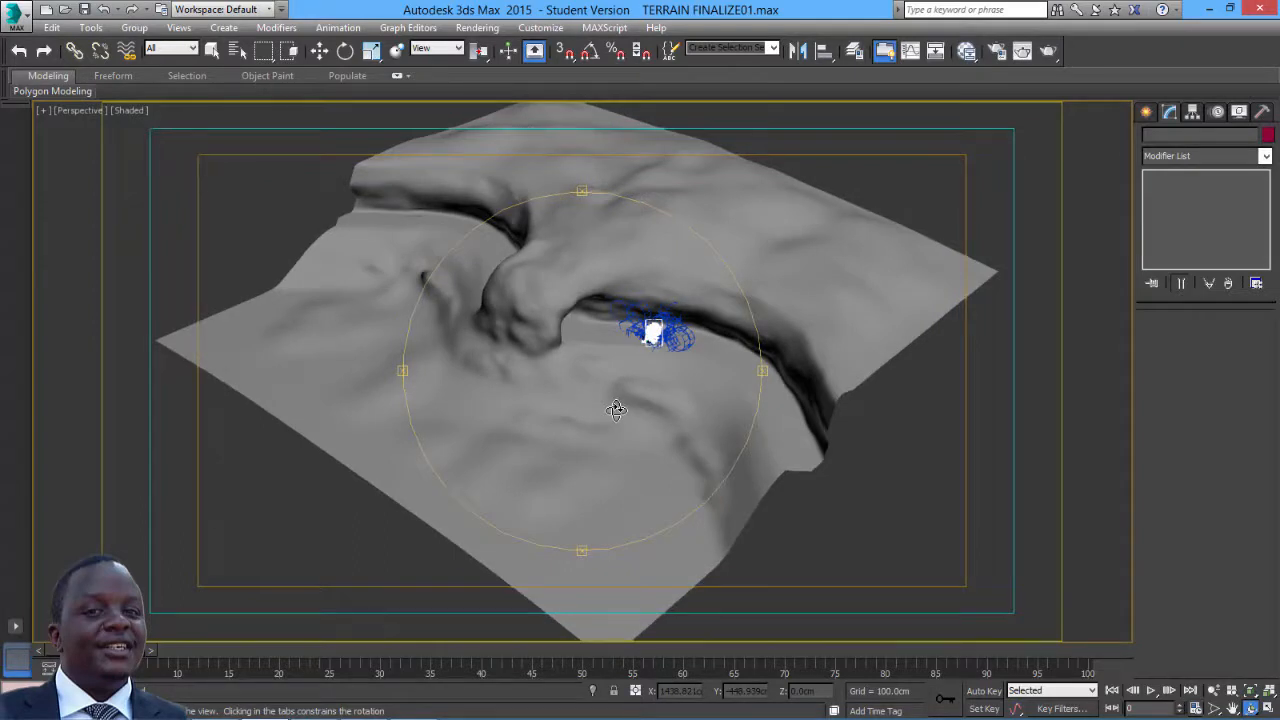
- Examine the terrain around the car and view the scene through Camera002
drag(639, 397, 643, 400)
middle_drag(644, 385, 648, 394)
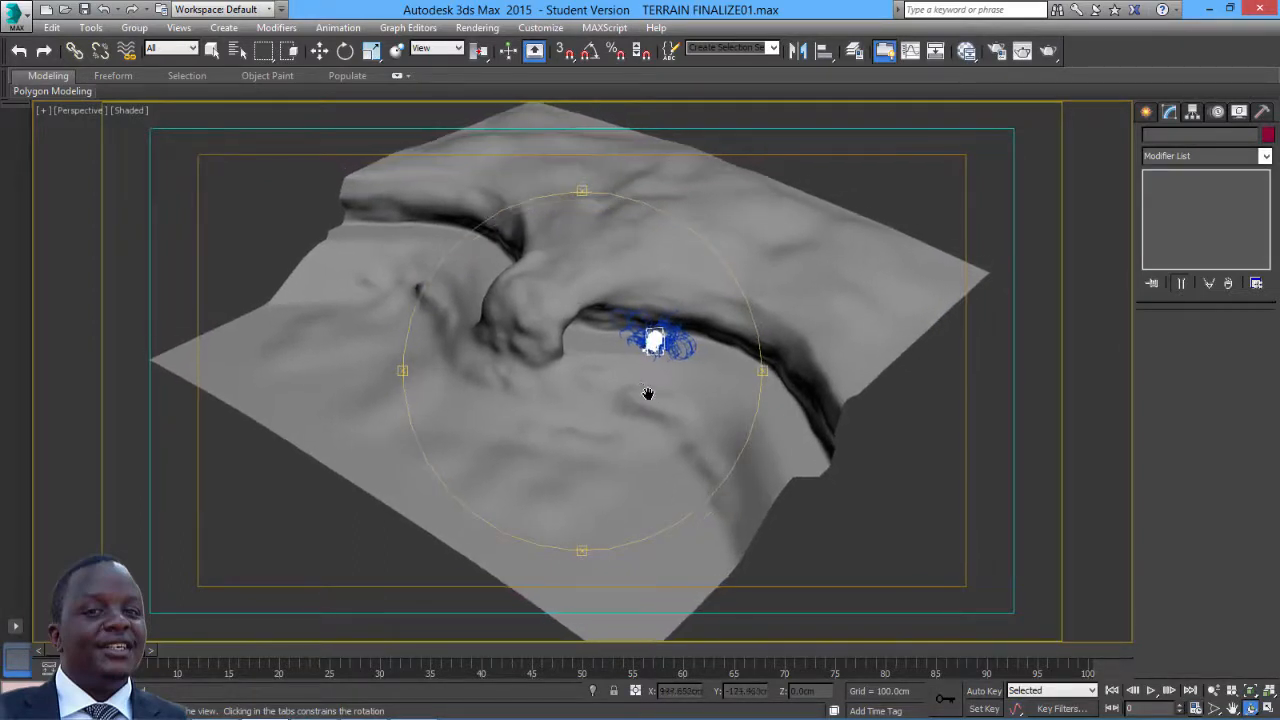
drag(645, 387, 648, 392)
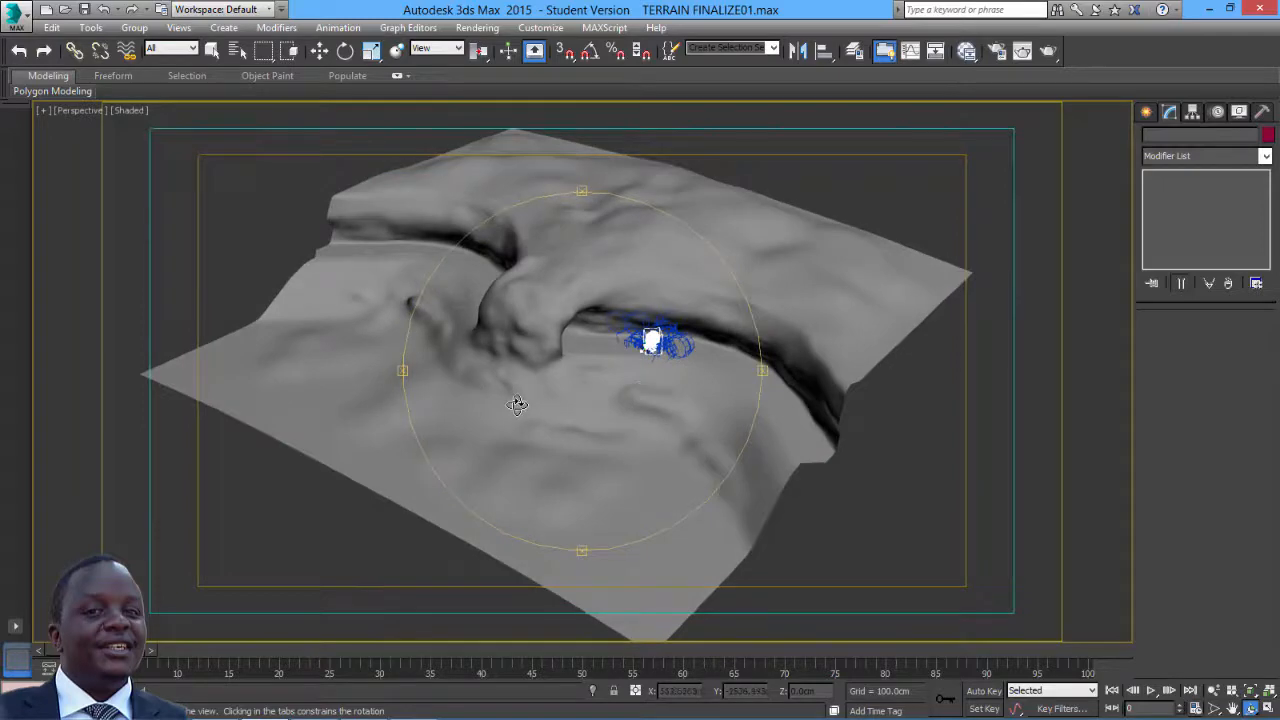
scroll(648, 362, up, 8)
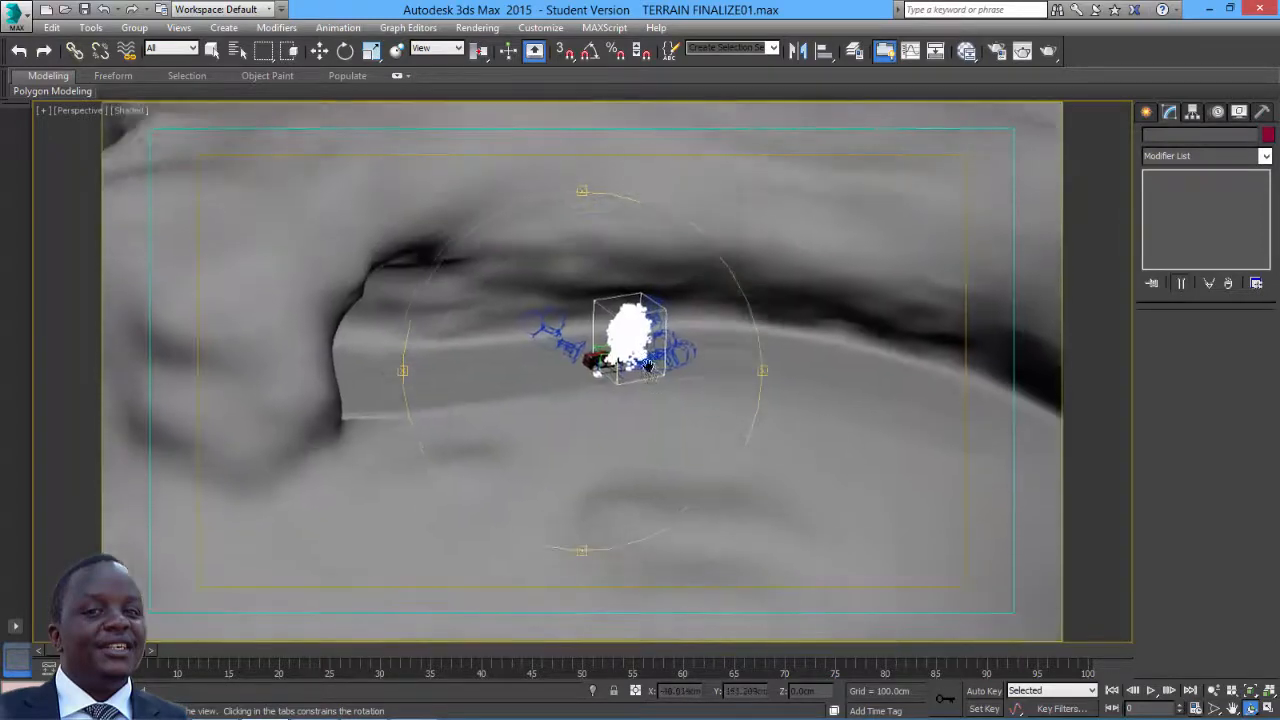
drag(648, 365, 591, 424)
key(c)
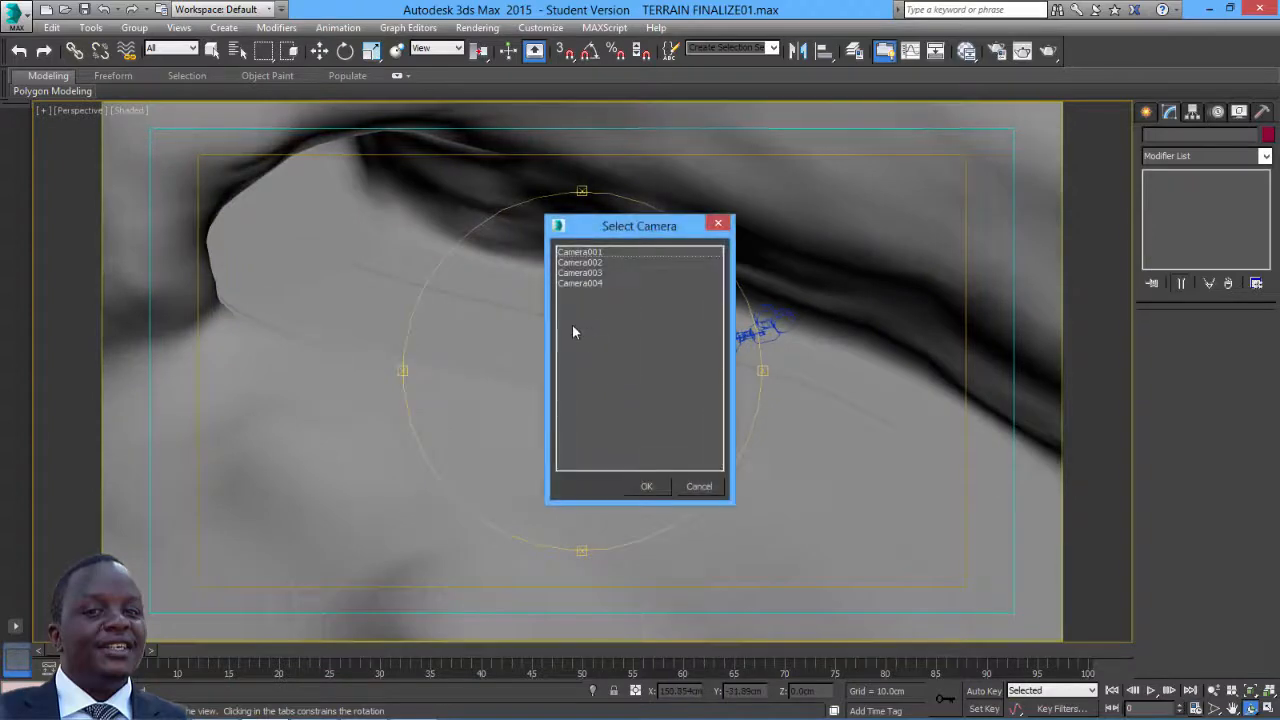
click(590, 262)
click(646, 486)
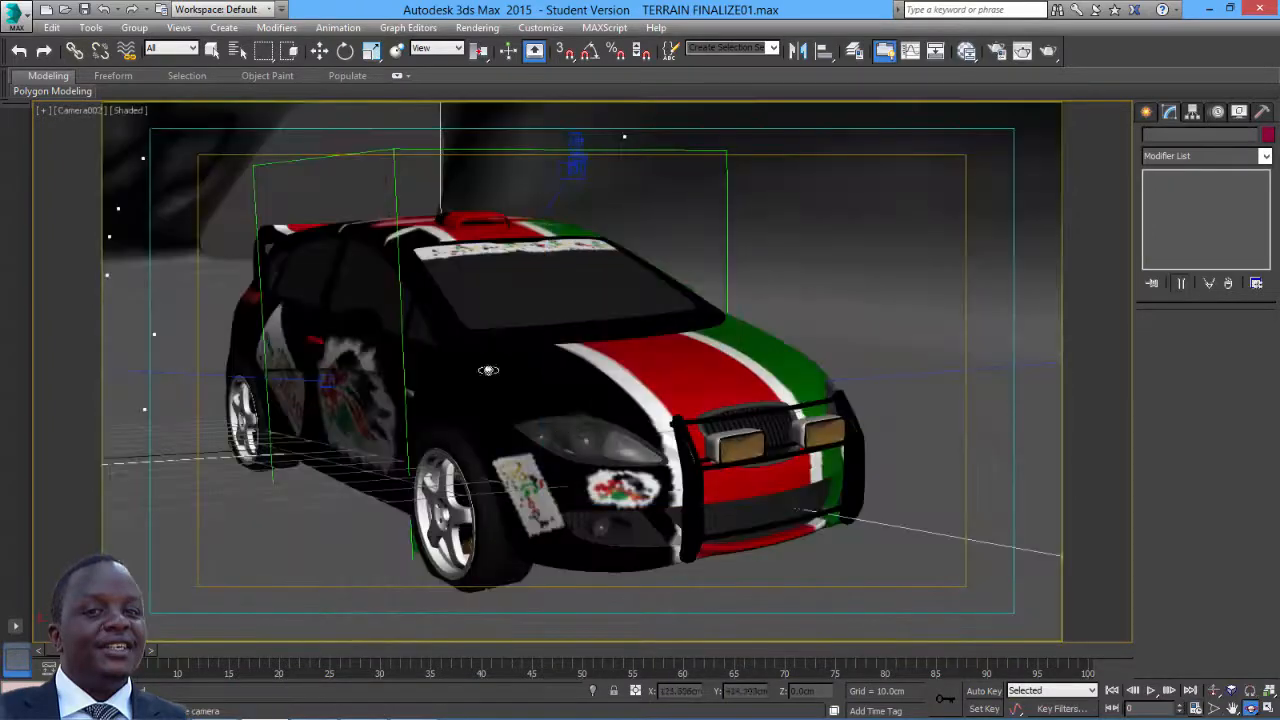
- View the car through Camera003 and Camera004
key(c)
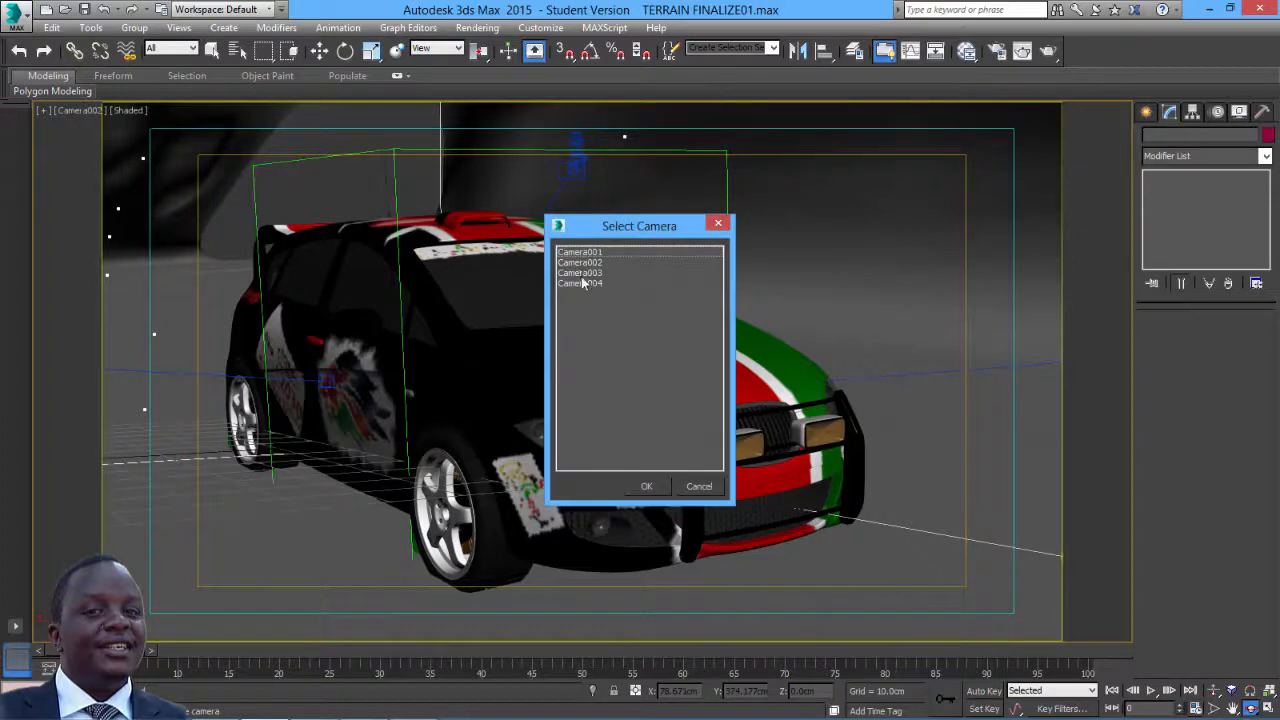
click(584, 272)
click(648, 486)
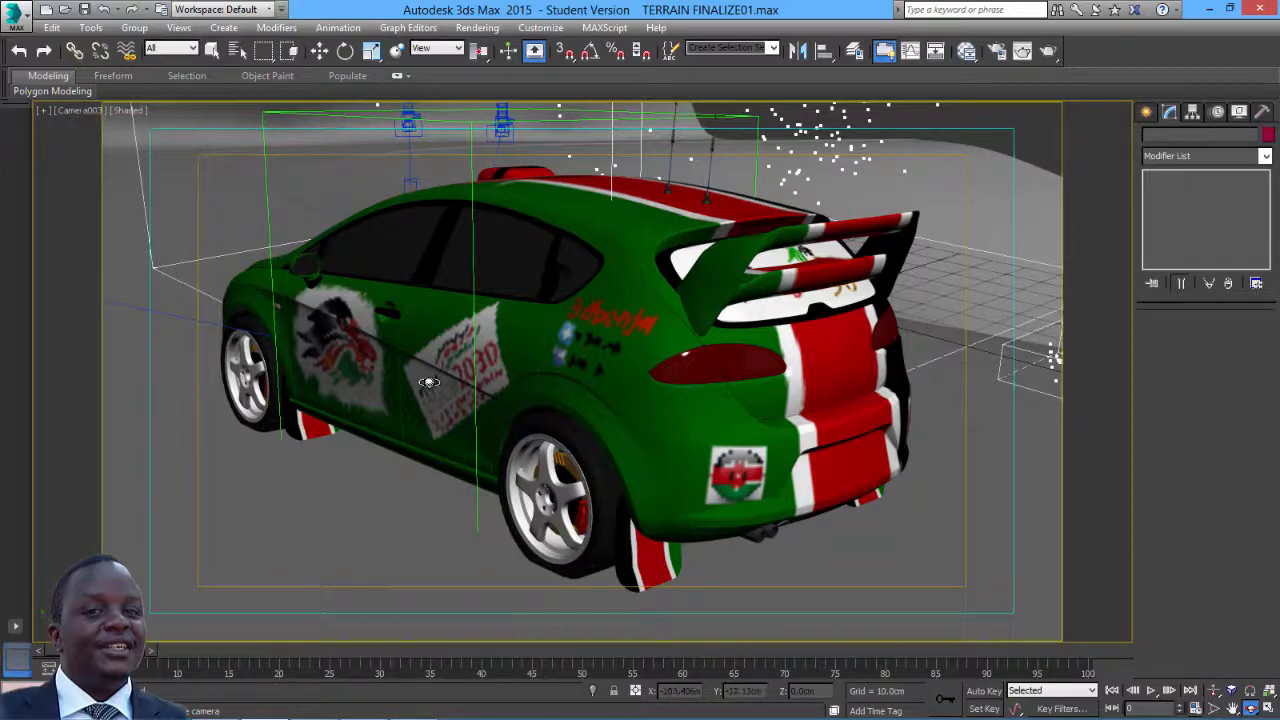
key(c)
click(586, 283)
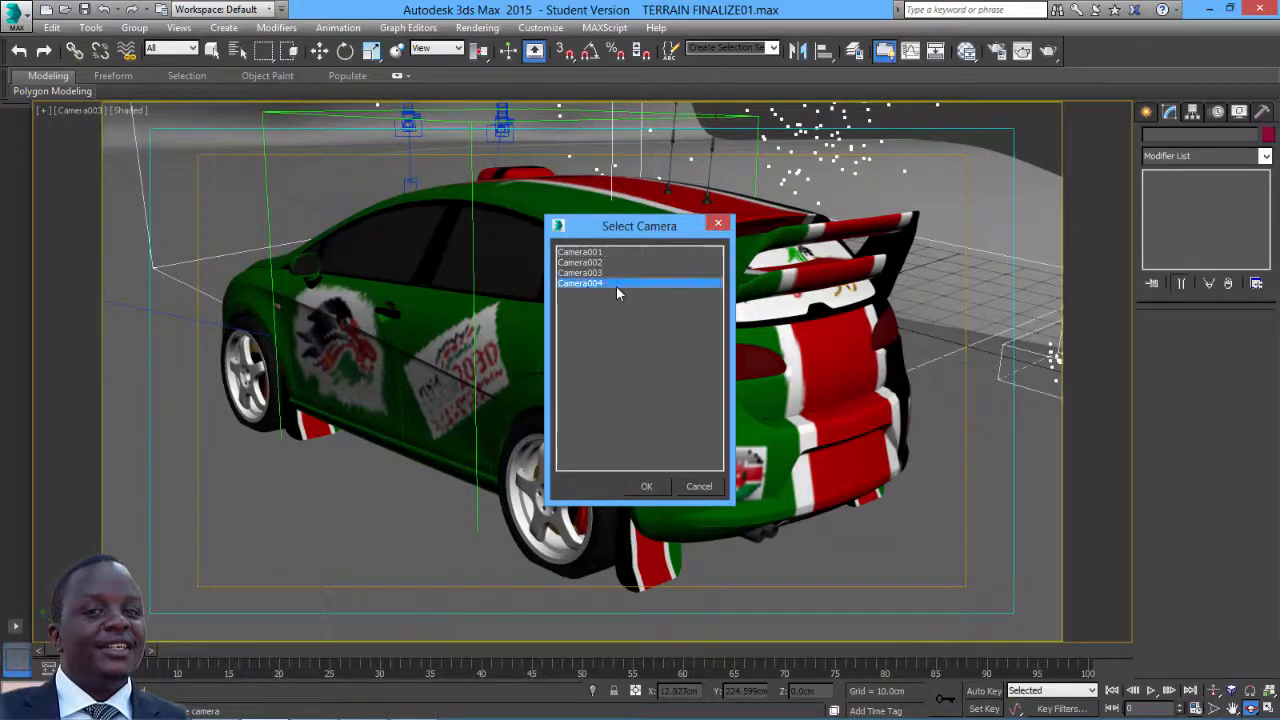
click(647, 486)
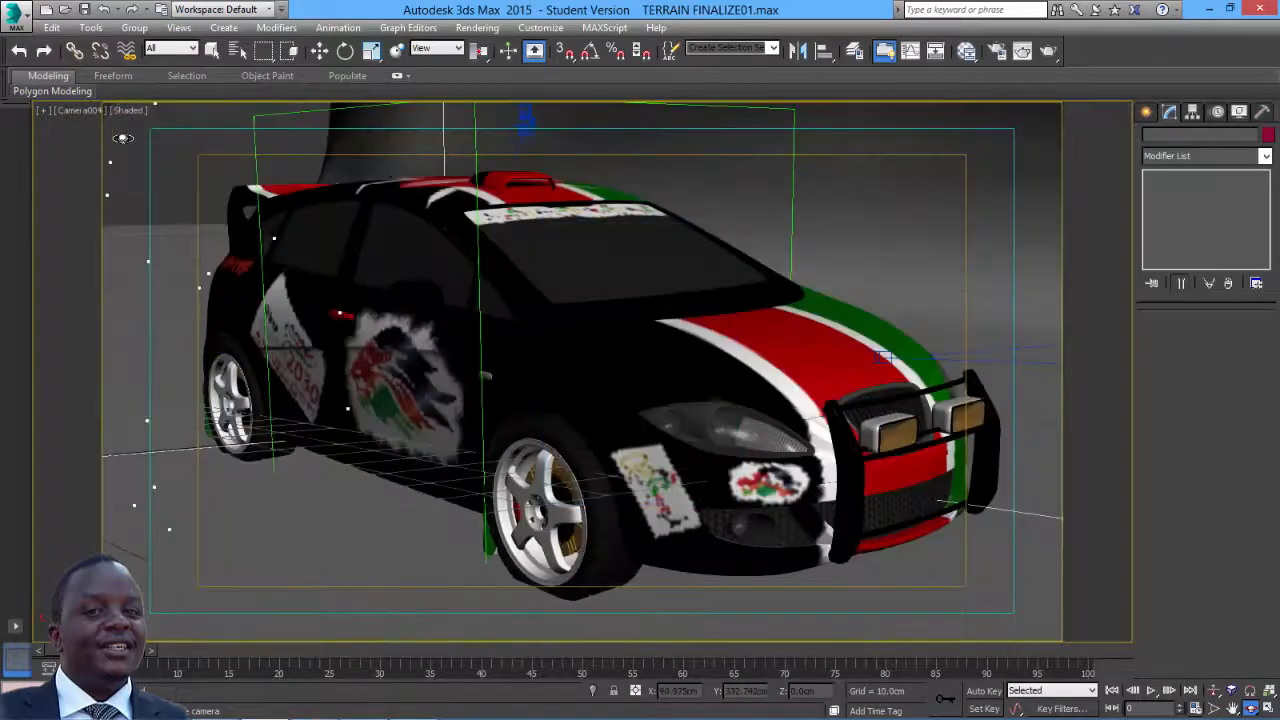
- Look at the car through Camera001, Camera003 and Camera004 to compare the shots
key(c)
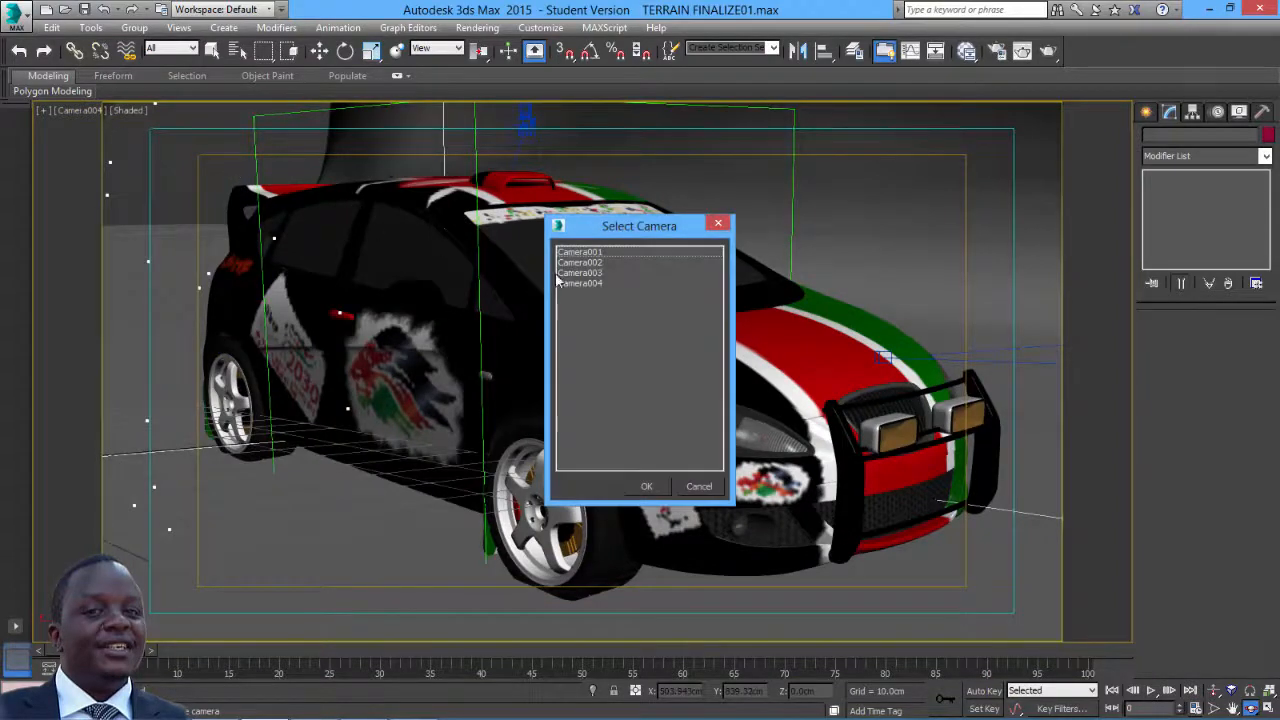
click(590, 254)
click(647, 487)
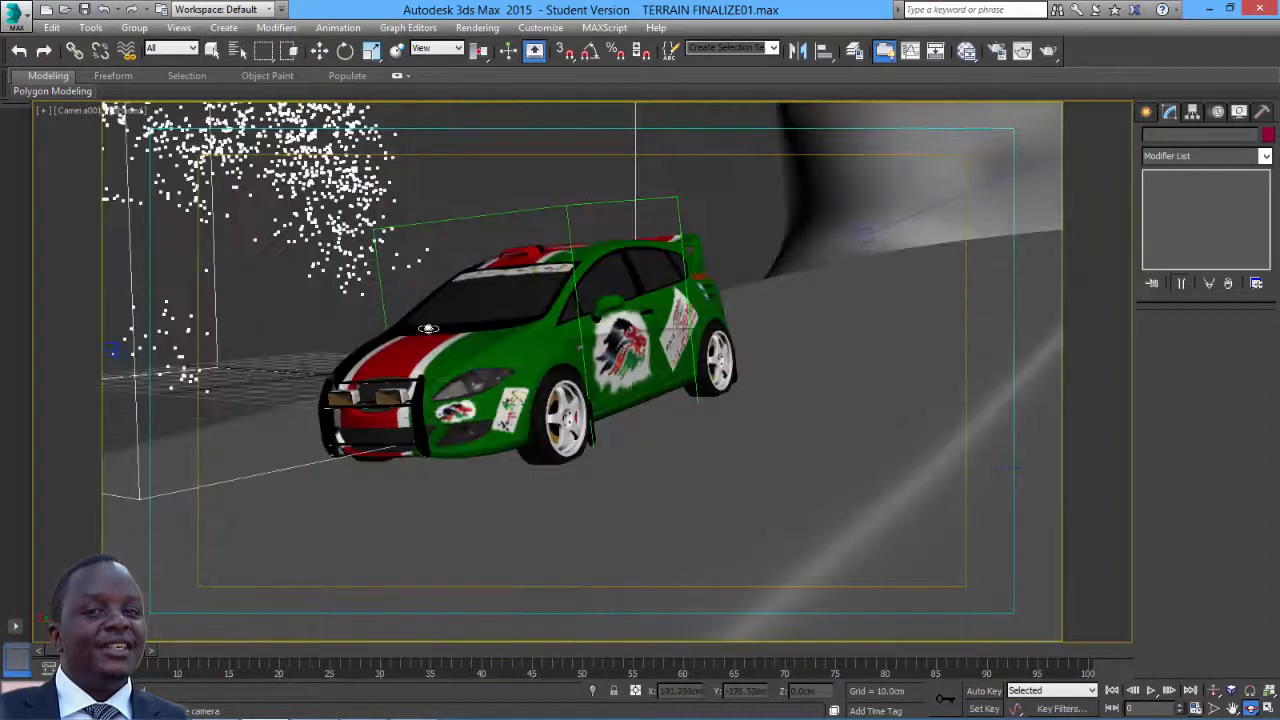
key(c)
click(589, 274)
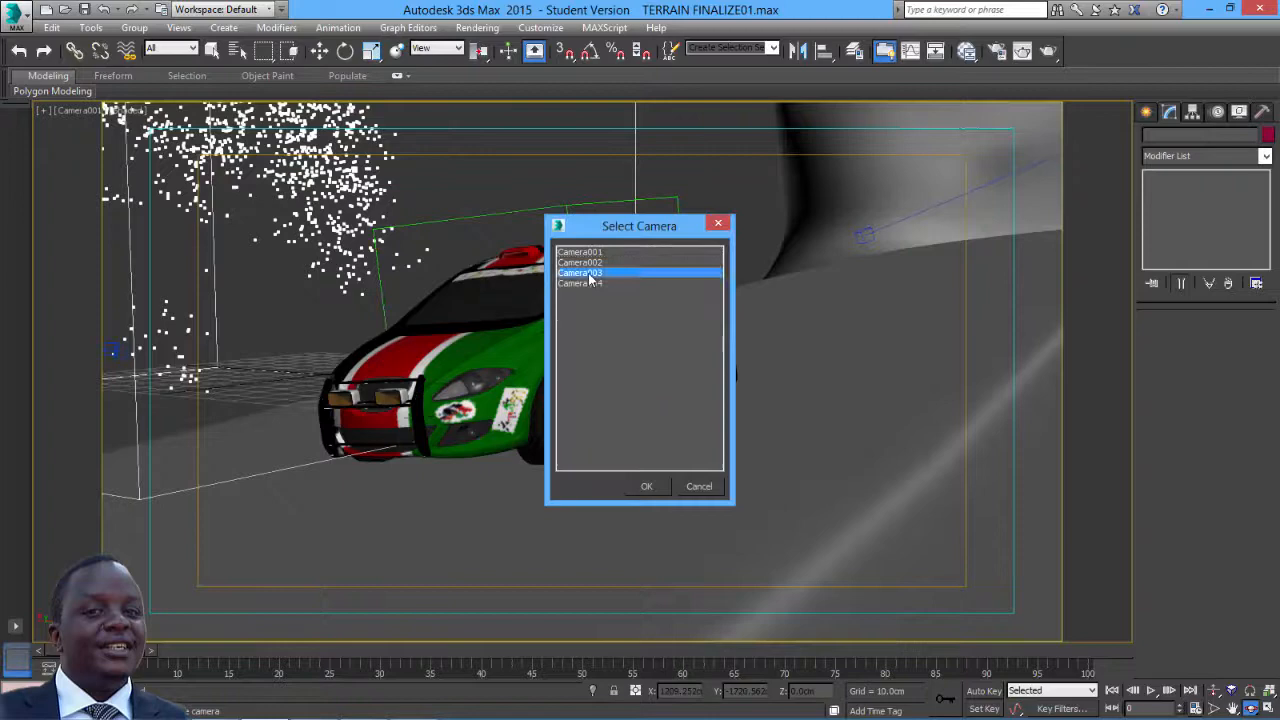
click(647, 487)
key(c)
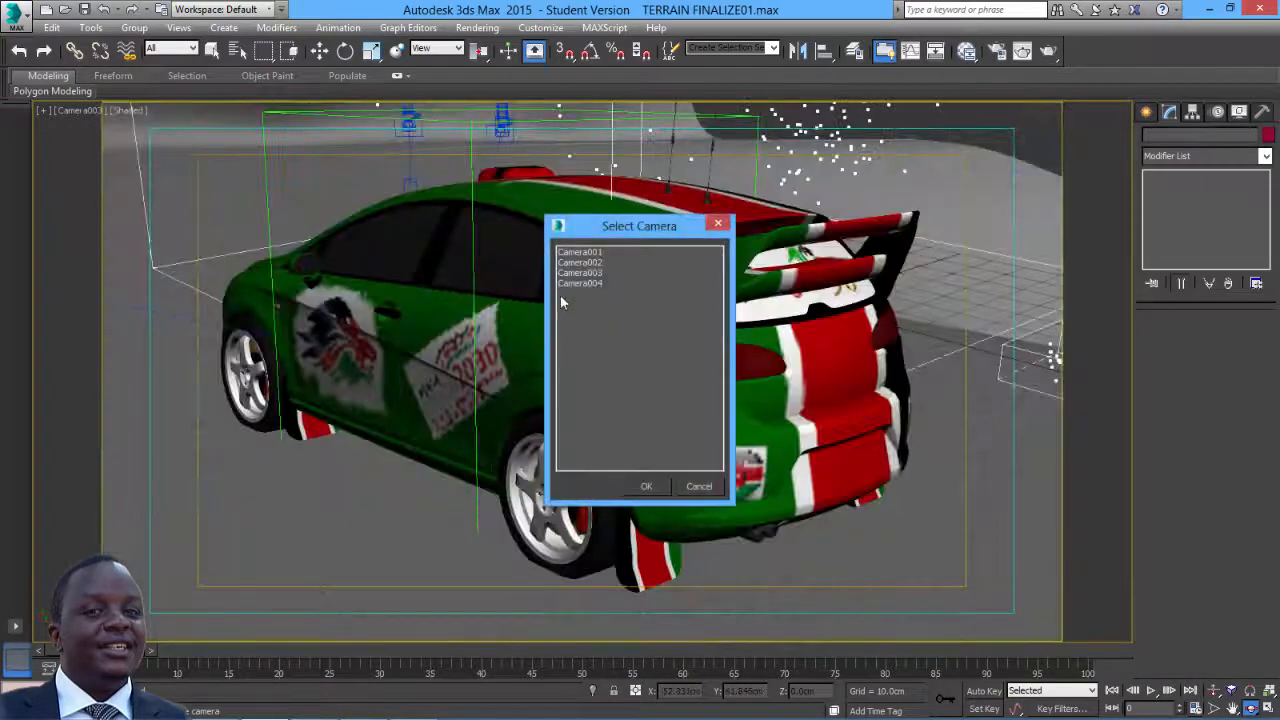
click(578, 285)
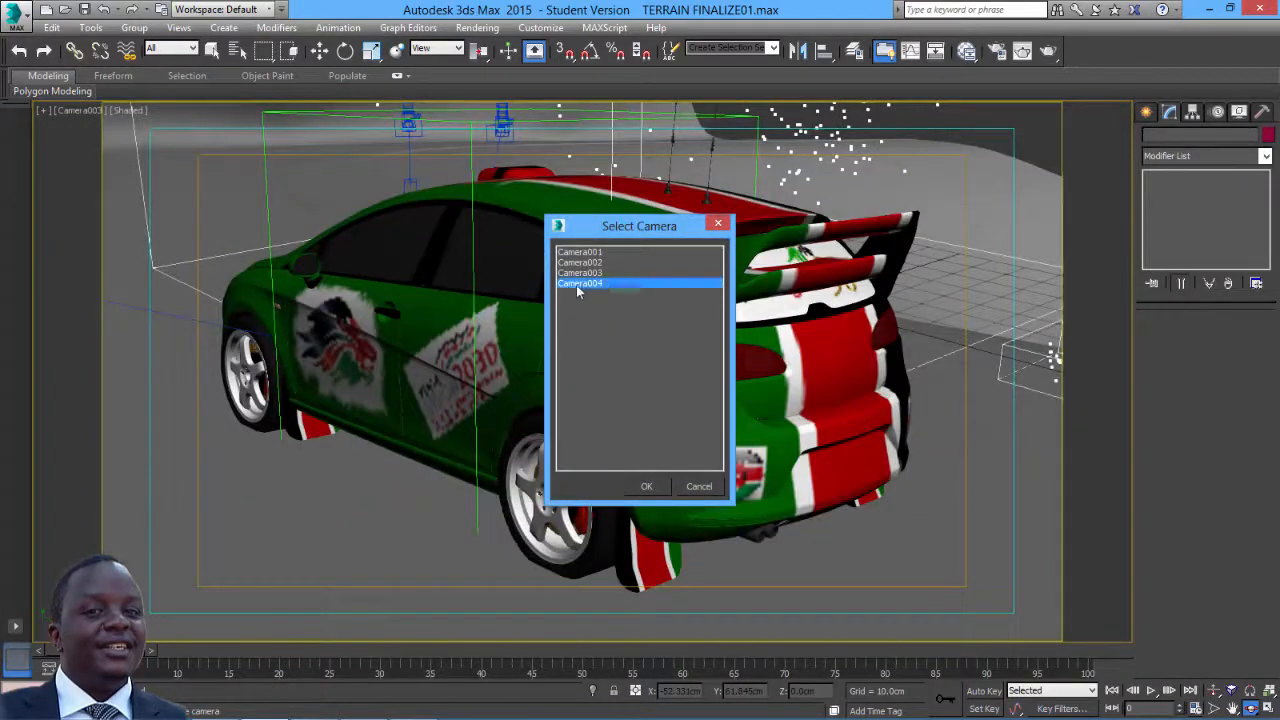
click(647, 487)
- Return the viewport to Perspective view and frame the car together with the surrounding terrain
click(80, 111)
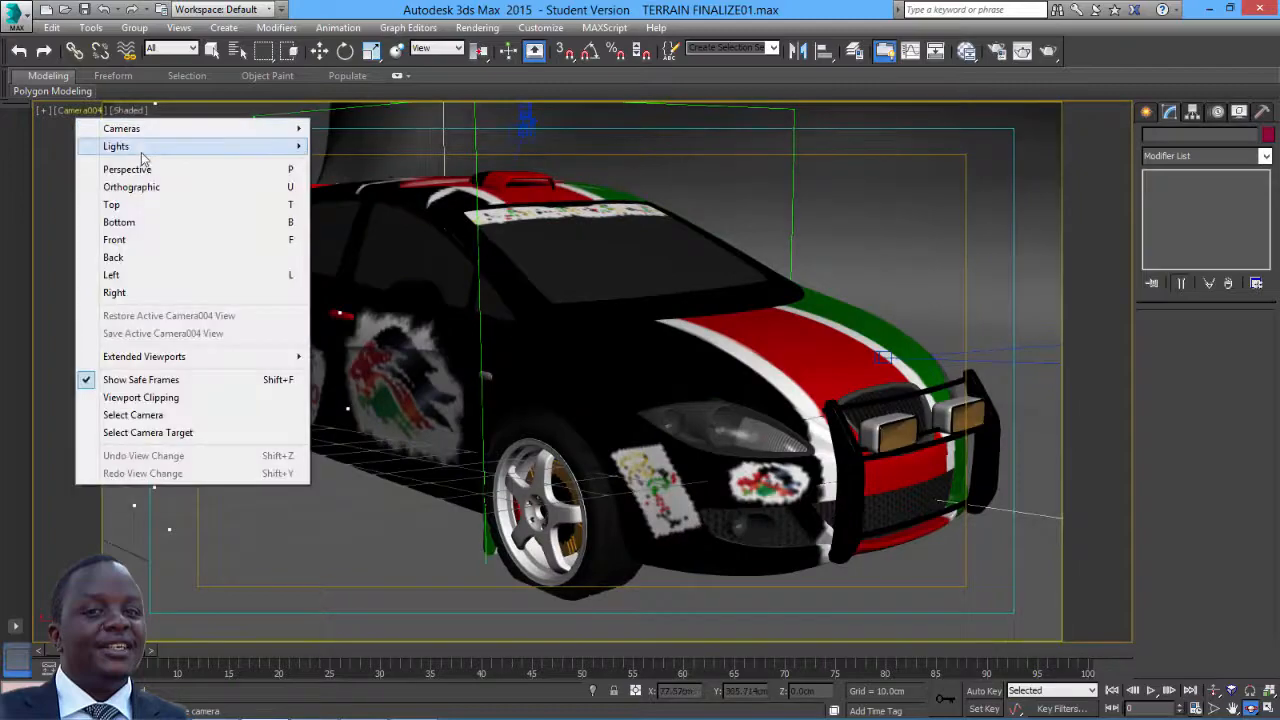
click(150, 170)
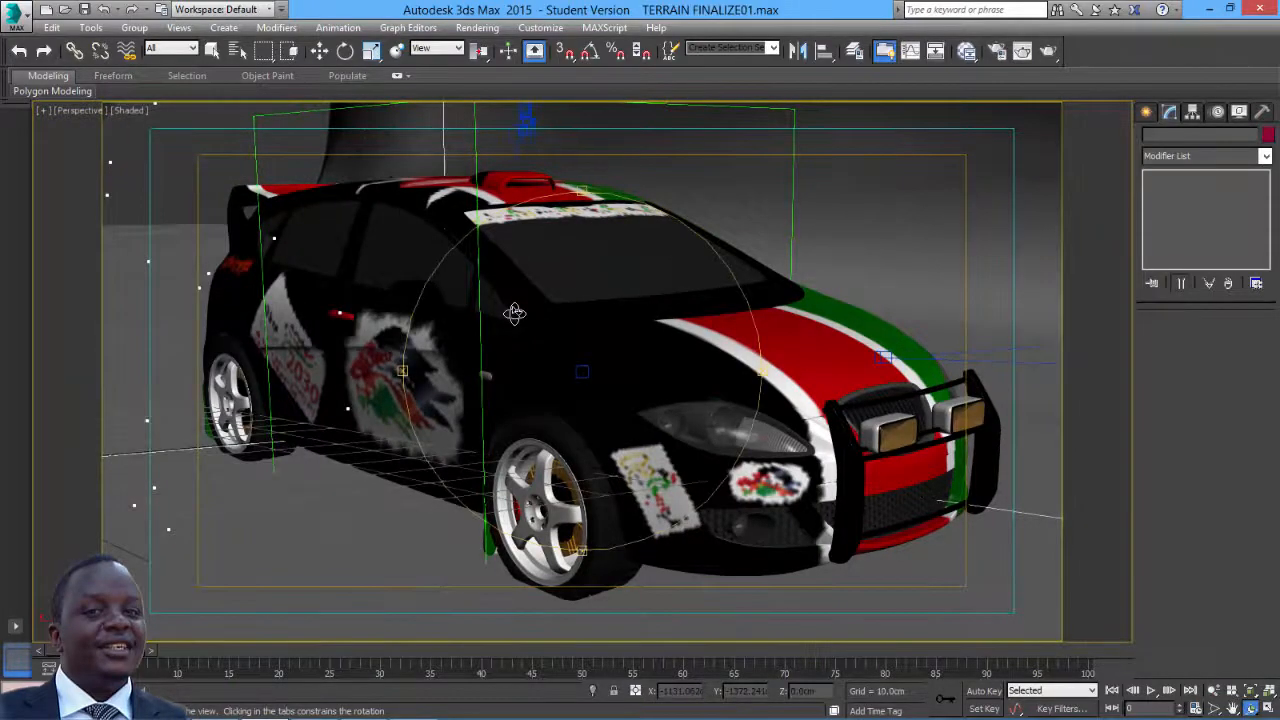
scroll(515, 313, down, 10)
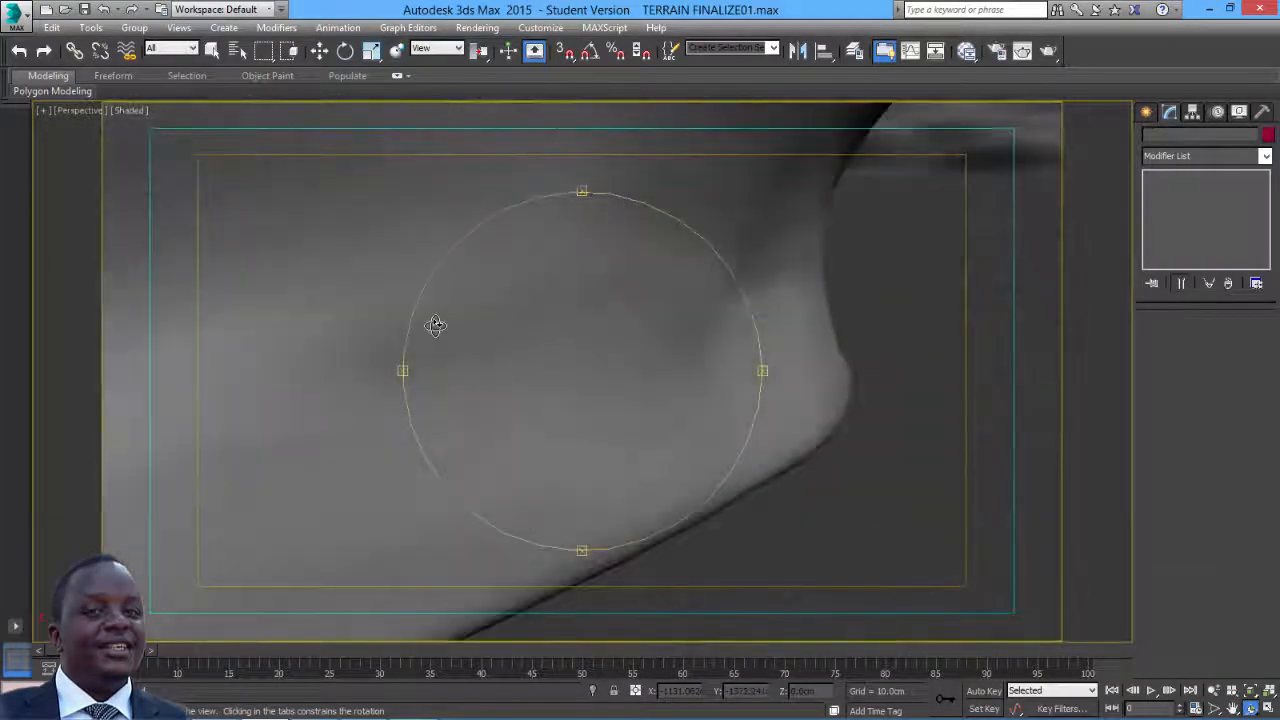
drag(436, 326, 516, 346)
right_click(514, 271)
right_click(532, 281)
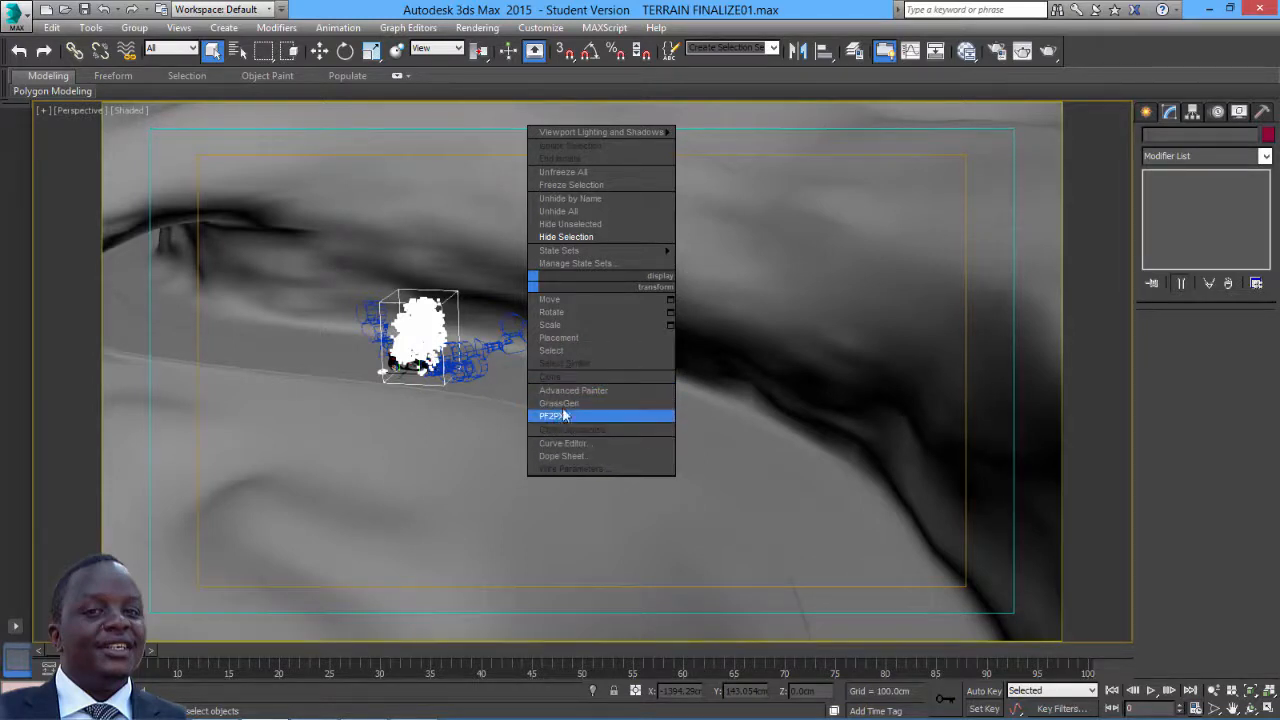
middle_drag(407, 284, 628, 312)
scroll(550, 282, down, 3)
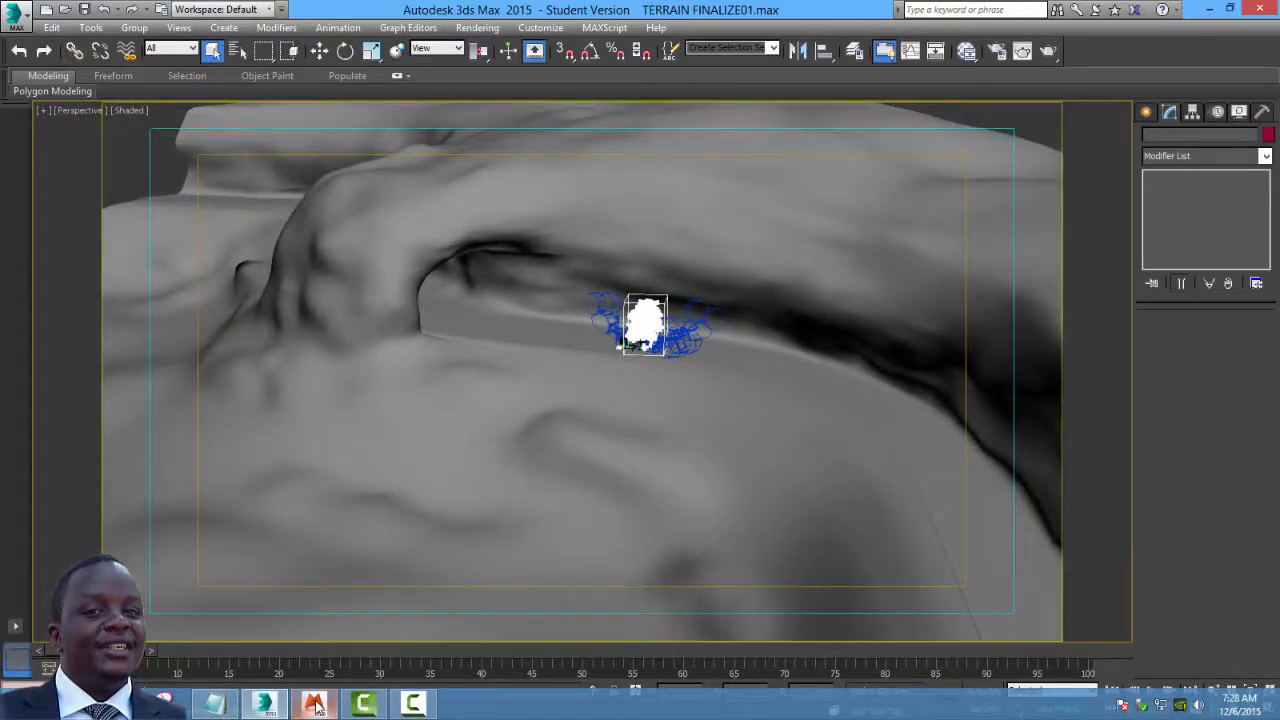
- Switch to Mudbox and make Paint Layer 3 and Paint Layer 2 visible to show the black-and-white mask on the terrain
click(315, 705)
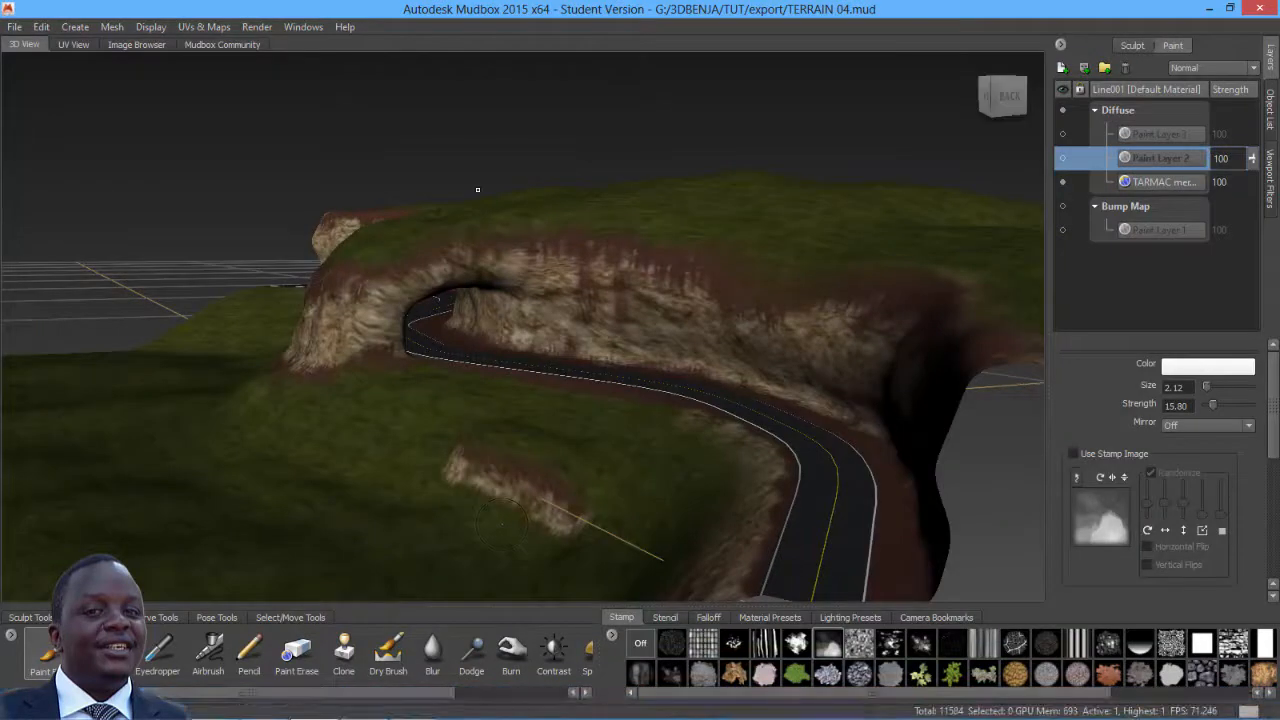
alt+drag(453, 199, 555, 268)
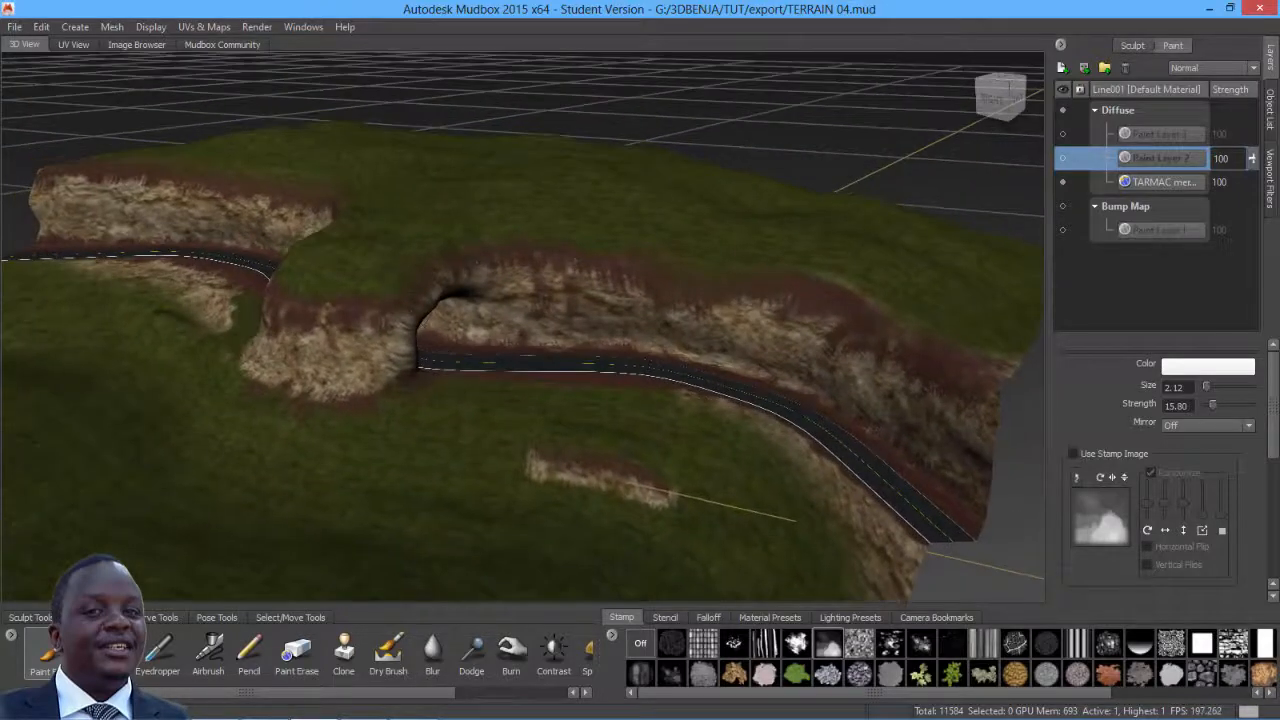
click(1062, 134)
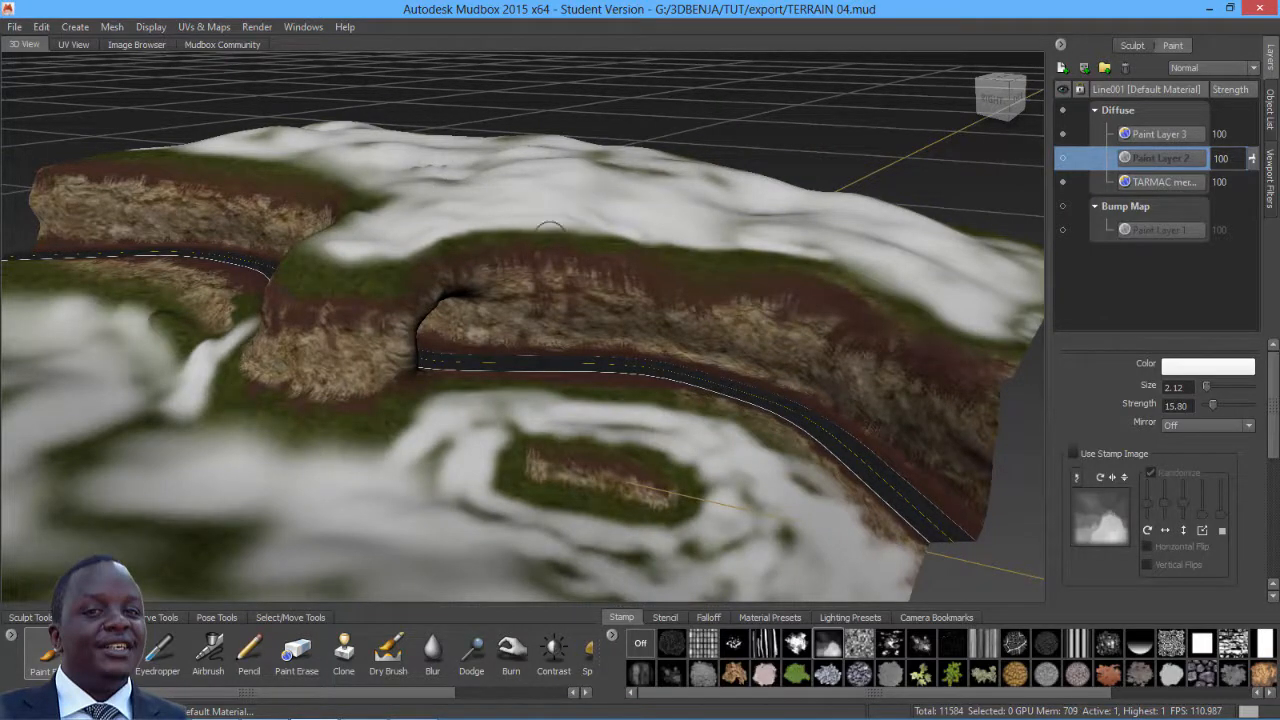
click(1062, 158)
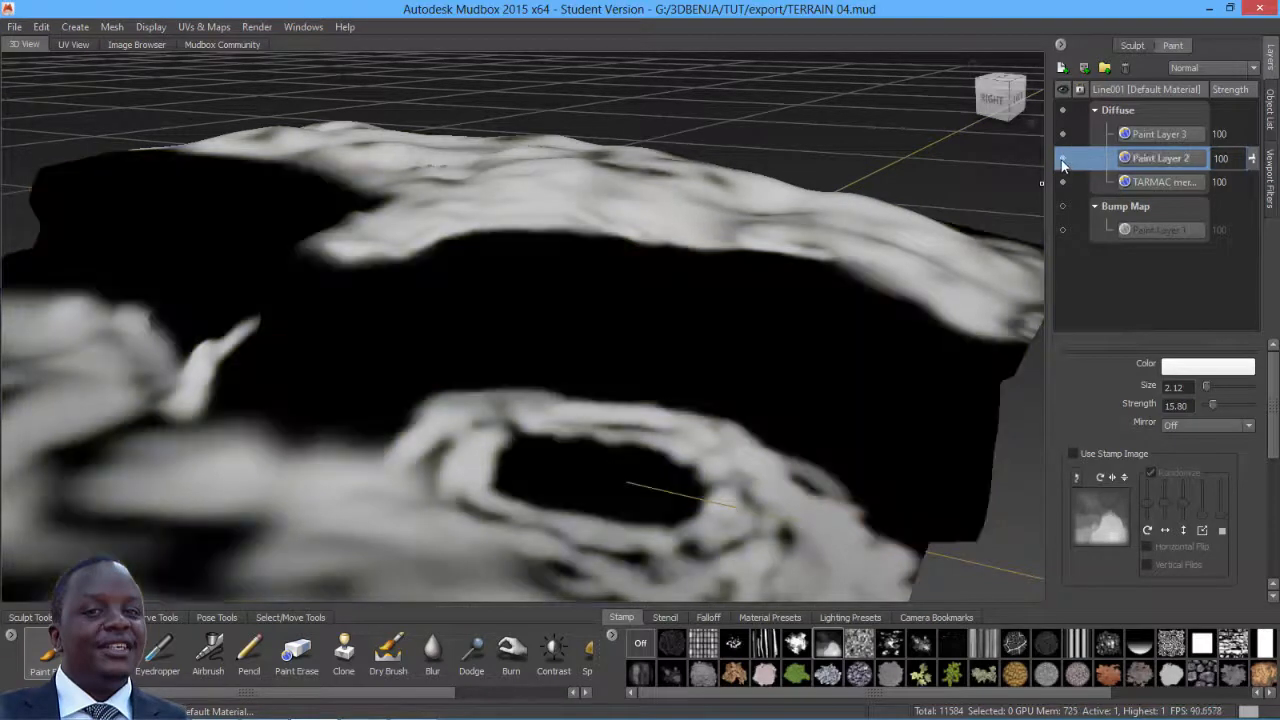
alt+drag(460, 298, 517, 294)
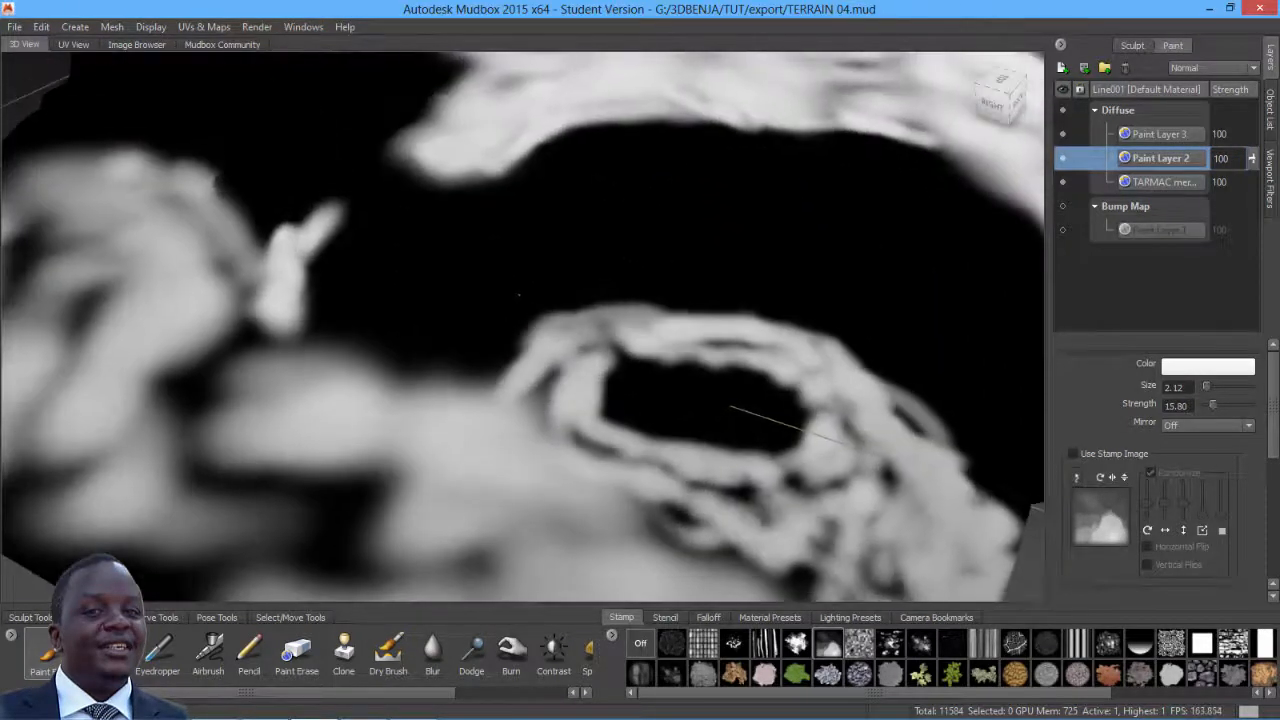
click(1062, 134)
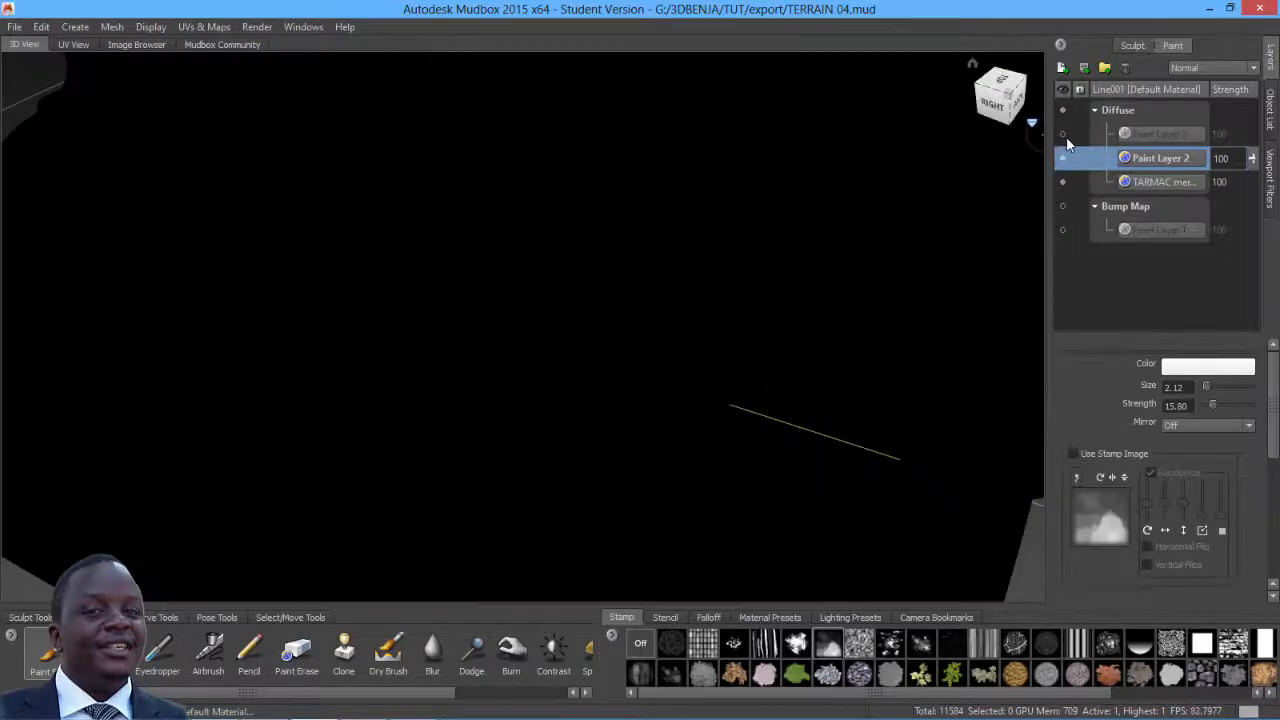
click(1062, 134)
- Switch back to 3ds Max and view the image of the TERRAIN TREES.jpg bitmap in the Slate Material Editor
click(1208, 10)
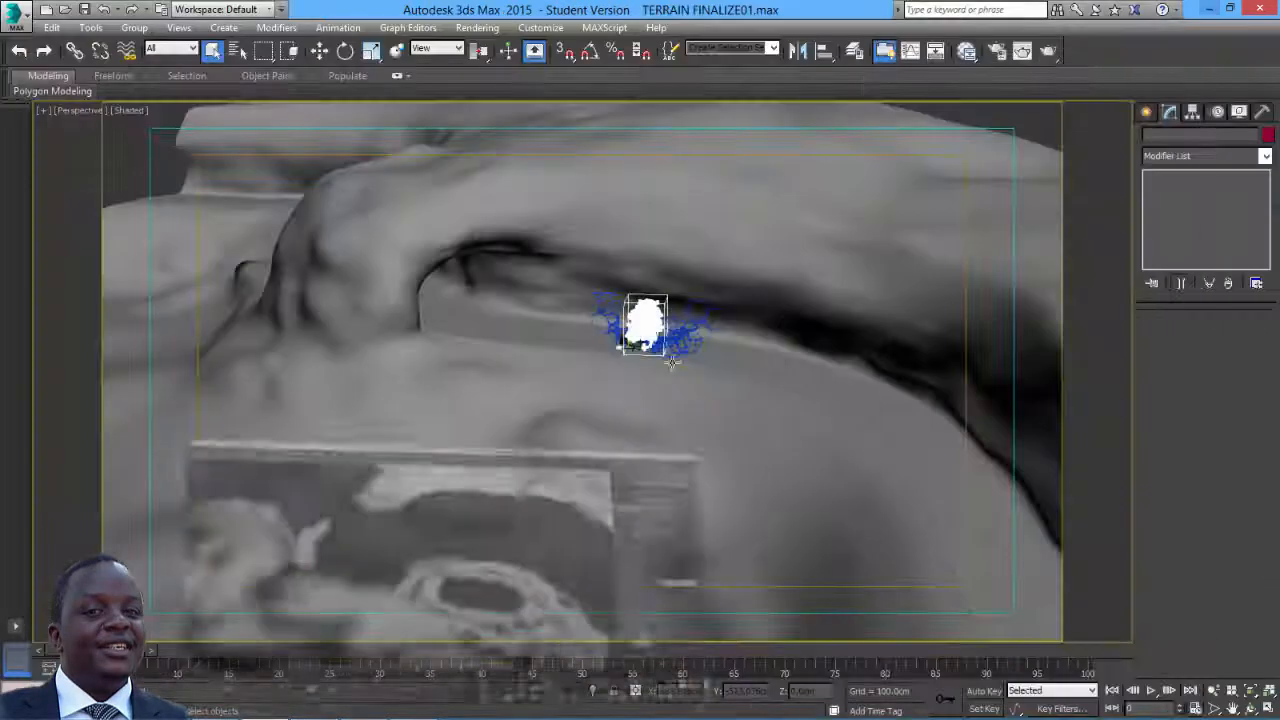
key(m)
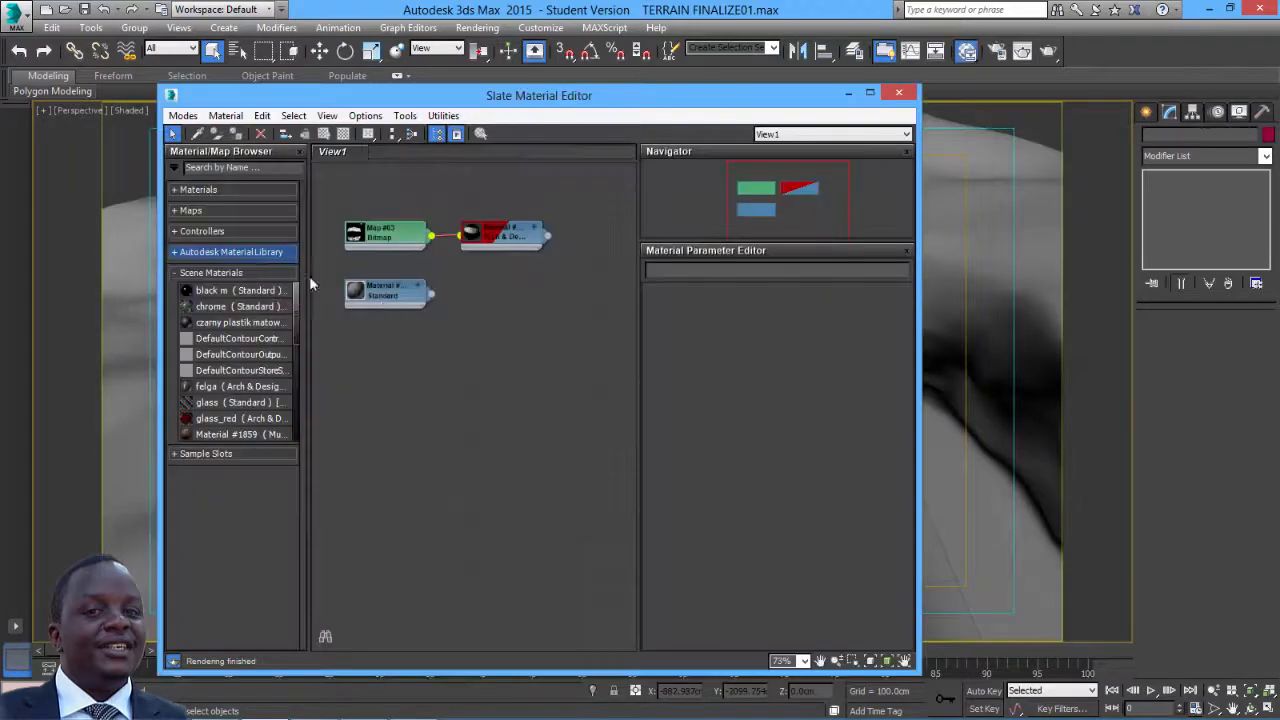
click(380, 247)
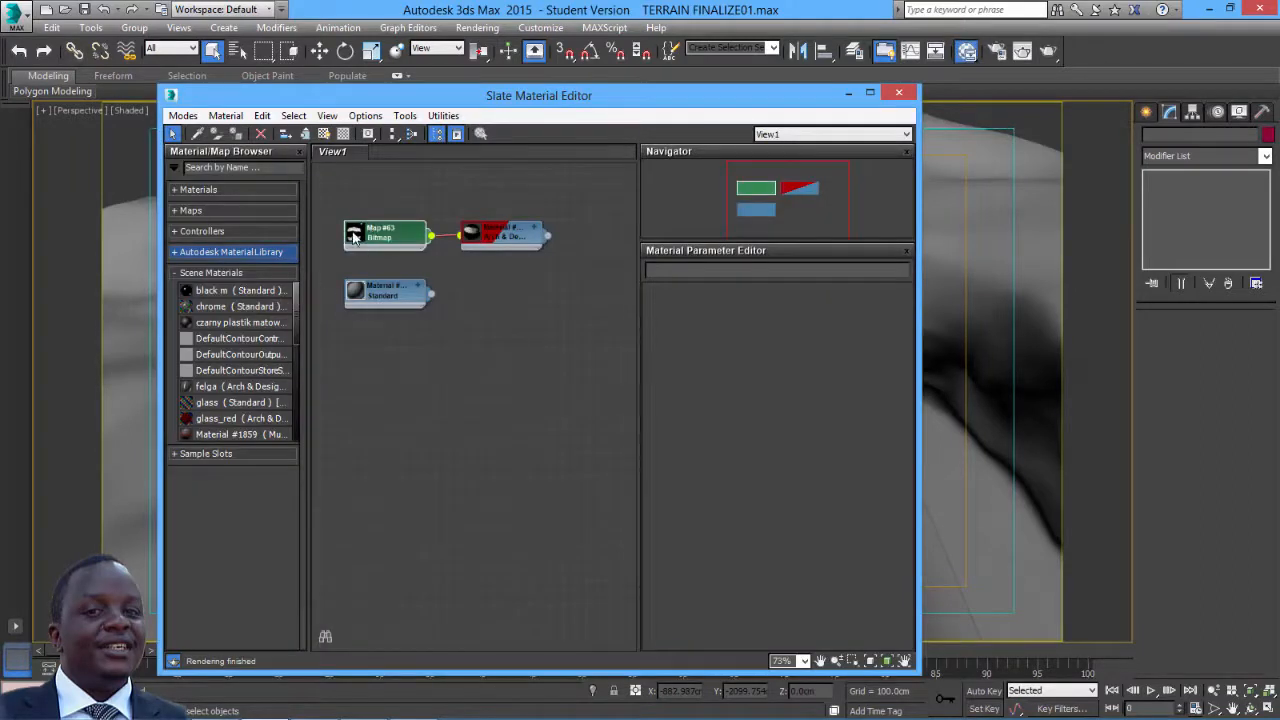
double_click(353, 237)
double_click(369, 287)
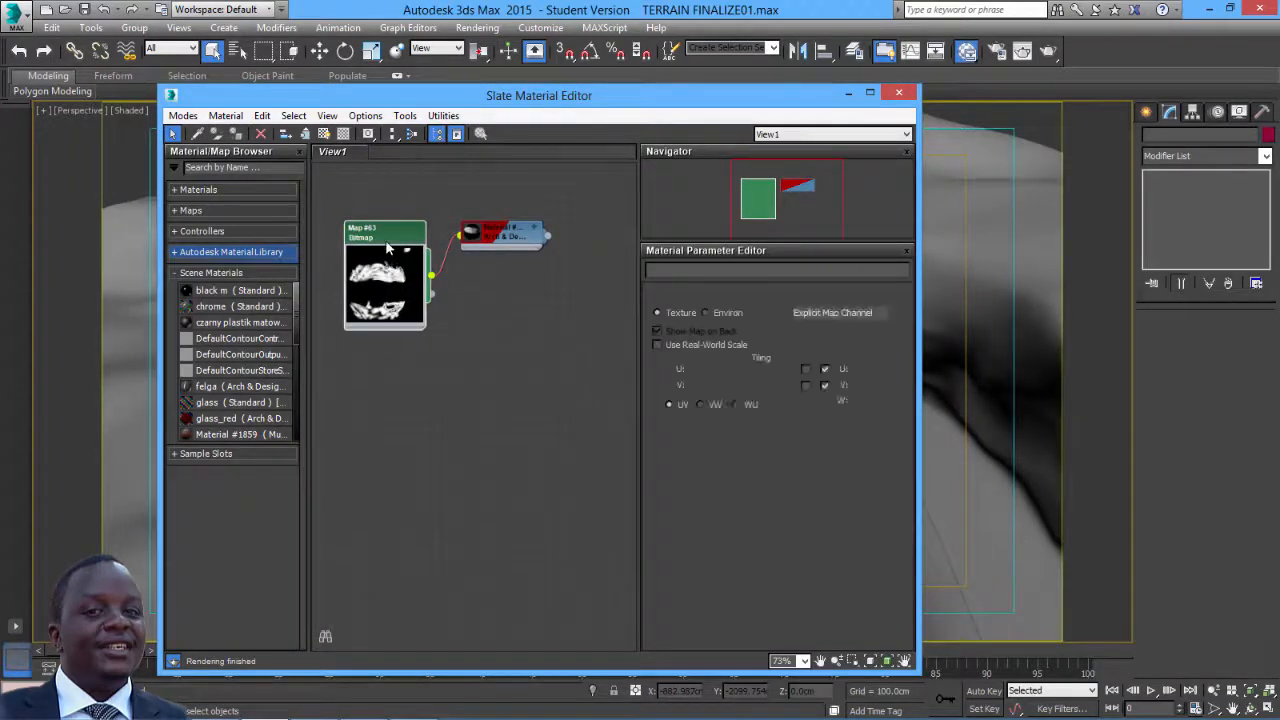
click(860, 530)
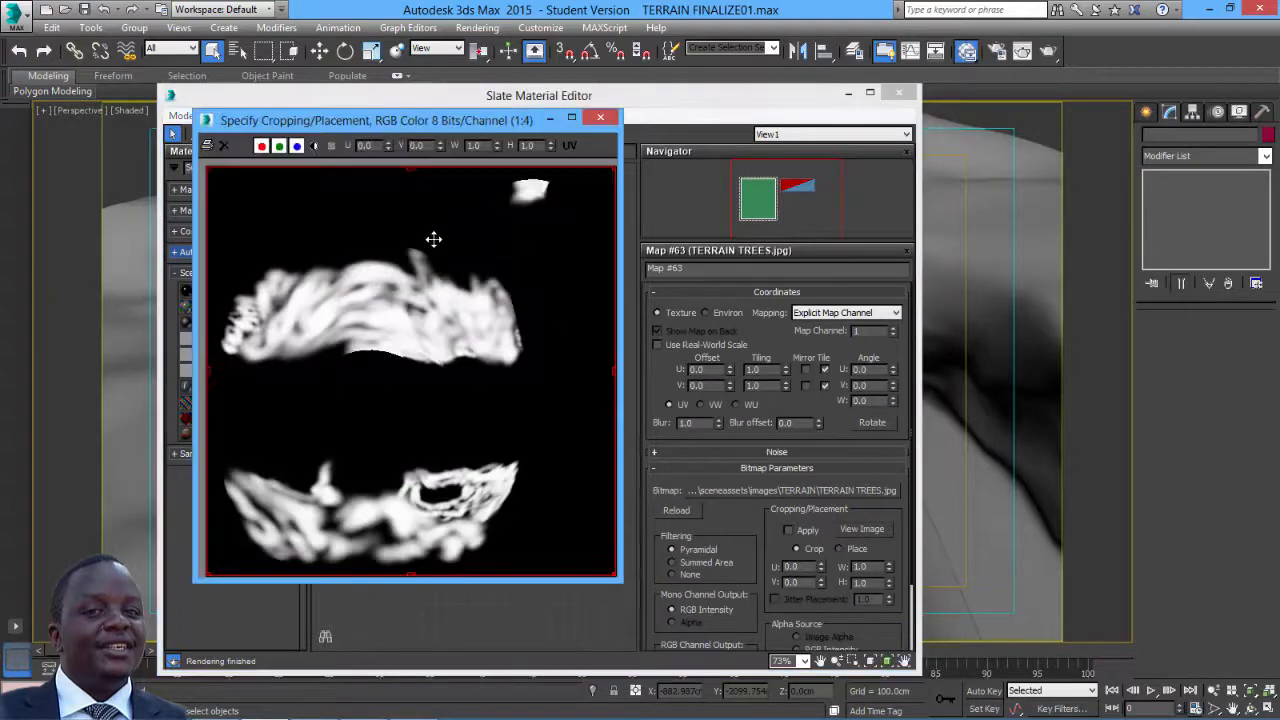
click(600, 117)
- Collapse the bitmap node's preview and assign the Arch & Design material with the TERRAIN TREES.jpg map to the terrain
drag(590, 102, 580, 198)
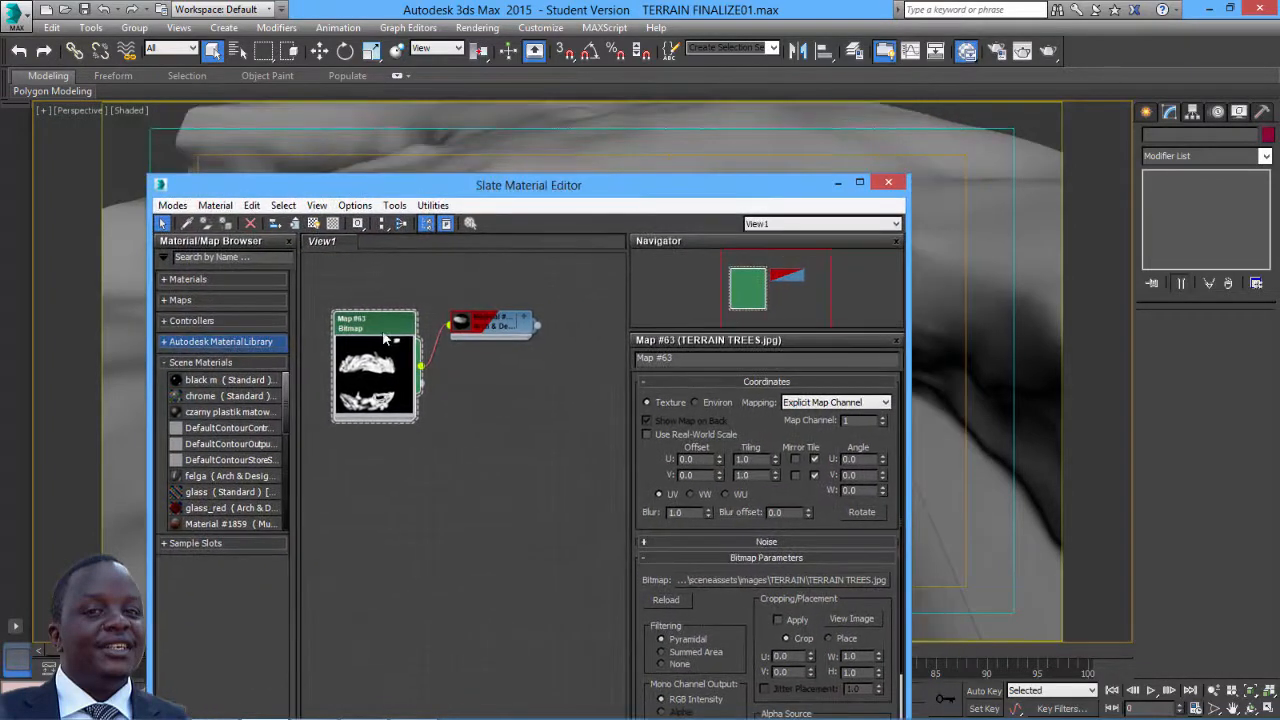
drag(382, 330, 383, 278)
double_click(385, 306)
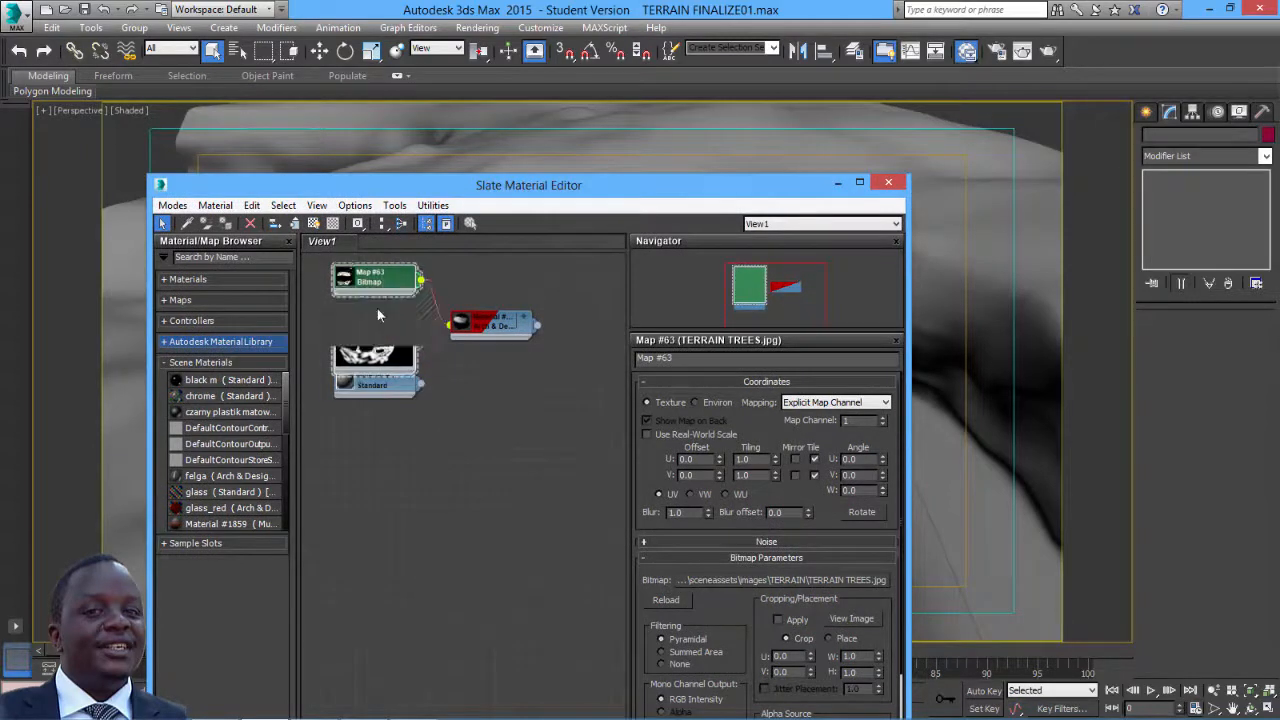
drag(577, 192, 441, 294)
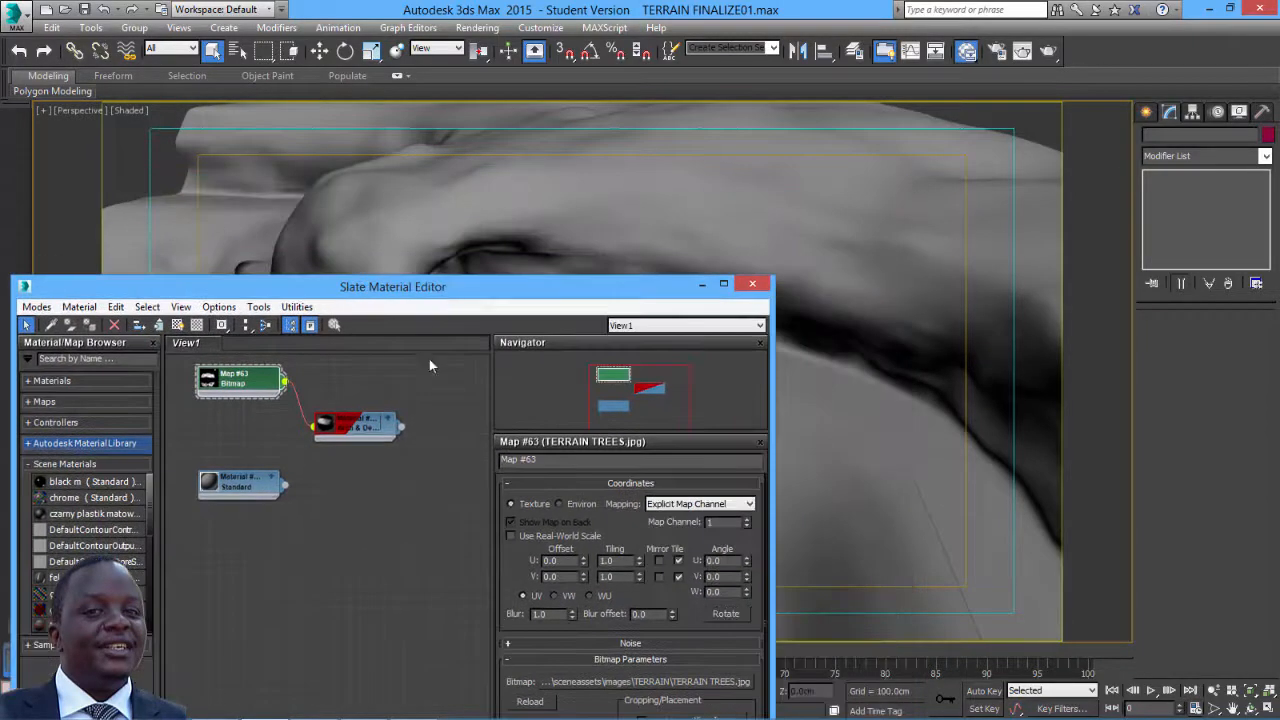
drag(490, 220, 492, 224)
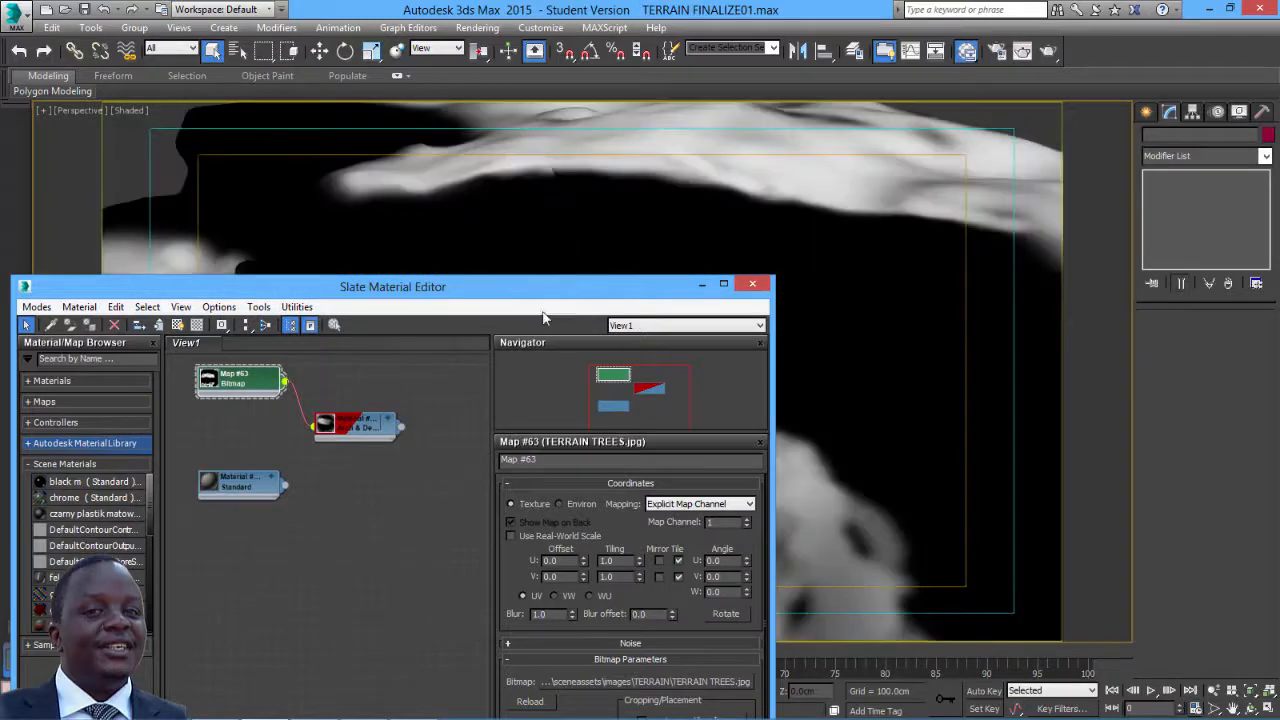
drag(551, 296, 649, 460)
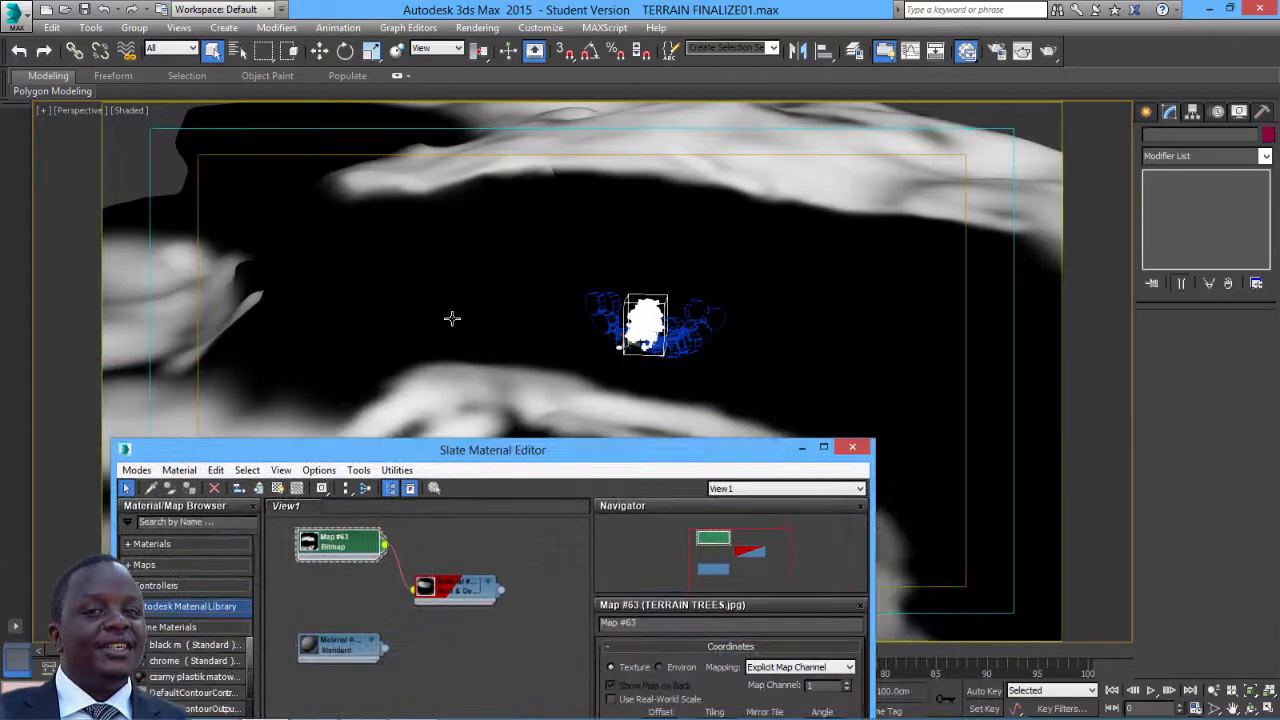
- Replace the terrain's mask material with the Standard material from the Slate Material Editor, and close the editor
drag(563, 464, 614, 248)
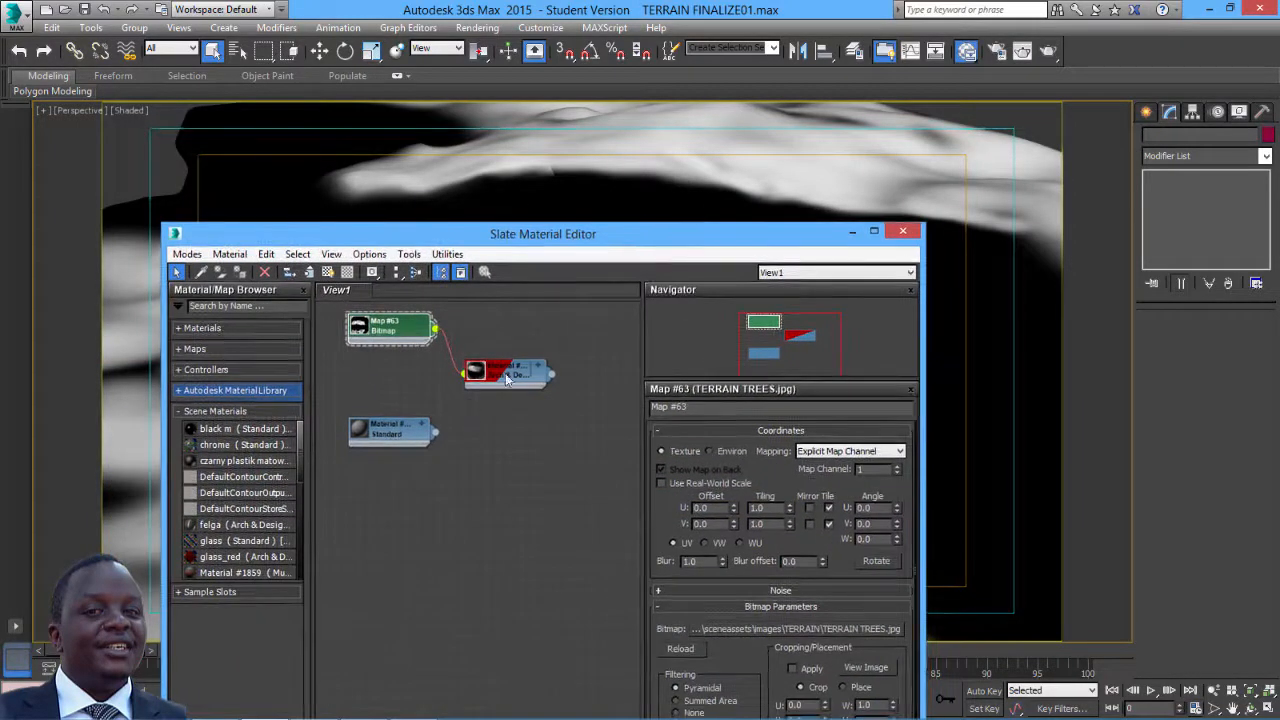
drag(436, 437, 468, 182)
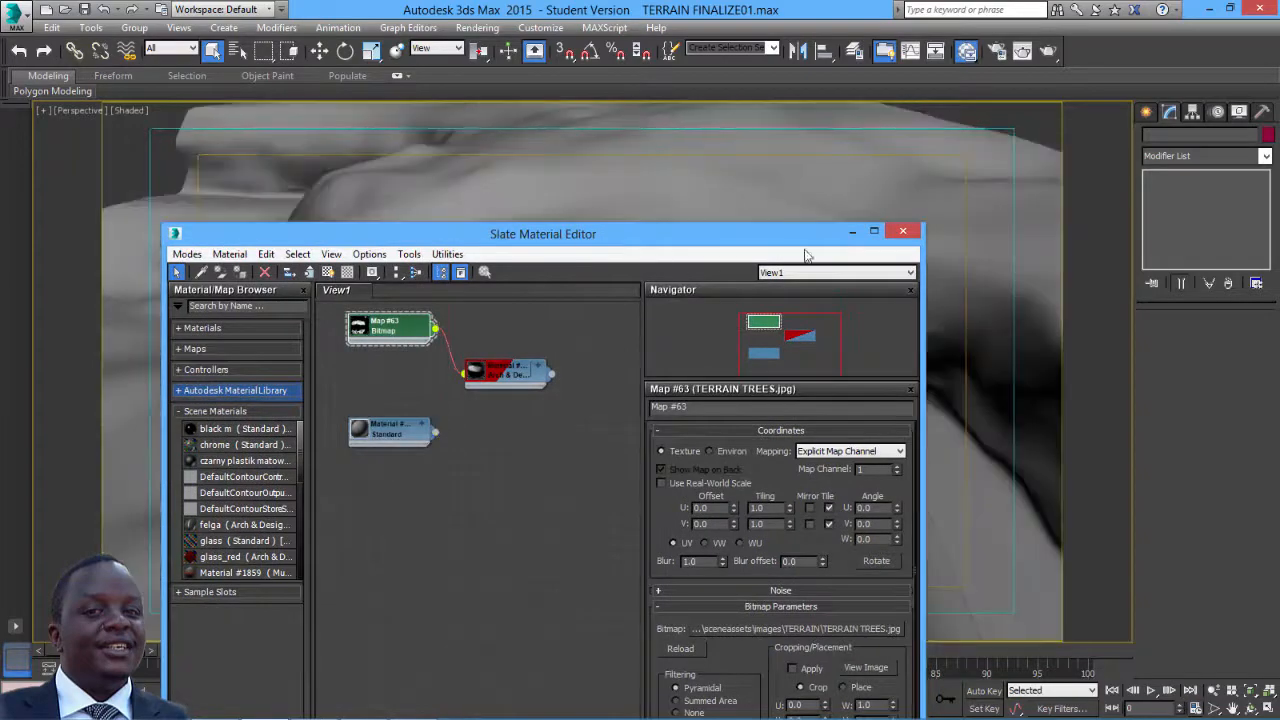
click(901, 231)
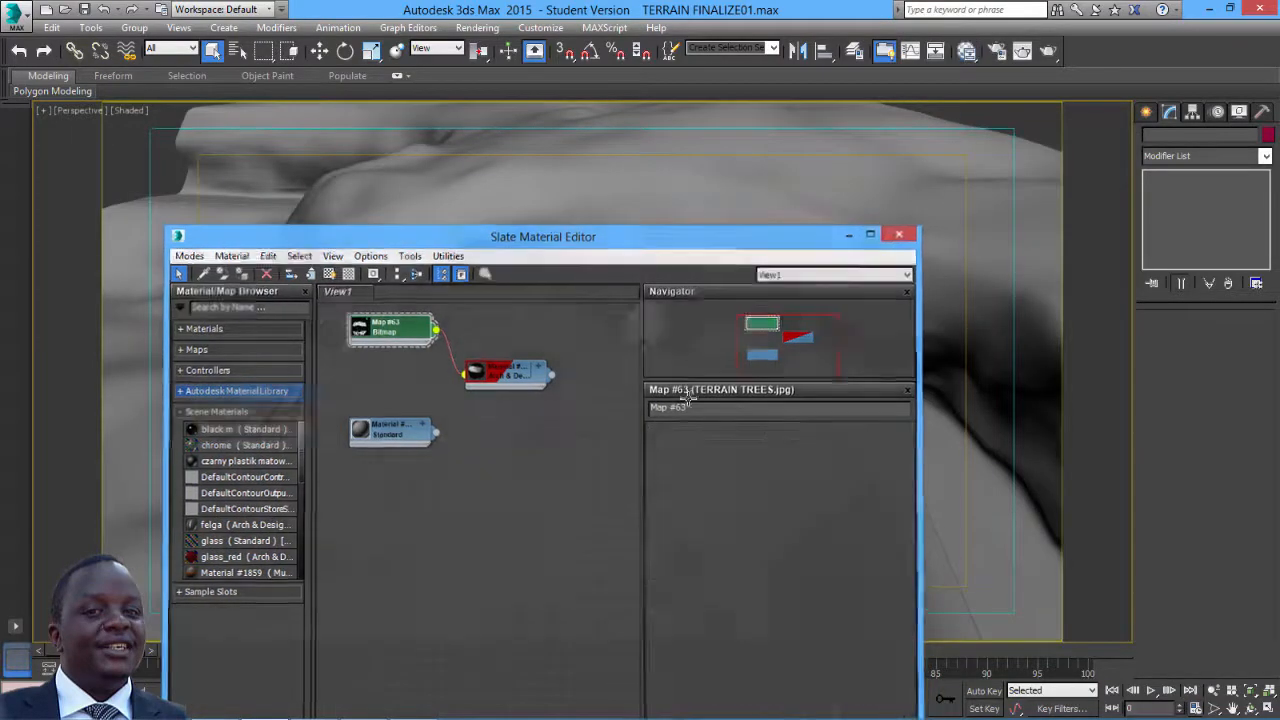
middle_drag(662, 372, 642, 396)
scroll(616, 358, up, 3)
scroll(616, 358, up, 5)
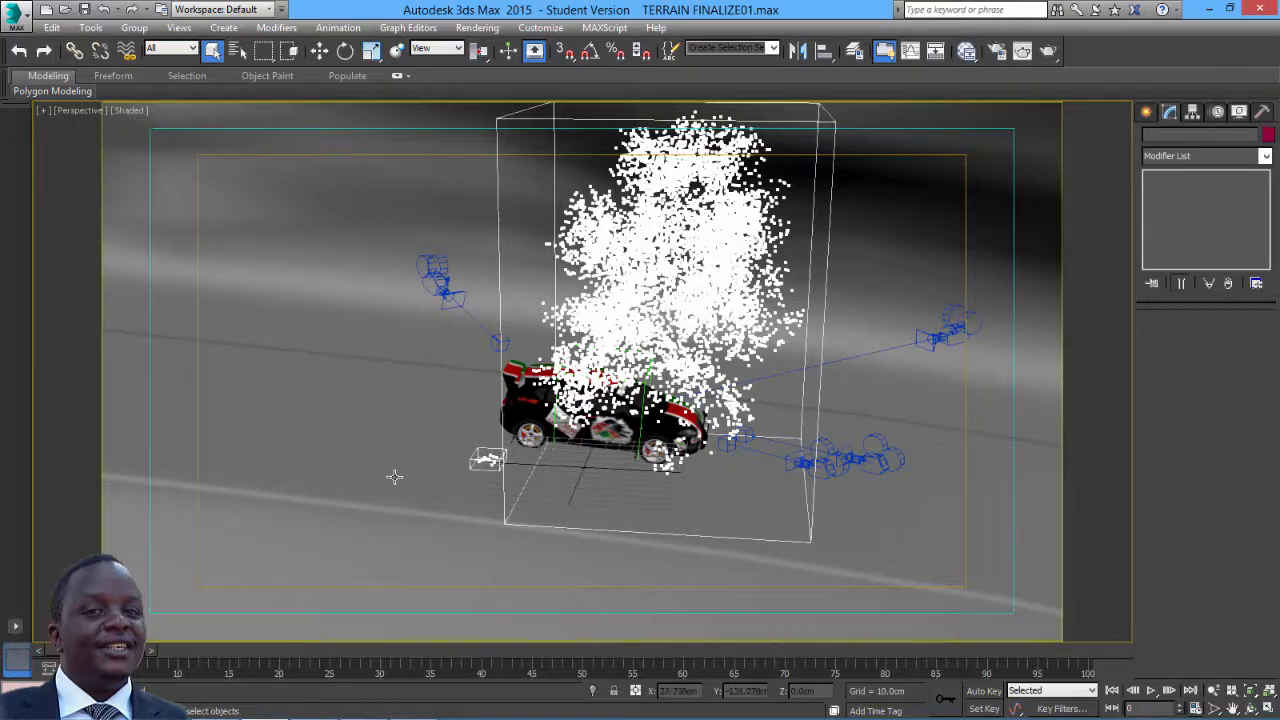
- Switch to Chrome and look over the Aviz Studio home page, including its Architectural Design and Architectural Visualizations sections
mouse_move(200, 716)
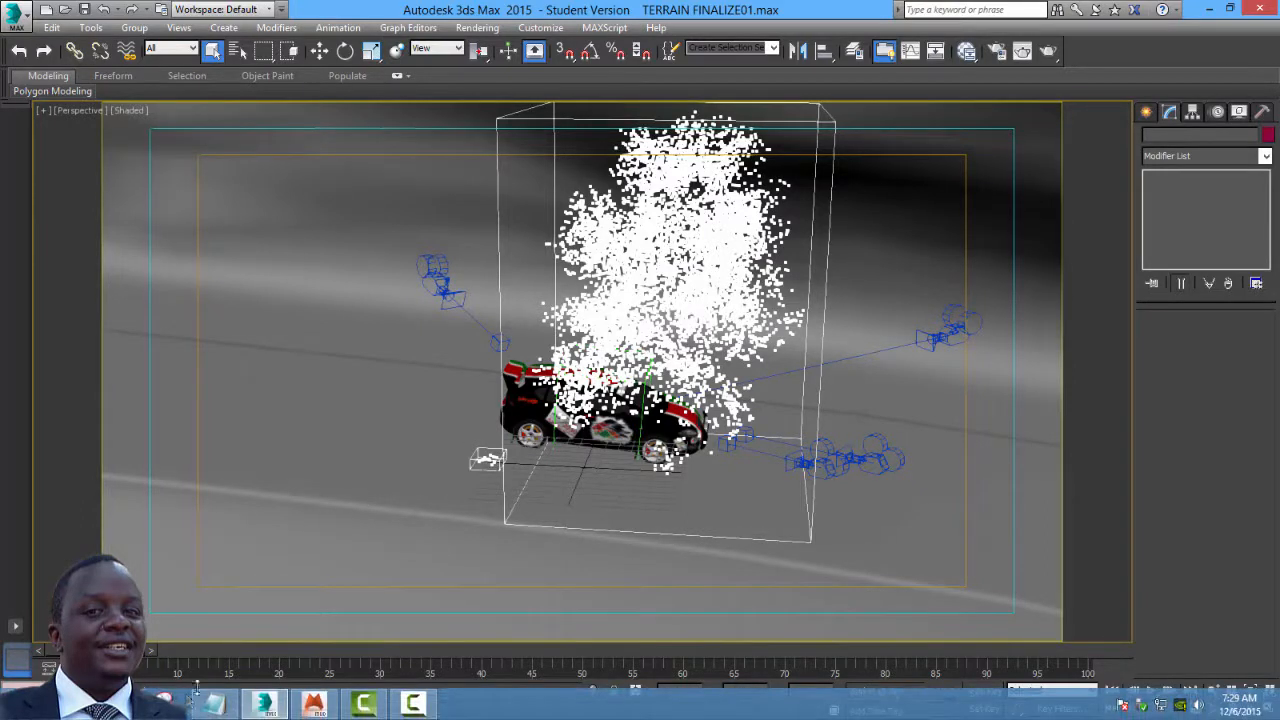
click(163, 703)
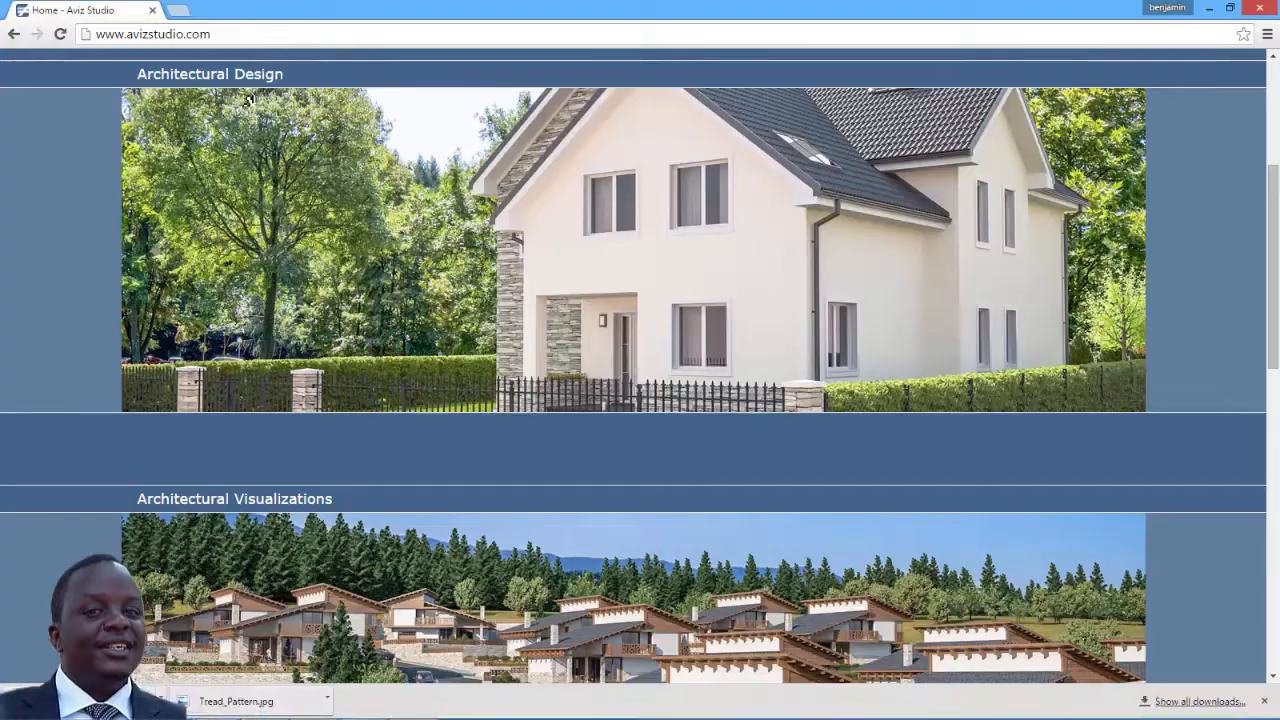
drag(213, 36, 79, 50)
click(233, 90)
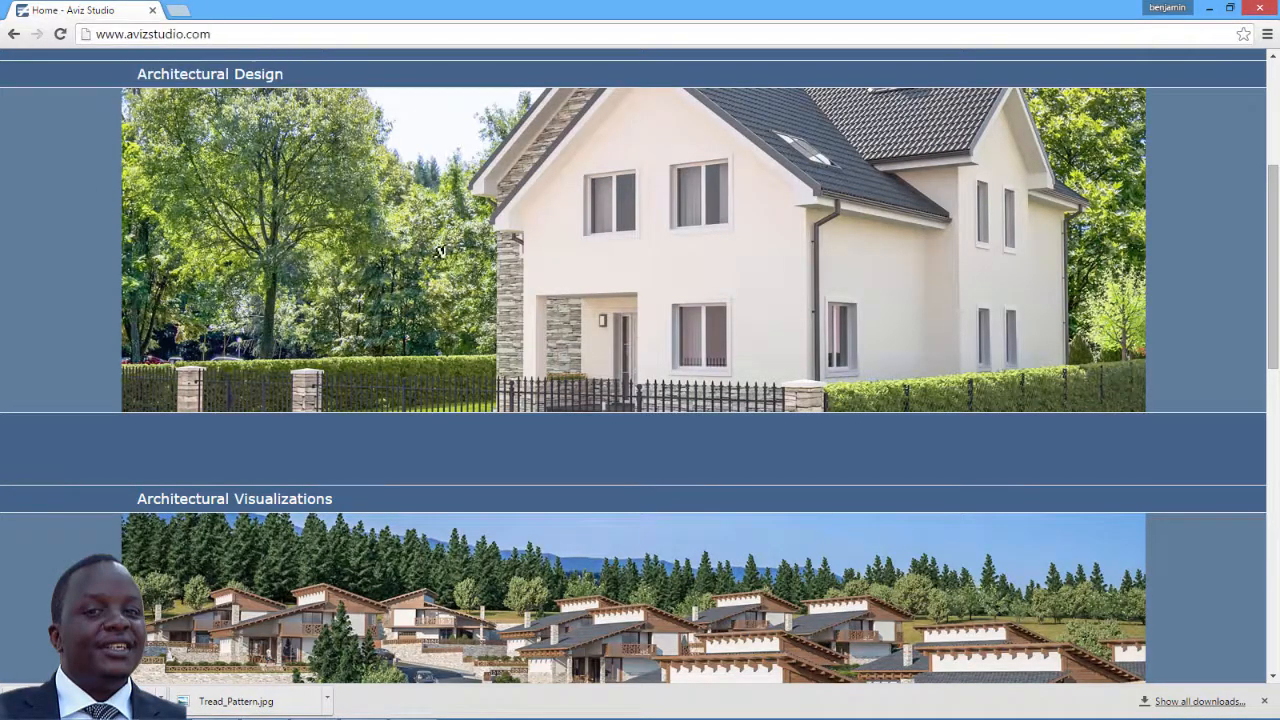
scroll(300, 200, up, 3)
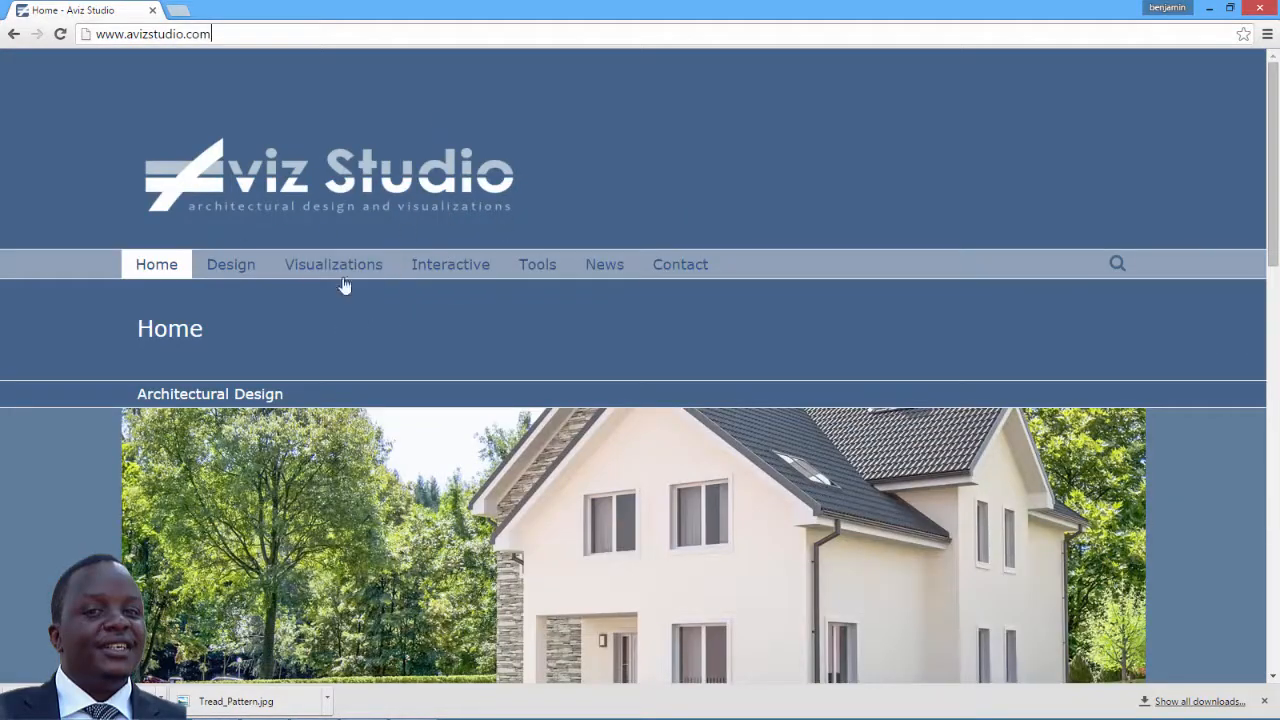
scroll(491, 328, down, 1)
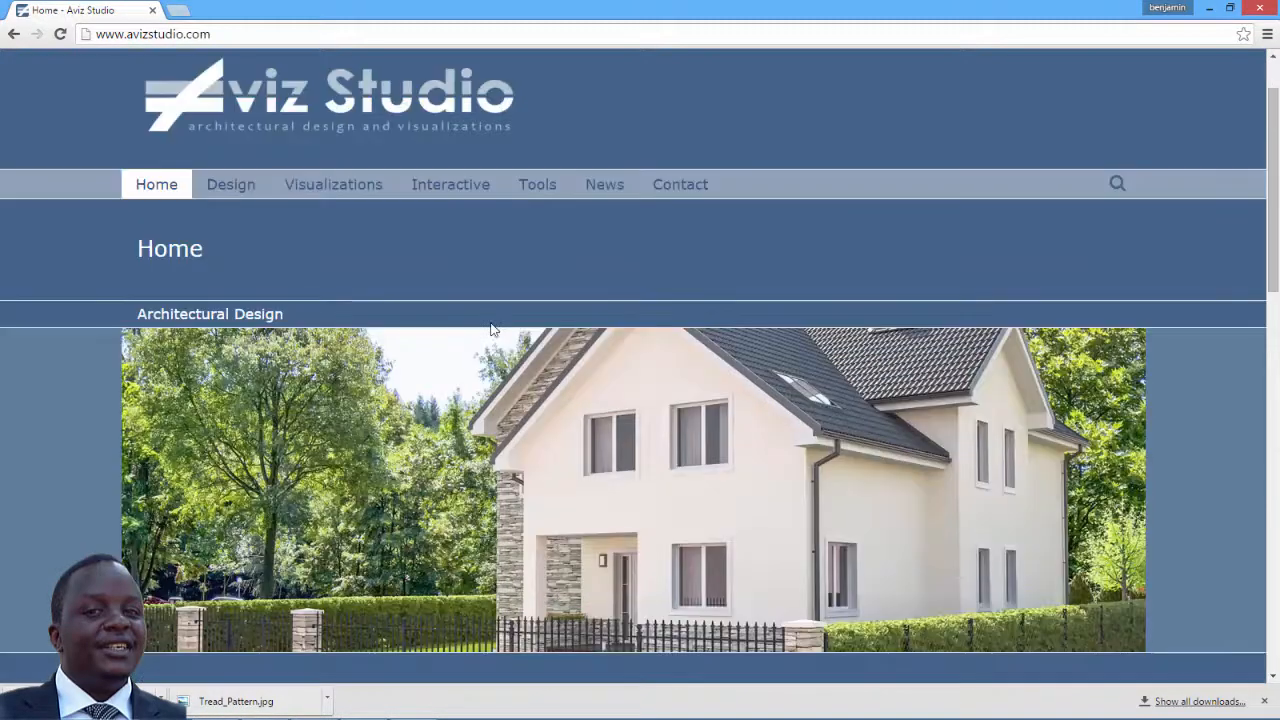
scroll(491, 328, down, 2)
scroll(491, 328, down, 5)
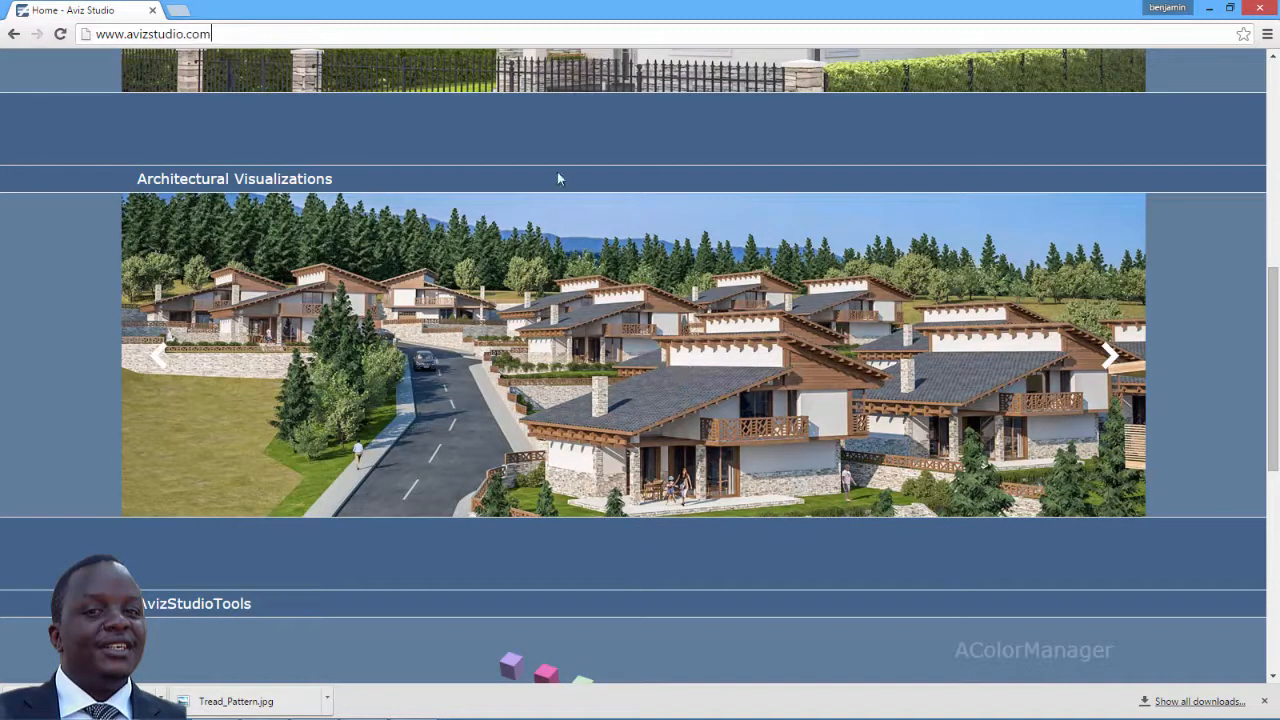
scroll(606, 166, up, 7)
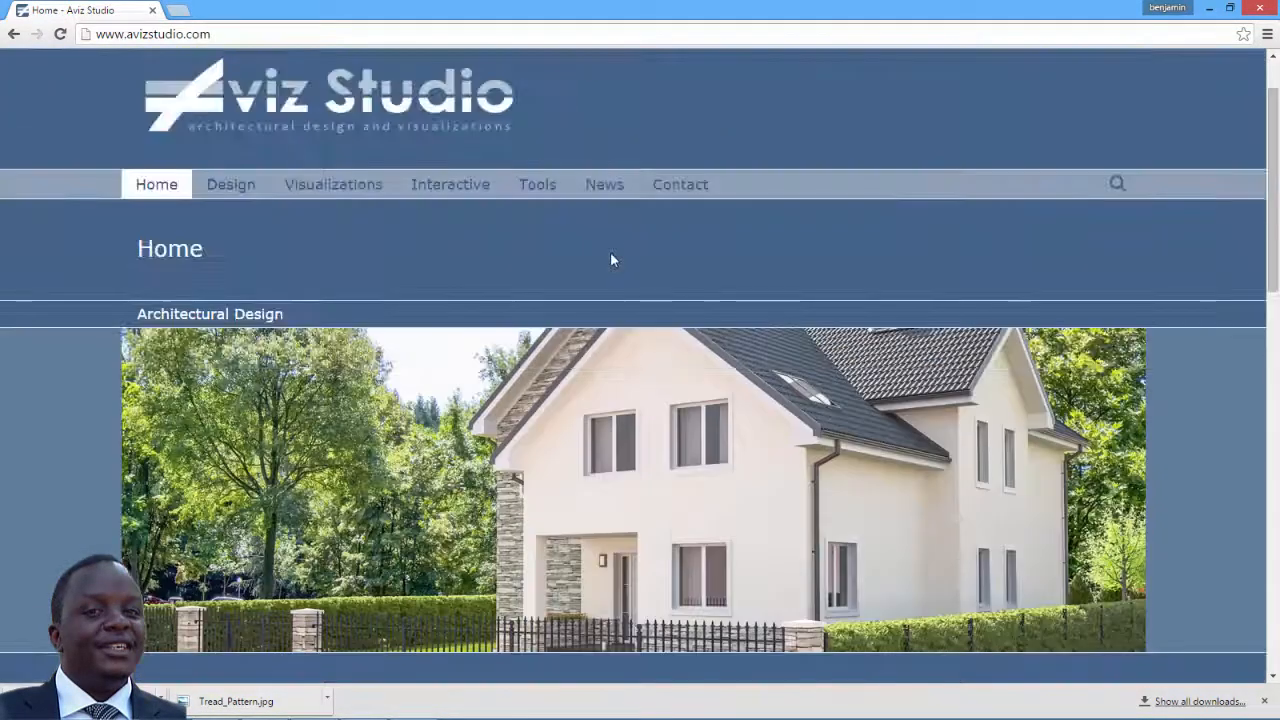
scroll(612, 258, up, 1)
- Open the ATree3D tool page on the Aviz Studio site and browse the sample plants in its image gallery
mouse_move(537, 268)
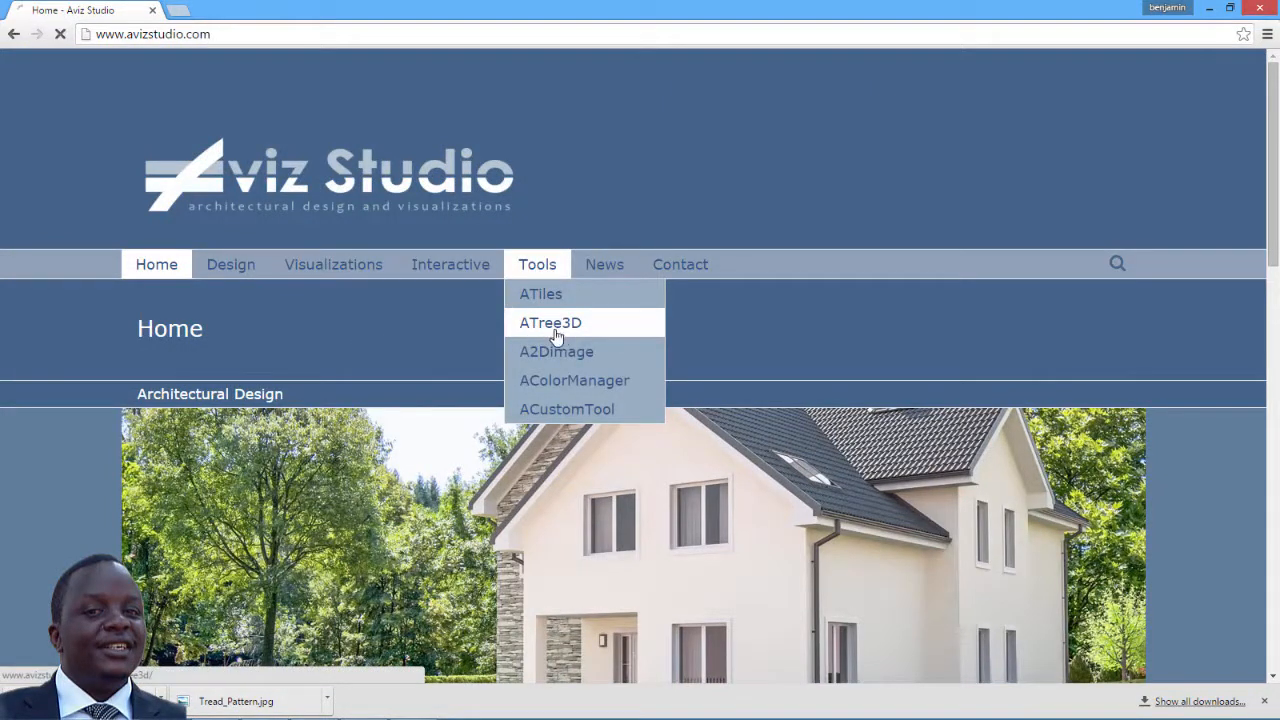
scroll(1242, 287, down, 2)
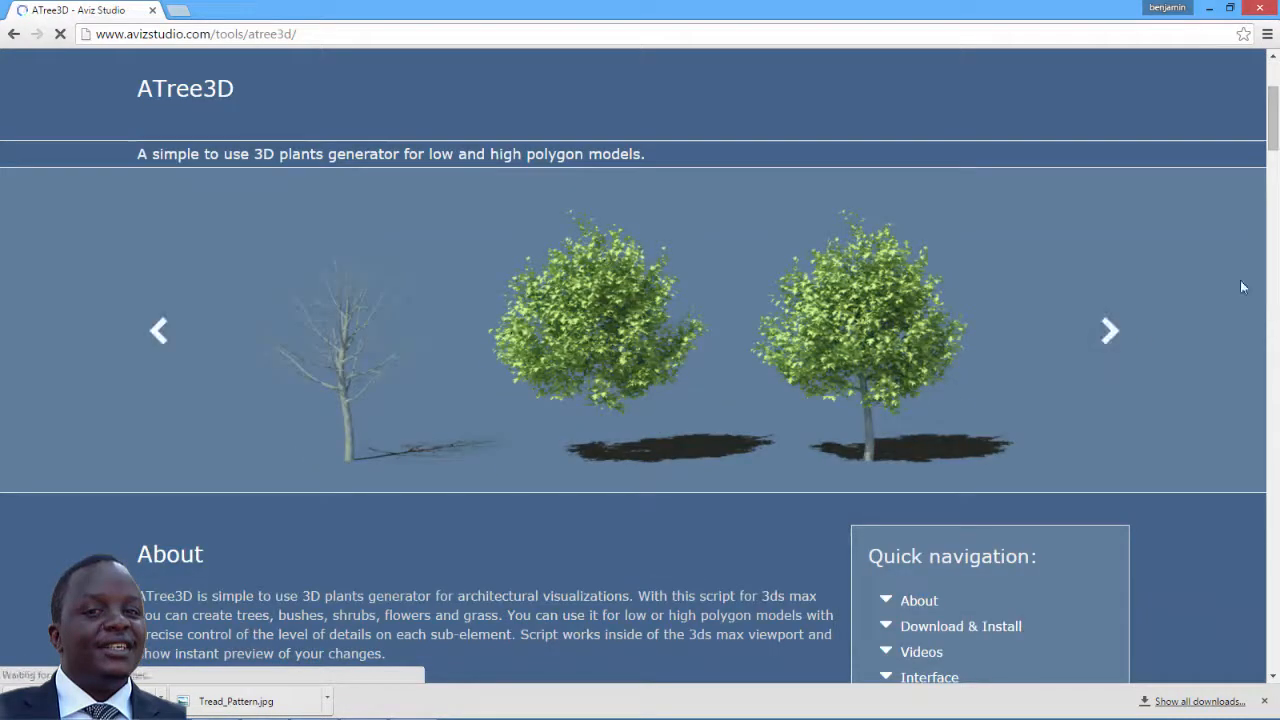
click(1108, 332)
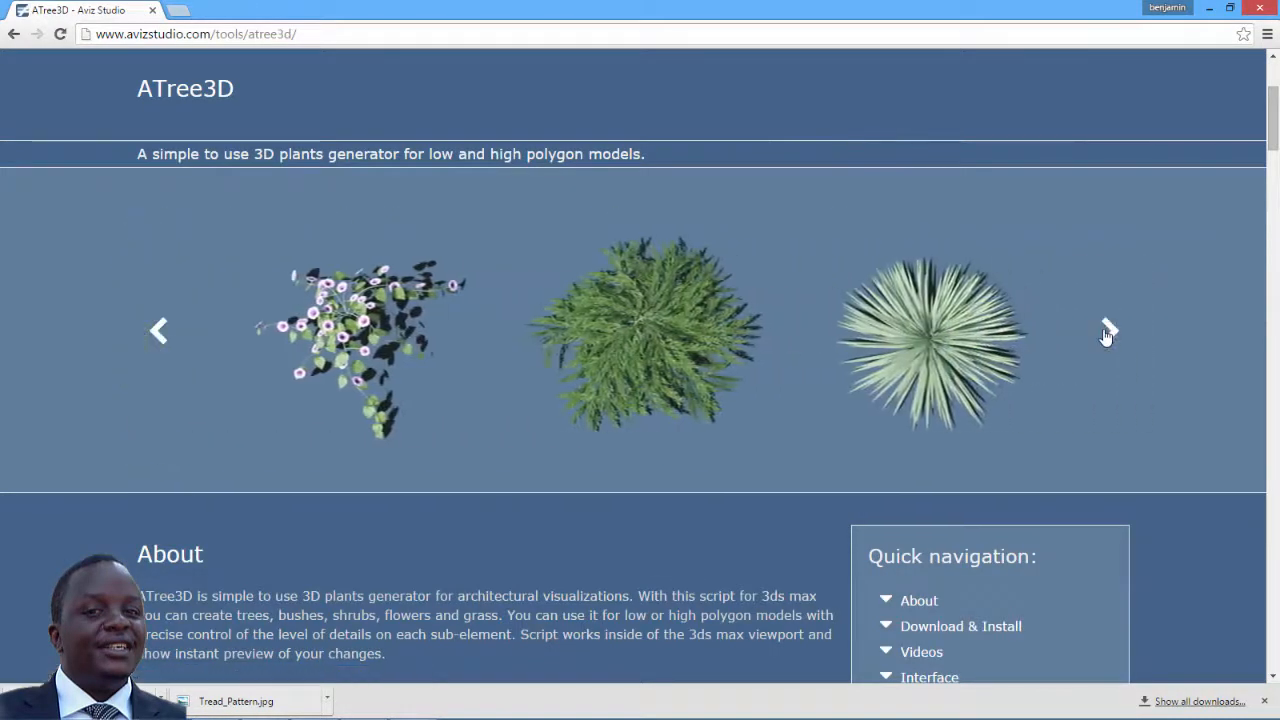
click(1108, 332)
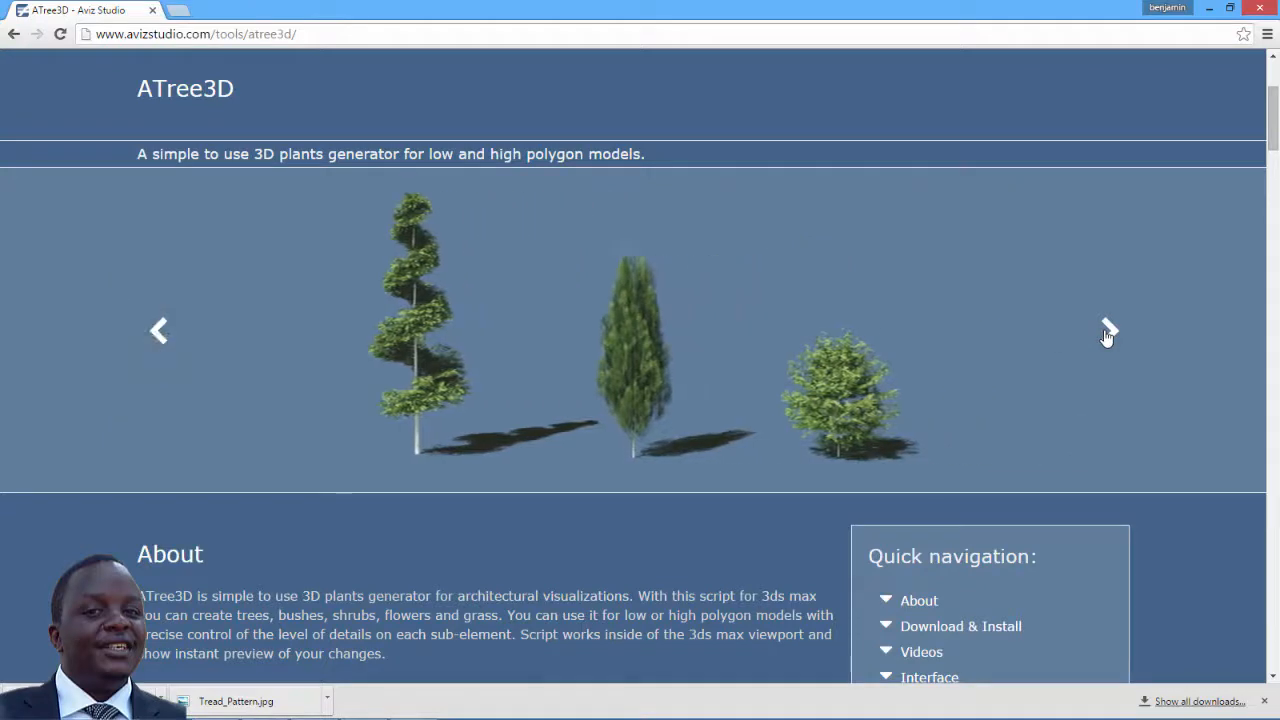
click(1106, 332)
click(1106, 332)
- Review the ATree3D About and Download & Install sections, highlighting the script's licensing terms
scroll(767, 351, down, 3)
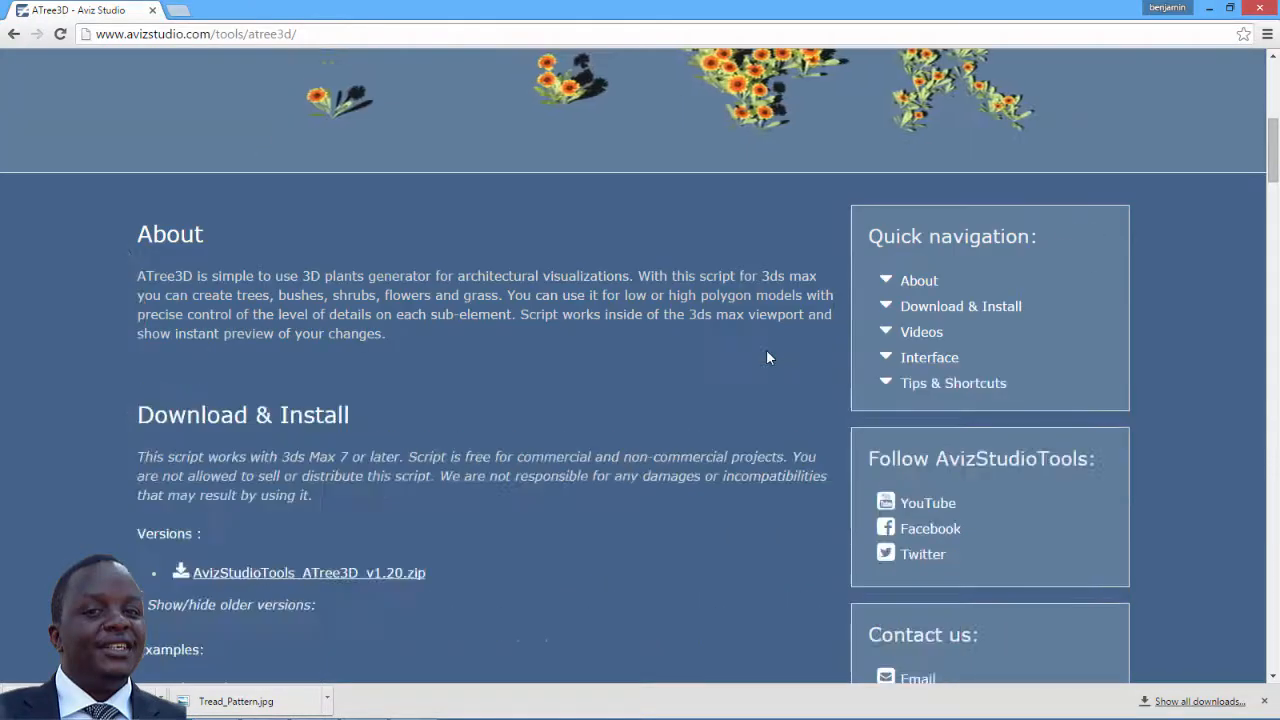
scroll(768, 352, down, 2)
scroll(453, 339, up, 2)
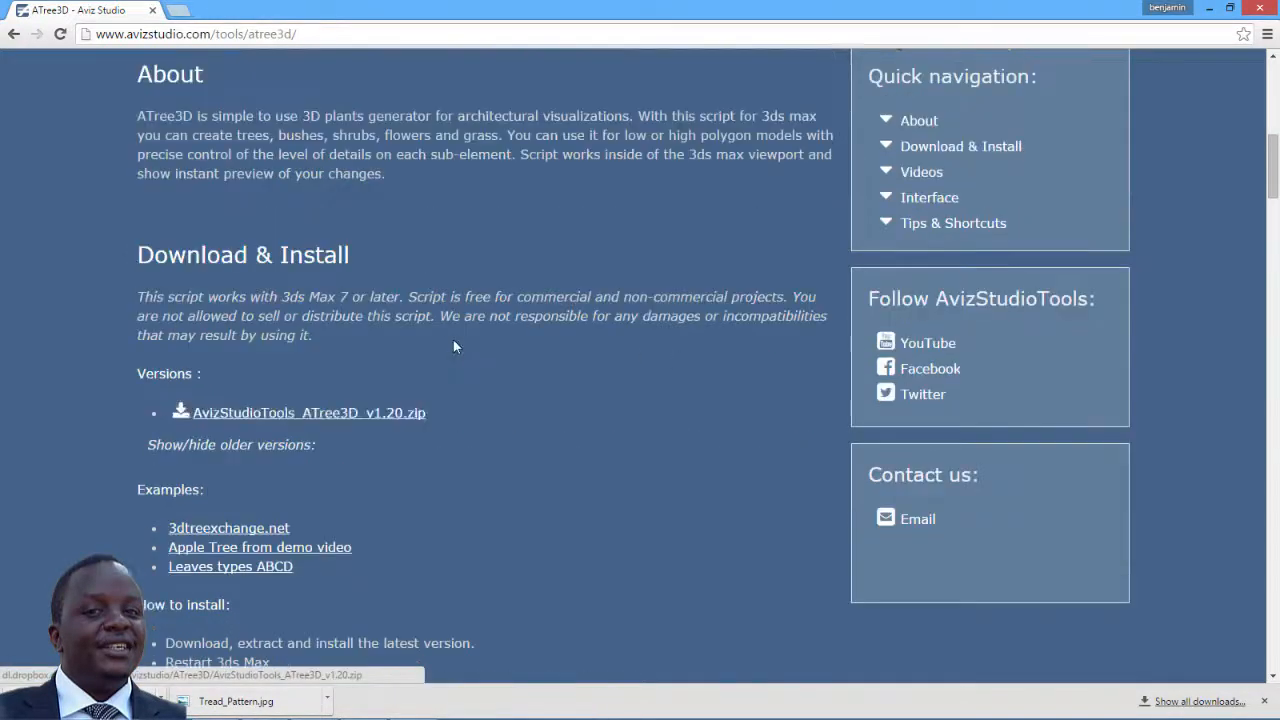
drag(408, 378, 687, 396)
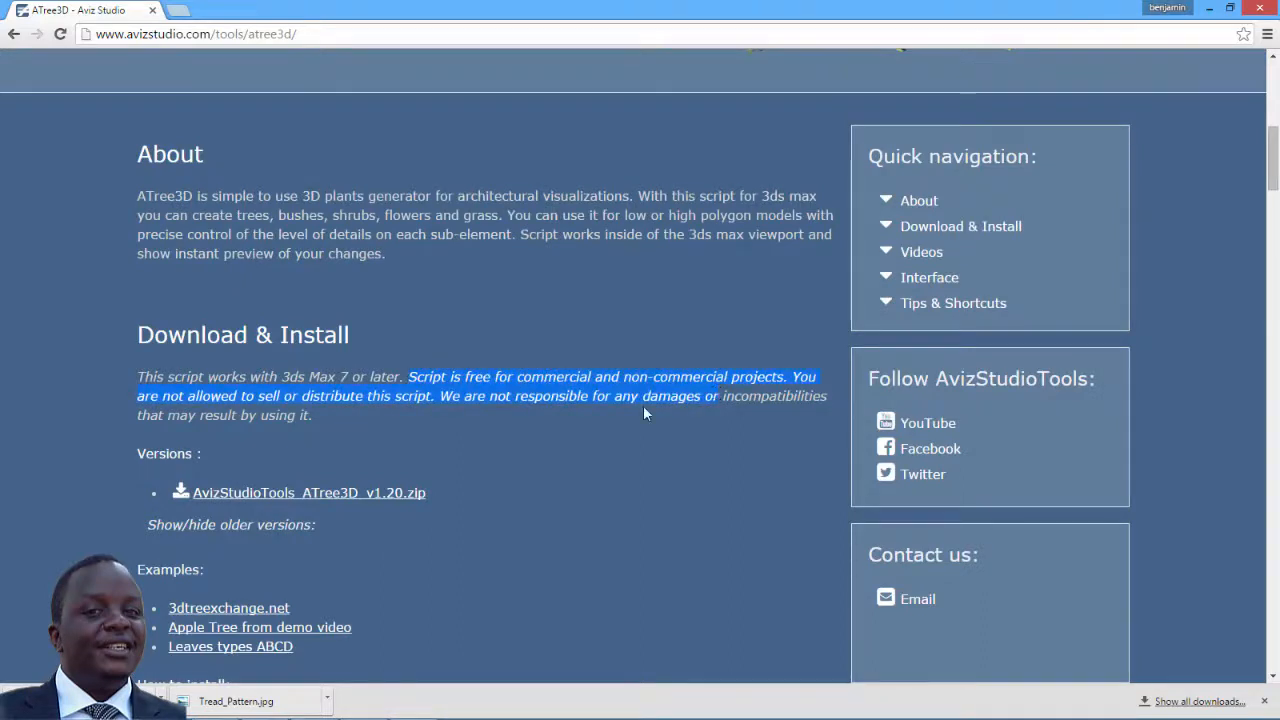
click(433, 351)
- Read through the ATree3D installation instructions down to the Videos section
scroll(449, 423, down, 3)
scroll(460, 410, down, 1)
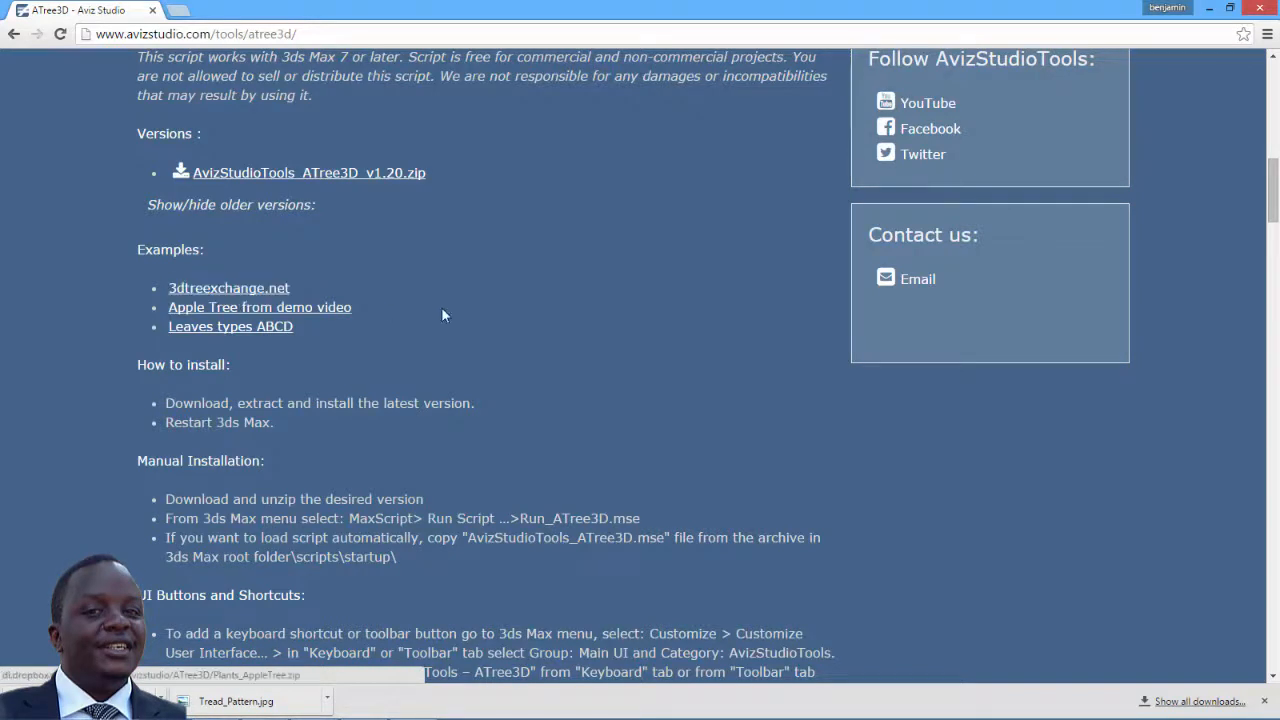
scroll(454, 305, down, 8)
scroll(241, 335, up, 1)
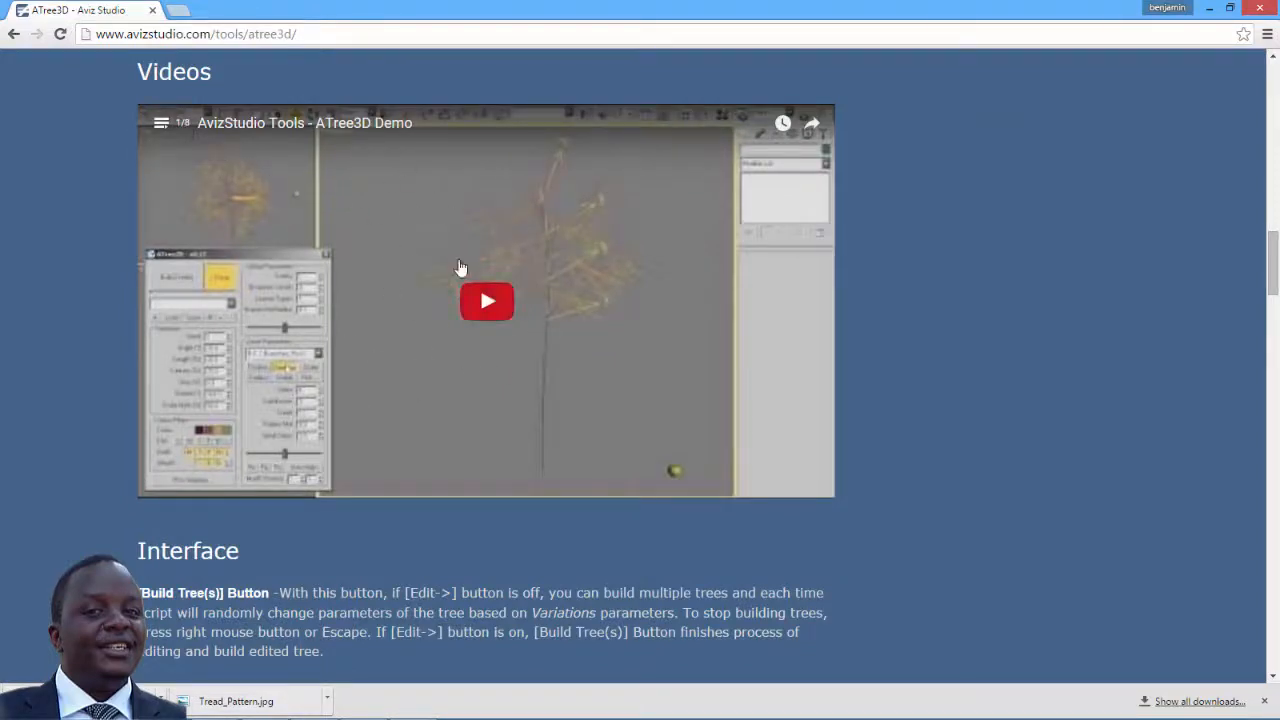
- Open the 3dtreexchange.net example link from the ATree3D page and go to the coniferous trees category
scroll(394, 349, up, 7)
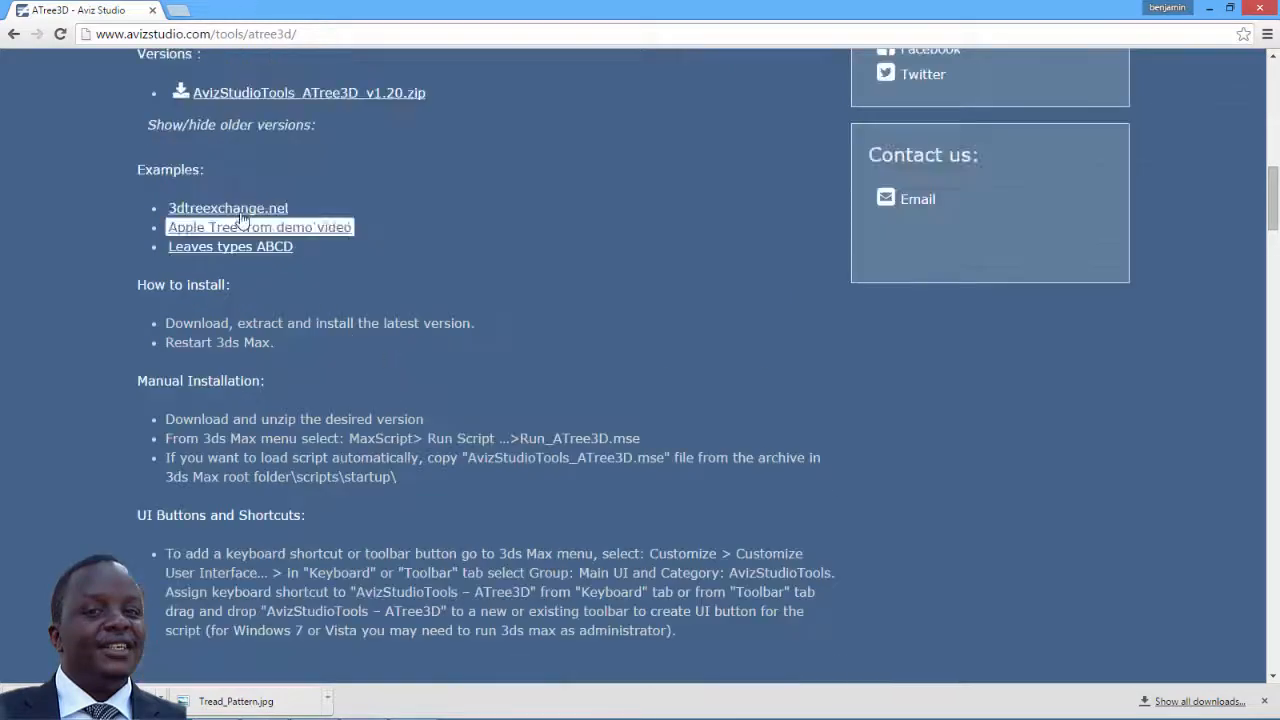
click(242, 219)
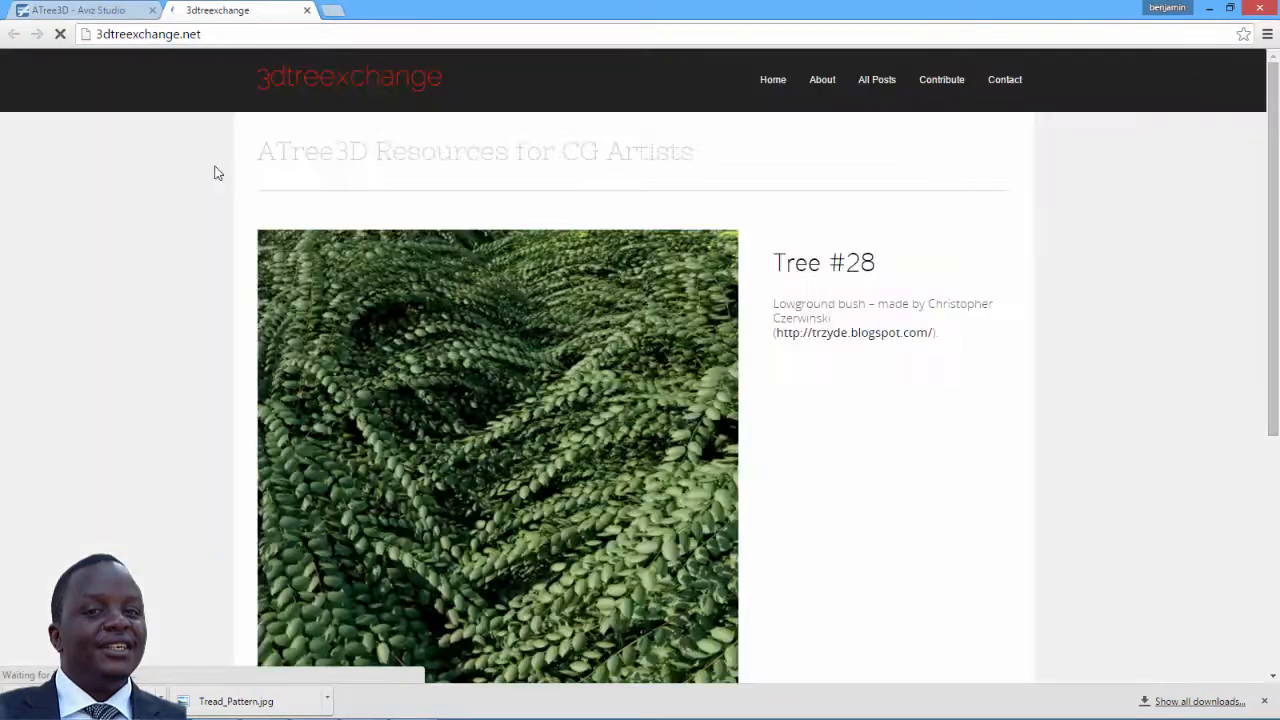
scroll(621, 395, down, 3)
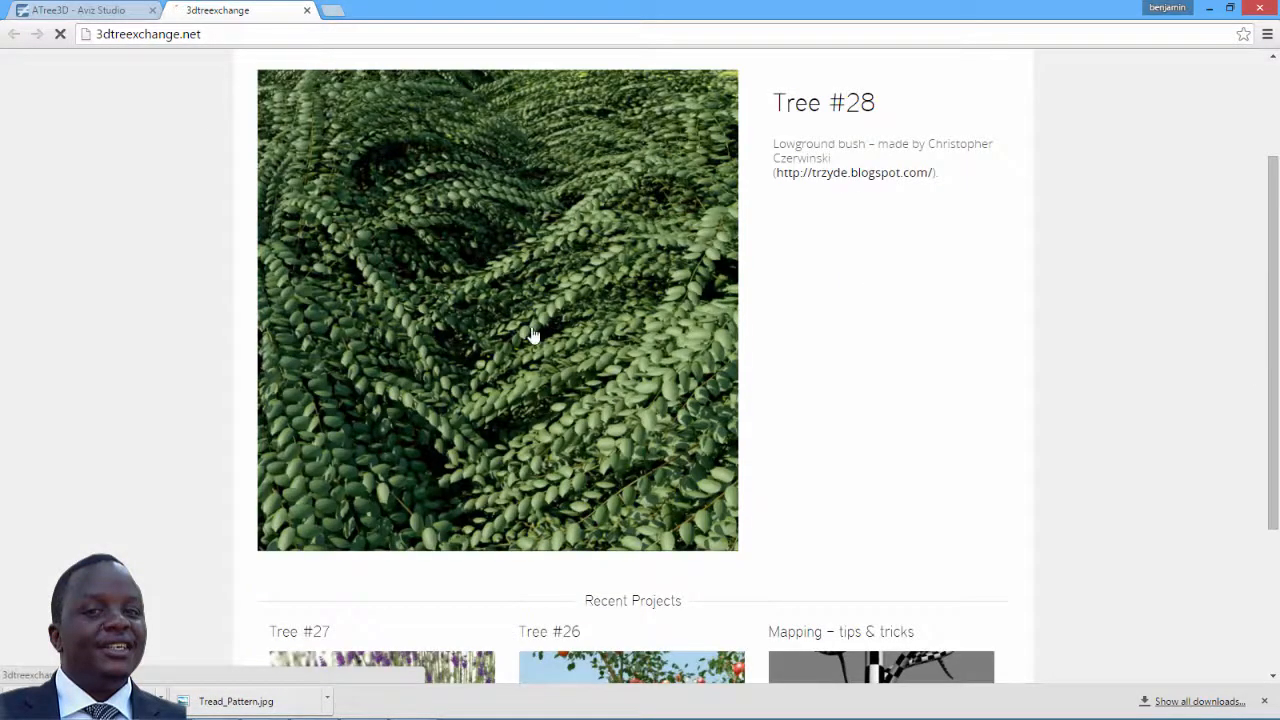
click(608, 395)
scroll(886, 409, down, 3)
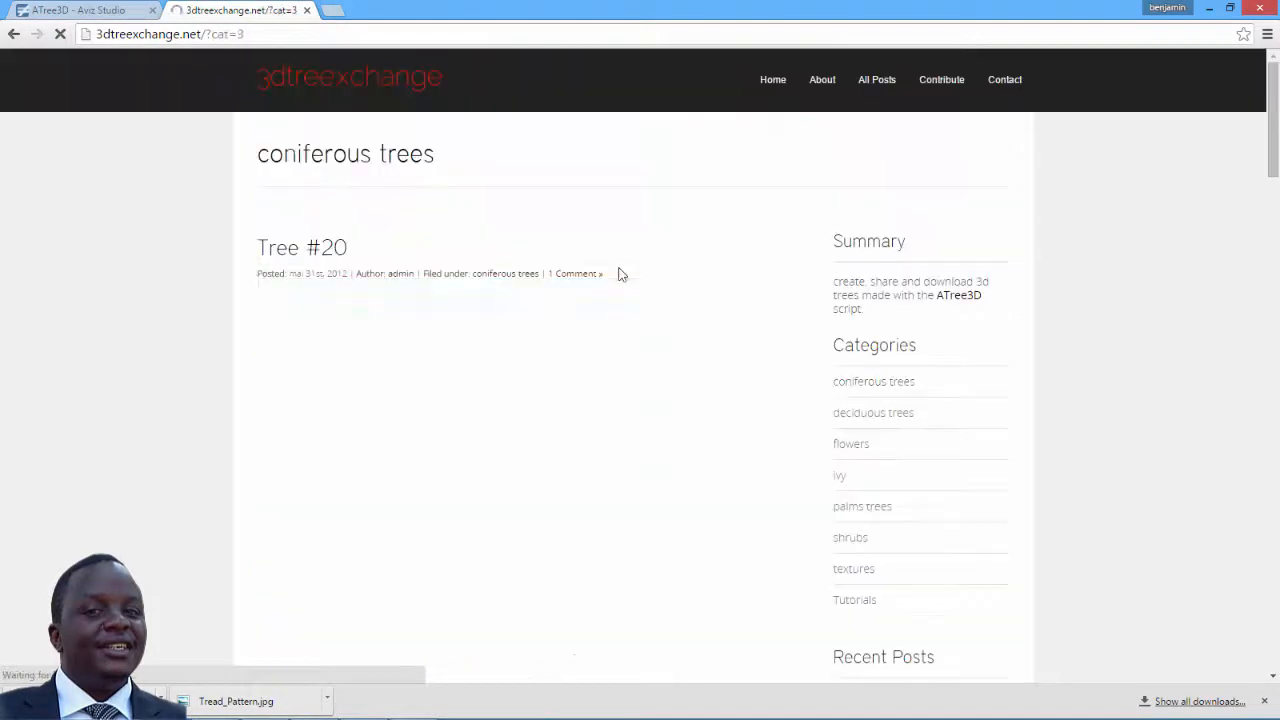
- Browse the coniferous tree listing to the Pinus Sylvestris entry showing three tall pines
scroll(524, 190, down, 3)
scroll(565, 340, down, 10)
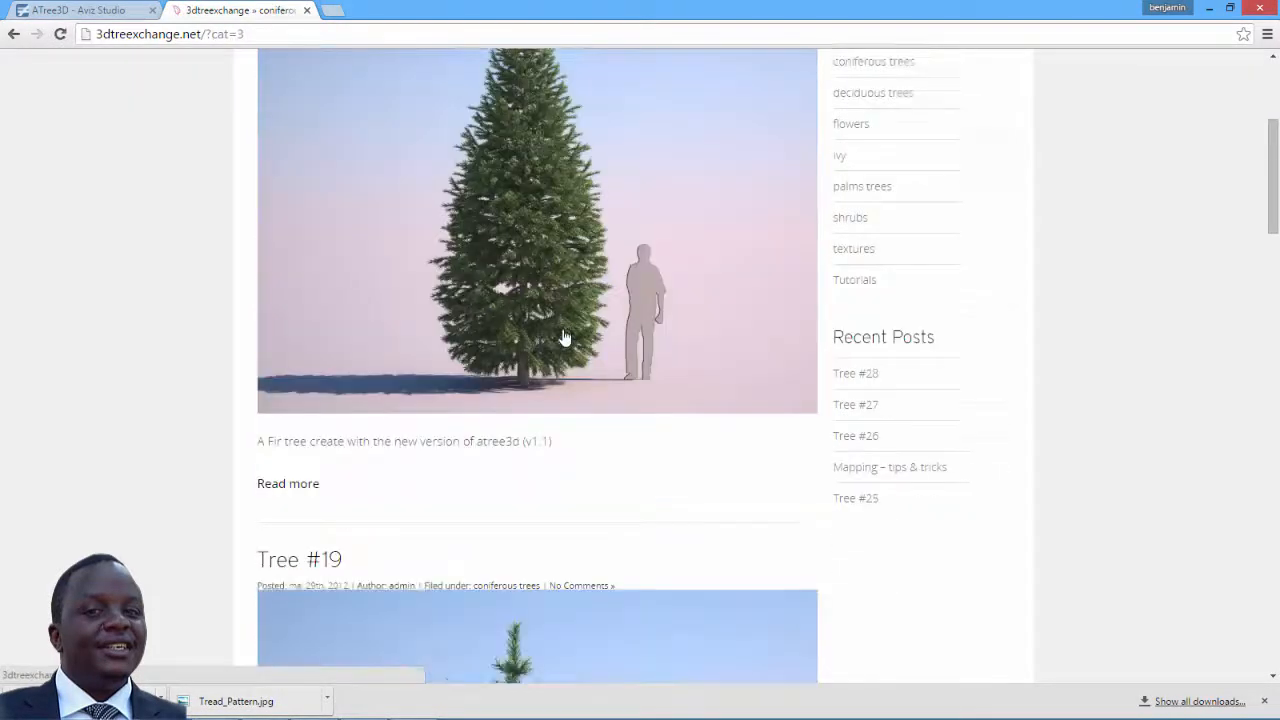
scroll(470, 320, down, 2)
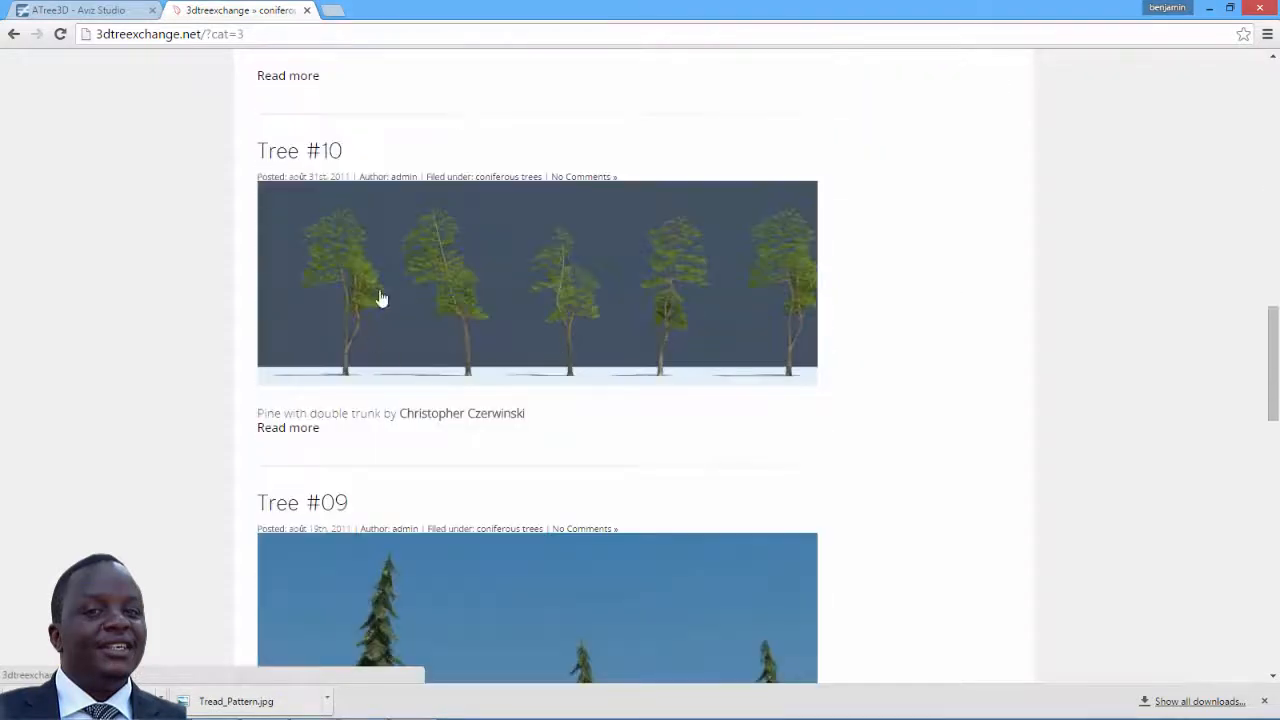
scroll(491, 292, down, 5)
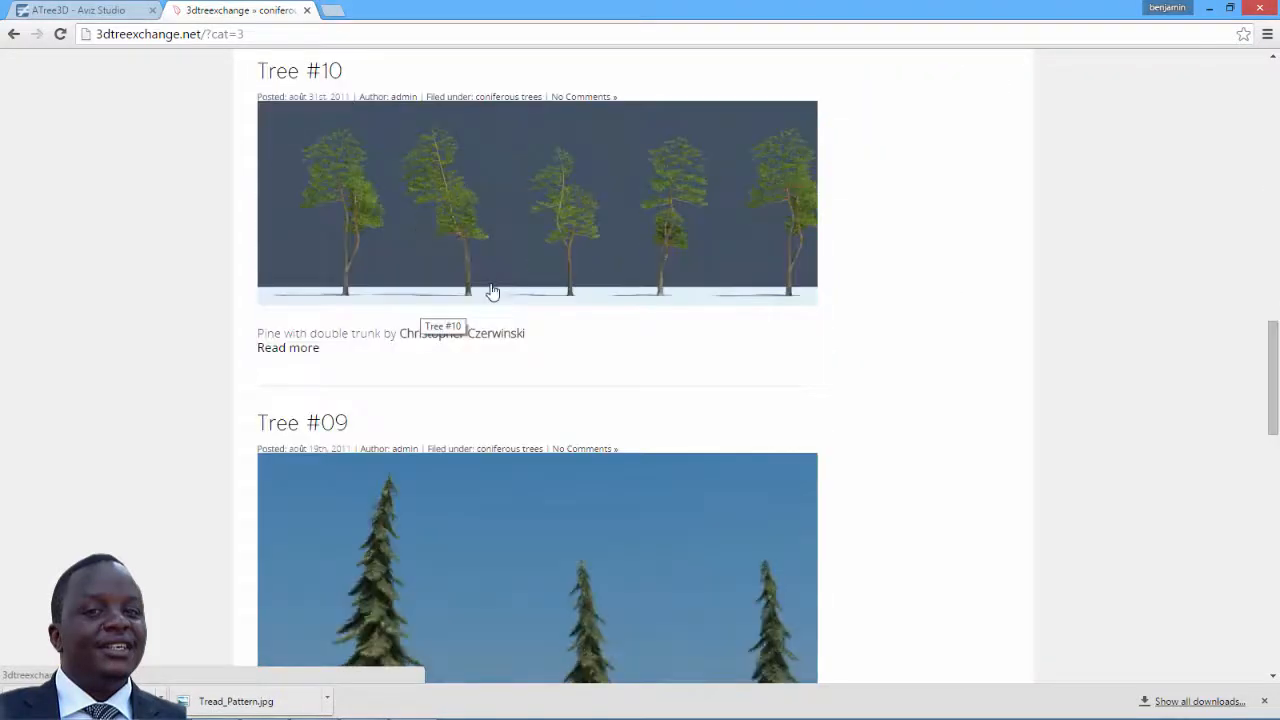
scroll(492, 291, down, 8)
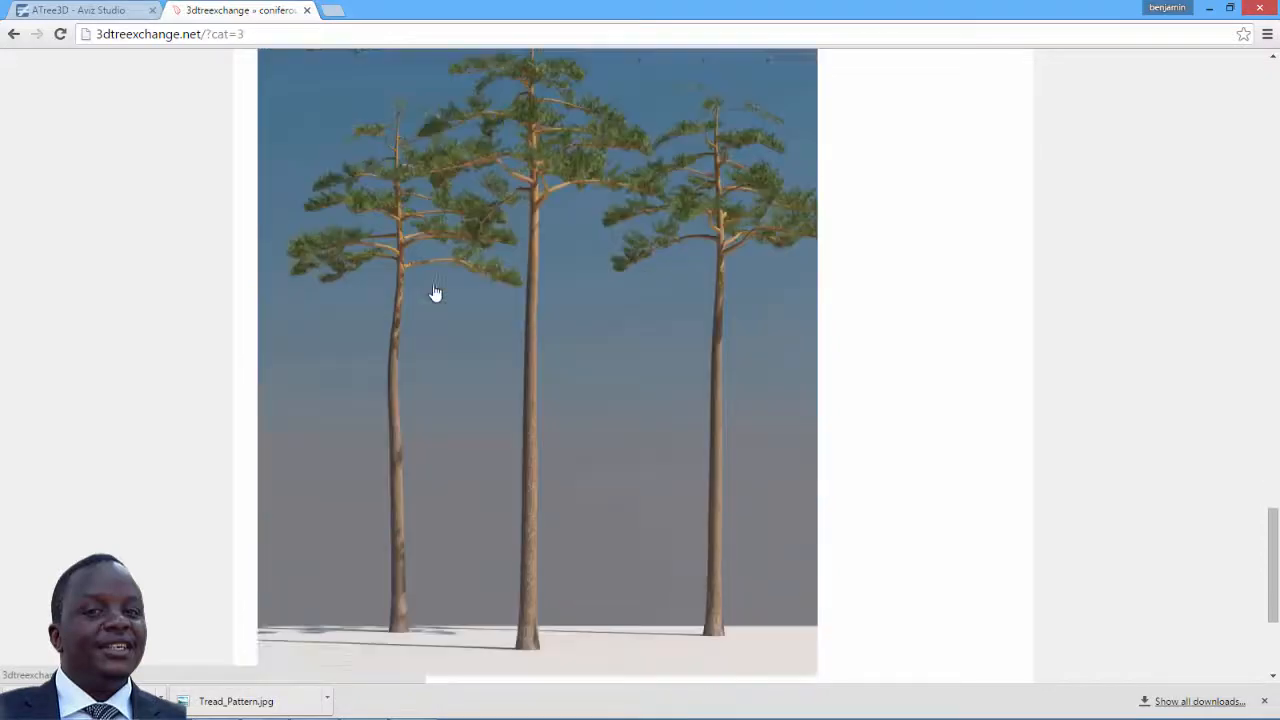
scroll(450, 377, up, 1)
scroll(455, 316, up, 1)
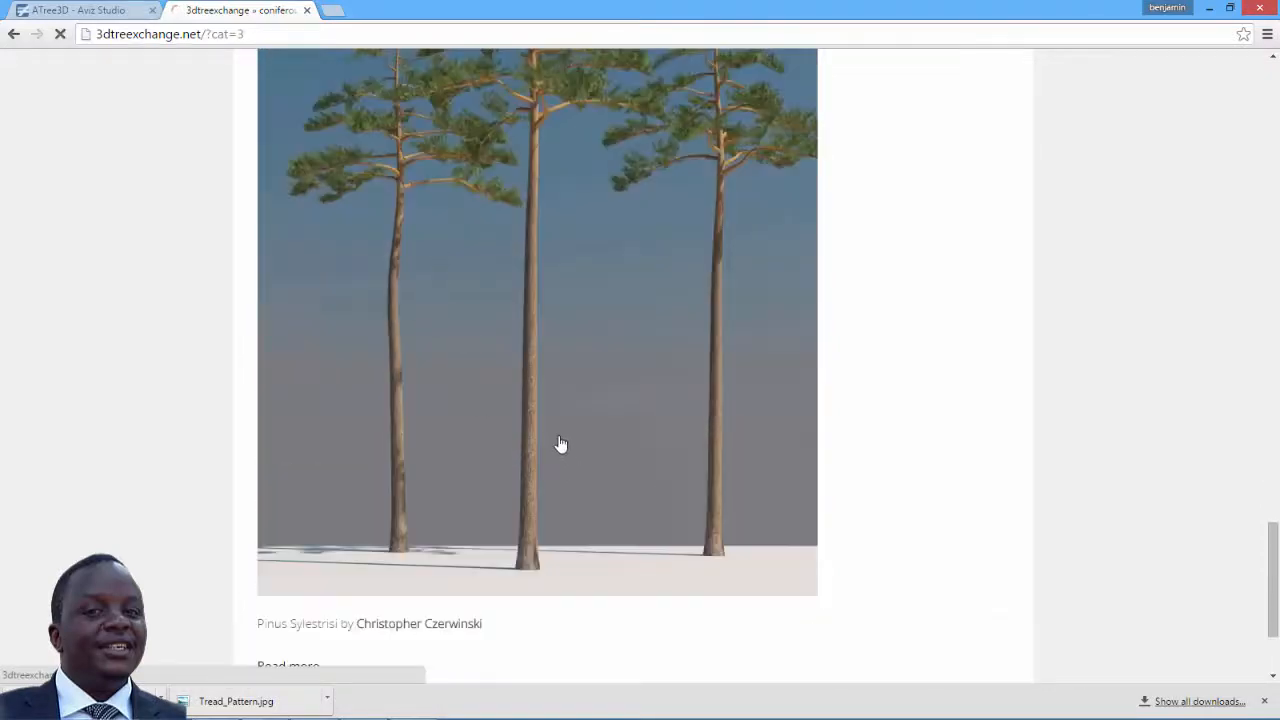
- Open the Tree #06 Pinus Sylvestris post and examine its download links, description and comments
click(557, 443)
scroll(572, 453, down, 3)
scroll(572, 453, down, 2)
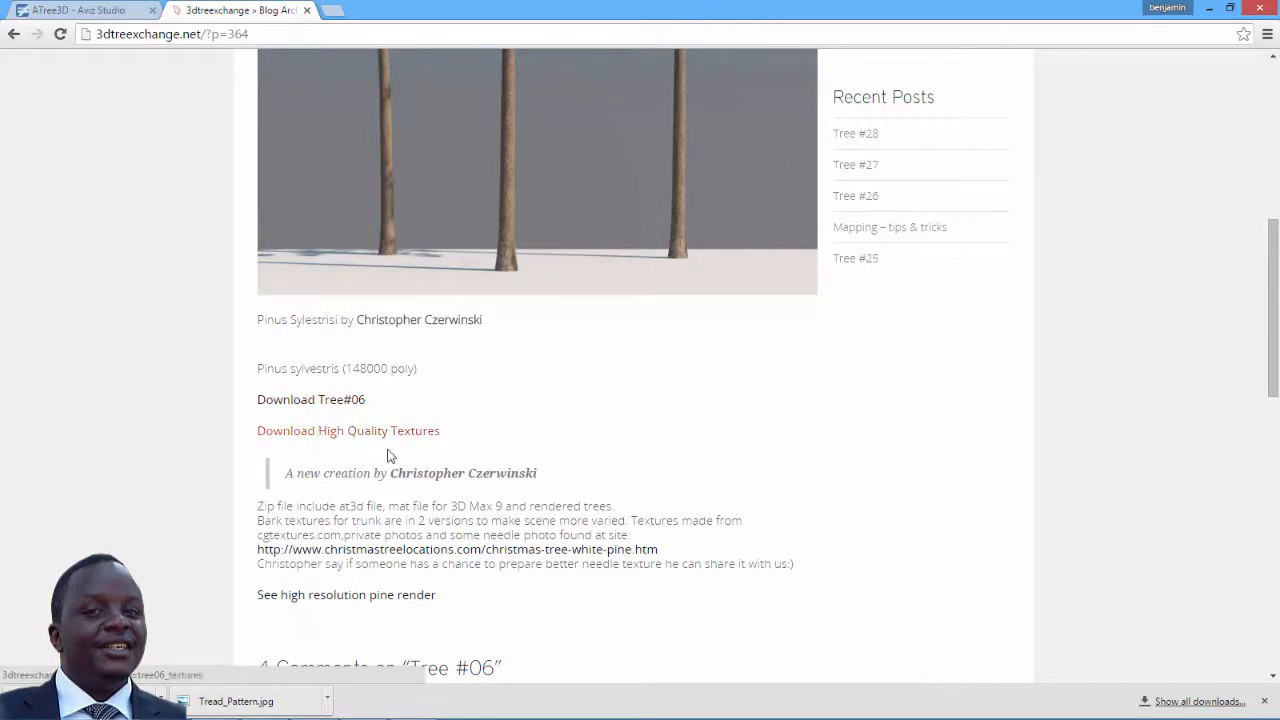
scroll(393, 473, down, 1)
scroll(393, 473, down, 1)
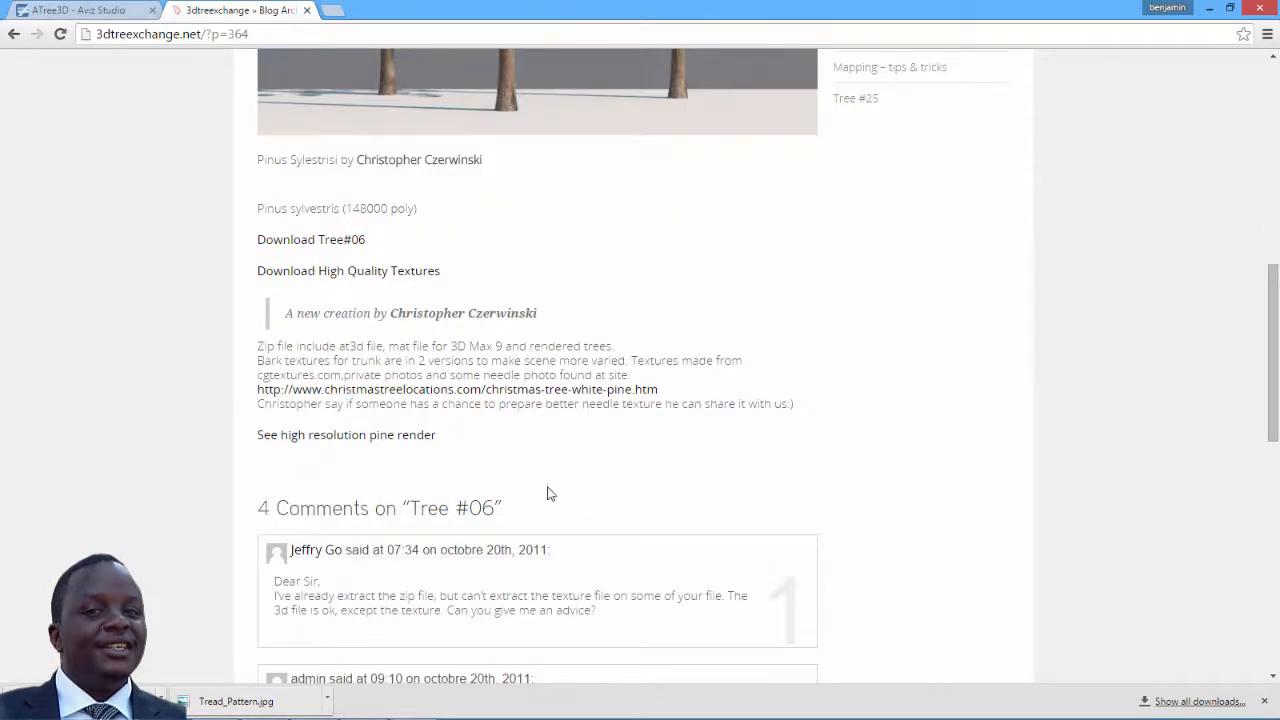
scroll(548, 493, up, 5)
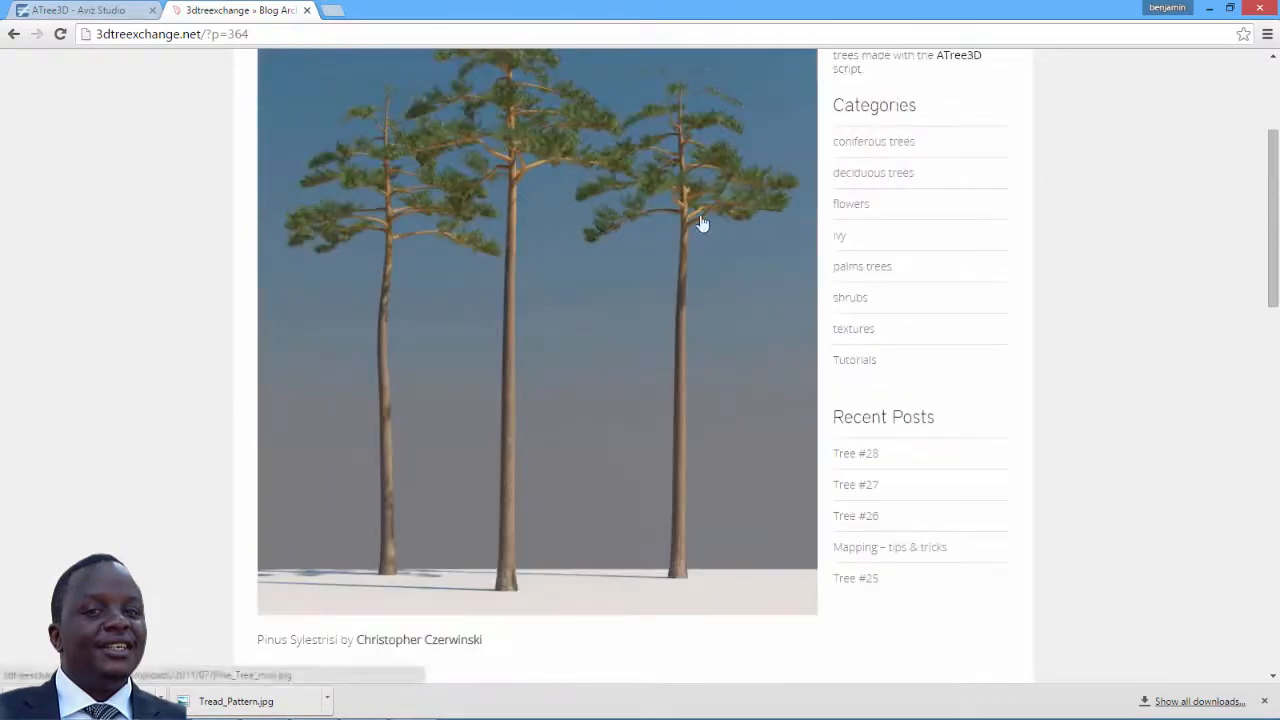
- Open the deciduous trees category and browse its tree listings
click(858, 176)
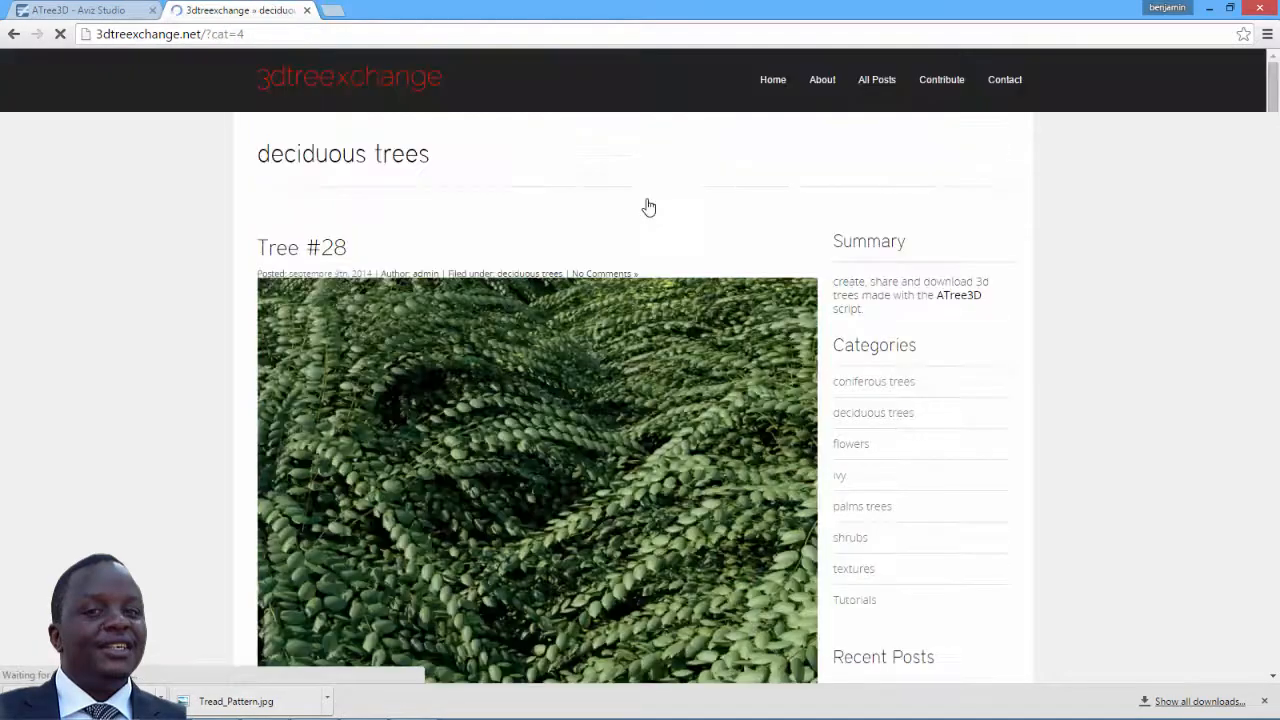
scroll(629, 266, down, 8)
scroll(630, 264, down, 2)
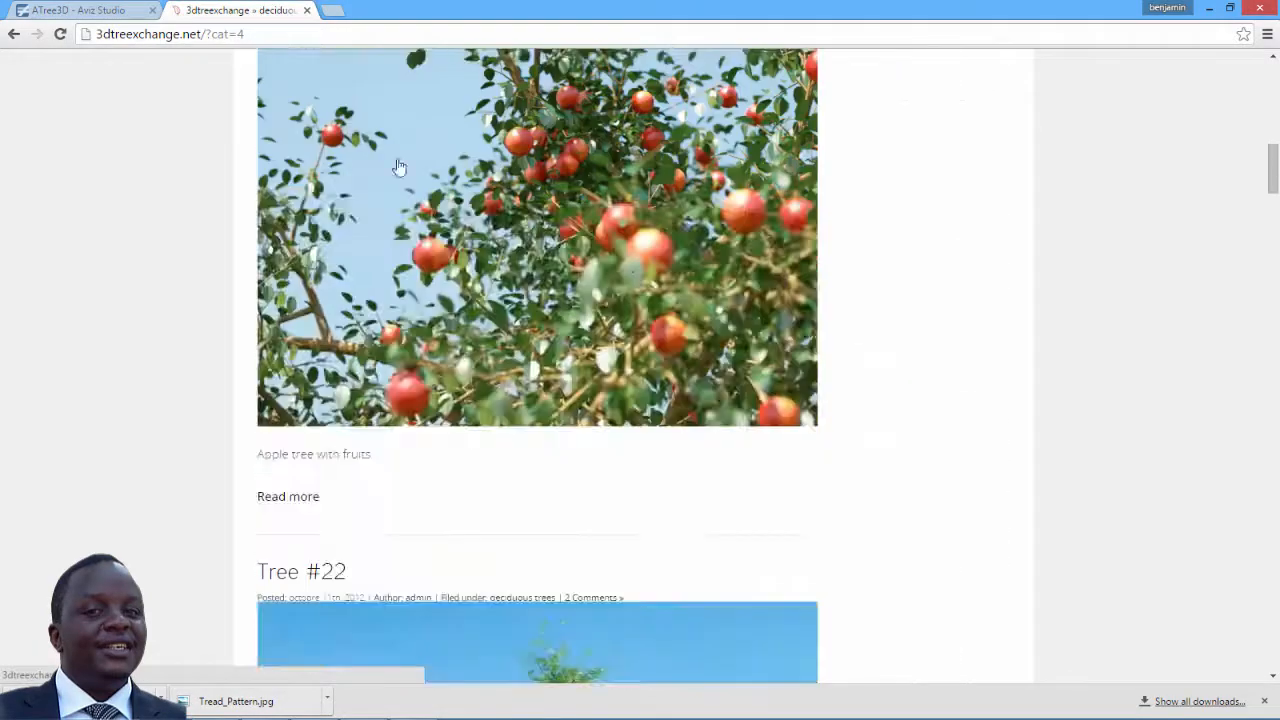
scroll(600, 221, down, 15)
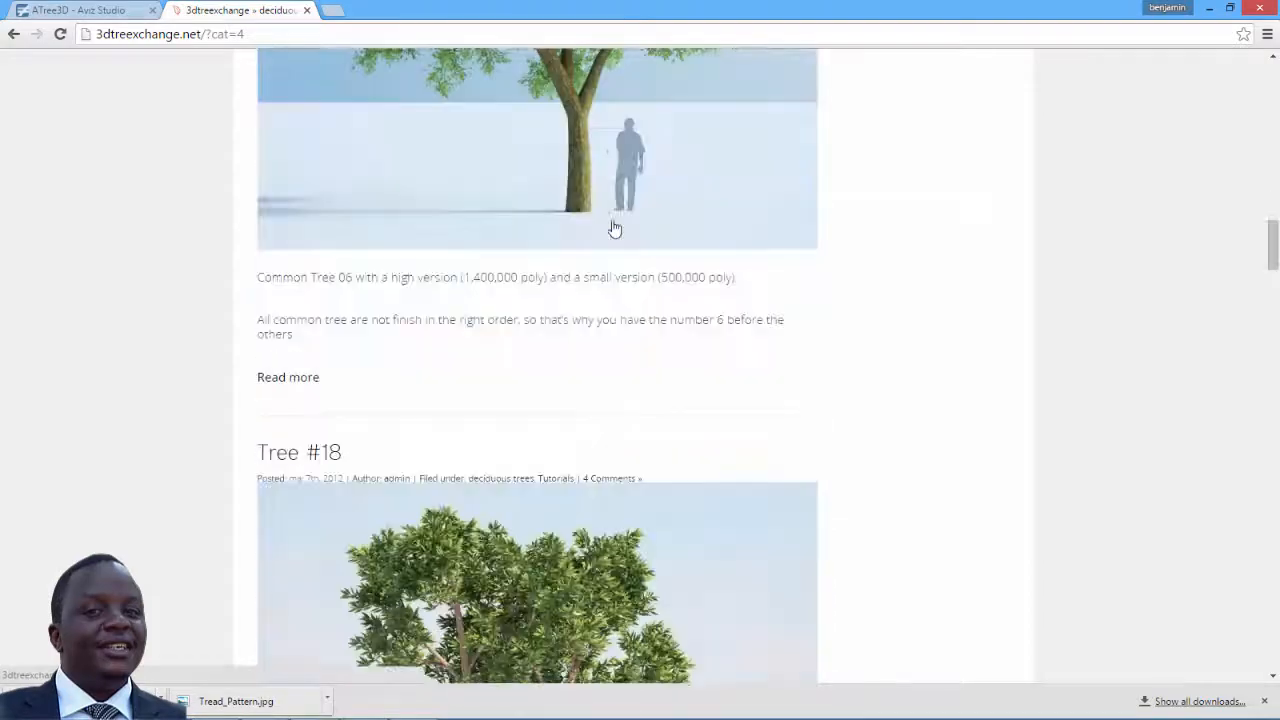
- Open the Big Linden tree post from the deciduous tree listing and examine its download link, description and close-up renders
scroll(614, 228, down, 12)
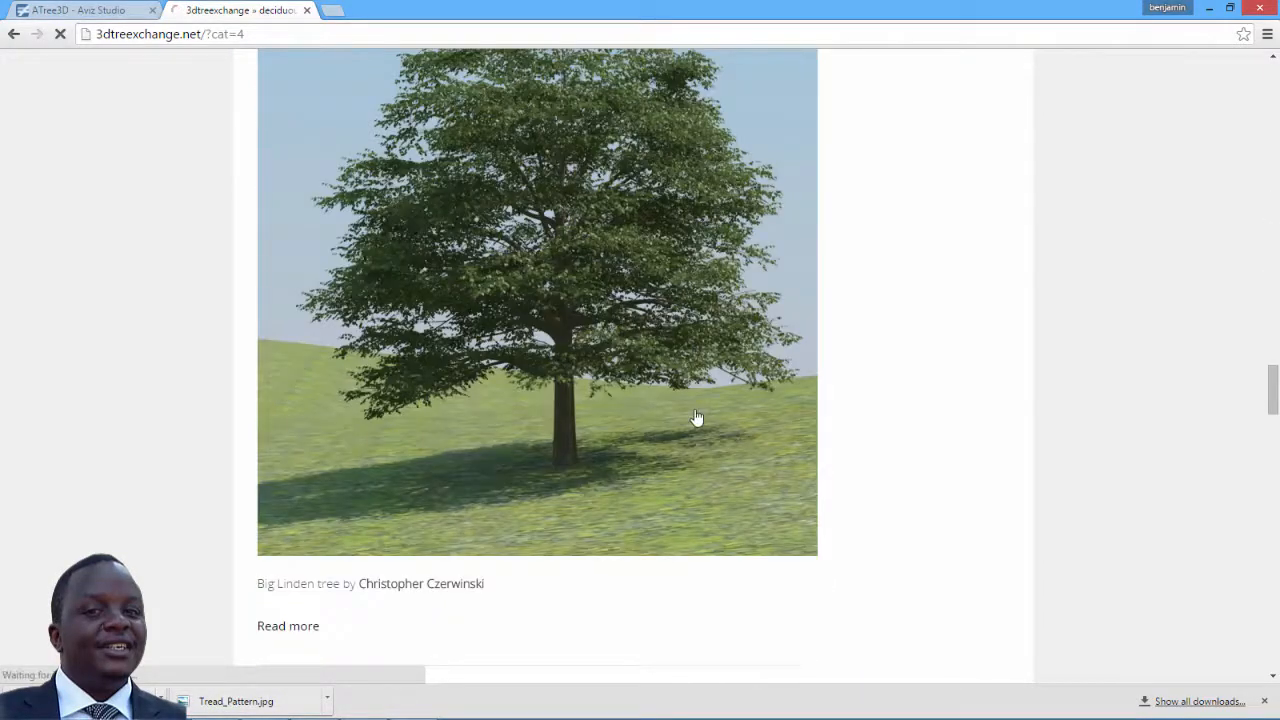
click(697, 420)
scroll(633, 375, down, 5)
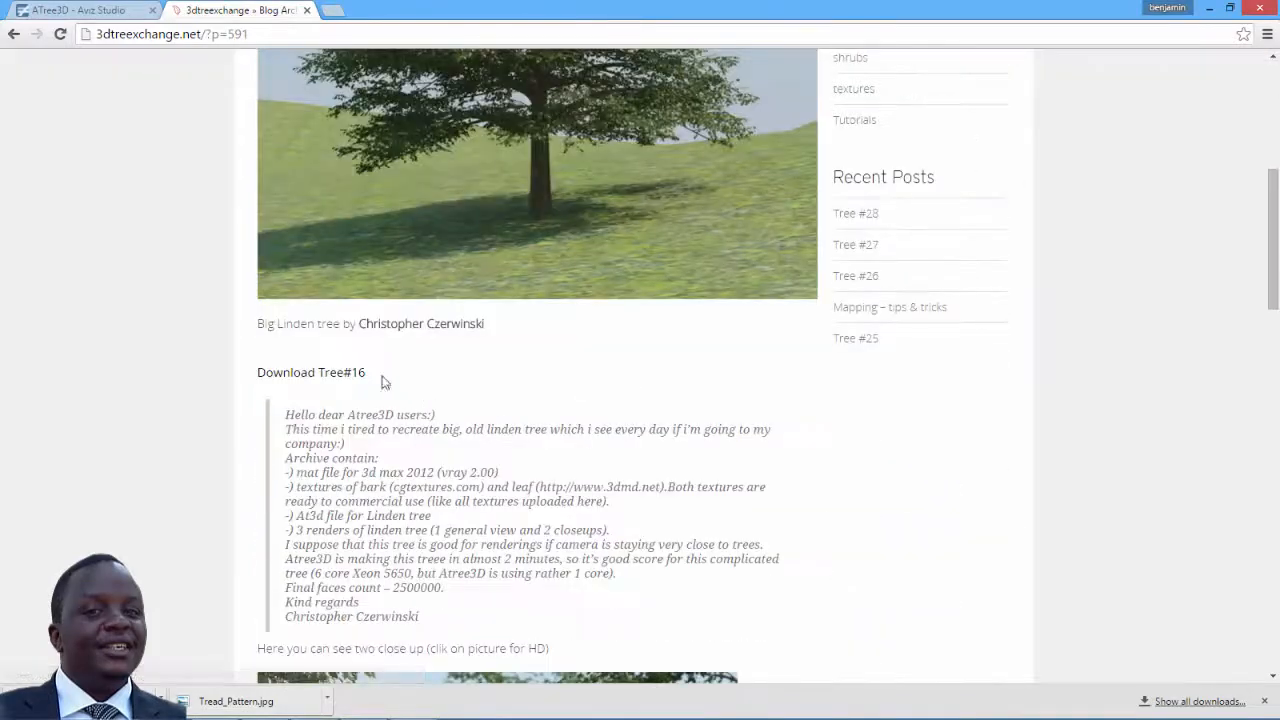
scroll(577, 360, up, 2)
scroll(606, 300, down, 10)
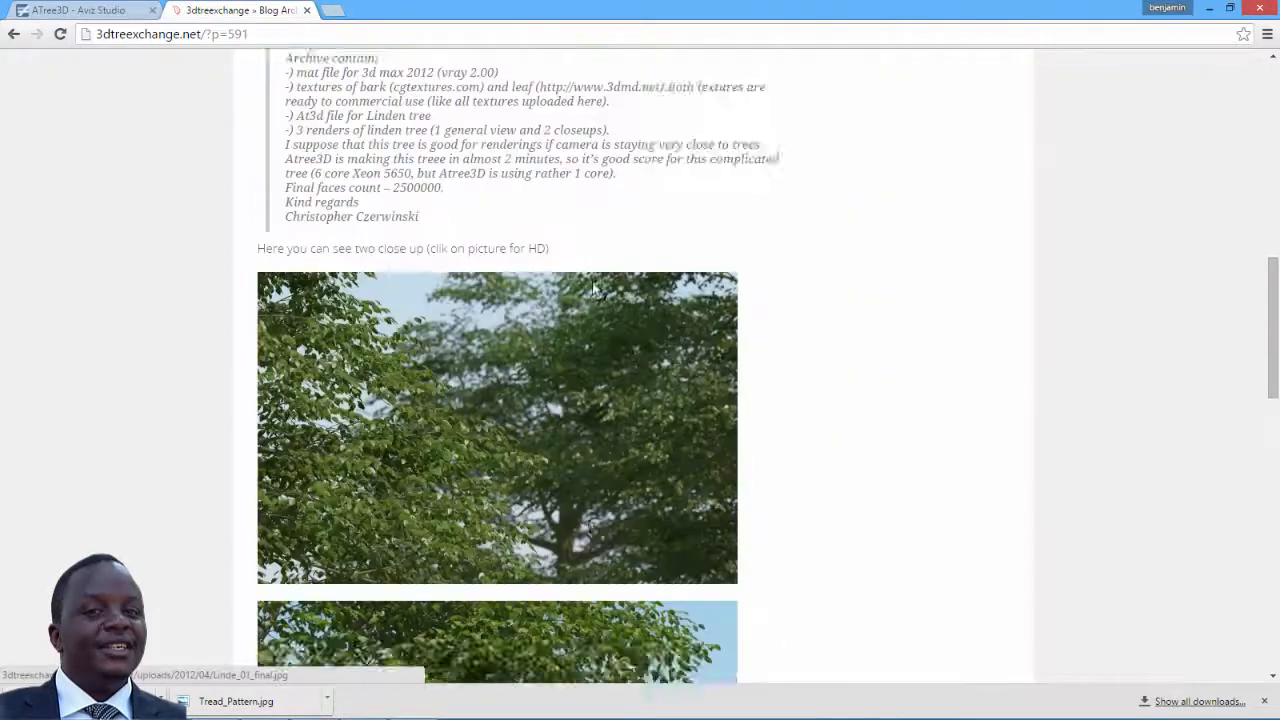
scroll(450, 430, down, 1)
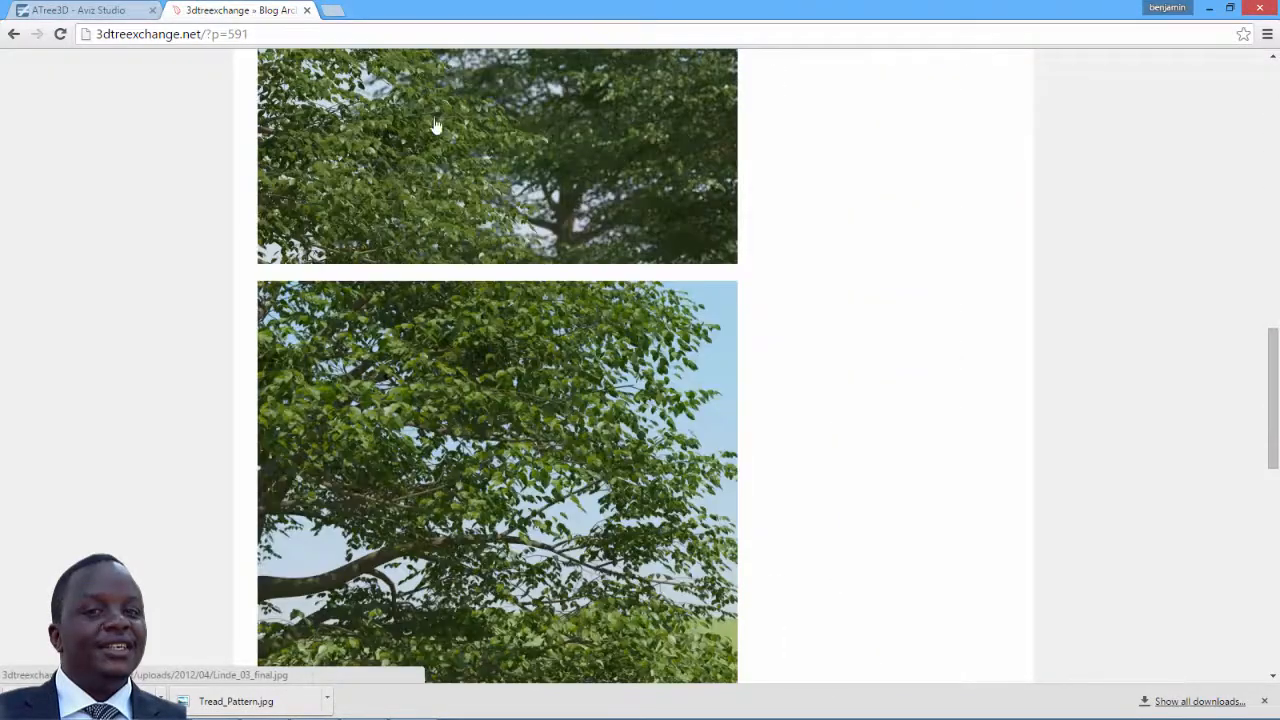
- View the first linden close-up render at full size and close the image
scroll(434, 126, up, 1)
click(466, 234)
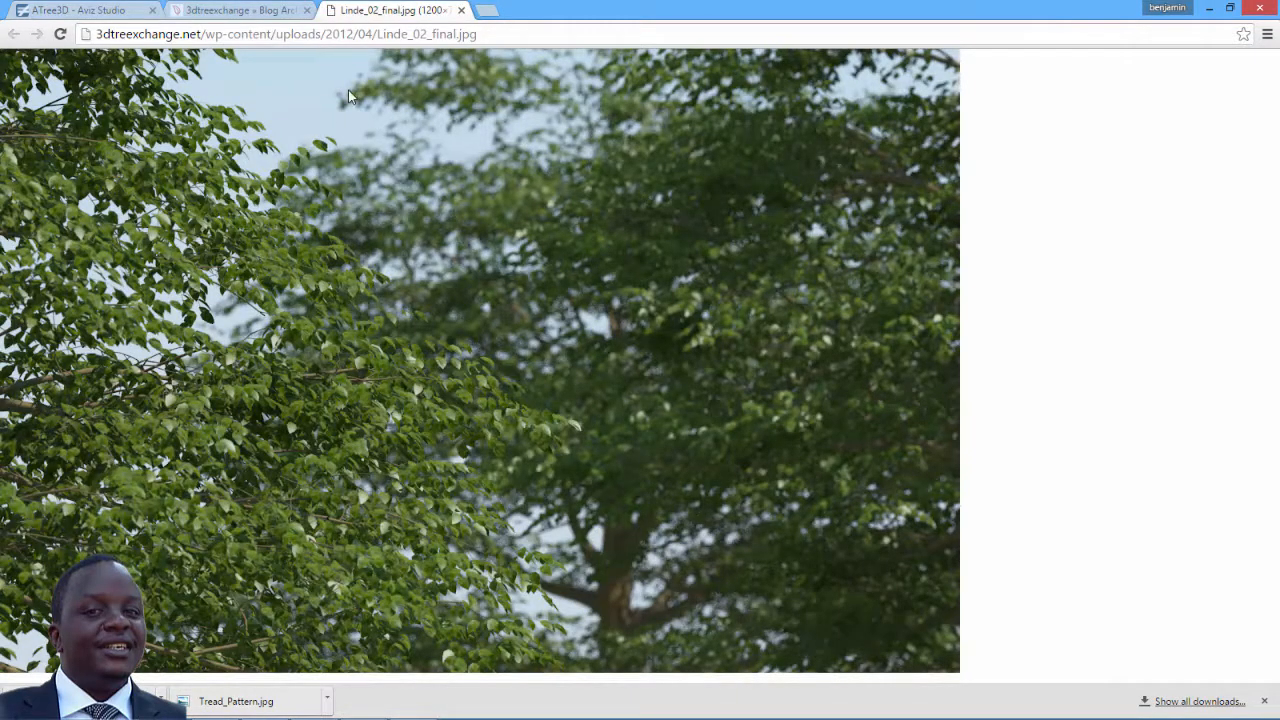
click(461, 10)
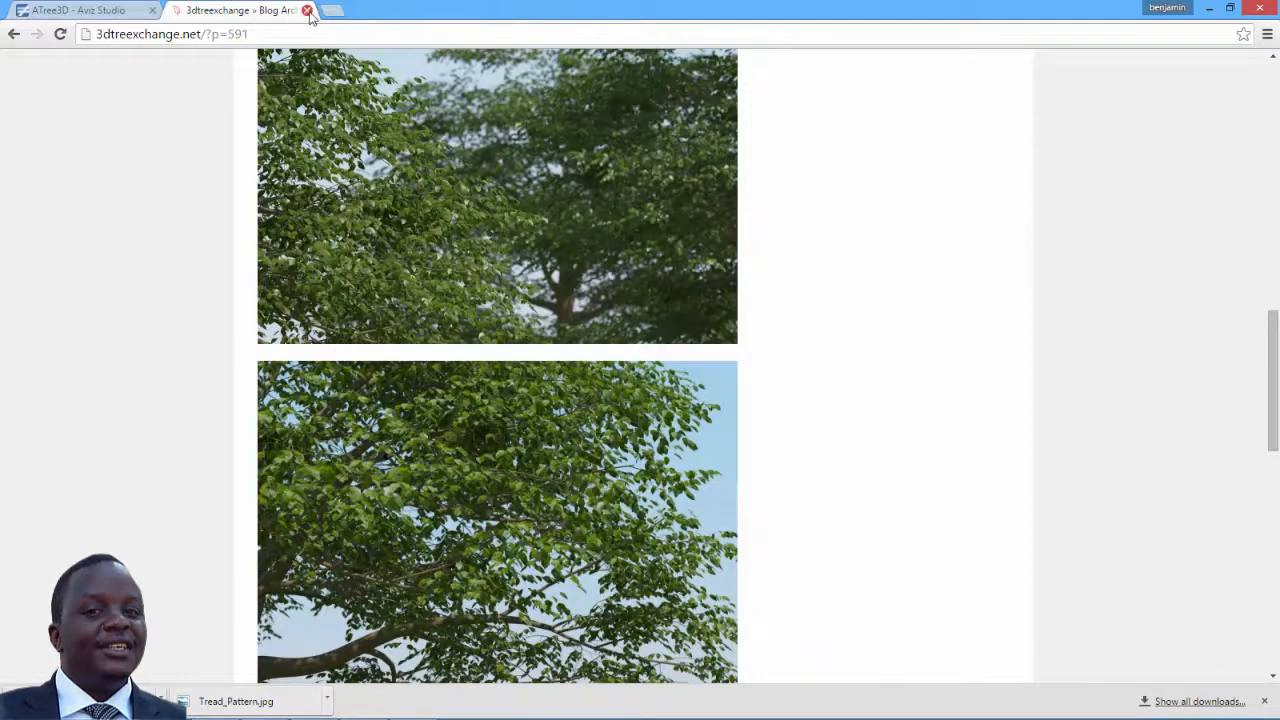
- Close the tree exchange site and read the ATree3D page's installation instructions and interface parameter descriptions
click(307, 10)
scroll(395, 203, up, 10)
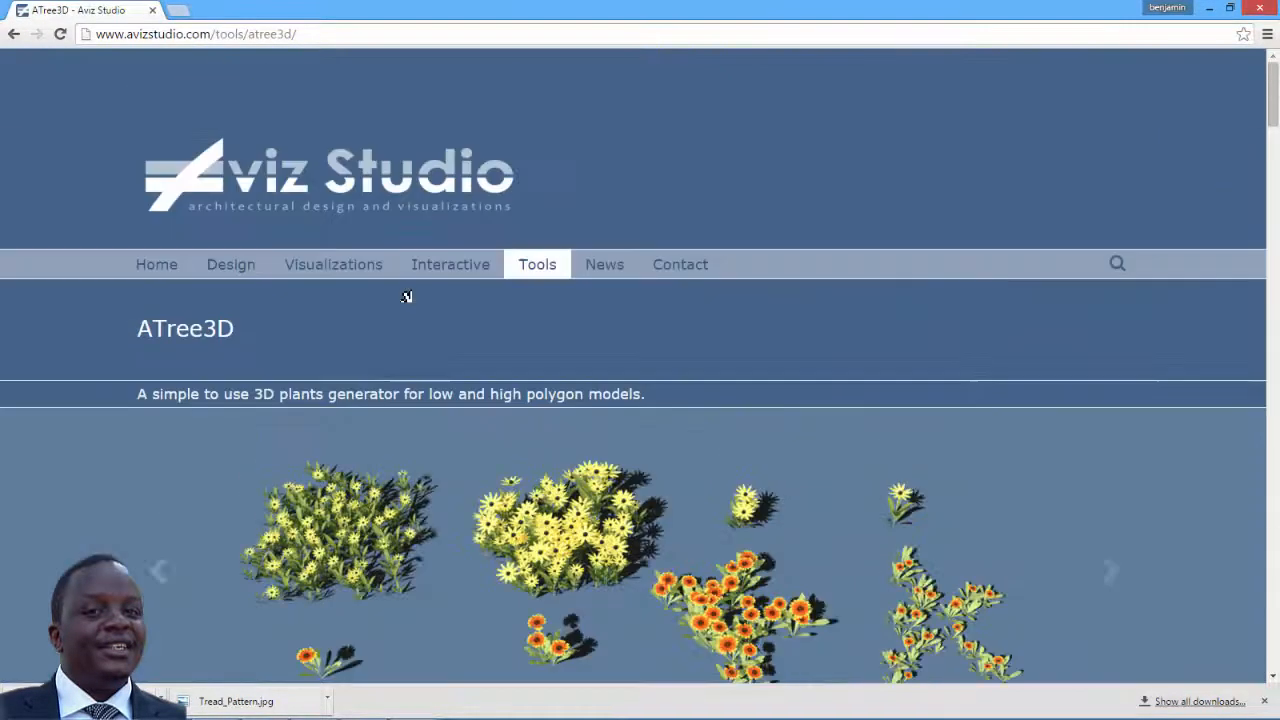
scroll(498, 332, down, 6)
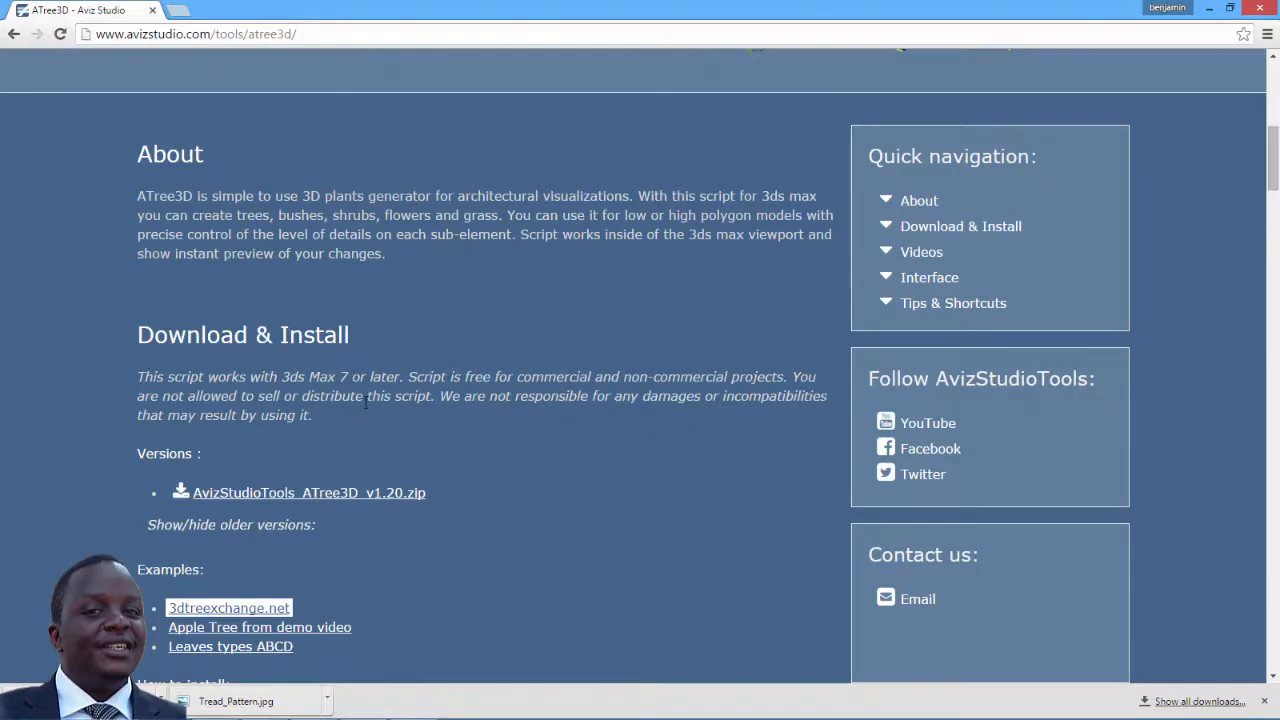
scroll(504, 354, down, 4)
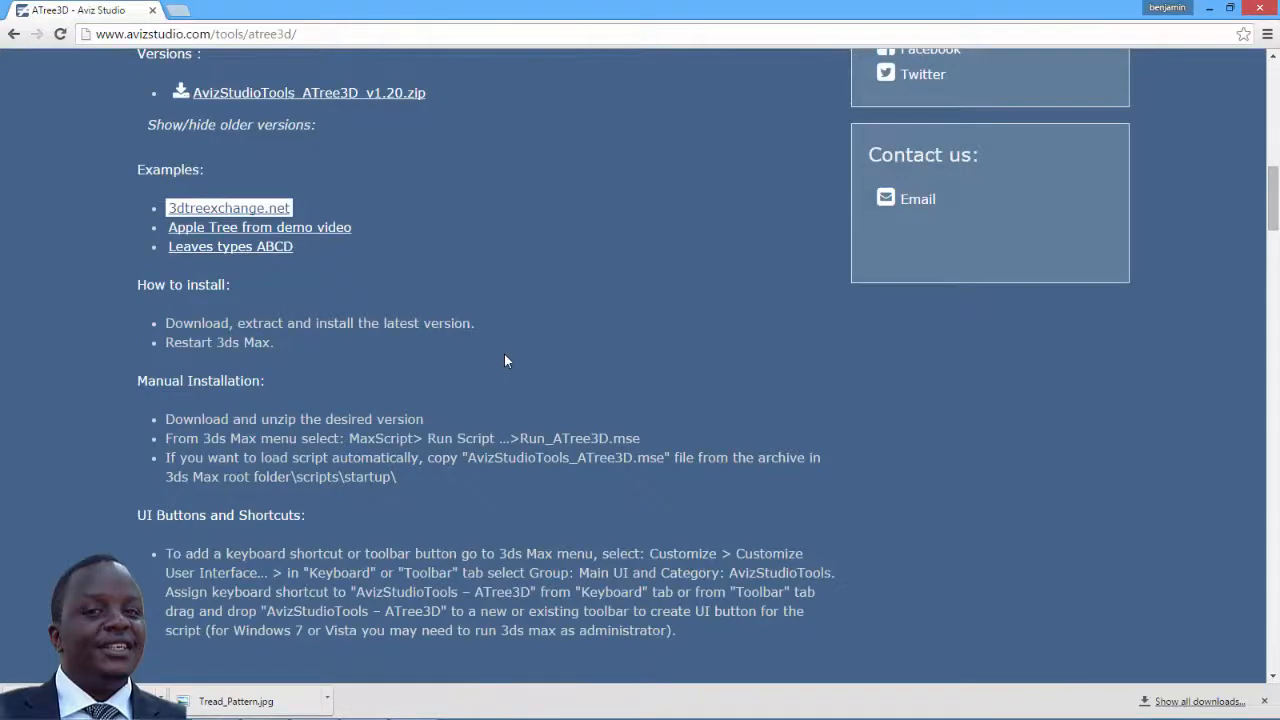
scroll(505, 360, down, 10)
scroll(505, 360, down, 20)
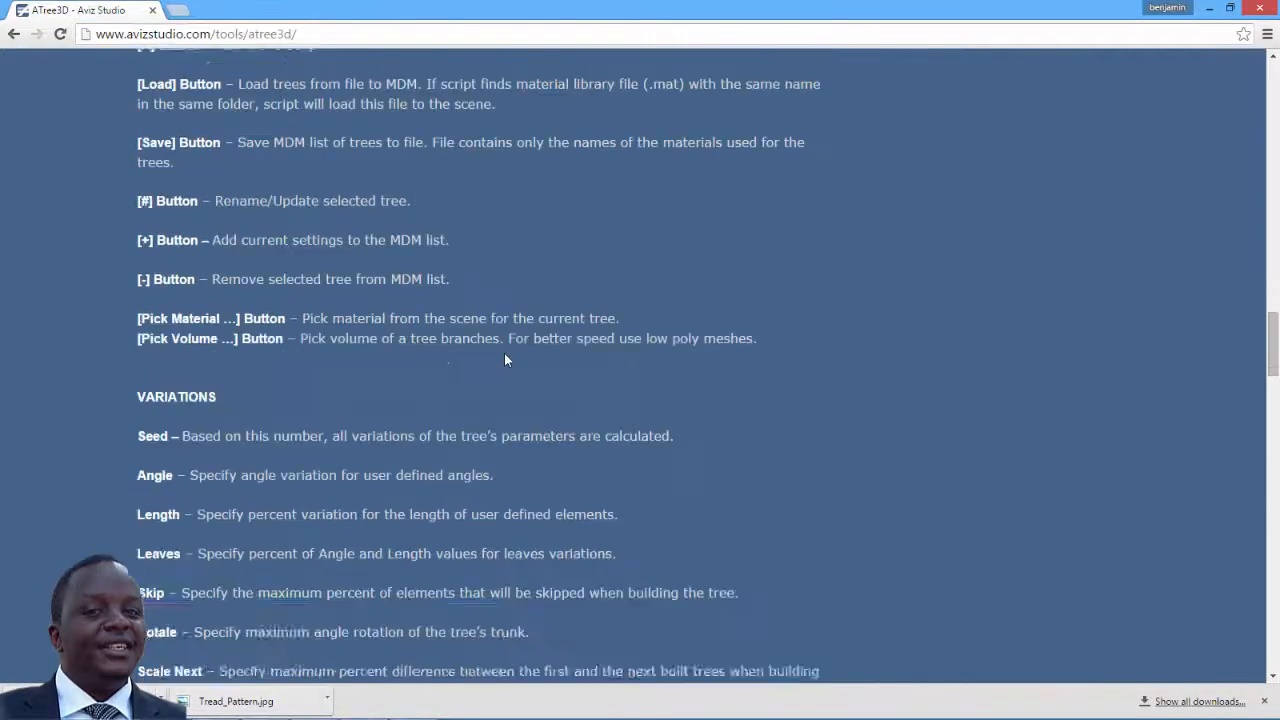
scroll(504, 355, down, 8)
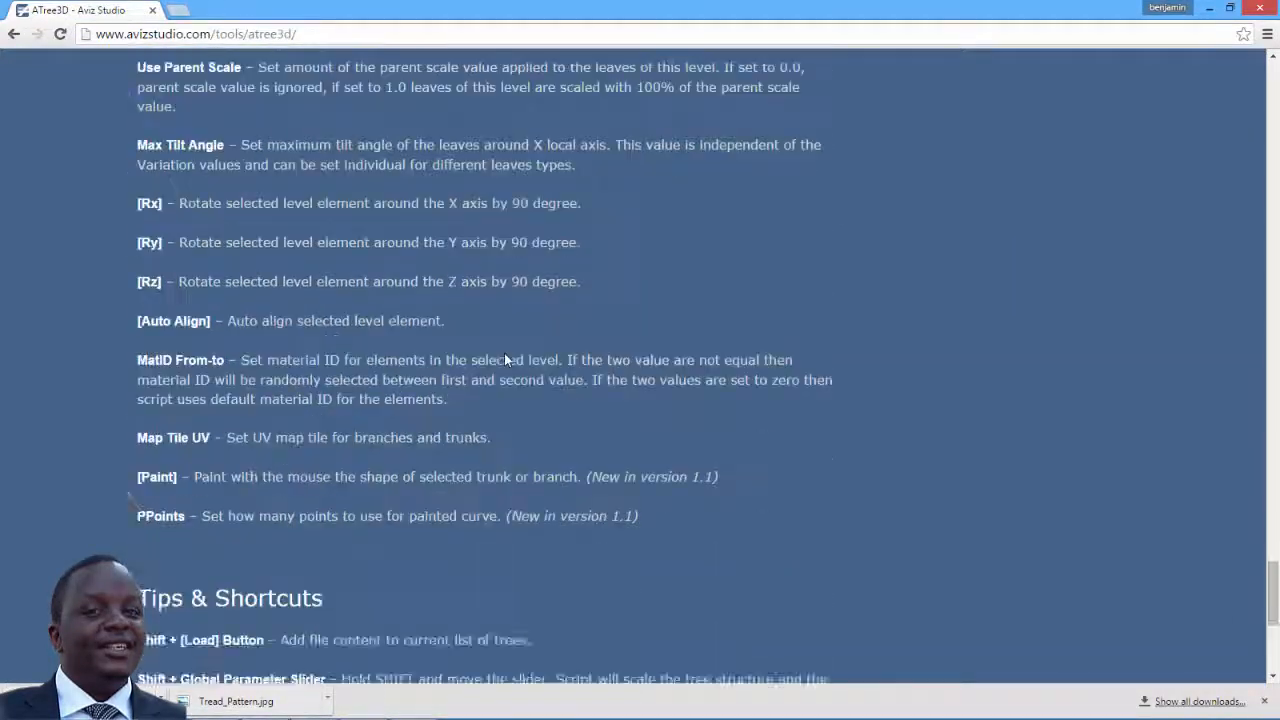
scroll(504, 355, up, 4)
scroll(504, 353, up, 7)
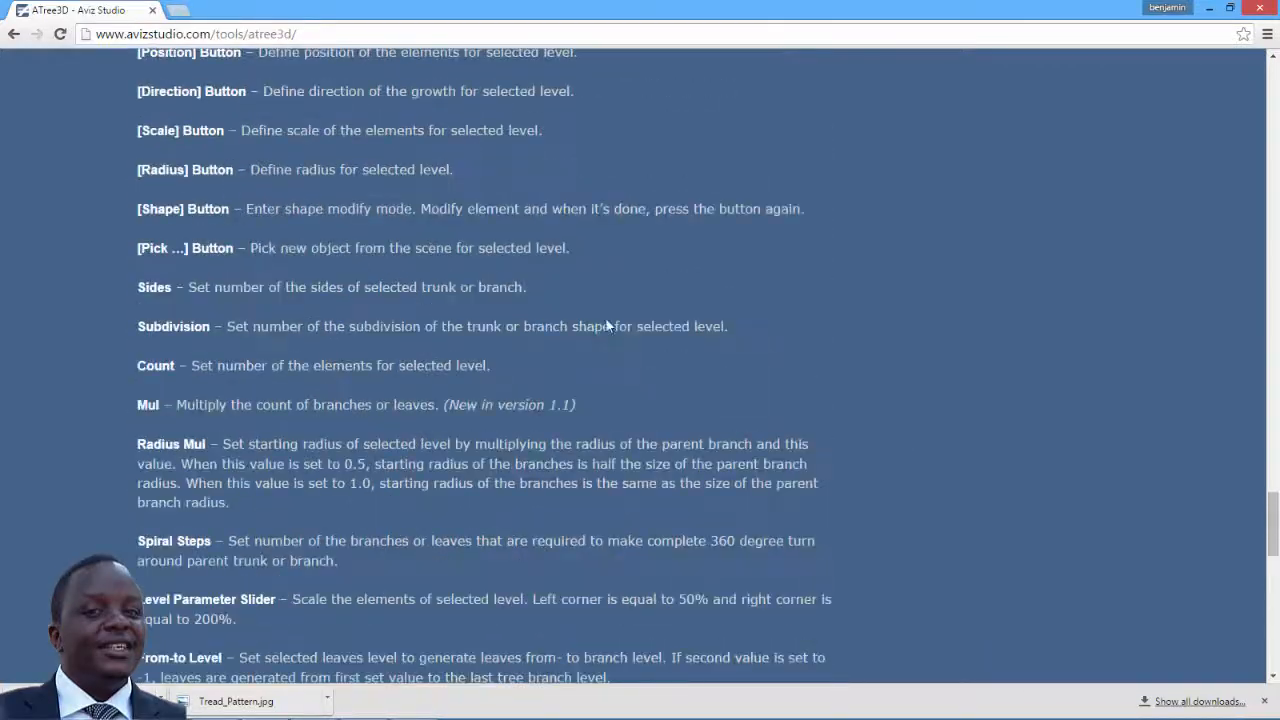
- Switch back to 3ds Max and examine the terrain's hills and road around the car and the tree
click(1209, 8)
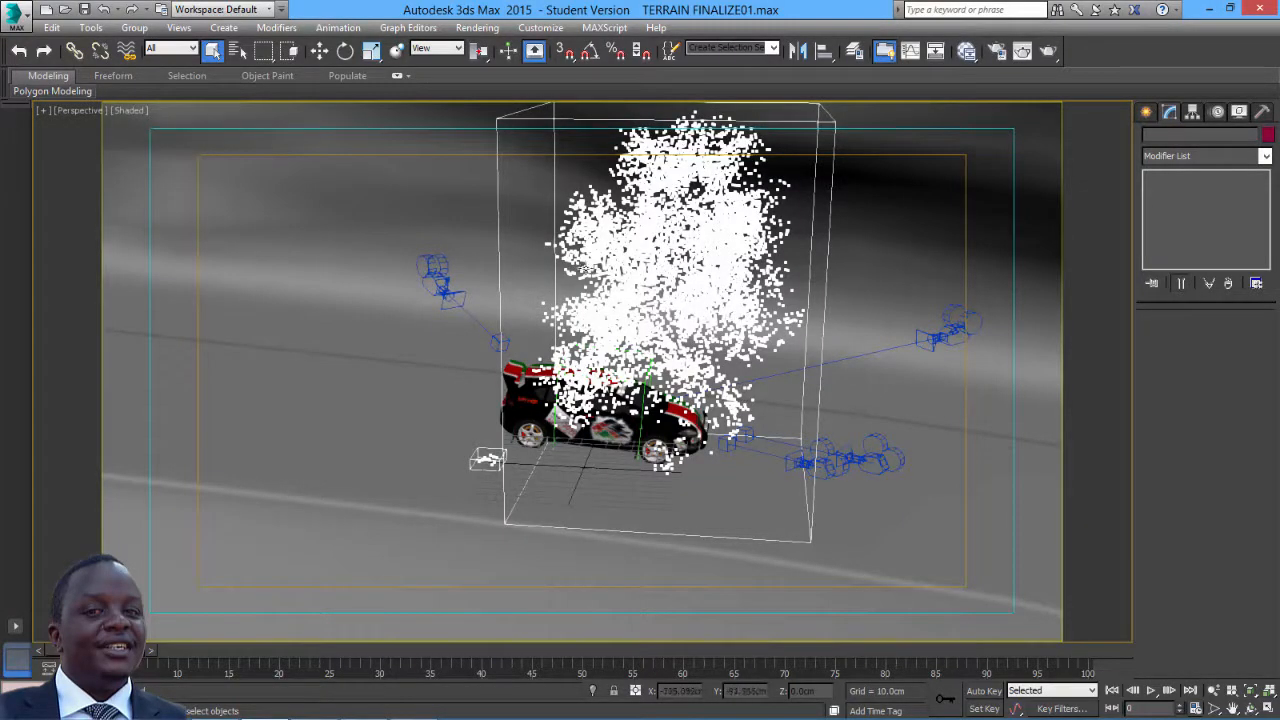
scroll(420, 252, down, 6)
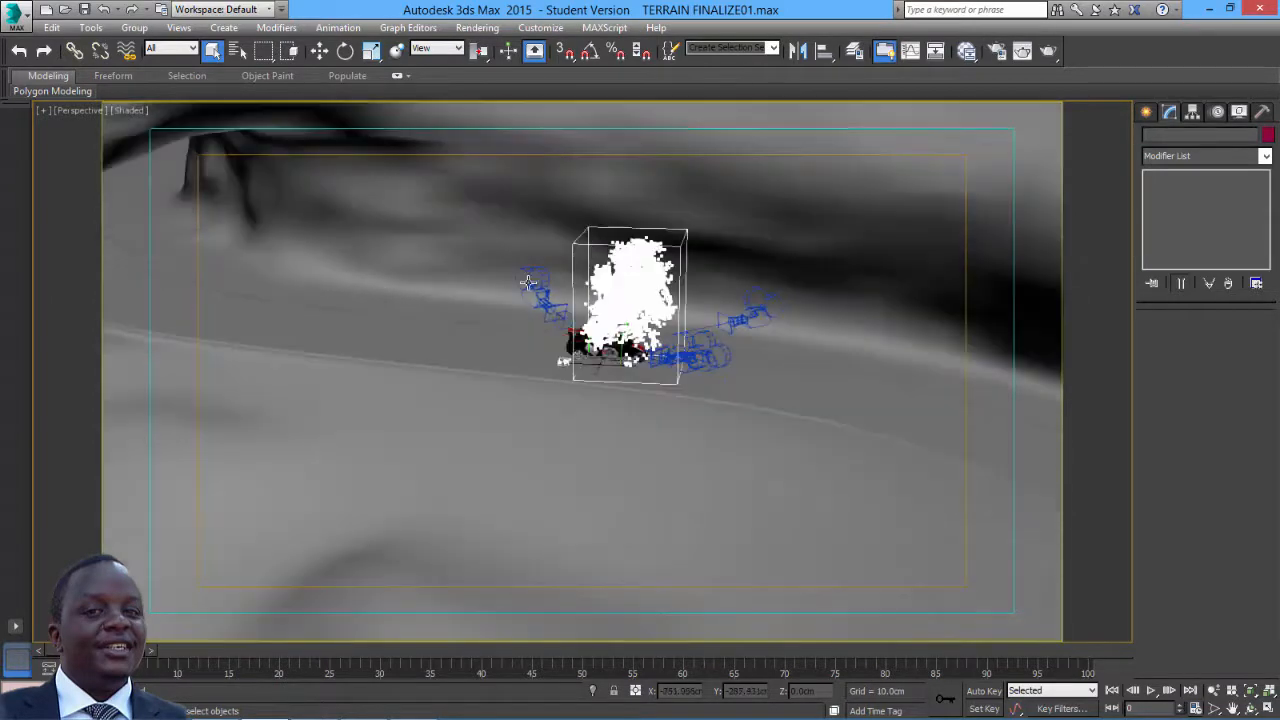
middle_drag(288, 258, 506, 380)
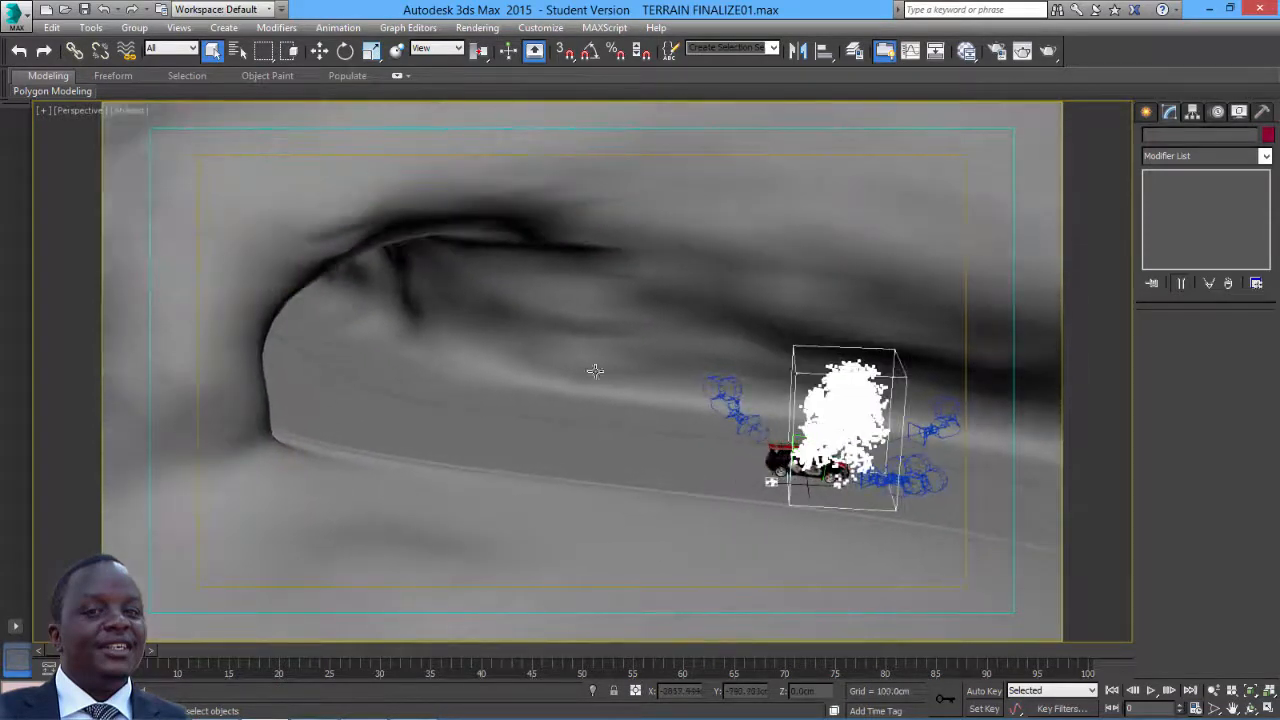
middle_drag(604, 355, 611, 434)
scroll(609, 383, down, 6)
middle_drag(530, 322, 501, 292)
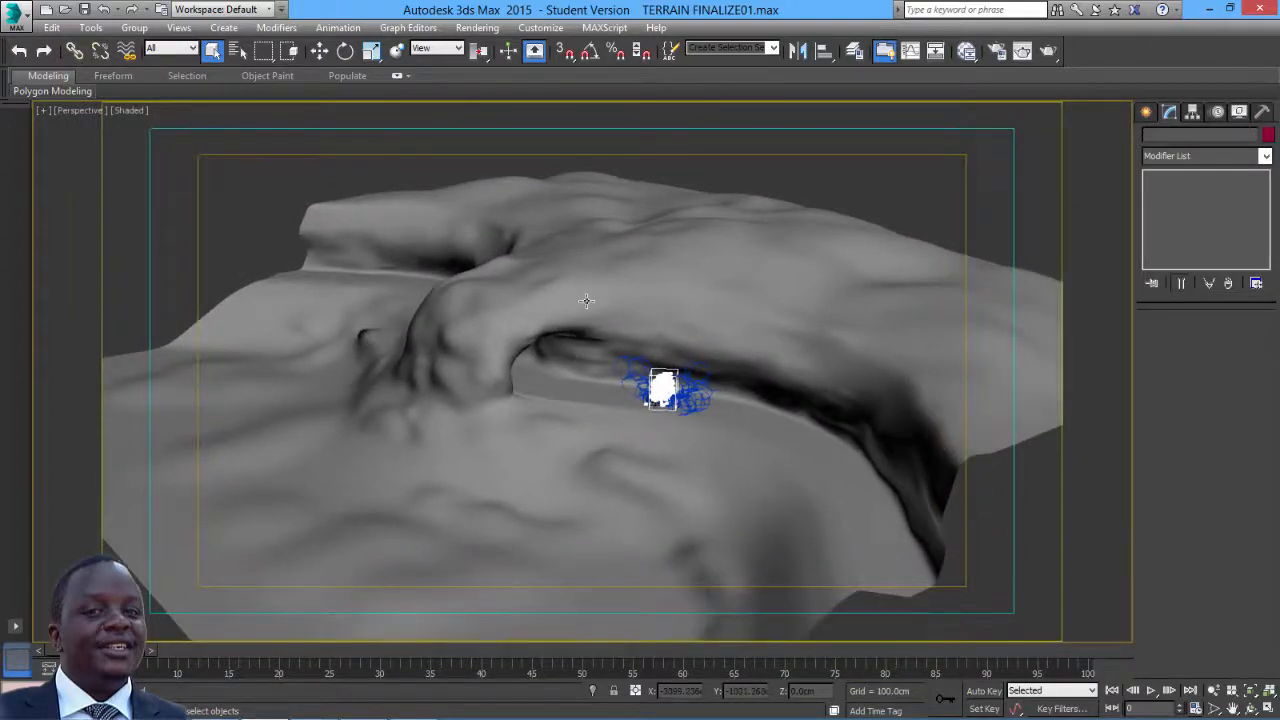
scroll(561, 286, up, 3)
middle_drag(563, 286, 574, 254)
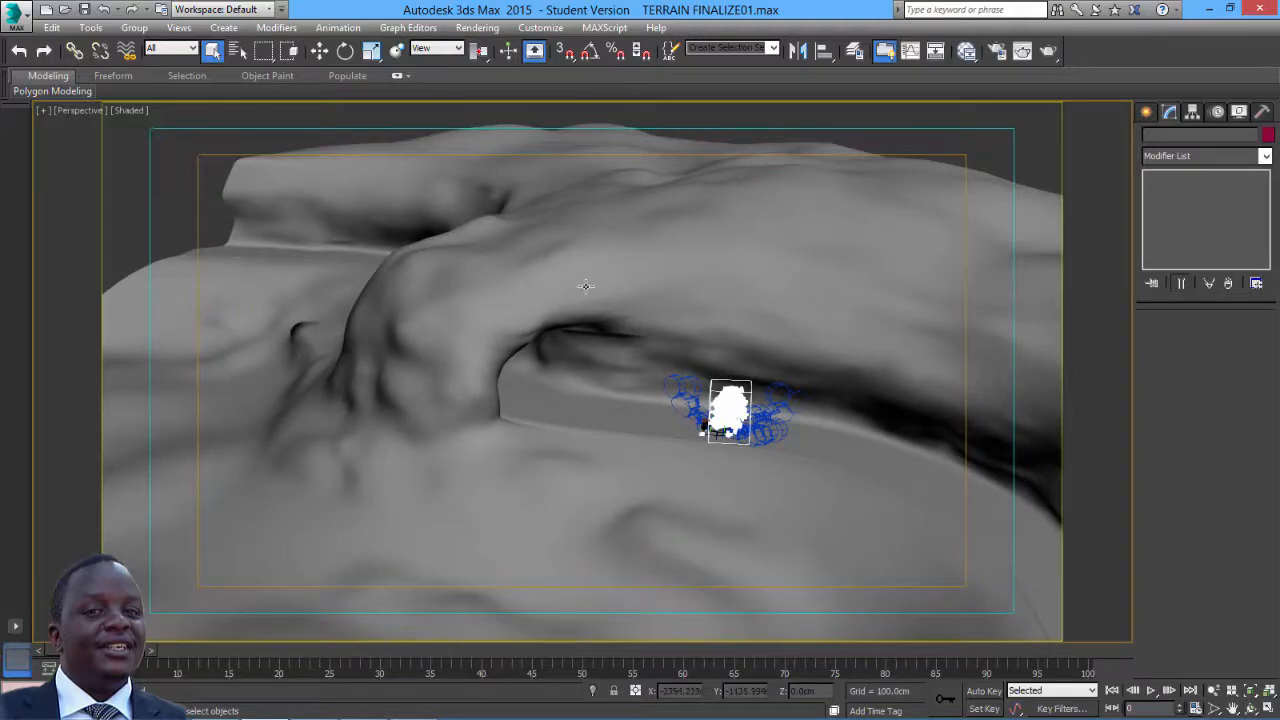
- Open the Slate Material Editor and add a Multi/Sub-Object material to the node view
key(m)
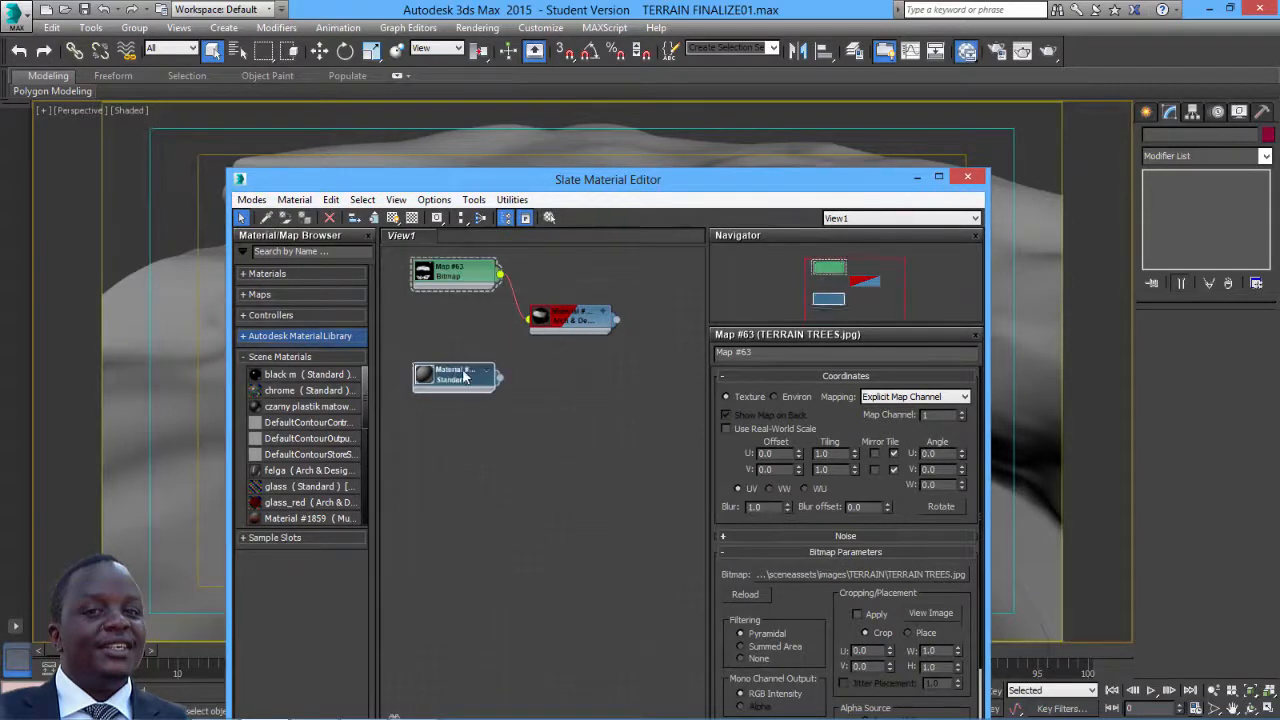
drag(478, 376, 456, 340)
right_click(527, 415)
mouse_move(574, 427)
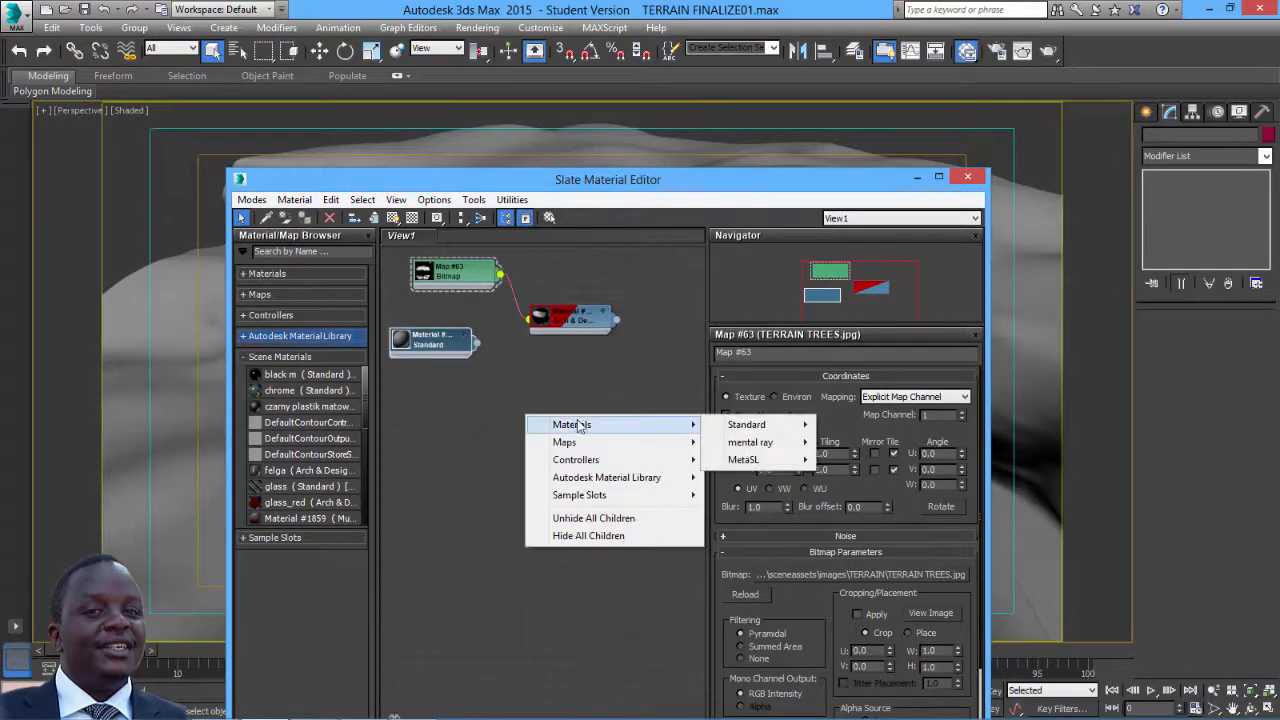
mouse_move(744, 432)
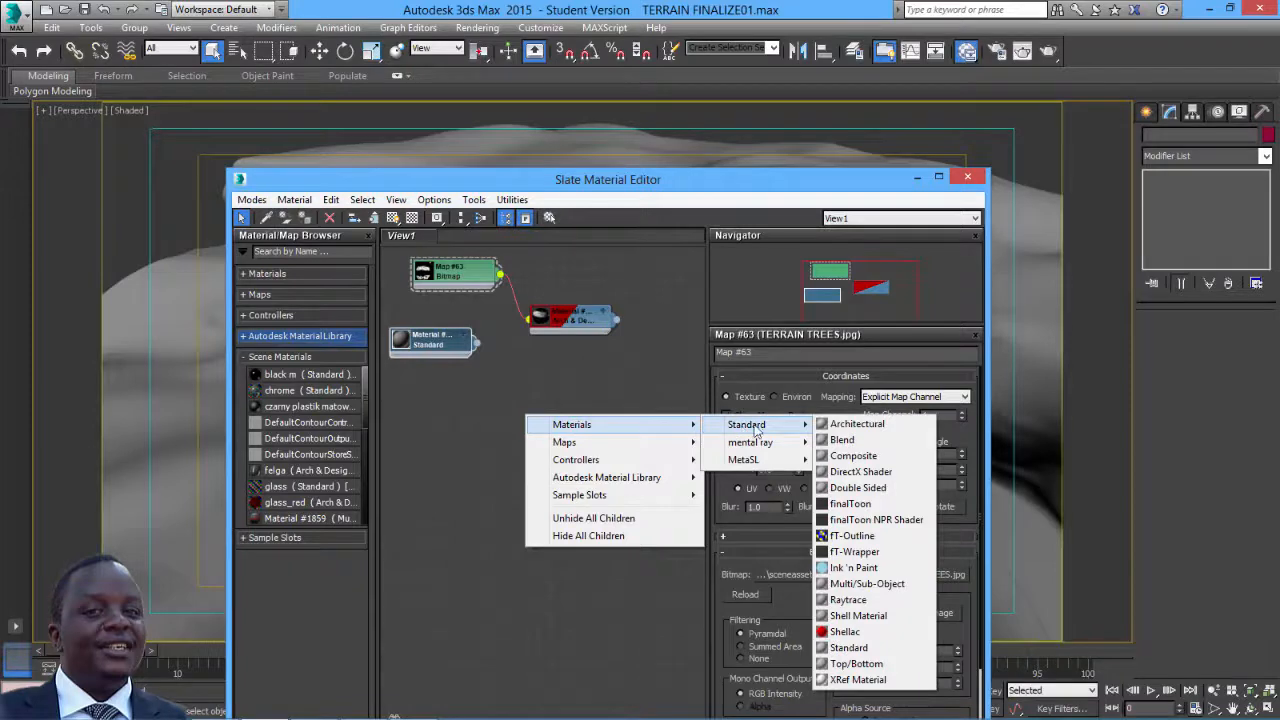
click(866, 583)
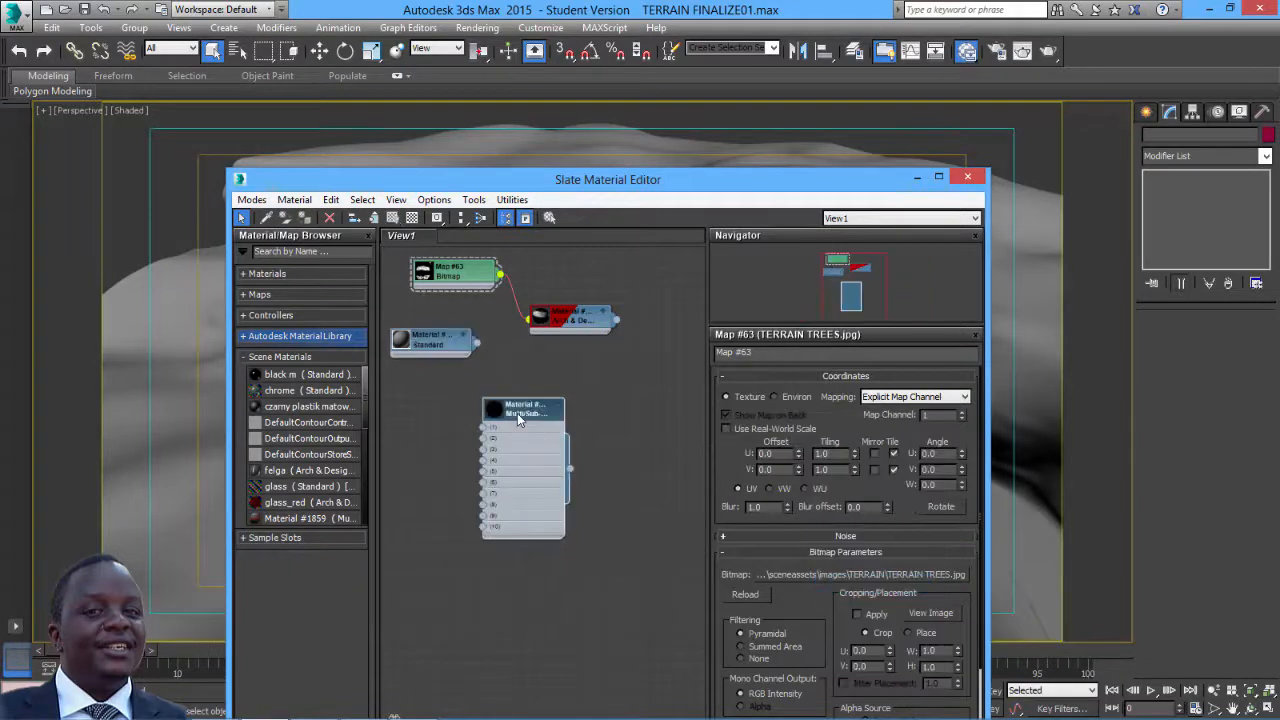
- Set the number of sub-materials in the Multi/Sub-Object material to 2
drag(612, 181, 518, 91)
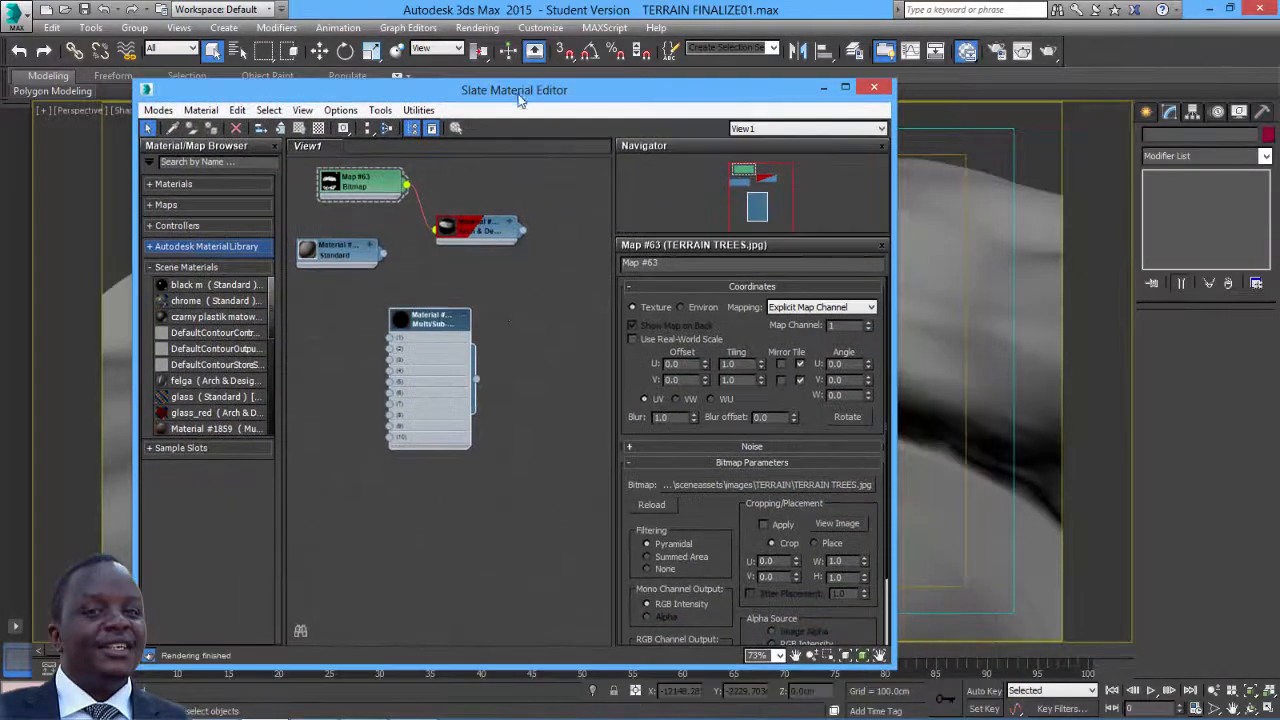
middle_drag(508, 308, 531, 358)
scroll(531, 358, up, 3)
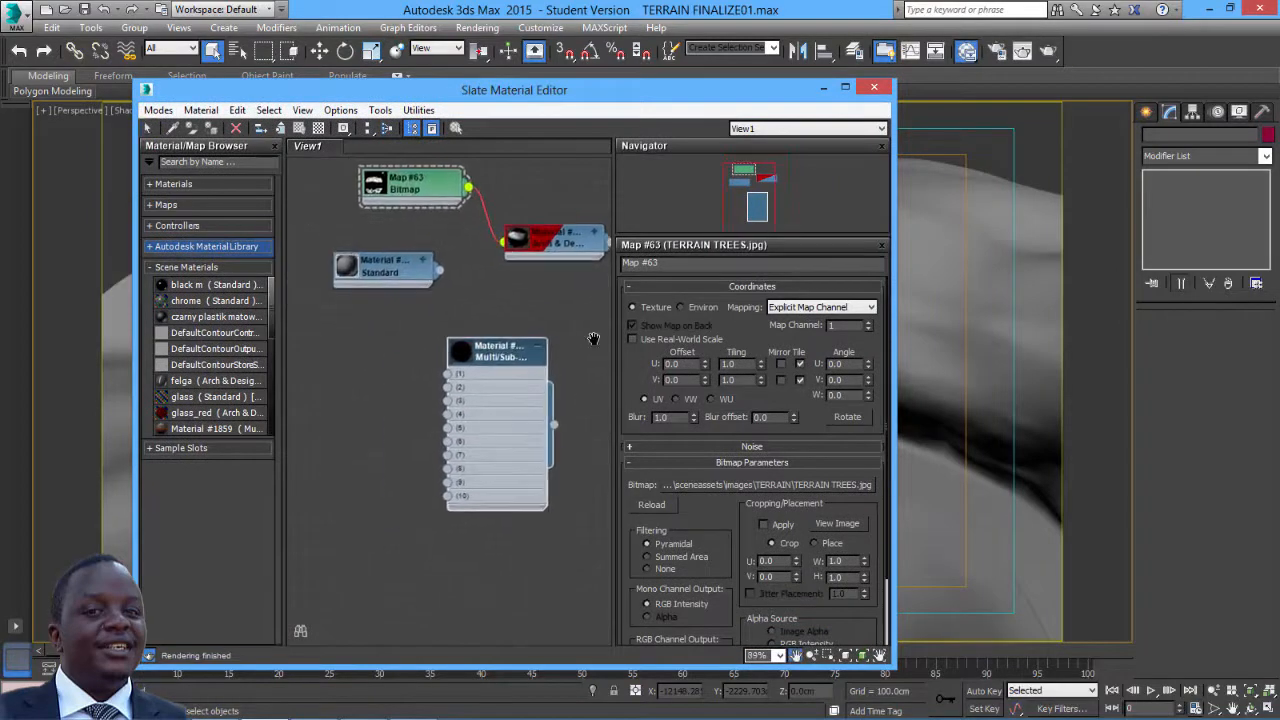
double_click(505, 358)
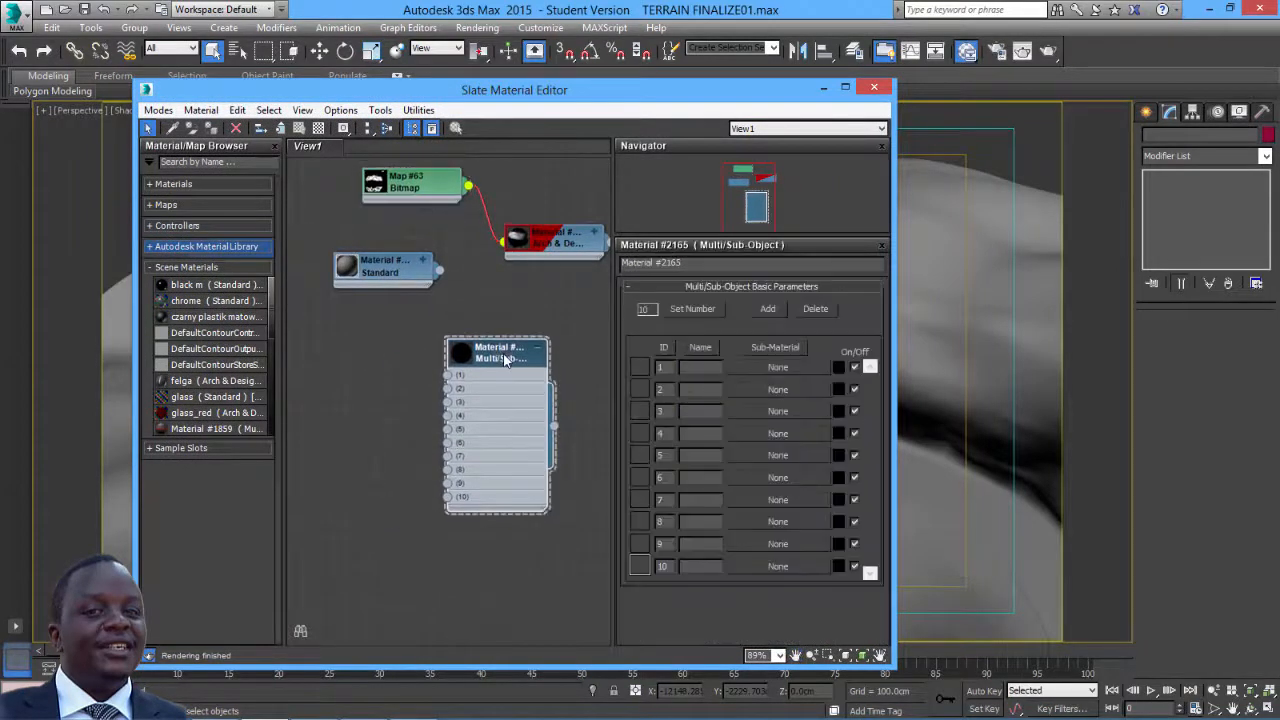
click(701, 310)
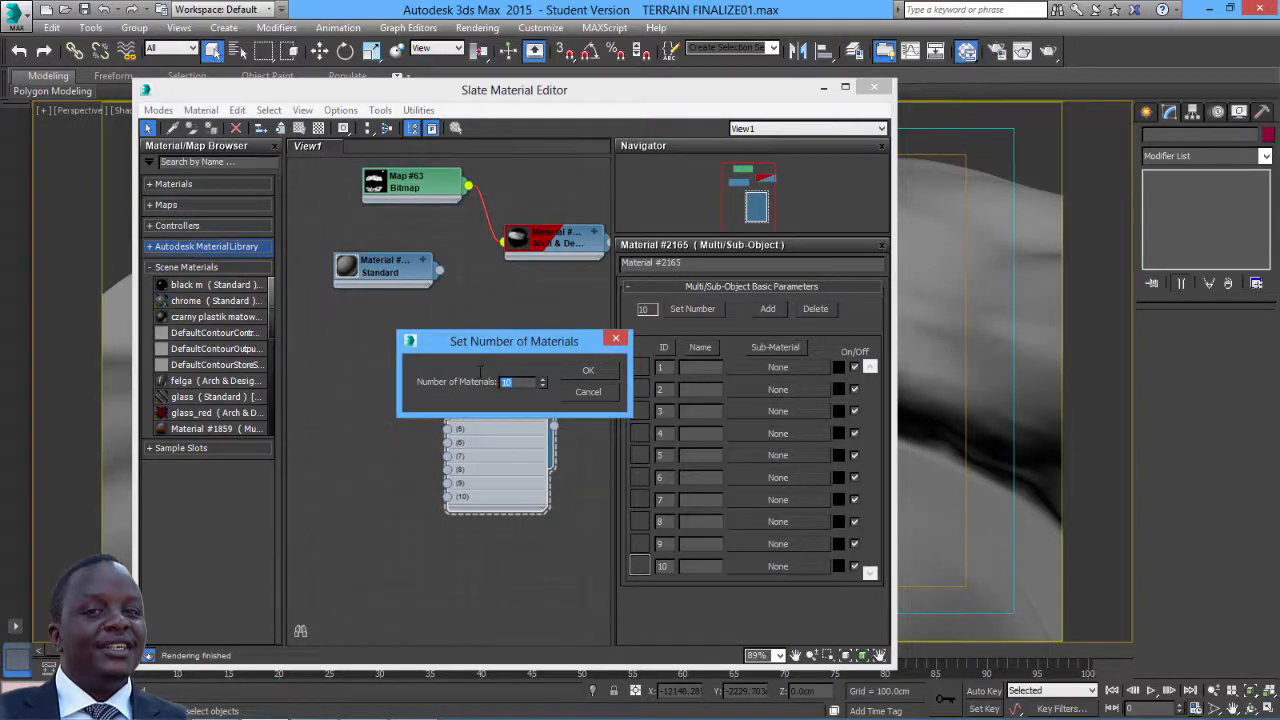
click(588, 371)
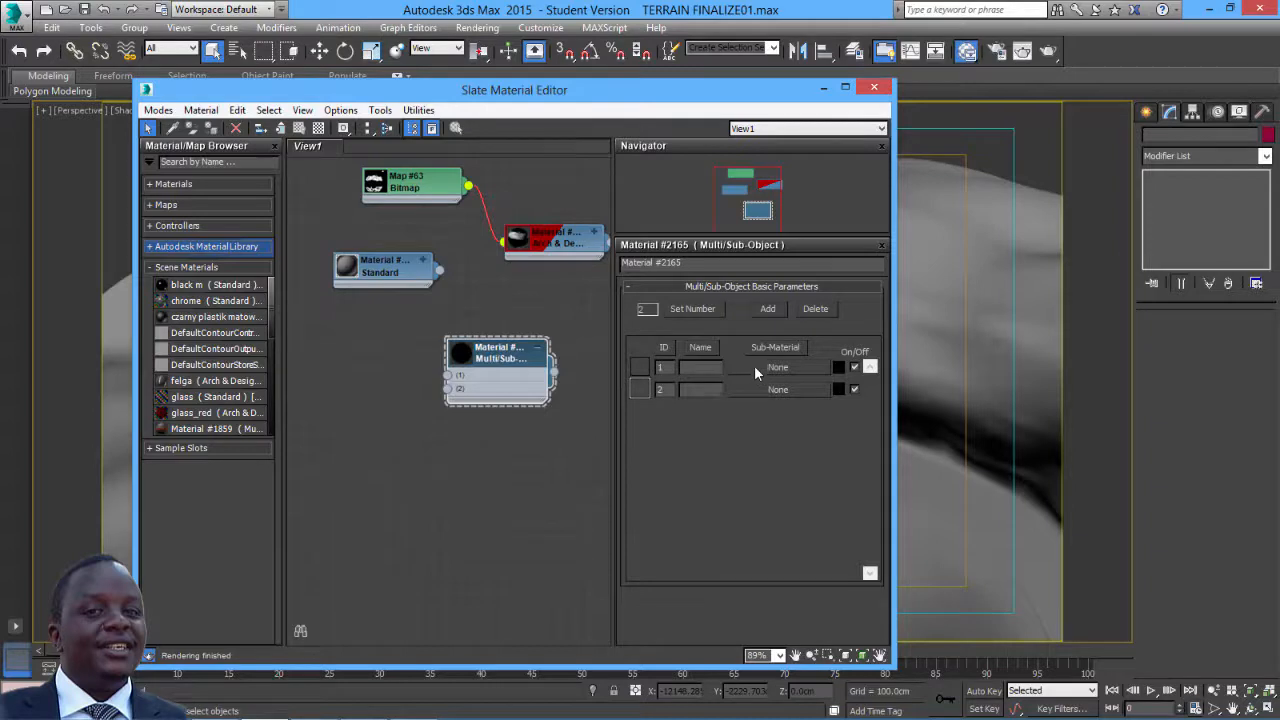
- Connect the Standard material to slot 1 of the Multi/Sub-Object material and assign the Multi/Sub-Object material to the terrain
drag(425, 270, 417, 330)
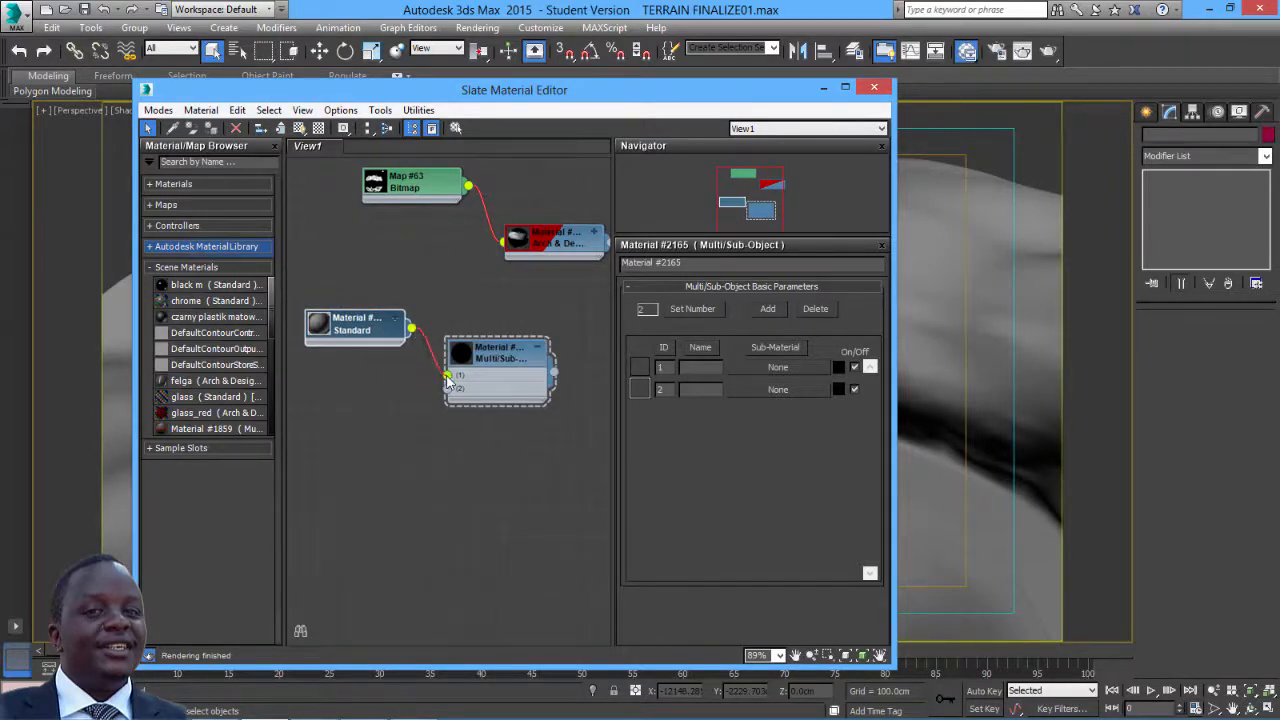
drag(447, 380, 947, 380)
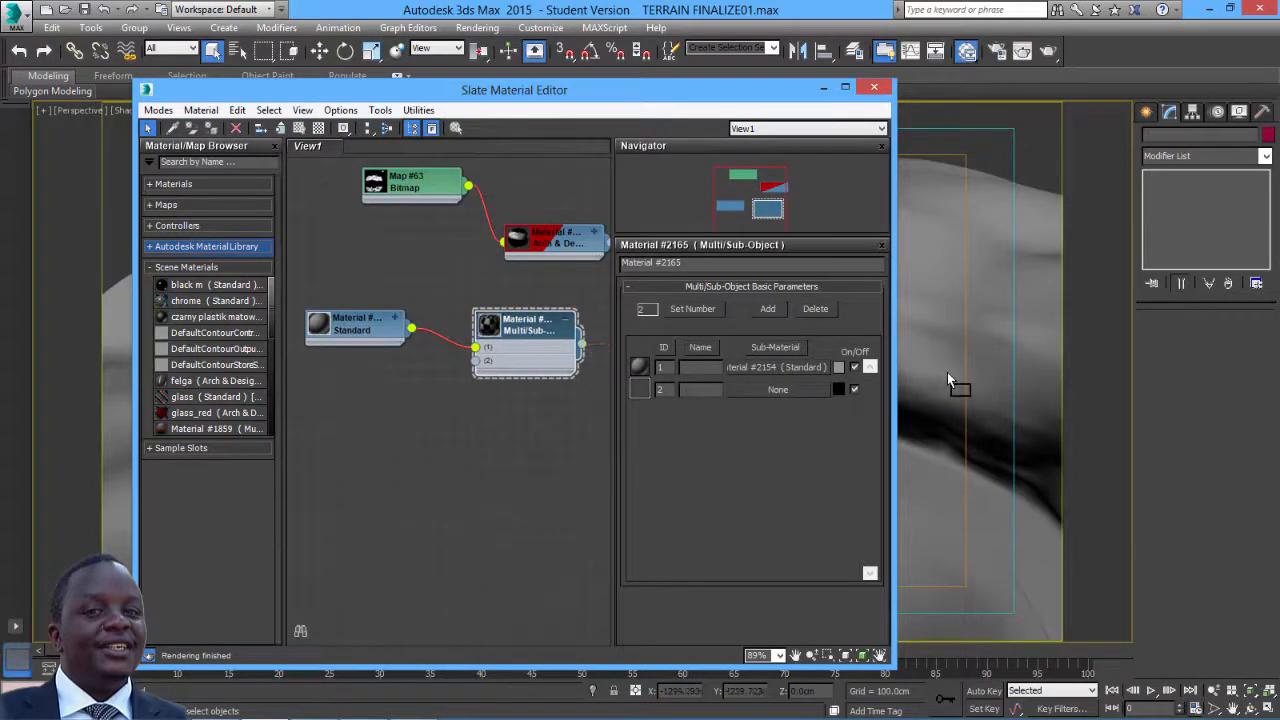
drag(661, 104, 775, 130)
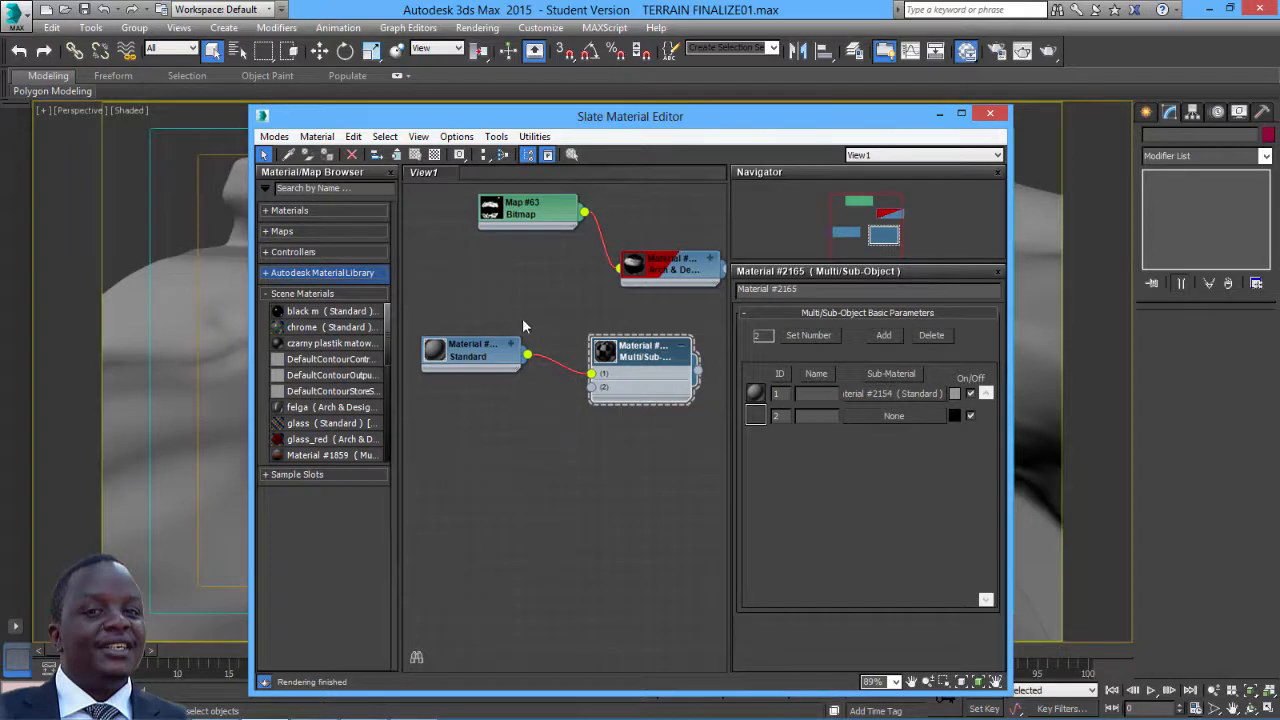
- Arrange the TERRAIN TREES.jpg bitmap and Arch & Design nodes beneath the Standard and Multi/Sub-Object nodes
drag(545, 216, 516, 273)
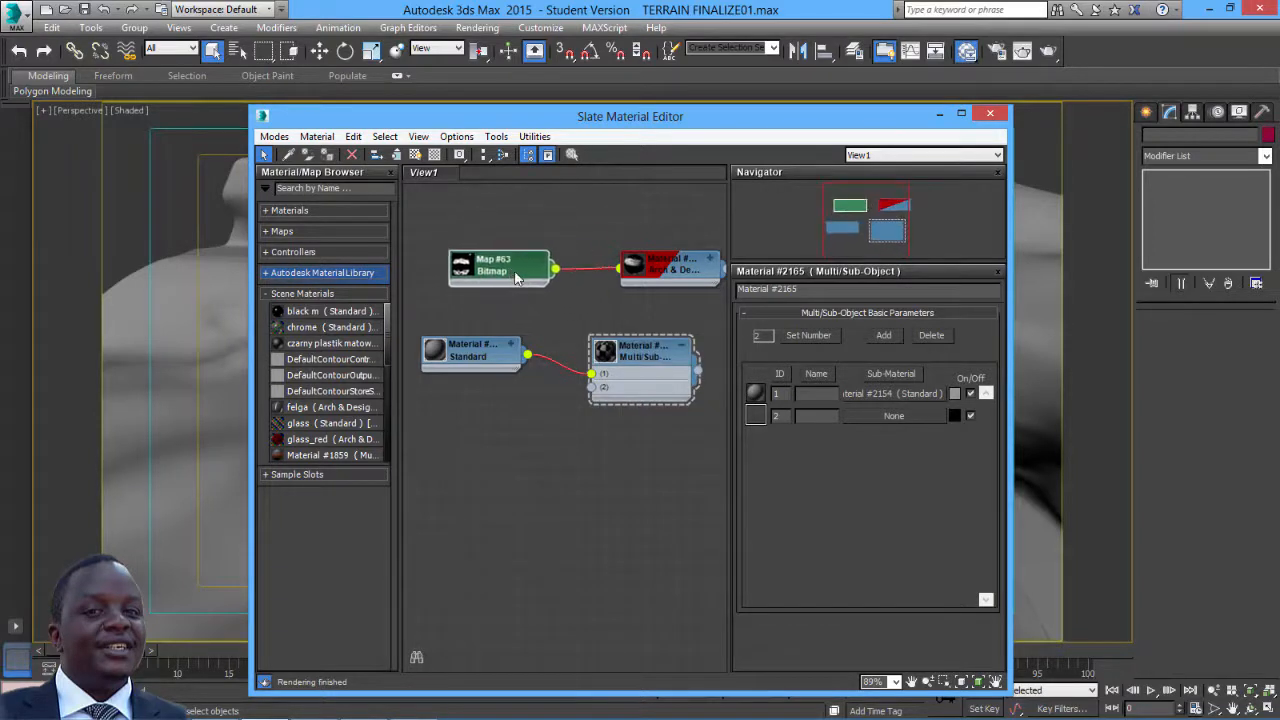
drag(546, 323, 592, 389)
drag(566, 333, 571, 310)
click(684, 268)
drag(722, 268, 602, 307)
click(654, 258)
drag(656, 260, 584, 433)
drag(490, 263, 462, 475)
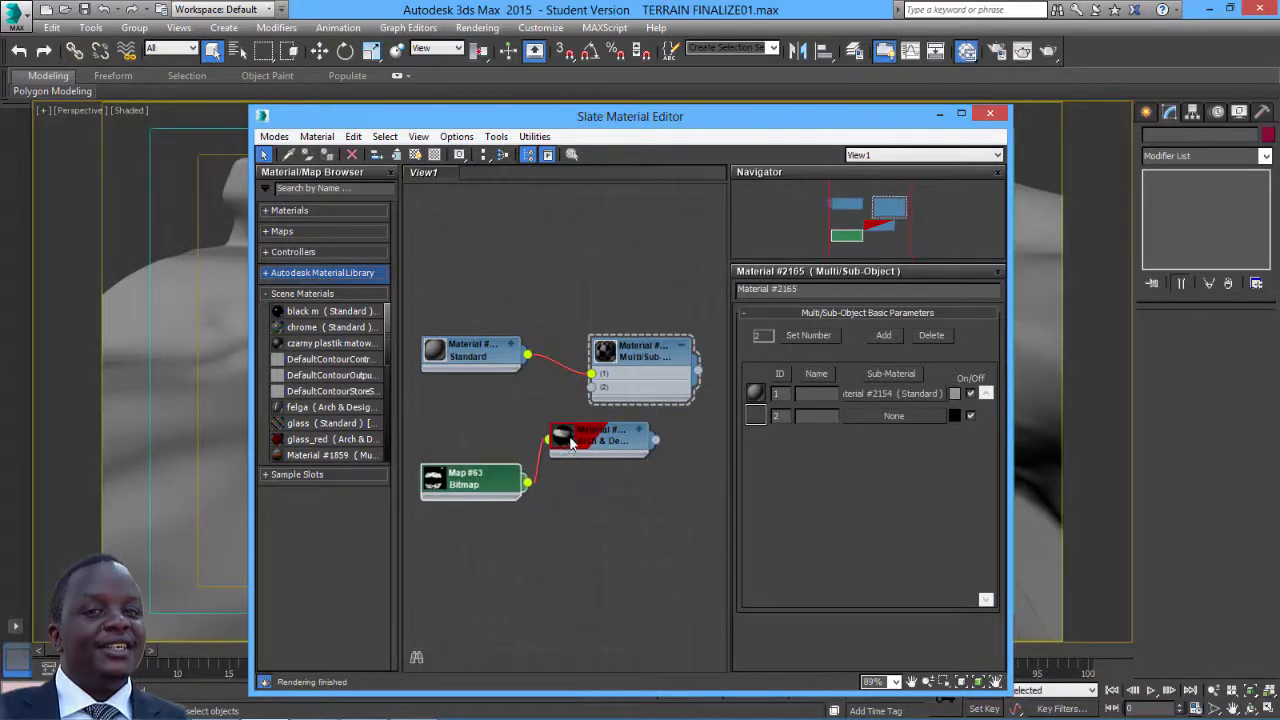
- Connect the Arch & Design material to slot 2 of the Multi/Sub-Object material and align its bitmap node beside it
drag(628, 432, 591, 388)
drag(503, 424, 603, 469)
drag(460, 478, 446, 464)
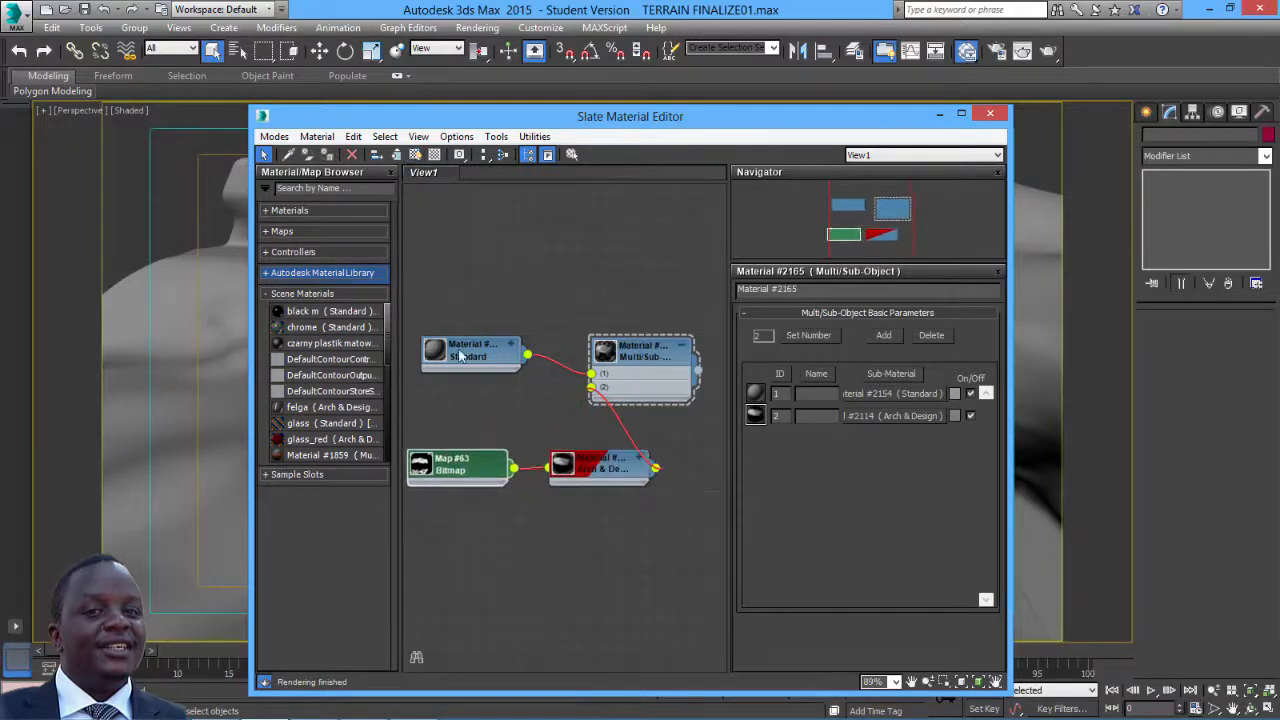
click(460, 356)
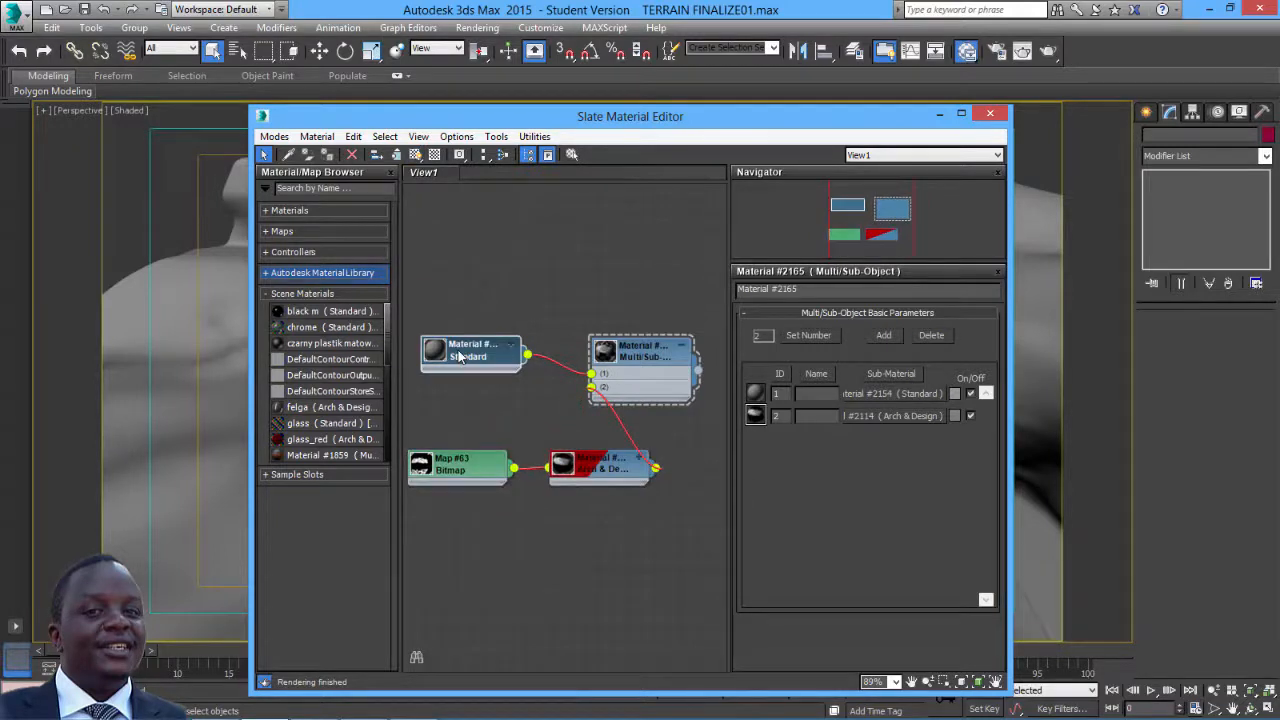
click(453, 466)
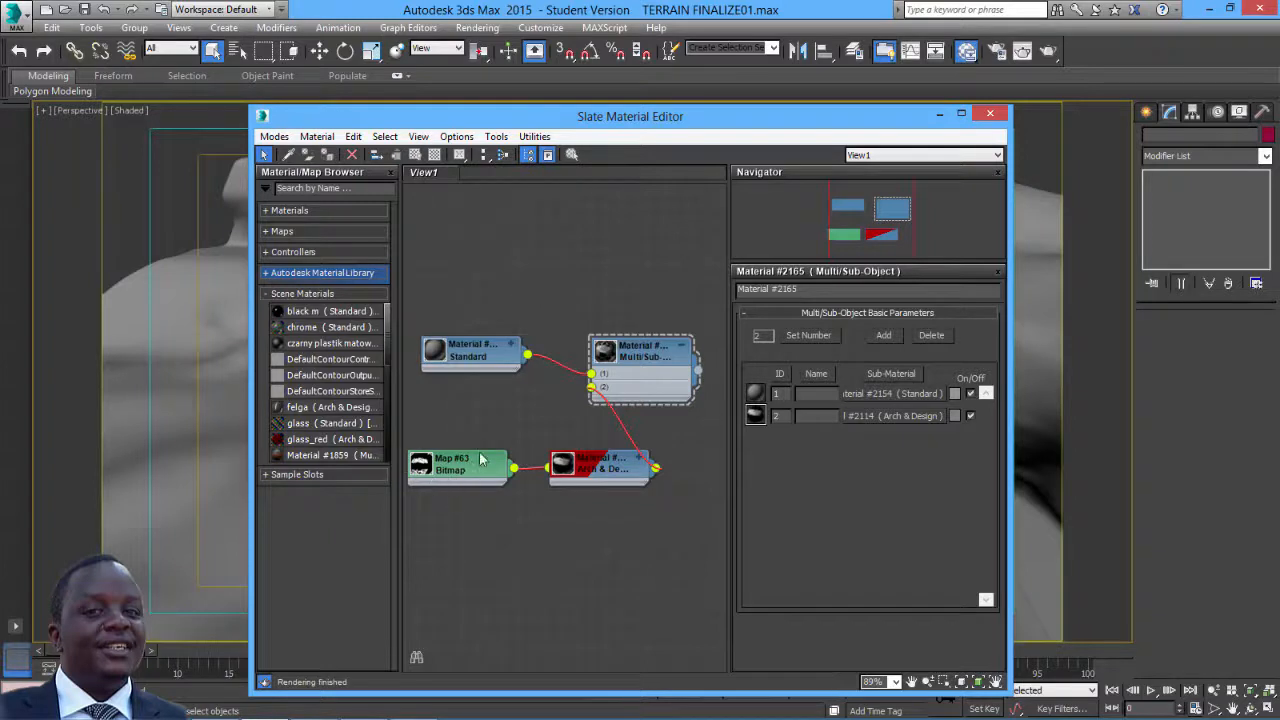
click(476, 357)
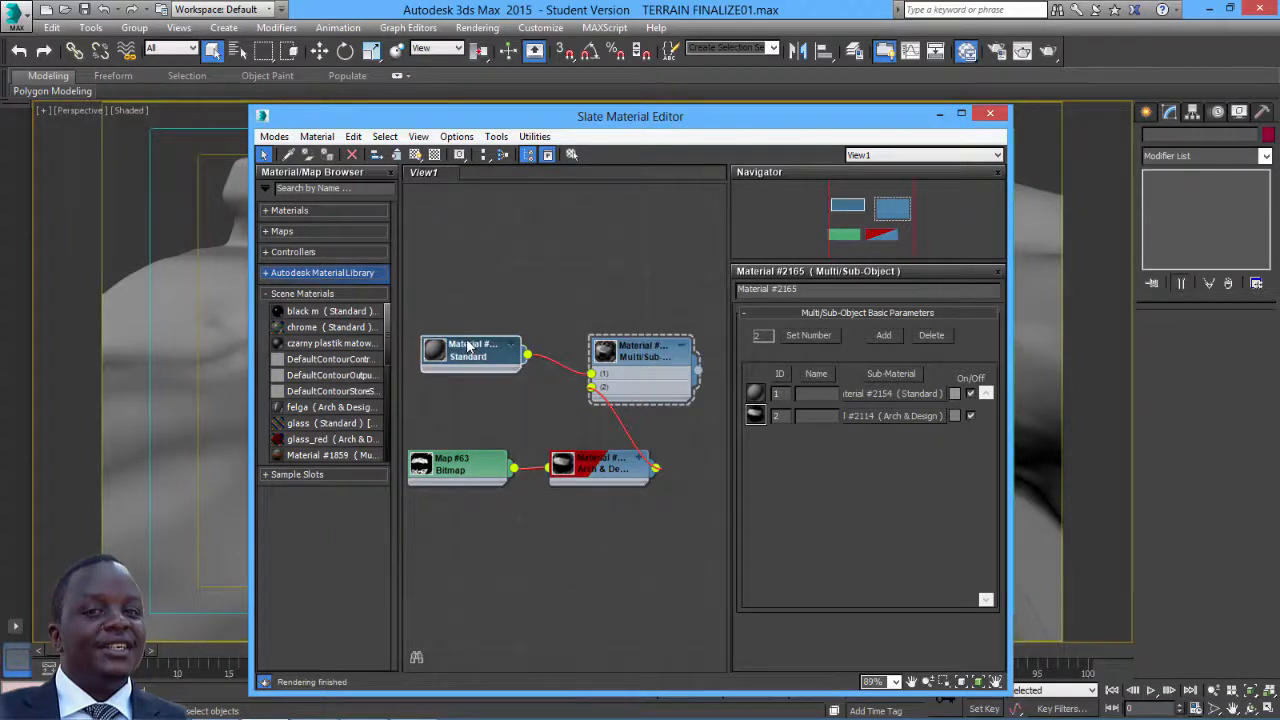
- Expand the Standard material node to expose its map slots and shift the editor to make room beside the node
double_click(468, 345)
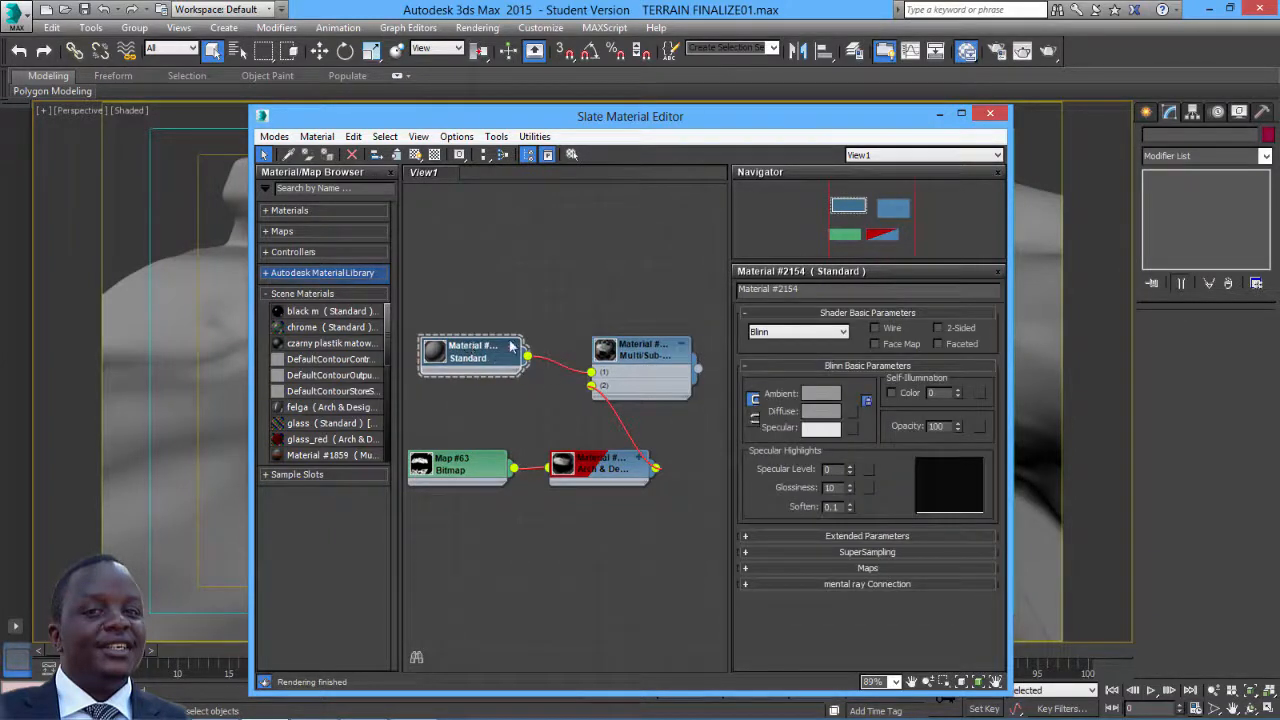
drag(512, 345, 530, 327)
click(539, 317)
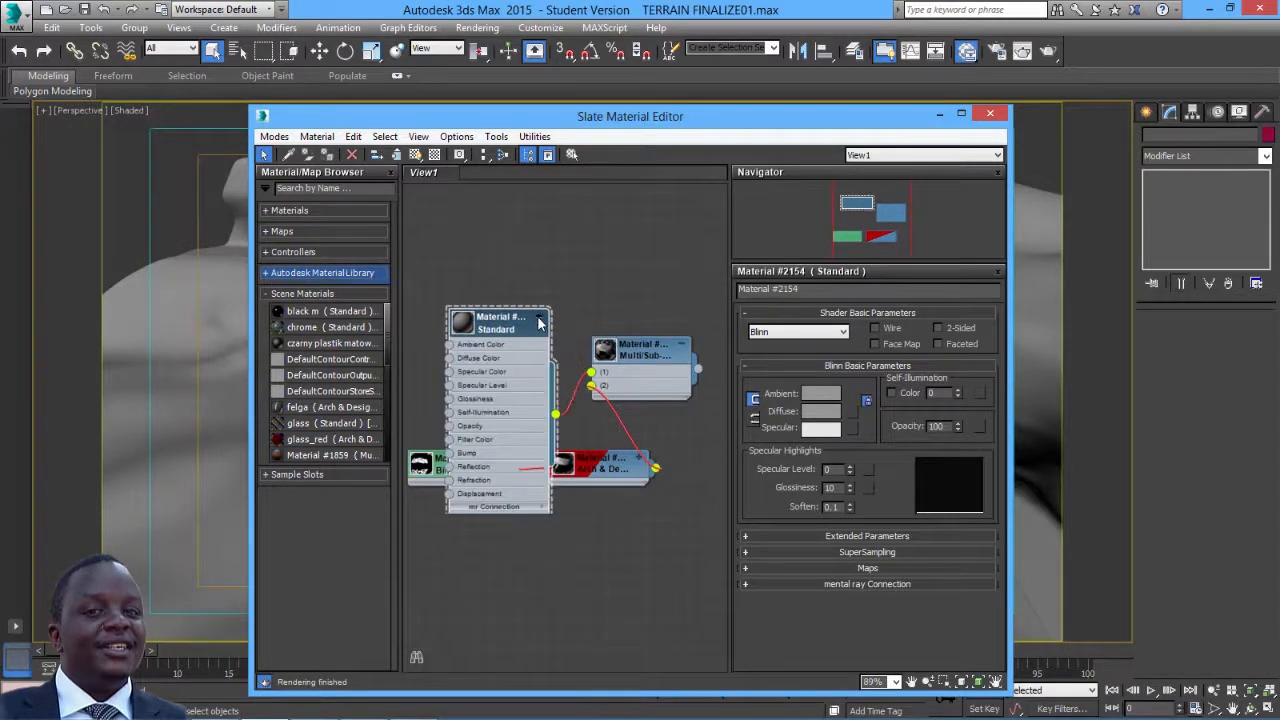
drag(494, 344, 540, 256)
middle_drag(443, 298, 497, 360)
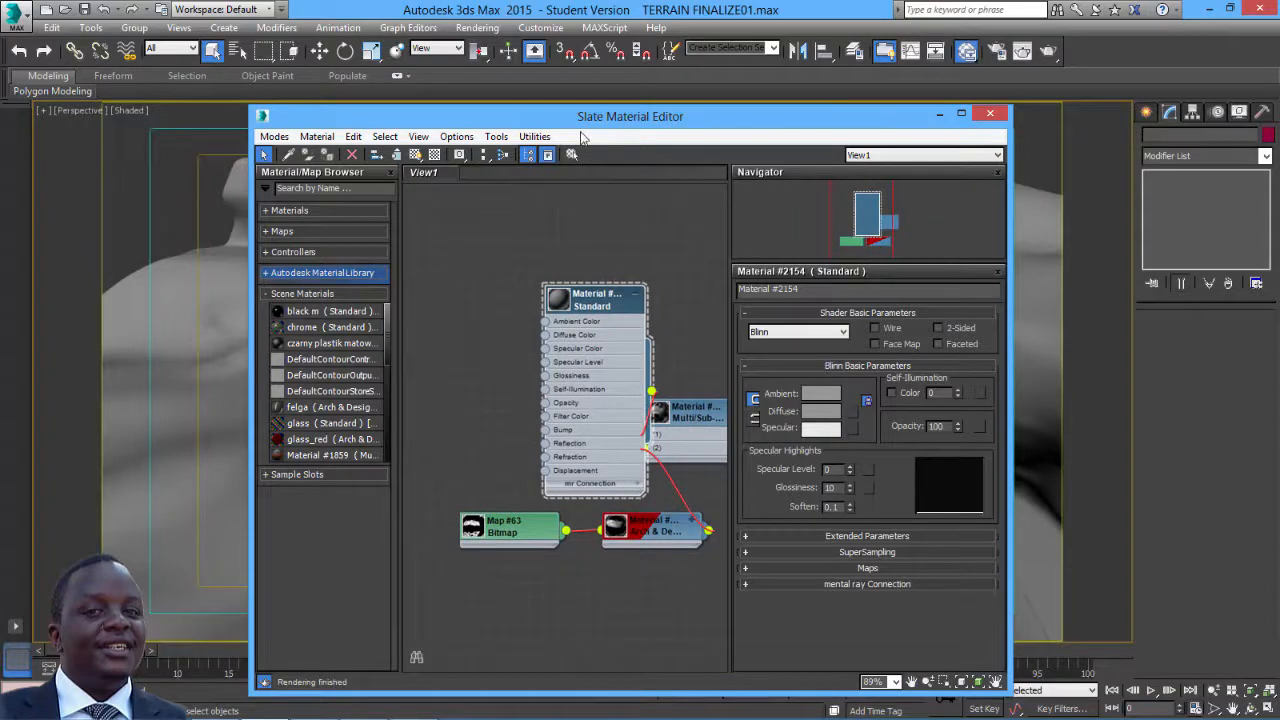
drag(578, 124, 706, 188)
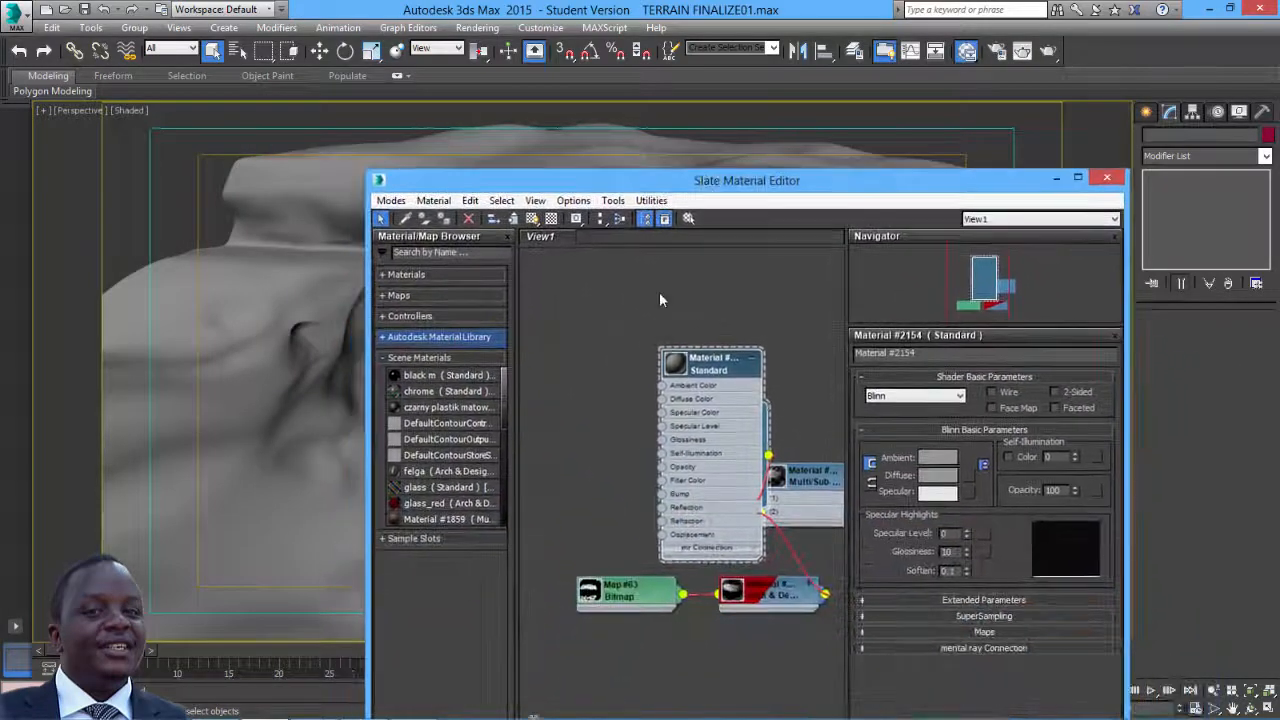
- Add a Bitmap map using TERRAIN_DIFFUSE from the TERRAIN folder and place it beside the Standard material node
right_click(582, 314)
mouse_move(640, 326)
mouse_move(800, 327)
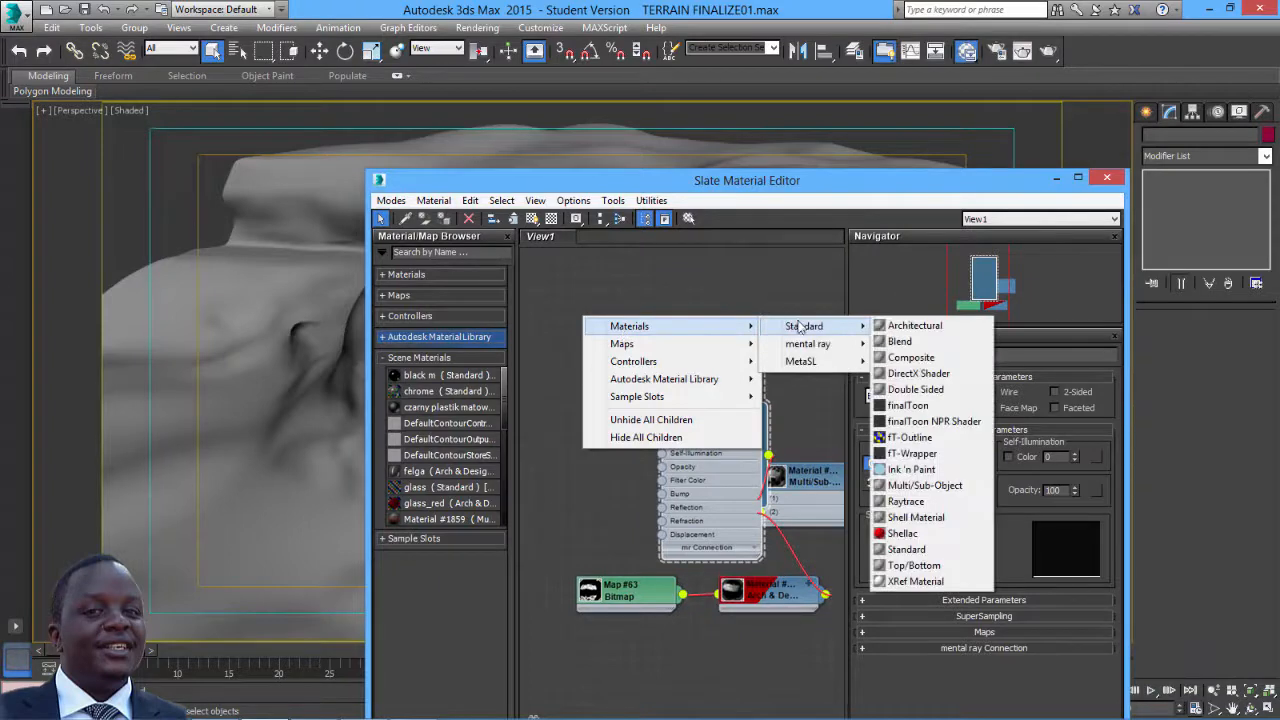
mouse_move(680, 345)
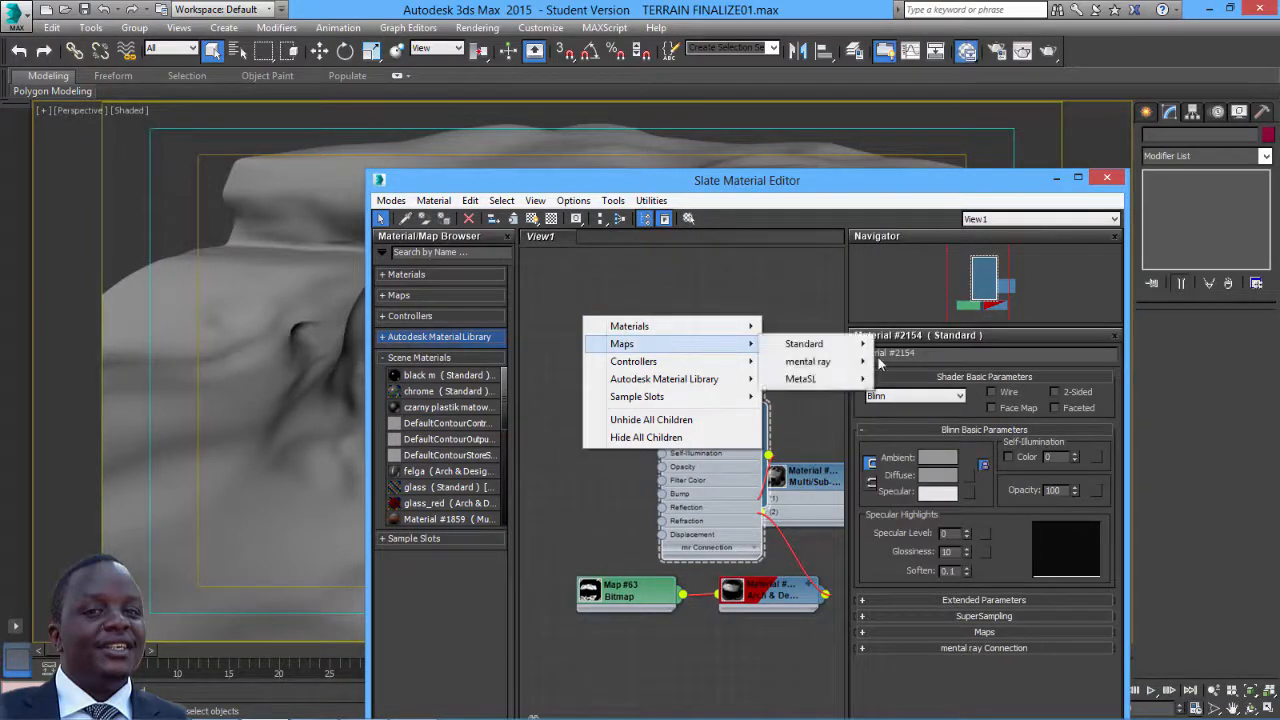
mouse_move(845, 355)
click(910, 38)
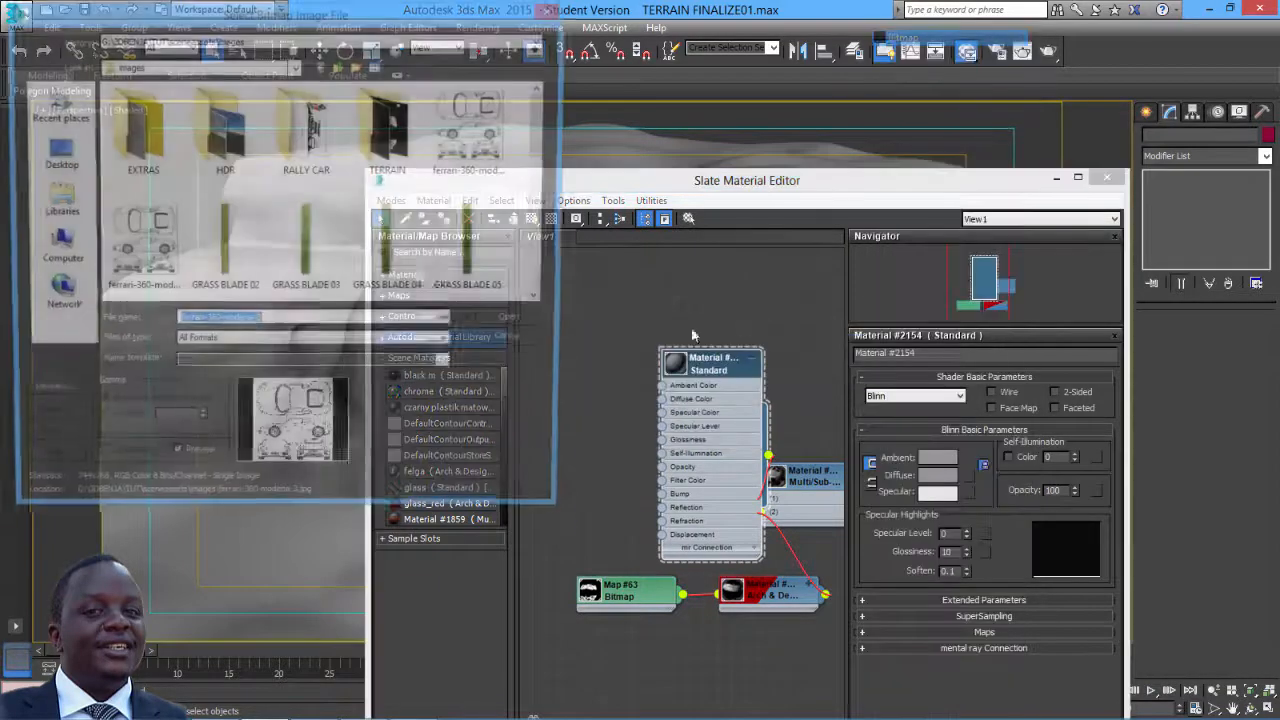
double_click(393, 140)
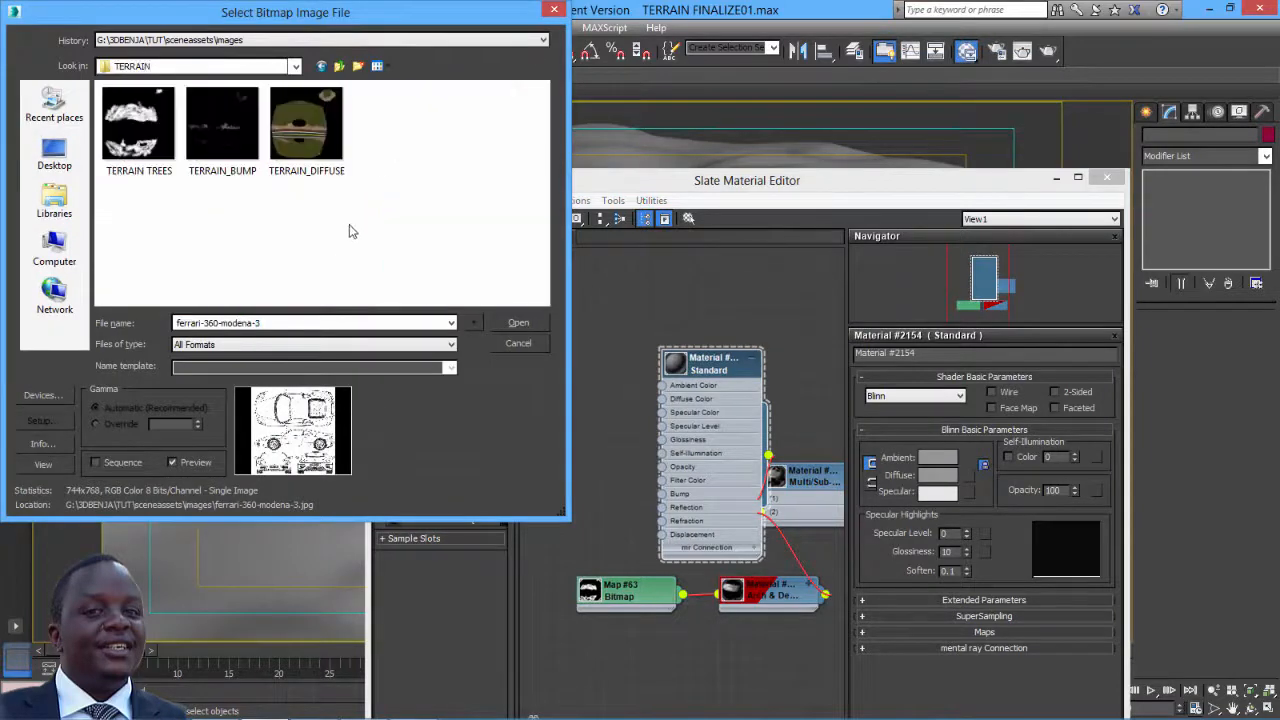
click(307, 165)
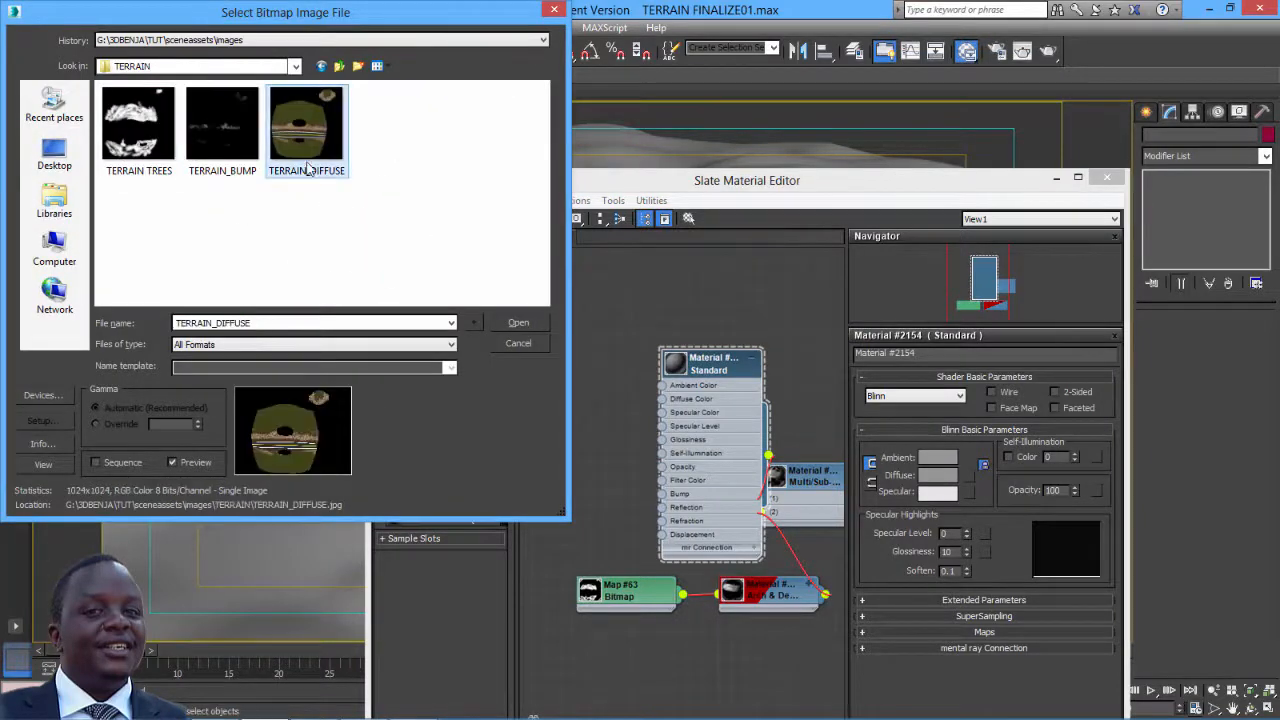
double_click(331, 172)
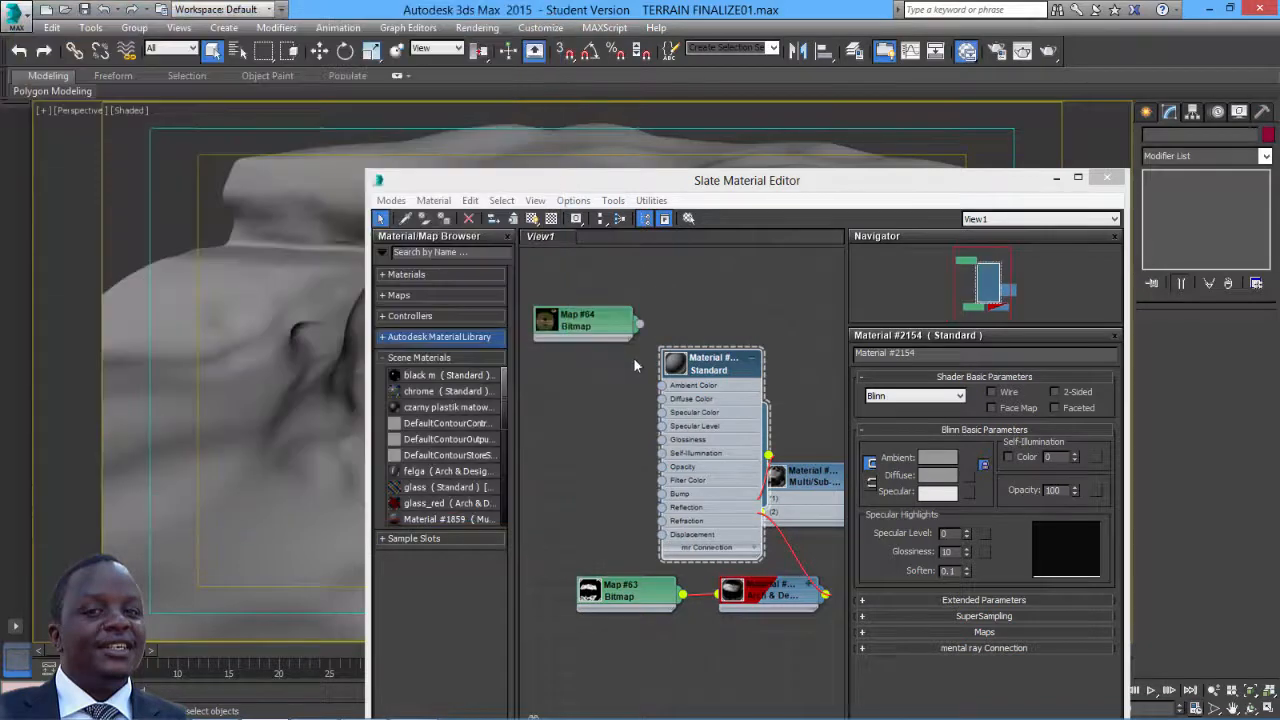
drag(586, 326, 586, 368)
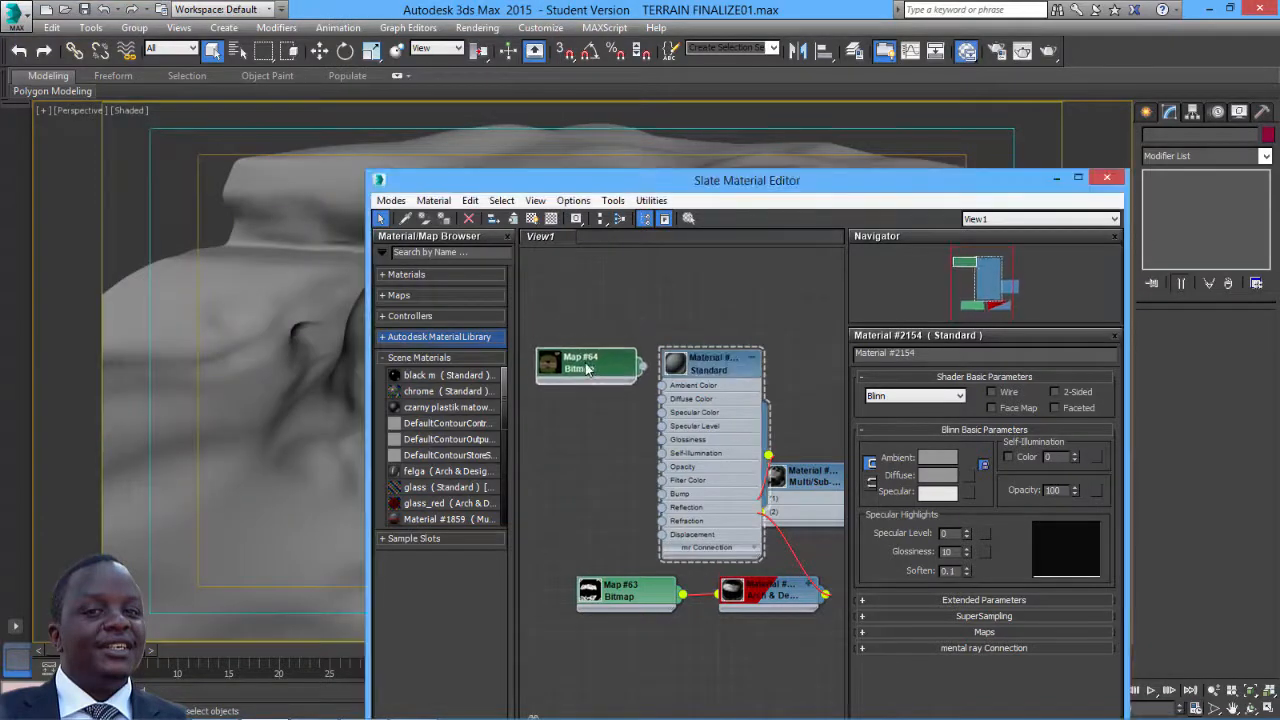
- Duplicate the TERRAIN_DIFFUSE bitmap node below the original and replace the copy's image with TERRAIN_BUMP
middle_drag(586, 288, 586, 271)
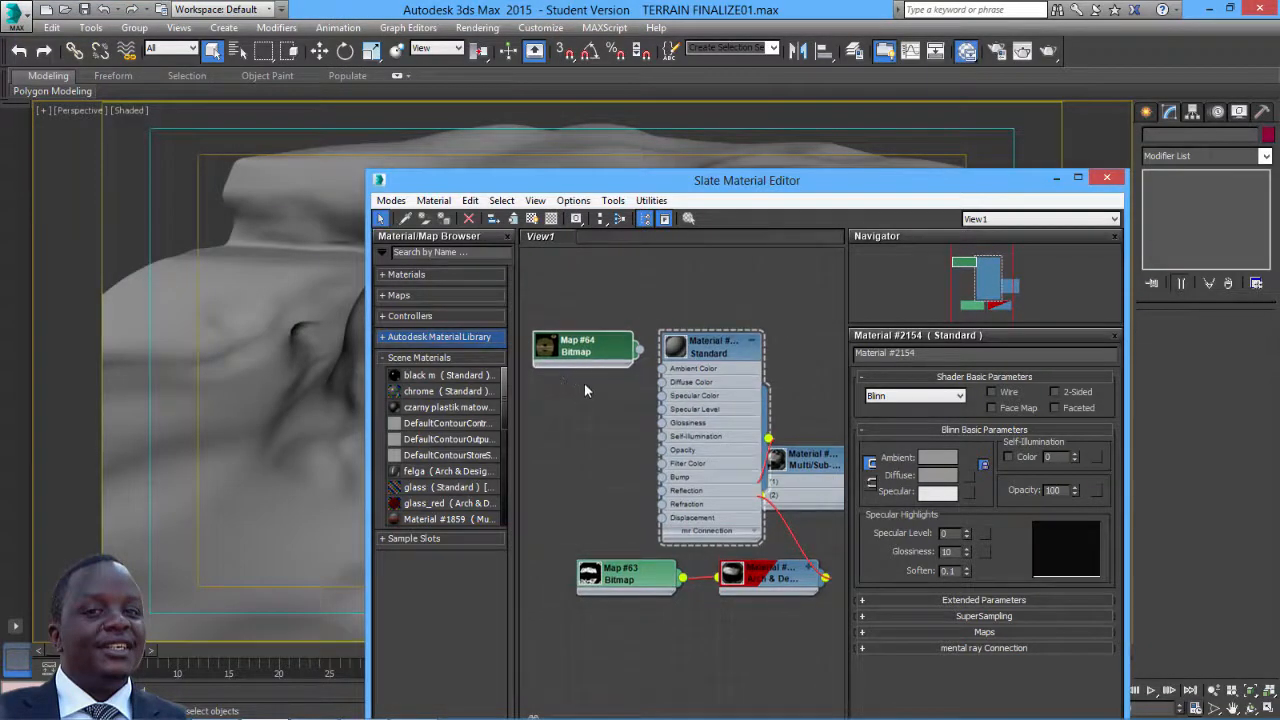
shift+drag(588, 352, 590, 438)
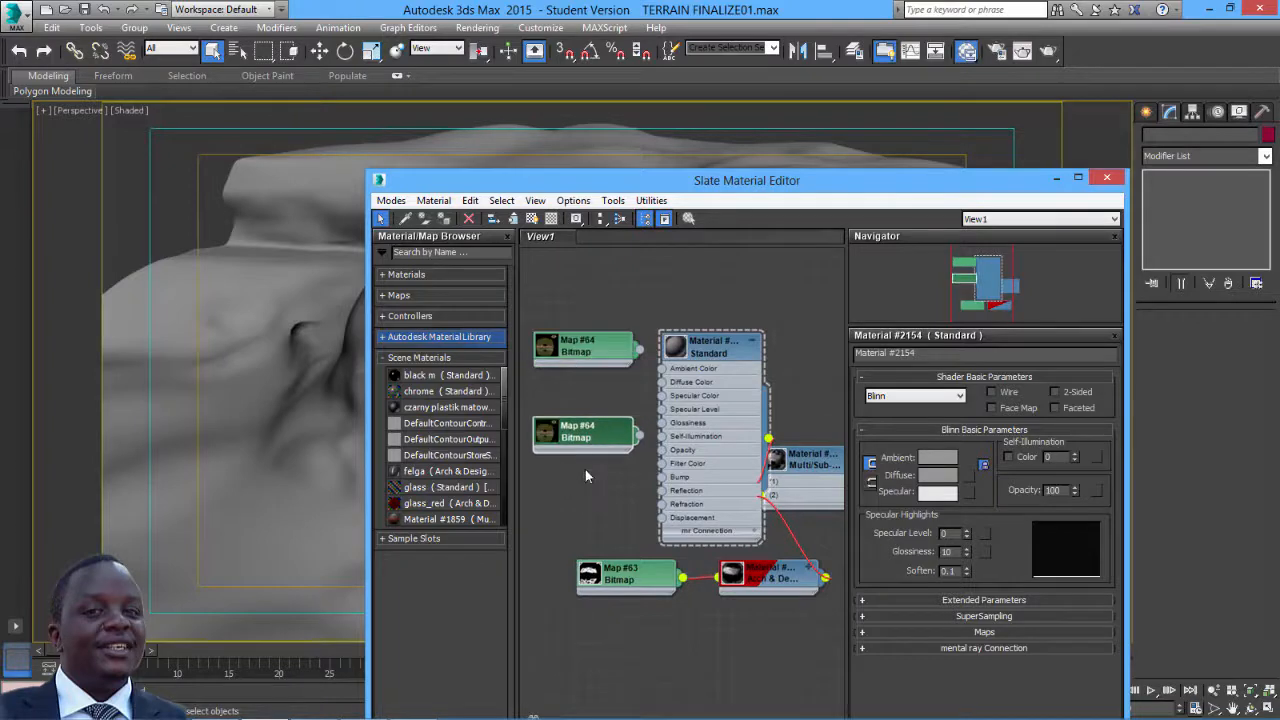
double_click(576, 438)
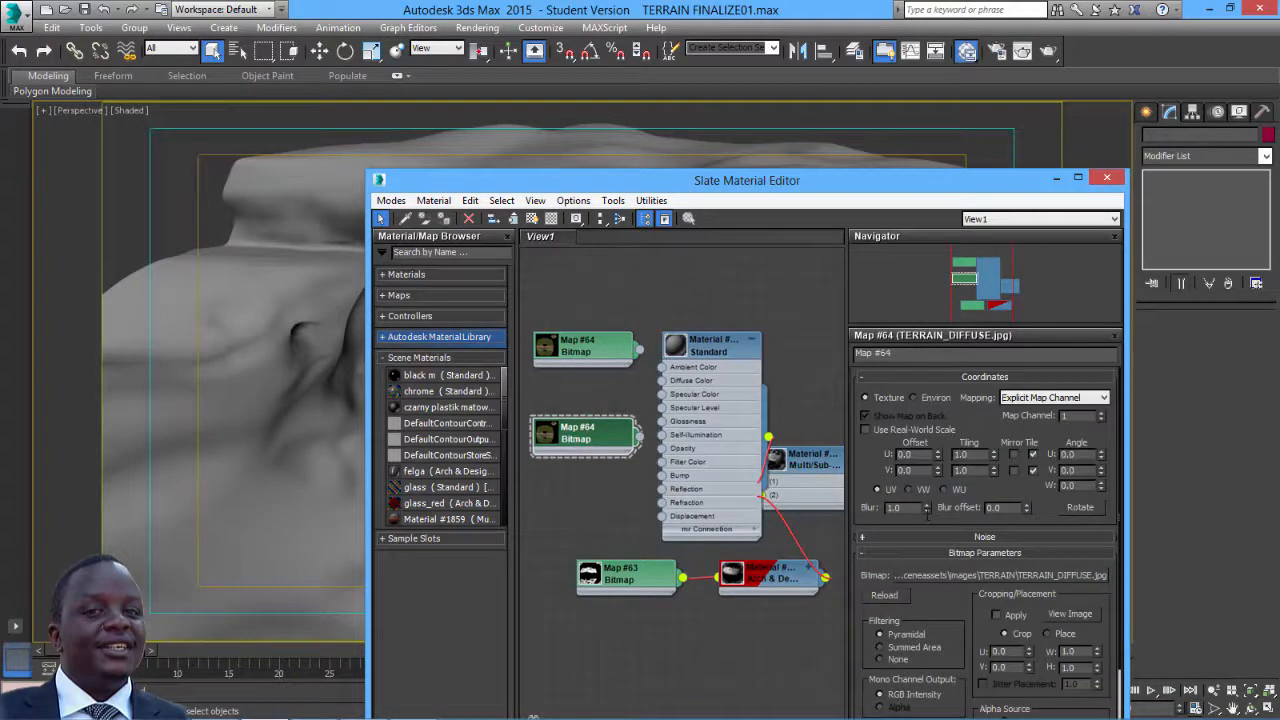
click(980, 575)
click(583, 362)
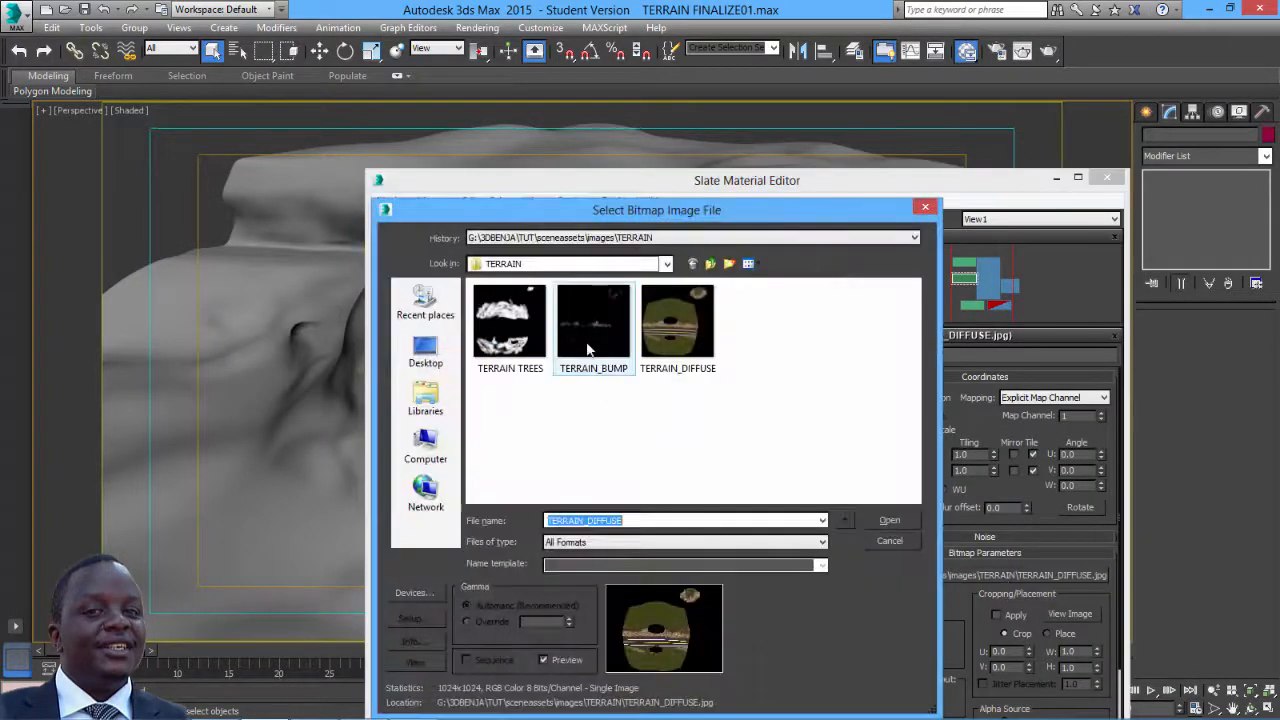
click(887, 522)
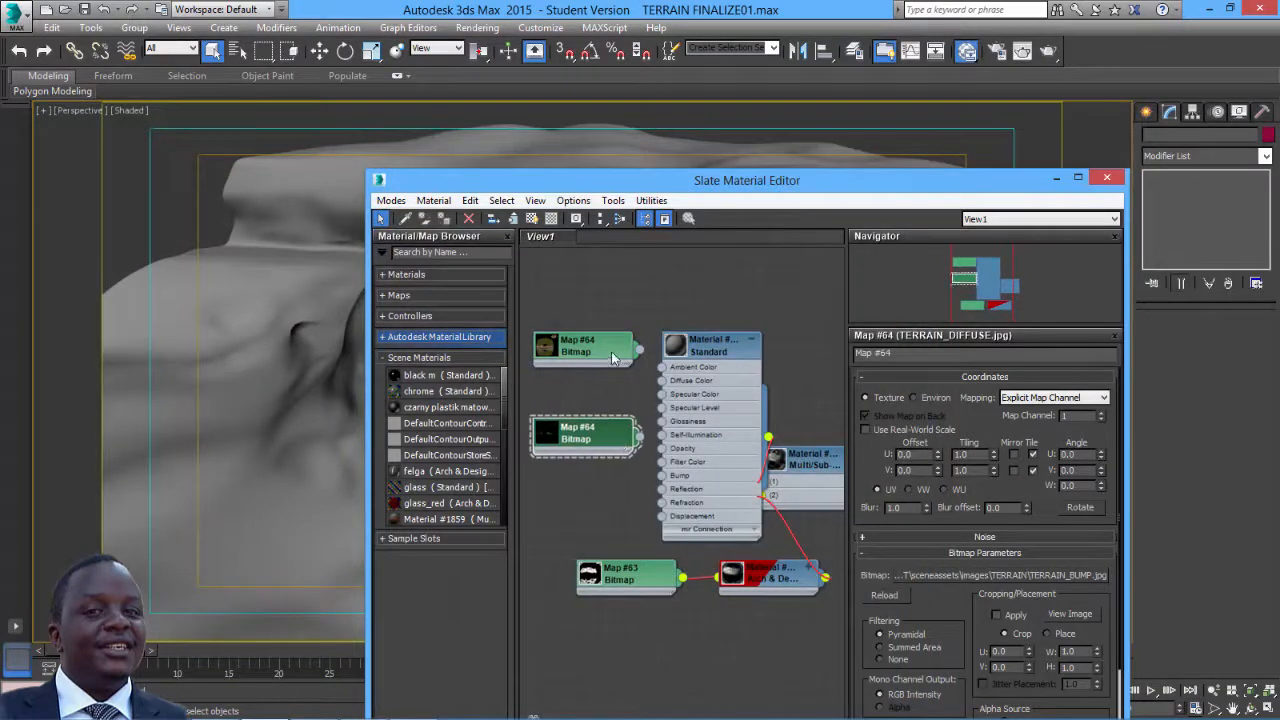
- Connect the TERRAIN_DIFFUSE bitmap to the Standard material's Diffuse Color and show it in the viewport on the Multi/Sub-Object material
drag(614, 357, 661, 381)
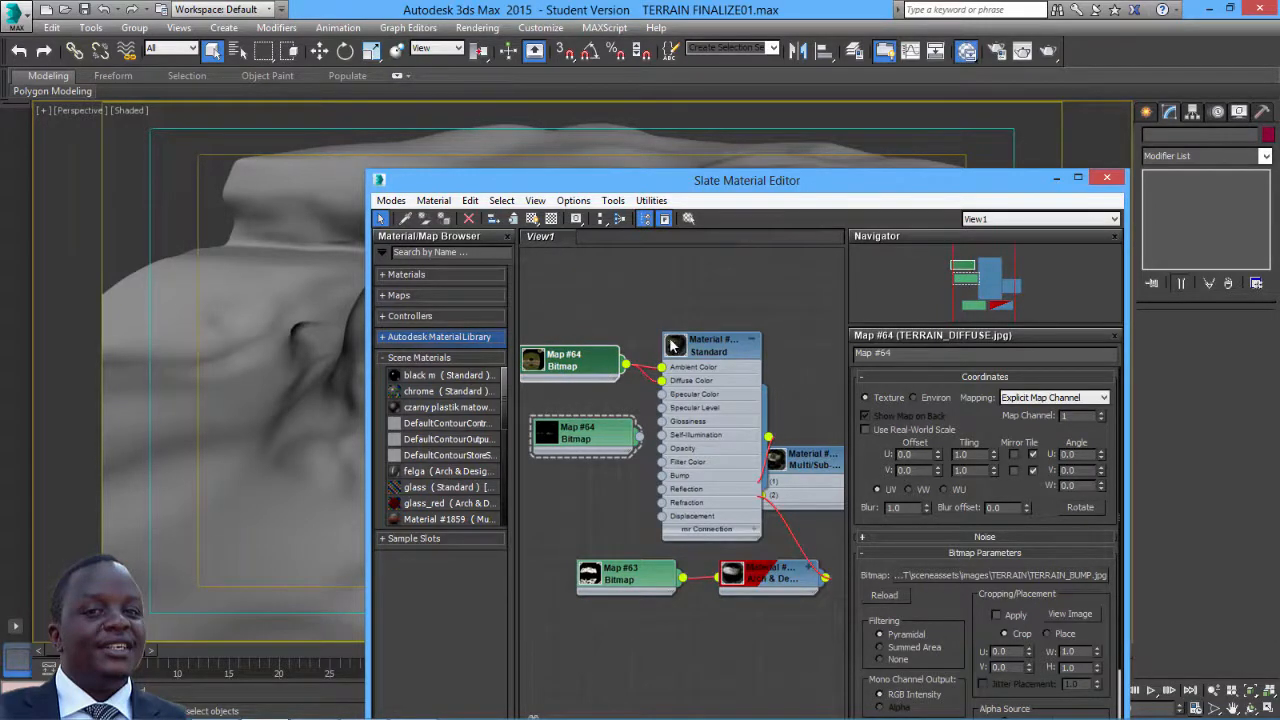
click(530, 219)
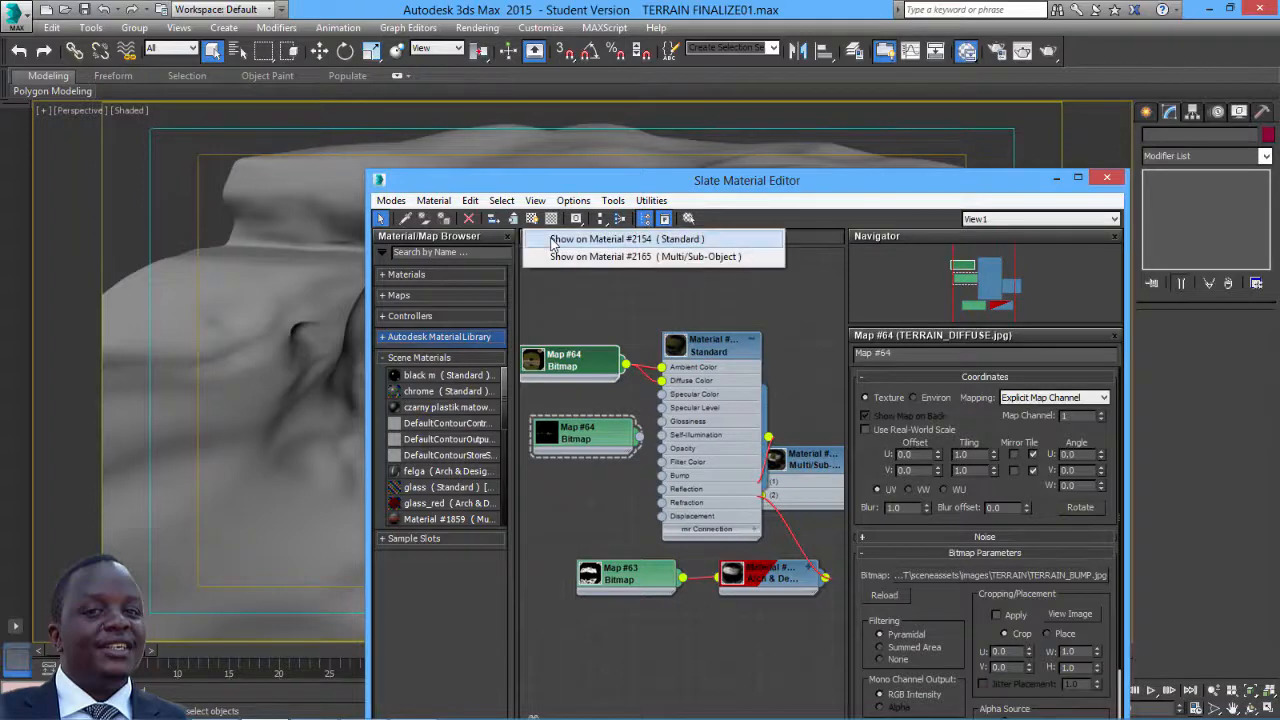
click(562, 258)
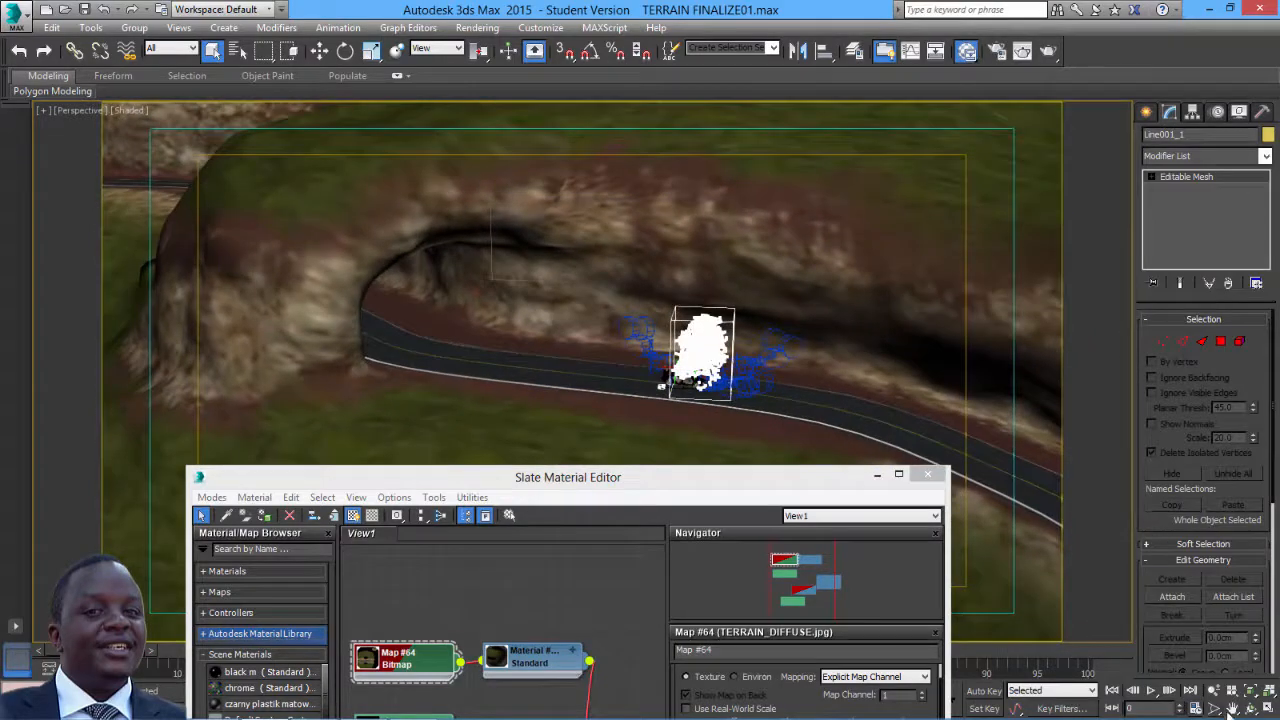
- Reposition the Arch & Design node and align its tree-mask bitmap beneath the two terrain bitmap nodes
click(1249, 708)
drag(745, 427, 608, 267)
middle_drag(611, 339, 607, 120)
drag(650, 483, 606, 168)
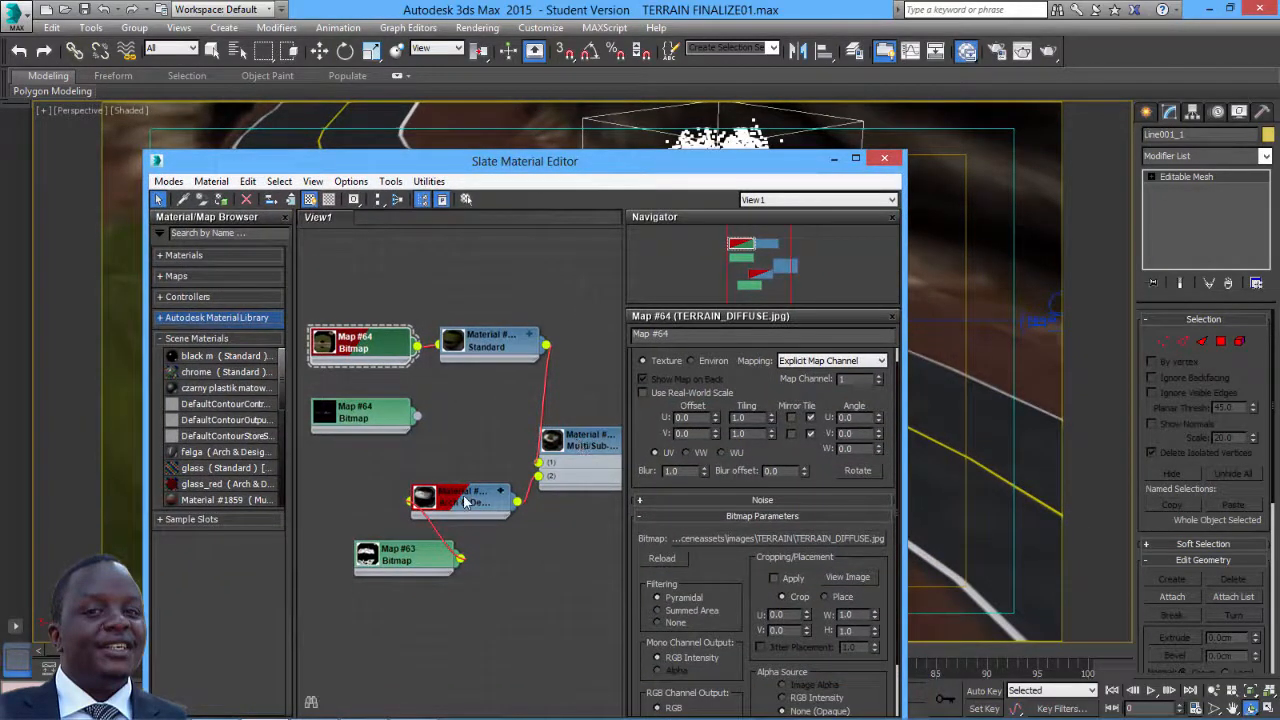
mouse_move(464, 502)
mouse_down()
mouse_move(482, 482)
mouse_move(477, 515)
mouse_up()
drag(400, 565, 357, 579)
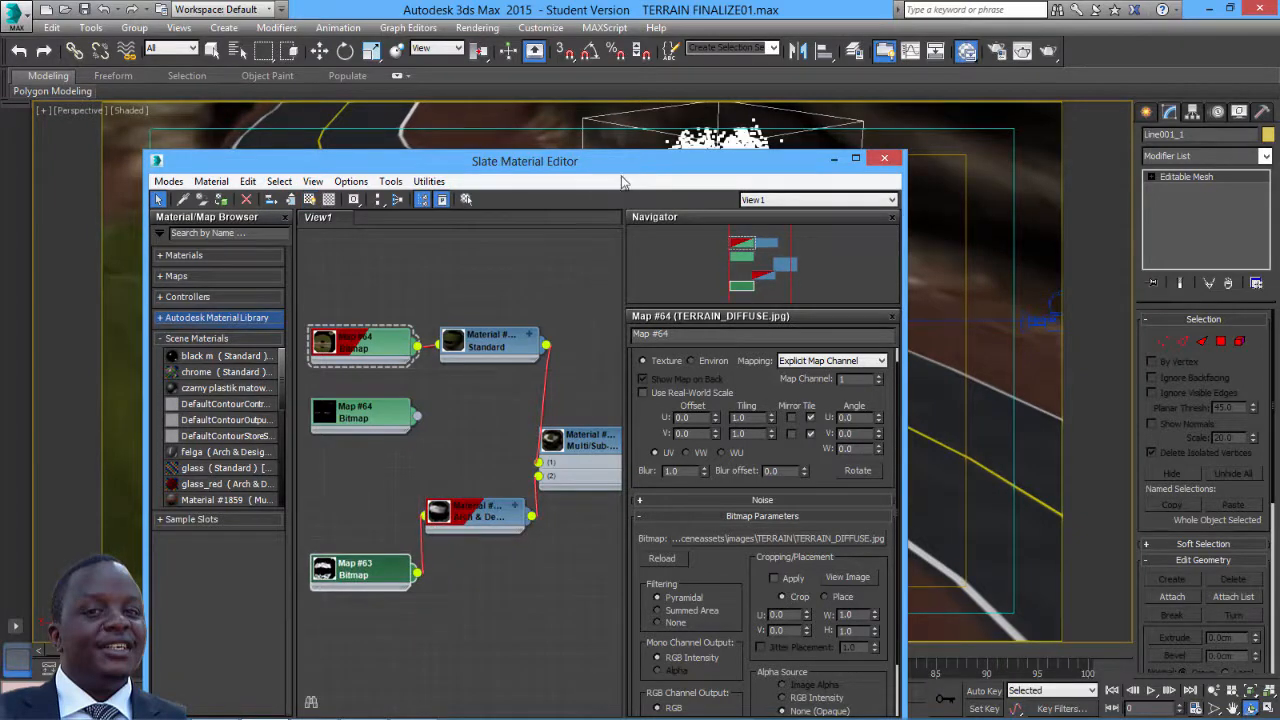
- Minimize the Slate Material Editor and view the textured road around the tree and car from another angle
drag(621, 168, 660, 277)
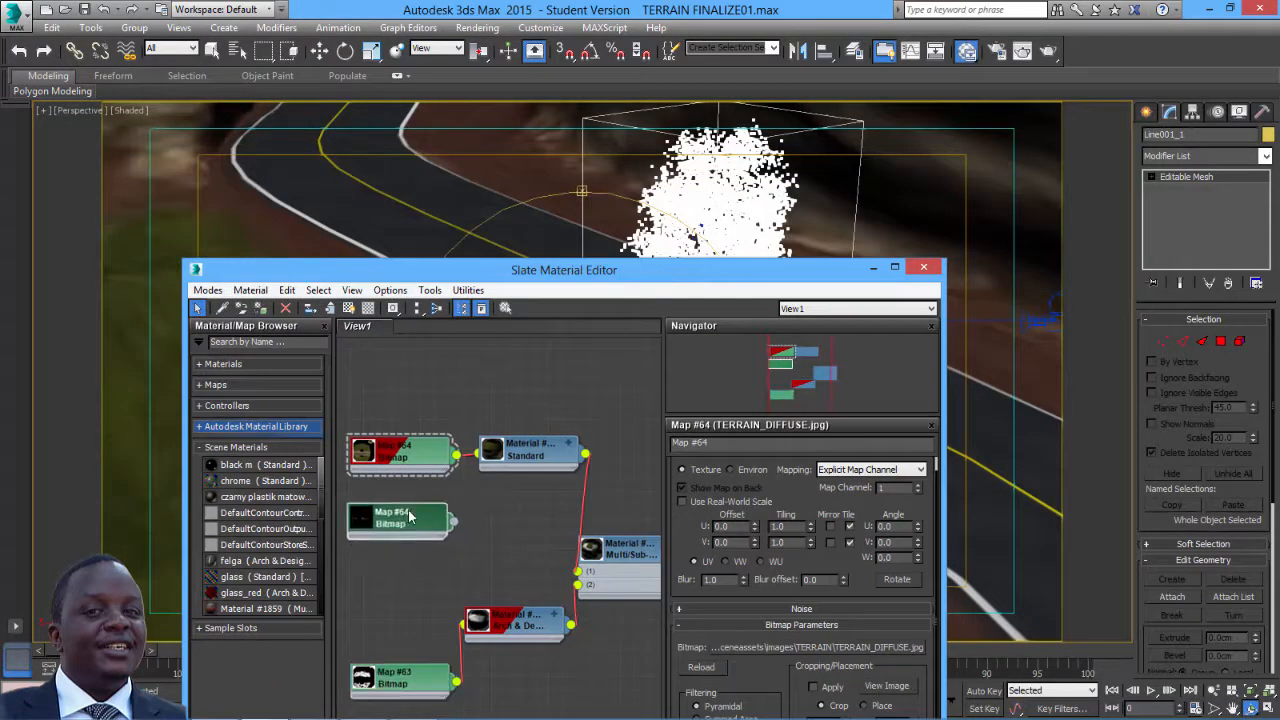
mouse_move(678, 290)
mouse_down()
mouse_move(706, 458)
mouse_move(671, 308)
mouse_up()
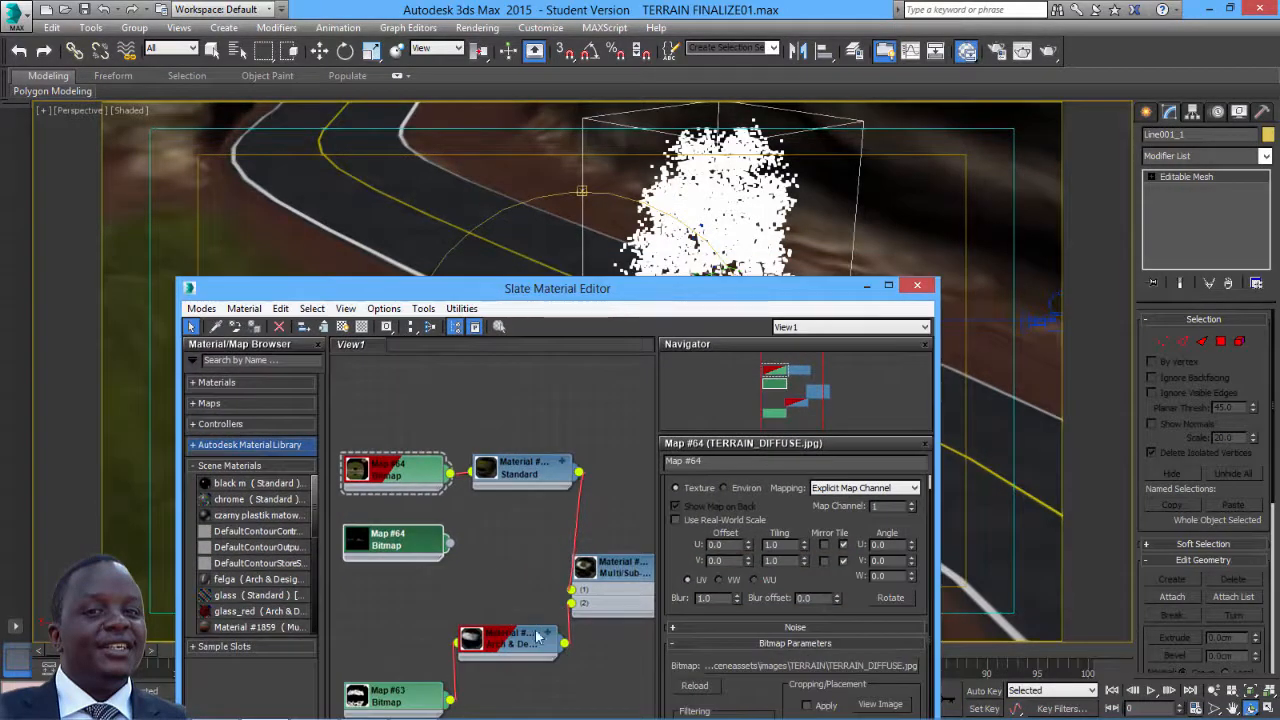
drag(573, 292, 580, 473)
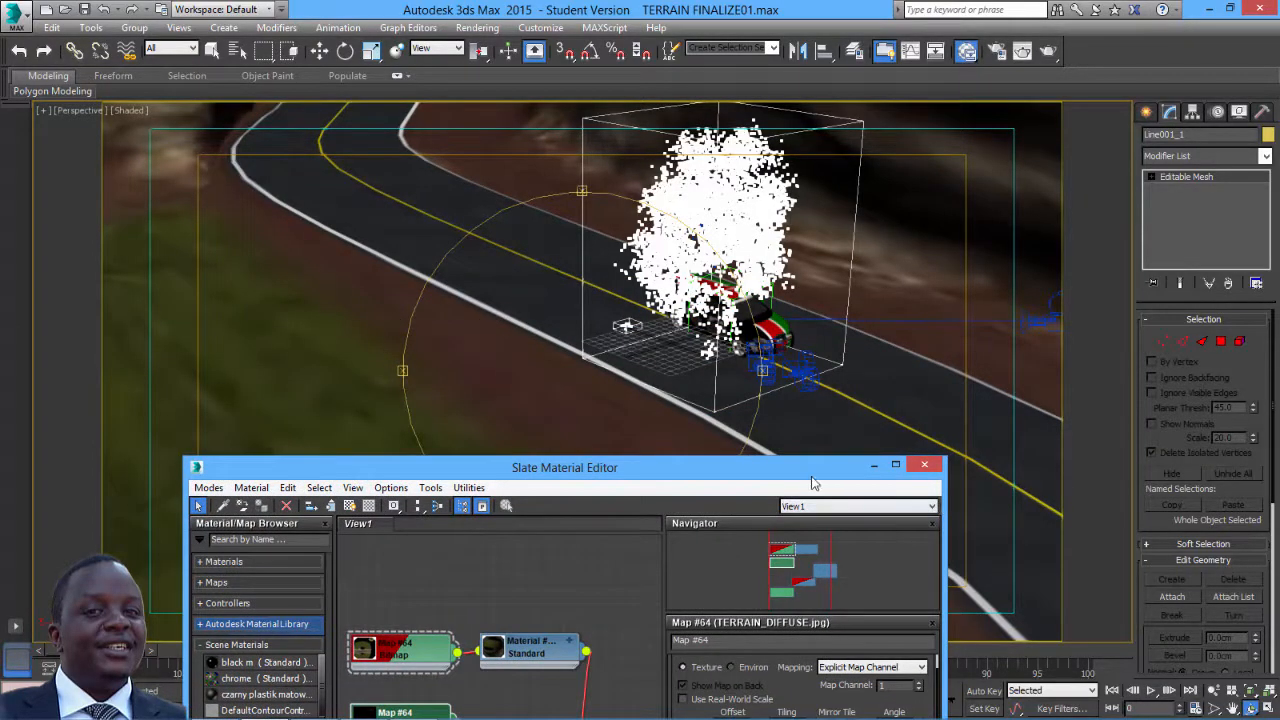
drag(813, 477, 698, 250)
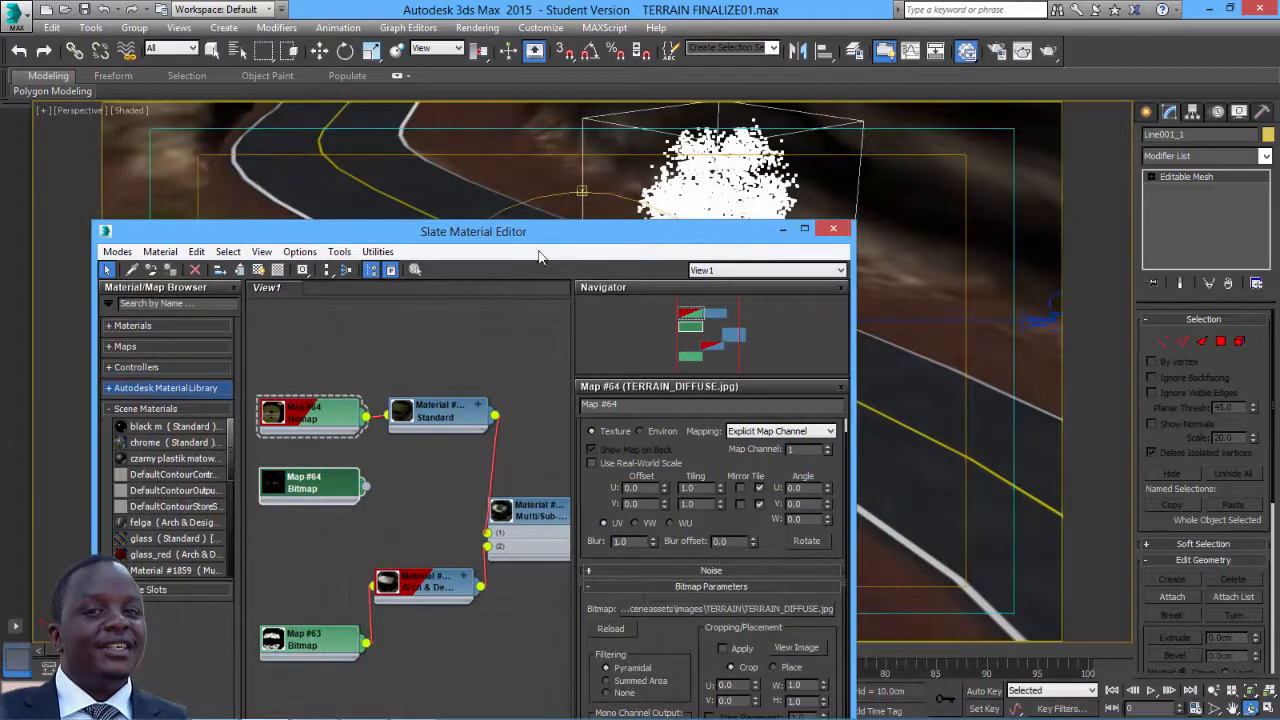
drag(535, 237, 576, 295)
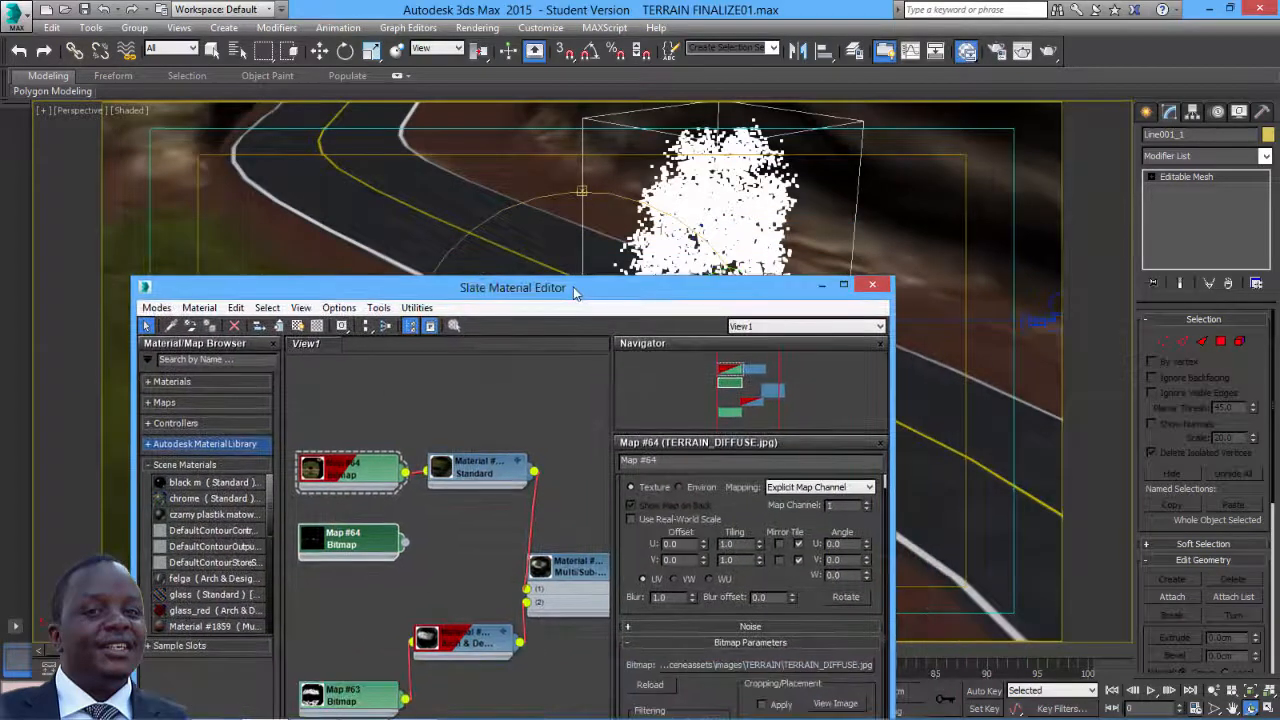
click(823, 286)
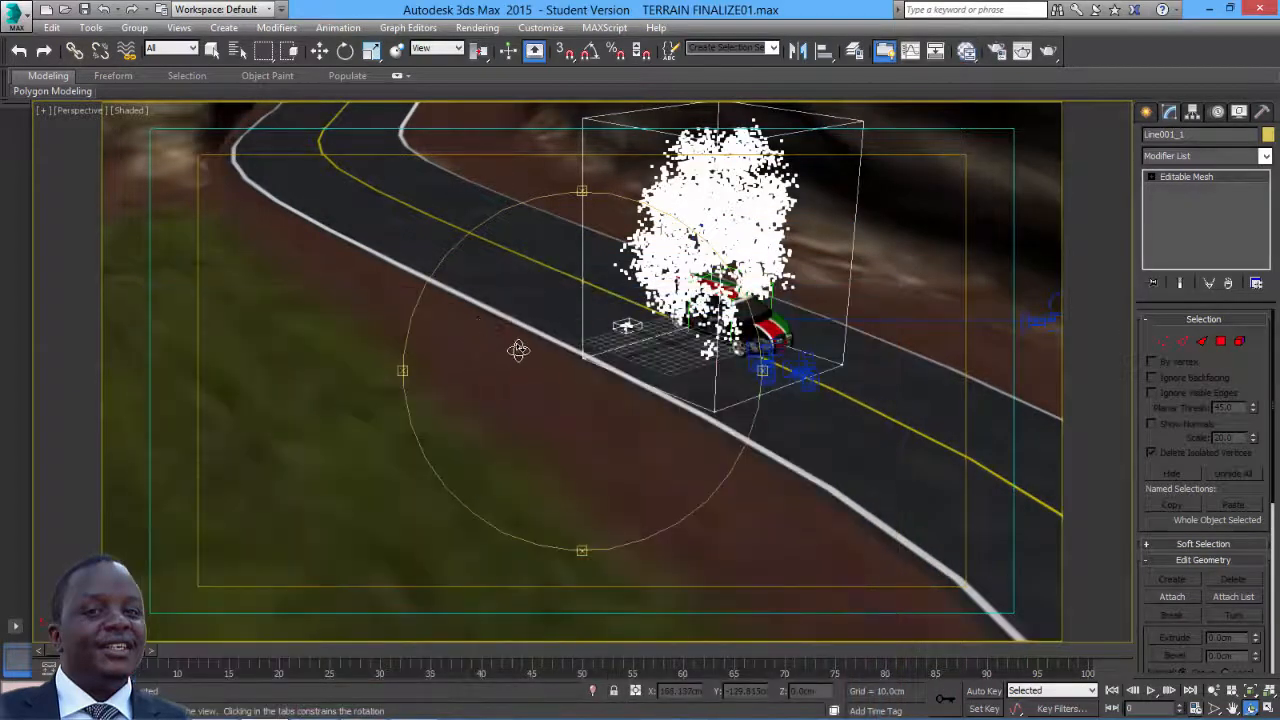
drag(519, 350, 634, 397)
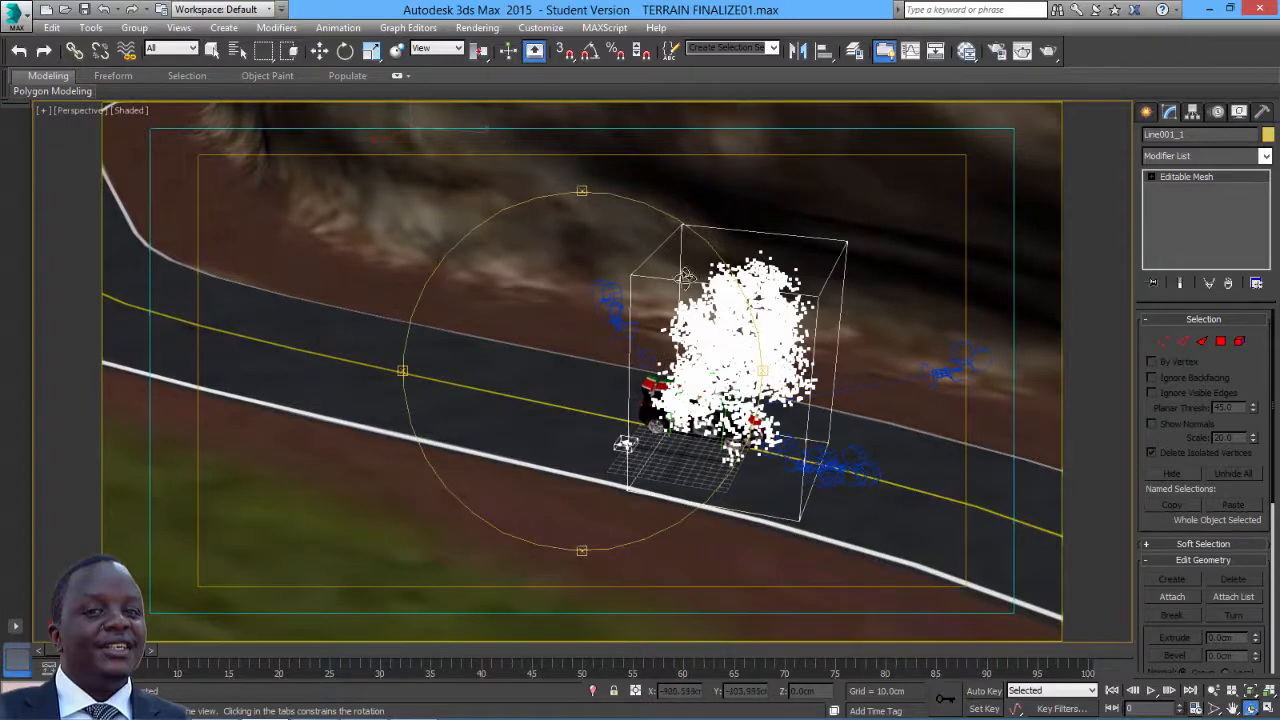
- Unhide the hidden Box001 object by name
right_click(492, 367)
right_click(490, 366)
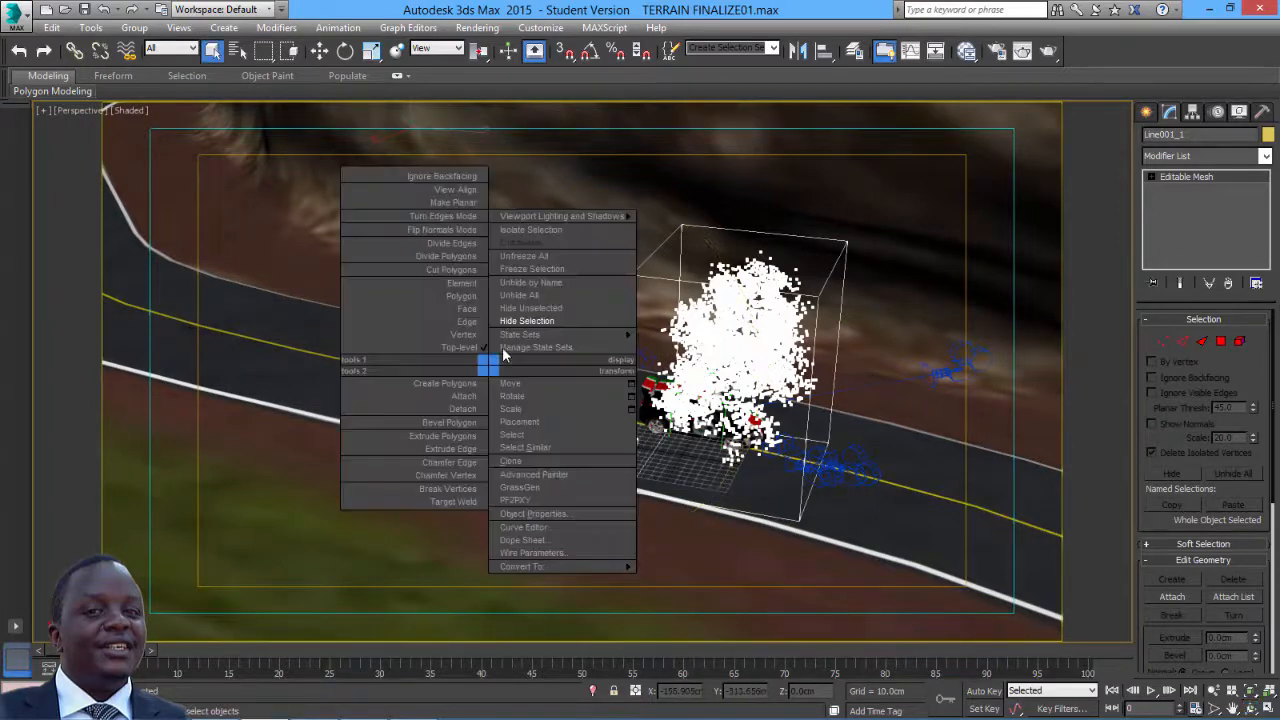
click(542, 286)
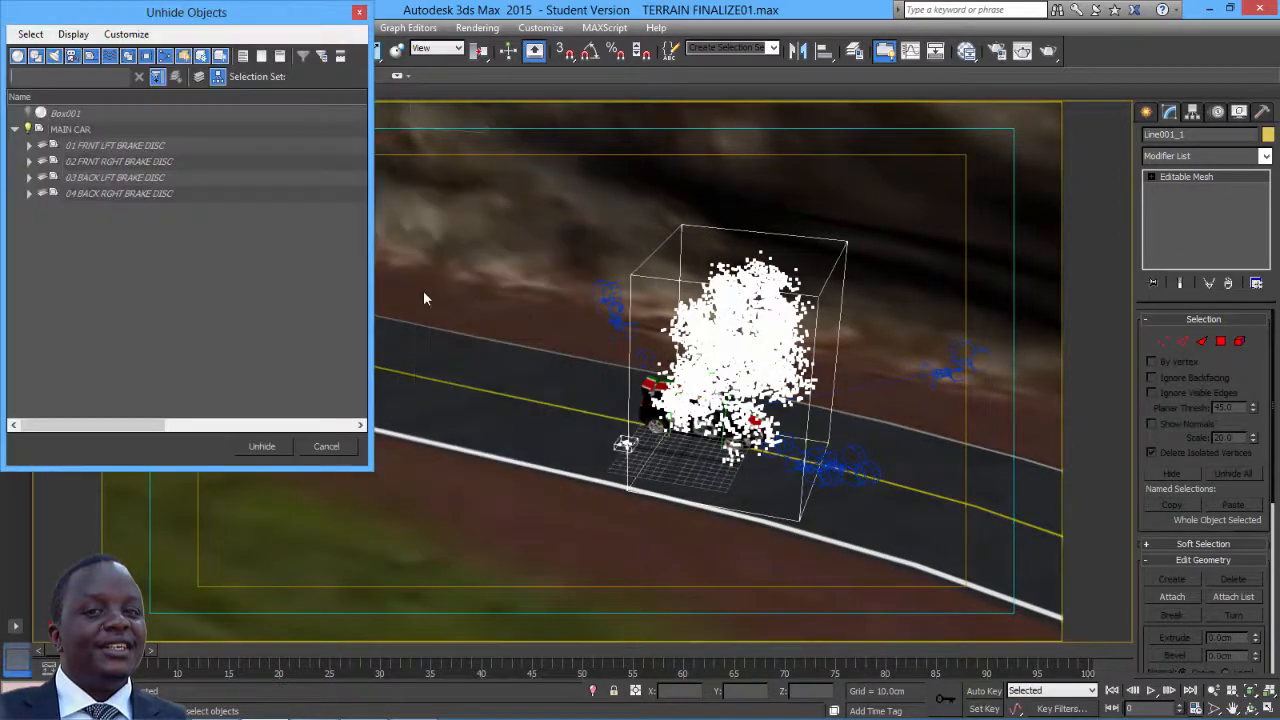
click(66, 114)
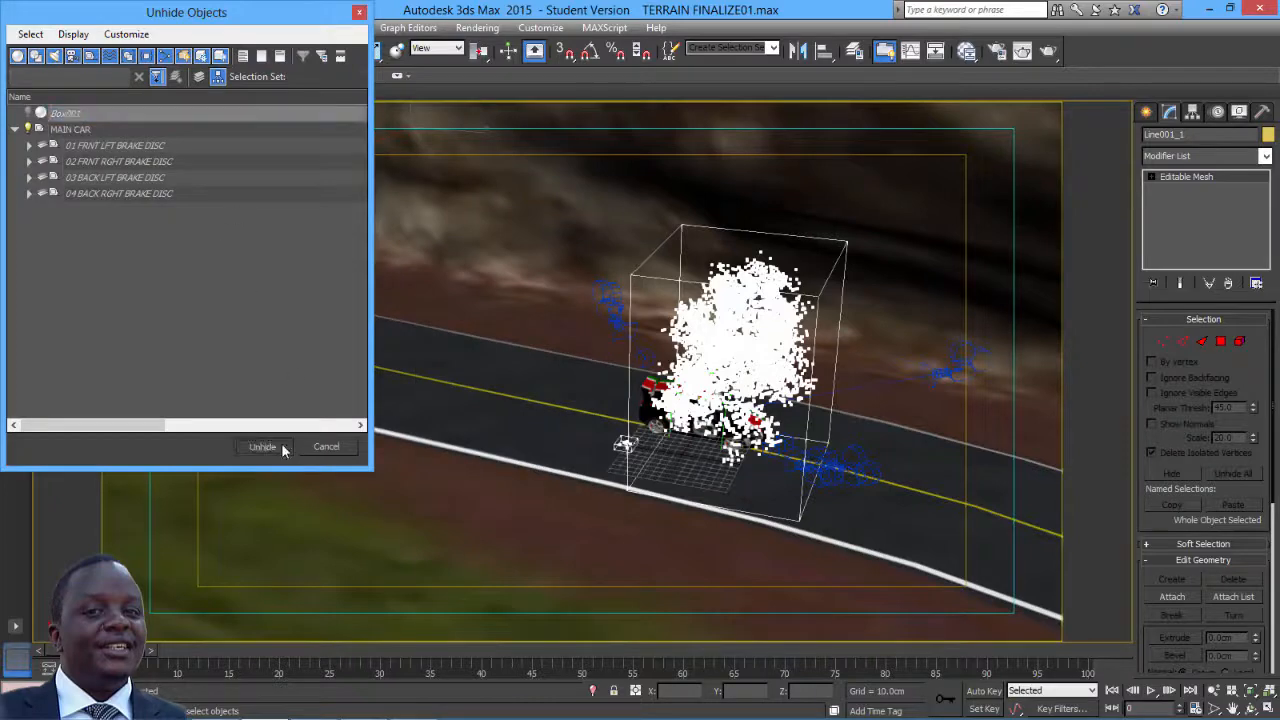
click(262, 446)
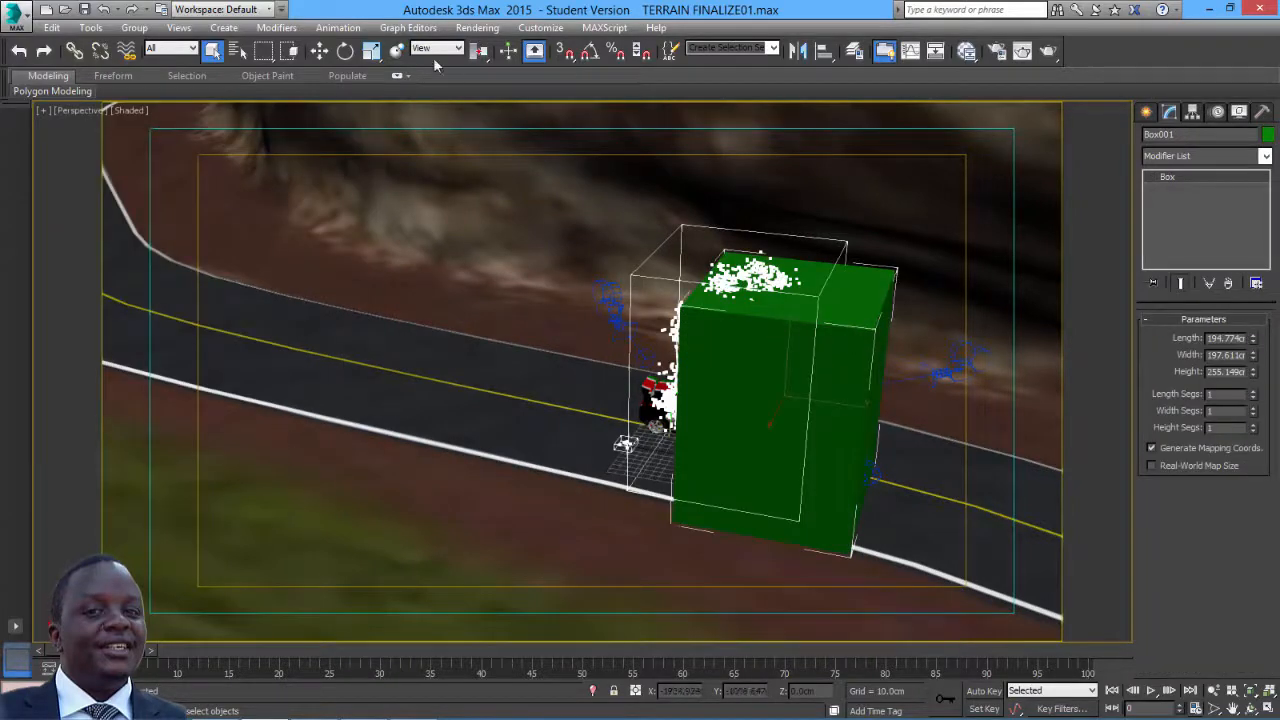
- Move Box001 so that it lines up with the tree's bounding box
key(w)
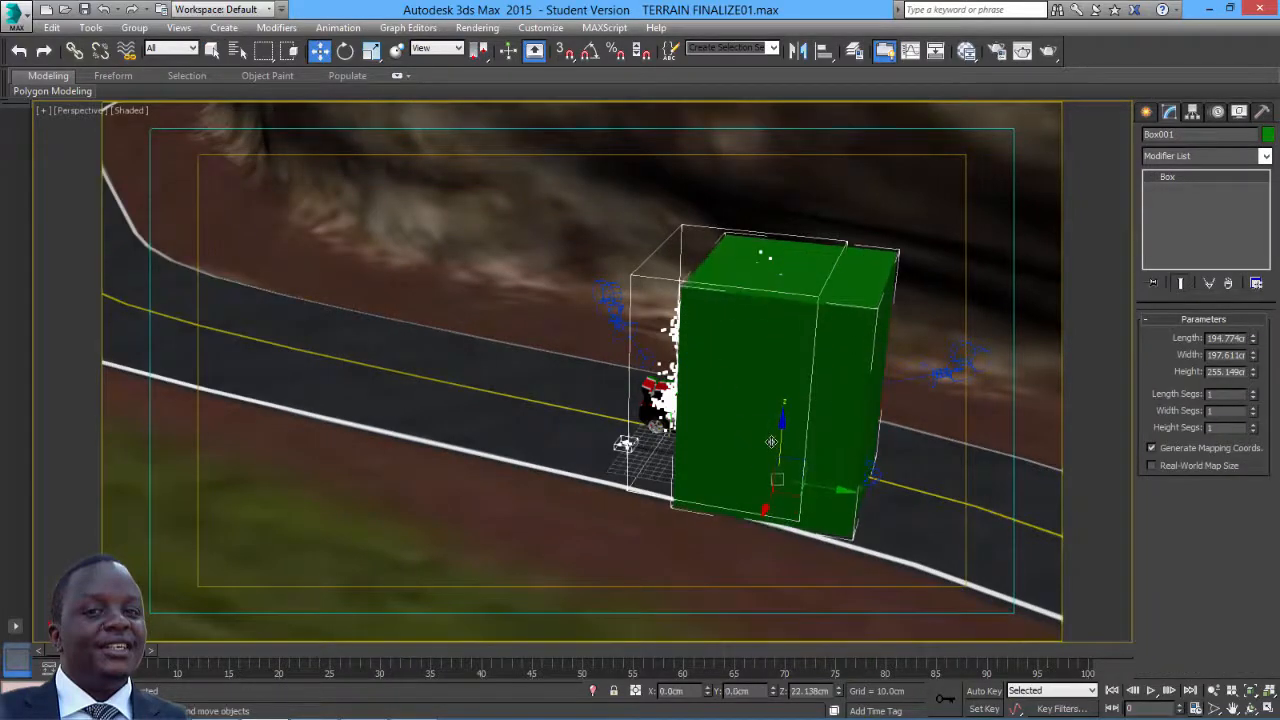
drag(826, 489, 768, 440)
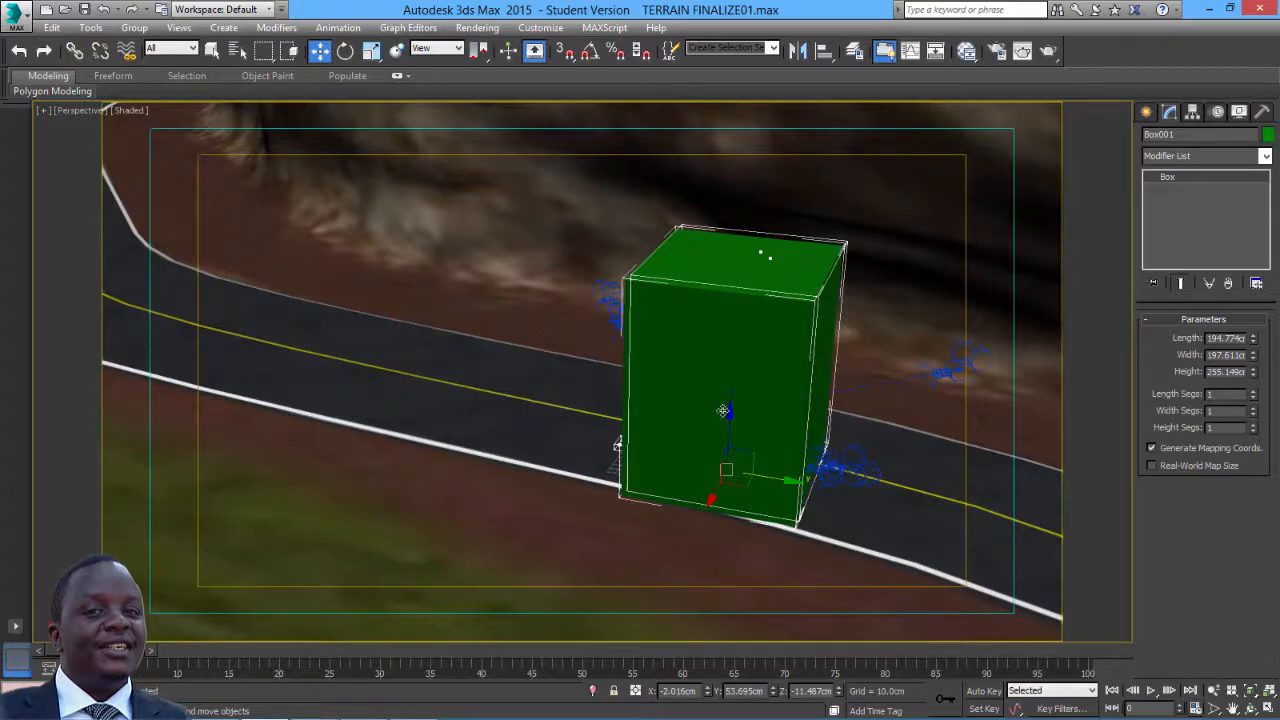
drag(771, 478, 777, 478)
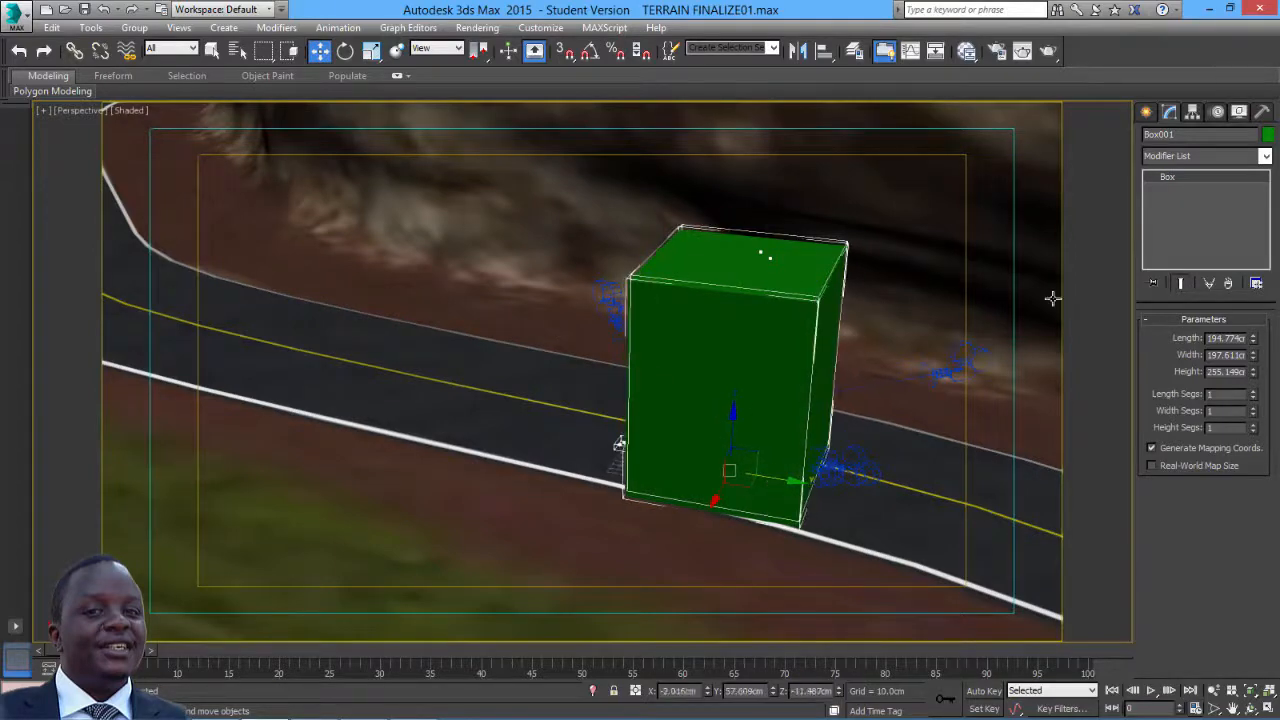
- Create a PF Source particle emitter about 148 cm long and 182 cm wide at the road edge beside the green box
click(1146, 111)
click(1160, 160)
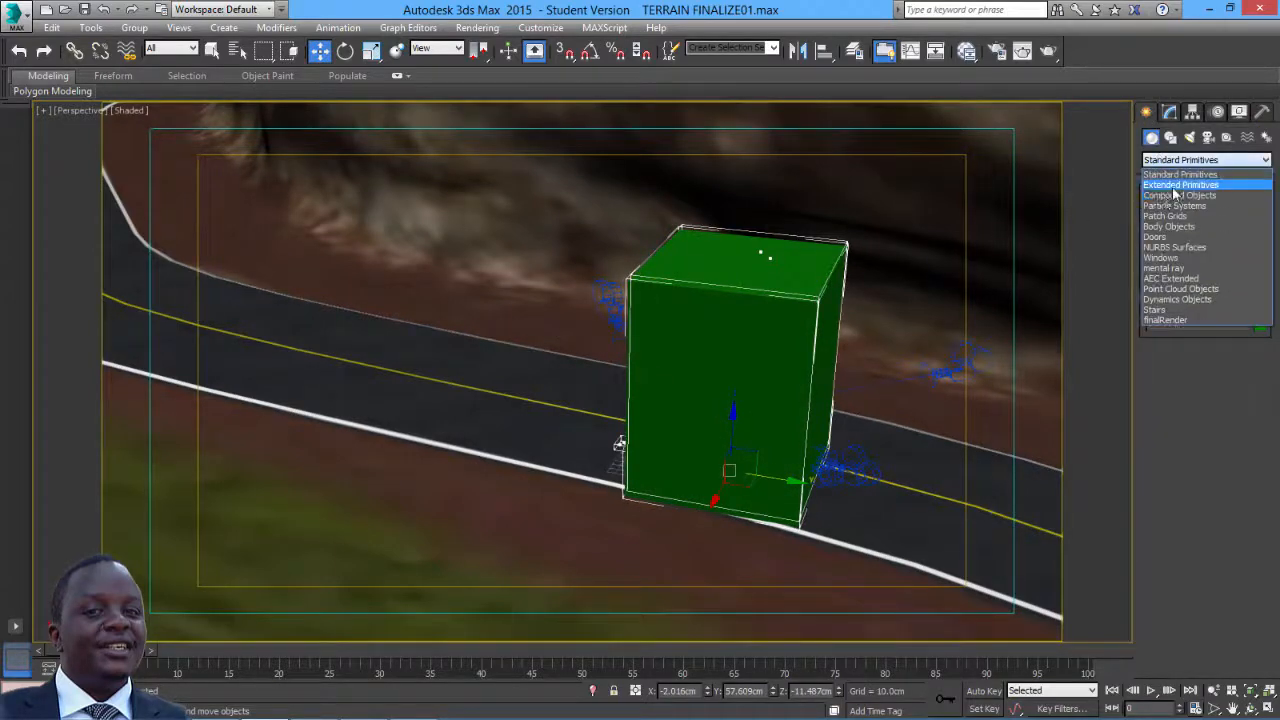
click(1180, 211)
click(1174, 213)
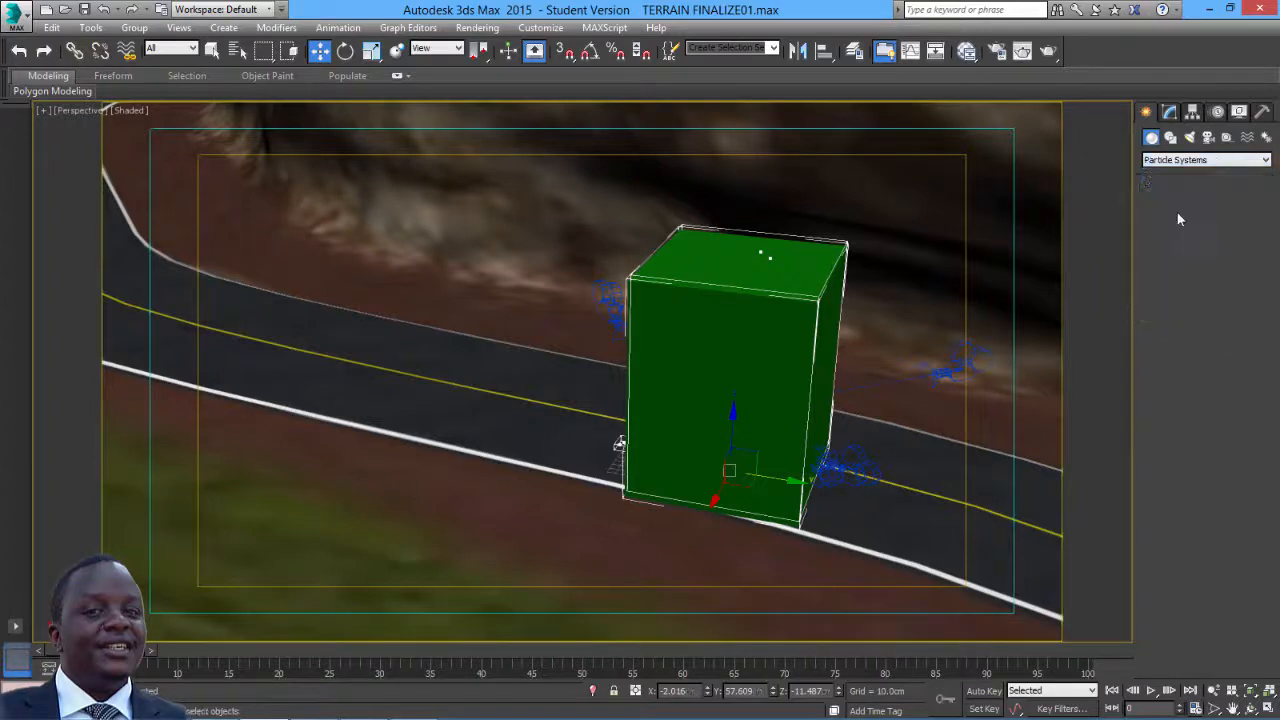
drag(482, 442, 537, 520)
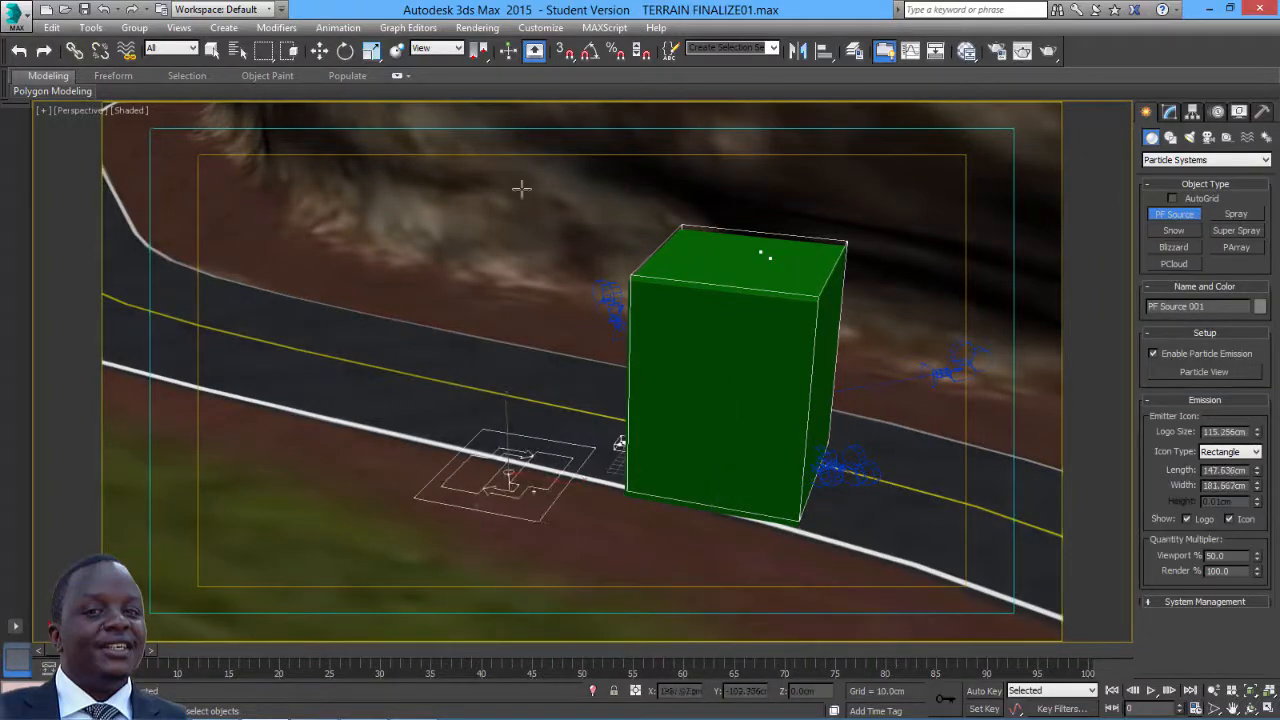
- Raise the PF Source emitter above the road to a height of about 161 cm
key(w)
drag(510, 433, 504, 335)
scroll(503, 337, down, 6)
middle_drag(505, 340, 507, 349)
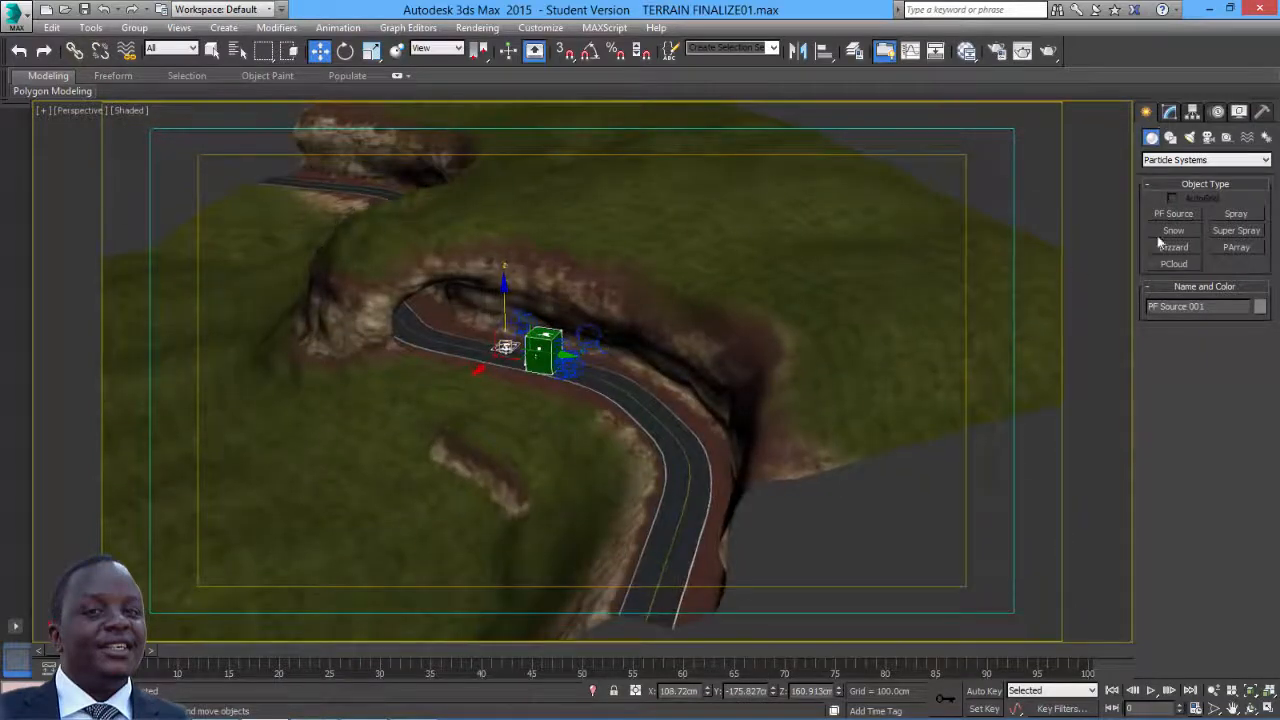
- Open Particle View for the emitter and replace Event 001's Position Icon operator with a Position Object operator
click(1173, 117)
click(1200, 358)
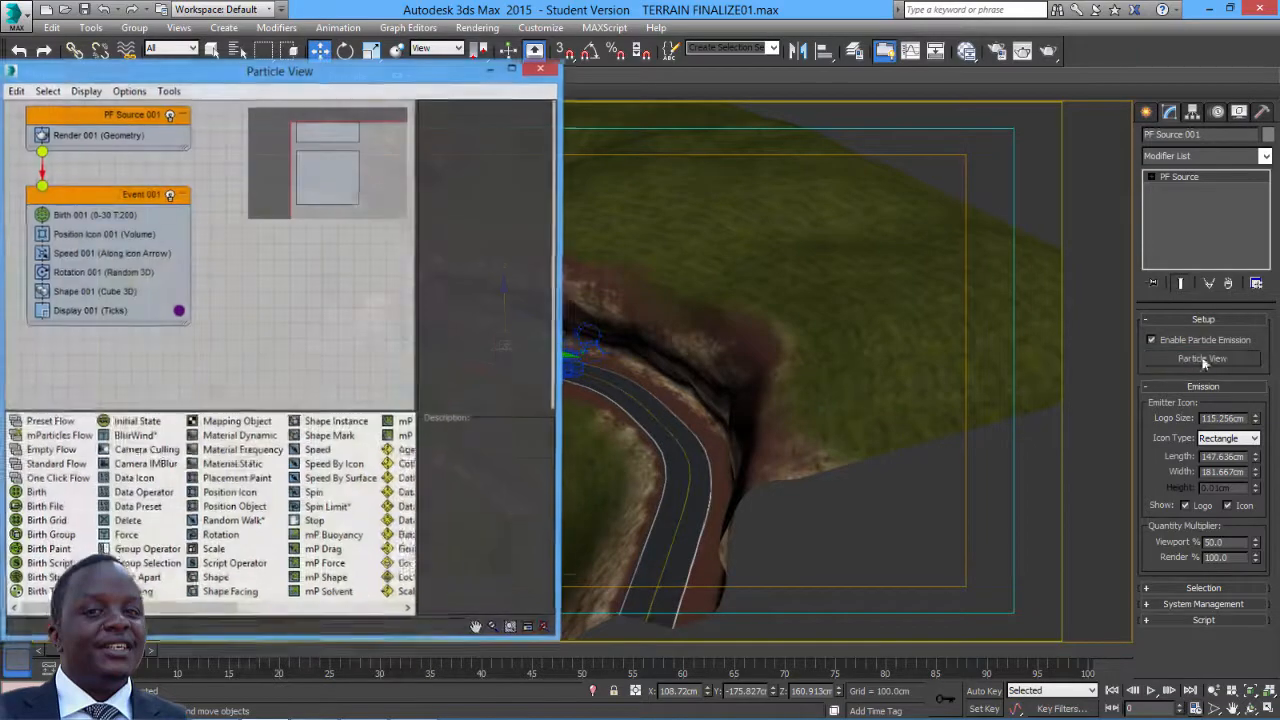
drag(439, 70, 956, 111)
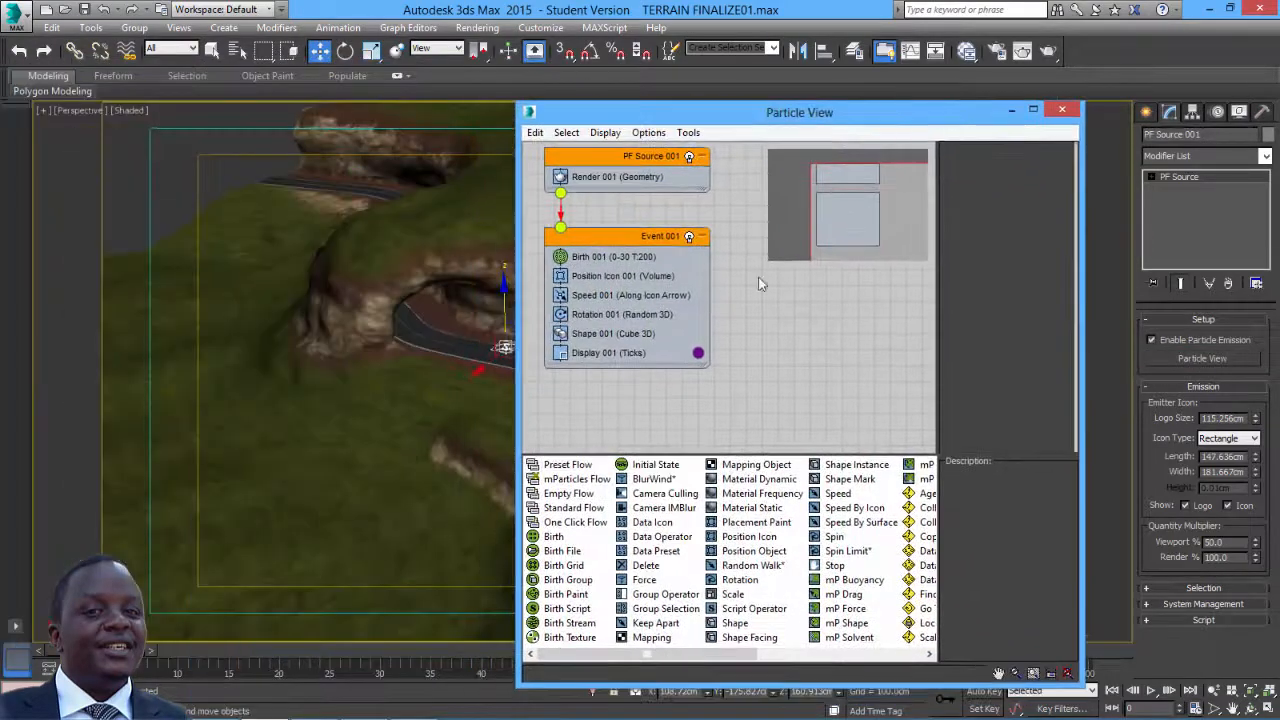
middle_drag(752, 342, 767, 314)
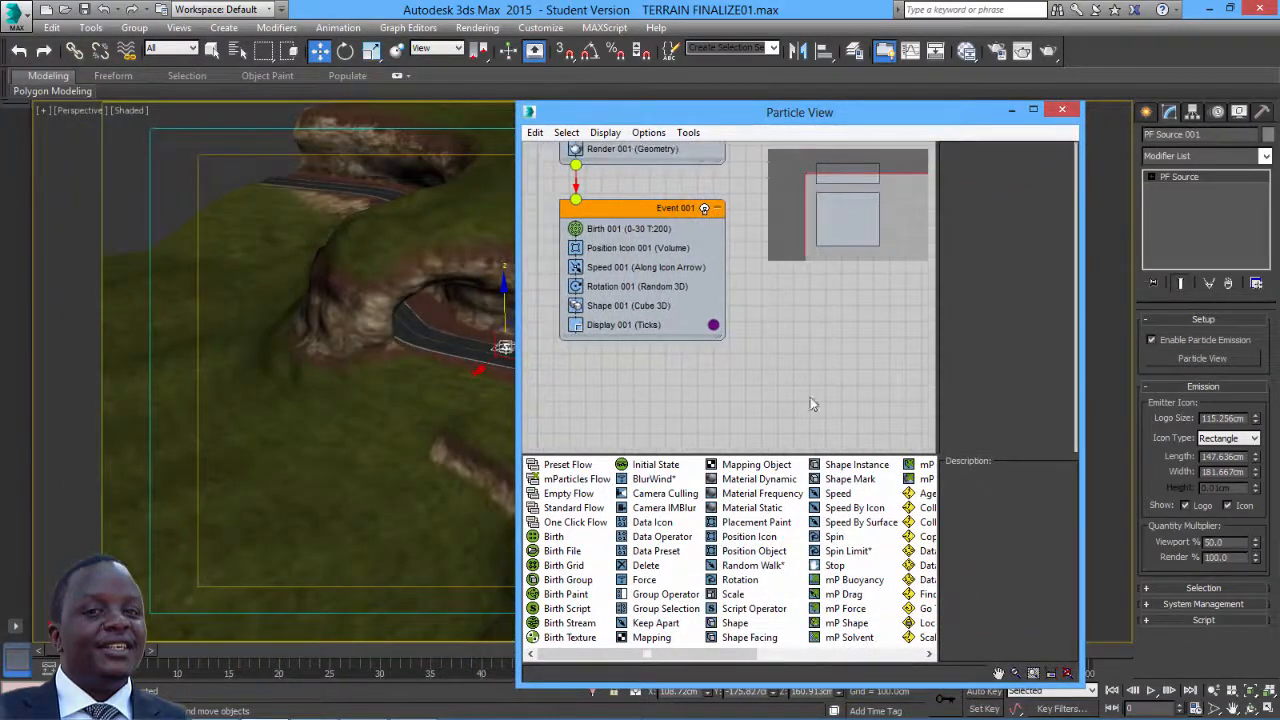
click(766, 553)
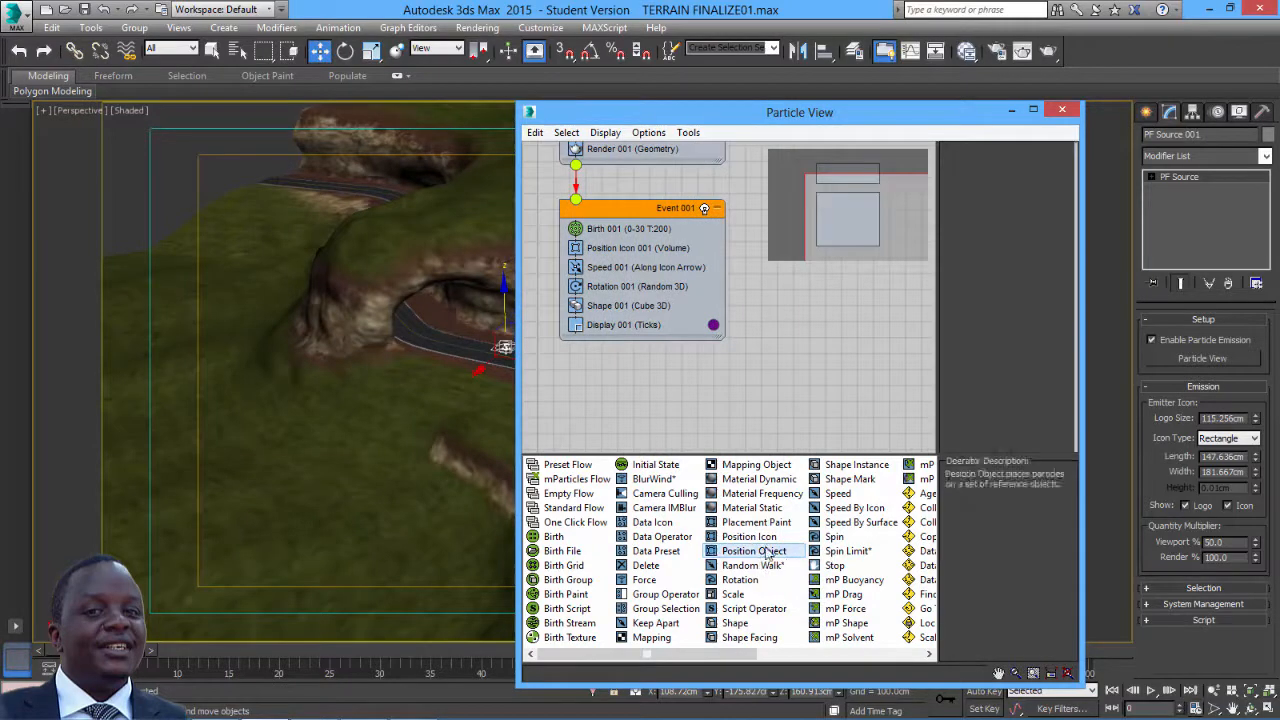
drag(631, 448, 591, 255)
scroll(640, 255, up, 3)
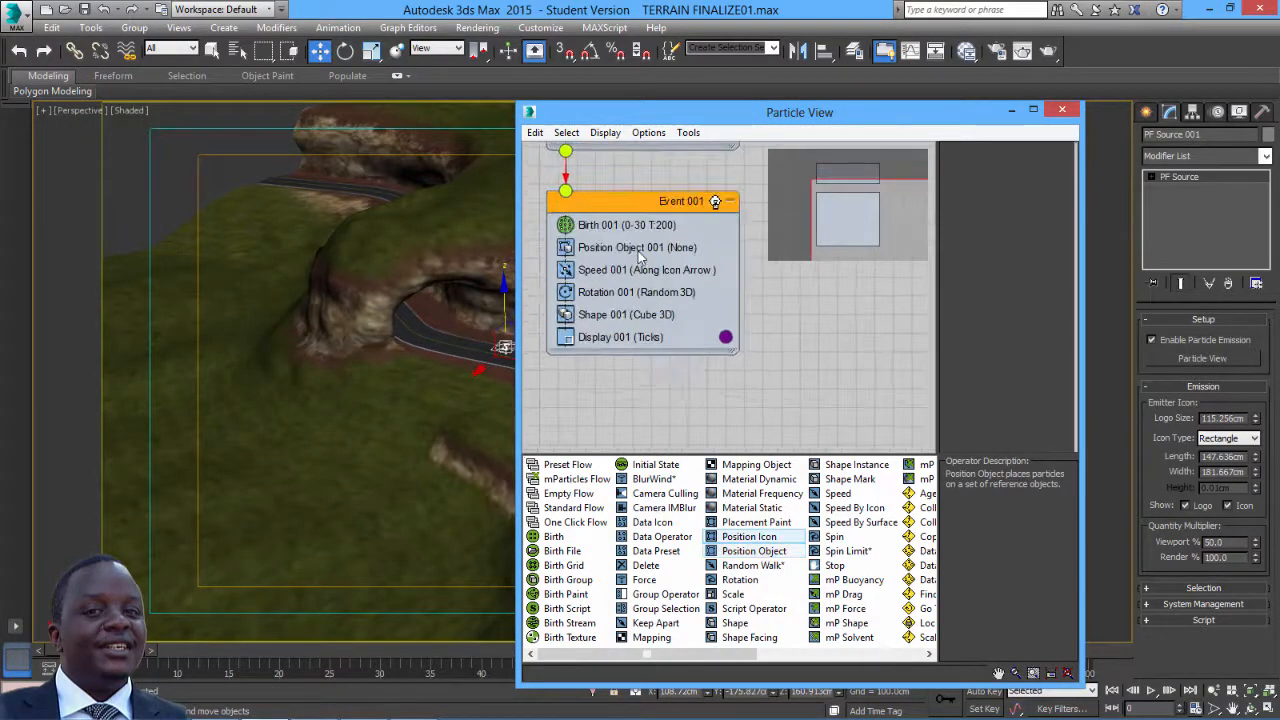
scroll(640, 256, up, 3)
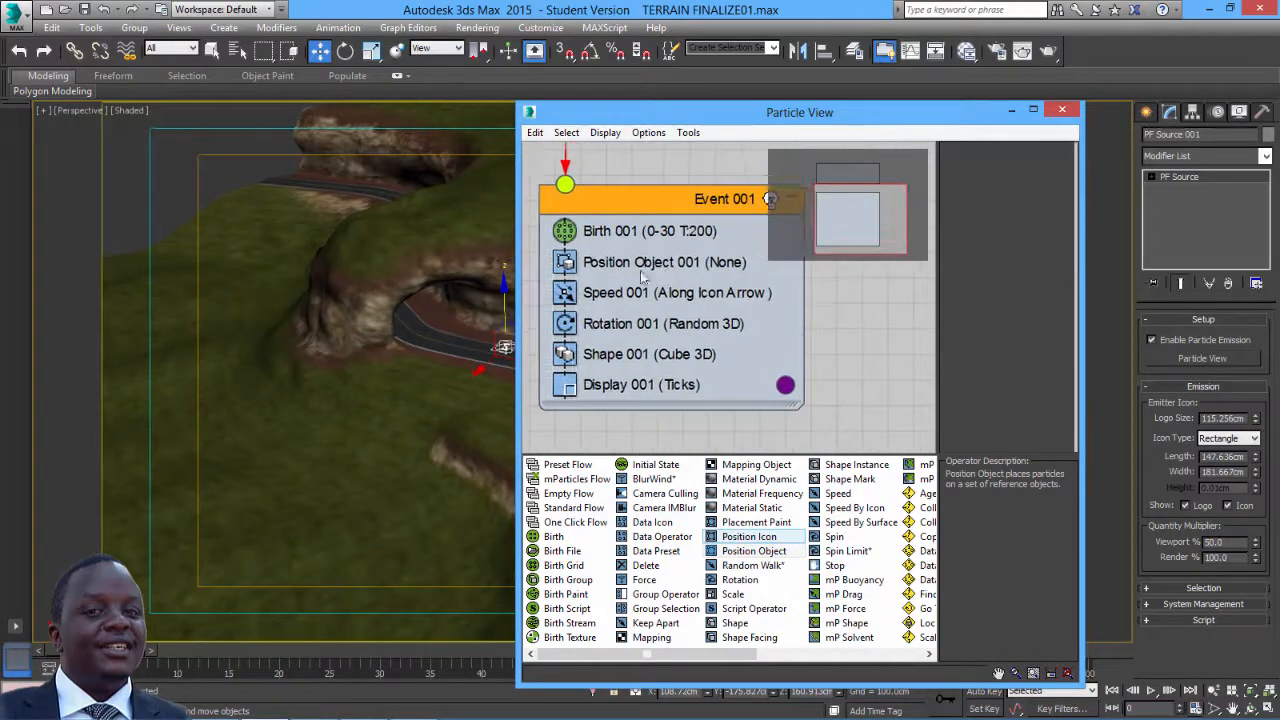
- Add the terrain, Line001_1, as the emitter object of the Position Object operator
click(683, 267)
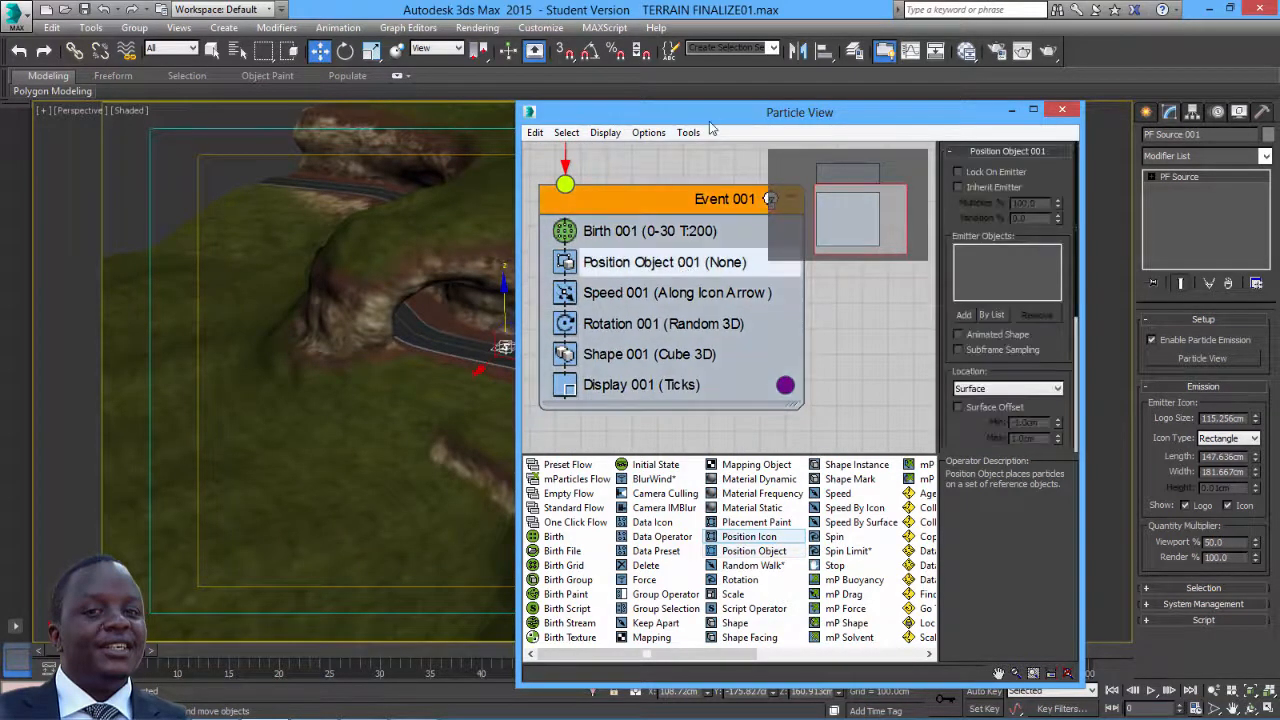
drag(716, 125, 453, 147)
click(706, 337)
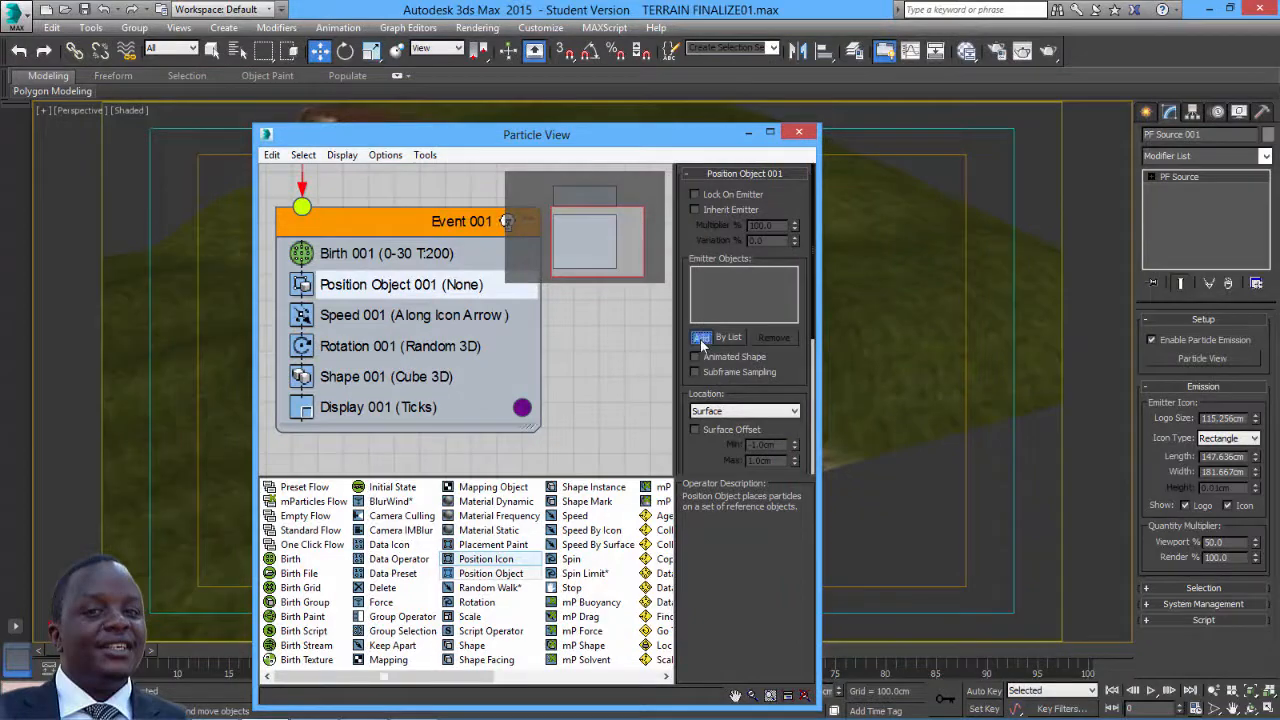
click(890, 341)
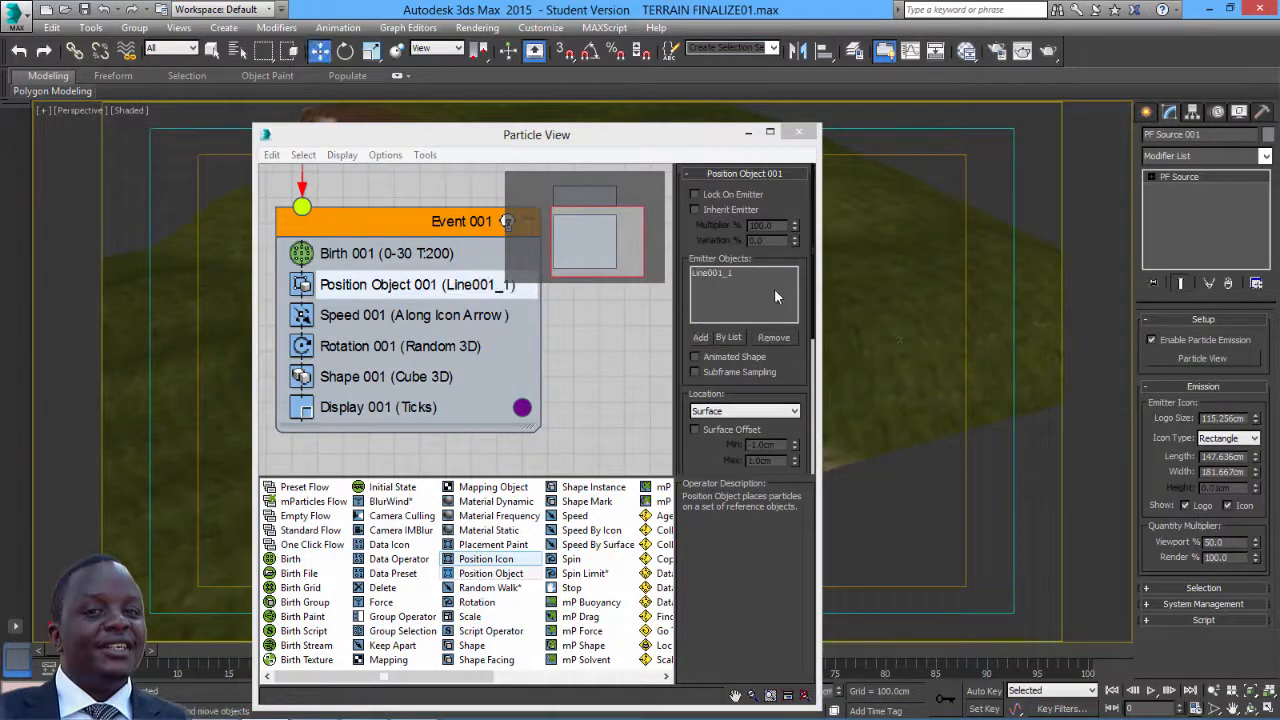
drag(561, 143, 736, 121)
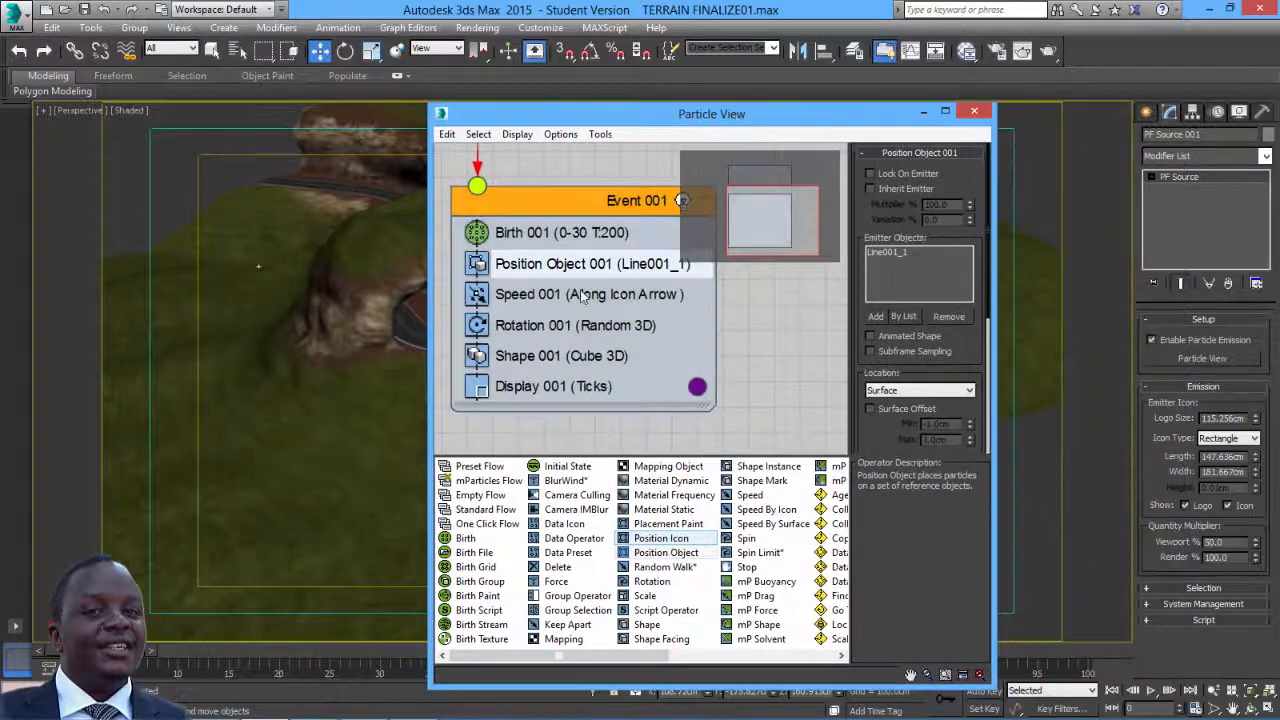
- Disable the Speed operator in Event 001 and replace the Shape operator with Shape Instance
click(484, 297)
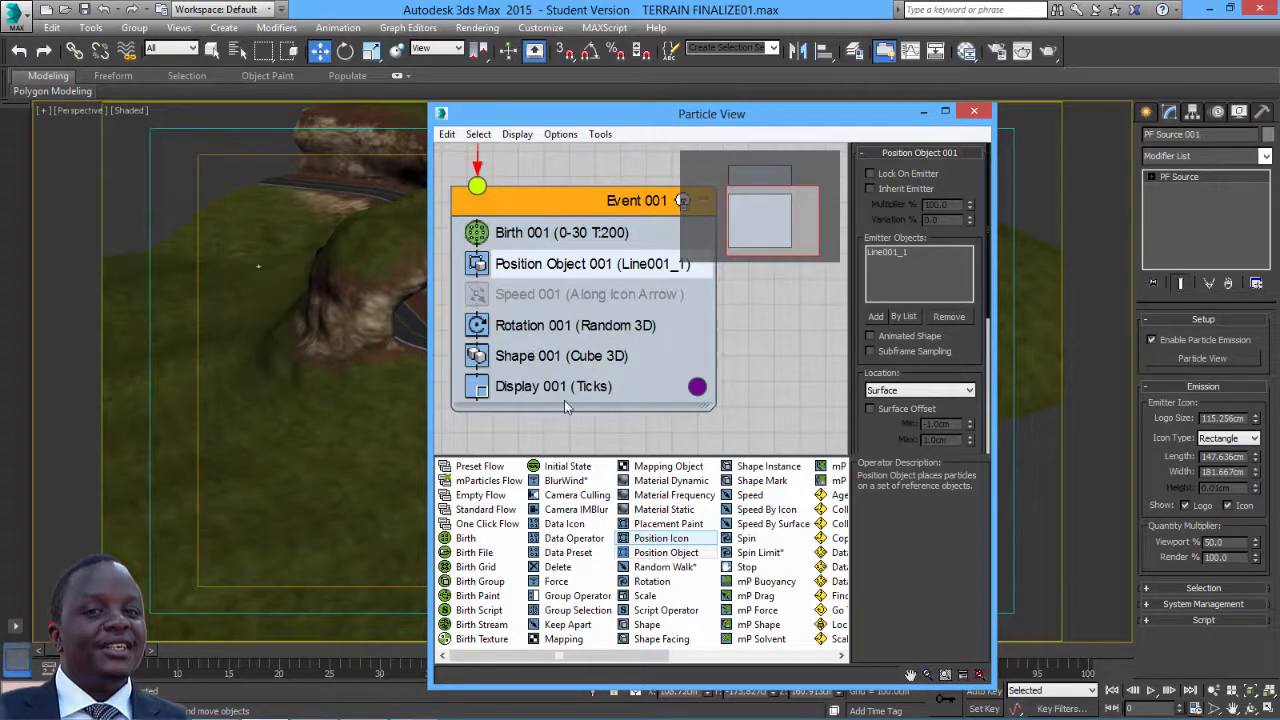
click(757, 468)
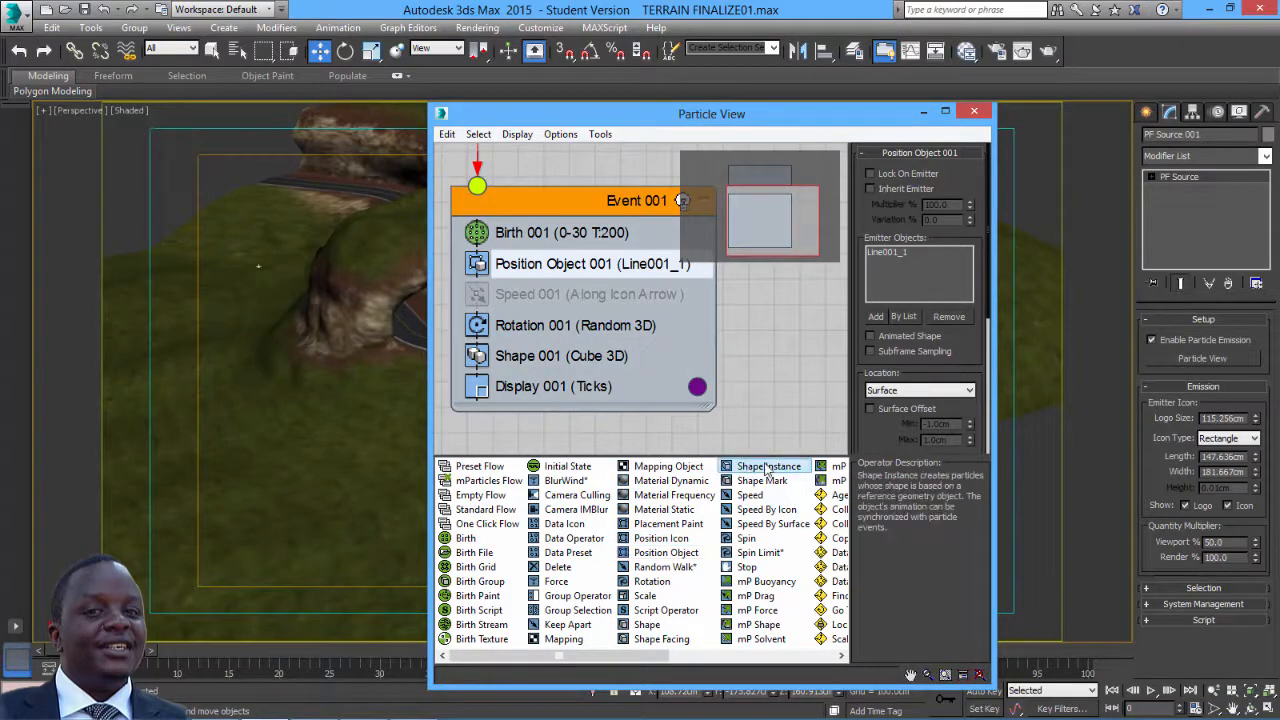
drag(767, 470, 587, 365)
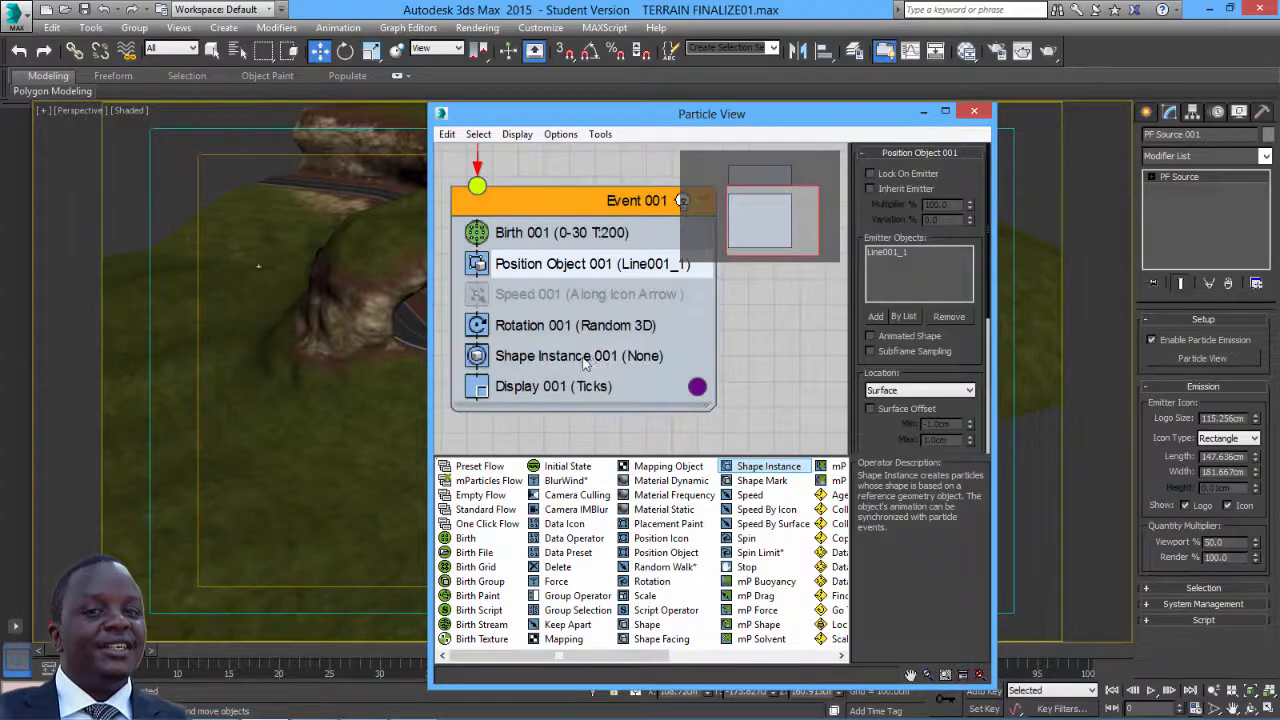
- Assign Box001 as the particle geometry object of the Shape Instance operator
click(590, 360)
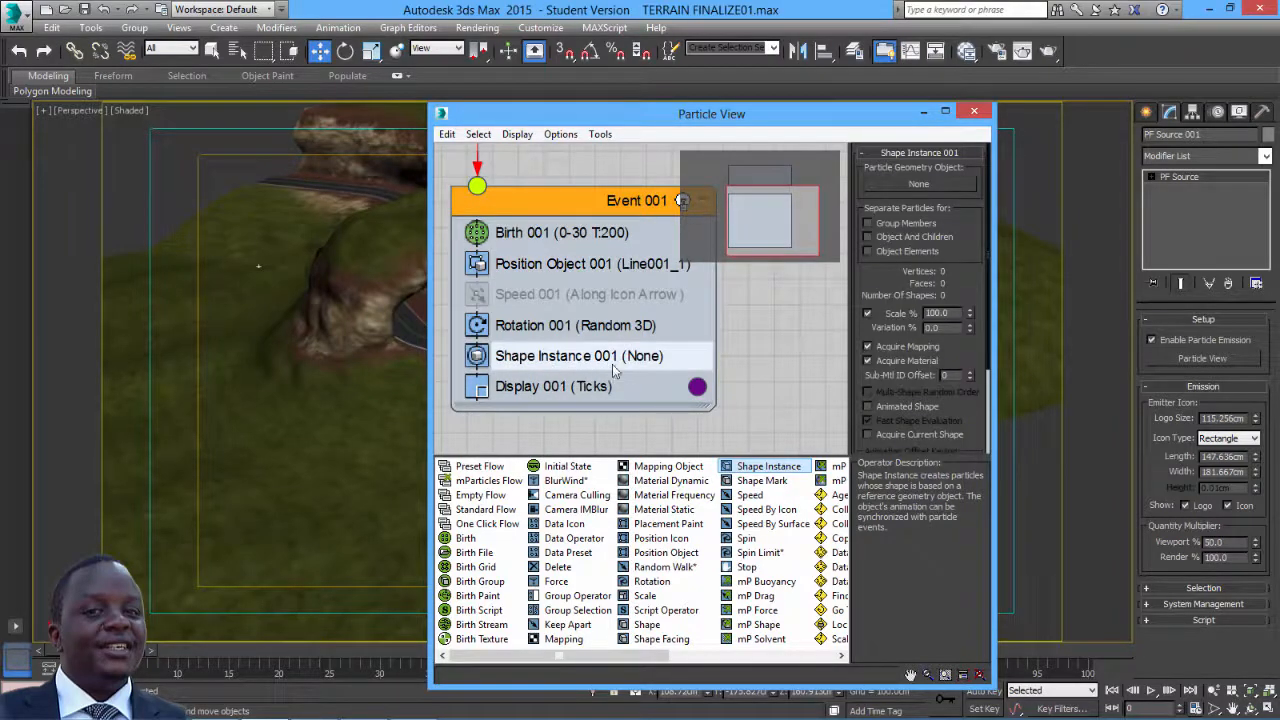
drag(809, 111, 965, 104)
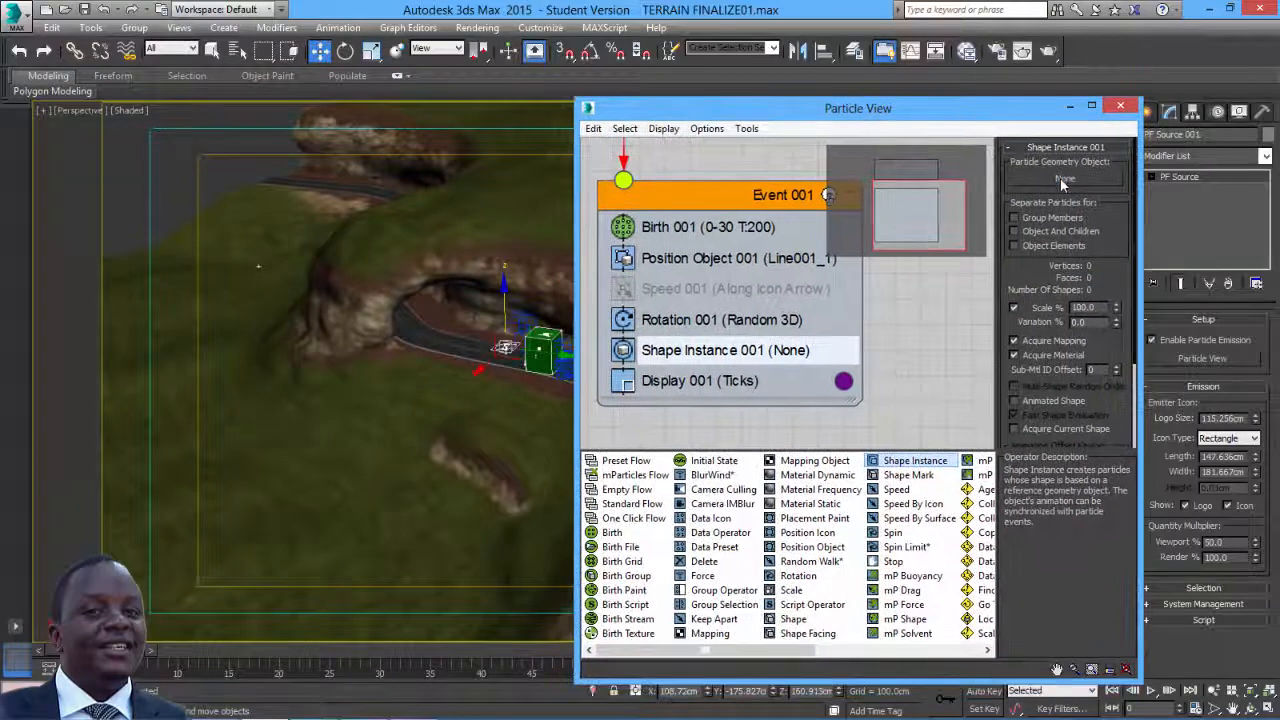
click(1060, 178)
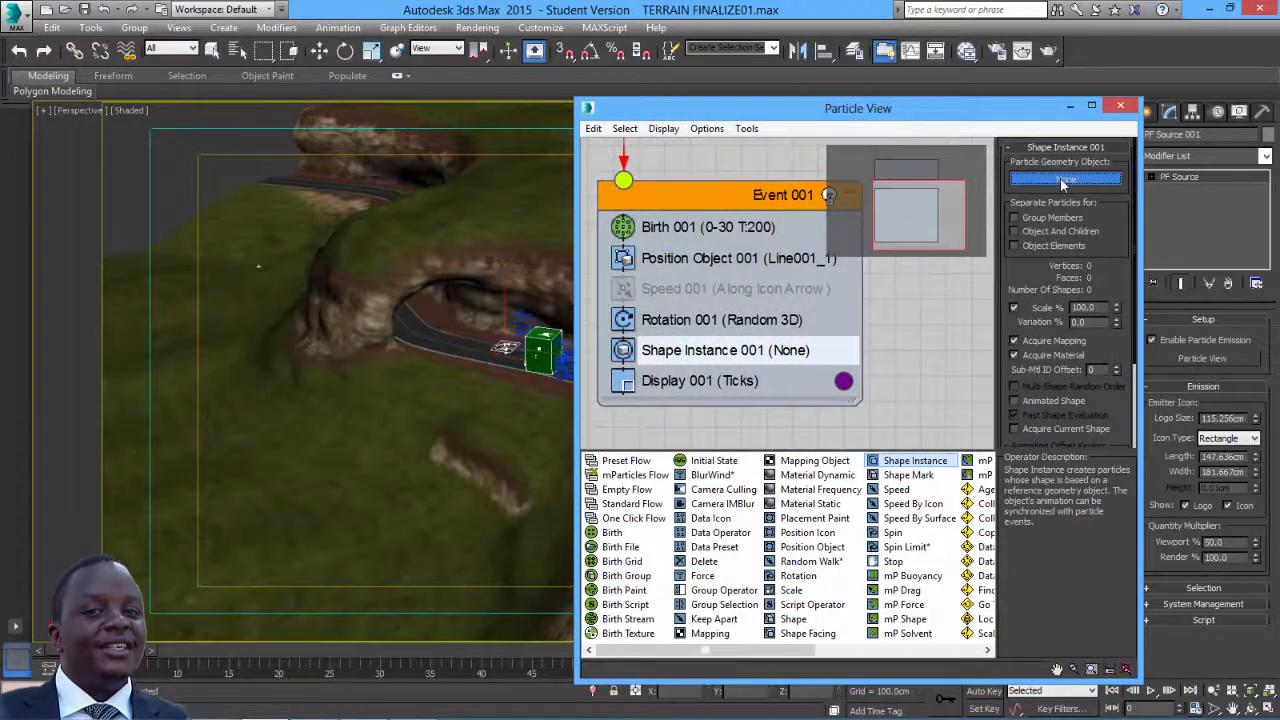
click(540, 355)
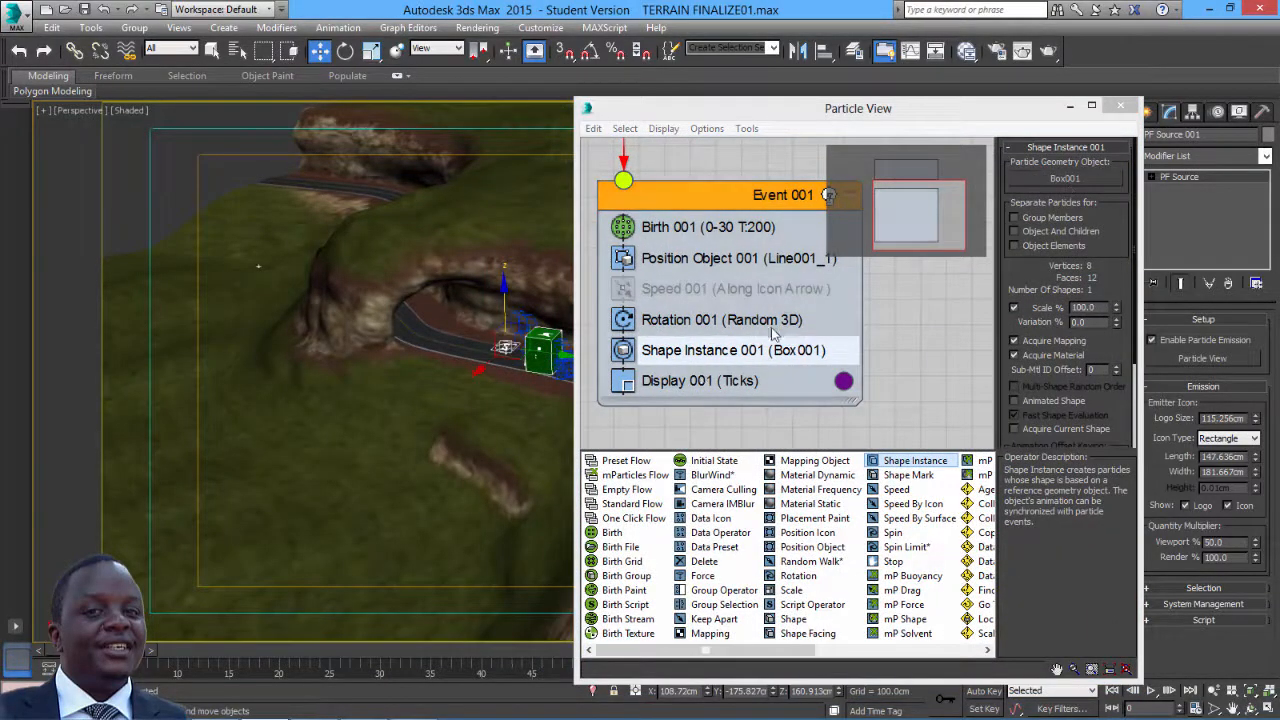
- Set the Display operator's type to Geometry and advance the animation to frame 38
click(699, 384)
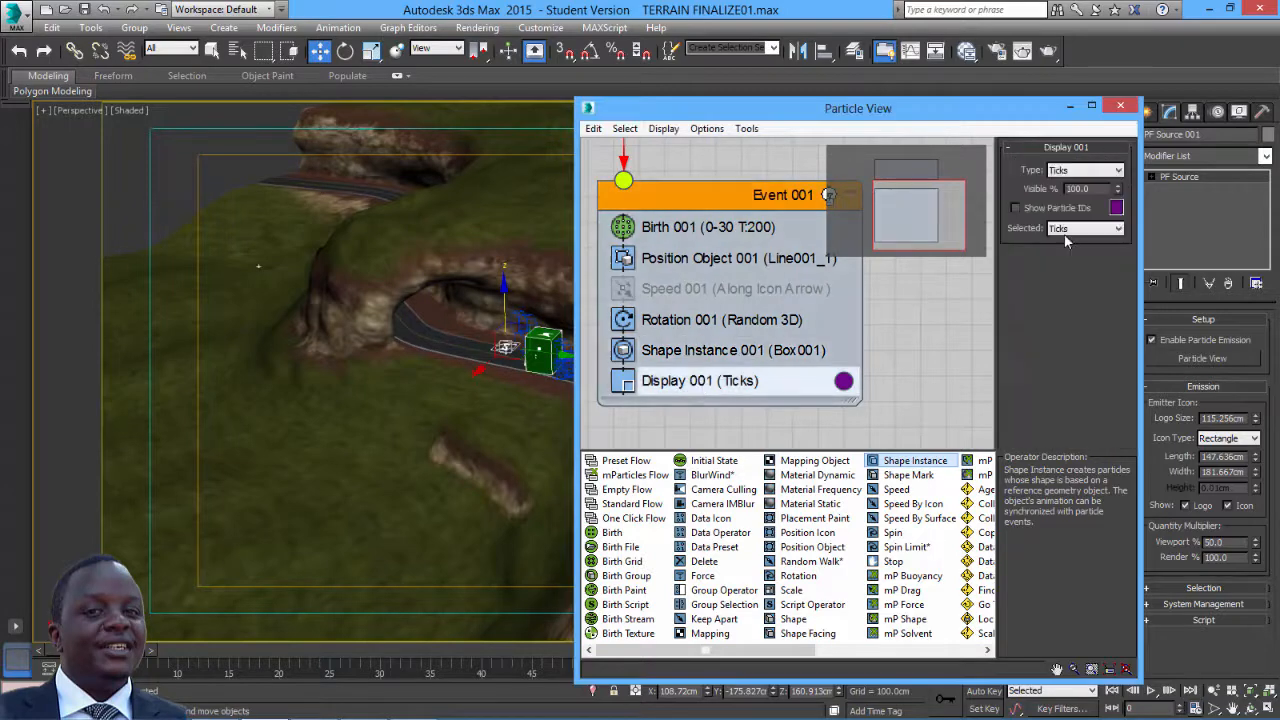
click(1064, 174)
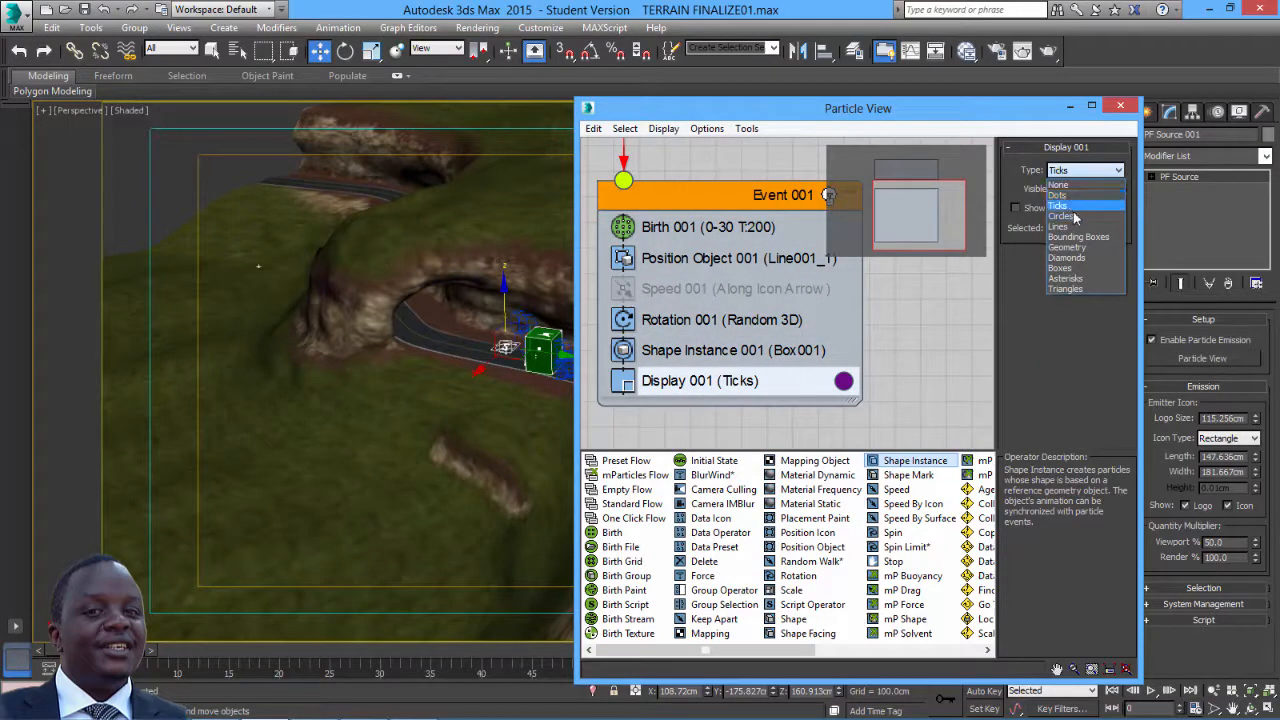
click(1077, 246)
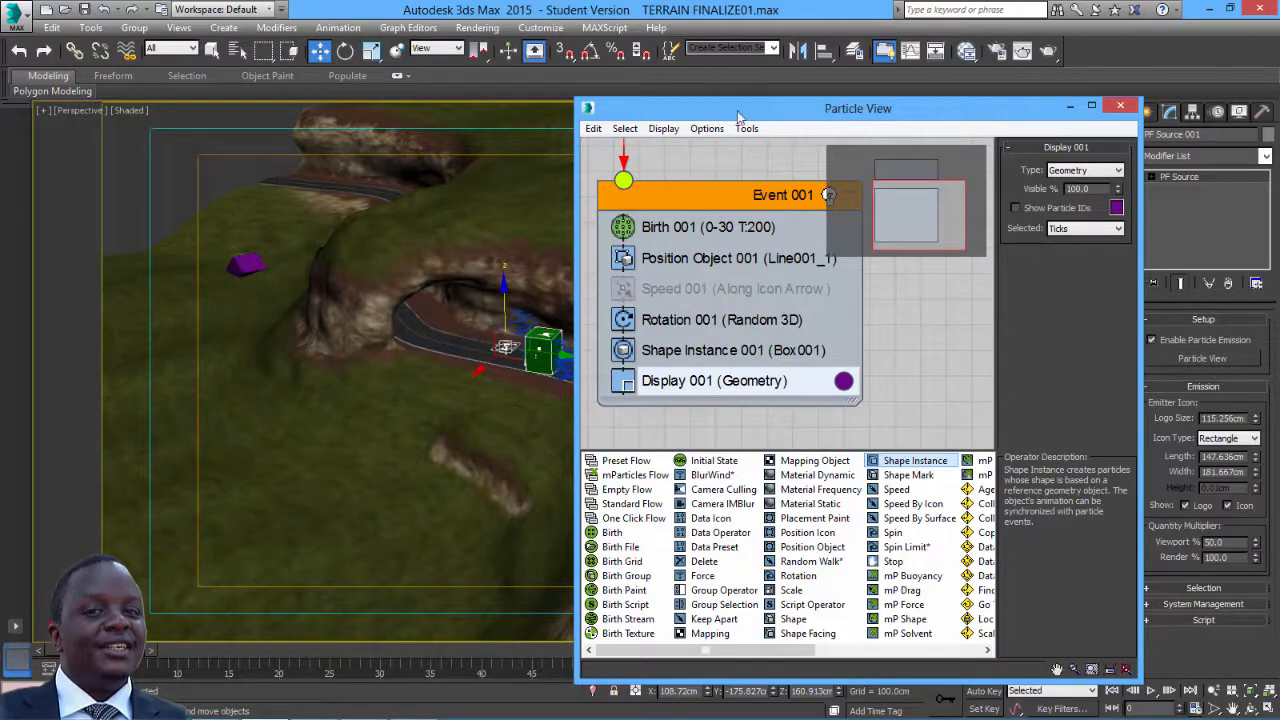
drag(738, 110, 840, 141)
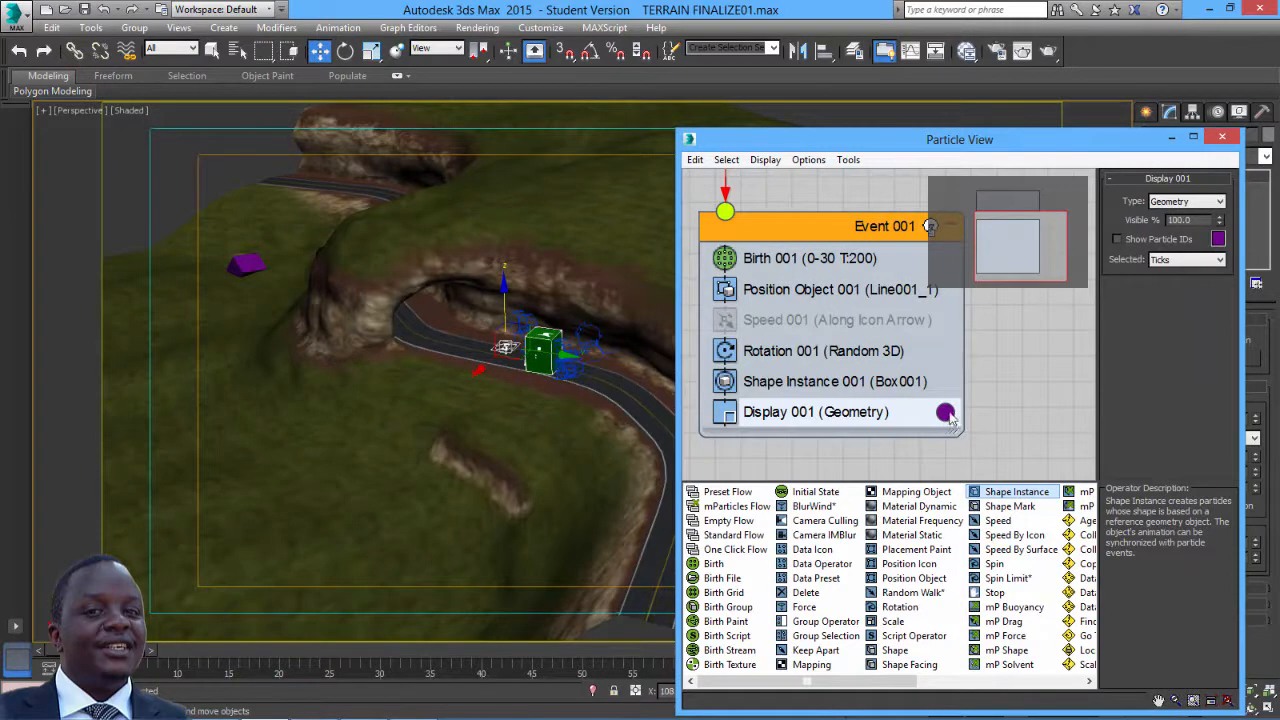
mouse_move(848, 142)
mouse_down()
mouse_move(866, 149)
mouse_move(852, 142)
mouse_up()
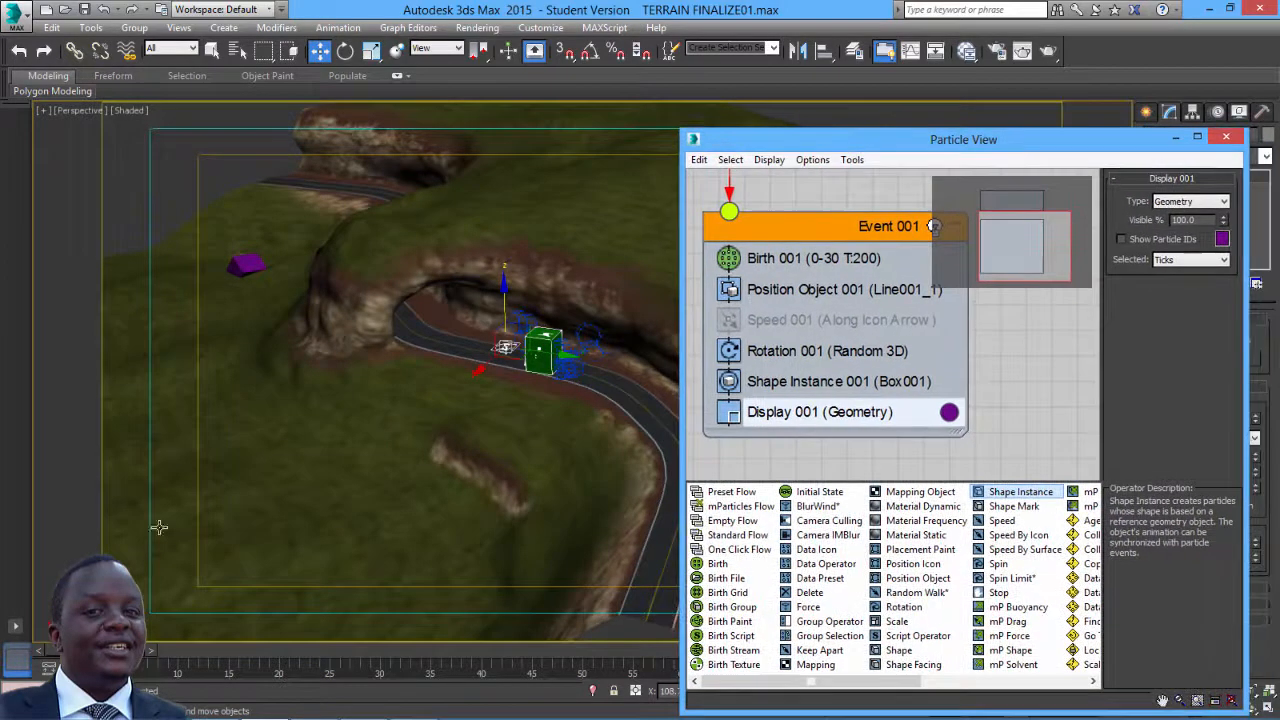
drag(75, 650, 470, 646)
key(w)
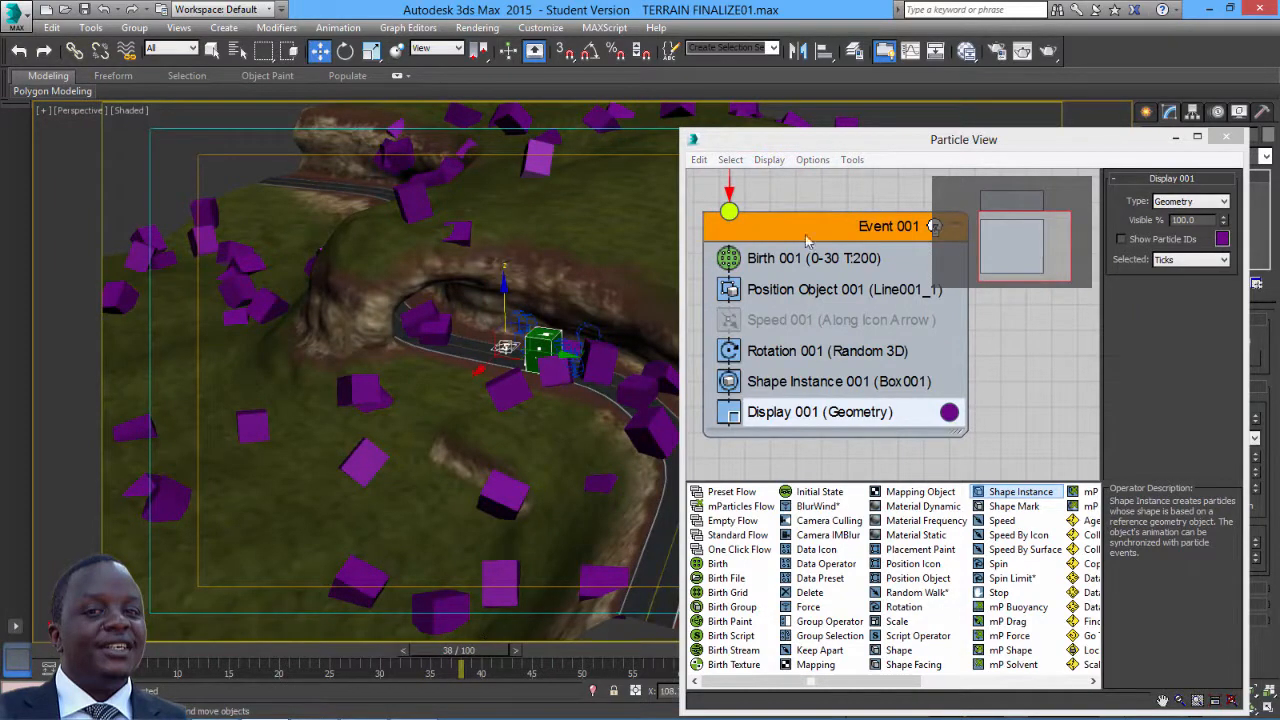
- Orient the Rotation operator to World Space, restricting divergence to the Z axis with X 0, Y 0, Z 1 and a divergence of 71
drag(855, 145, 732, 124)
click(700, 334)
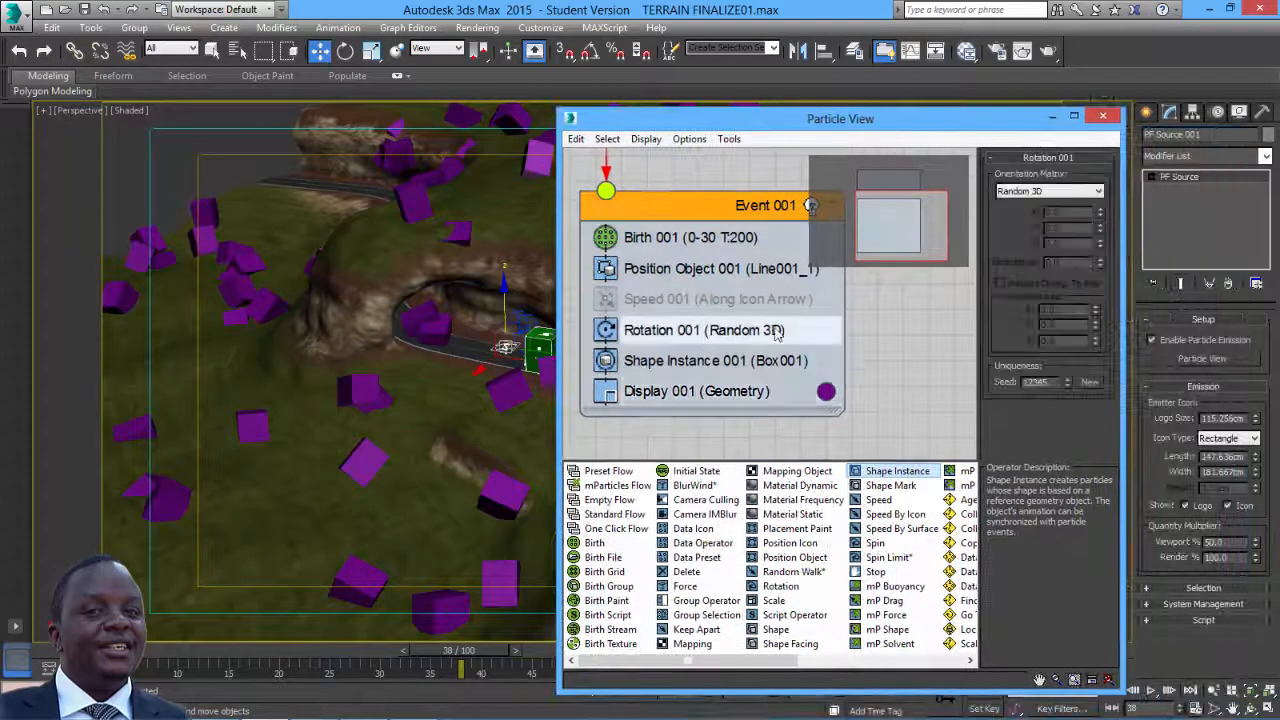
click(1040, 191)
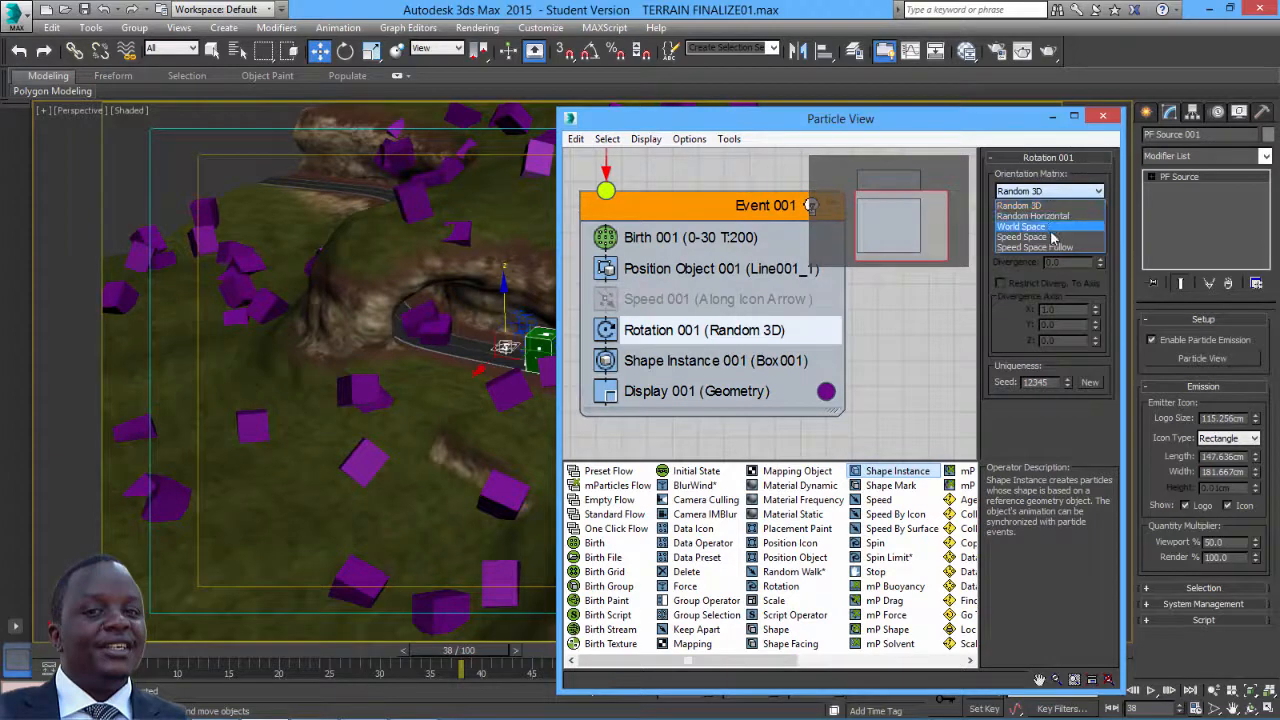
click(1030, 226)
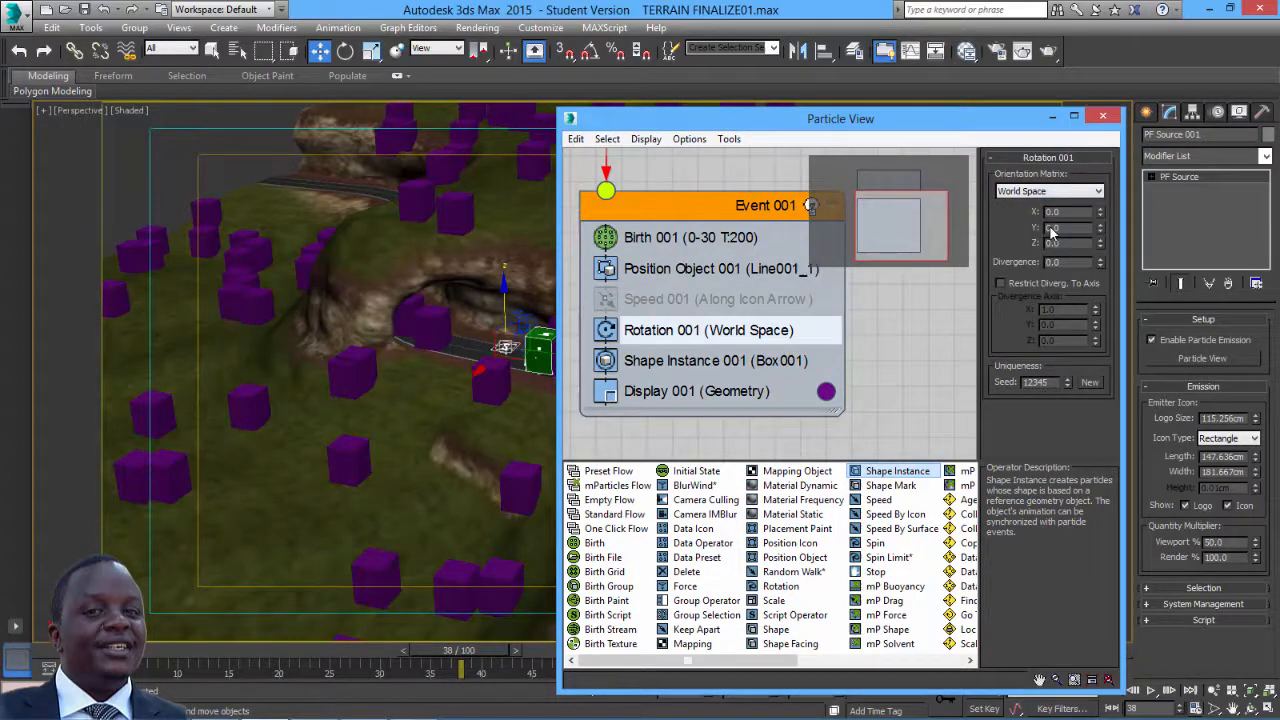
click(1001, 283)
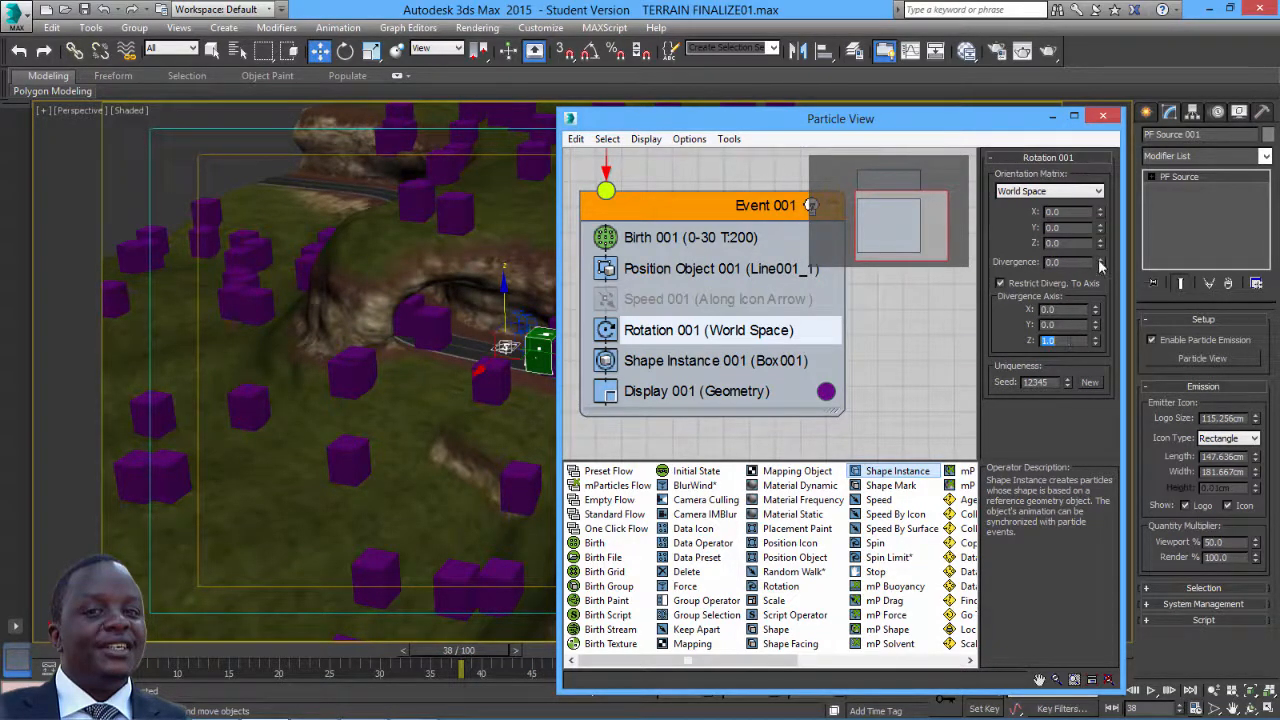
drag(1099, 261, 1102, 146)
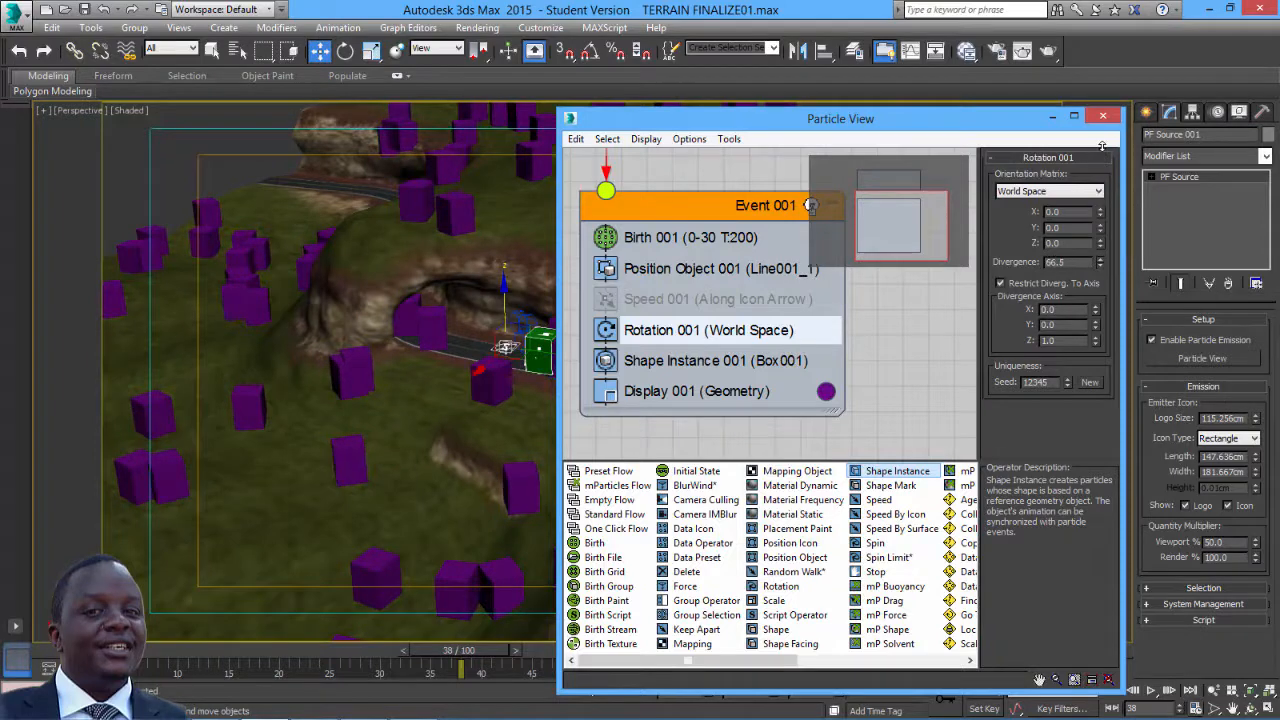
mouse_move(866, 122)
mouse_down()
mouse_move(895, 135)
mouse_move(884, 124)
mouse_up()
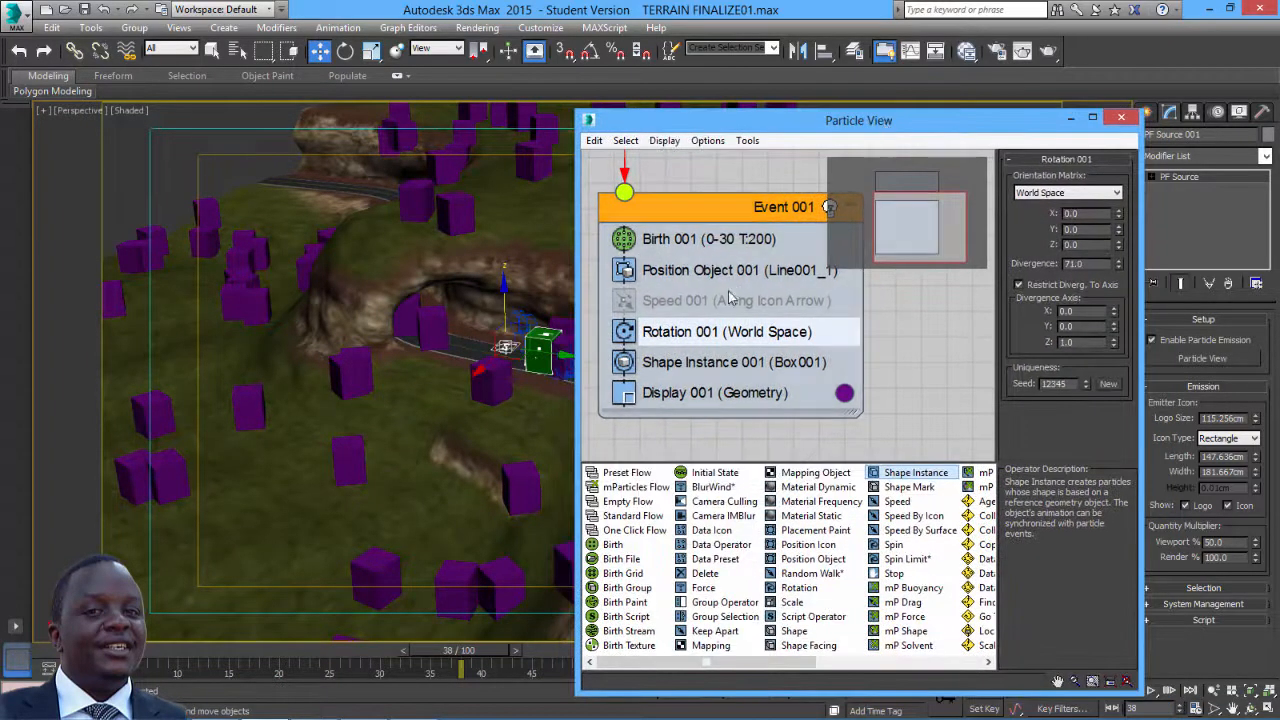
- Try a particle amount of 1000 in the Birth operator, settle on 800, and check the box density across the terrain
click(723, 365)
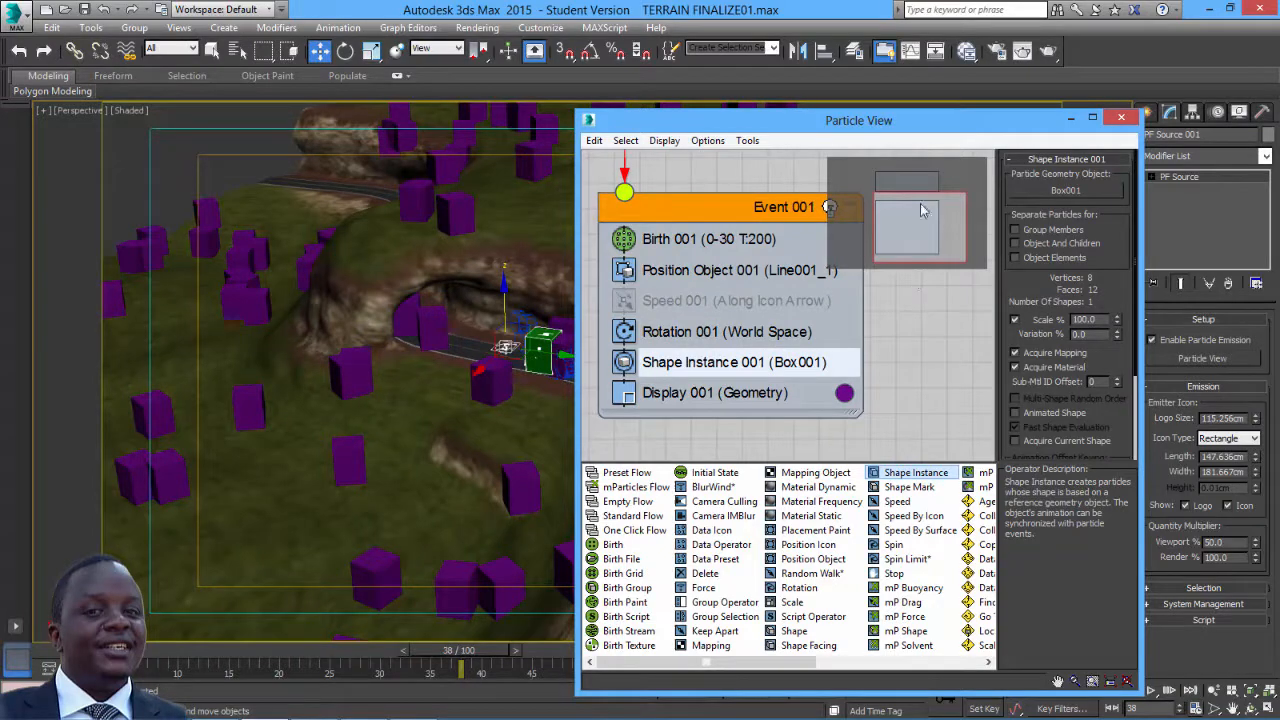
drag(840, 124, 816, 164)
click(693, 287)
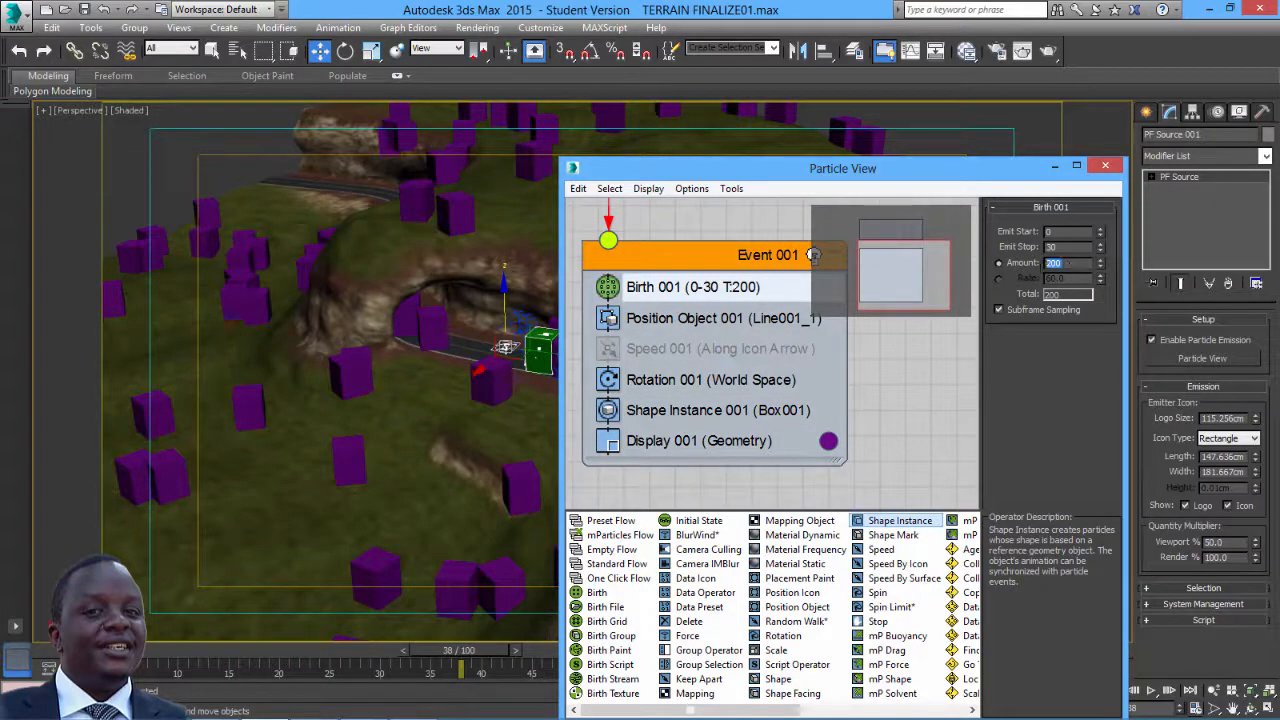
text(1000)
key(Return)
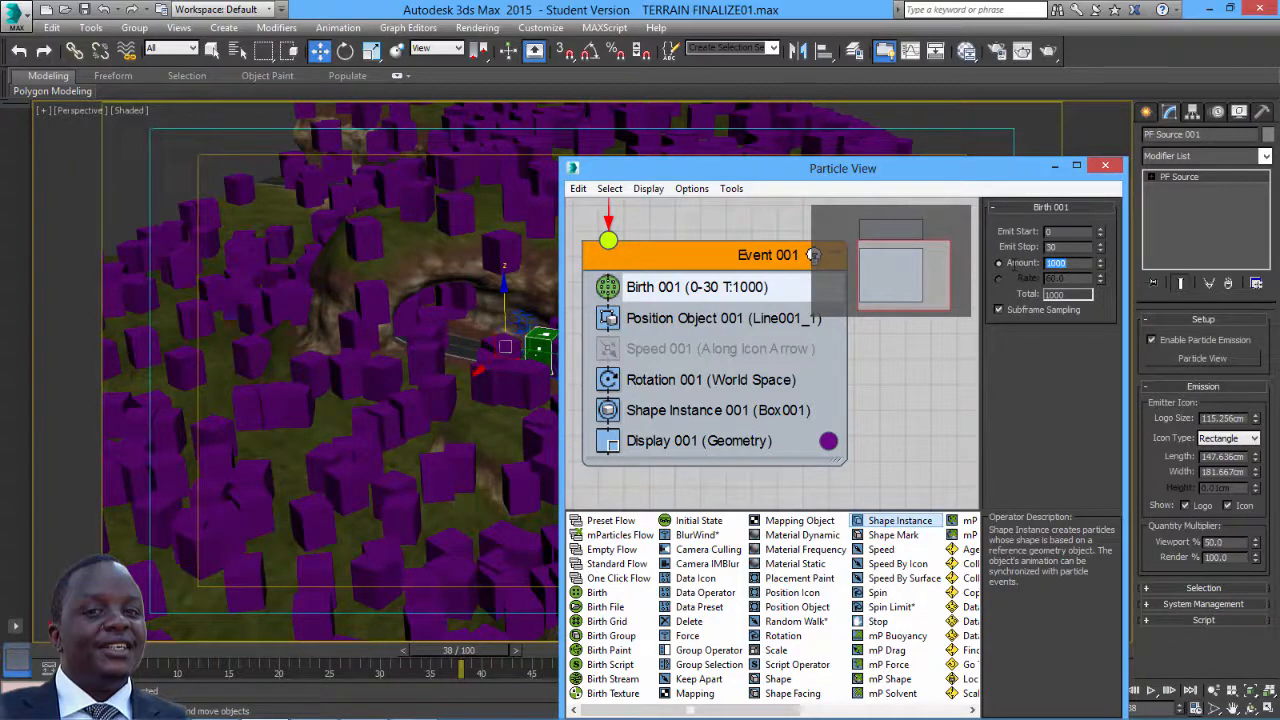
key(Return)
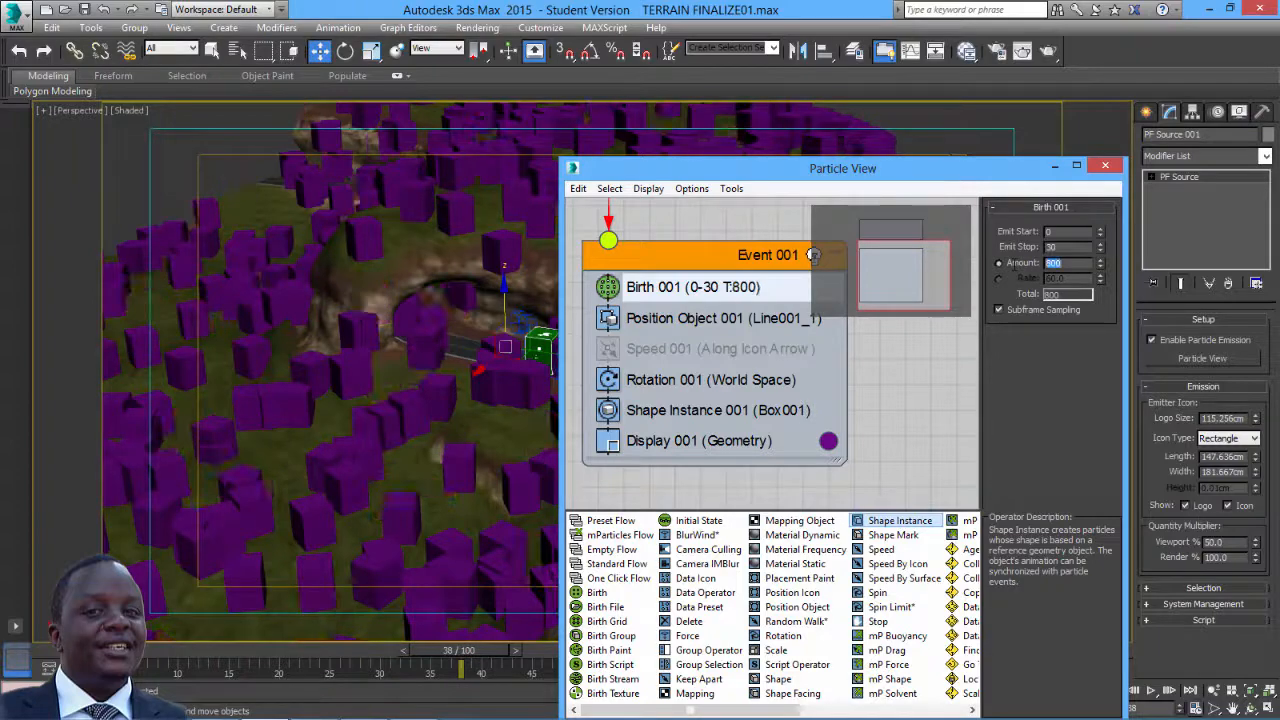
drag(756, 169, 948, 310)
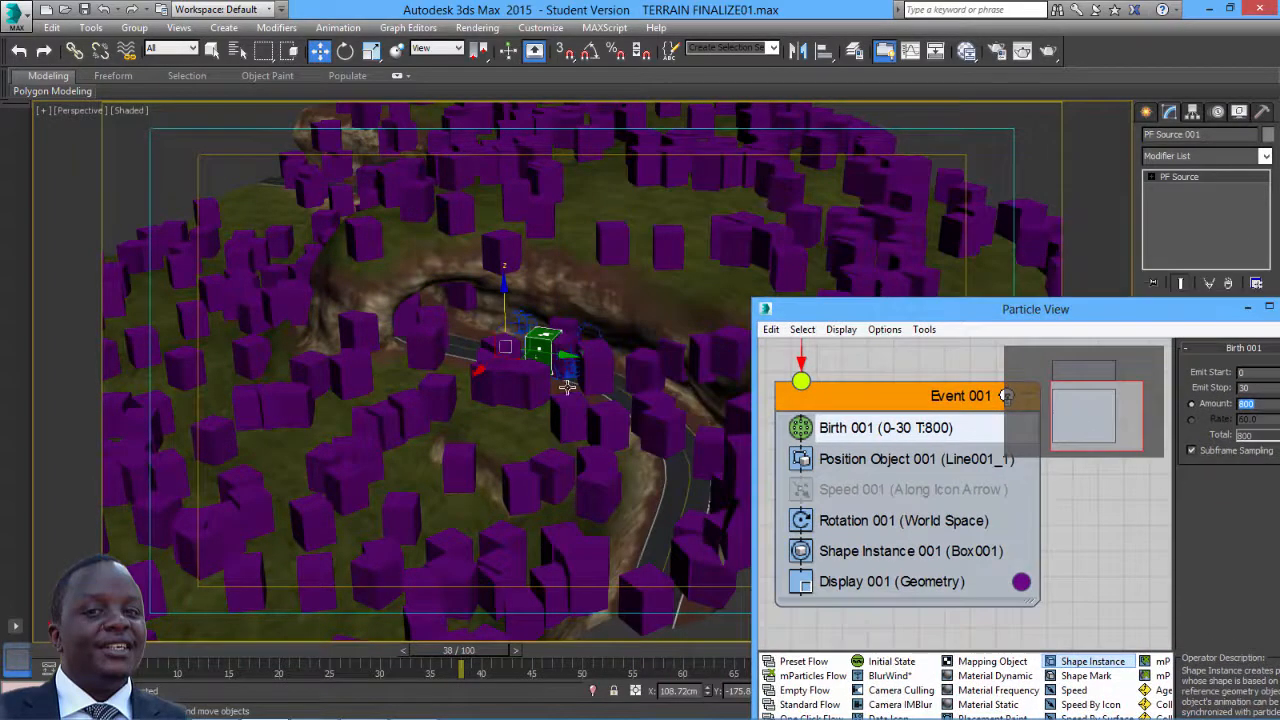
middle_drag(567, 386, 634, 338)
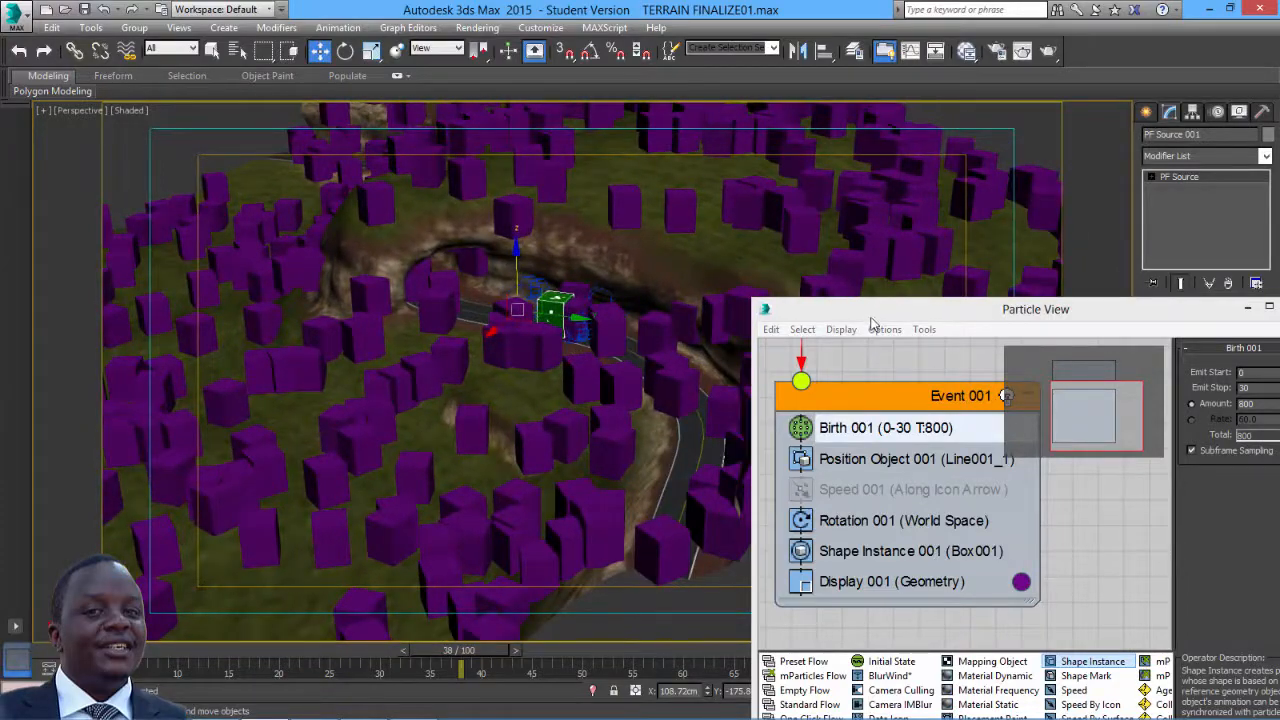
drag(872, 309, 871, 215)
scroll(485, 289, down, 8)
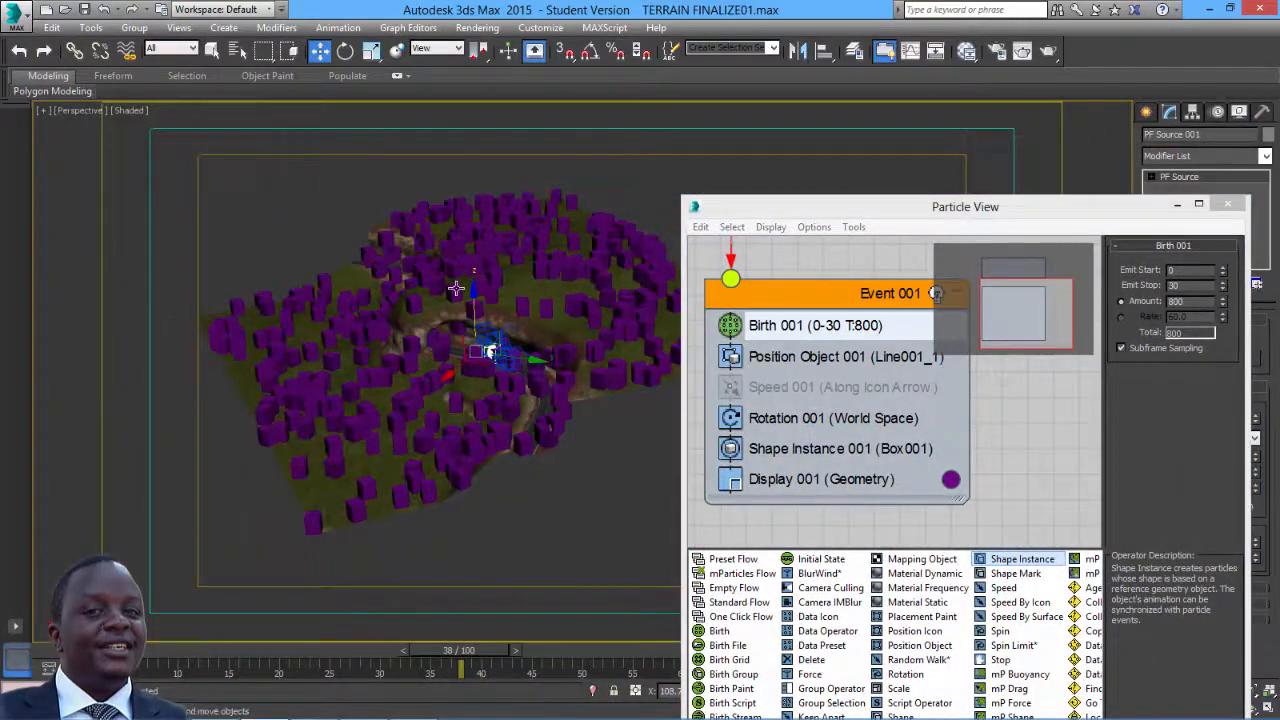
- Enable Density By Material in the Position Object operator, using Grayscale and the sub-material with Mtl ID 2
drag(866, 216, 815, 182)
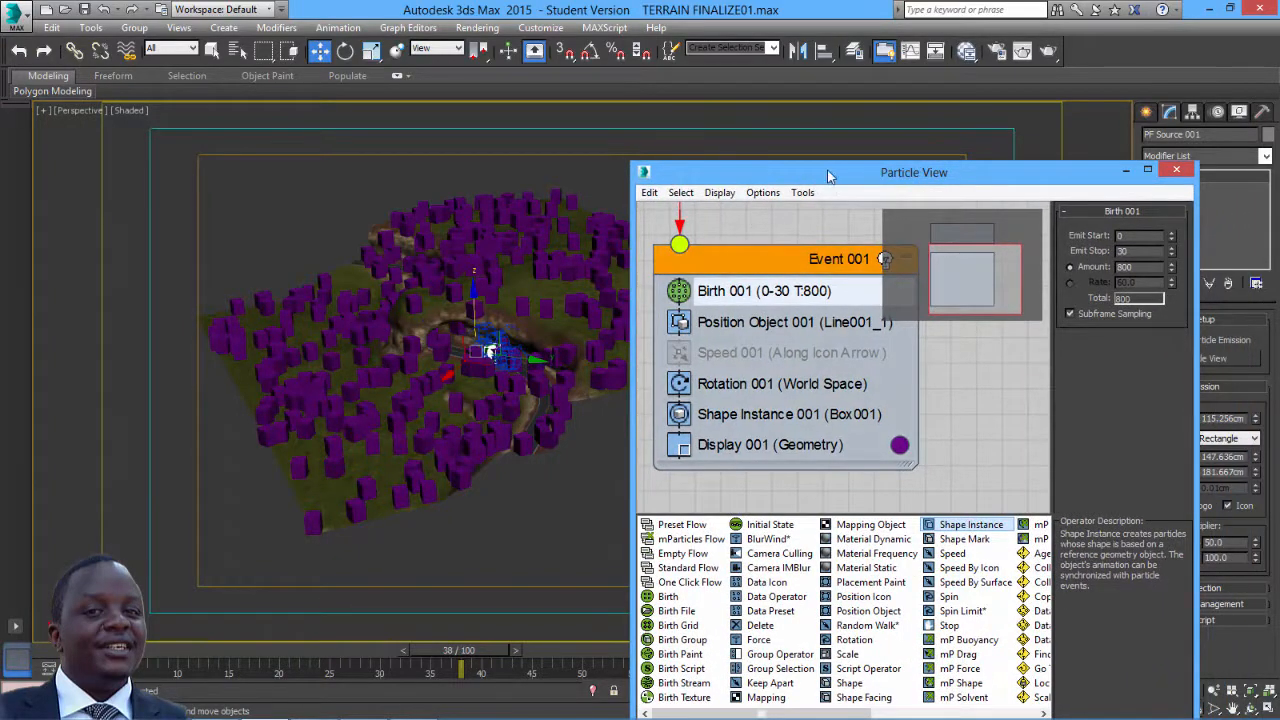
drag(833, 176, 607, 128)
click(560, 268)
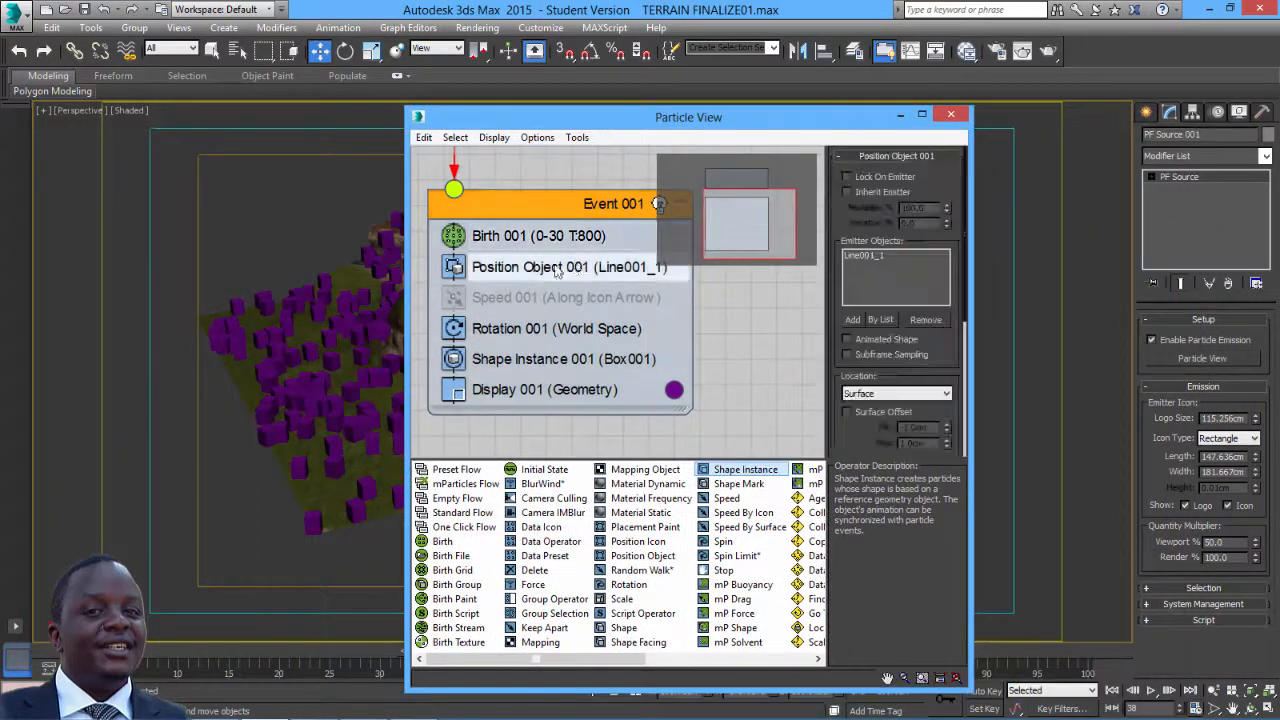
scroll(872, 425, down, 3)
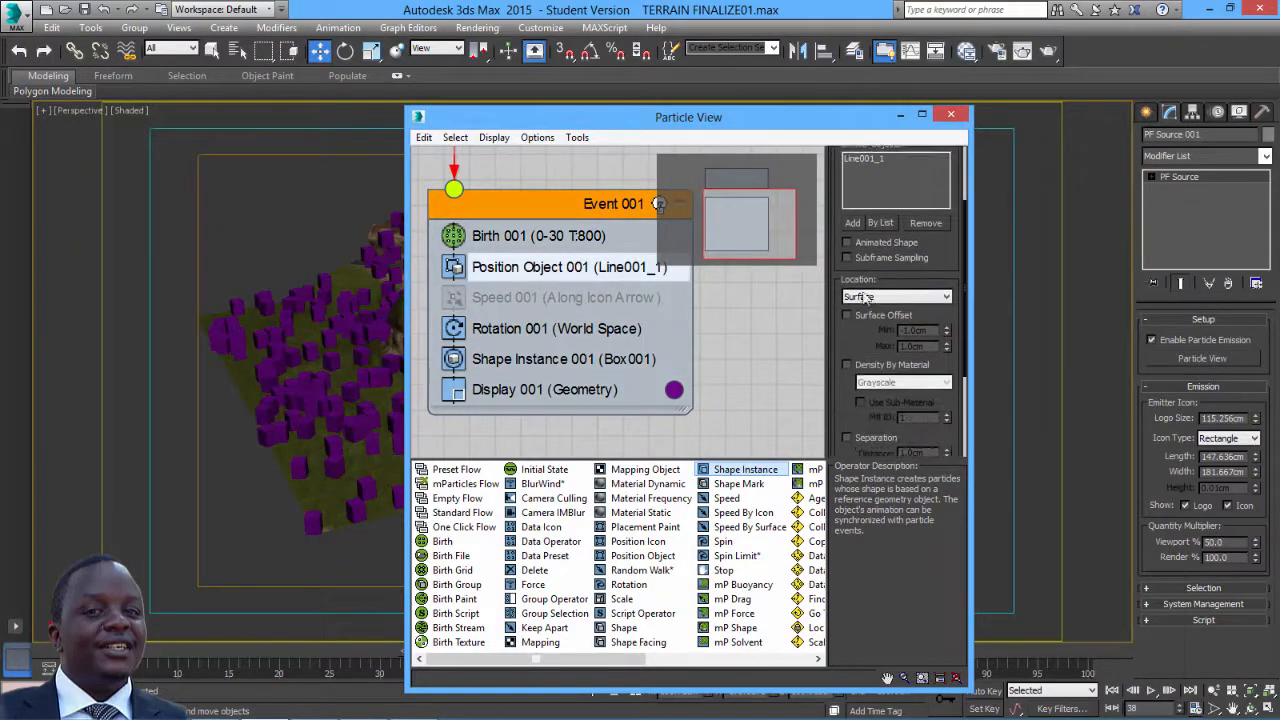
click(860, 366)
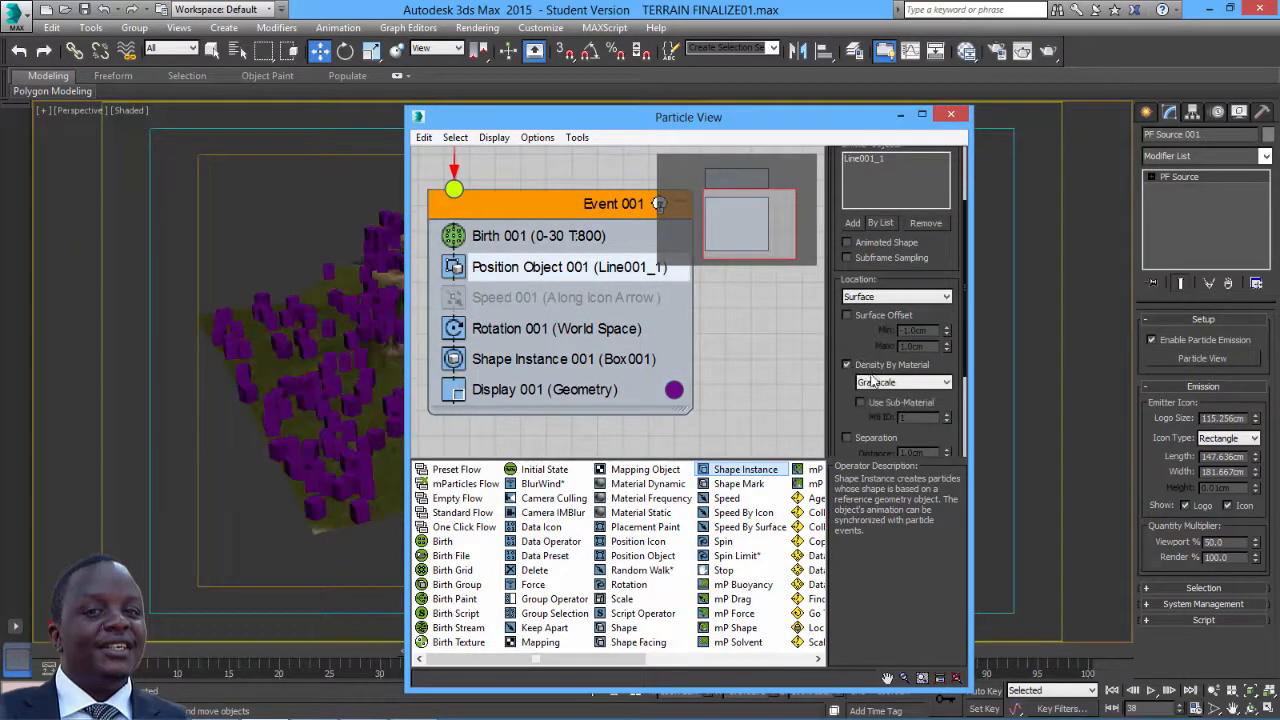
drag(849, 399, 865, 329)
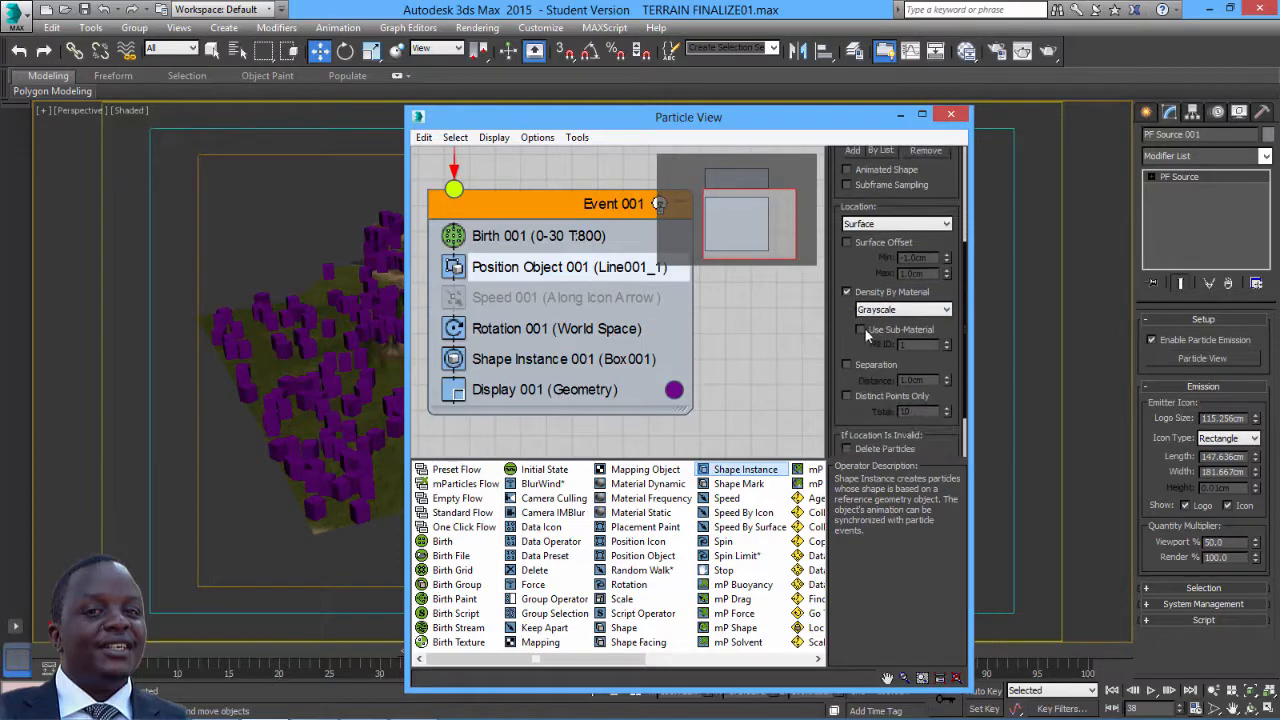
click(862, 329)
click(947, 341)
drag(687, 120, 904, 150)
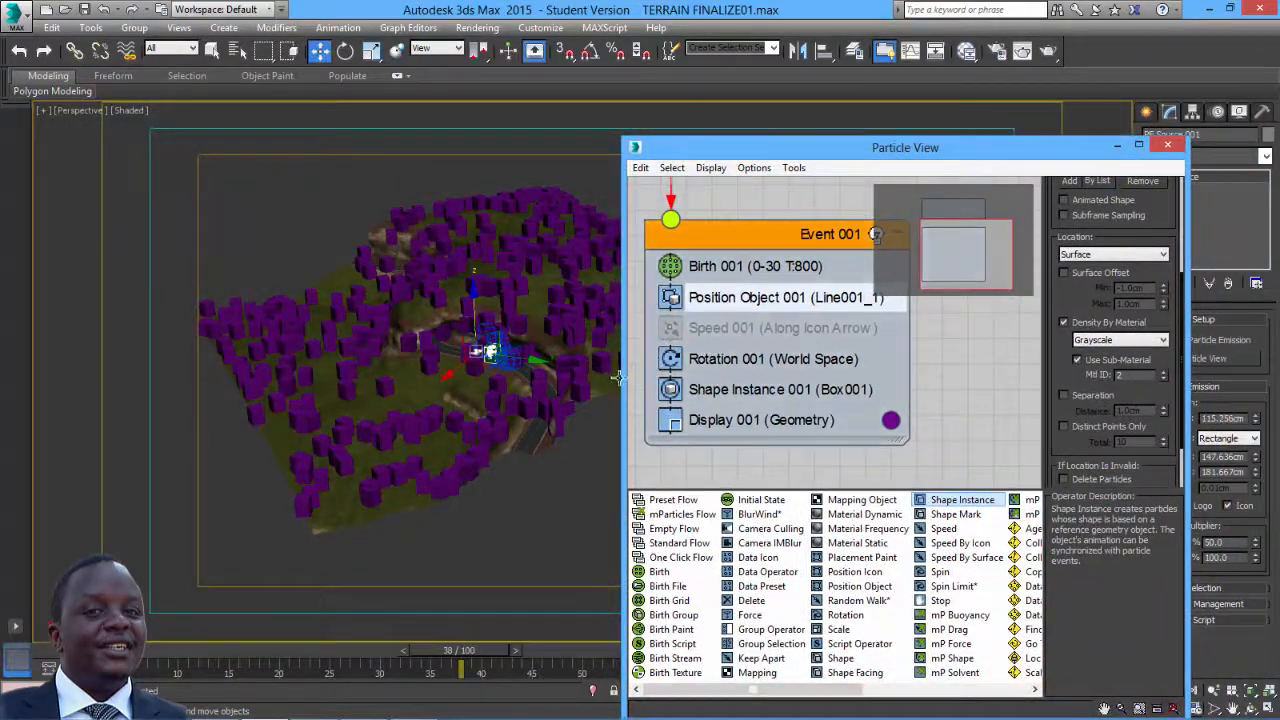
- Examine the terrain's Multi/Sub-Object material in the Slate Material Editor to see which sub-material uses each ID
key(m)
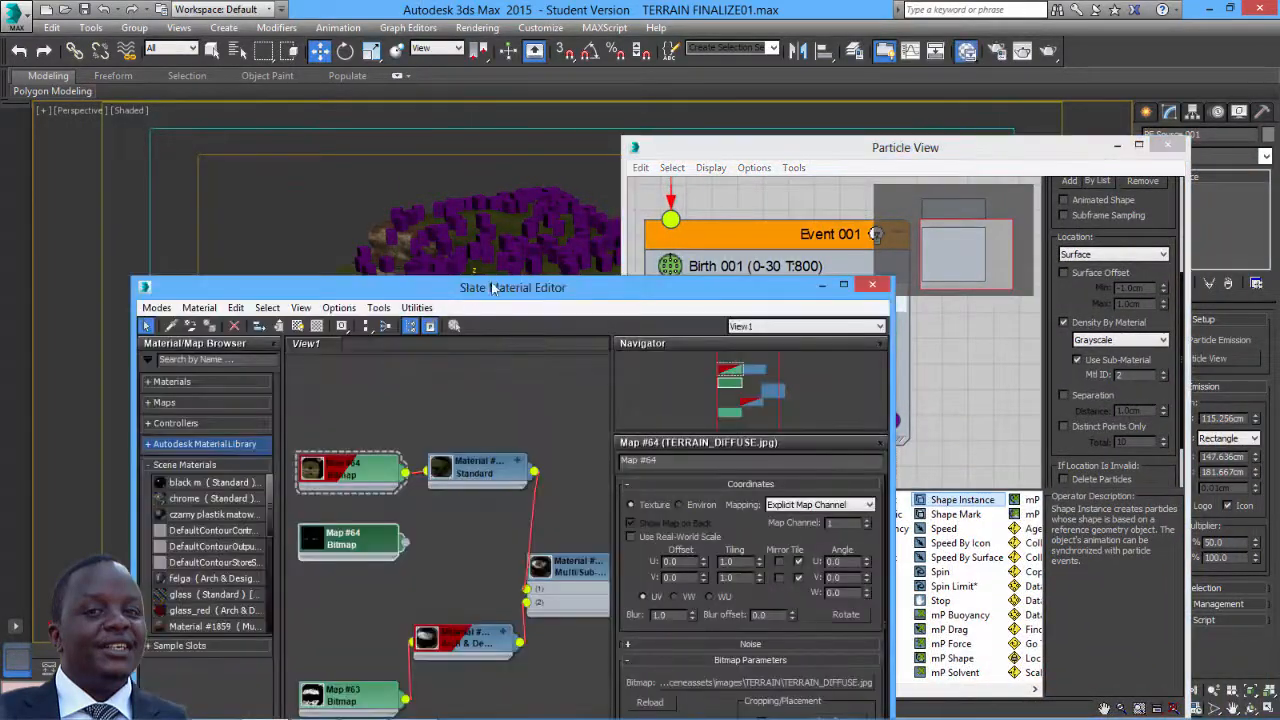
drag(492, 288, 506, 85)
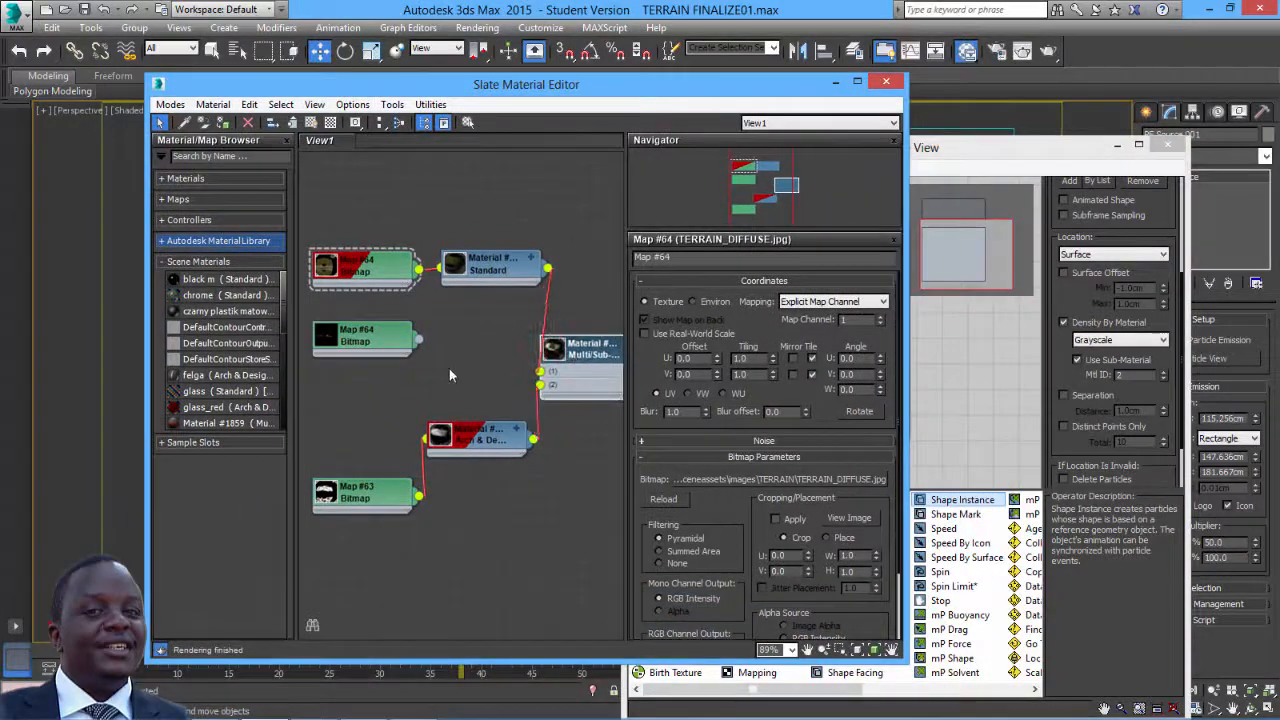
scroll(449, 375, up, 5)
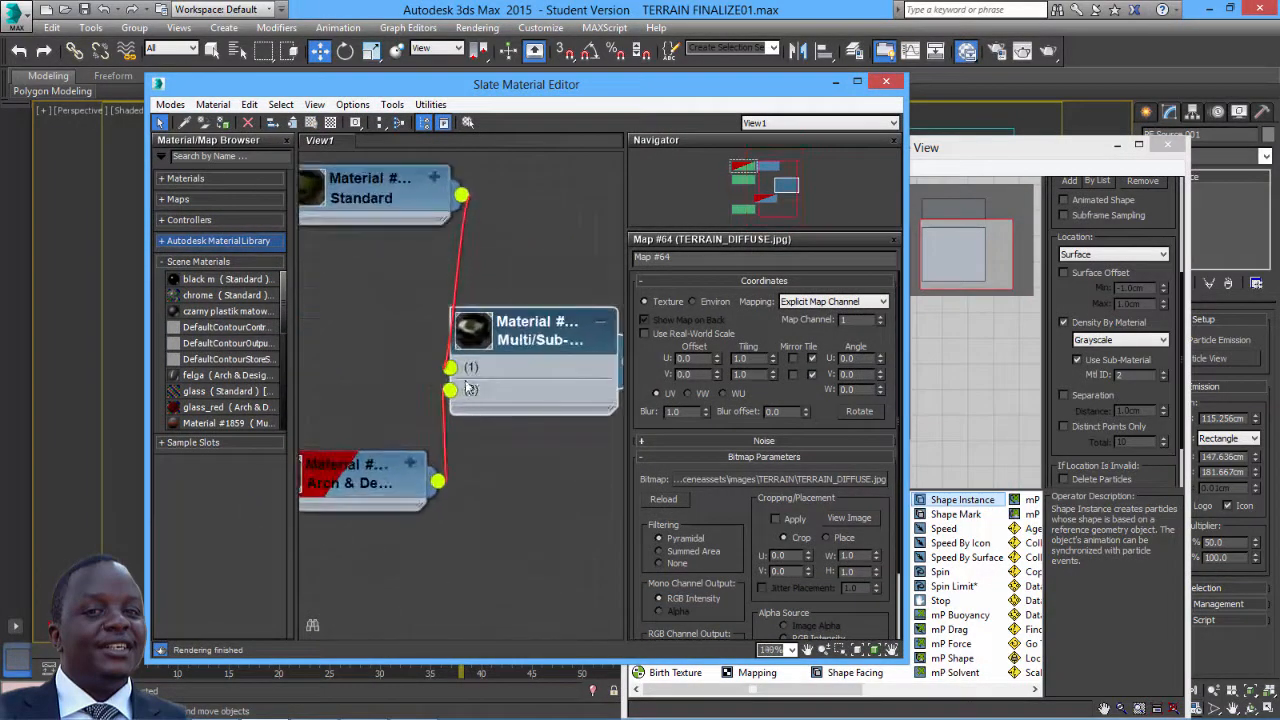
middle_drag(372, 405, 515, 329)
scroll(515, 329, down, 1)
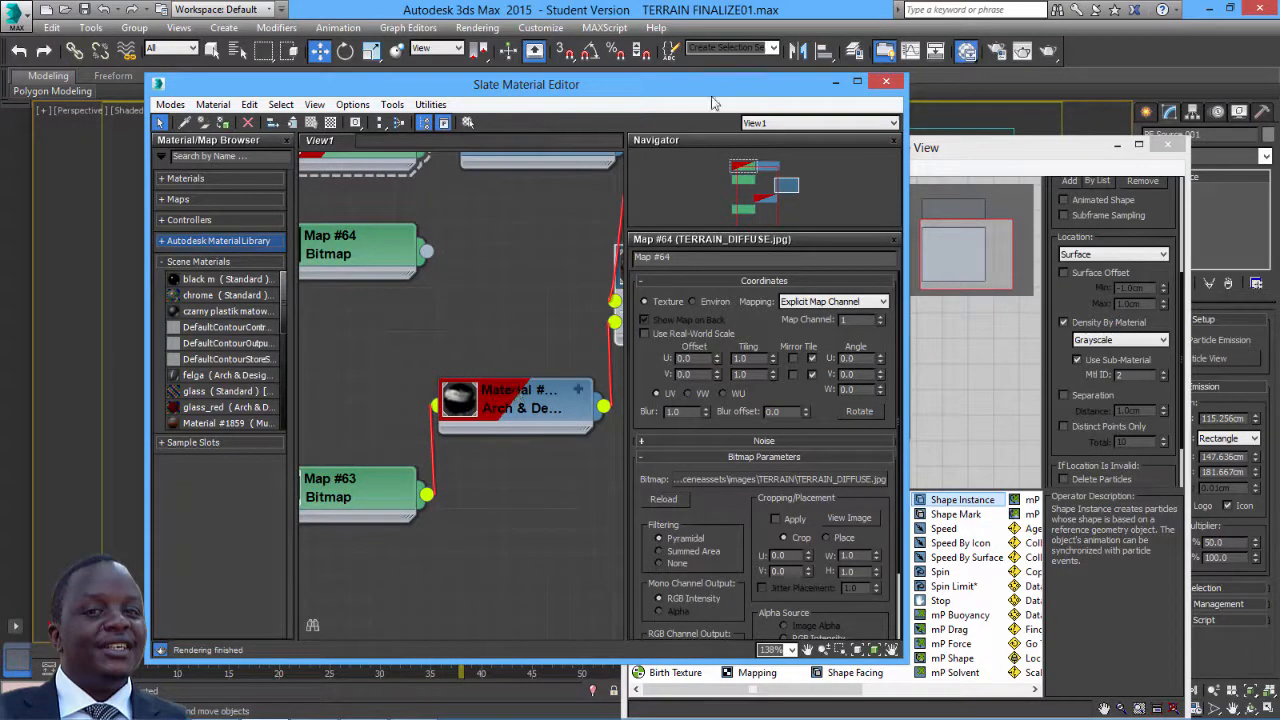
drag(713, 103, 622, 144)
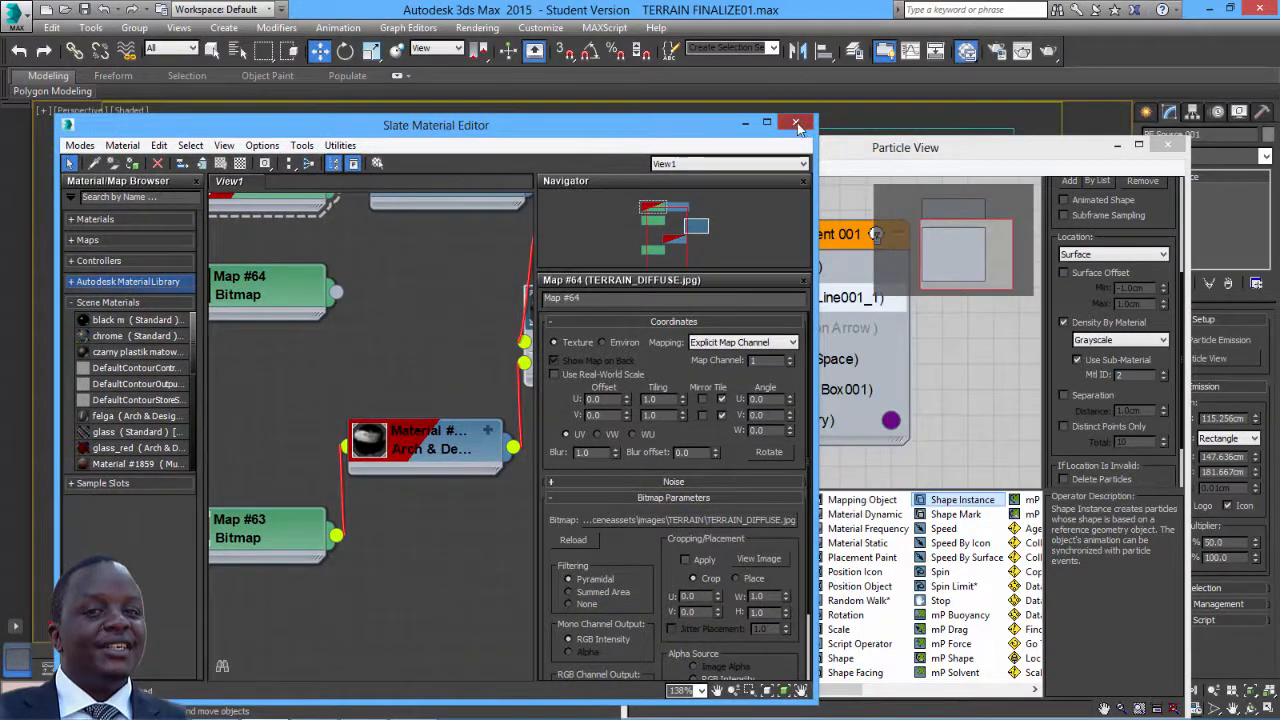
click(795, 122)
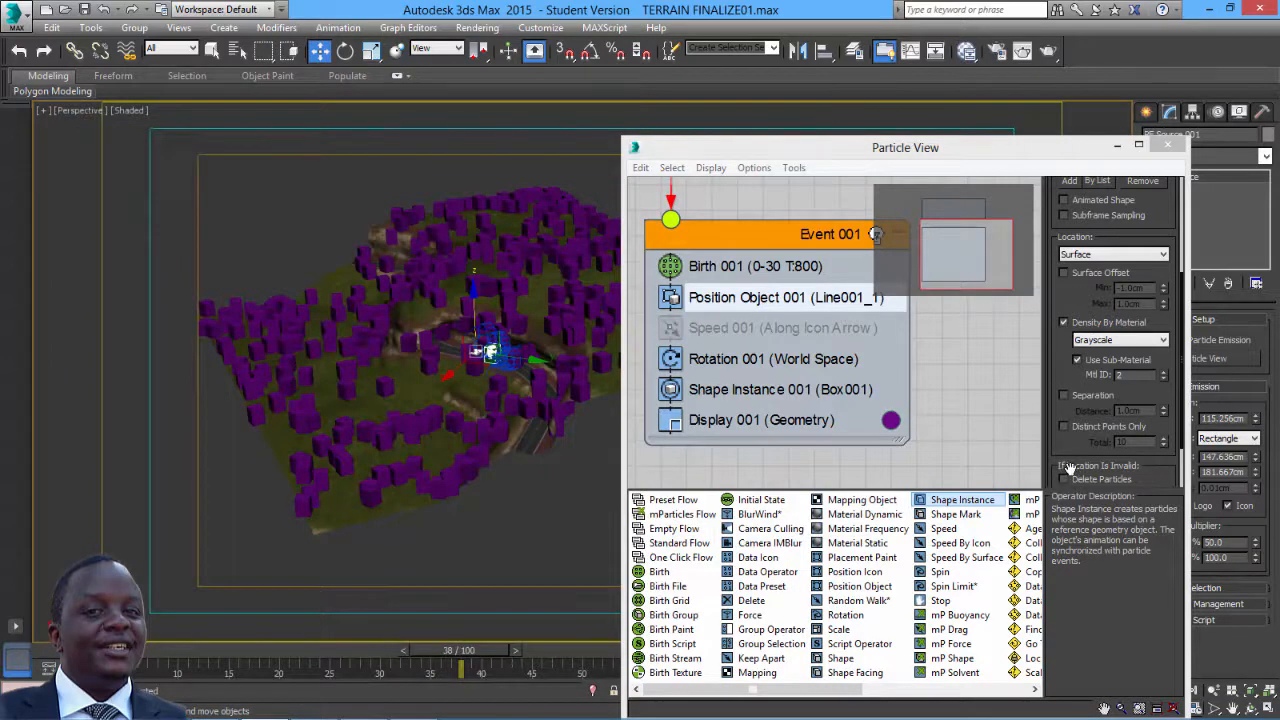
- Enable Delete Particles for invalid locations in the Position Object operator and advance the animation to frame 35
scroll(1069, 447, down, 2)
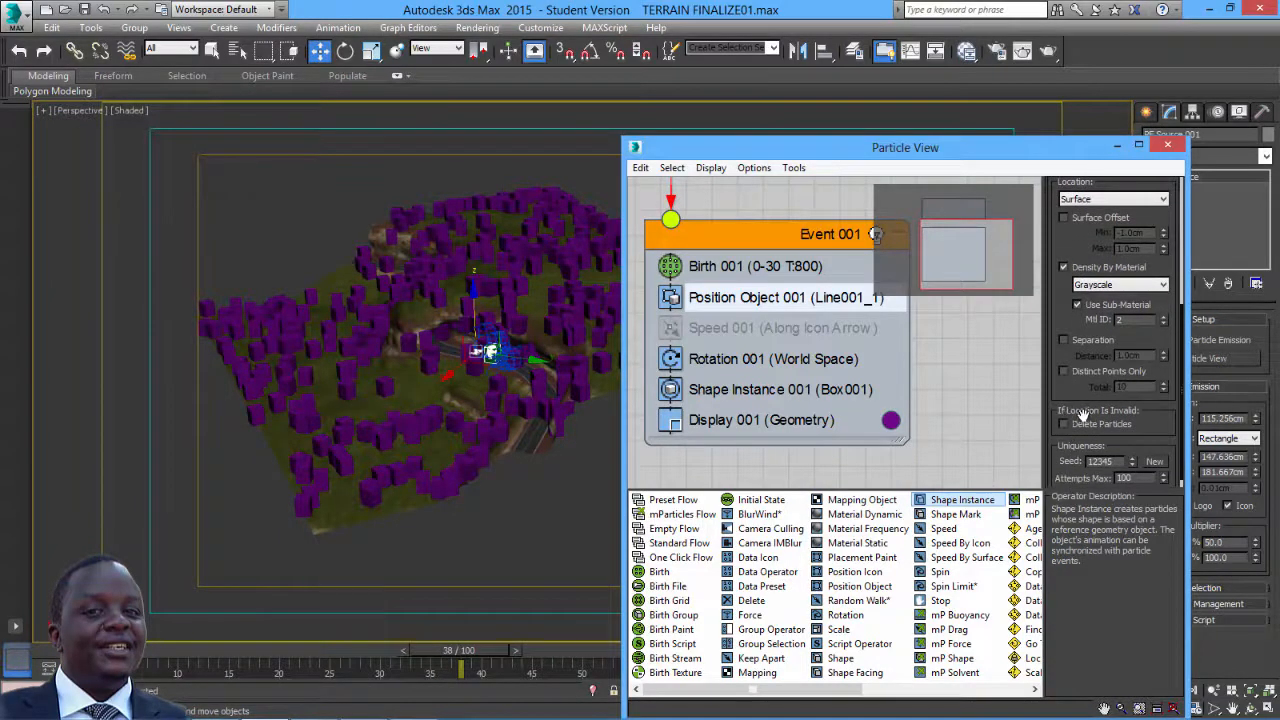
click(1064, 424)
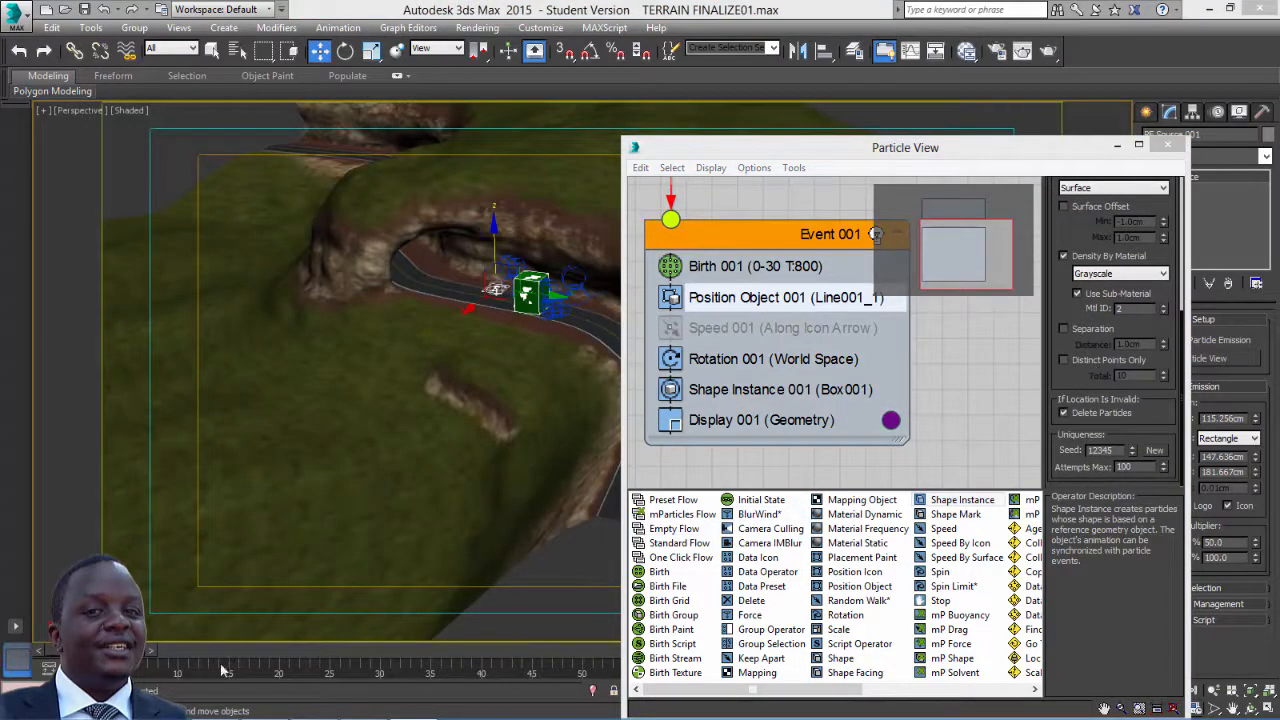
drag(122, 650, 466, 698)
key(w)
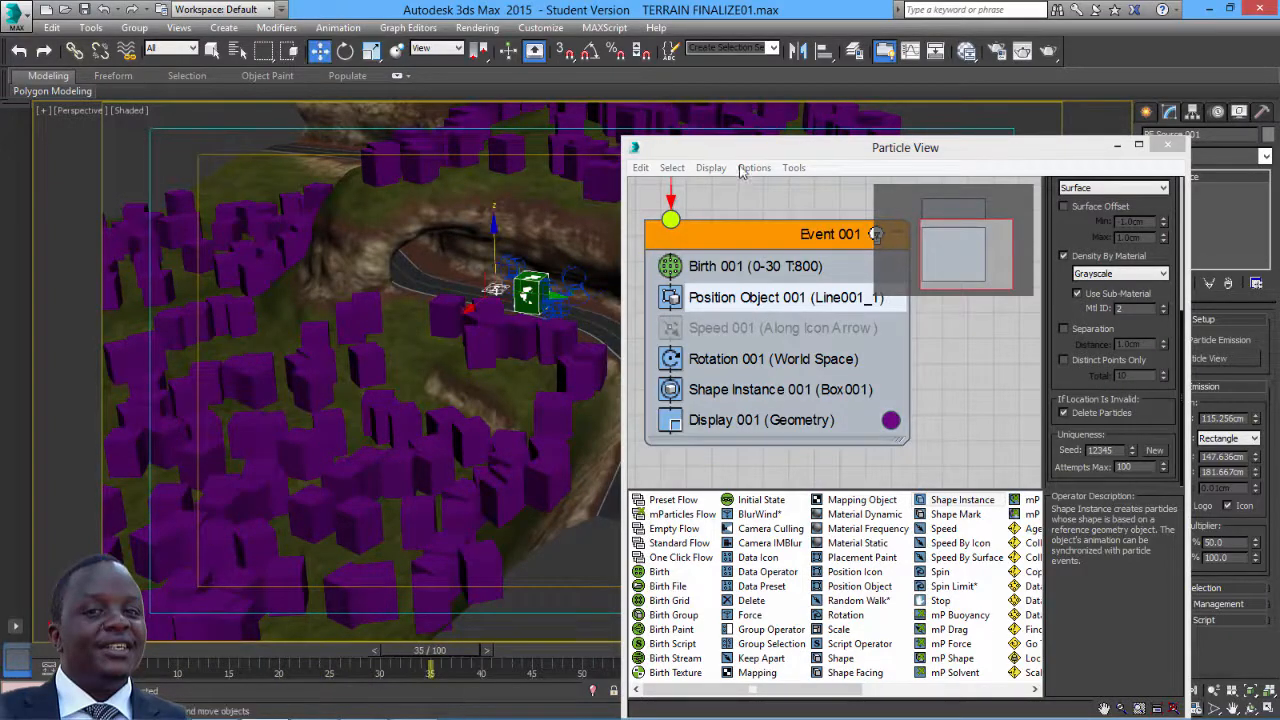
- Examine how the boxes are distributed around the road and cliffs, and close Particle View
drag(745, 151, 877, 407)
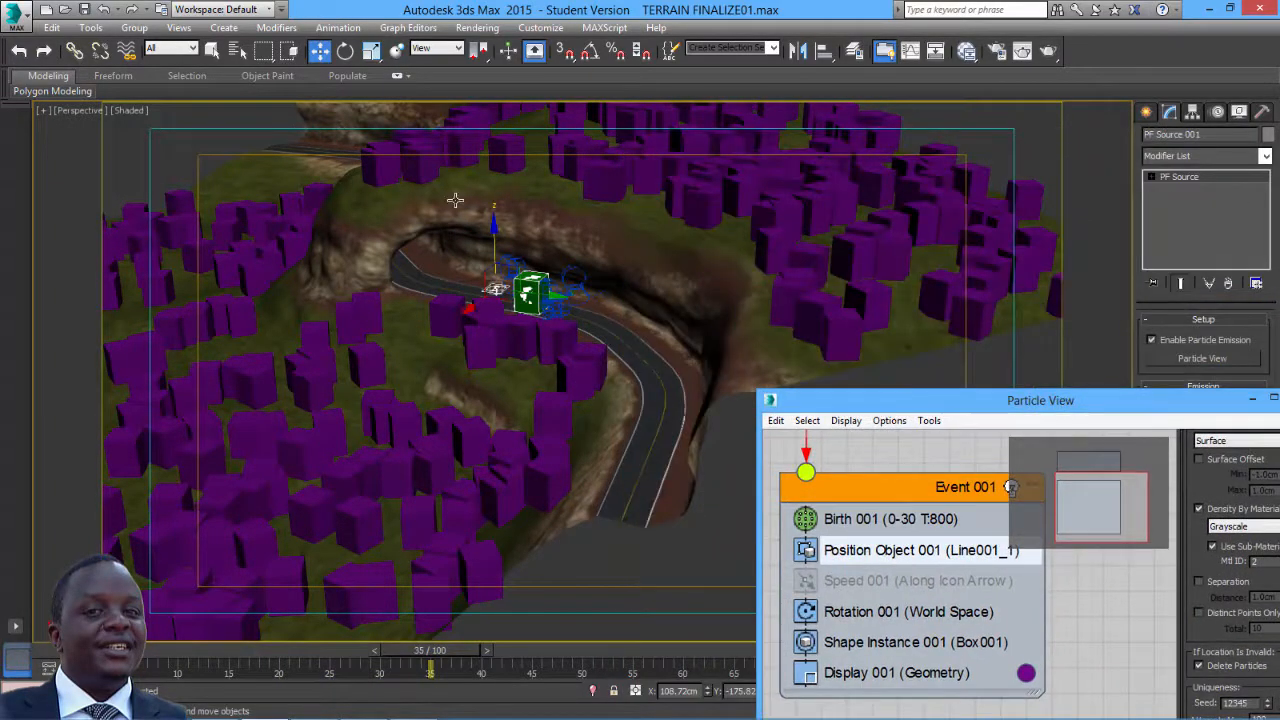
alt+middle_drag(431, 189, 471, 180)
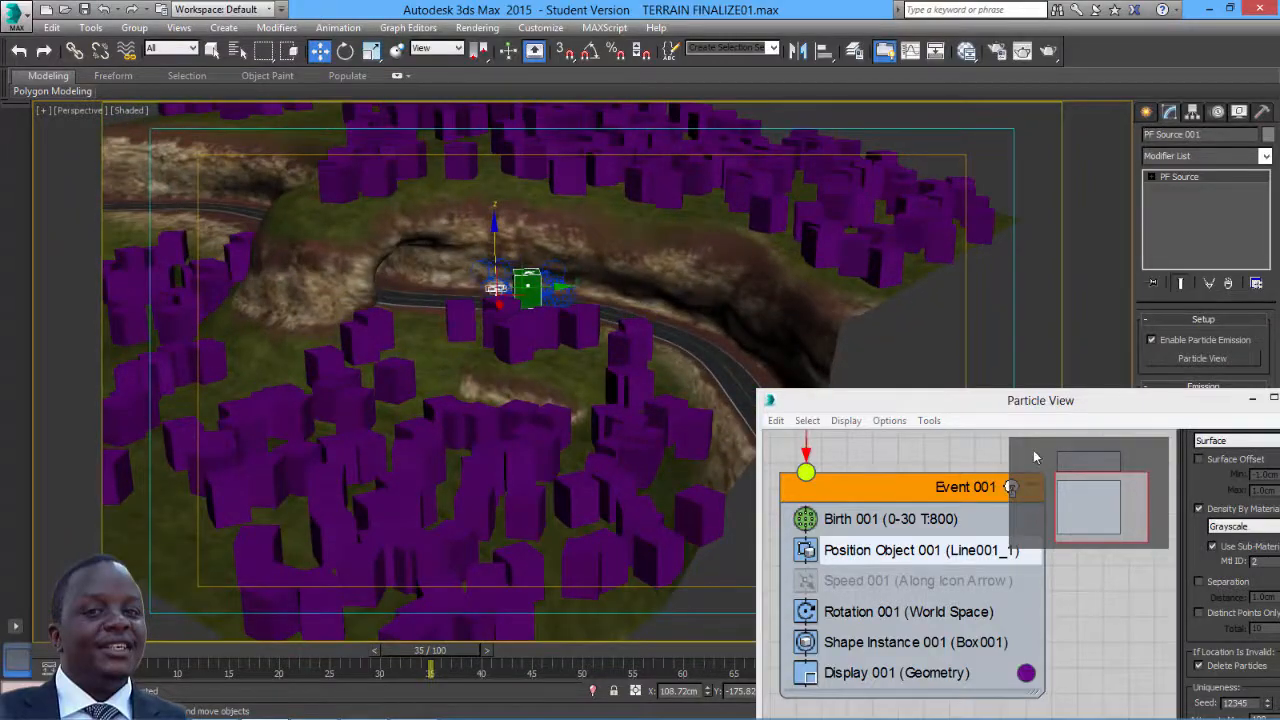
drag(983, 412, 801, 350)
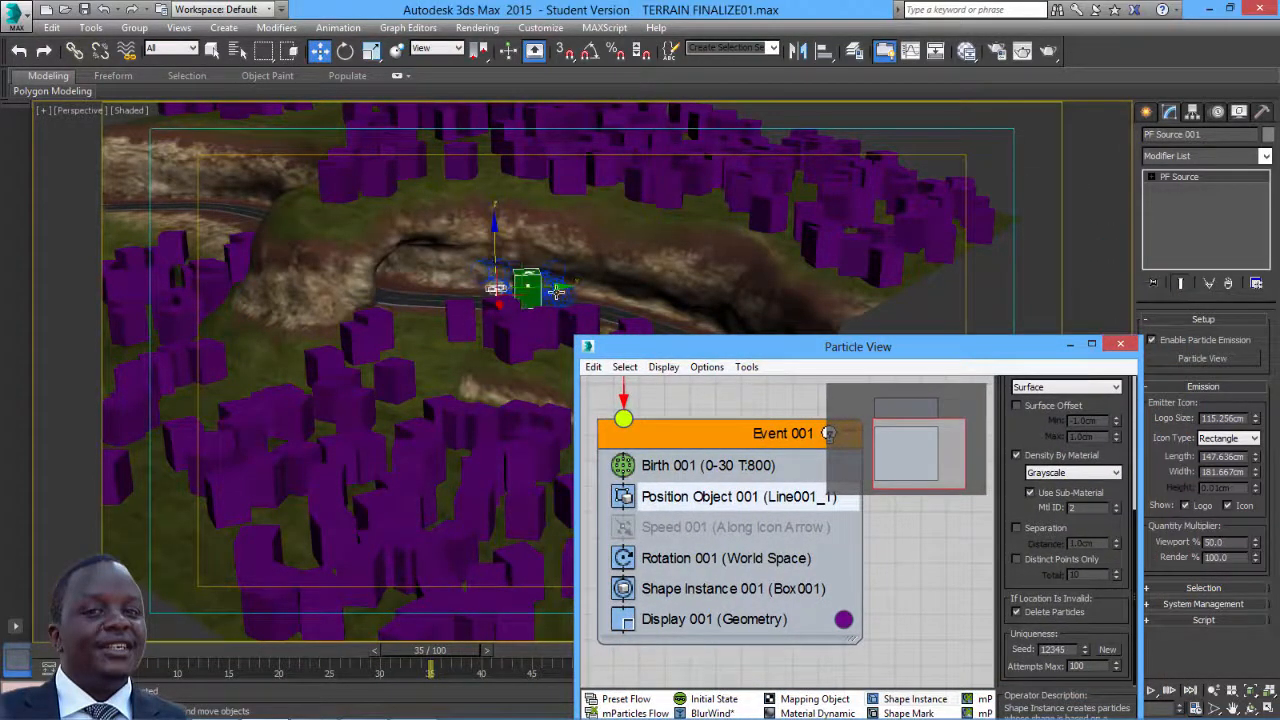
scroll(557, 291, up, 5)
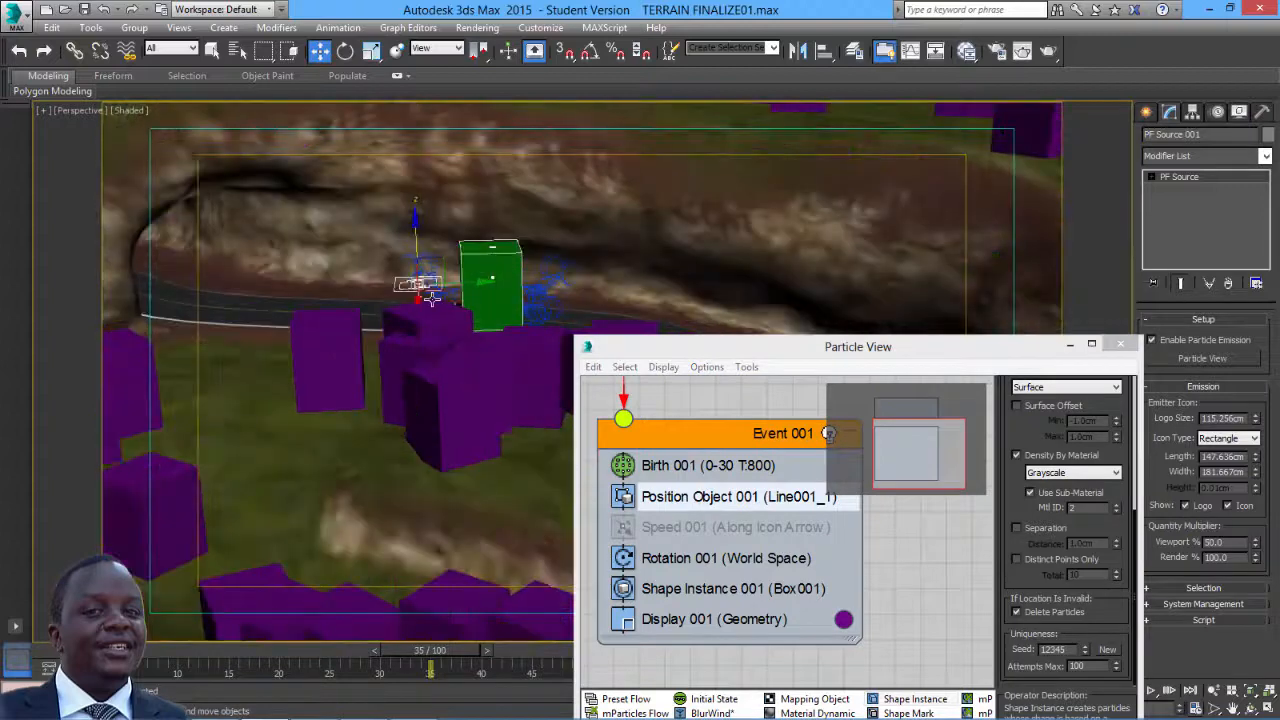
middle_drag(577, 299, 604, 293)
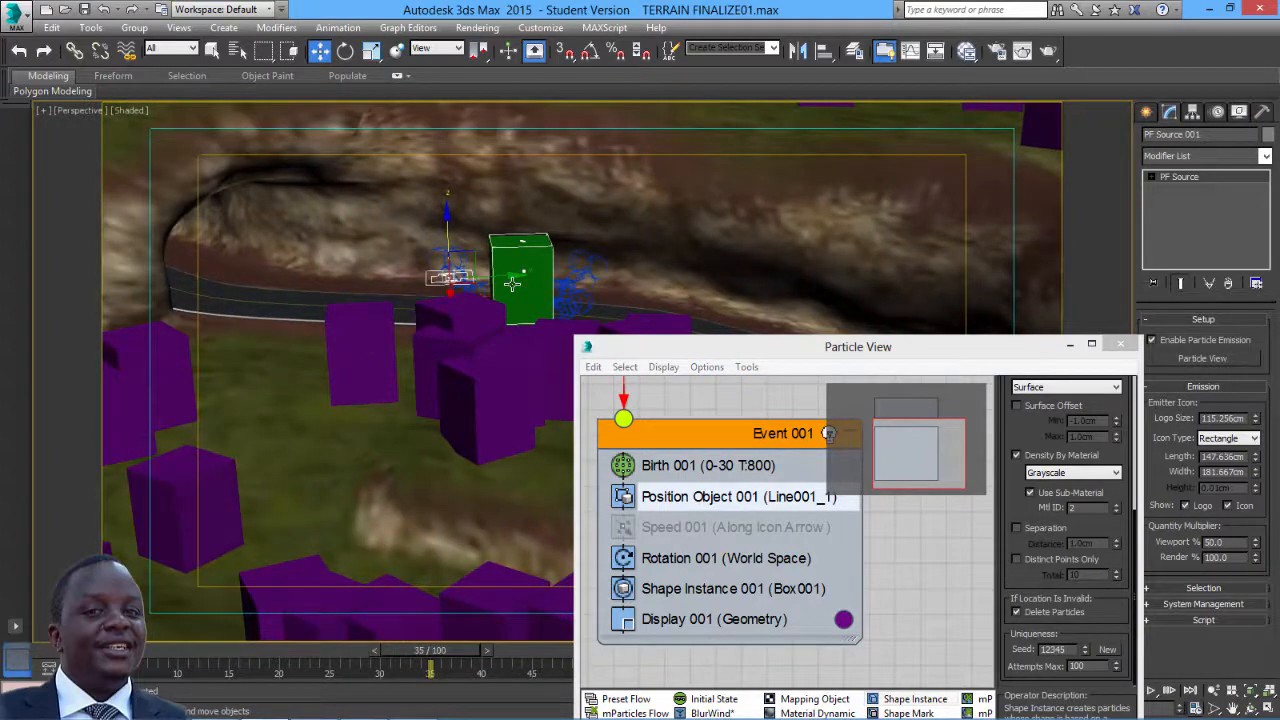
scroll(511, 284, down, 8)
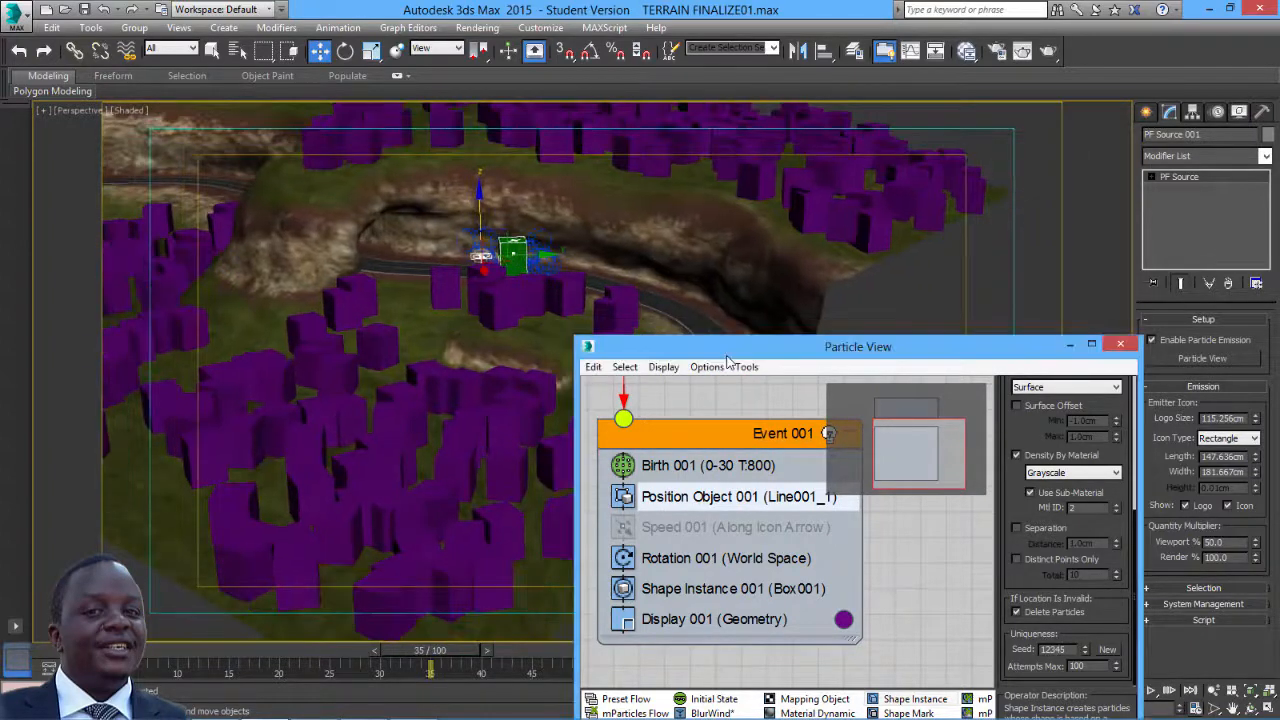
drag(720, 346, 633, 229)
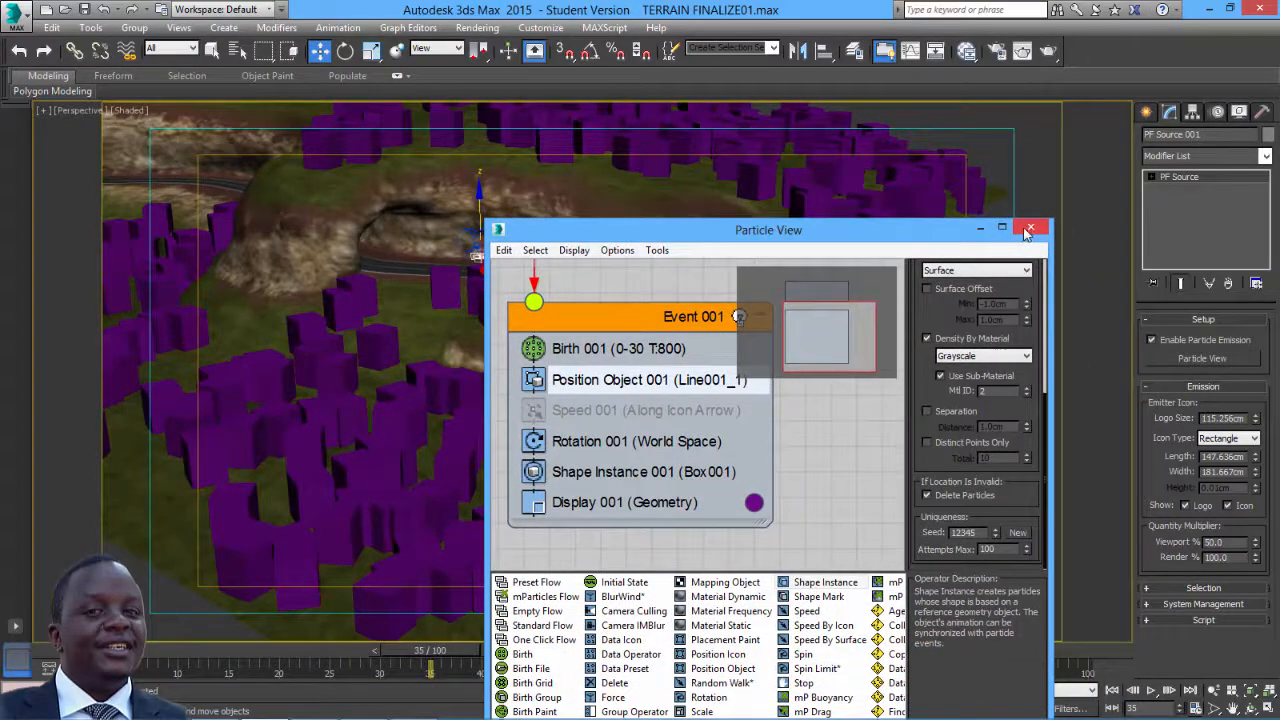
click(1029, 230)
- Move the green Box001 off the tree toward the roadside and hide it
scroll(718, 403, up, 3)
scroll(536, 288, up, 6)
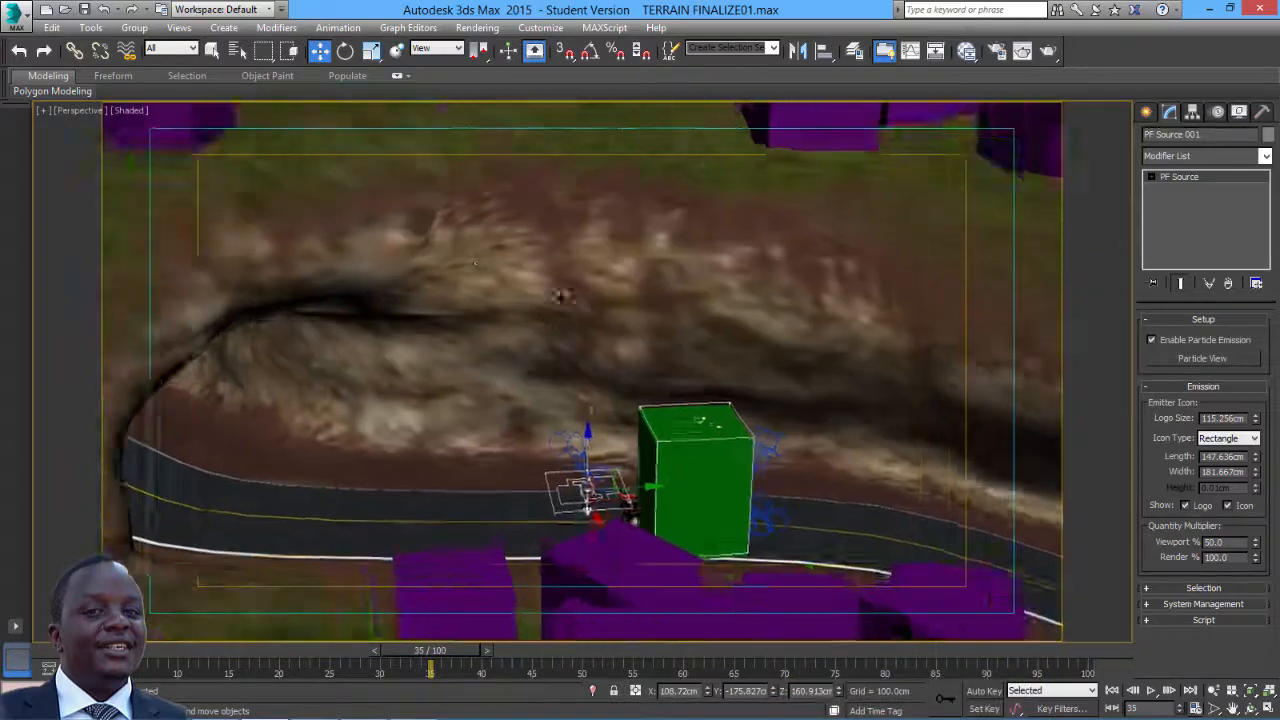
middle_drag(605, 432, 577, 295)
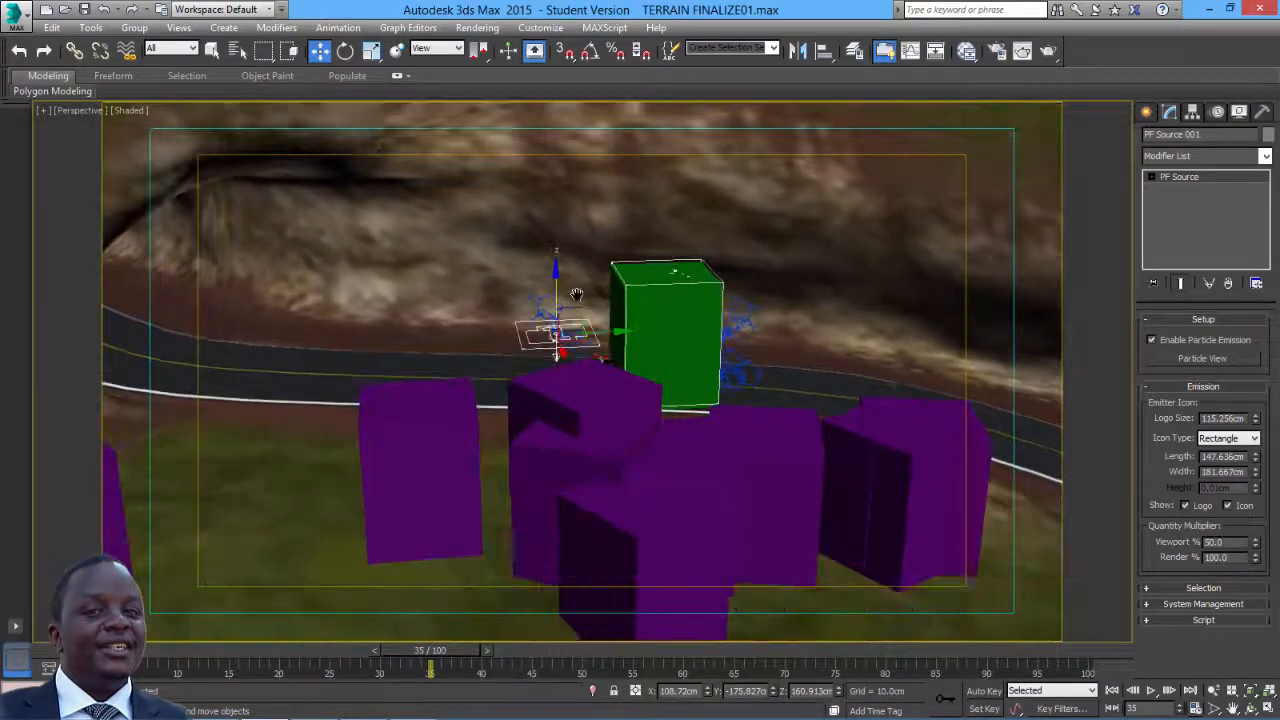
click(1250, 707)
drag(530, 360, 560, 440)
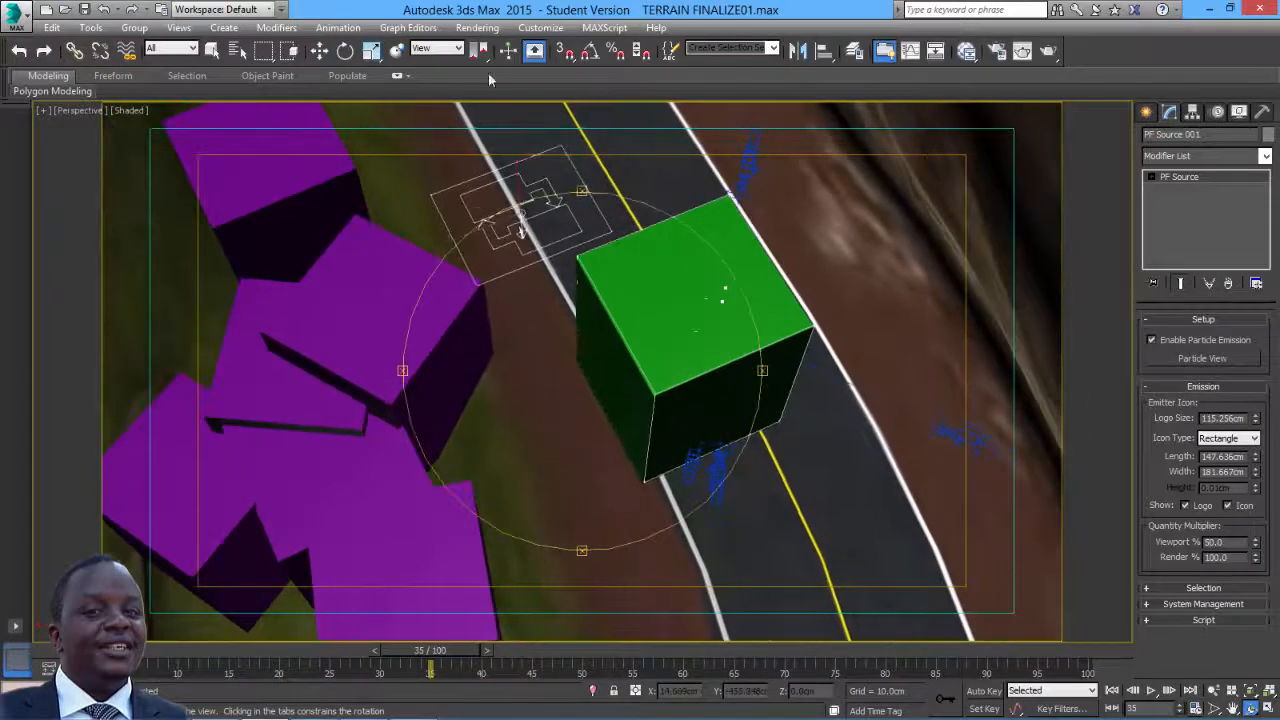
click(321, 51)
click(656, 278)
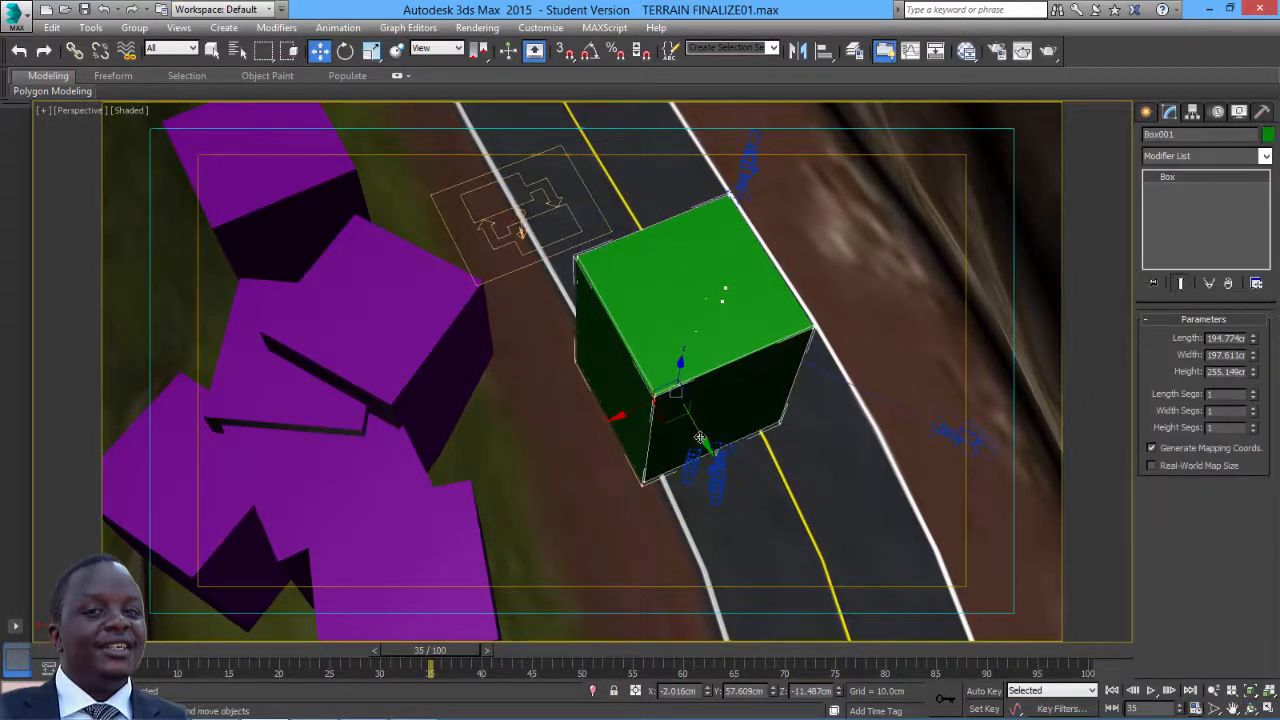
drag(700, 438, 581, 585)
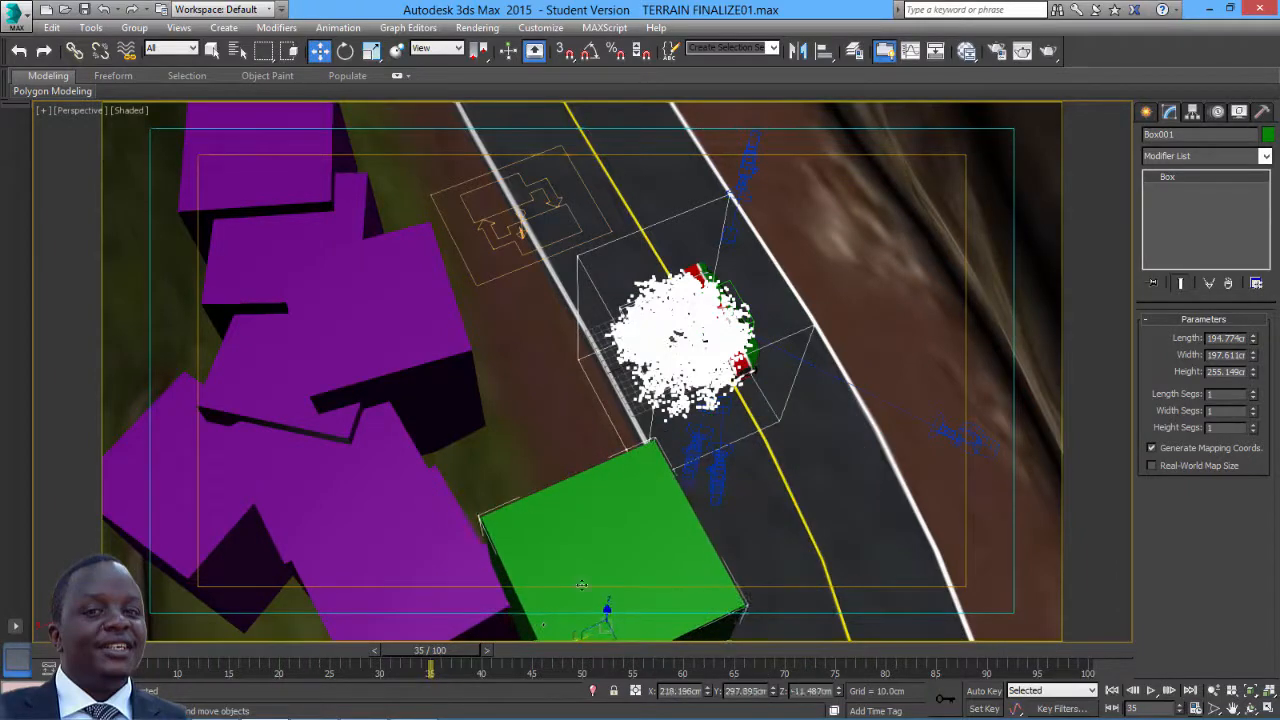
right_click(560, 513)
click(590, 468)
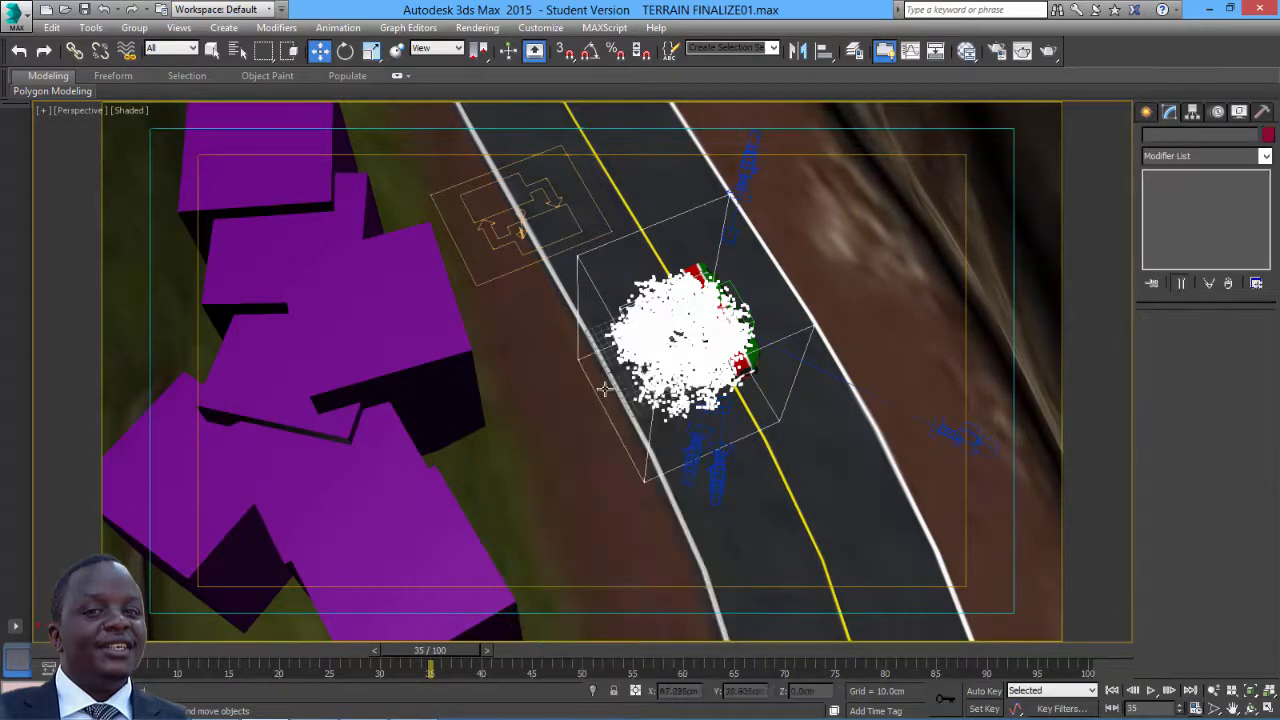
- Open the PF2PXY converter and enable creating a new layer named TREES for the instanced objects
middle_drag(702, 436, 724, 479)
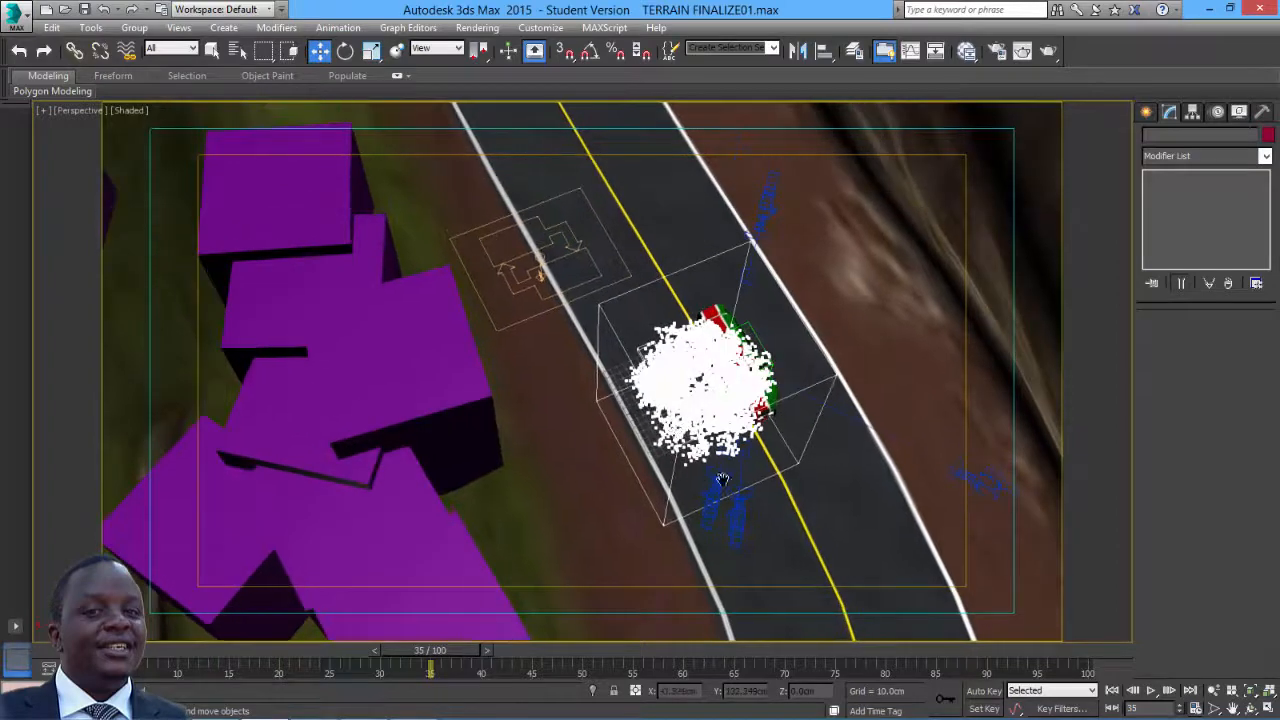
scroll(683, 402, up, 2)
middle_drag(632, 356, 640, 420)
scroll(640, 420, down, 2)
right_click(611, 277)
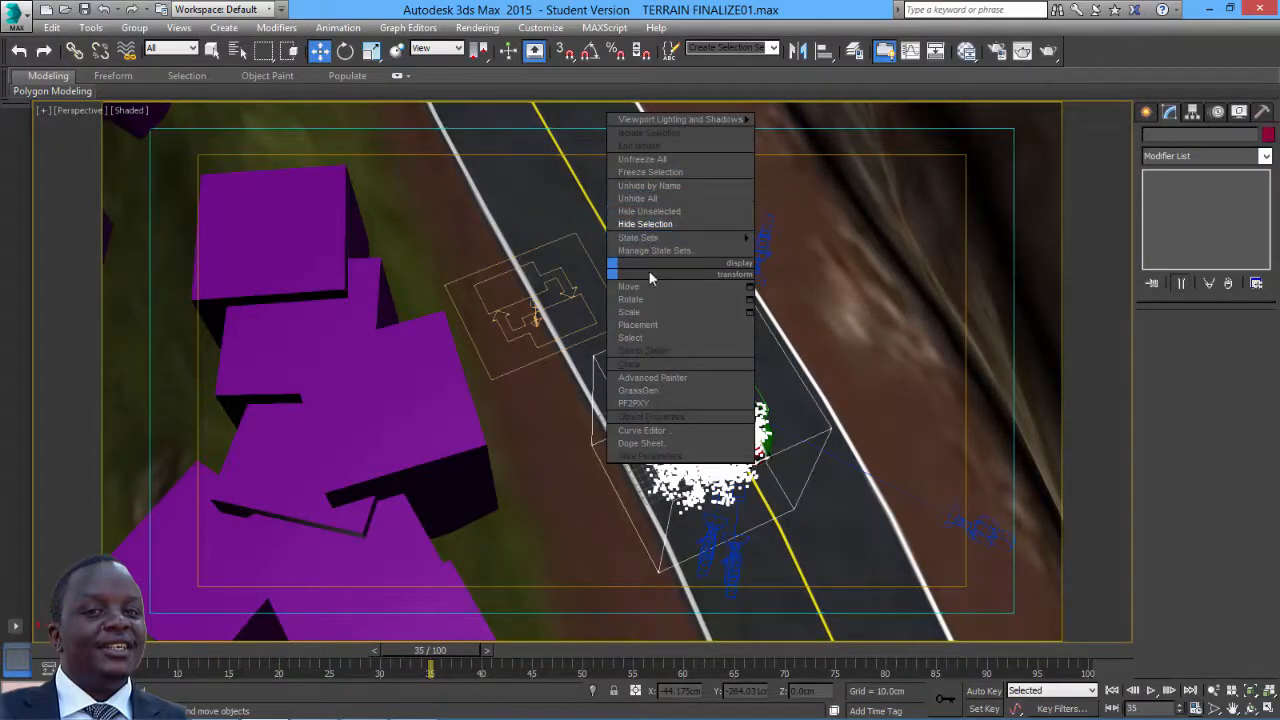
click(640, 410)
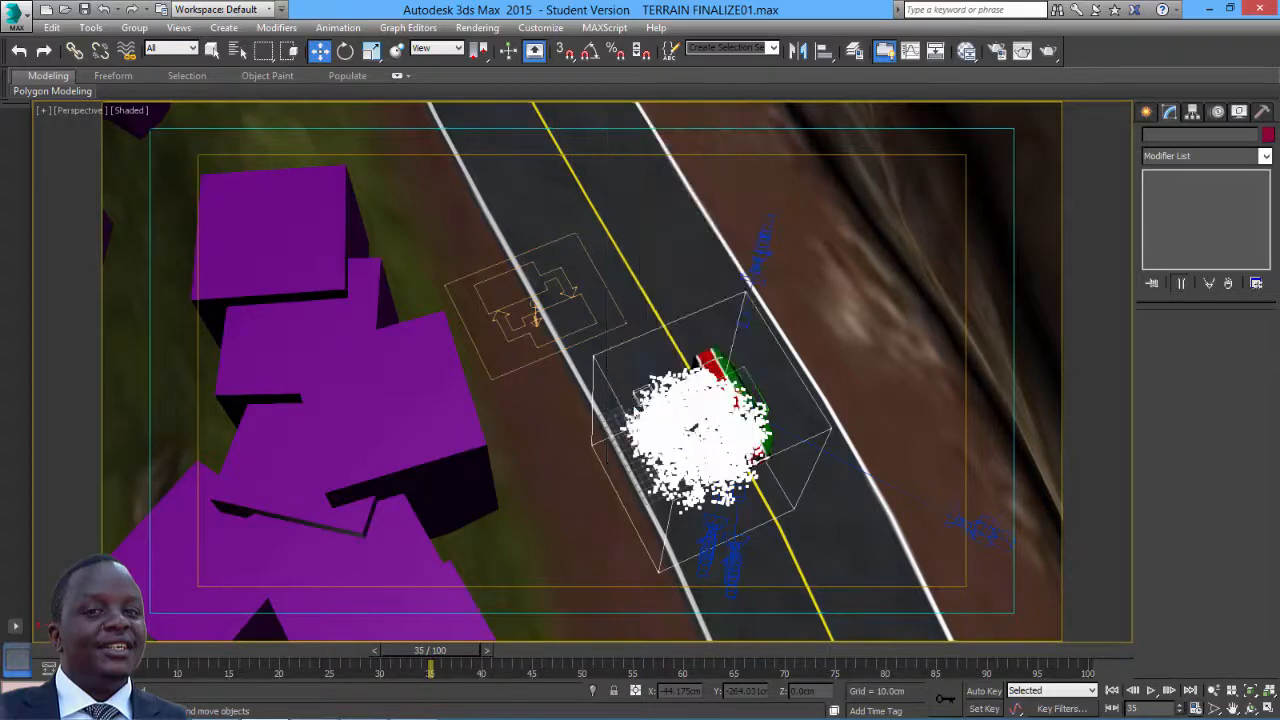
drag(167, 143, 911, 166)
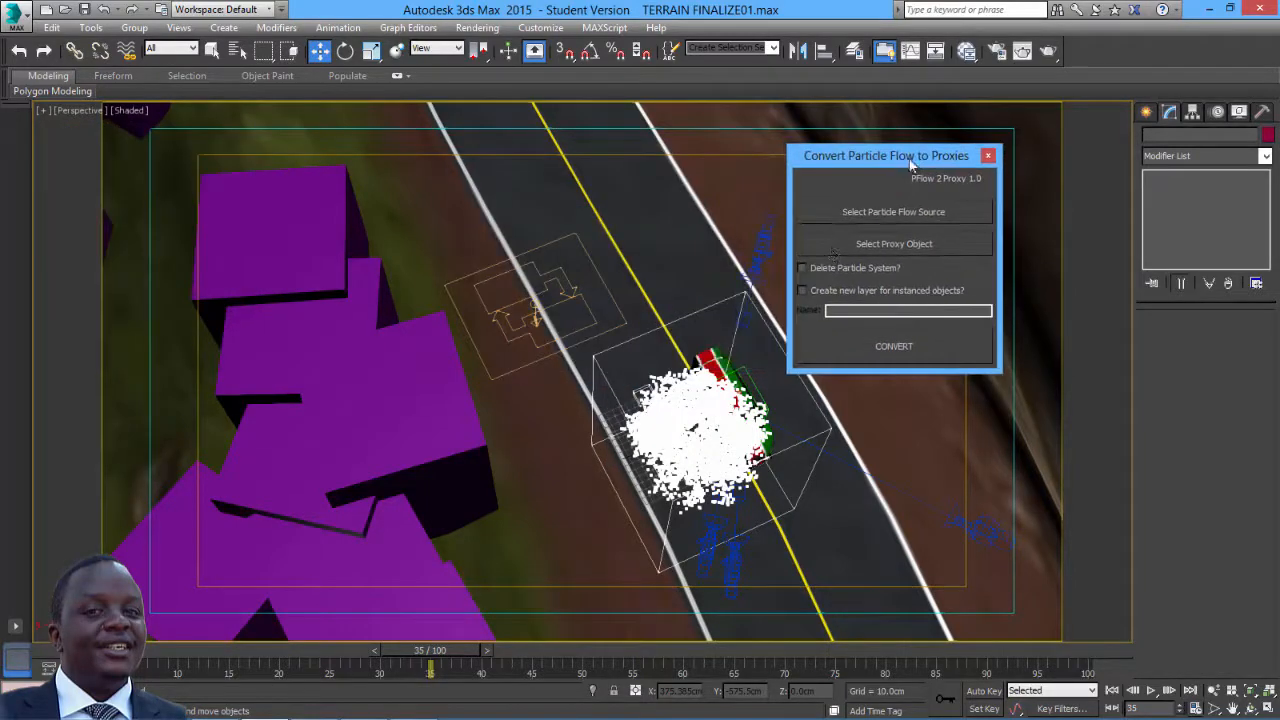
click(806, 292)
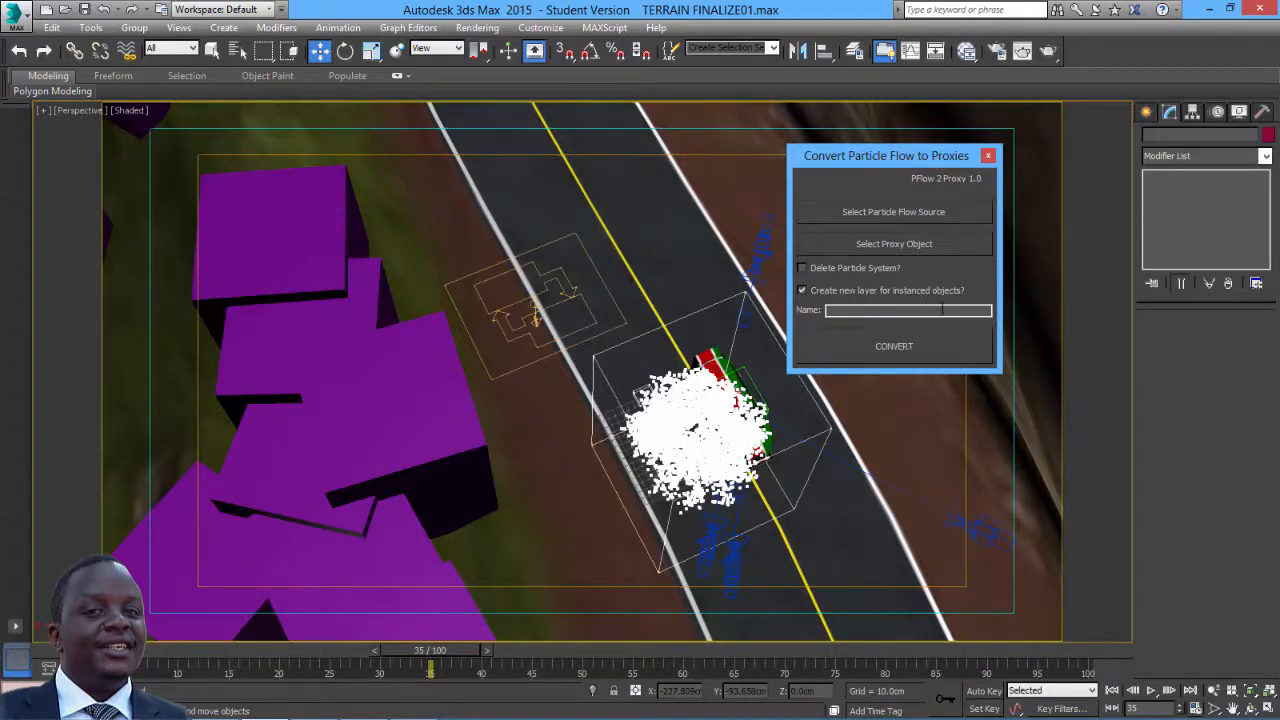
click(920, 310)
- Assign PF Source 001 as the particle flow source and the white TREE on the road as the proxy object
click(869, 217)
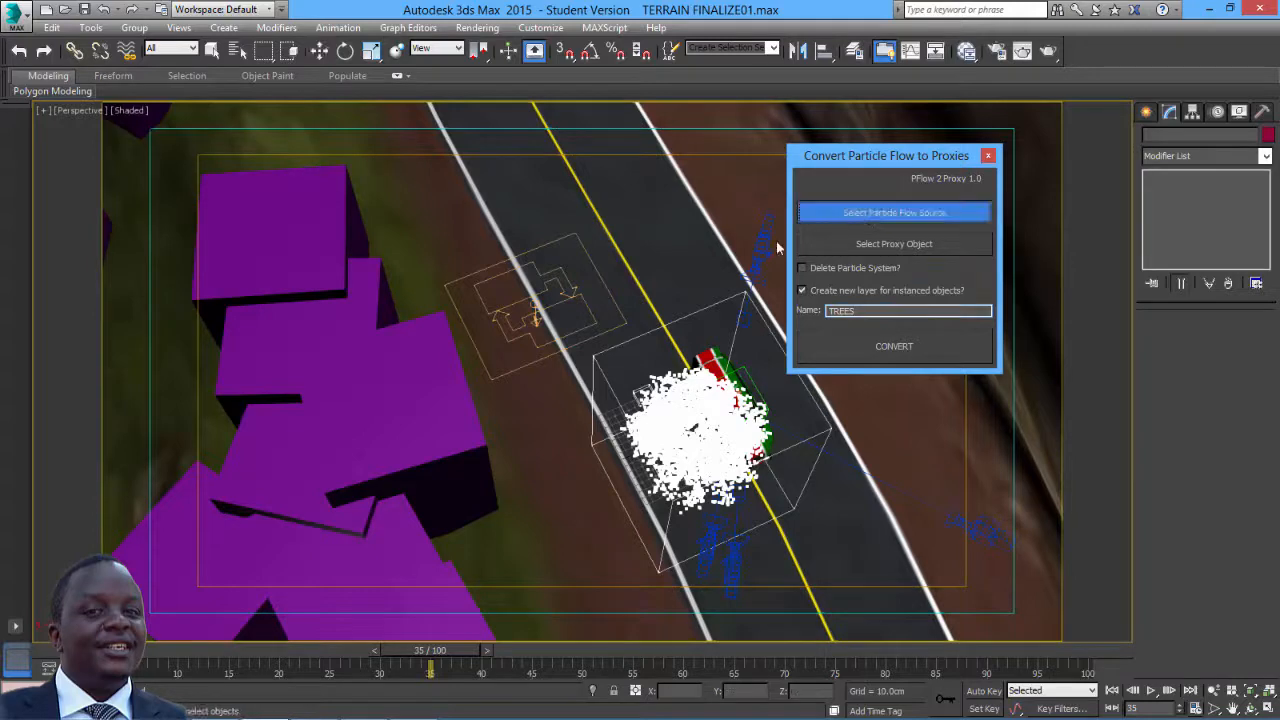
click(571, 282)
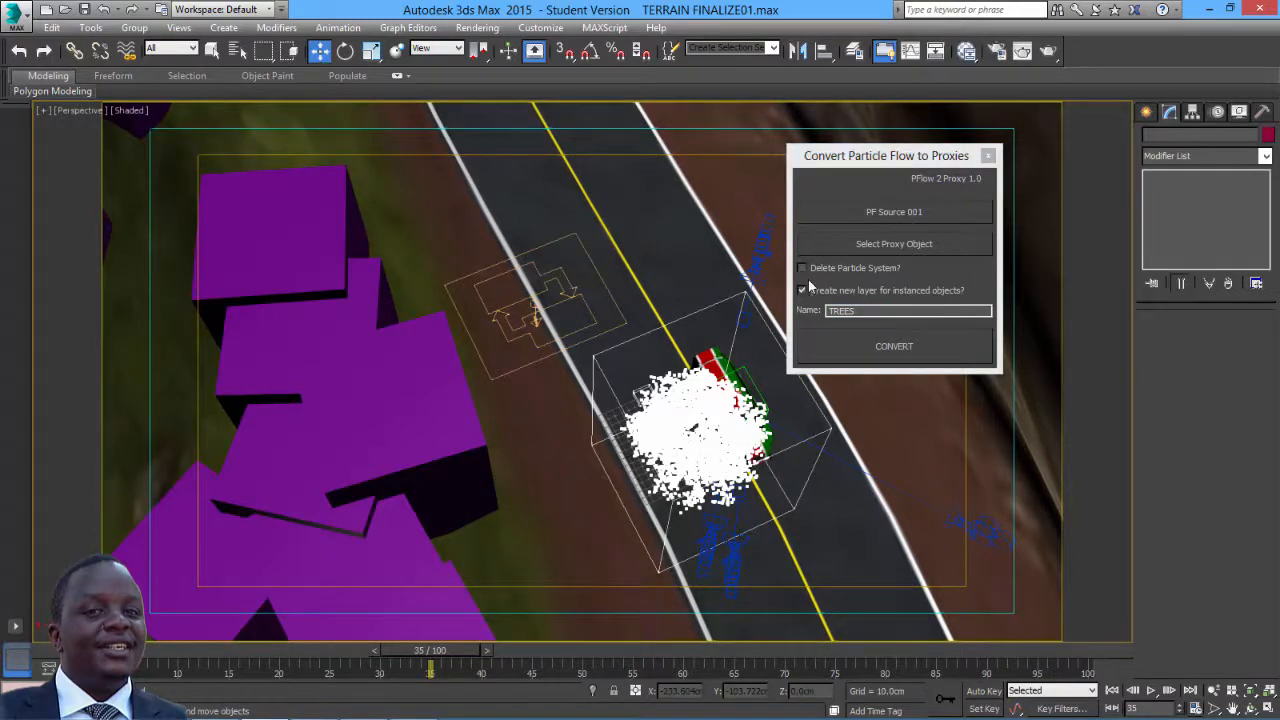
scroll(698, 290, down, 5)
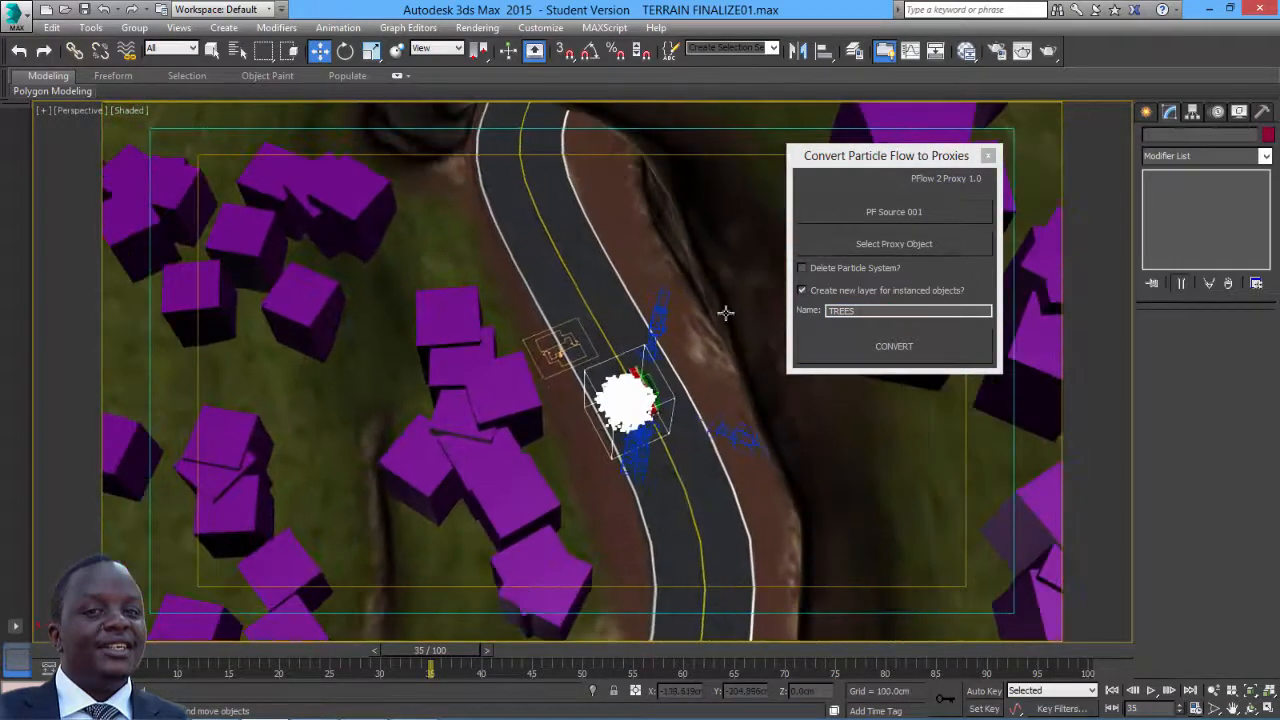
click(881, 244)
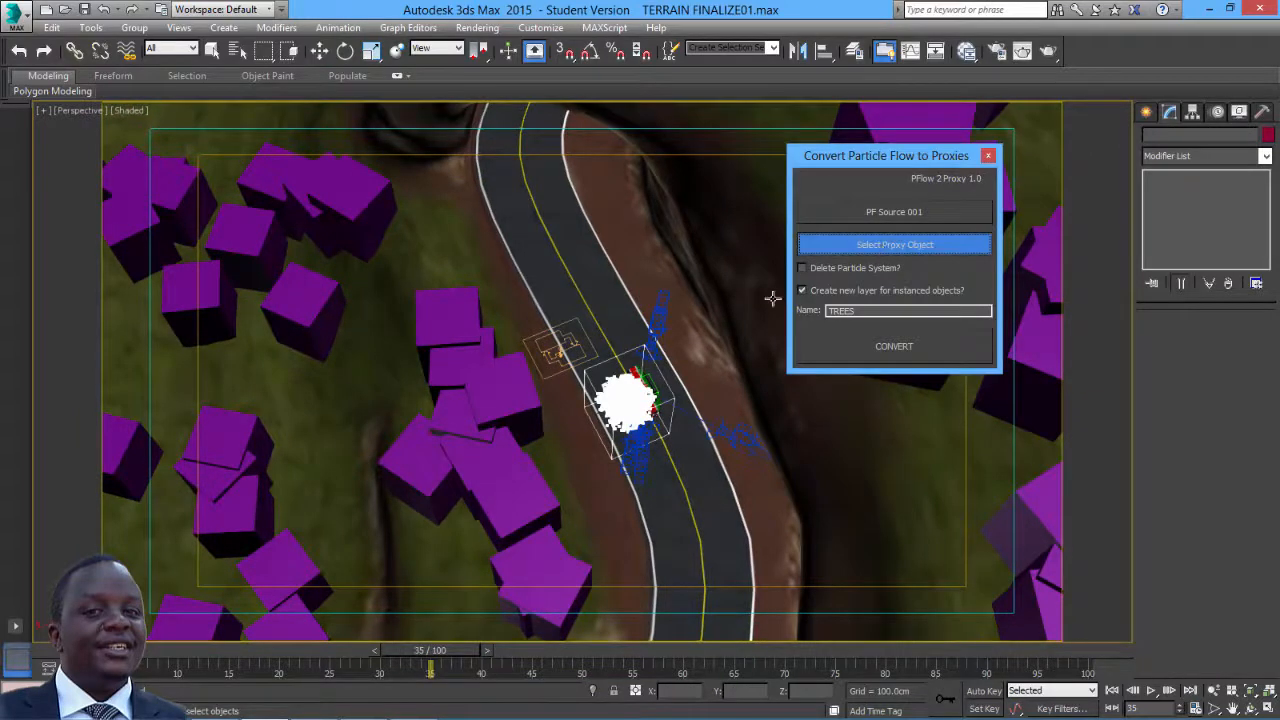
click(621, 393)
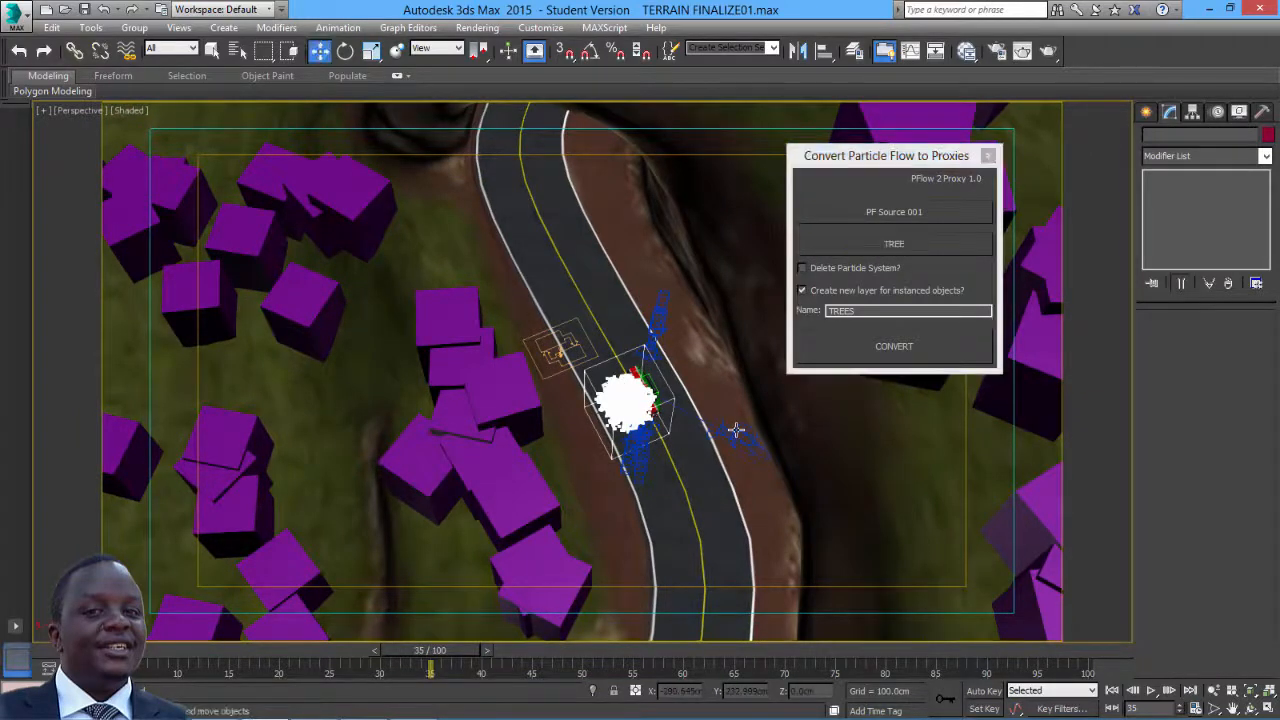
middle_drag(957, 562, 949, 580)
click(1250, 708)
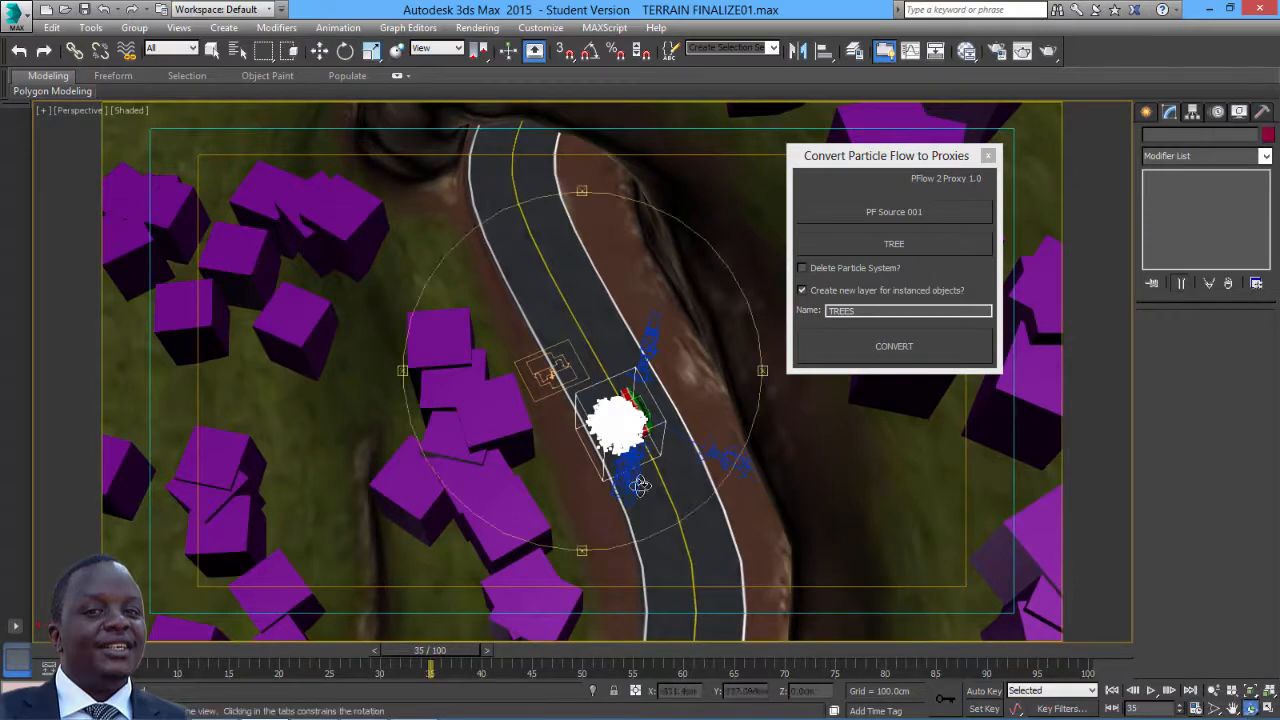
drag(602, 459, 560, 402)
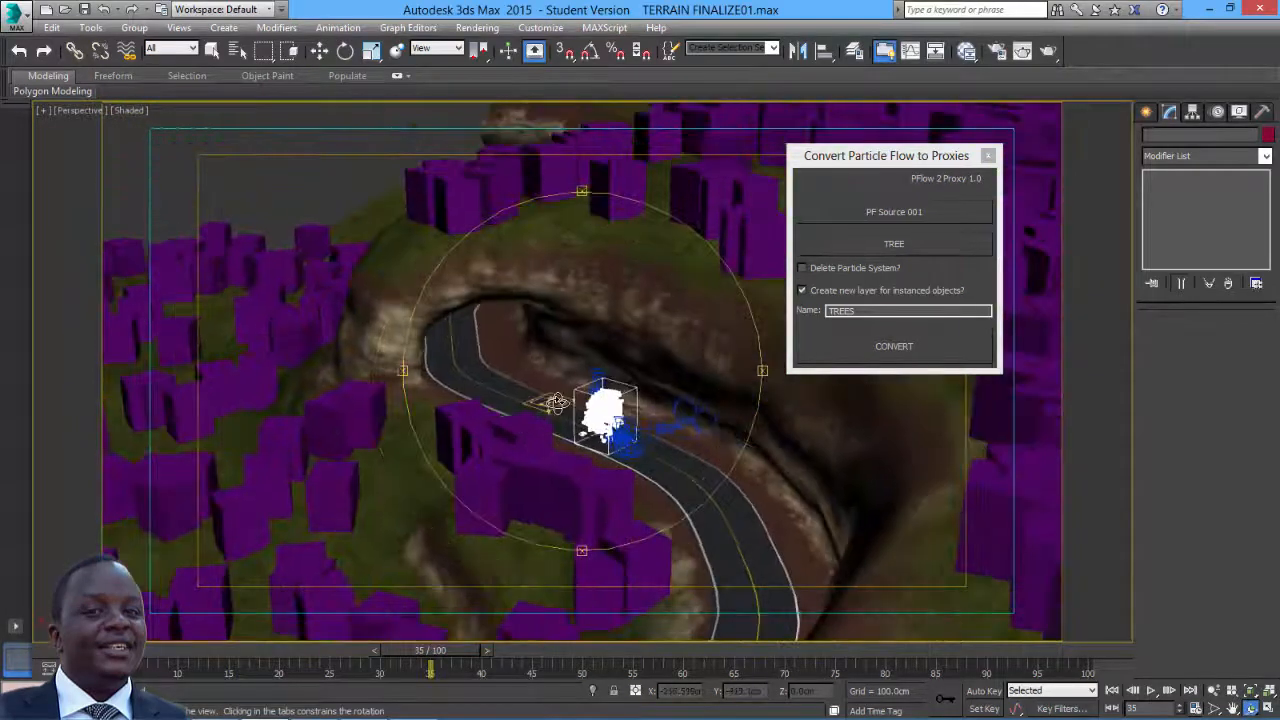
- Convert PF Source 001 into TREE proxies on a new layer named TREES, close the converter and check the layer list
click(864, 347)
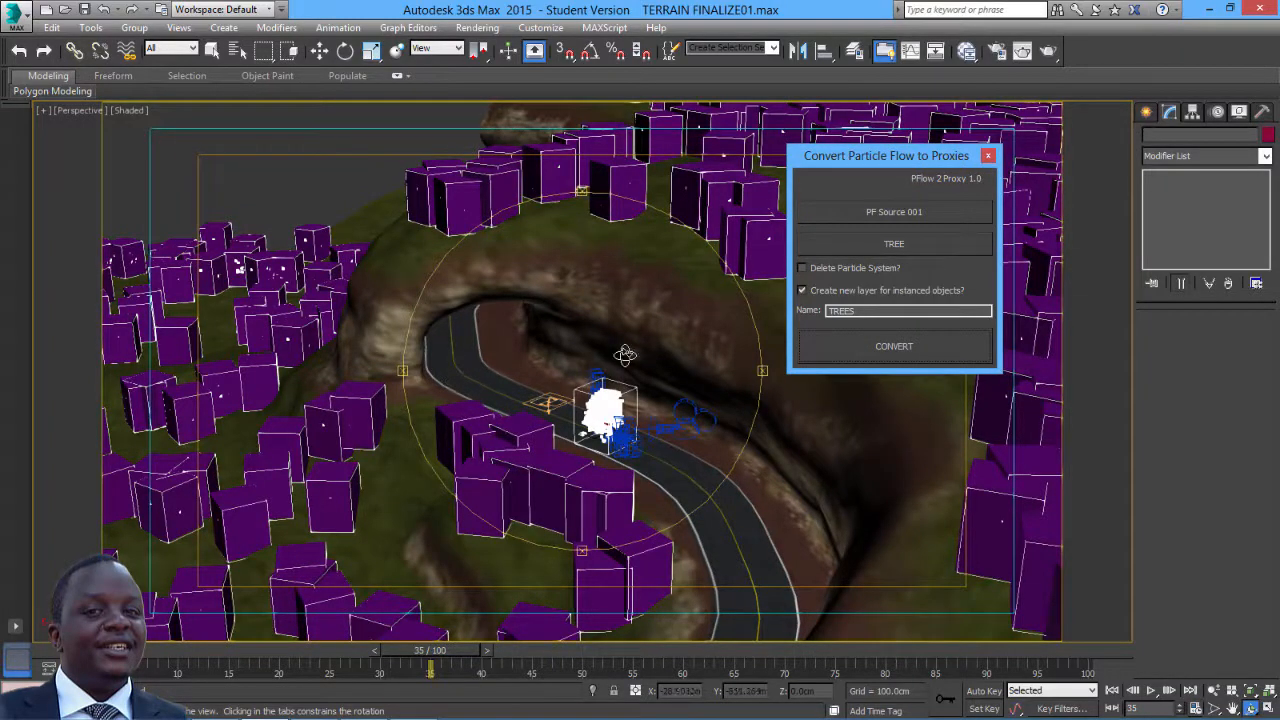
click(988, 157)
drag(973, 173, 654, 370)
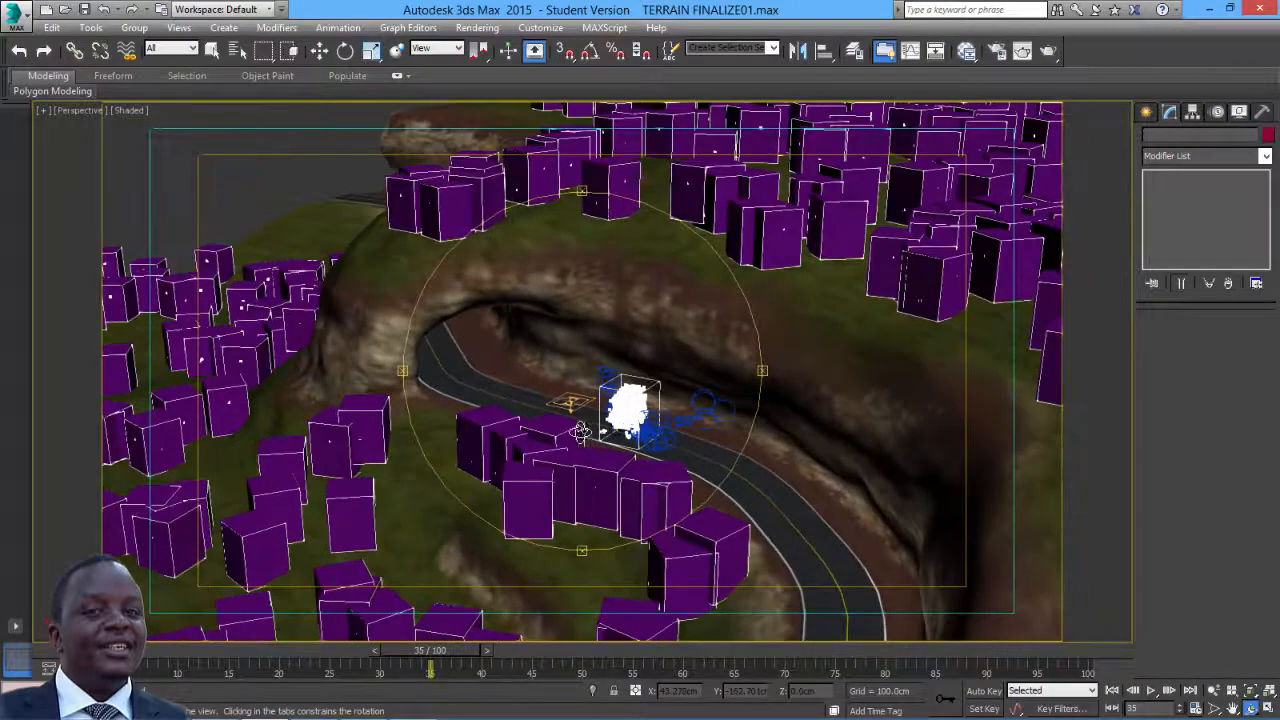
click(853, 52)
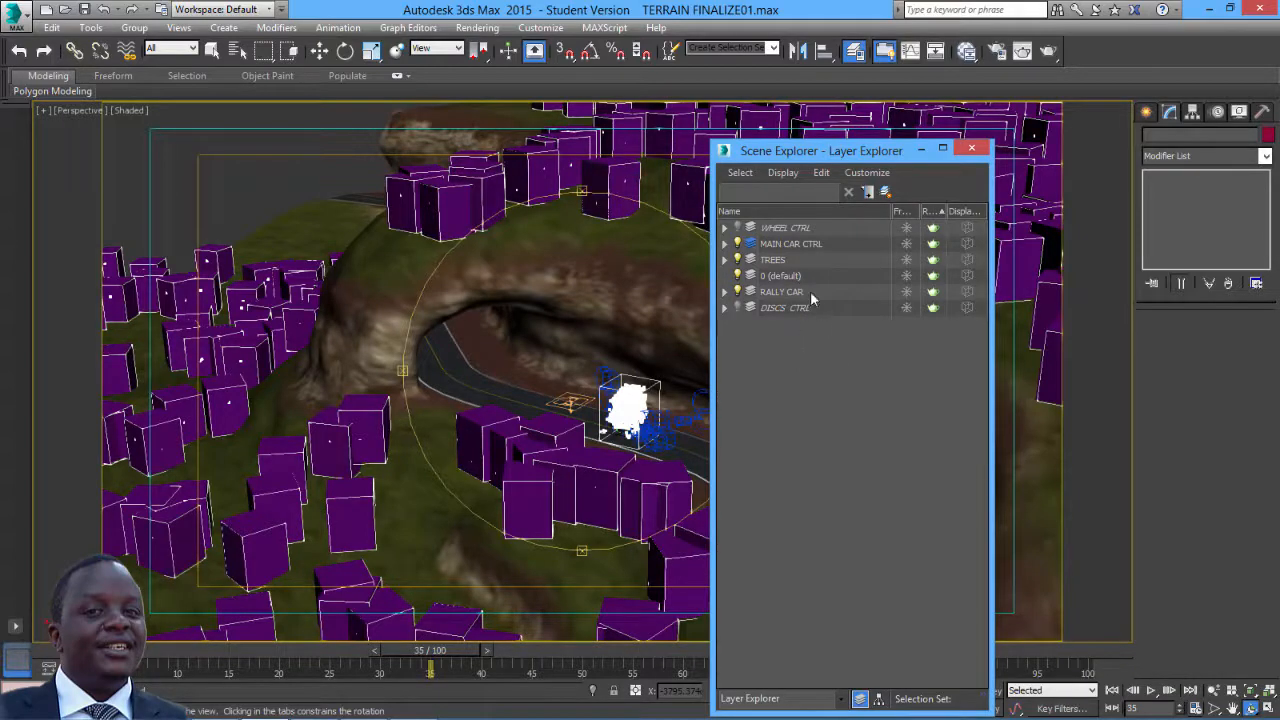
click(970, 149)
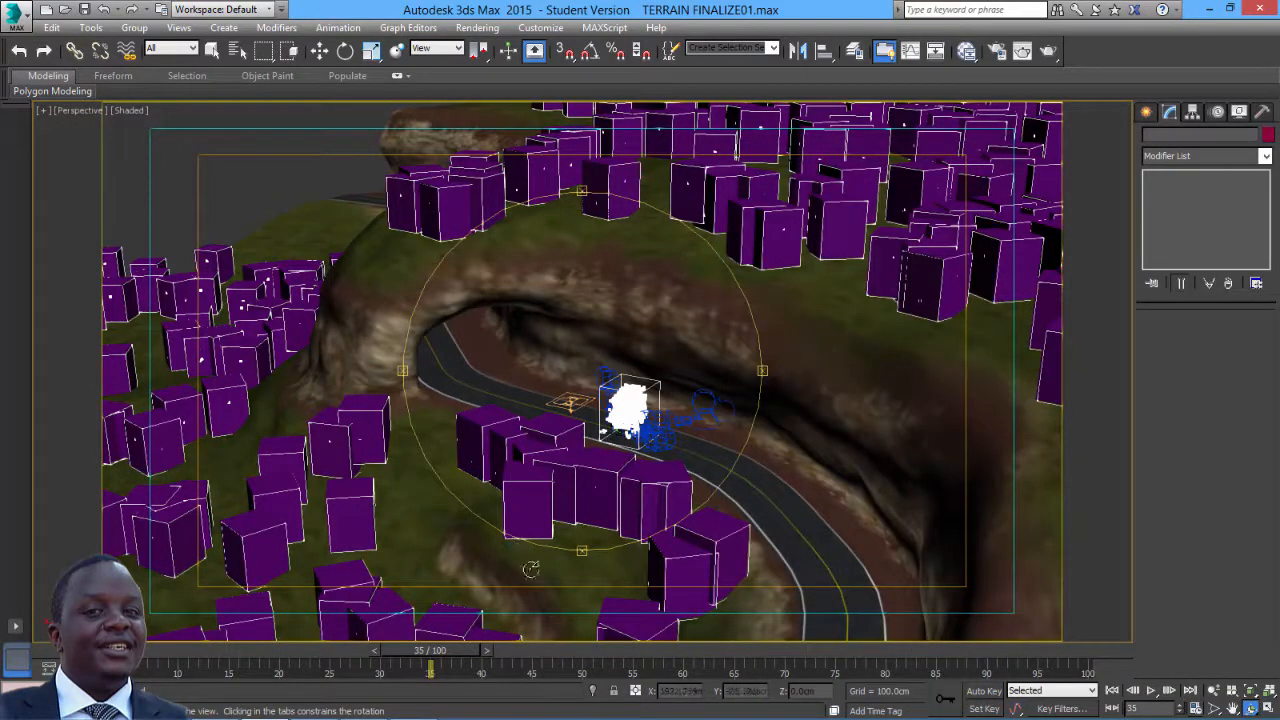
- Return the timeline to frame 0 and review the tree proxies scattered over the terrain
click(318, 54)
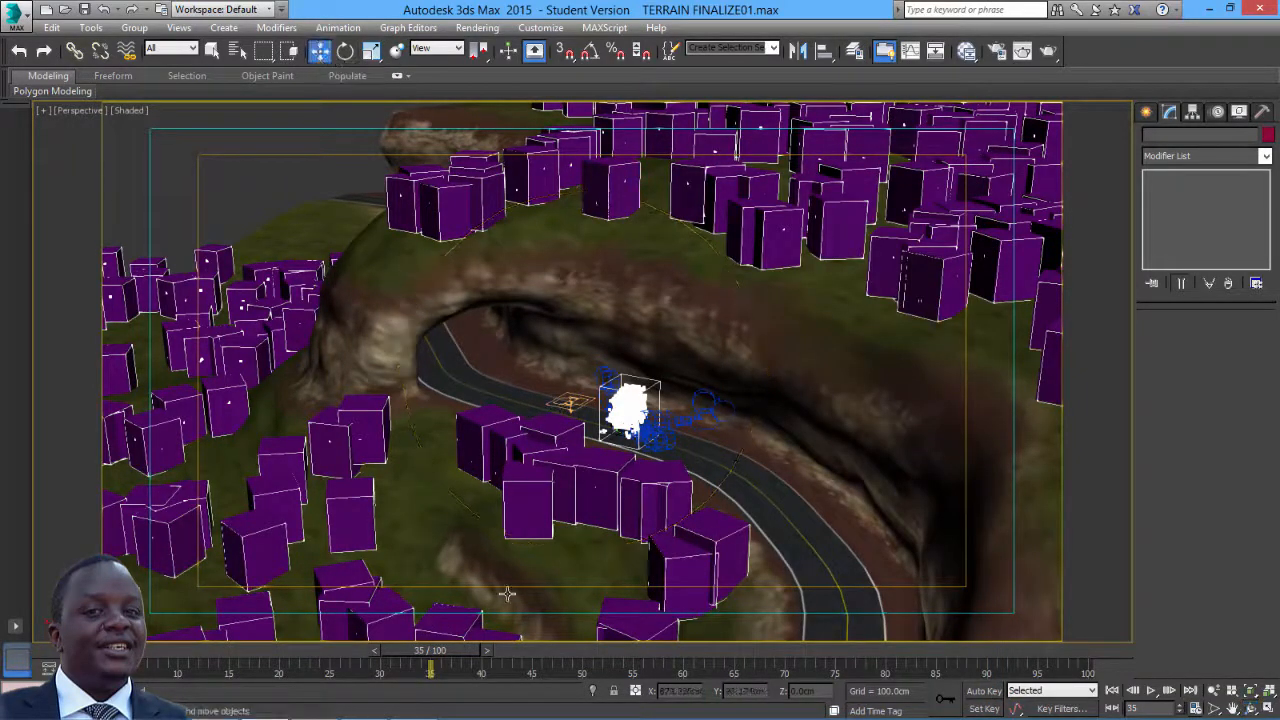
drag(438, 652, 60, 652)
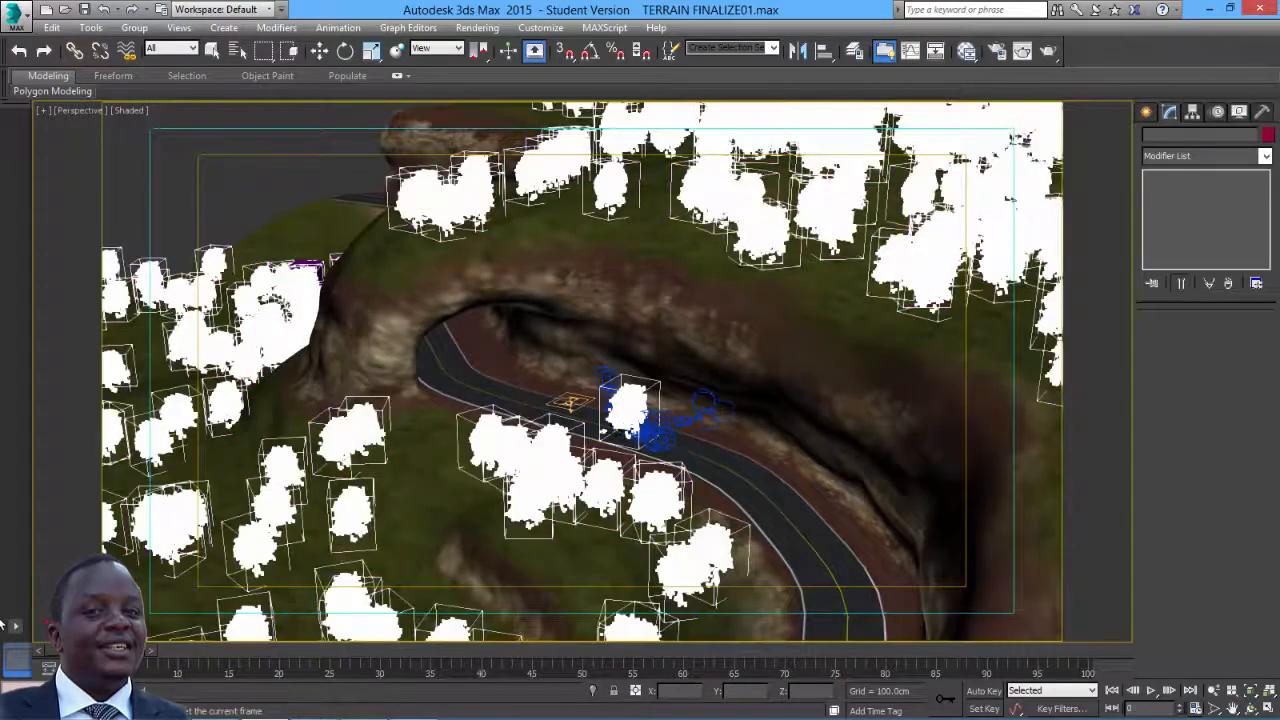
middle_drag(546, 366, 600, 277)
scroll(557, 320, up, 3)
scroll(600, 277, down, 3)
middle_drag(622, 320, 659, 374)
scroll(664, 353, up, 3)
scroll(659, 374, down, 3)
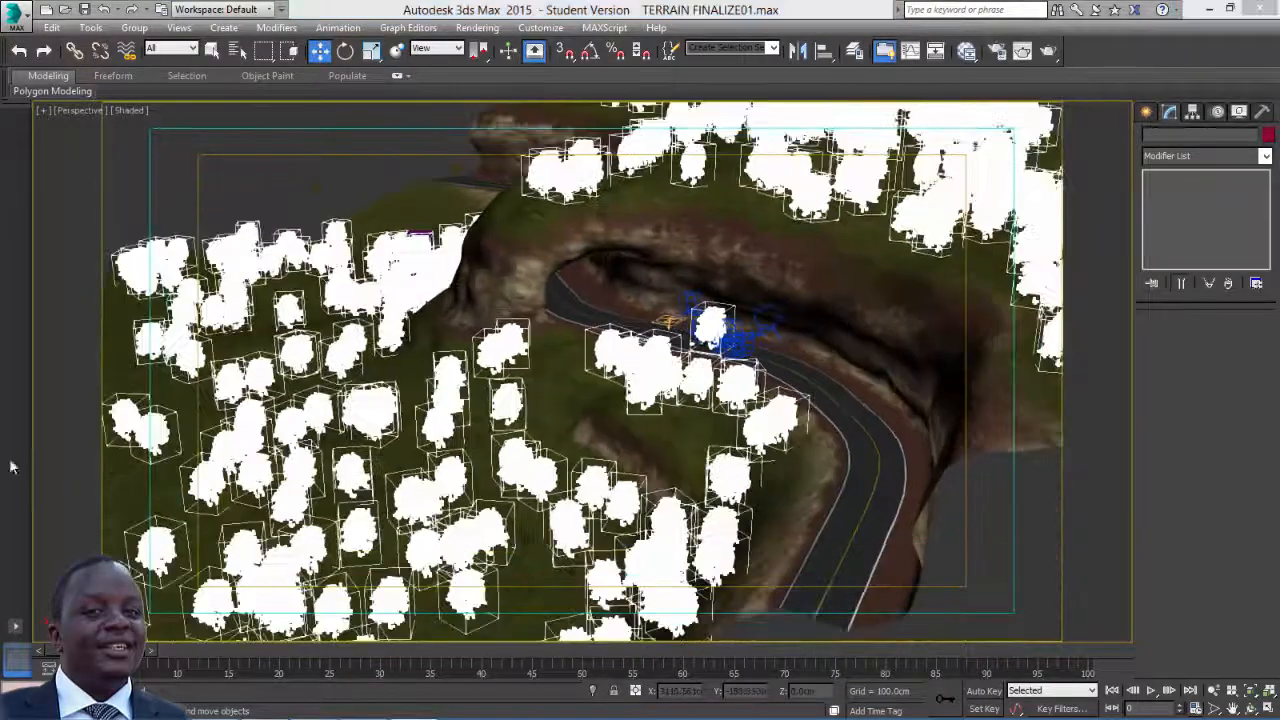
- Render the perspective view at frame 0 and inspect the trees around the road
click(477, 27)
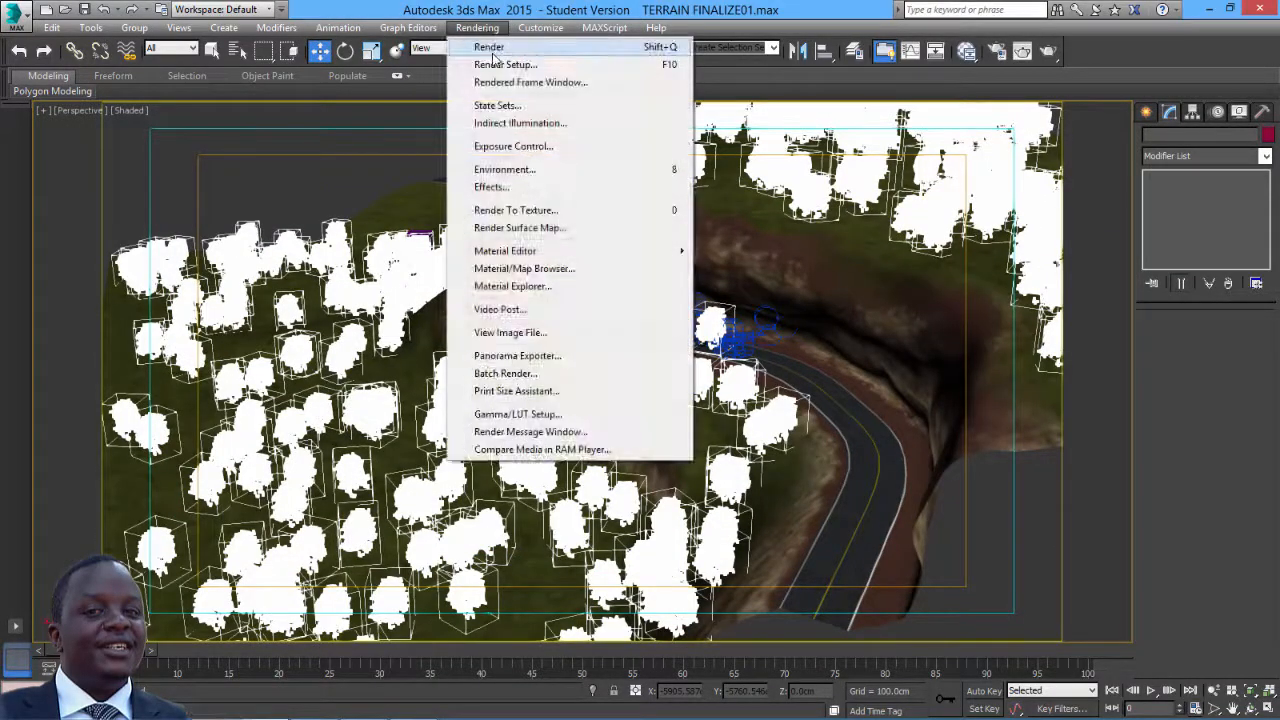
click(486, 46)
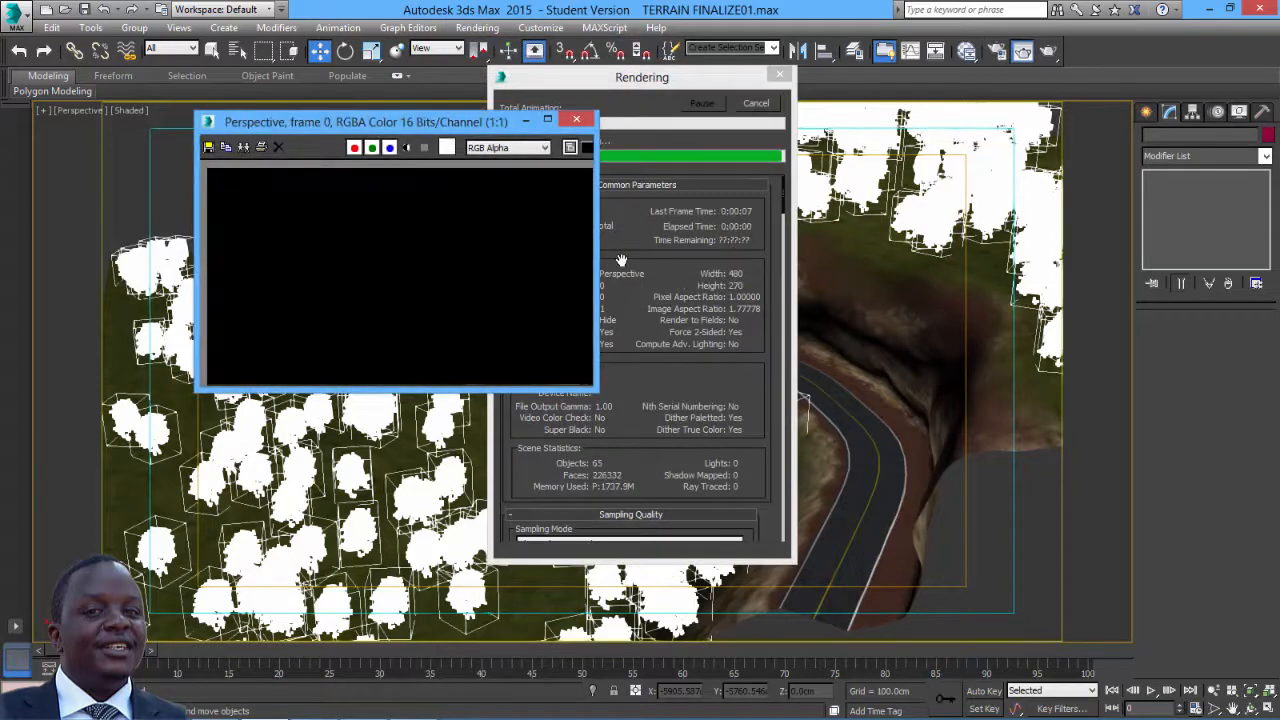
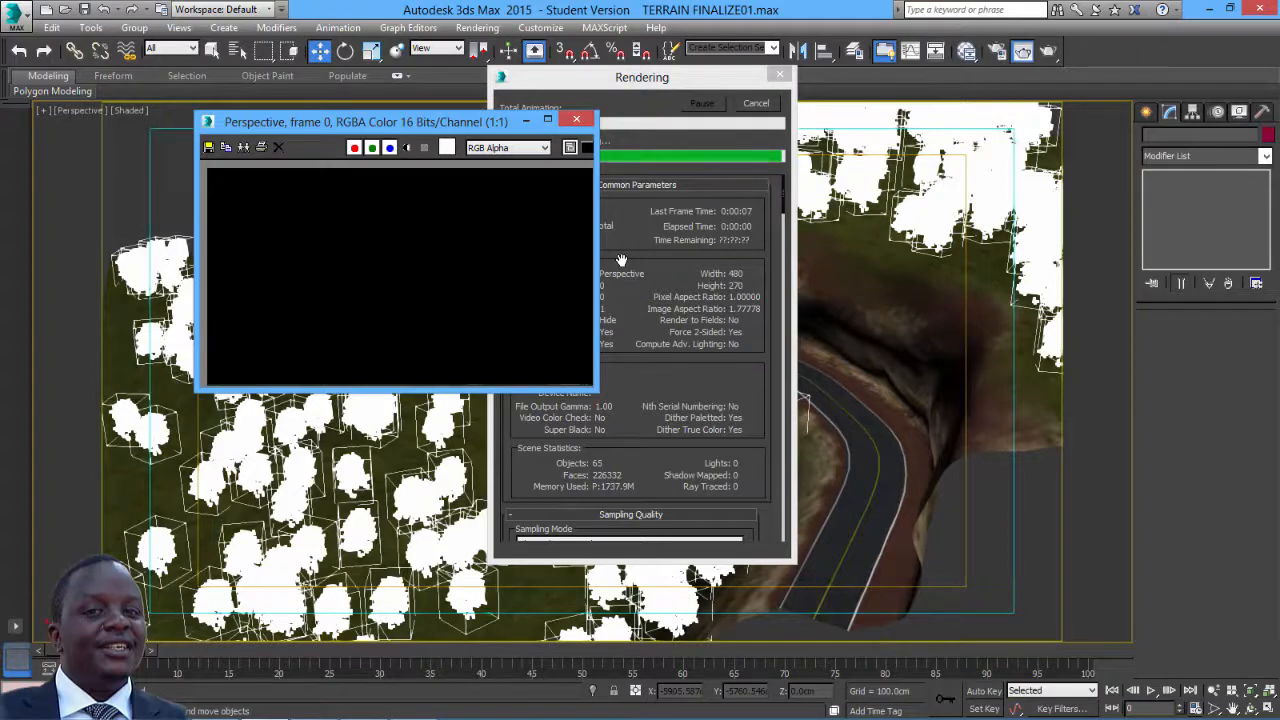
drag(661, 85, 794, 96)
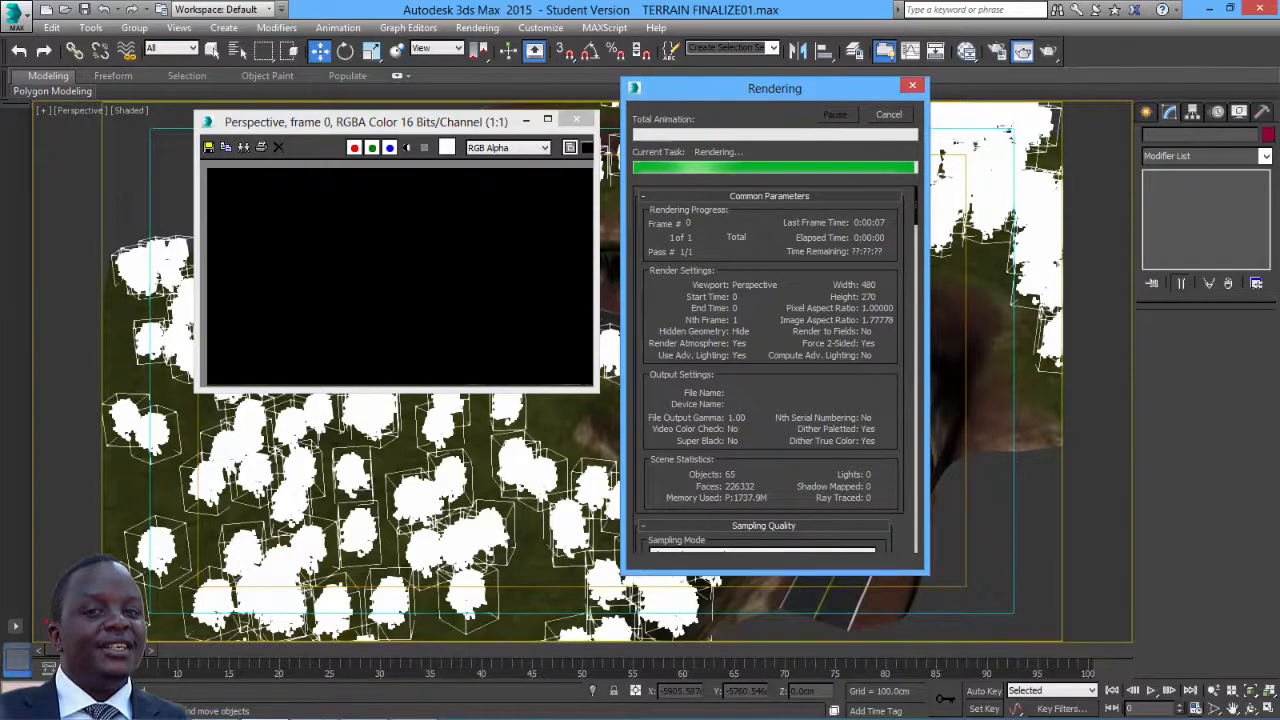
drag(412, 137, 383, 138)
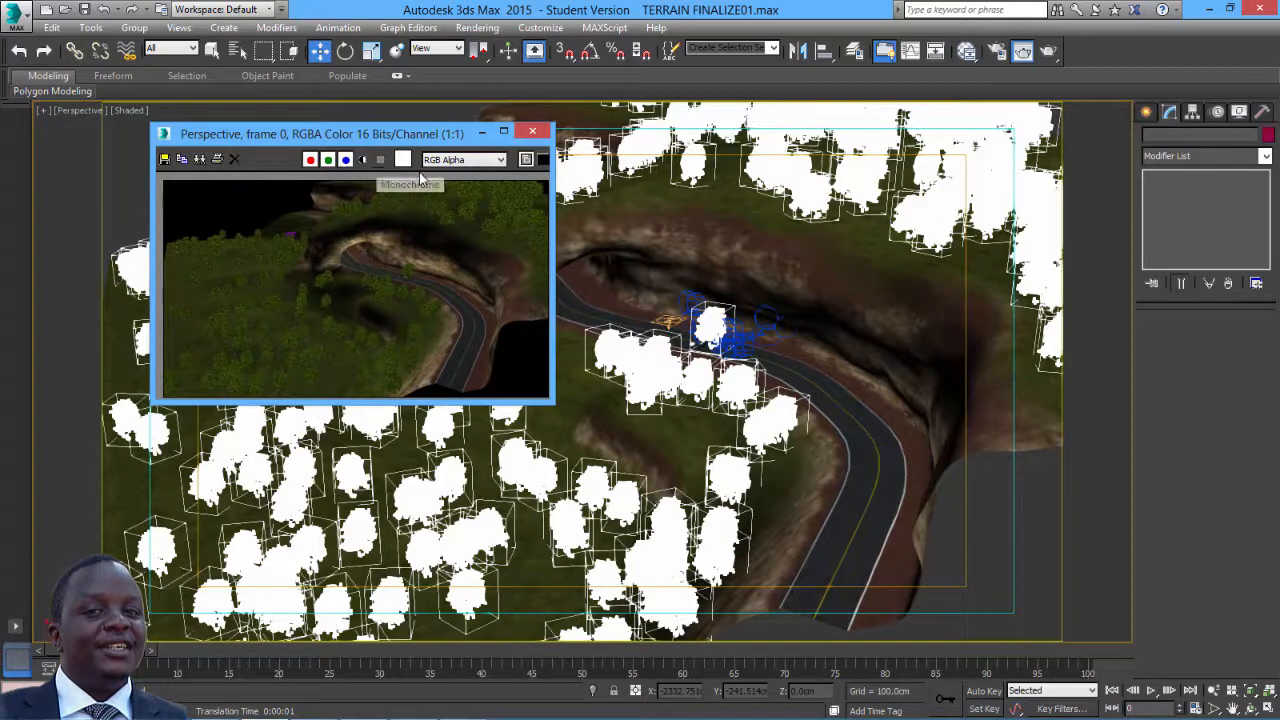
mouse_move(435, 138)
mouse_down()
mouse_move(396, 128)
mouse_move(410, 138)
mouse_up()
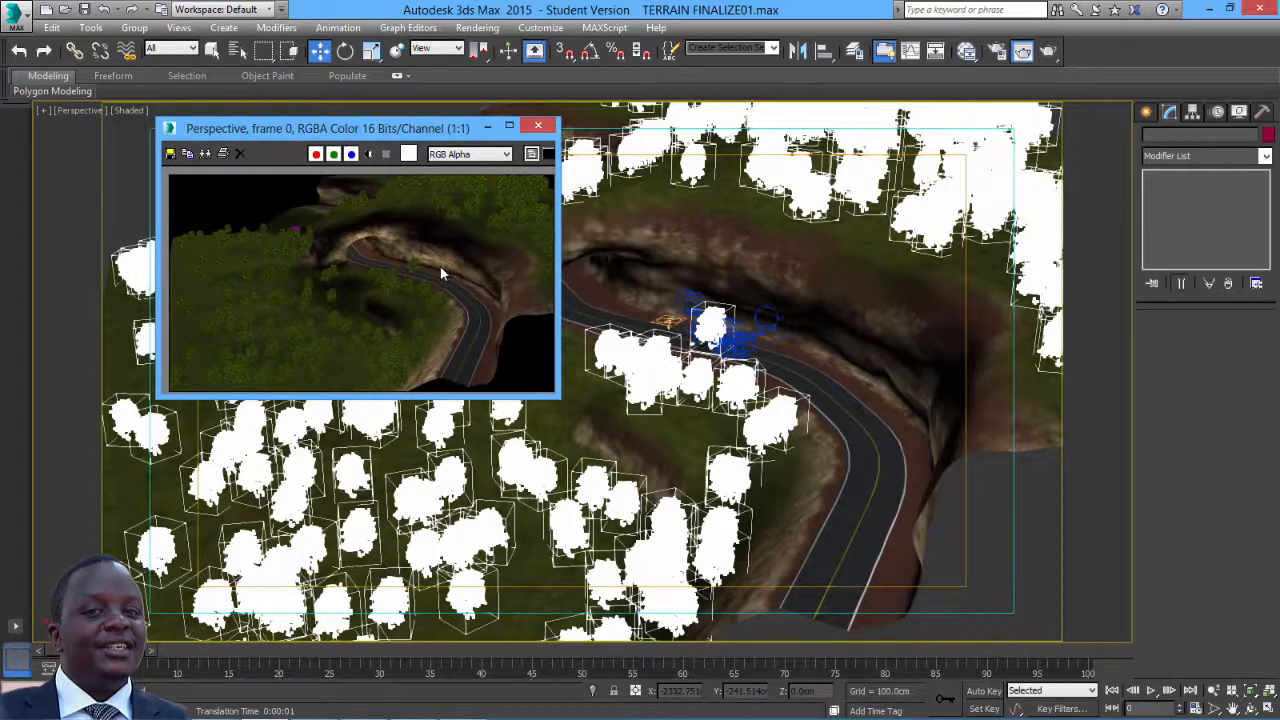
drag(443, 140, 471, 182)
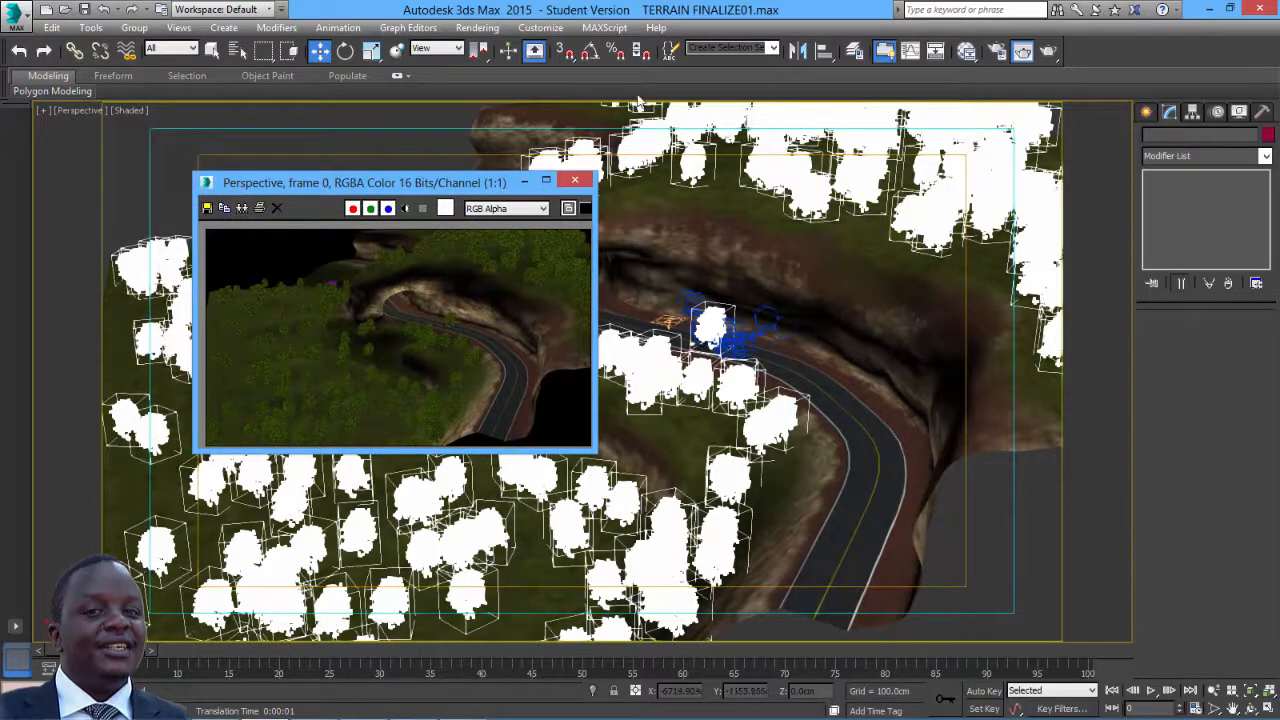
- Hide the TREES layer and close the rendered image and the layer list
click(854, 50)
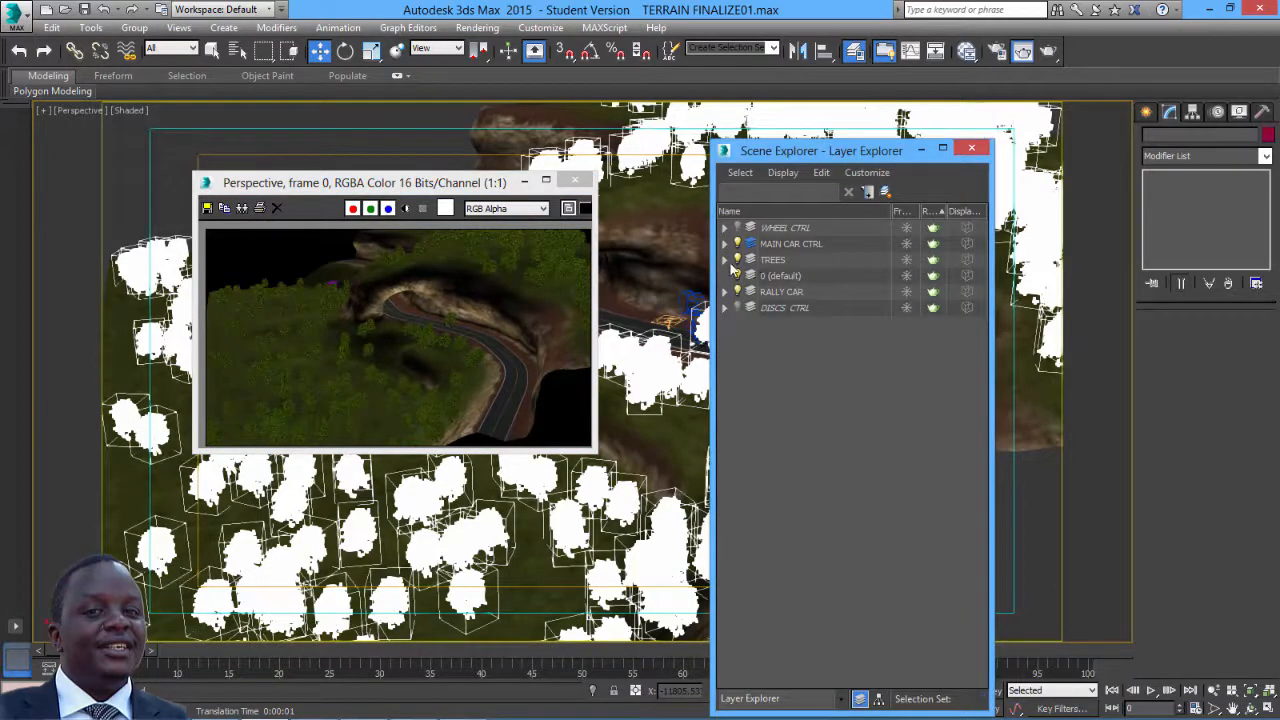
click(739, 260)
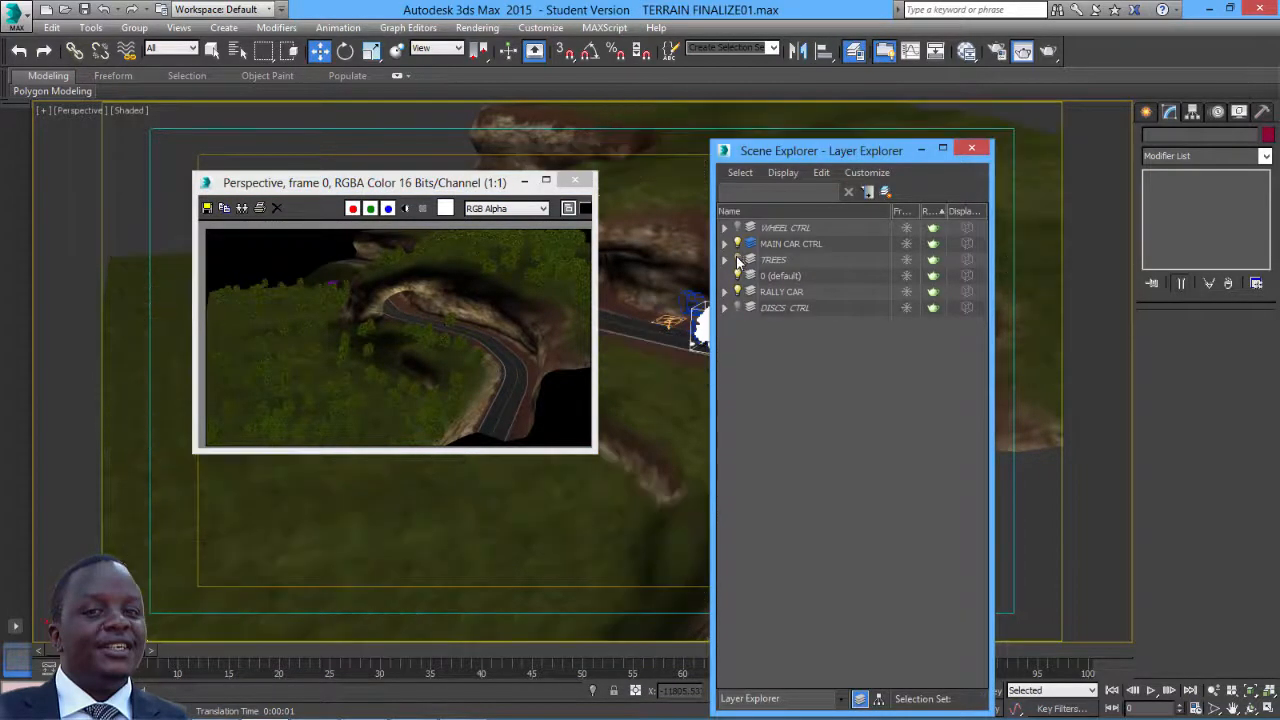
drag(500, 183, 533, 176)
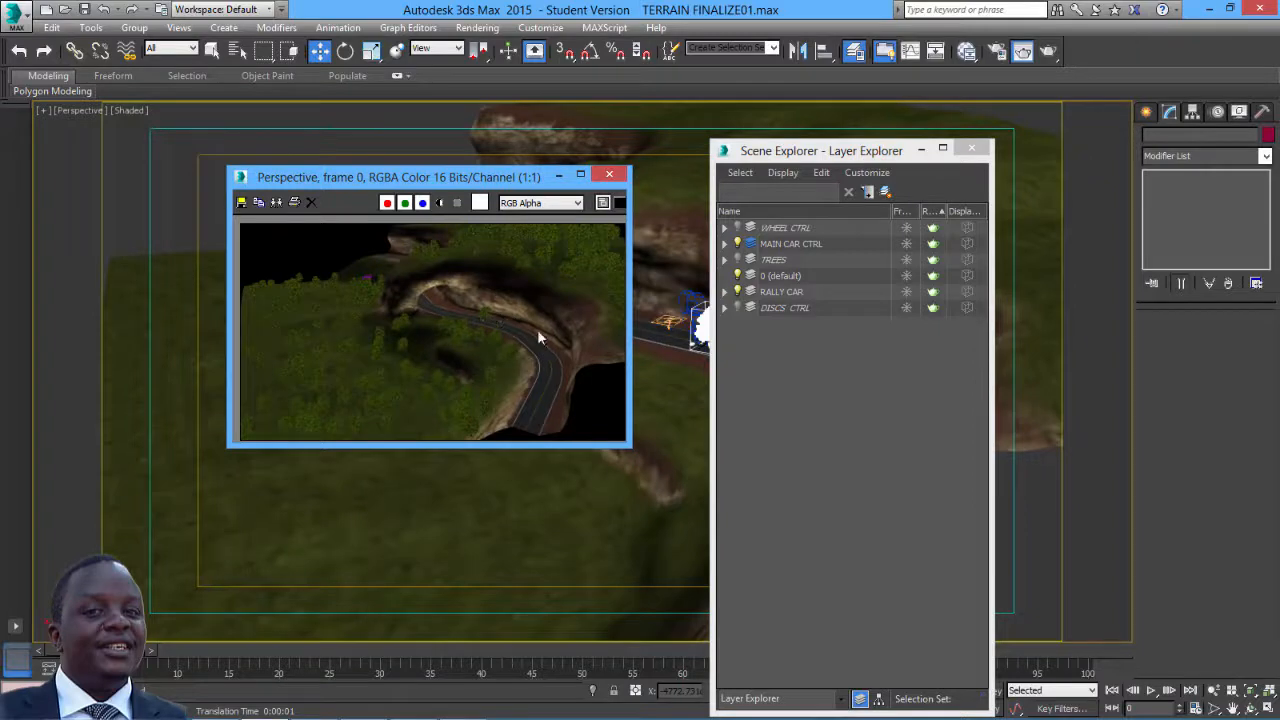
click(609, 176)
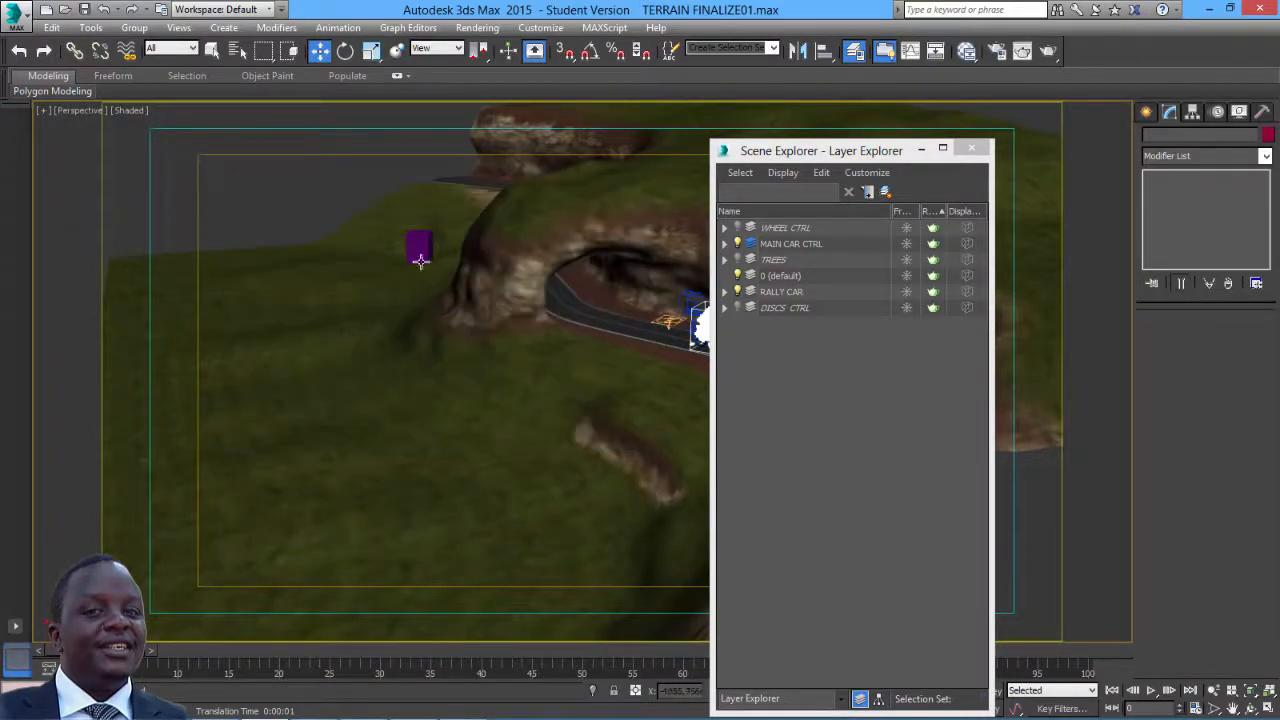
click(968, 149)
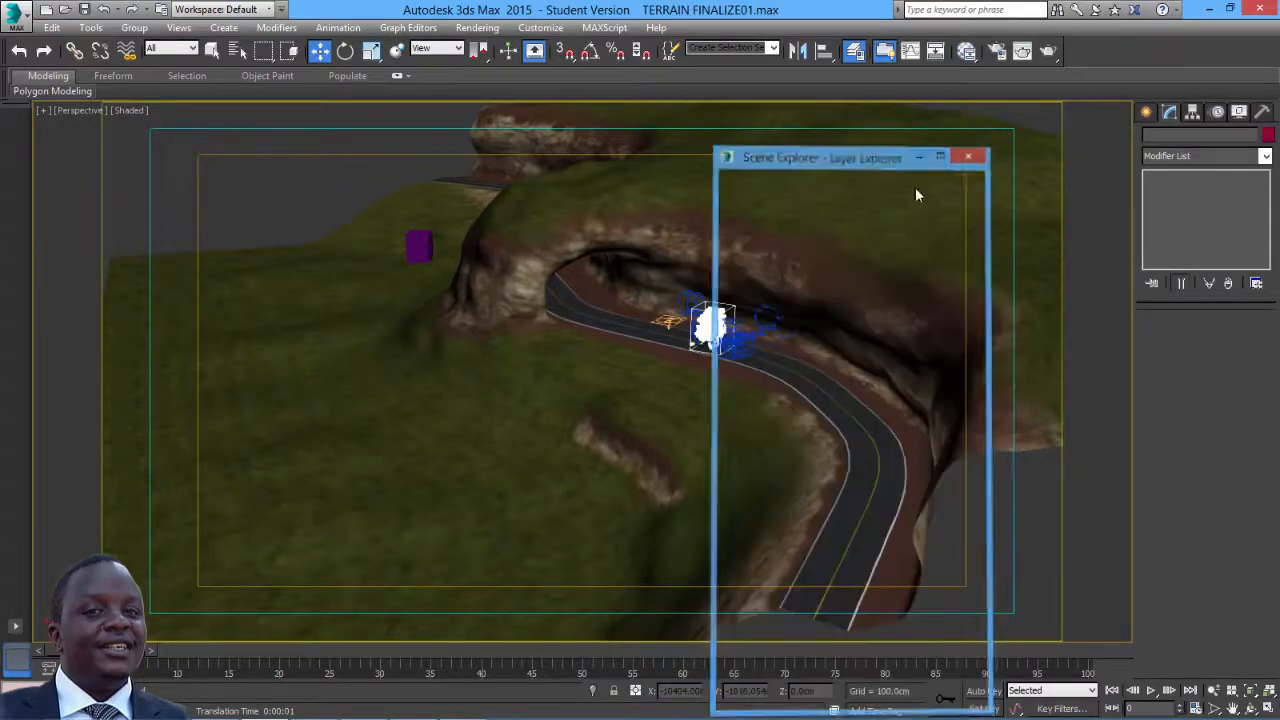
- Delete the PF Source 001 particle emitter and hide the original TREE proxy on the road
click(662, 322)
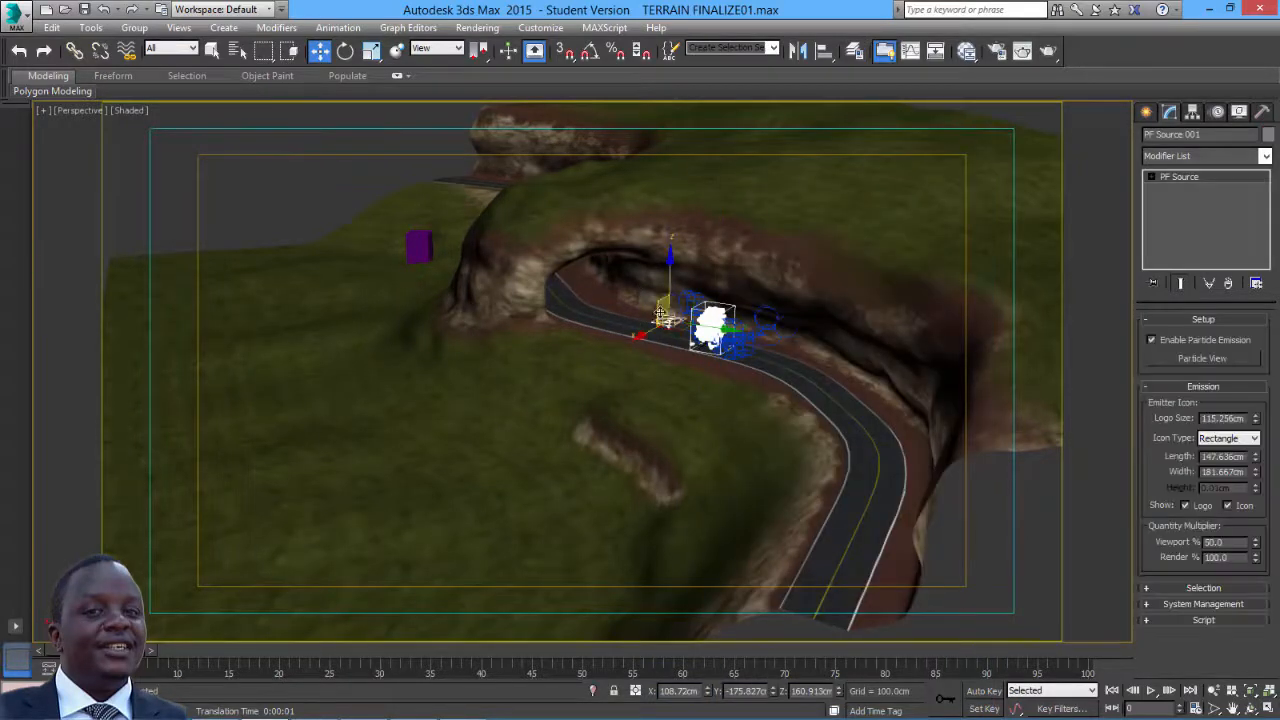
click(657, 316)
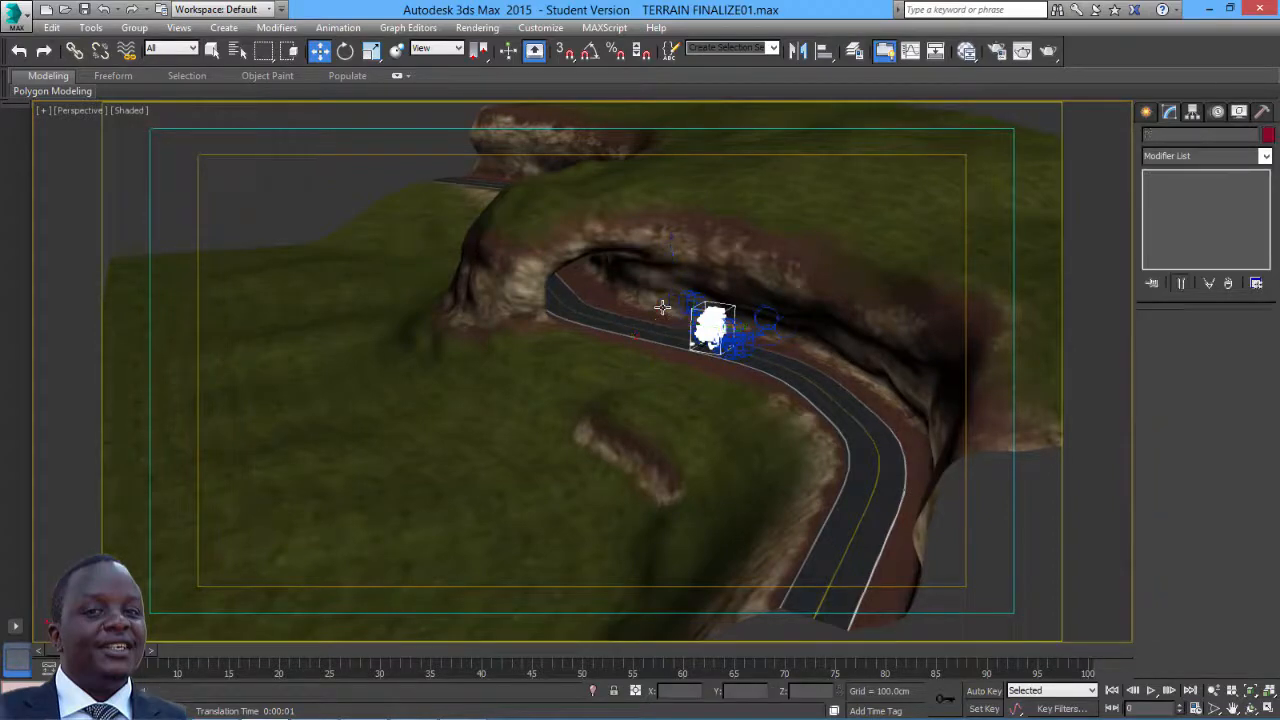
click(712, 324)
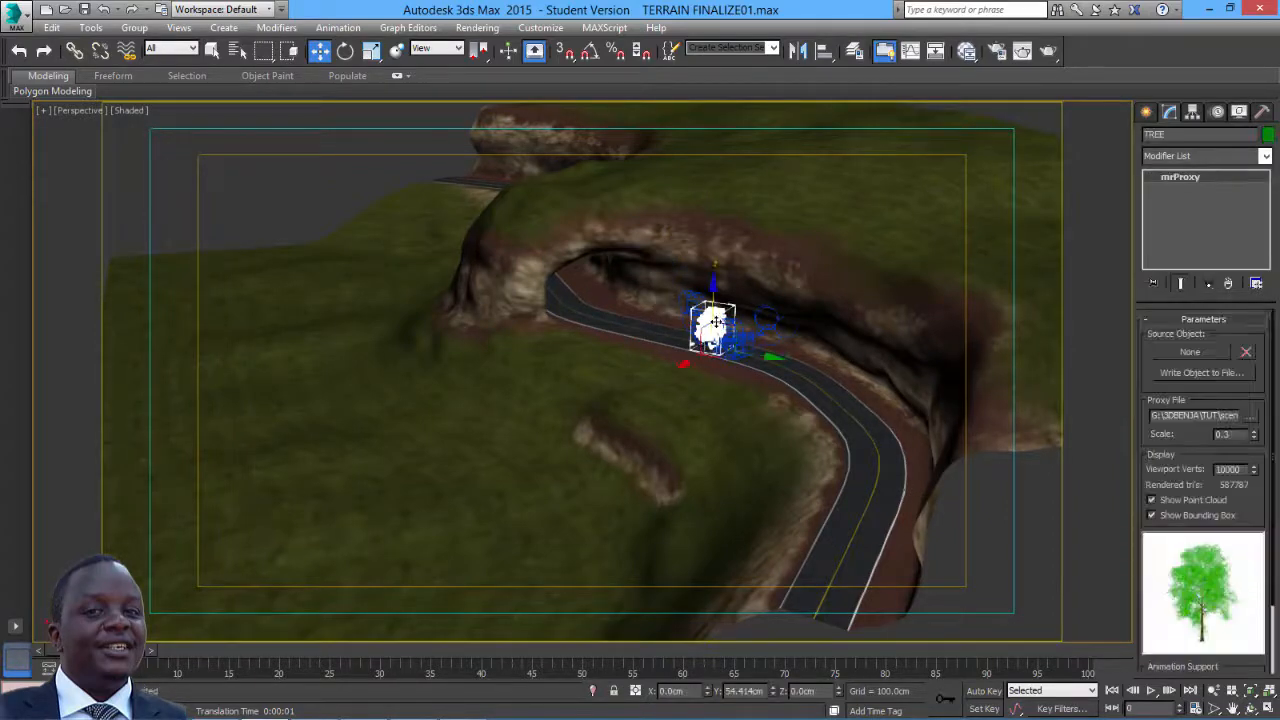
right_click(712, 316)
click(742, 272)
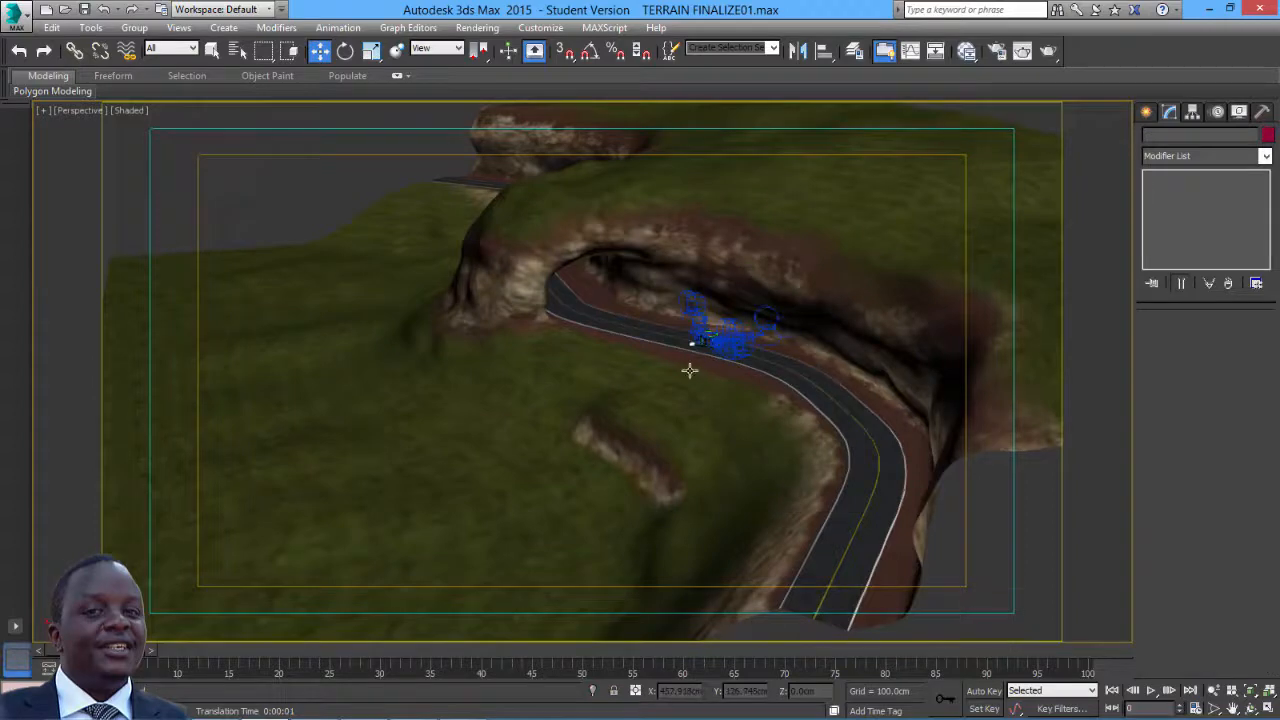
- Hide the small white object on the road behind the rally car
scroll(689, 371, down, 2)
scroll(692, 372, up, 8)
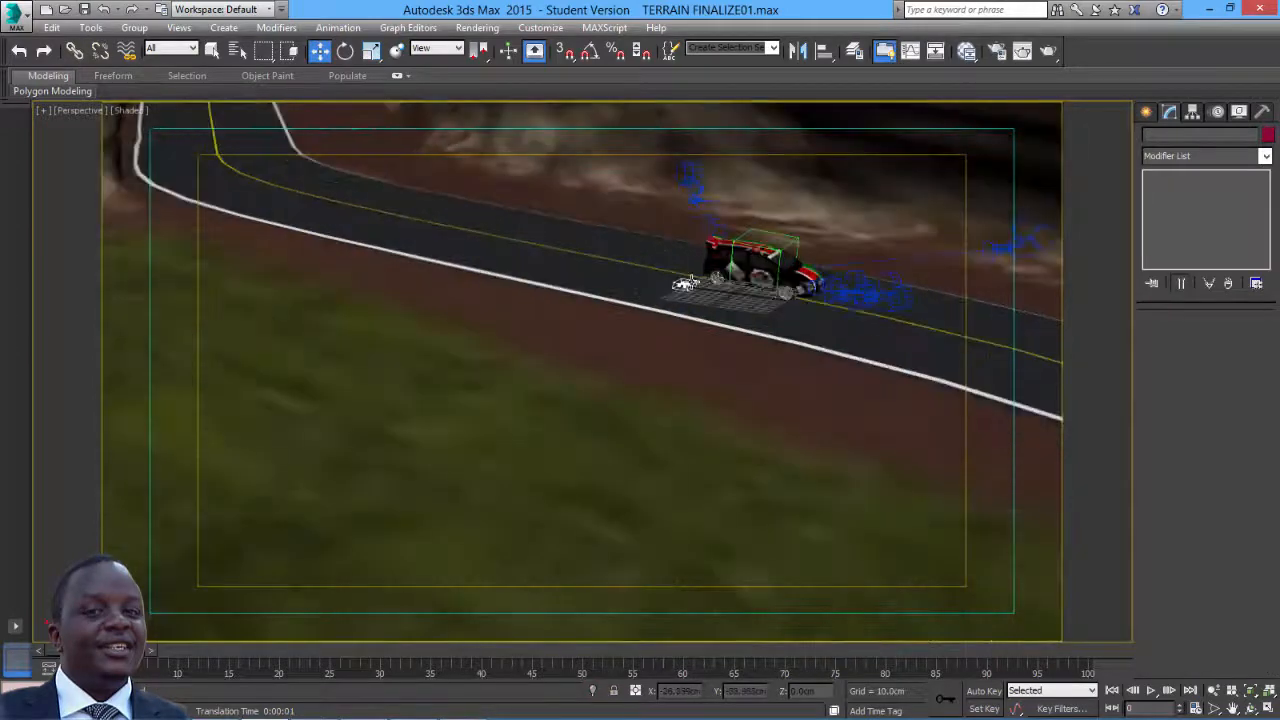
click(686, 285)
right_click(681, 264)
mouse_move(707, 229)
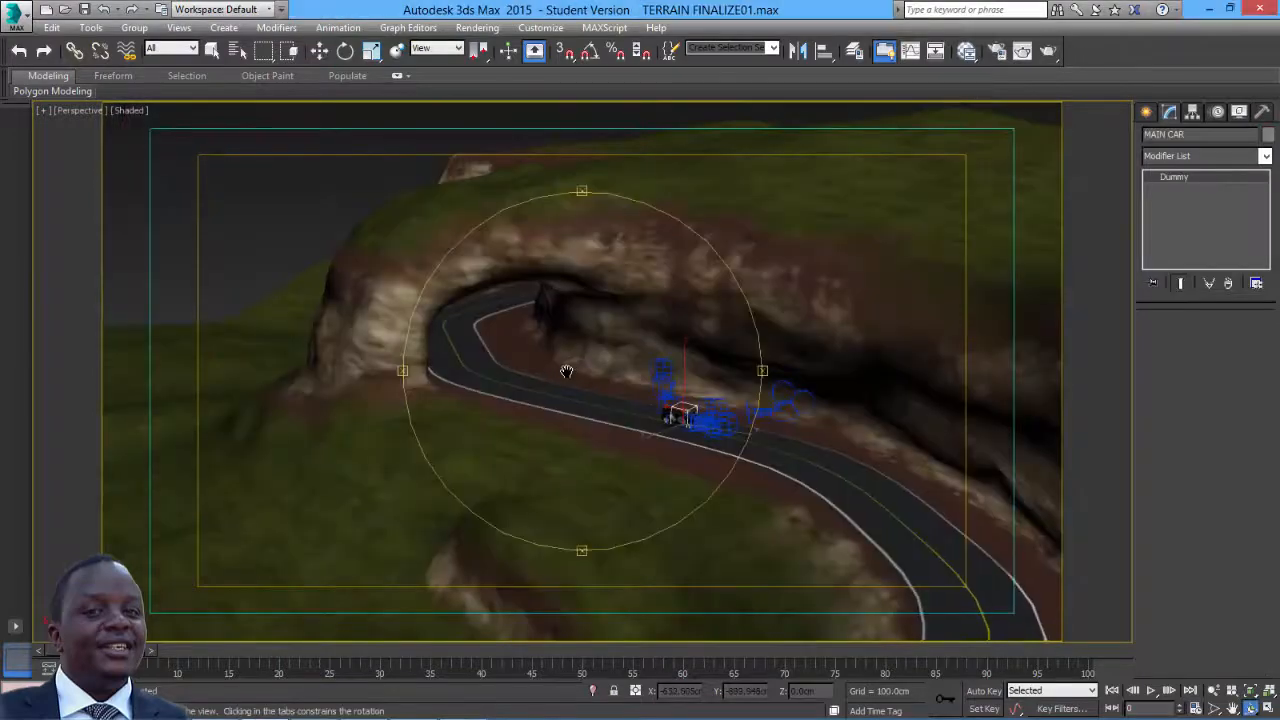
- Isolate the car body LEONE together with the terrain and inspect the car up close on the road
middle_drag(566, 371, 493, 401)
scroll(560, 394, up, 3)
drag(537, 397, 617, 429)
middle_drag(603, 420, 512, 372)
scroll(586, 400, up, 2)
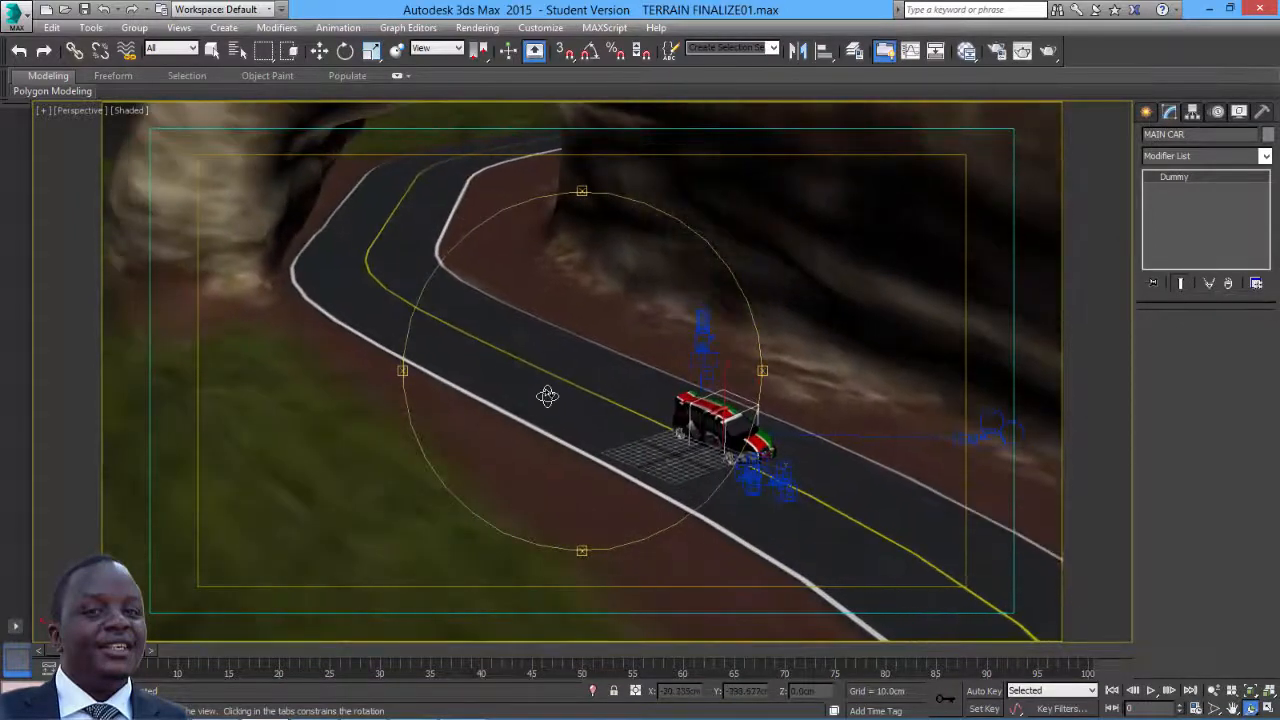
drag(547, 396, 678, 410)
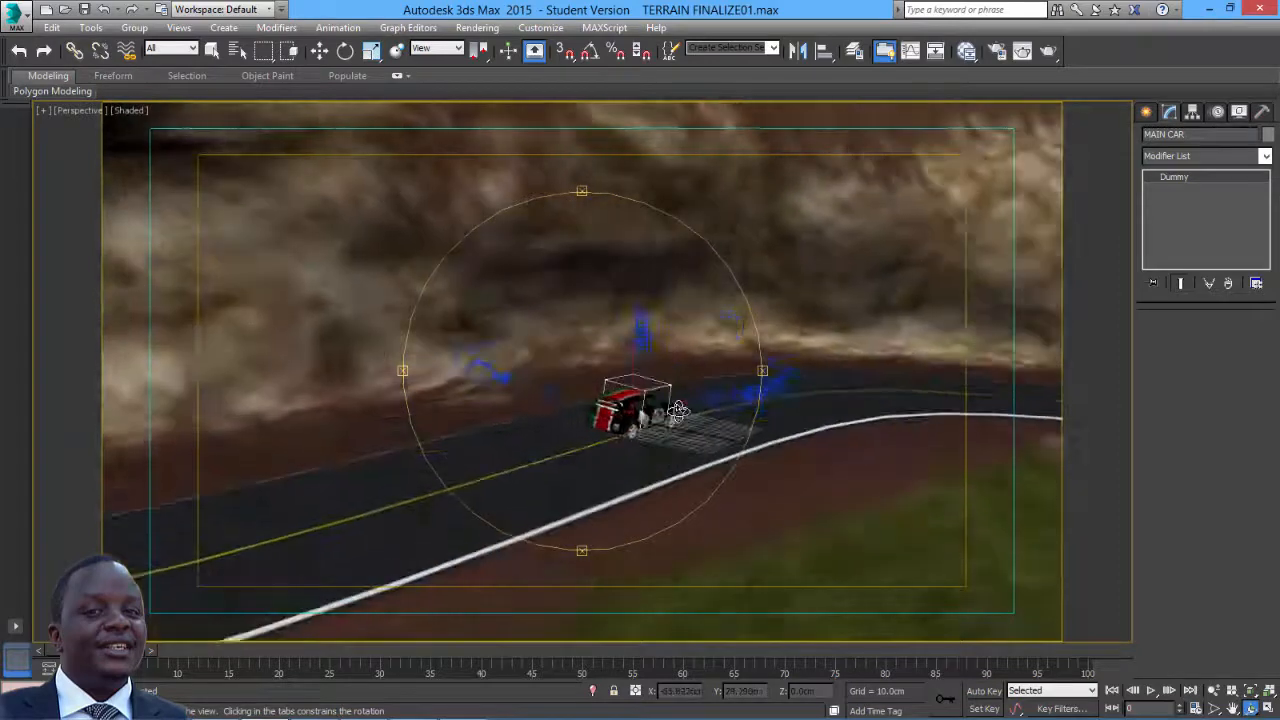
scroll(678, 410, up, 3)
middle_drag(678, 411, 807, 400)
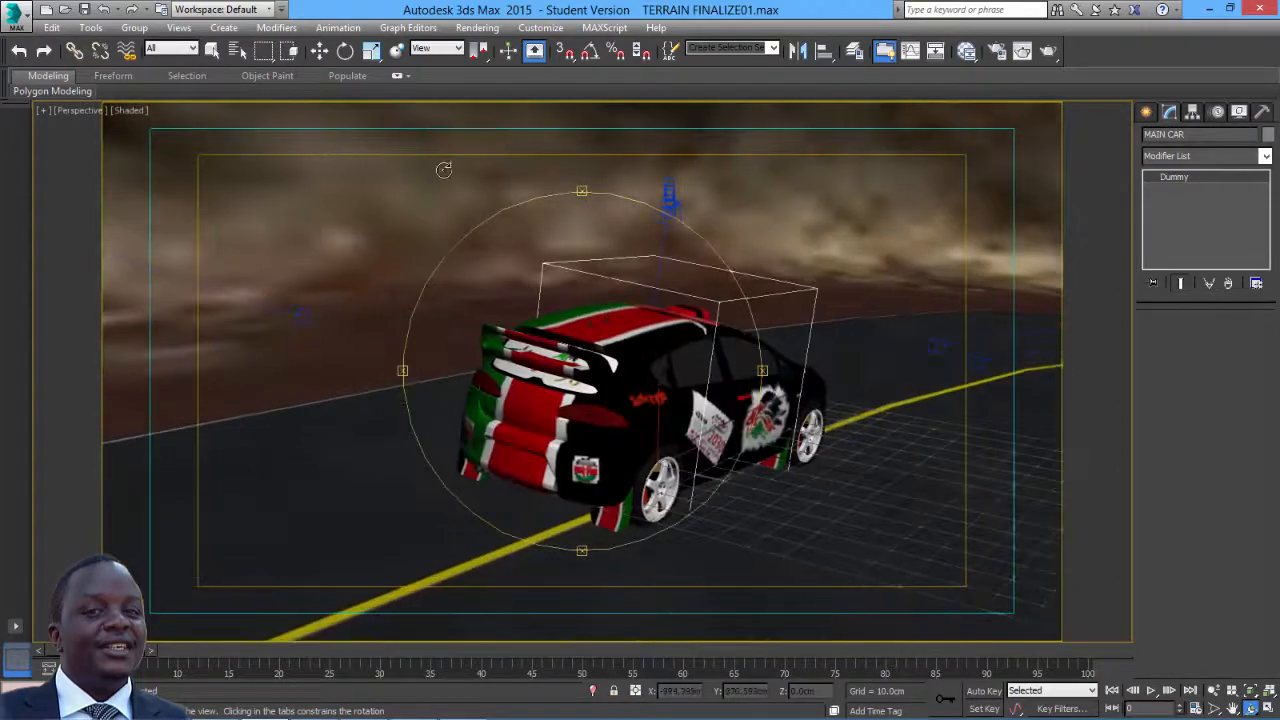
click(319, 50)
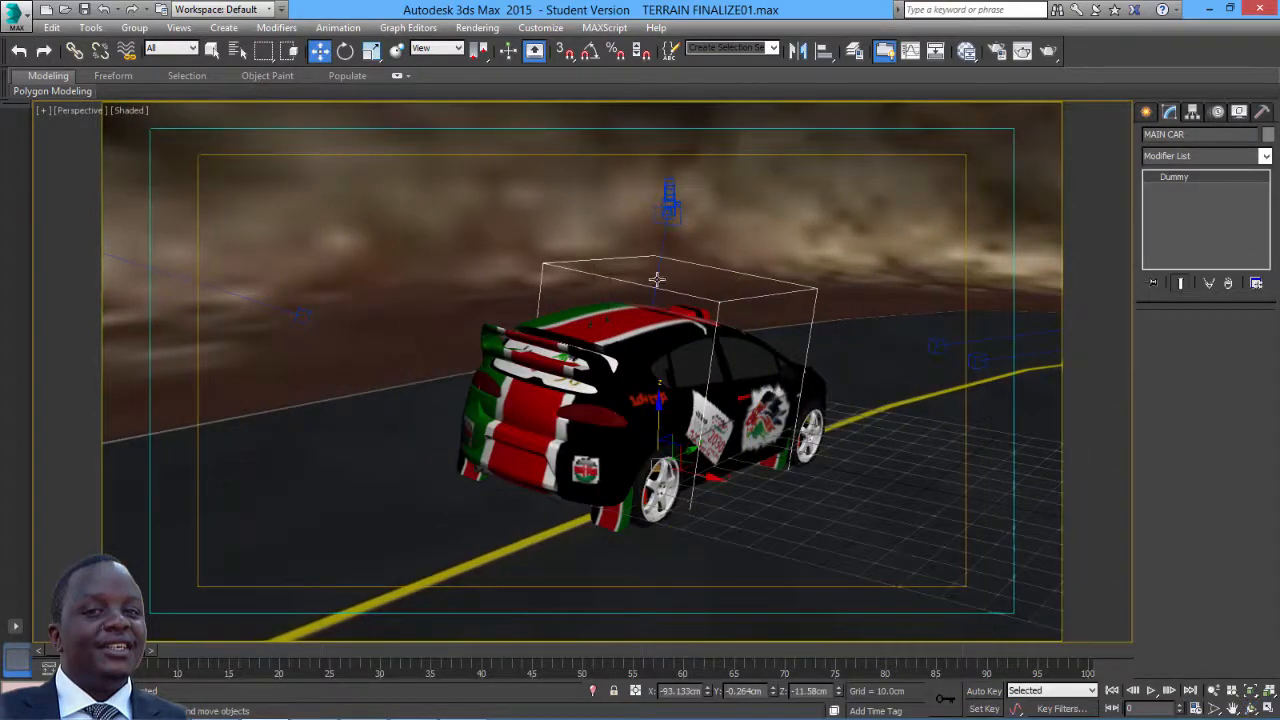
click(650, 329)
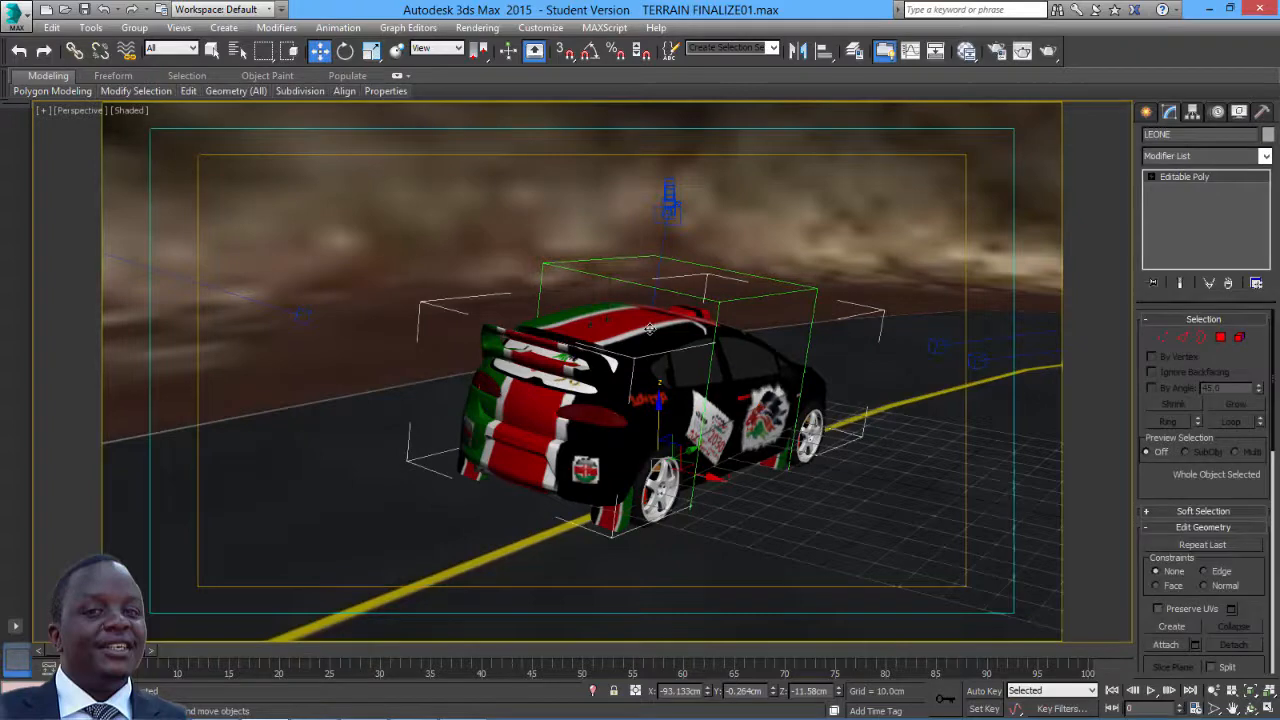
ctrl+click(369, 181)
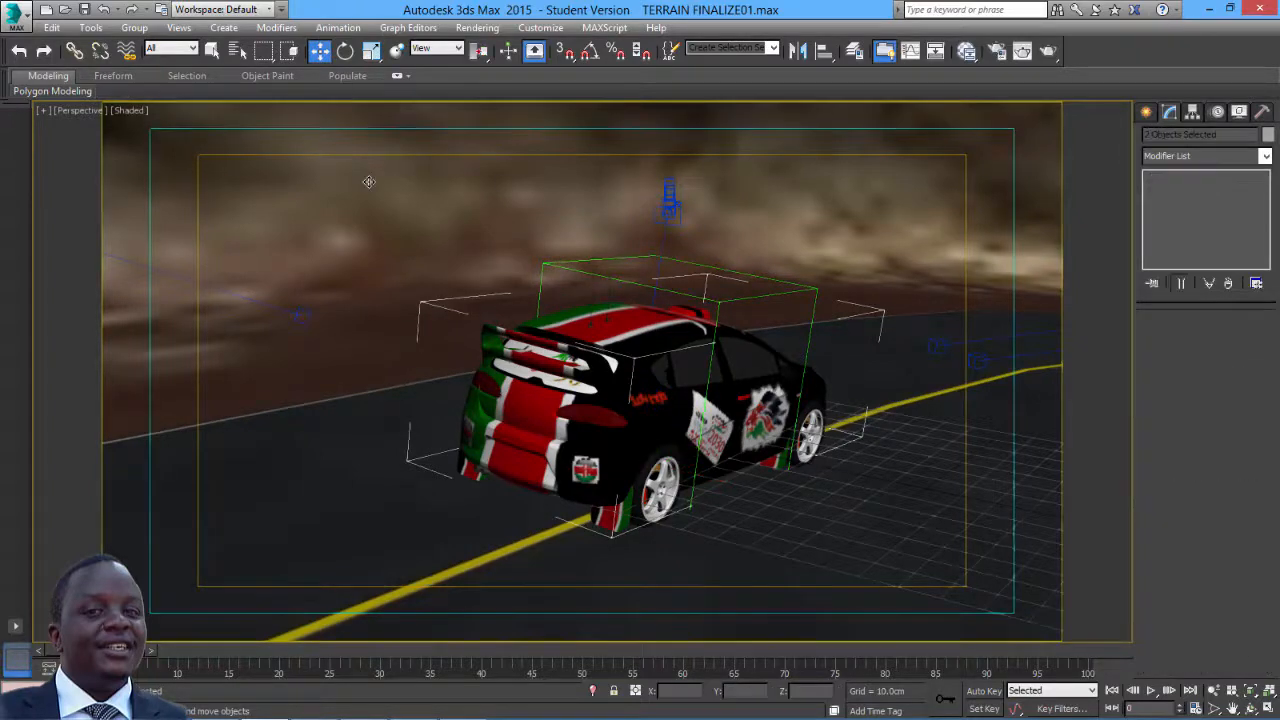
right_click(453, 240)
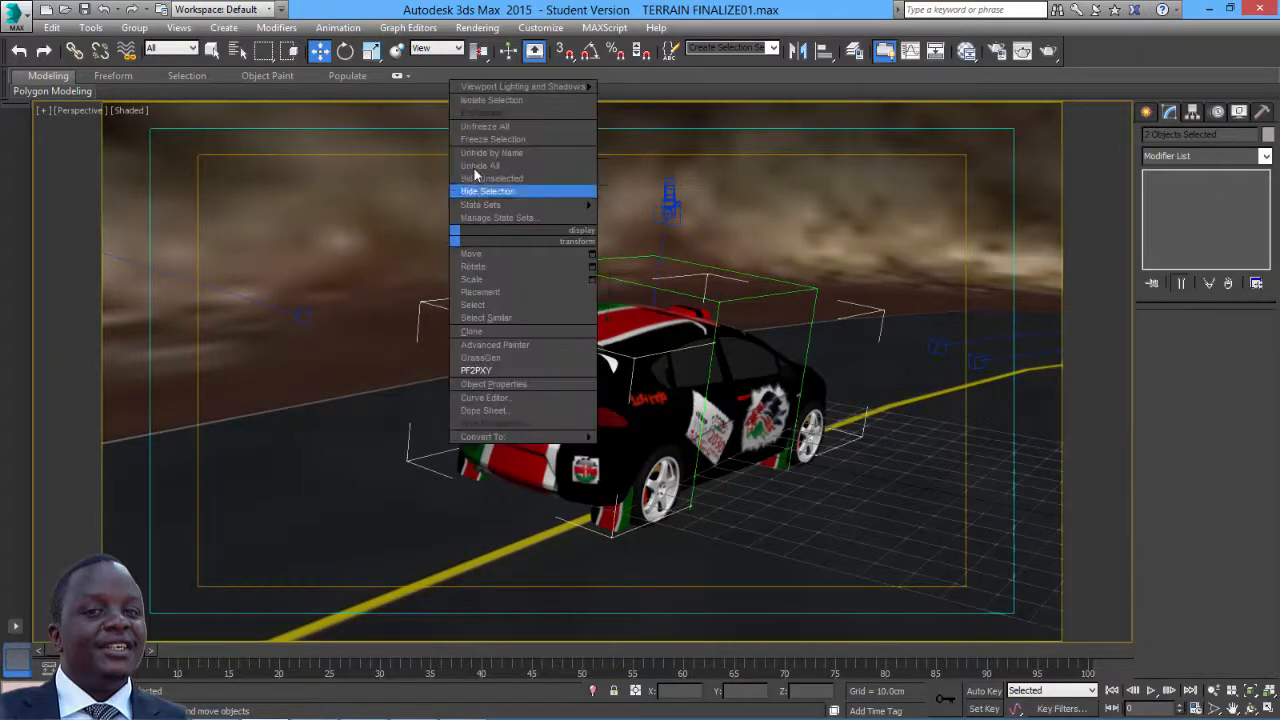
click(486, 108)
scroll(737, 434, up, 10)
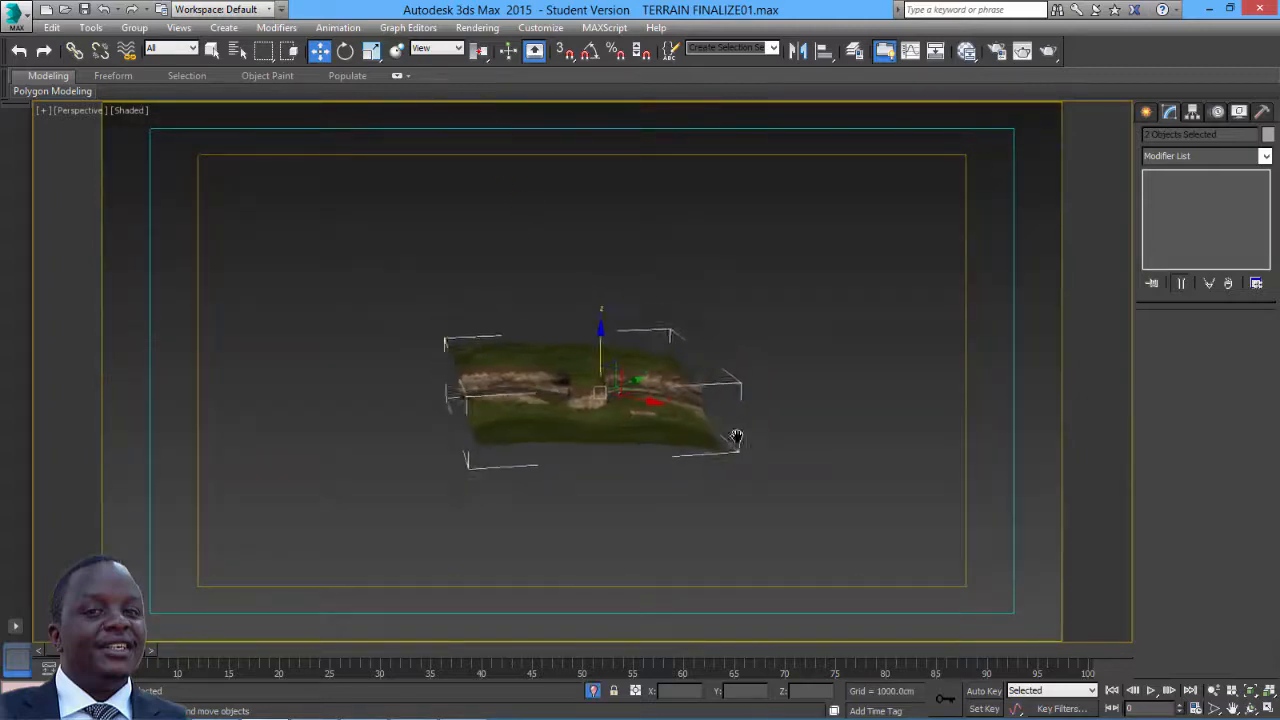
scroll(760, 346, up, 5)
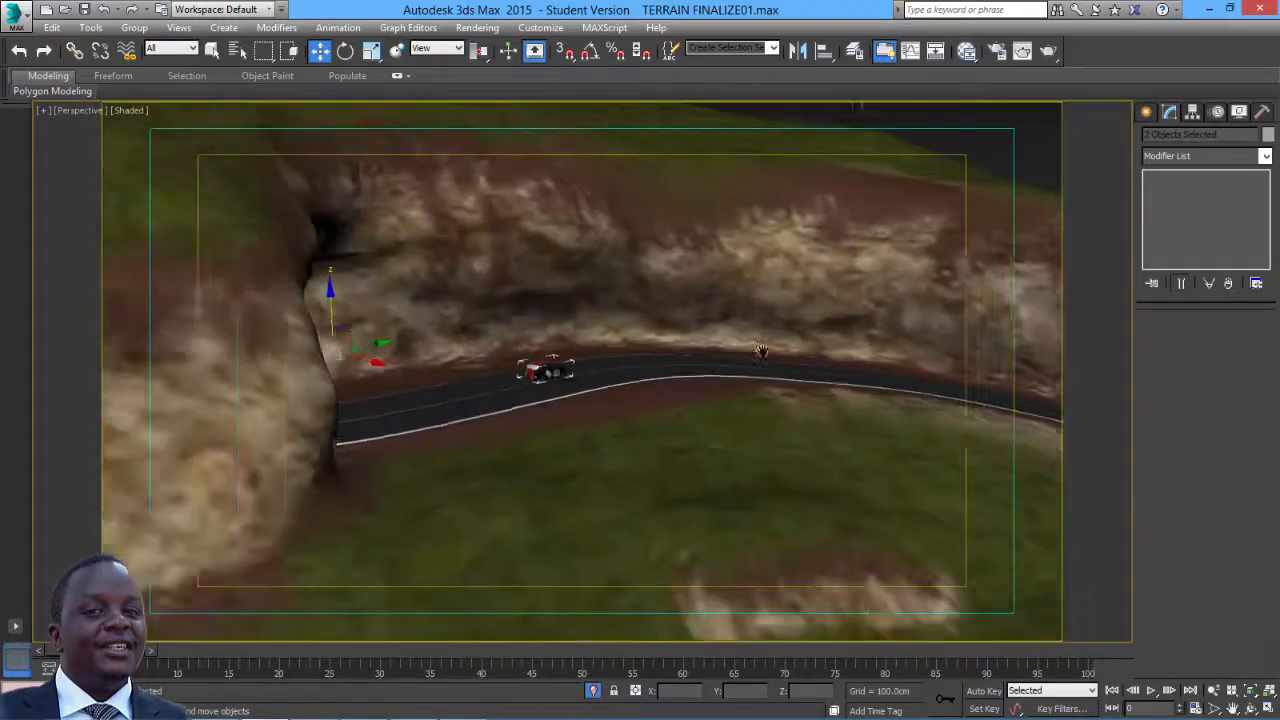
alt+middle_drag(835, 322, 581, 463)
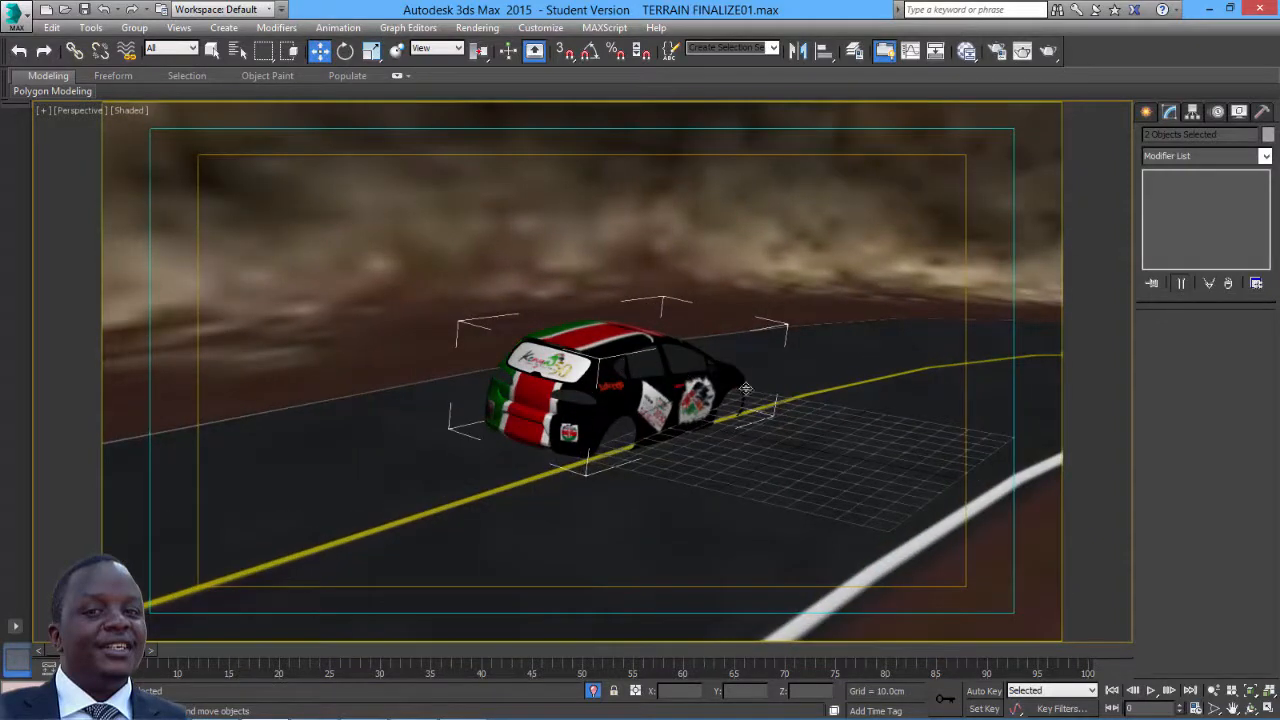
- Examine the car body LEONE and the surrounding road from the rear, side and front, up close and from farther away
click(1251, 707)
drag(648, 392, 620, 380)
click(319, 50)
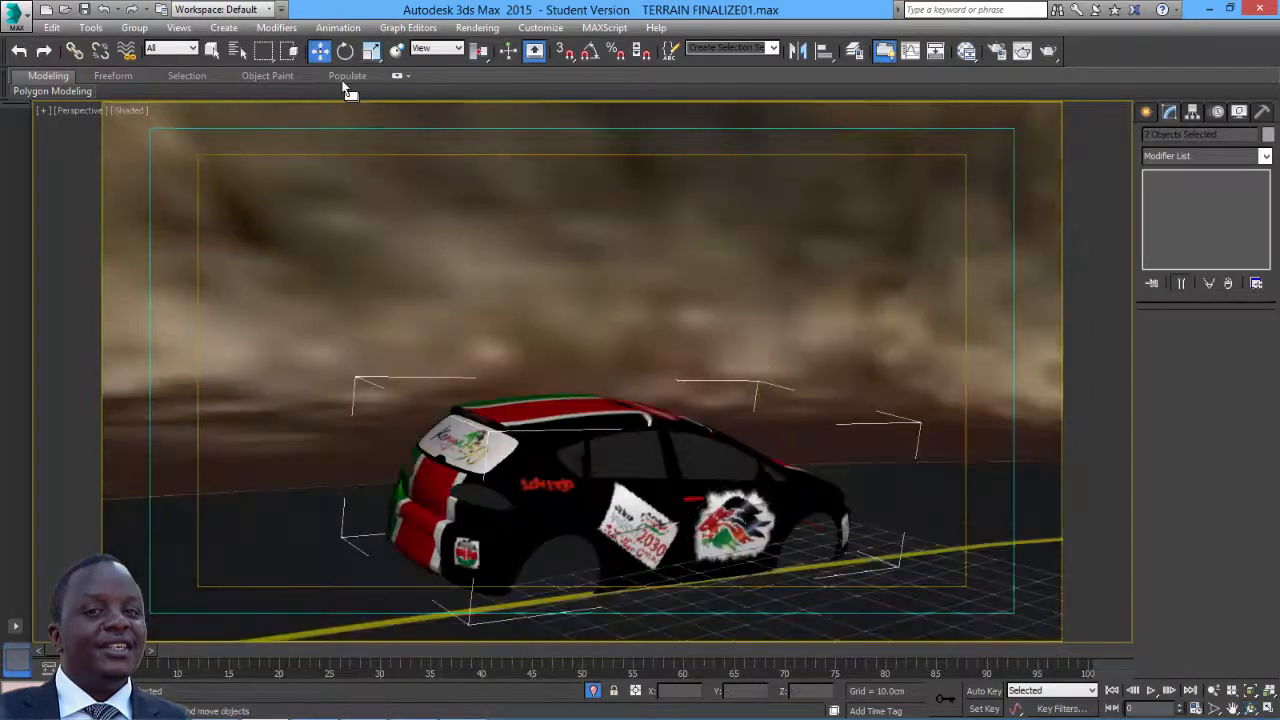
click(601, 466)
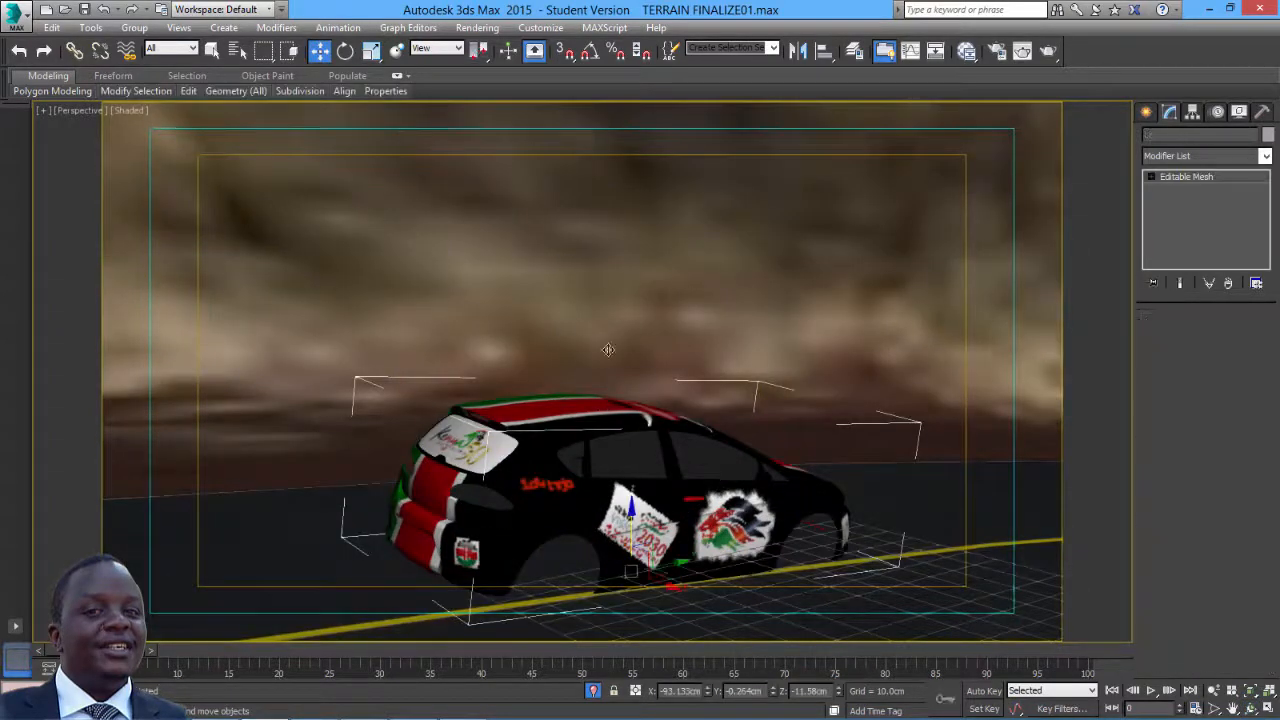
click(1251, 707)
drag(600, 450, 538, 470)
middle_drag(539, 470, 585, 398)
scroll(588, 400, down, 2)
drag(606, 400, 667, 411)
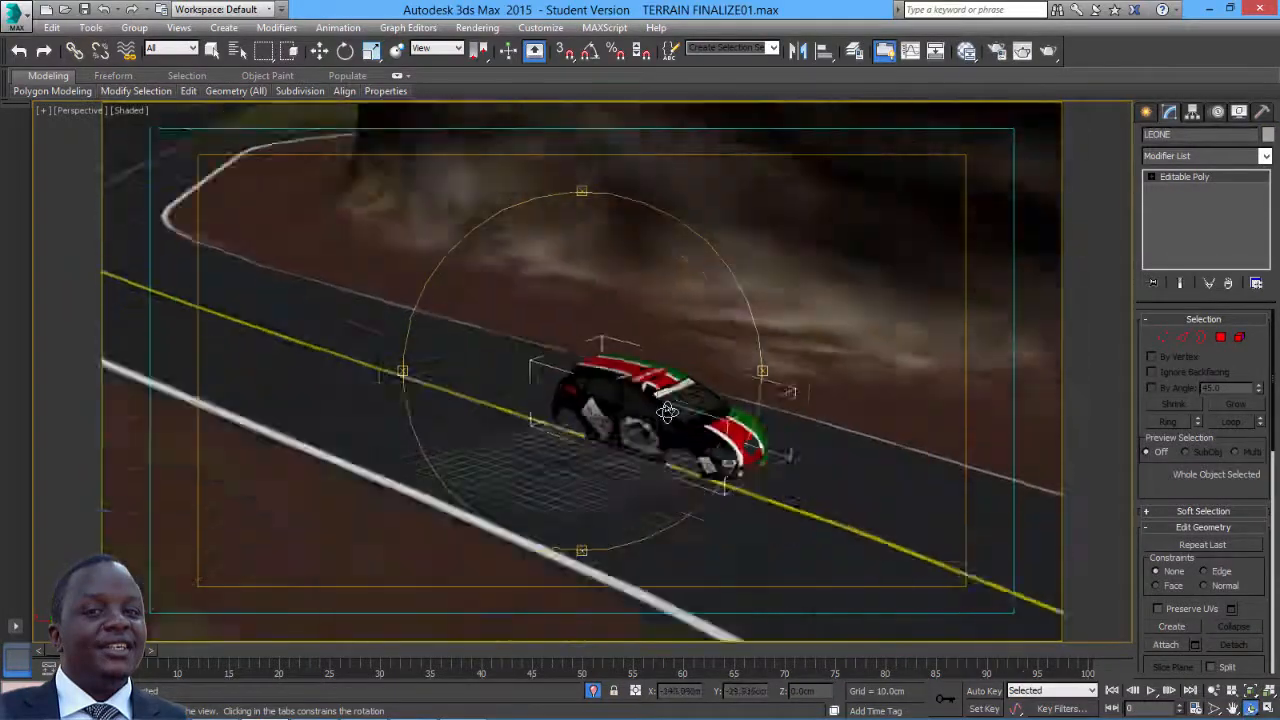
scroll(667, 412, down, 4)
scroll(667, 411, up, 5)
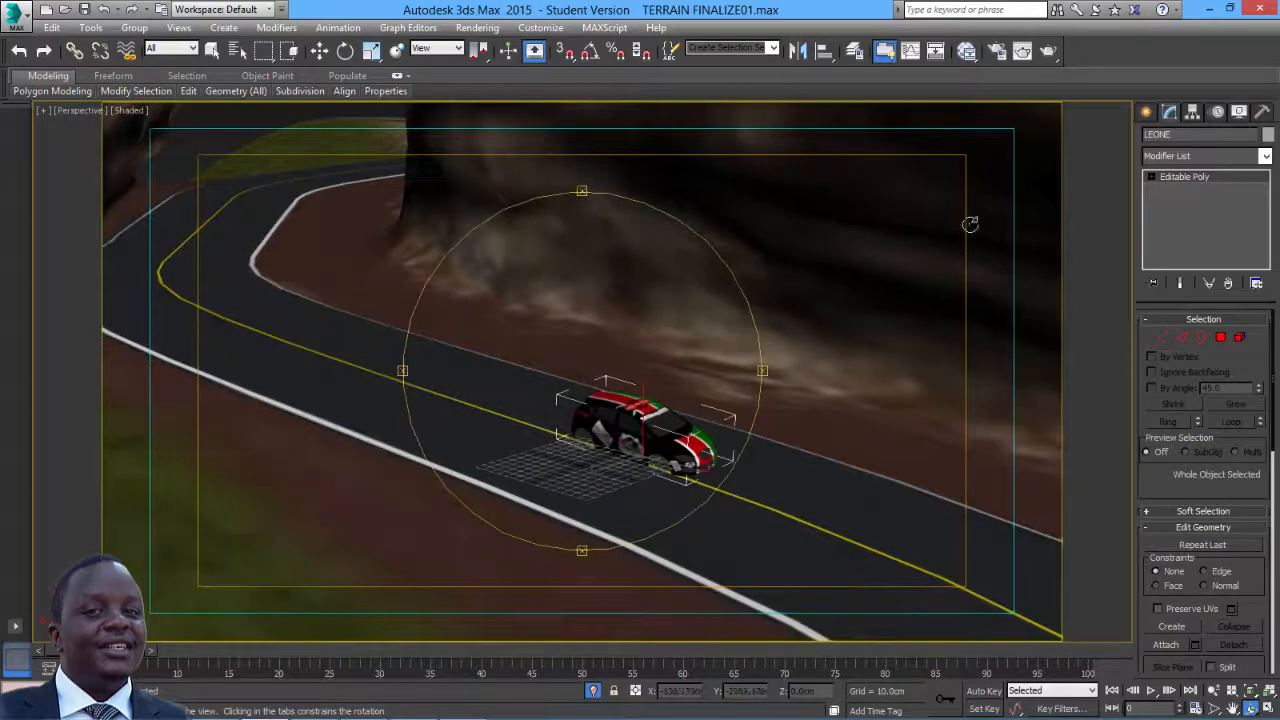
middle_drag(597, 429, 598, 405)
- Create a Daylight system beside the car on the road, accepting the mr Photographic Exposure Control with EV = 15
click(1262, 112)
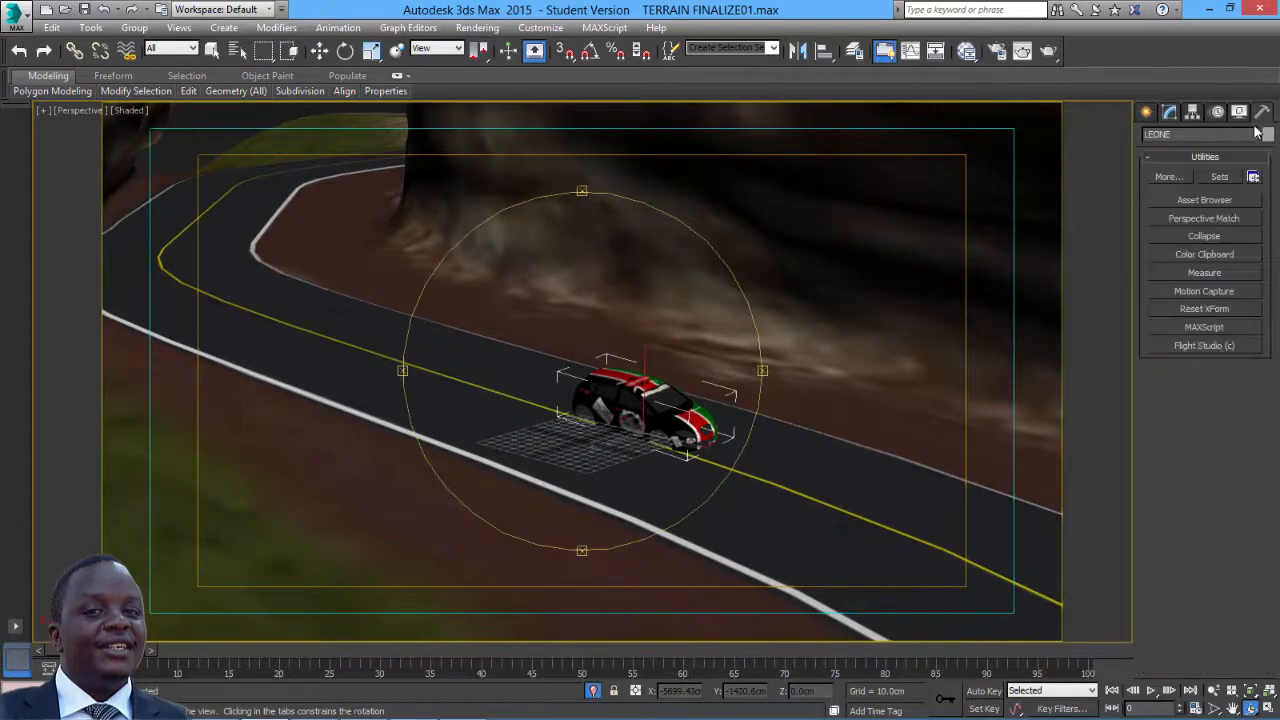
click(1145, 112)
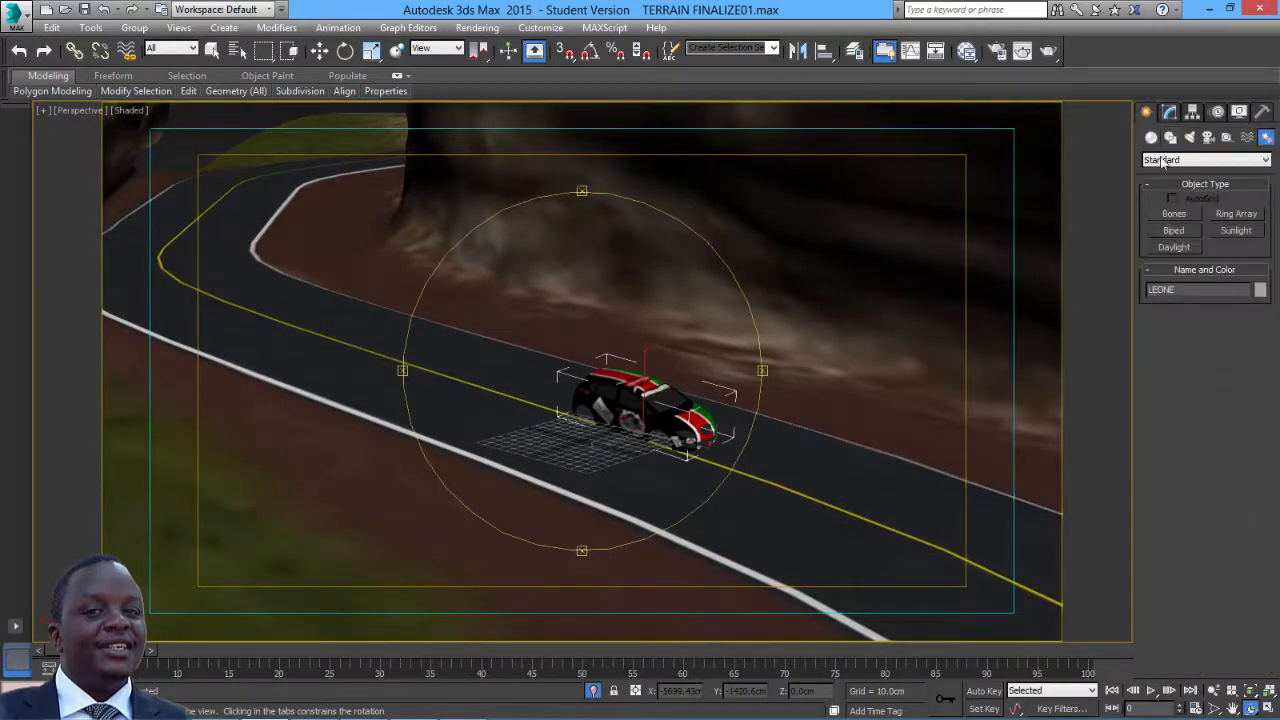
click(1175, 249)
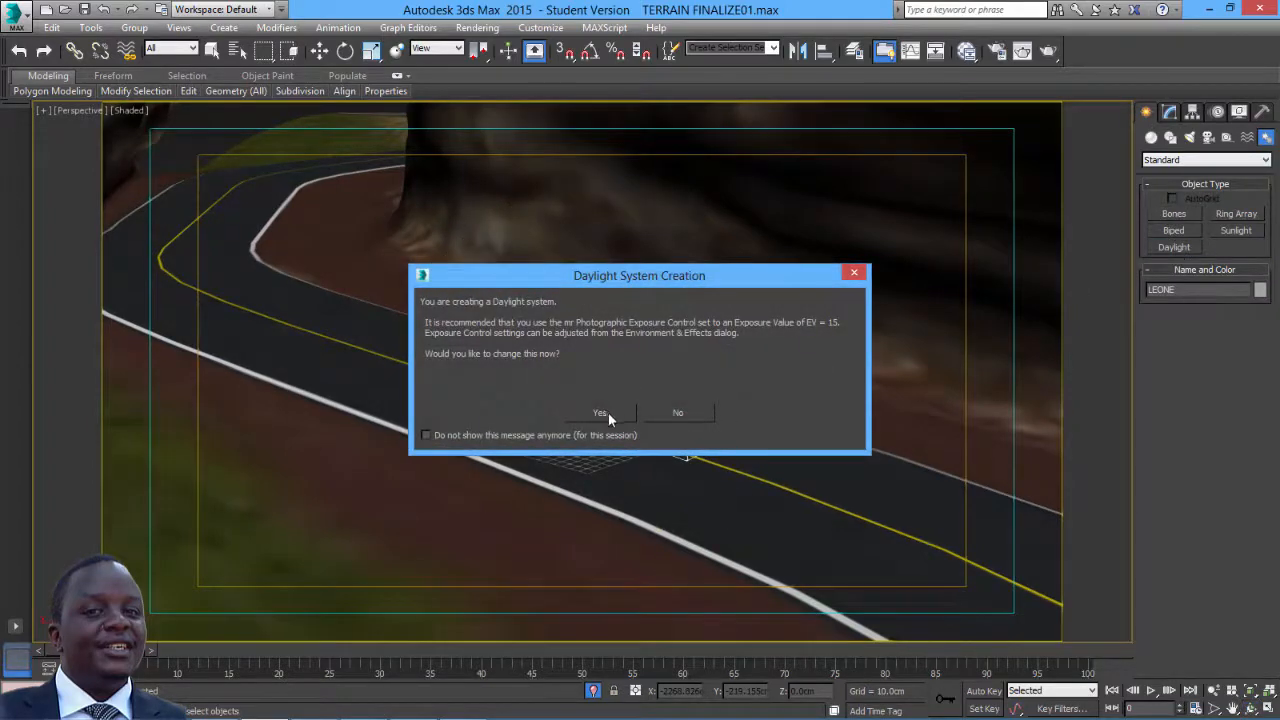
click(605, 410)
drag(608, 400, 604, 398)
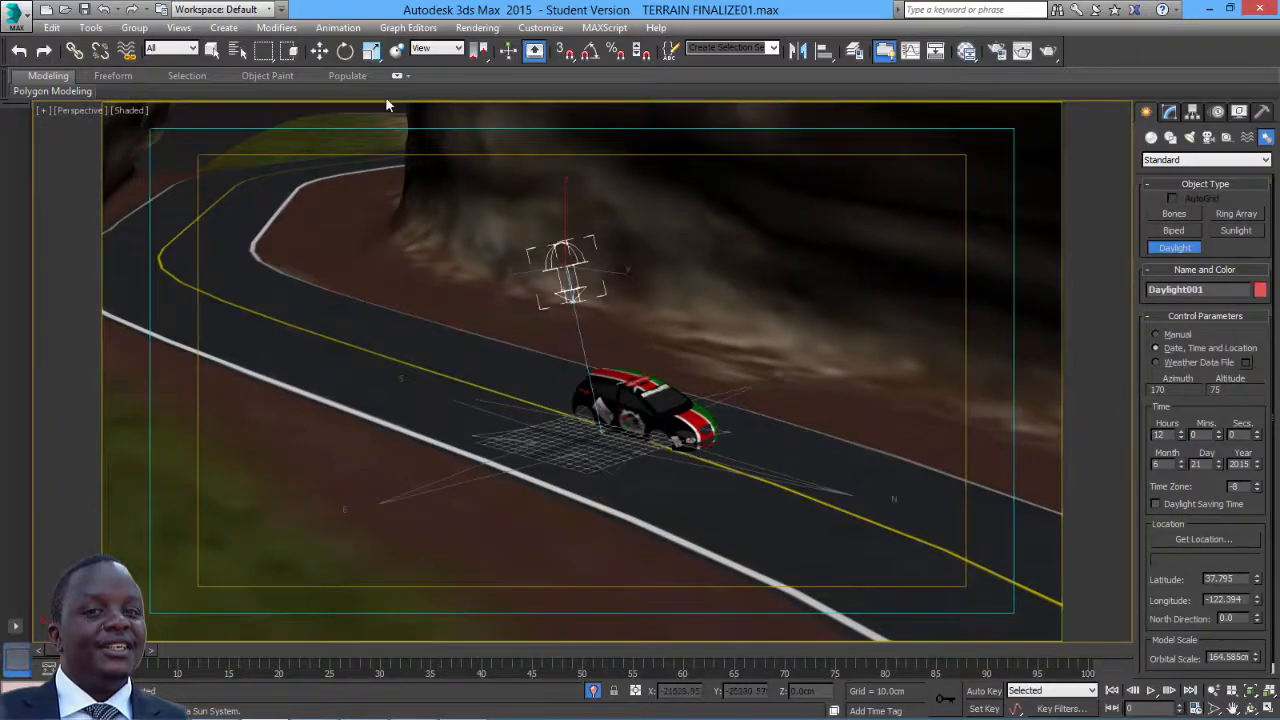
click(319, 50)
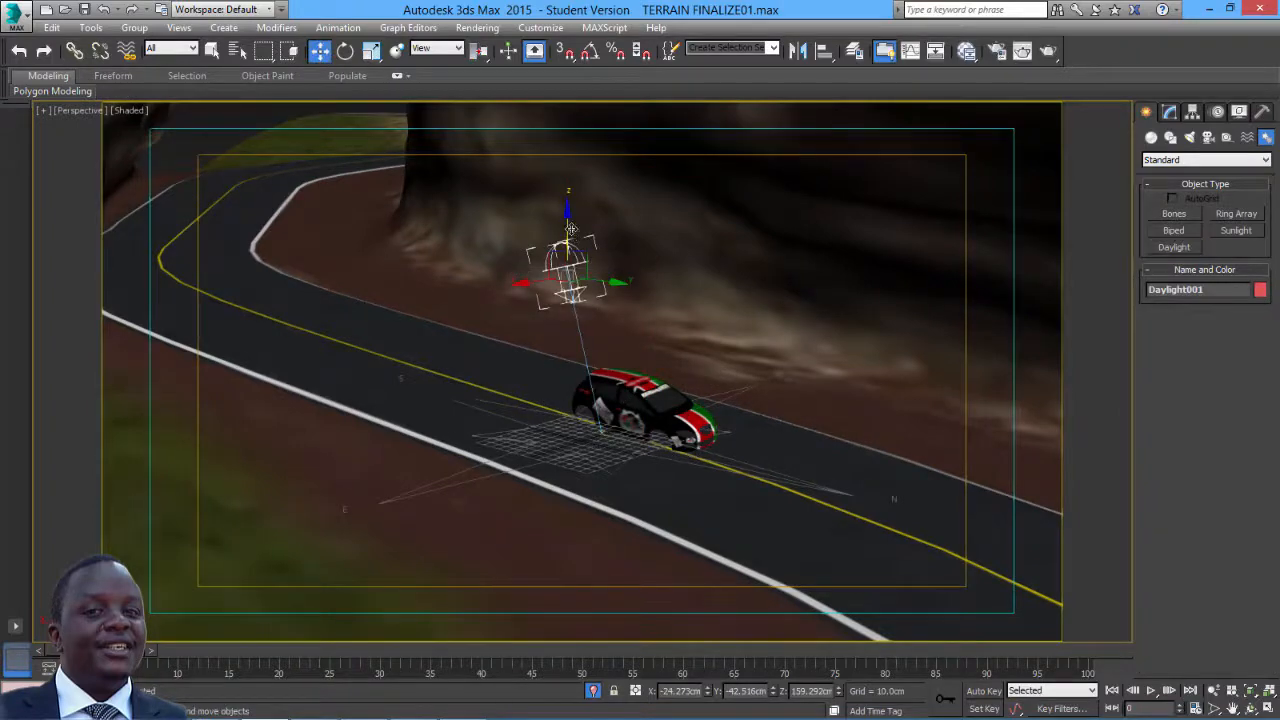
- Set the daylight's sunlight to mr Sun, keep its skylight as Skylight, and switch its positioning to Manual
click(1170, 112)
scroll(1187, 370, up, 2)
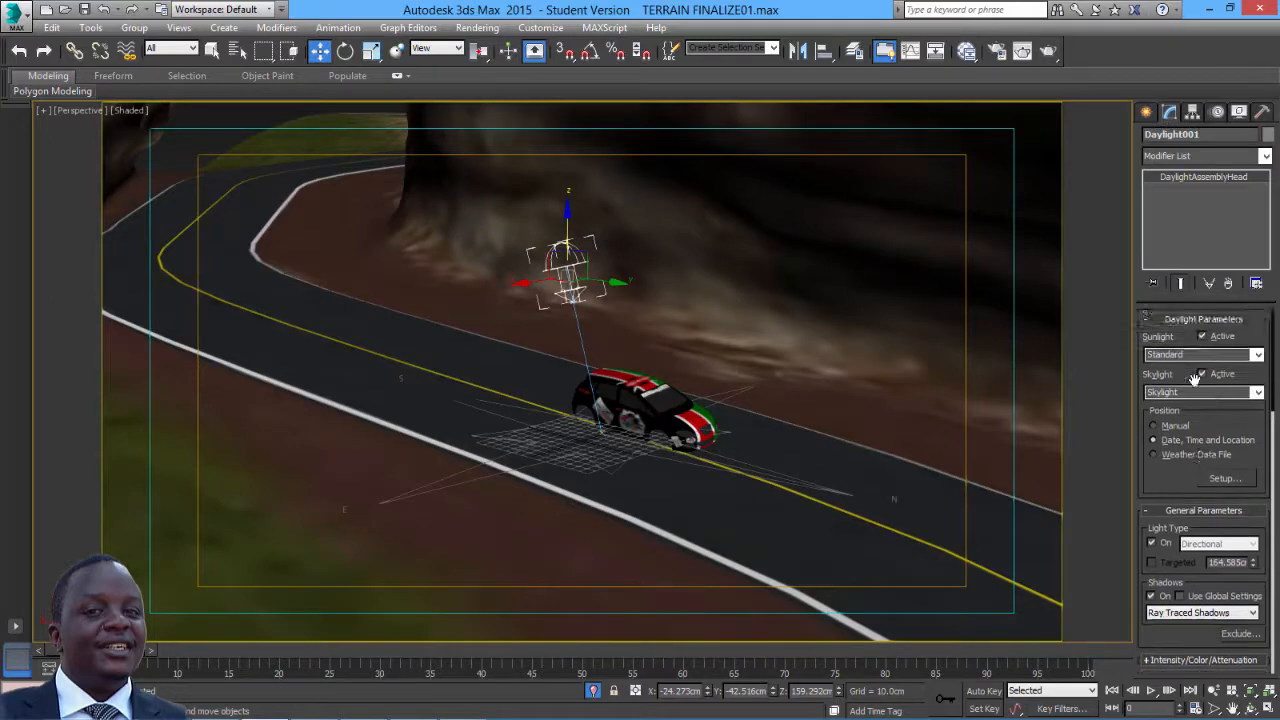
click(1257, 355)
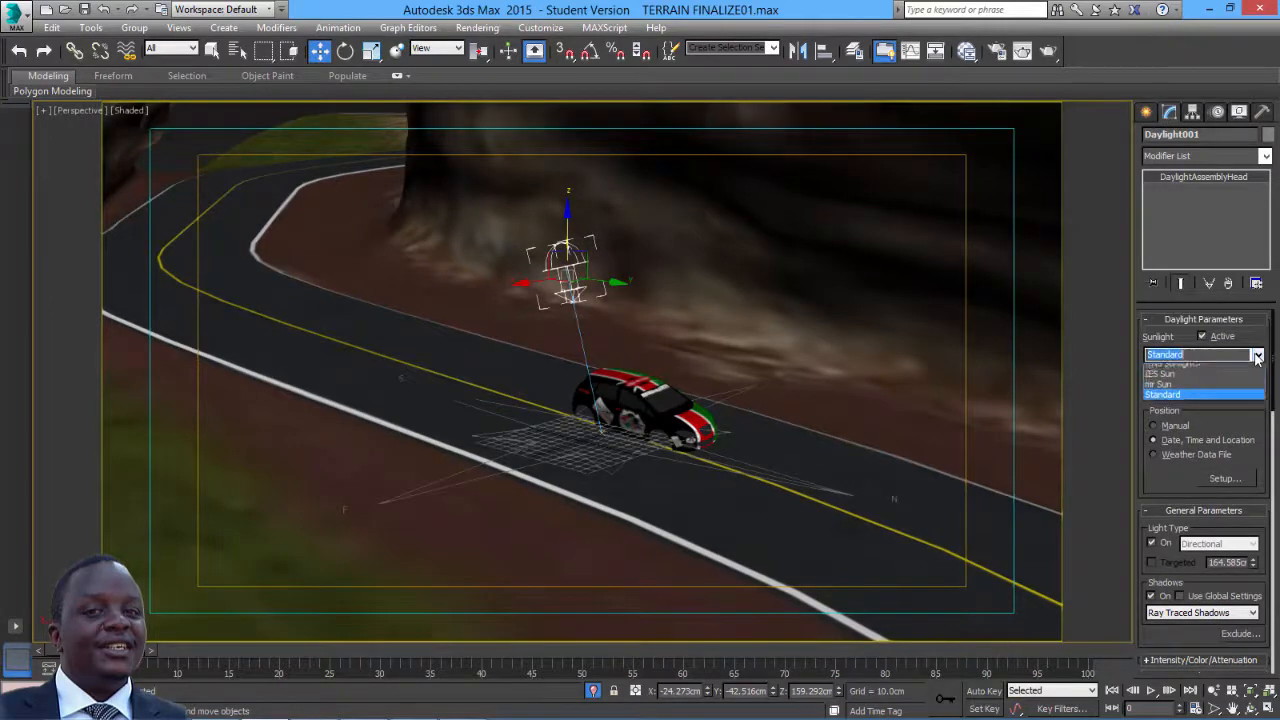
click(1181, 391)
click(1256, 394)
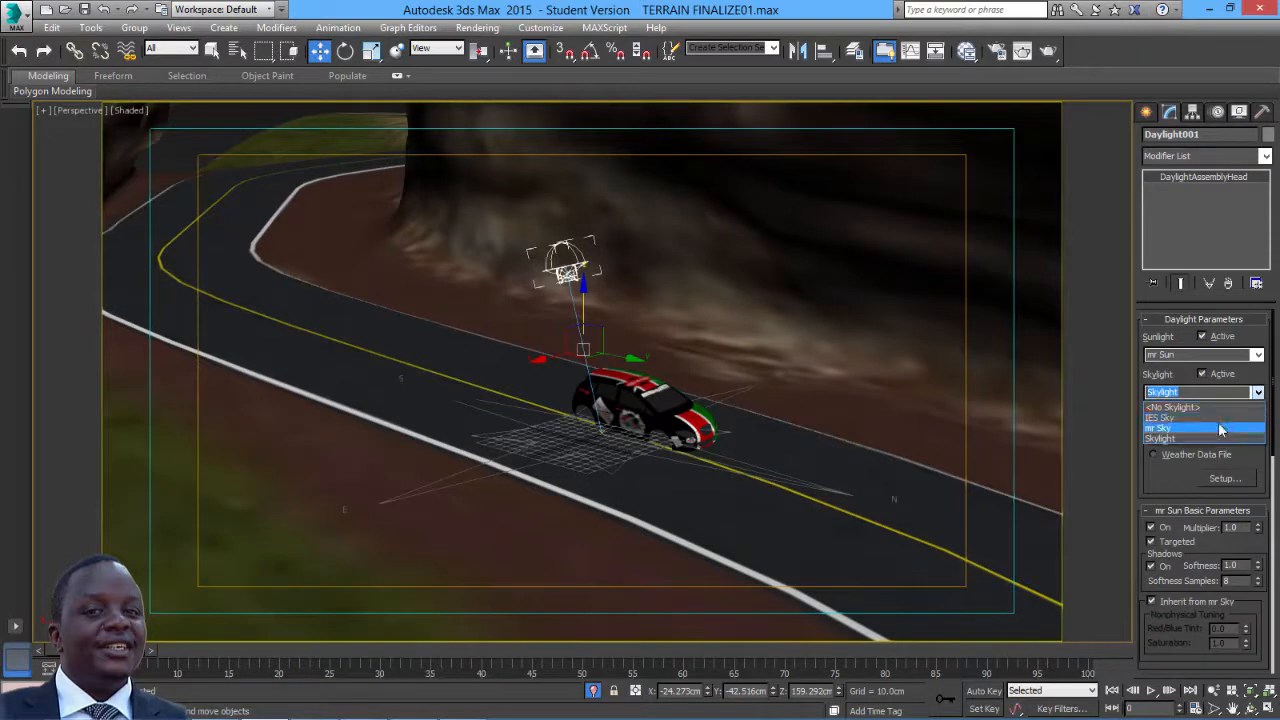
click(1211, 437)
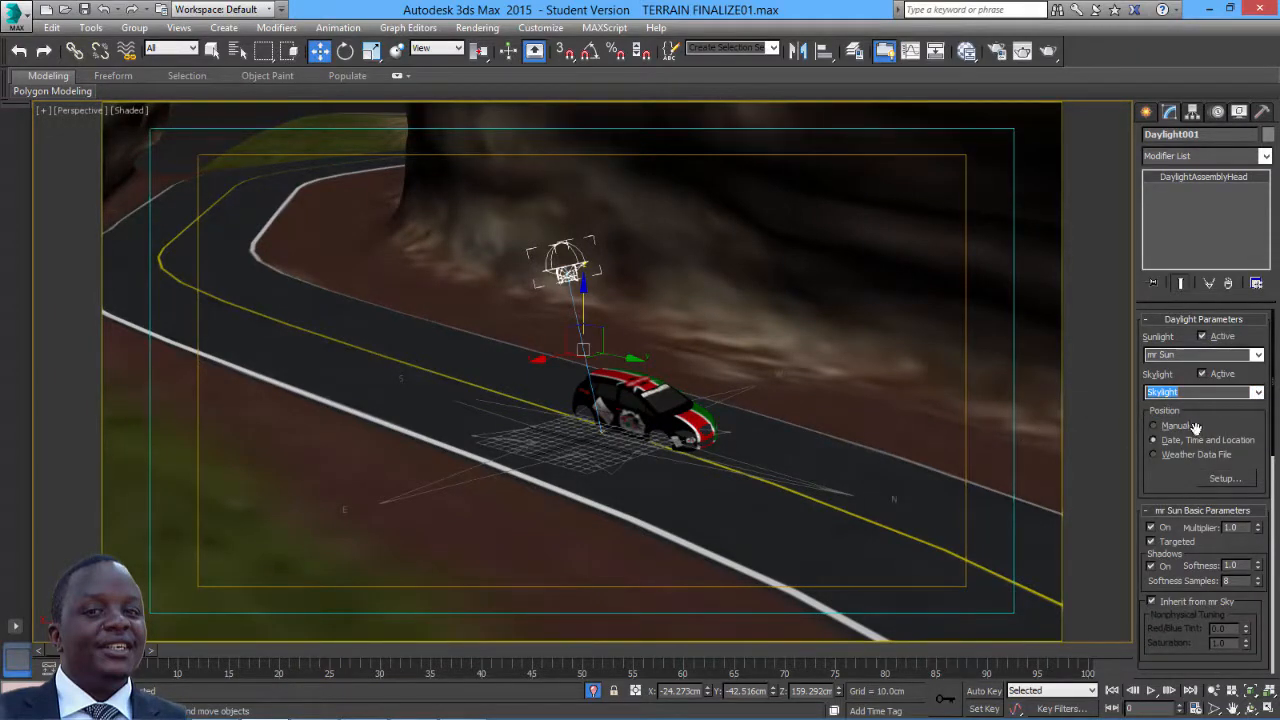
click(1153, 426)
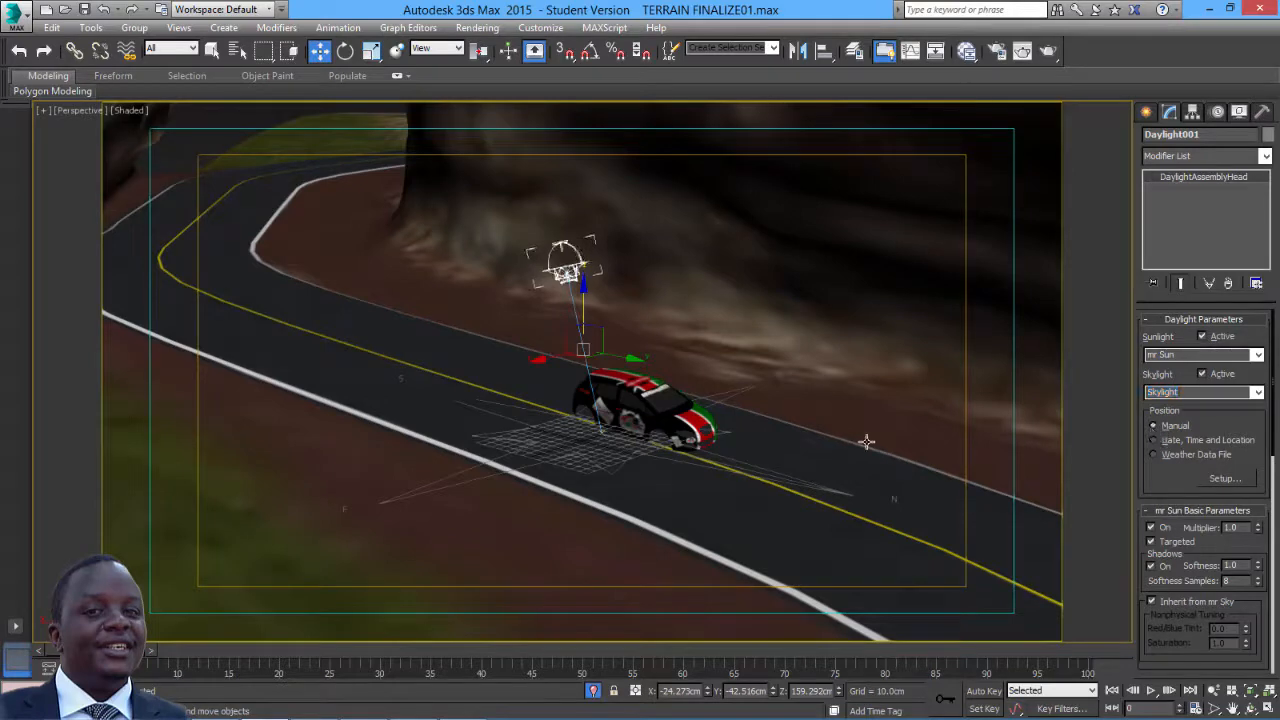
- Move the daylight head along X to about 62 cm and switch the viewport shading to Realistic
click(536, 360)
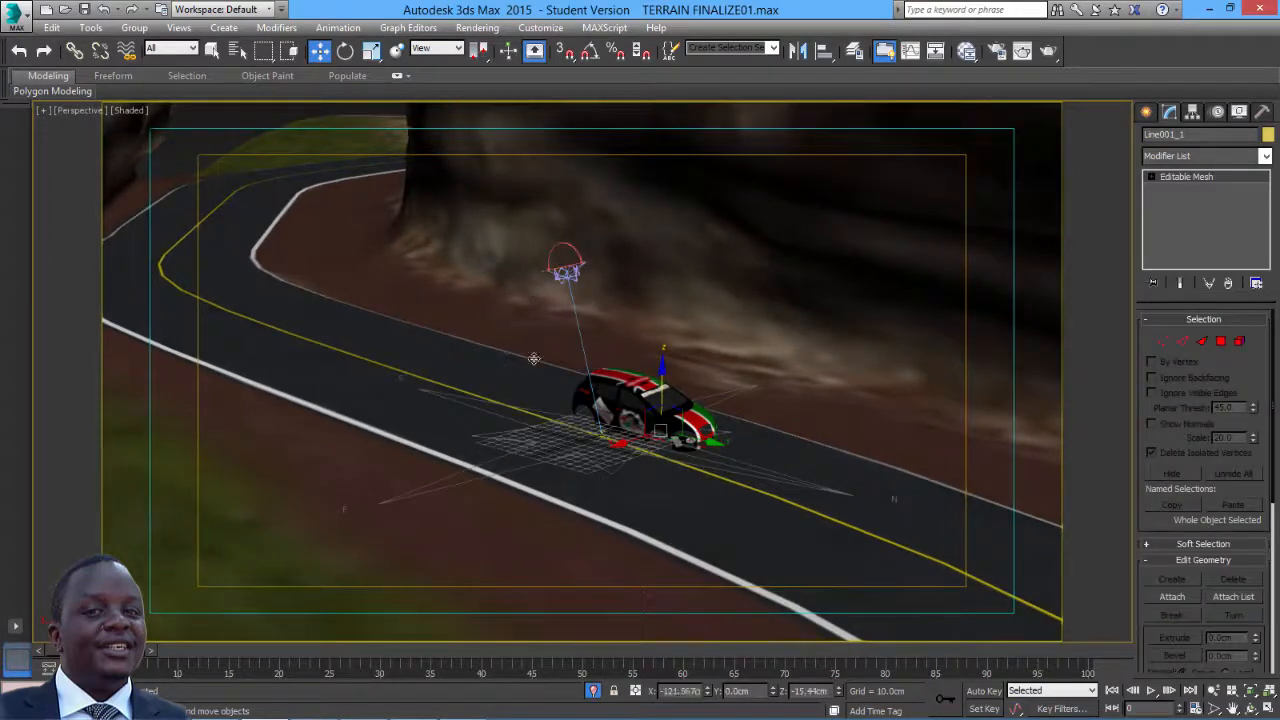
key(ctrl+z)
click(576, 264)
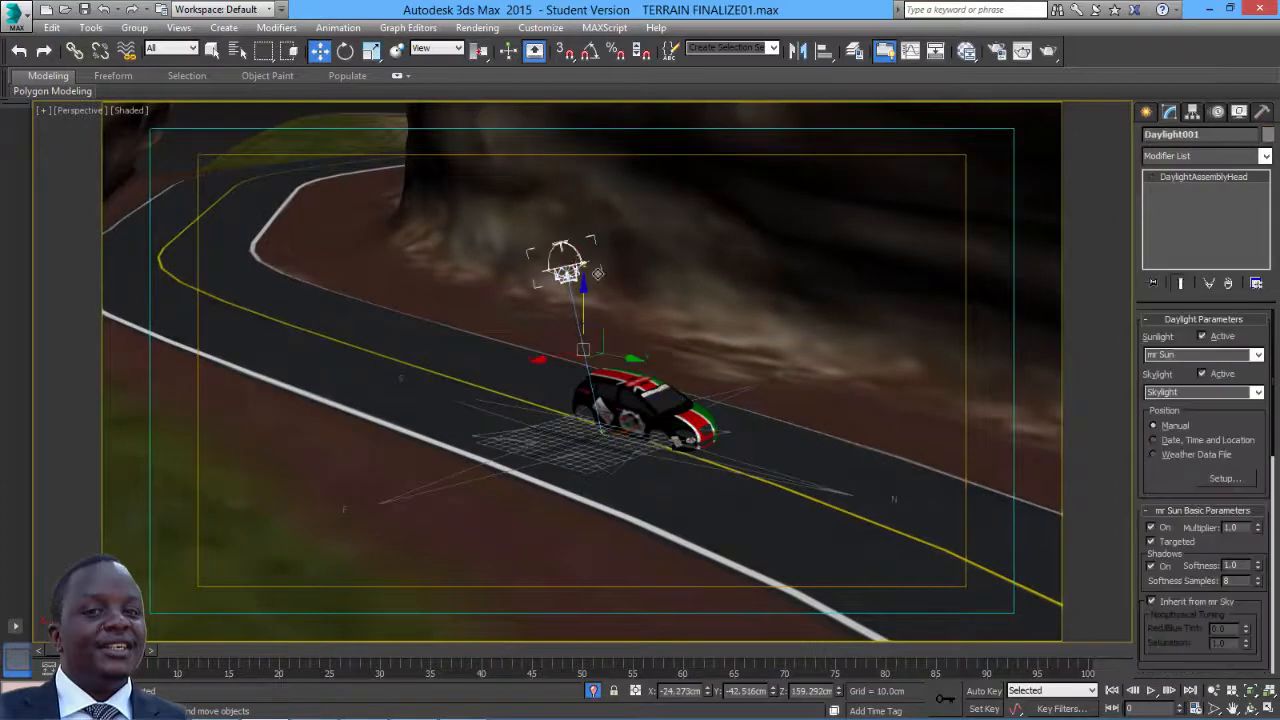
drag(555, 363, 503, 363)
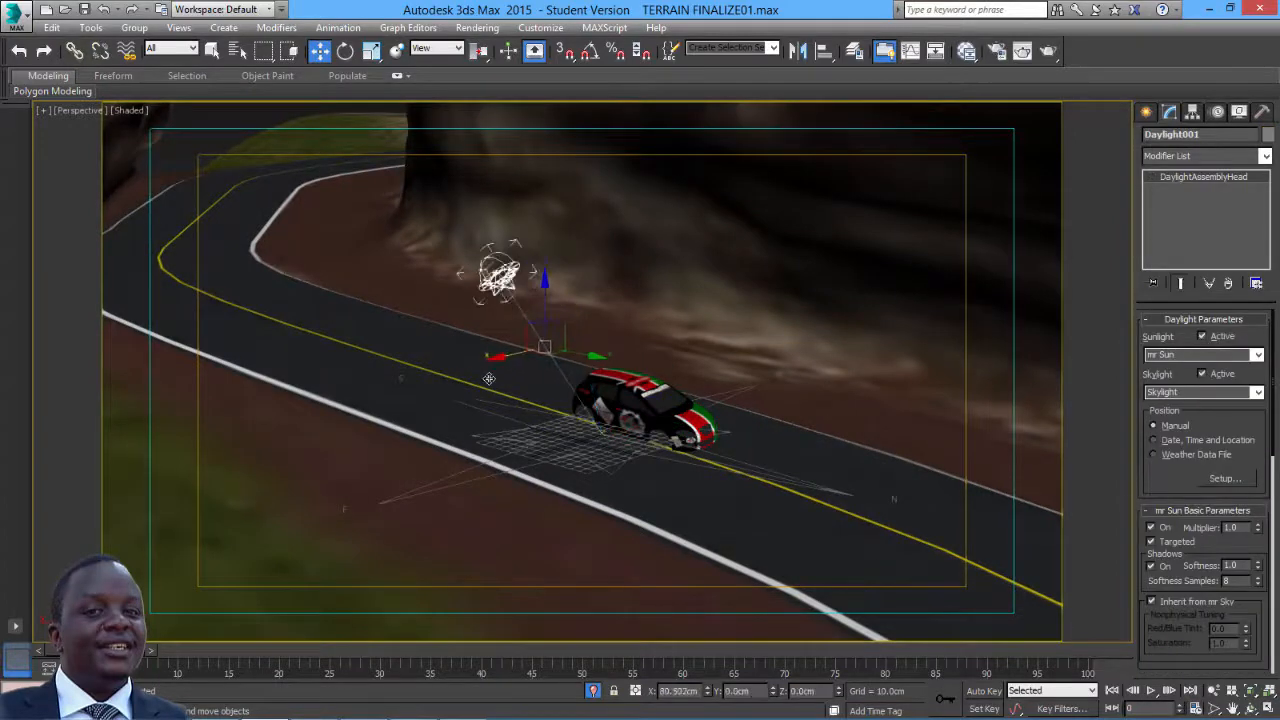
click(131, 111)
click(178, 128)
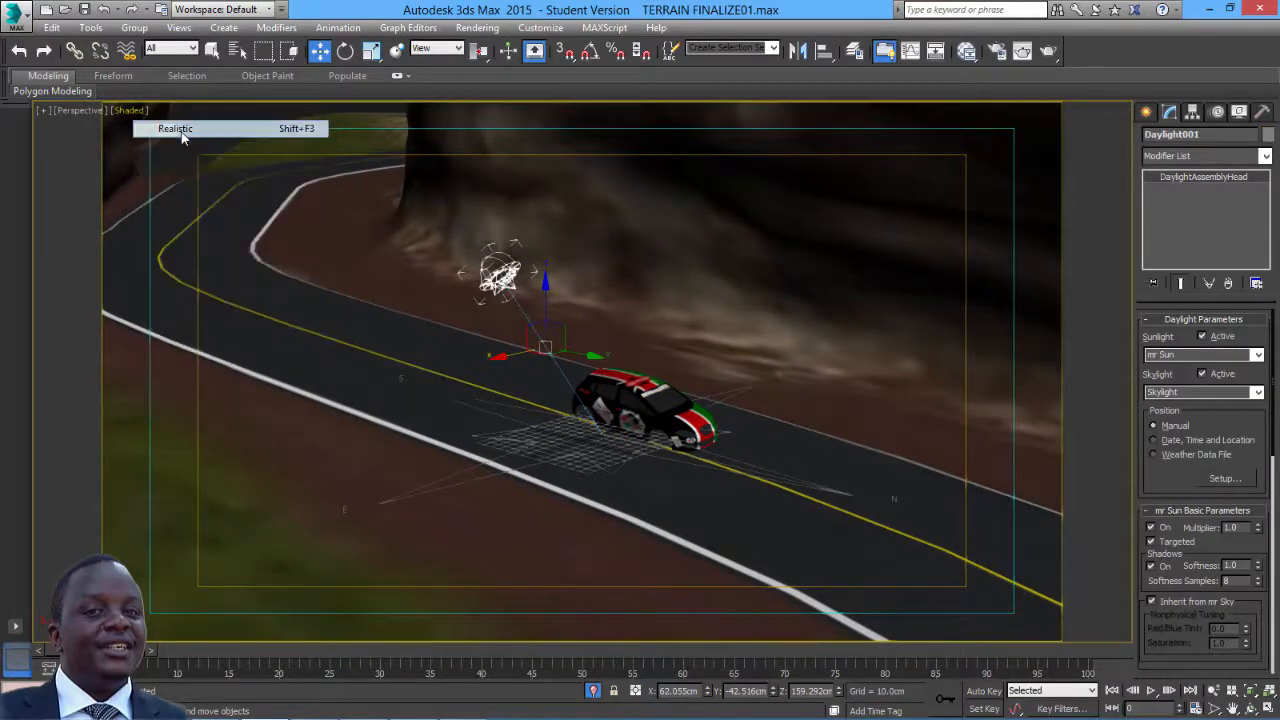
- Reposition the daylight head to about X 176.5, Y -16.7 and Z 110.3 cm so the sun sits lower beside the car
alt+middle_drag(395, 302, 570, 300)
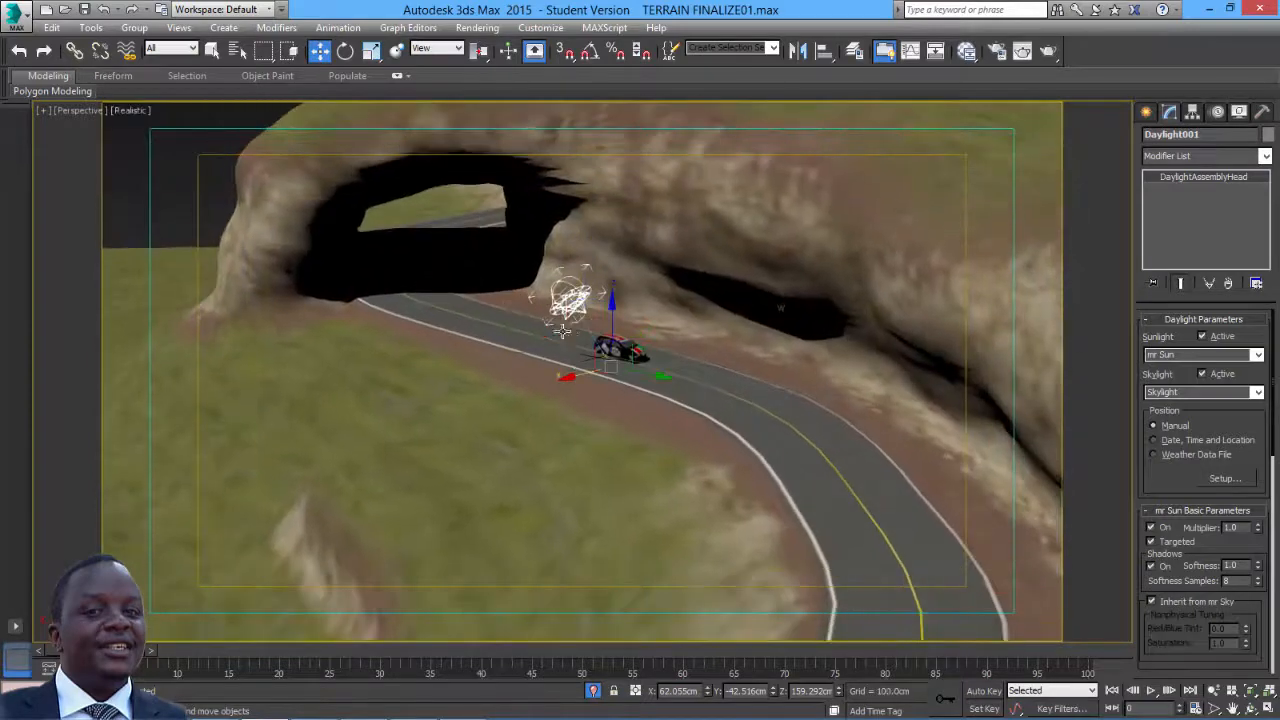
drag(572, 376, 549, 360)
drag(595, 285, 596, 313)
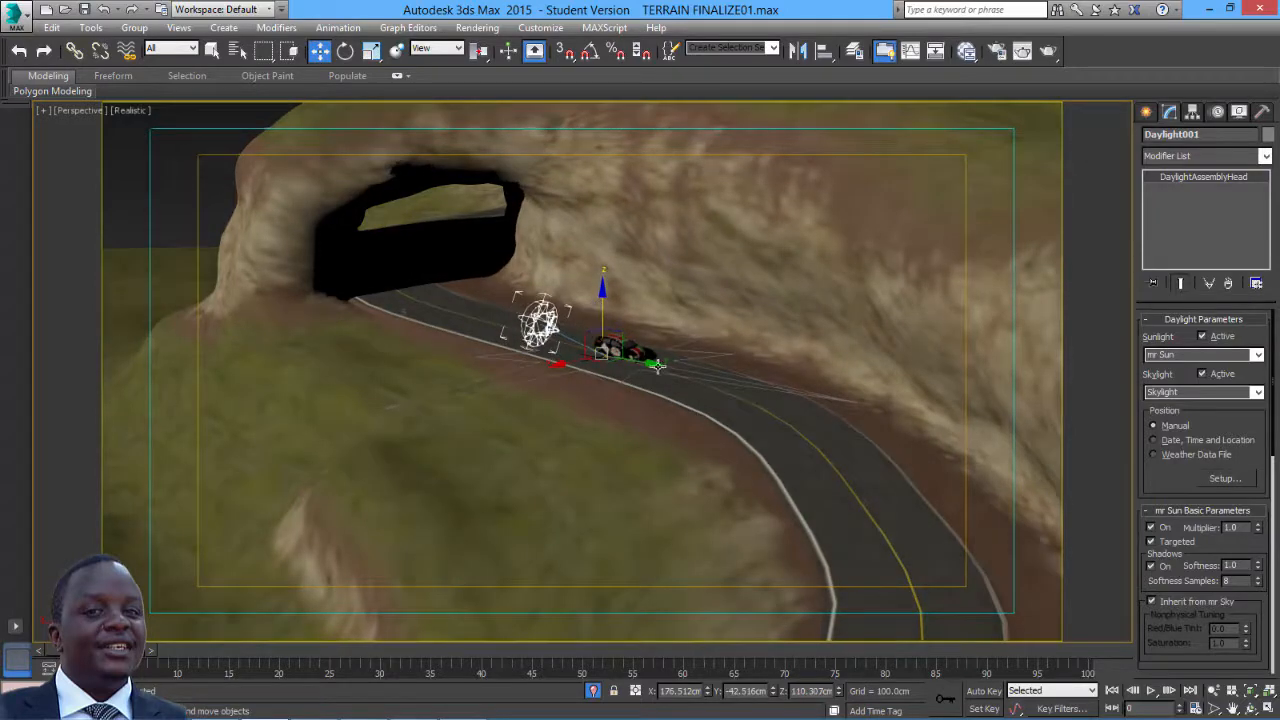
drag(653, 363, 660, 370)
middle_drag(740, 422, 868, 534)
scroll(728, 378, down, 4)
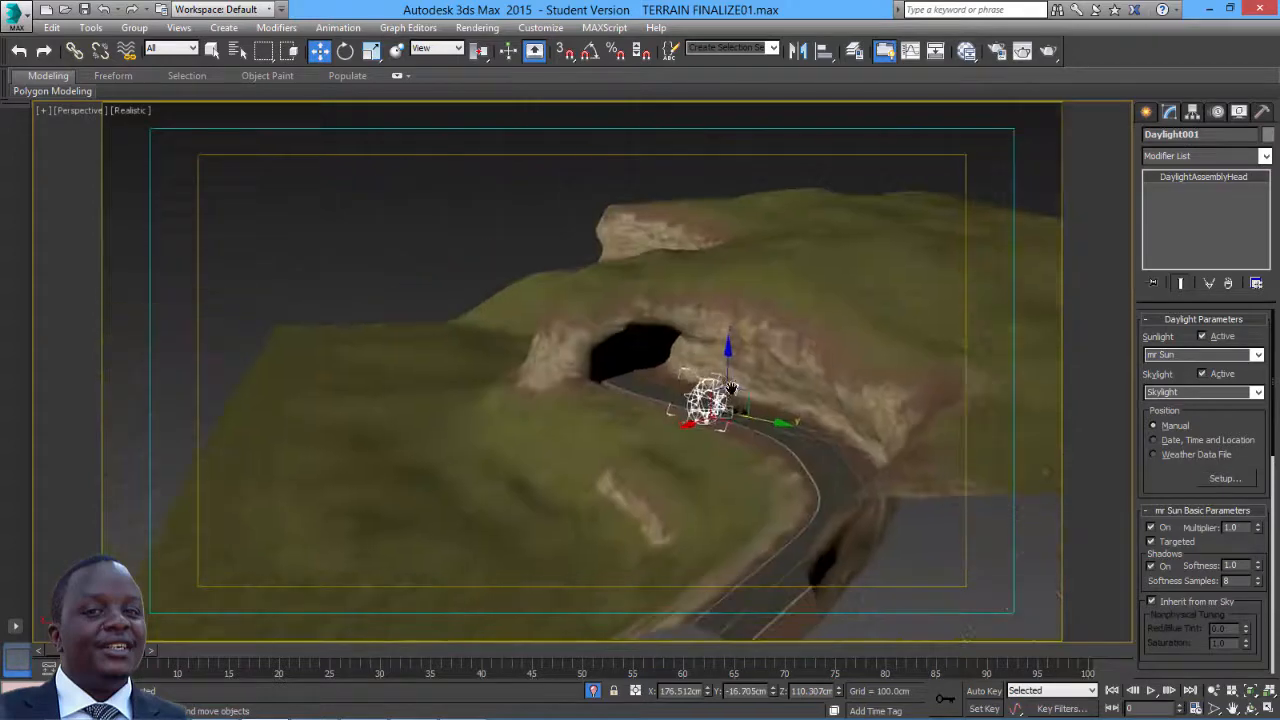
- Assign the bitmap ILAND PANORAMA.bmp from the HDR folder as the scene's environment map
click(487, 32)
click(521, 170)
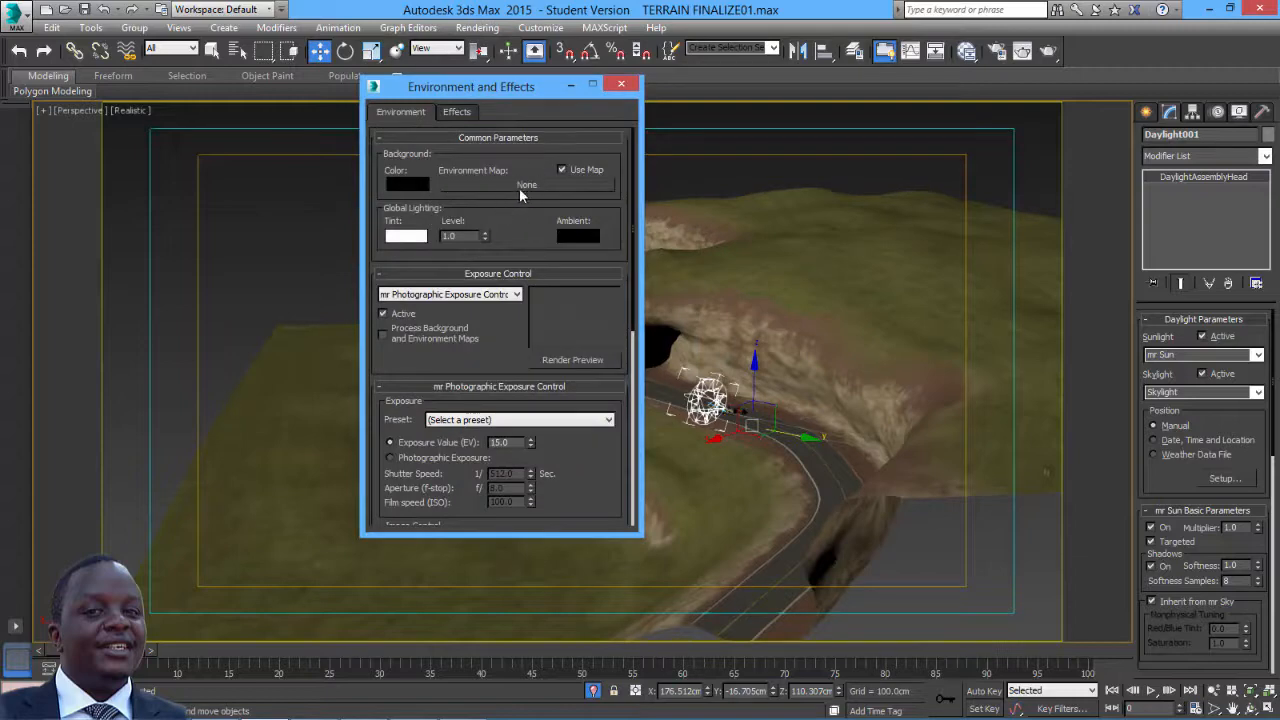
click(522, 186)
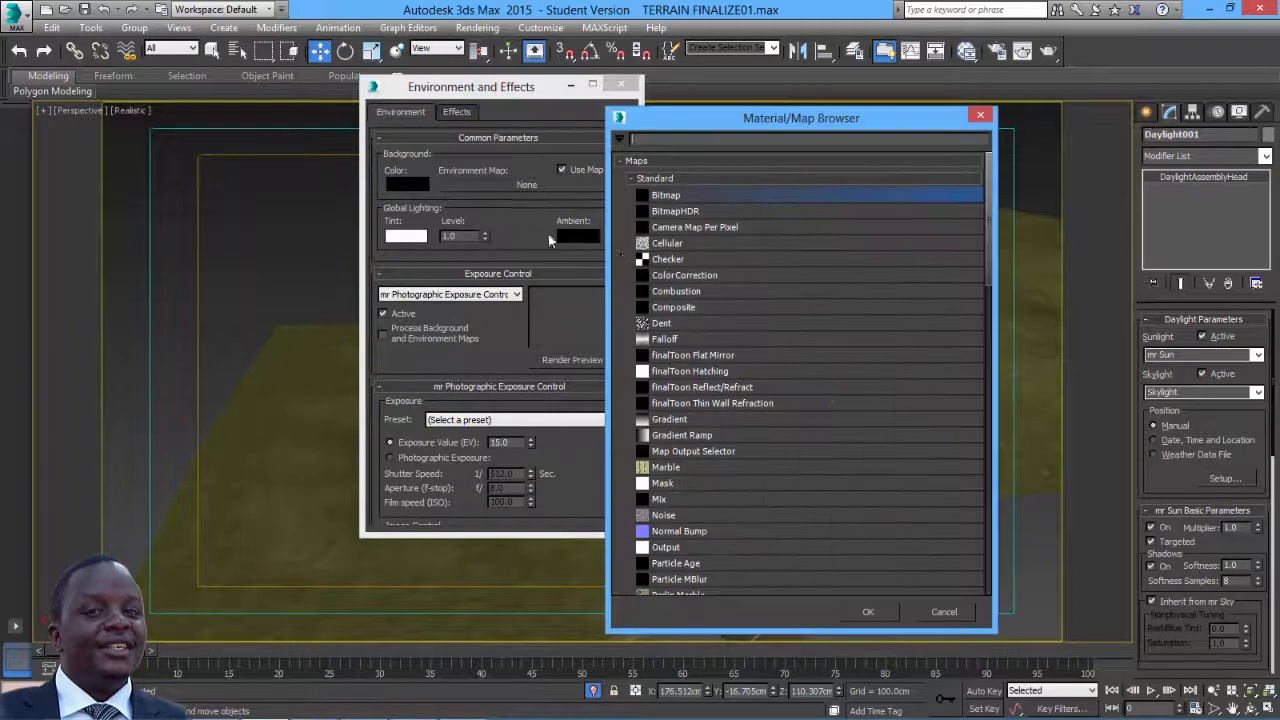
double_click(666, 196)
click(224, 145)
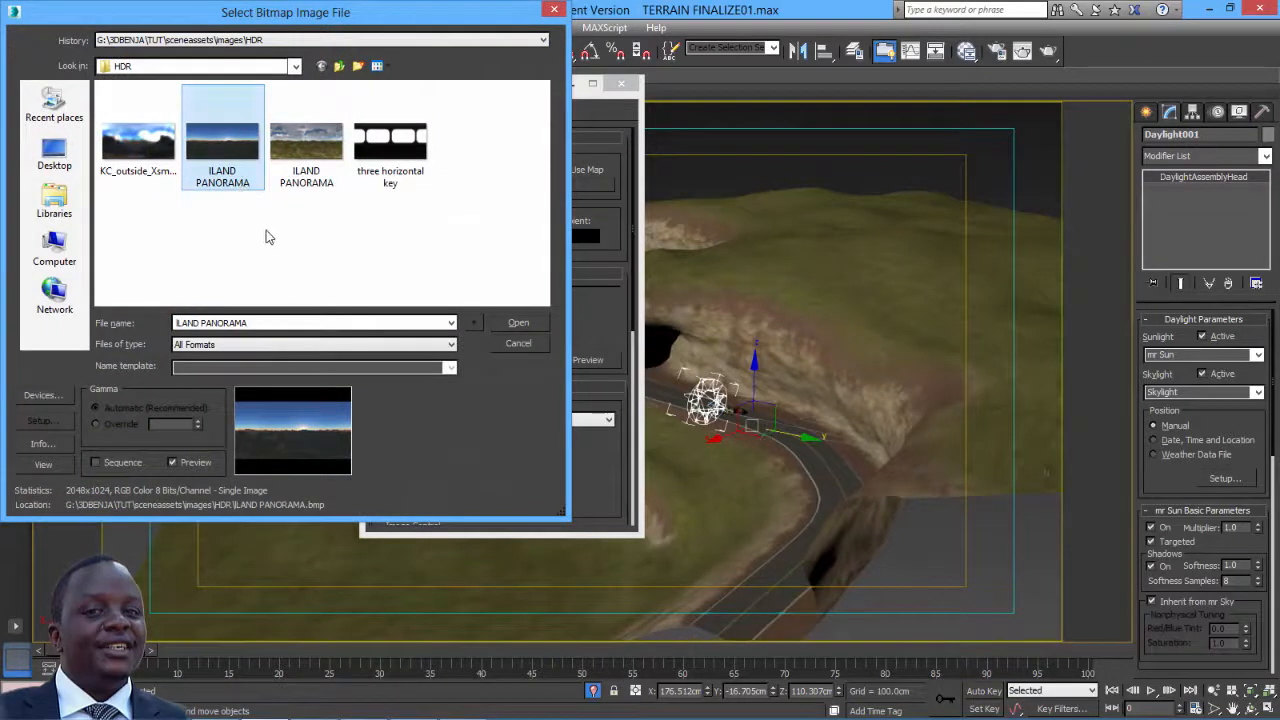
click(520, 324)
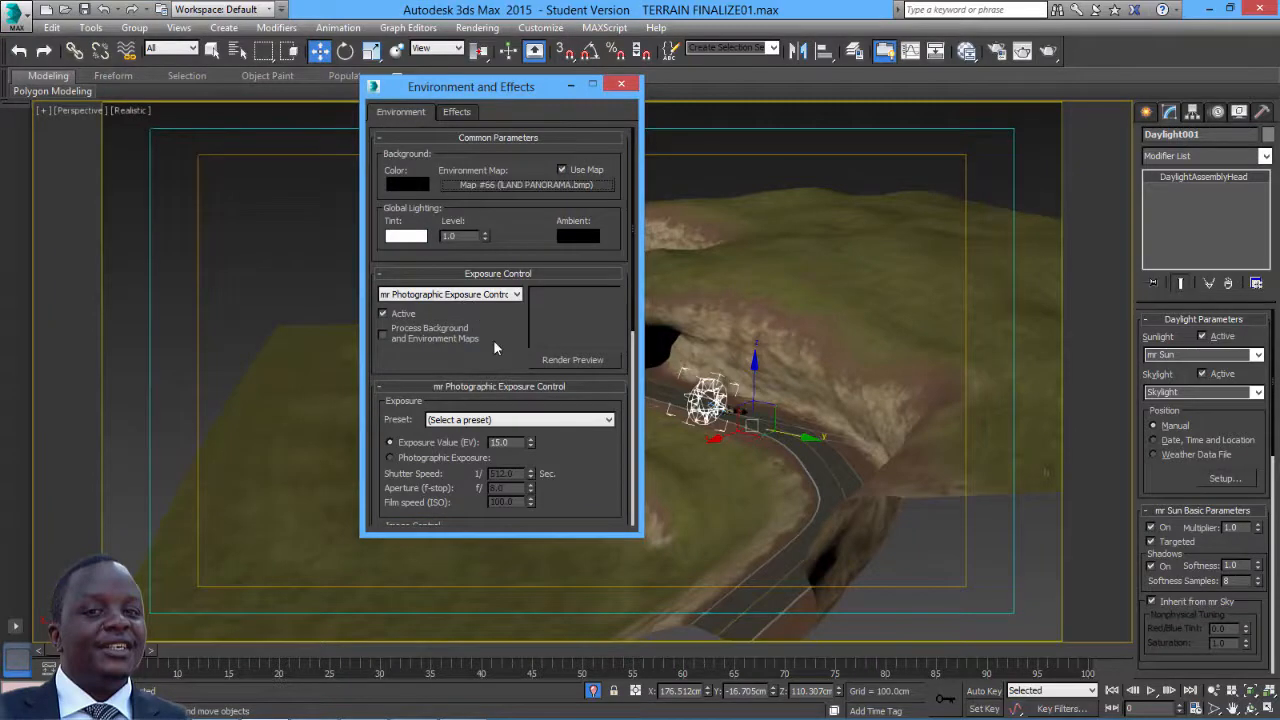
click(620, 85)
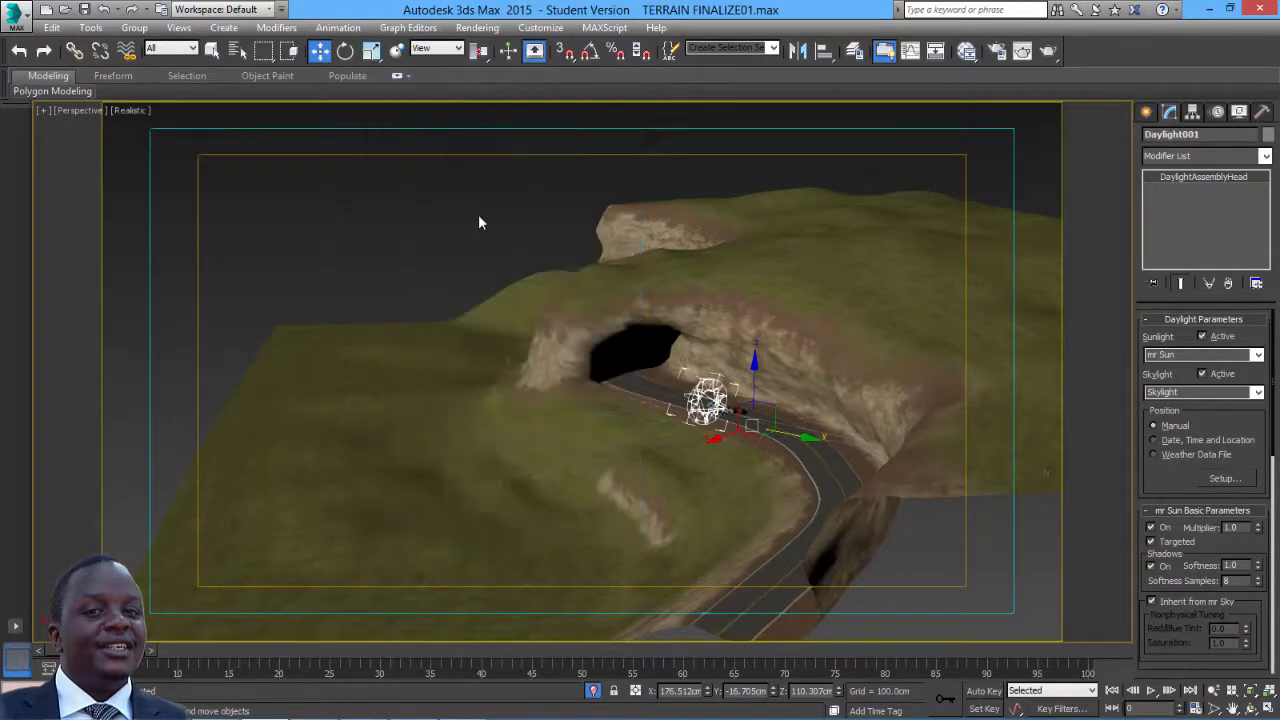
- Set the active perspective view to use the environment background
key(alt+b)
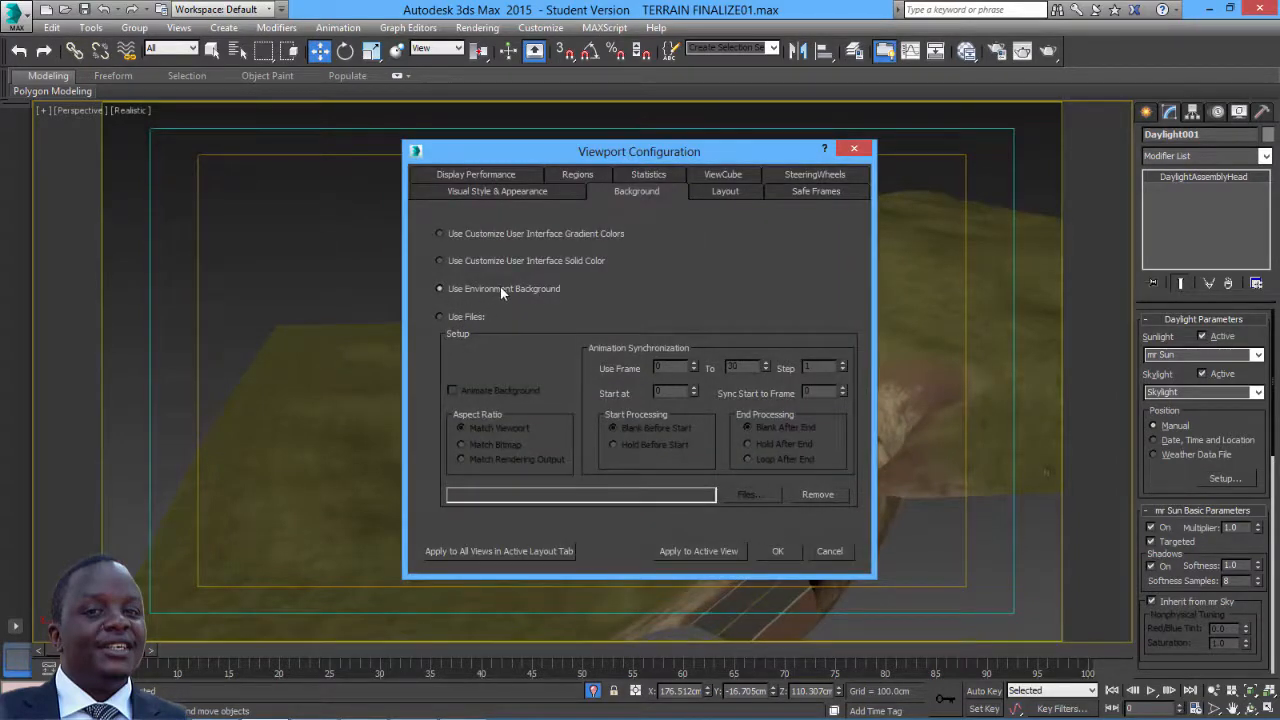
click(685, 554)
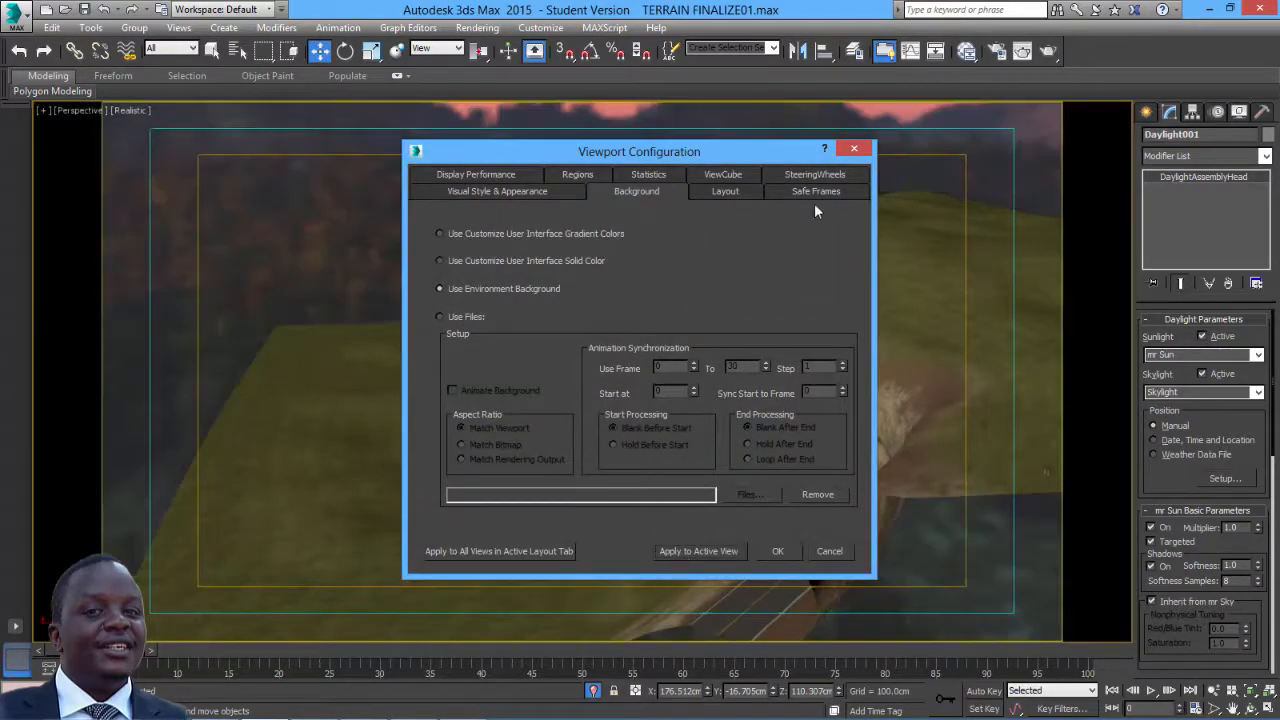
click(778, 551)
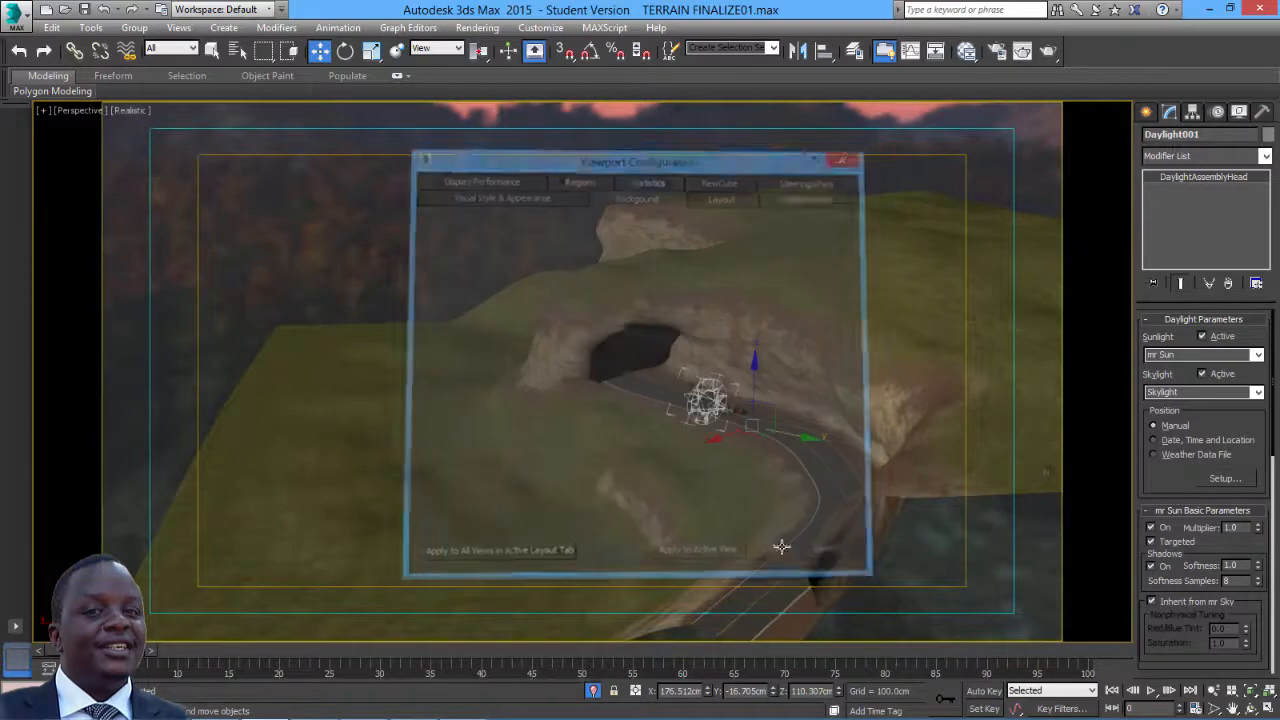
- Examine the tunnel and the car body LEONE up close against the environment background, including the car's shadow on the road
scroll(625, 310, up, 8)
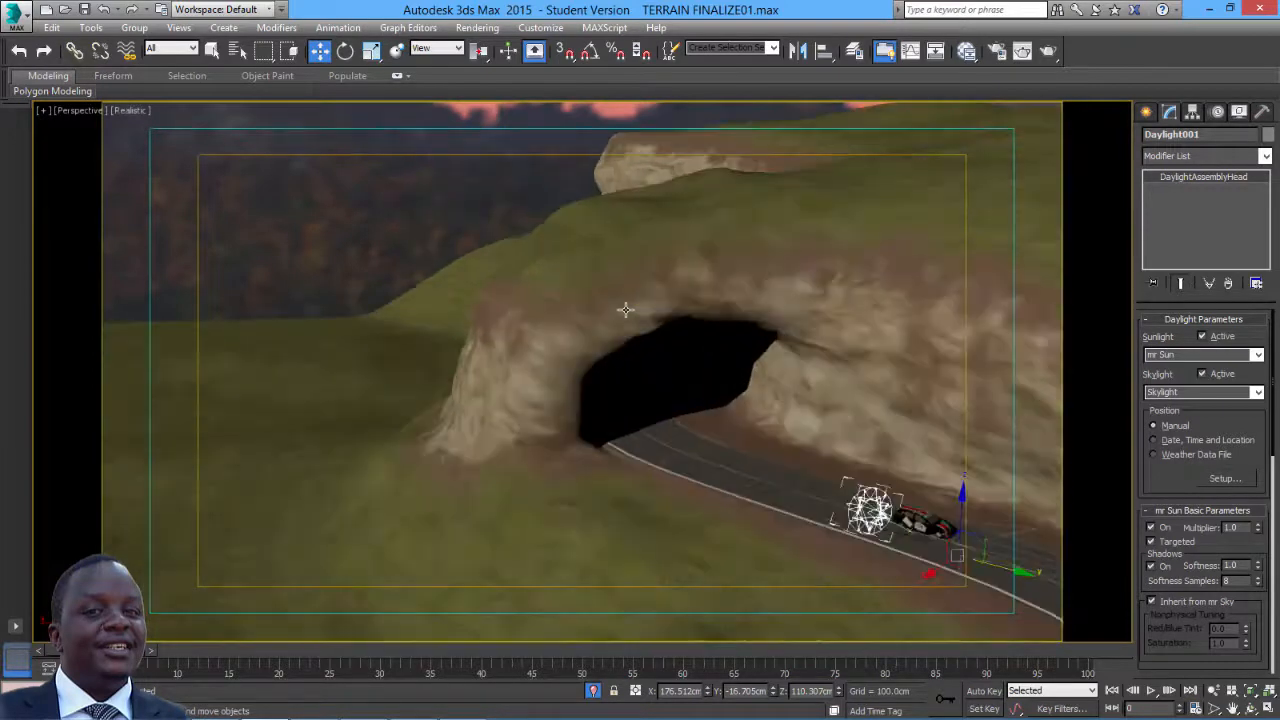
scroll(652, 325, down, 3)
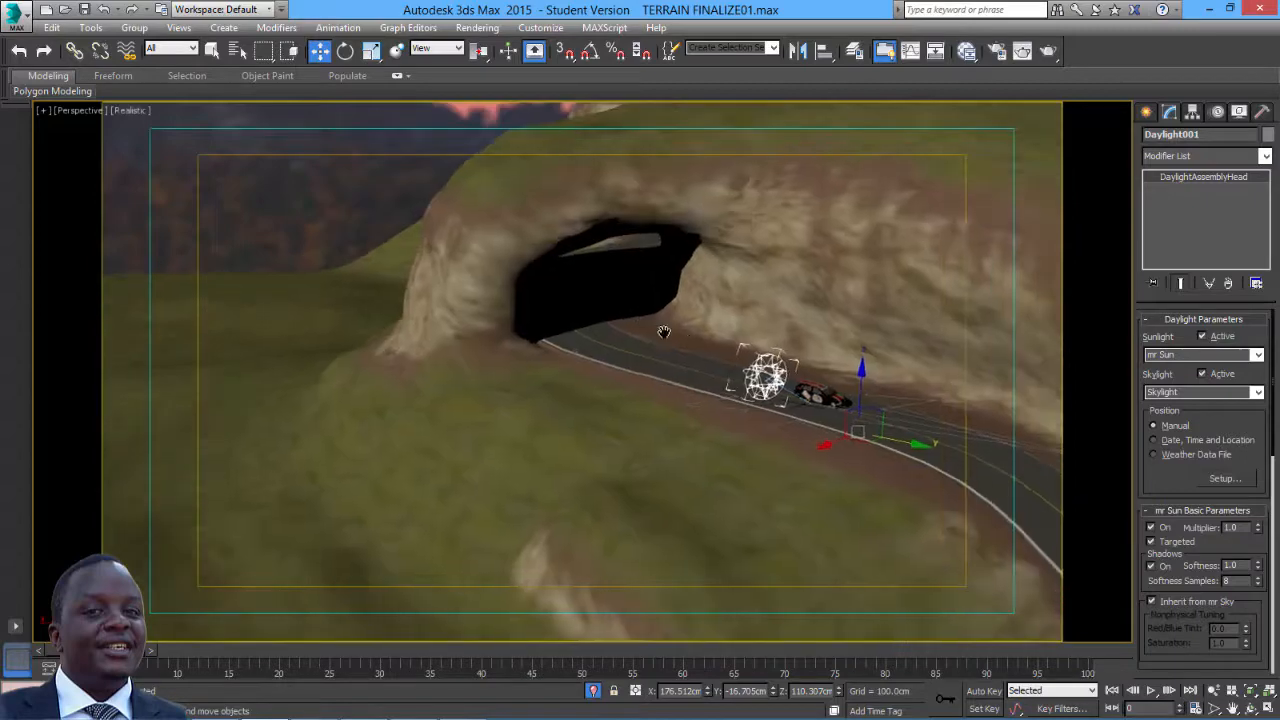
scroll(700, 345, up, 3)
scroll(745, 385, down, 3)
scroll(785, 404, up, 3)
click(775, 368)
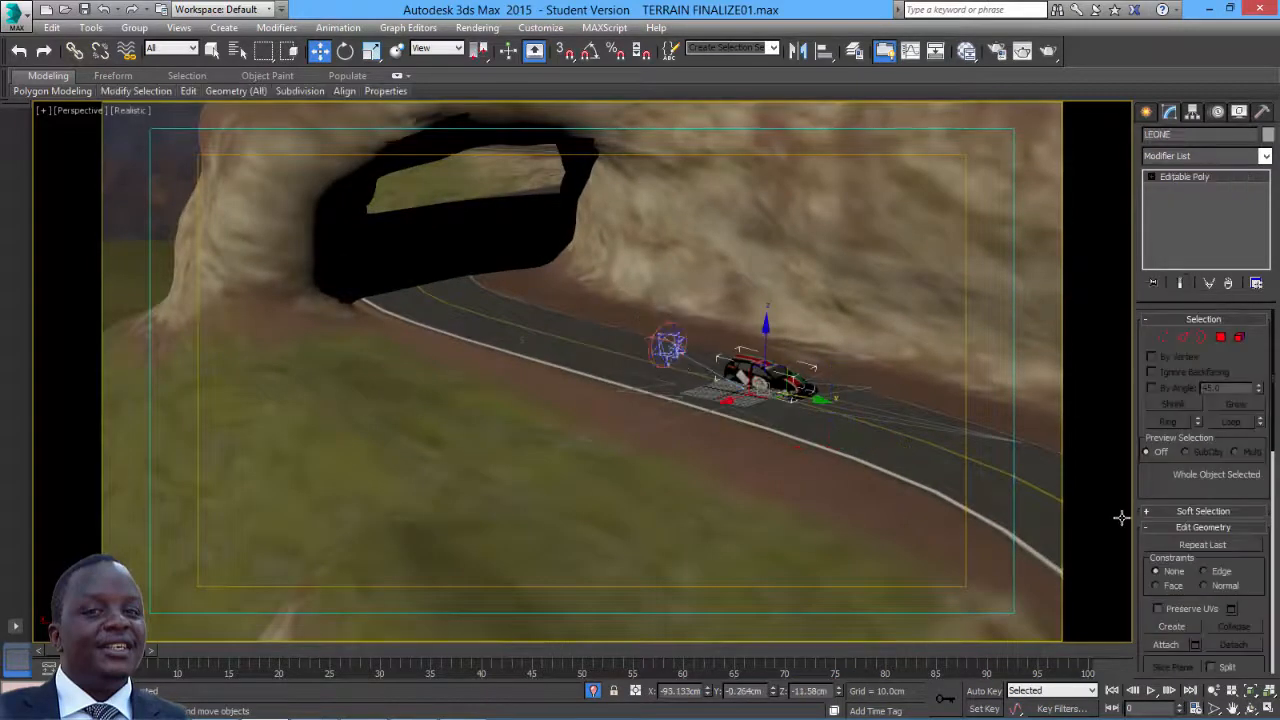
click(1250, 692)
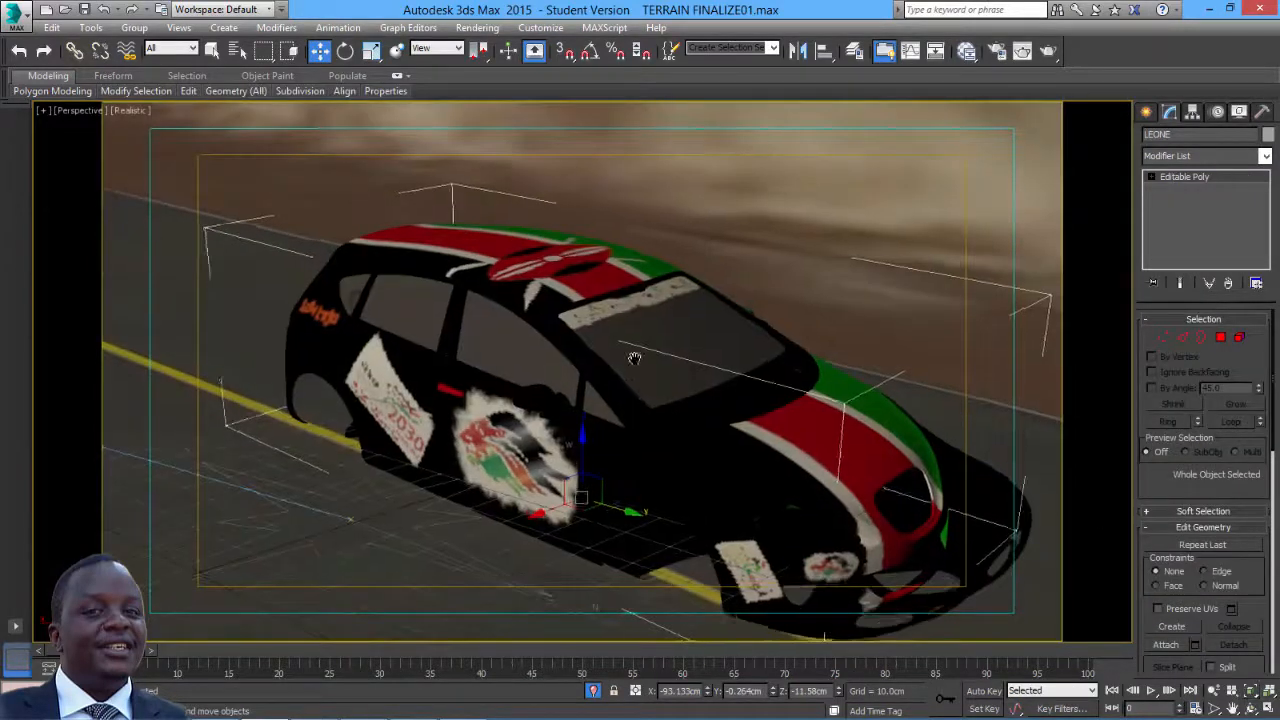
click(1250, 708)
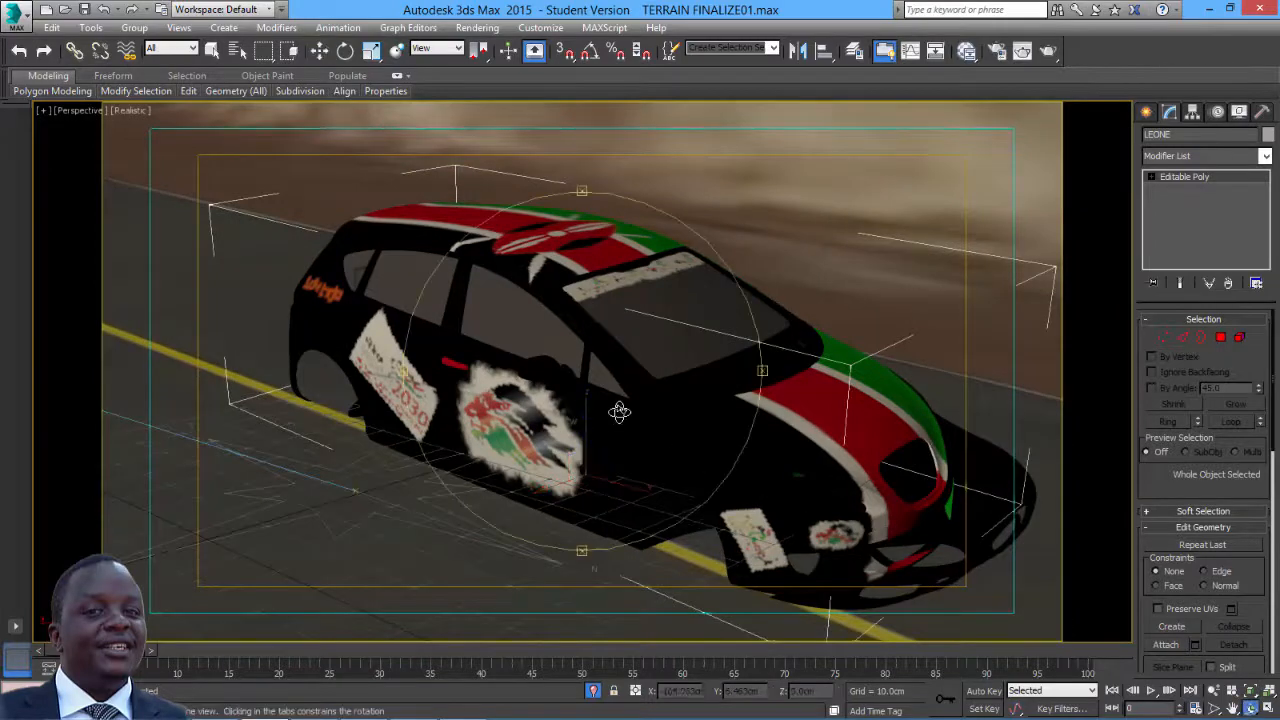
drag(620, 412, 720, 326)
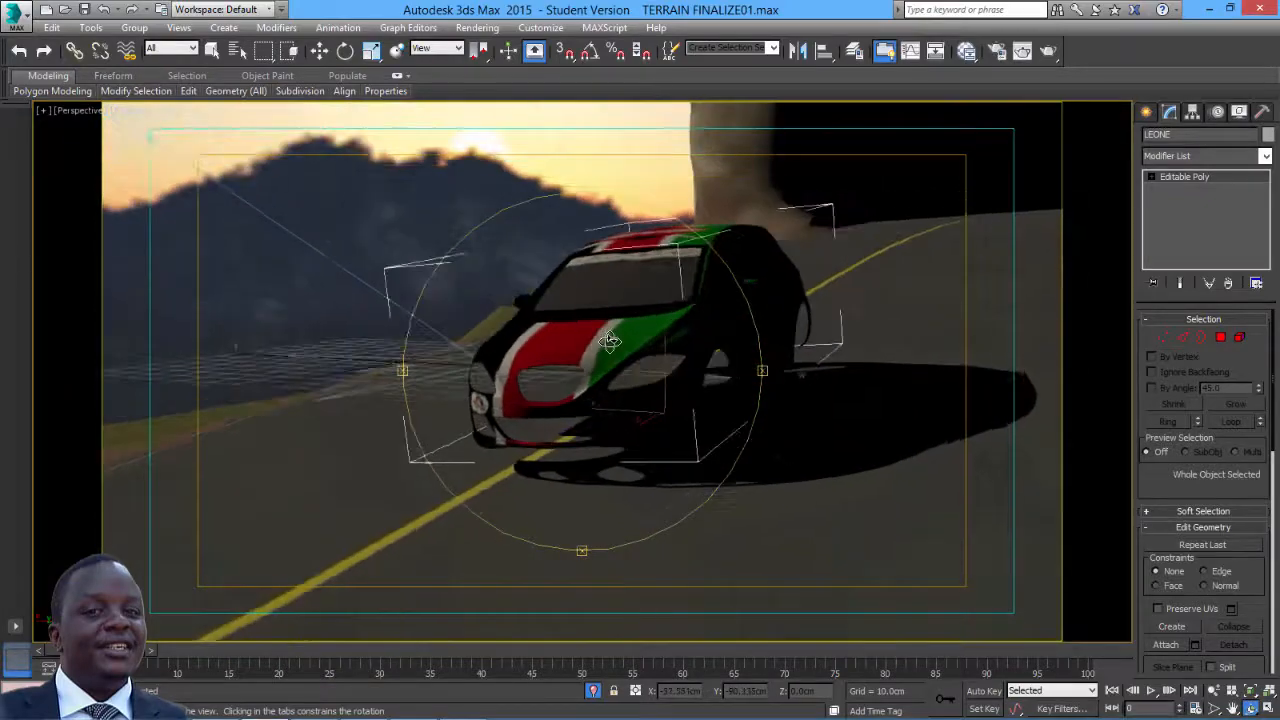
- Render the perspective view of the car on the road as a test and close the rendered frame
click(477, 27)
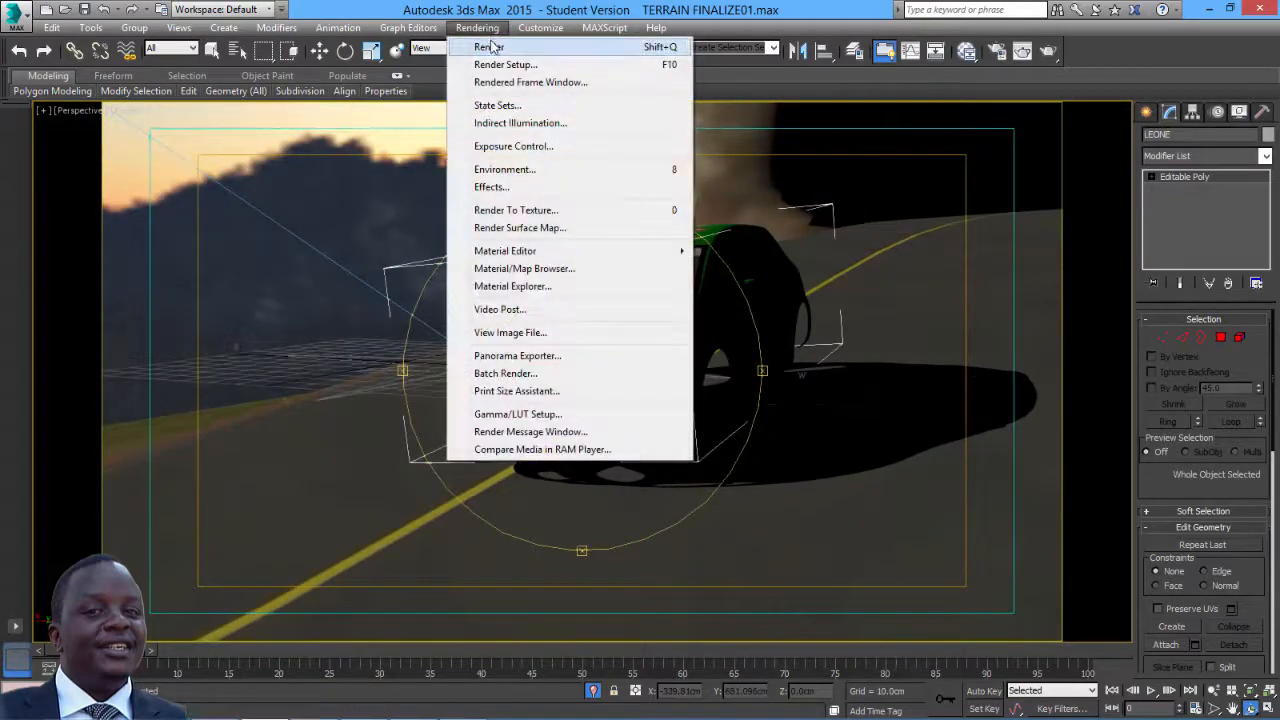
click(490, 44)
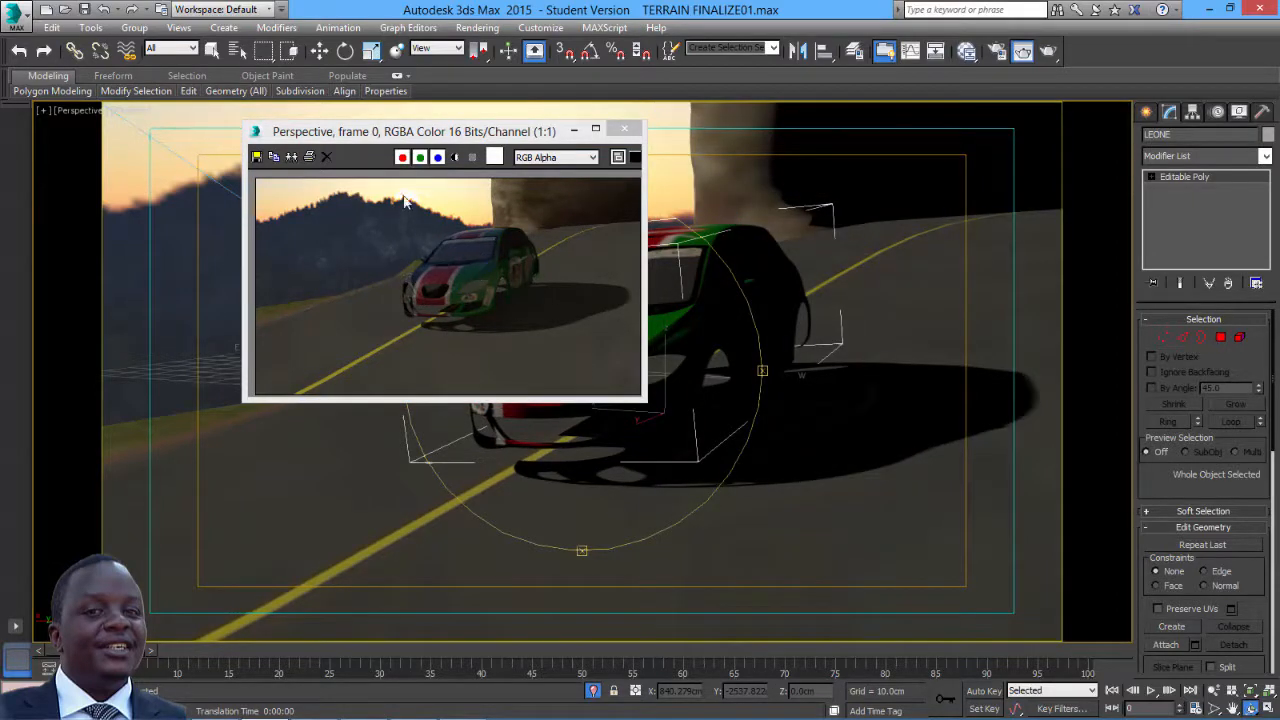
click(624, 129)
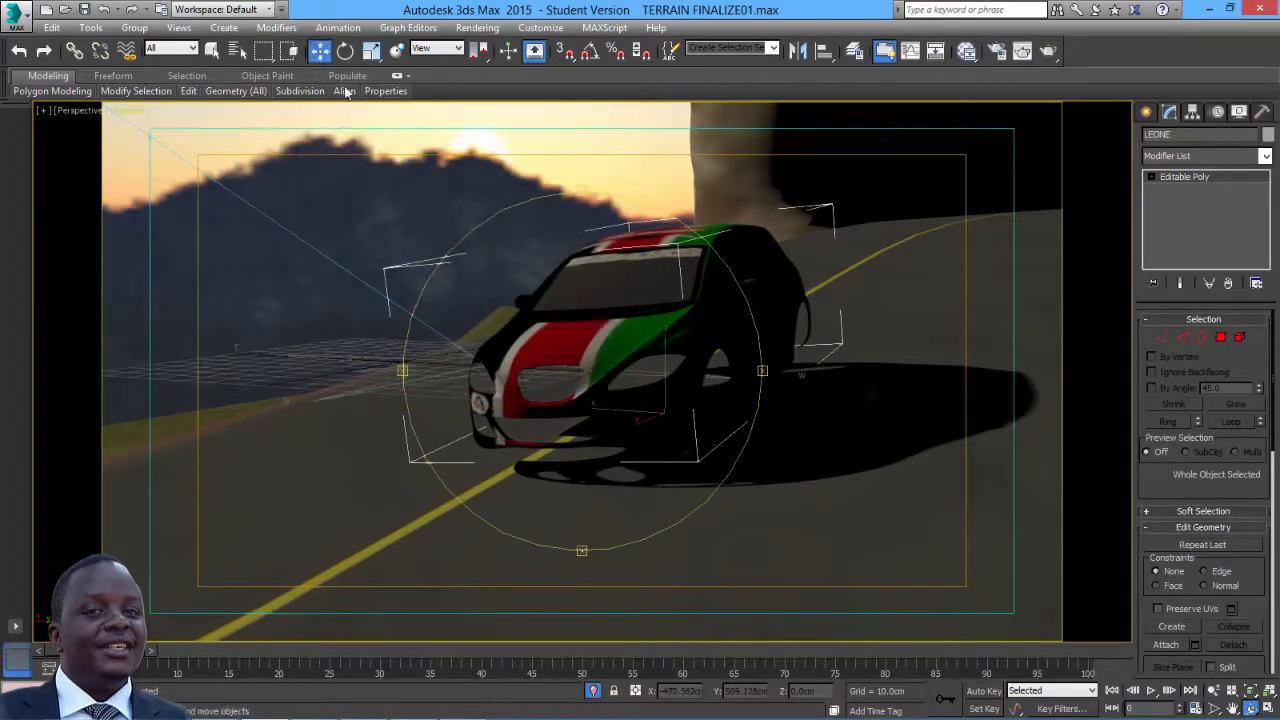
- Move the daylight head to about X 164.6, Y -331 and Z 110.3 cm, using the top and front views
click(319, 50)
click(1268, 708)
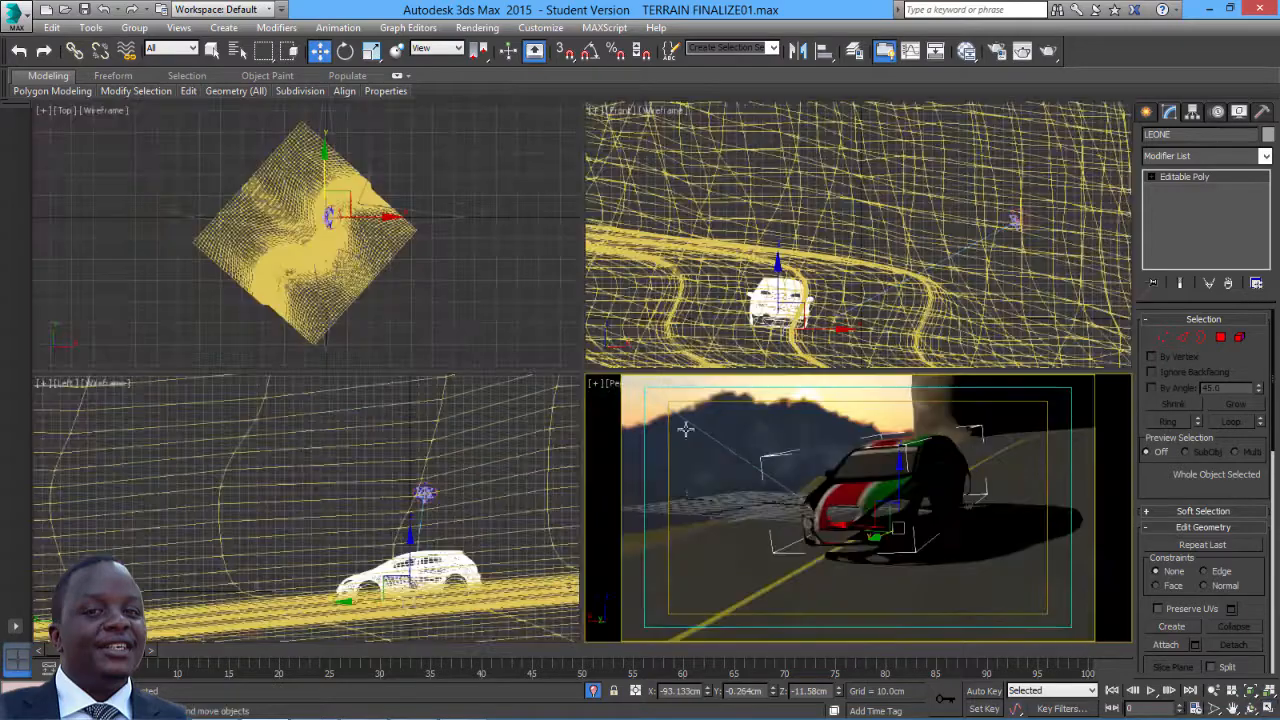
middle_click(426, 257)
scroll(429, 260, up, 4)
middle_drag(429, 260, 454, 254)
drag(331, 162, 316, 212)
click(1014, 219)
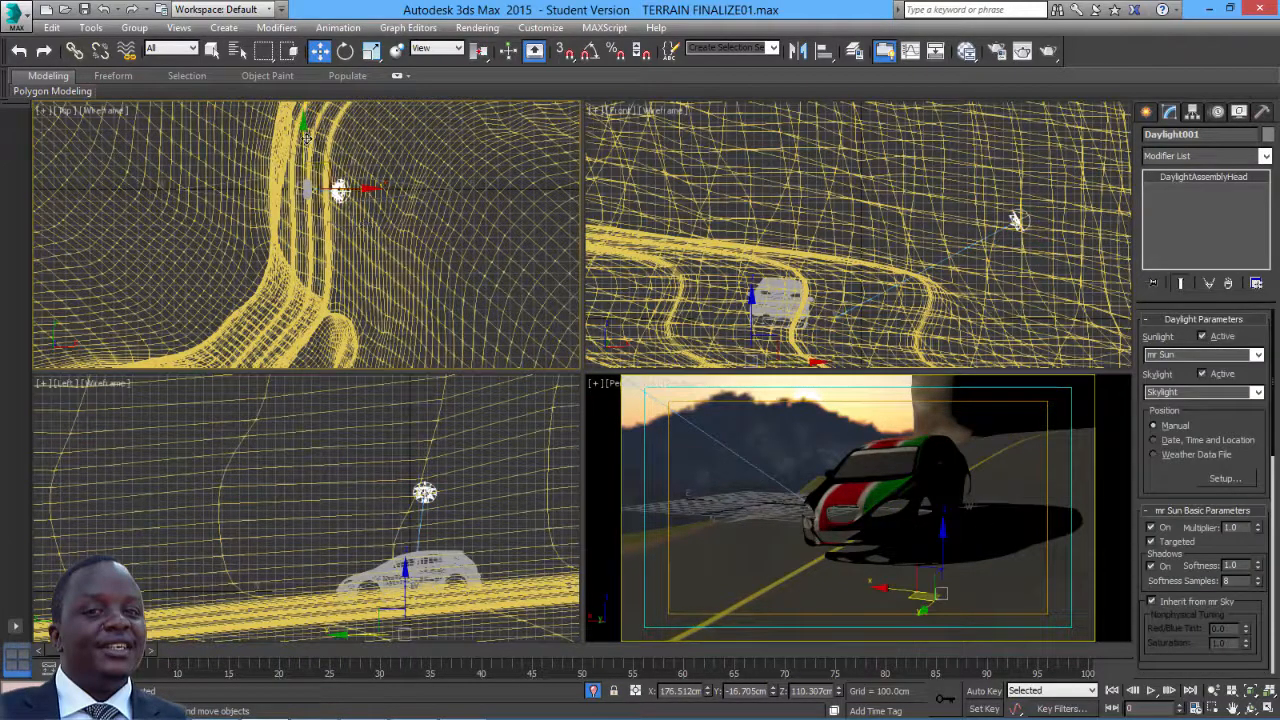
drag(304, 130, 311, 172)
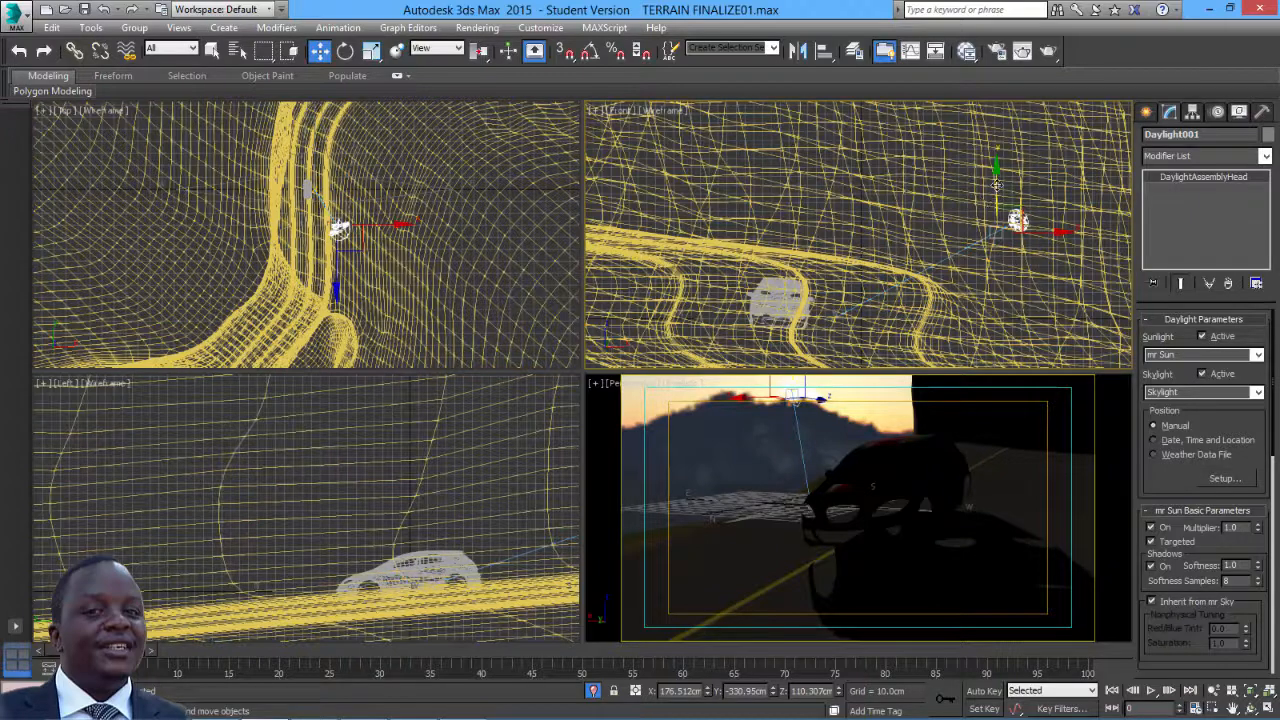
drag(996, 184, 936, 185)
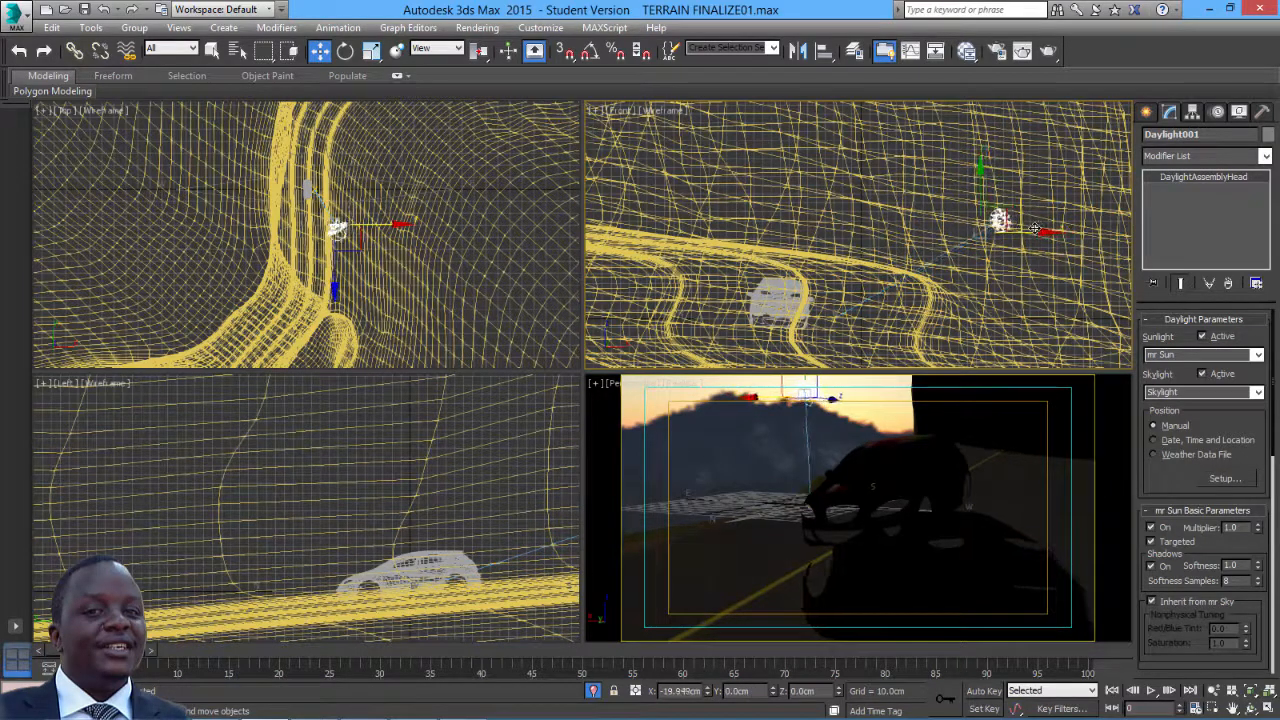
right_click(857, 449)
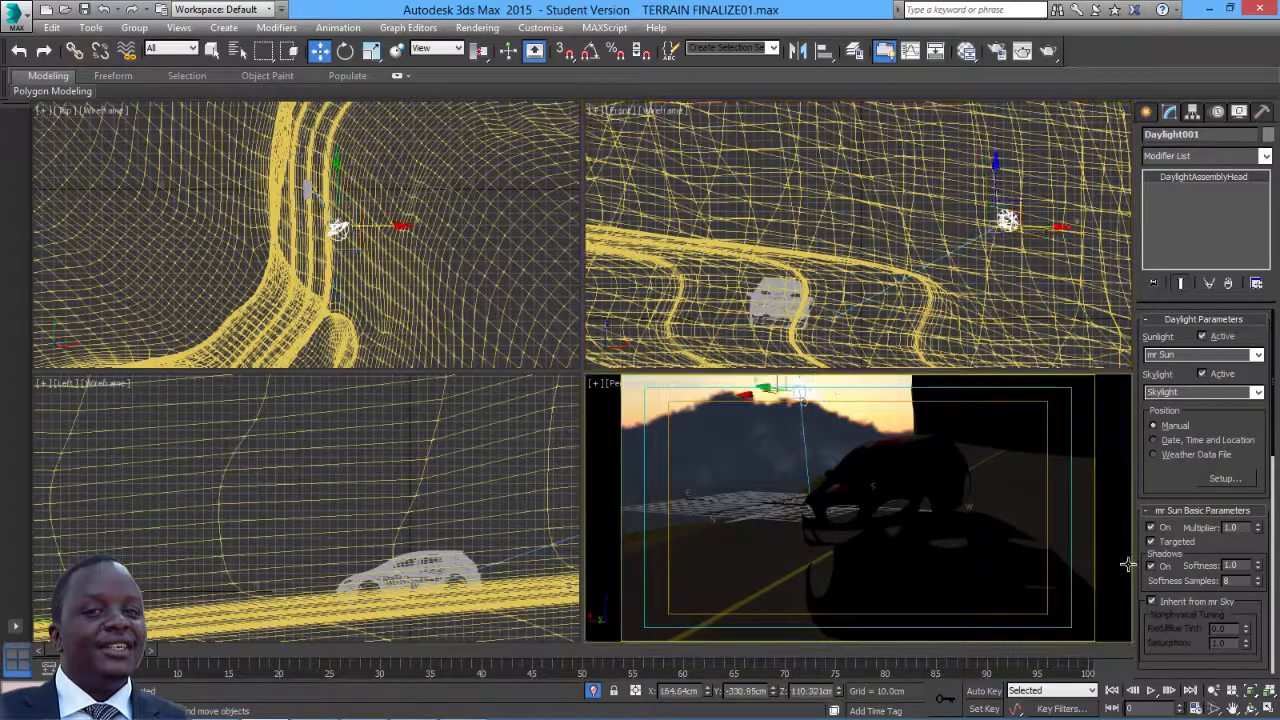
- Render the maximized perspective view to check the moved sun's lighting and close the rendered frame
click(1266, 708)
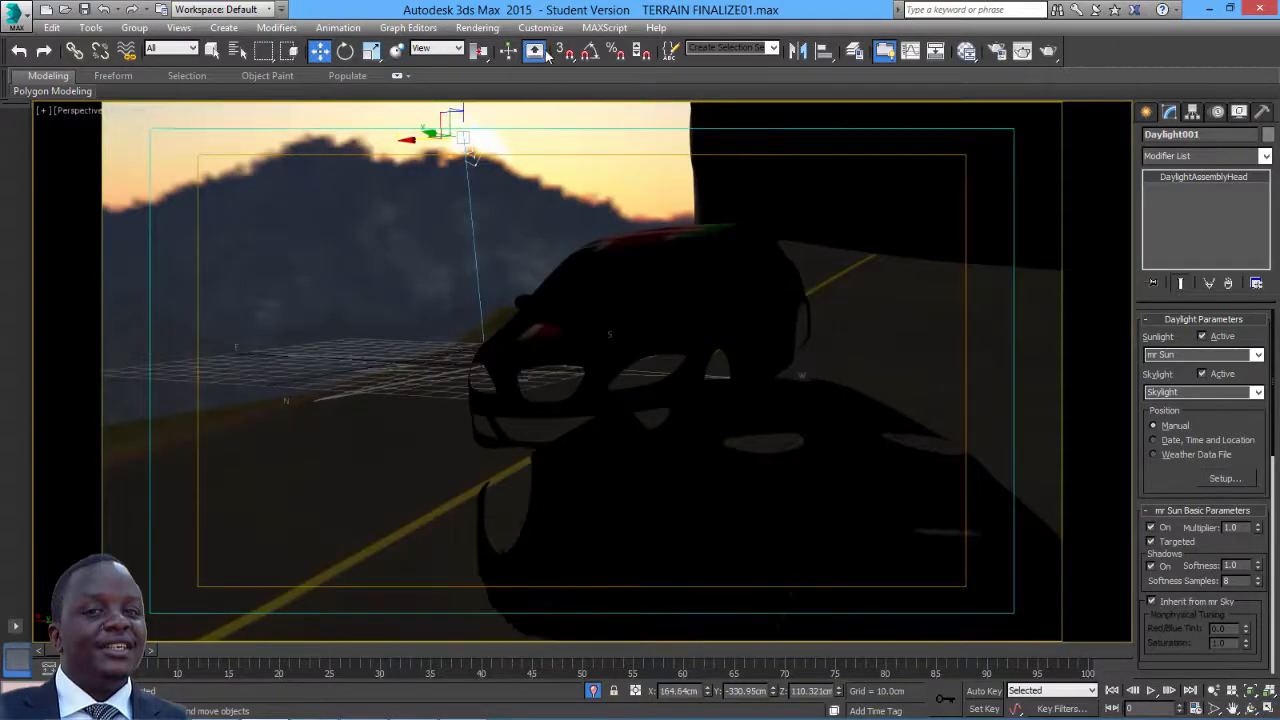
click(477, 27)
click(475, 49)
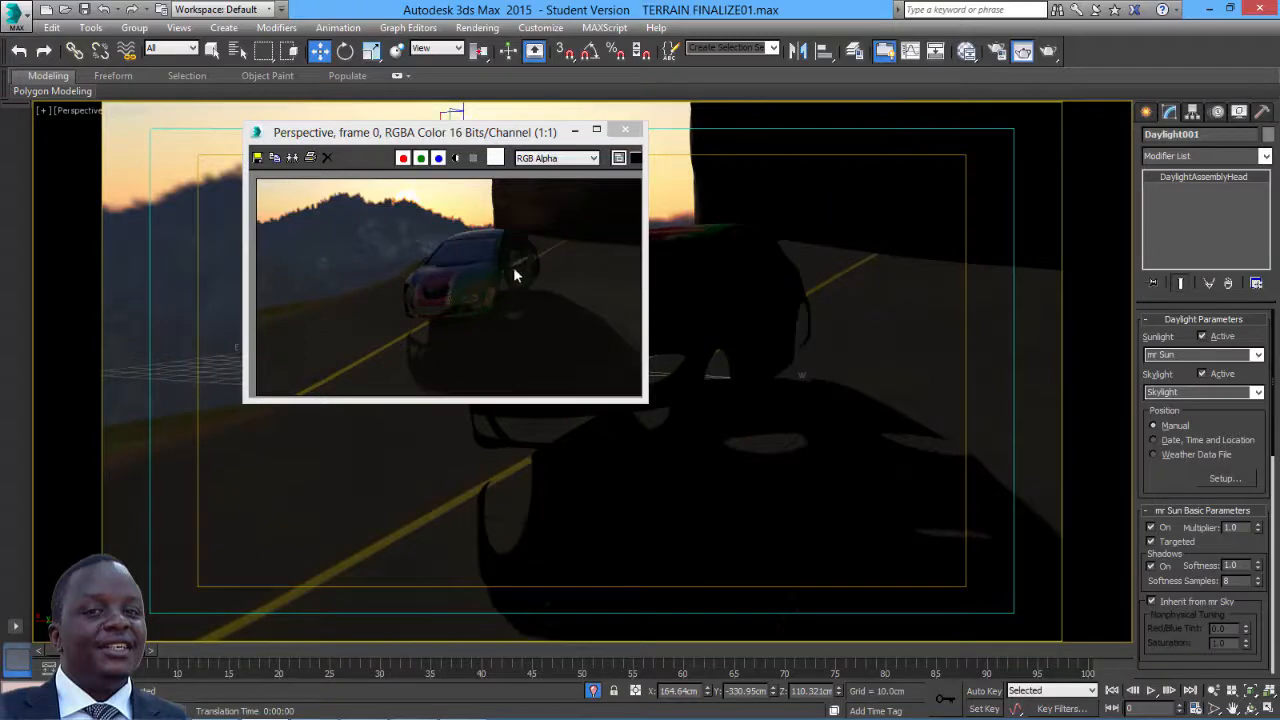
click(626, 131)
- Set the Final Gather multiplier to 2.0 in the indirect illumination settings and test-render the view
click(477, 27)
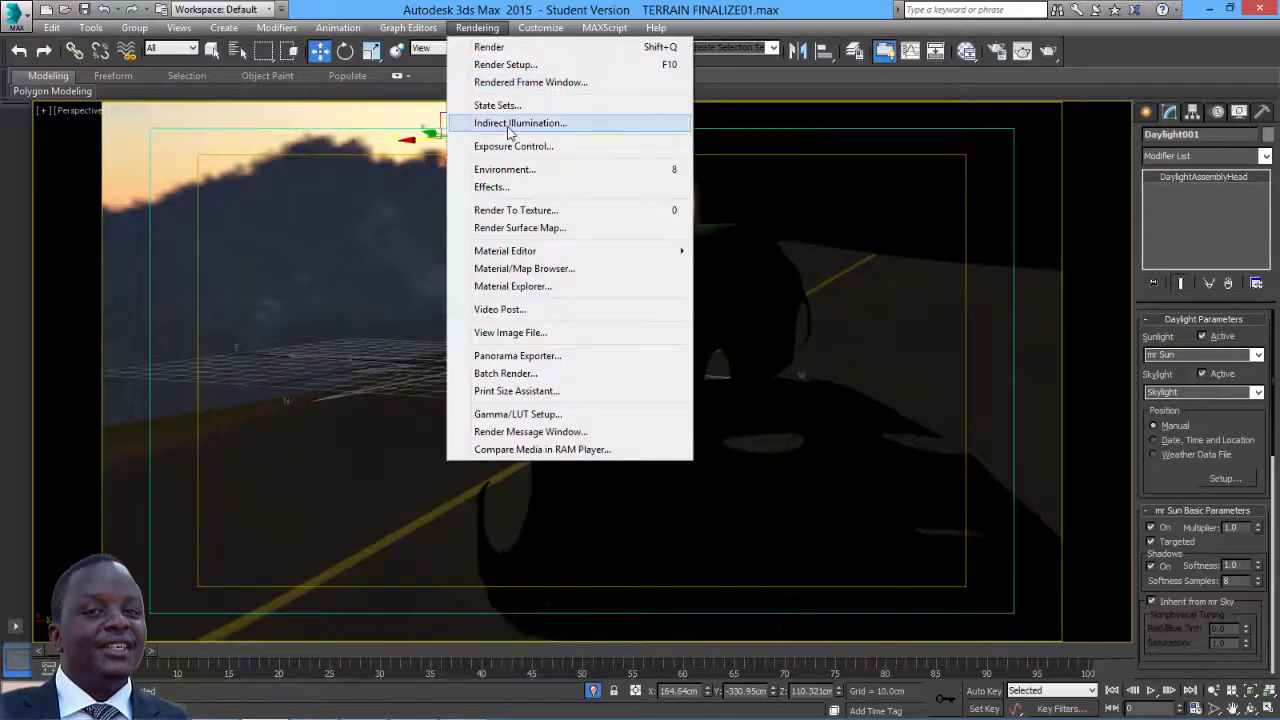
click(510, 124)
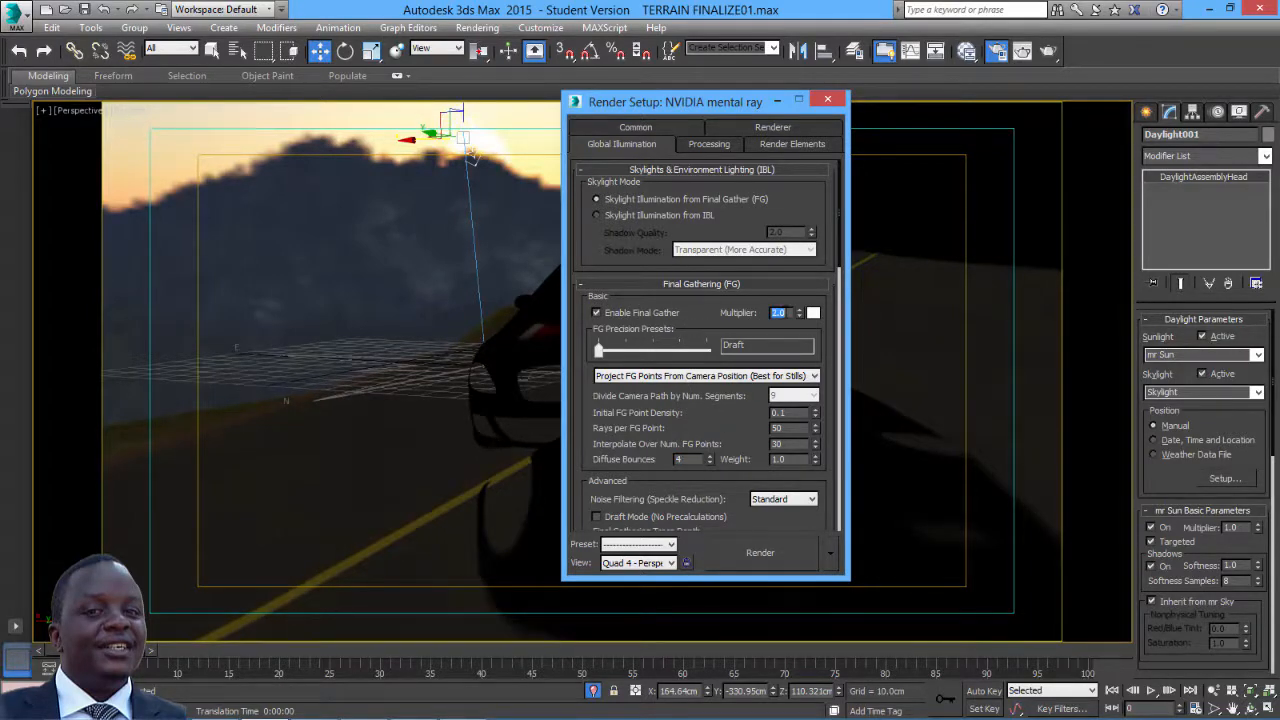
click(762, 554)
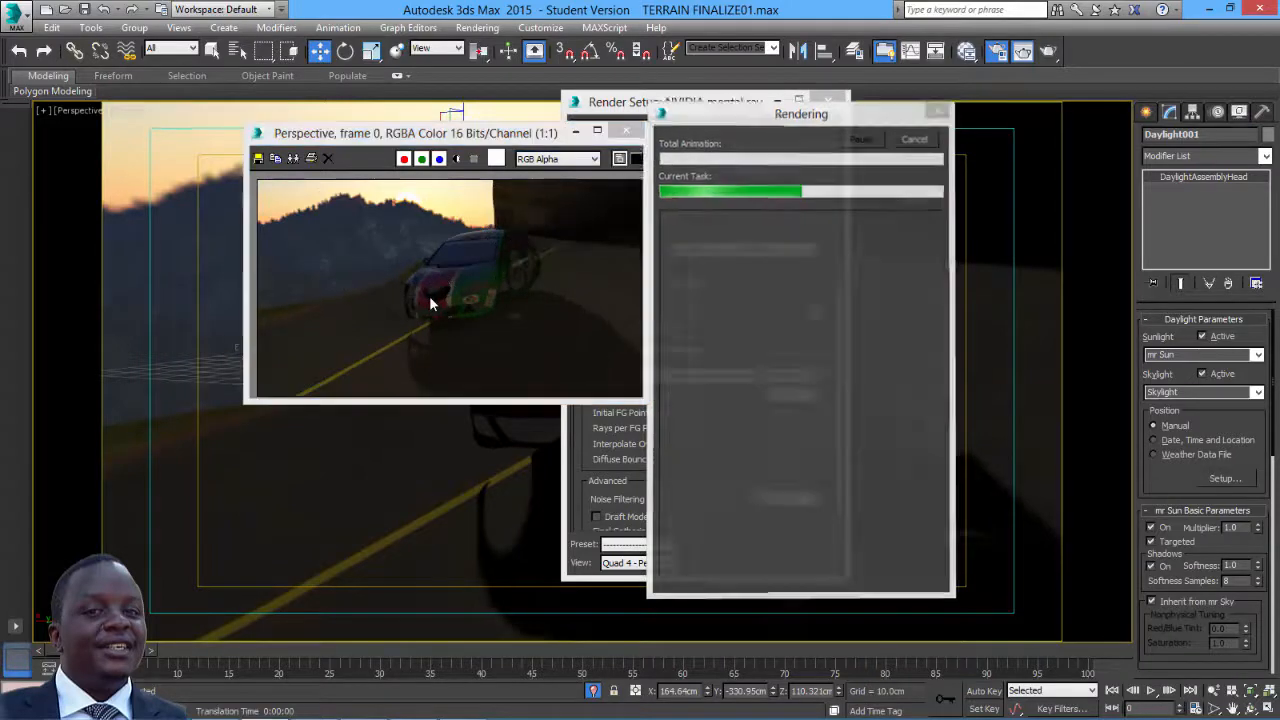
click(626, 131)
click(828, 100)
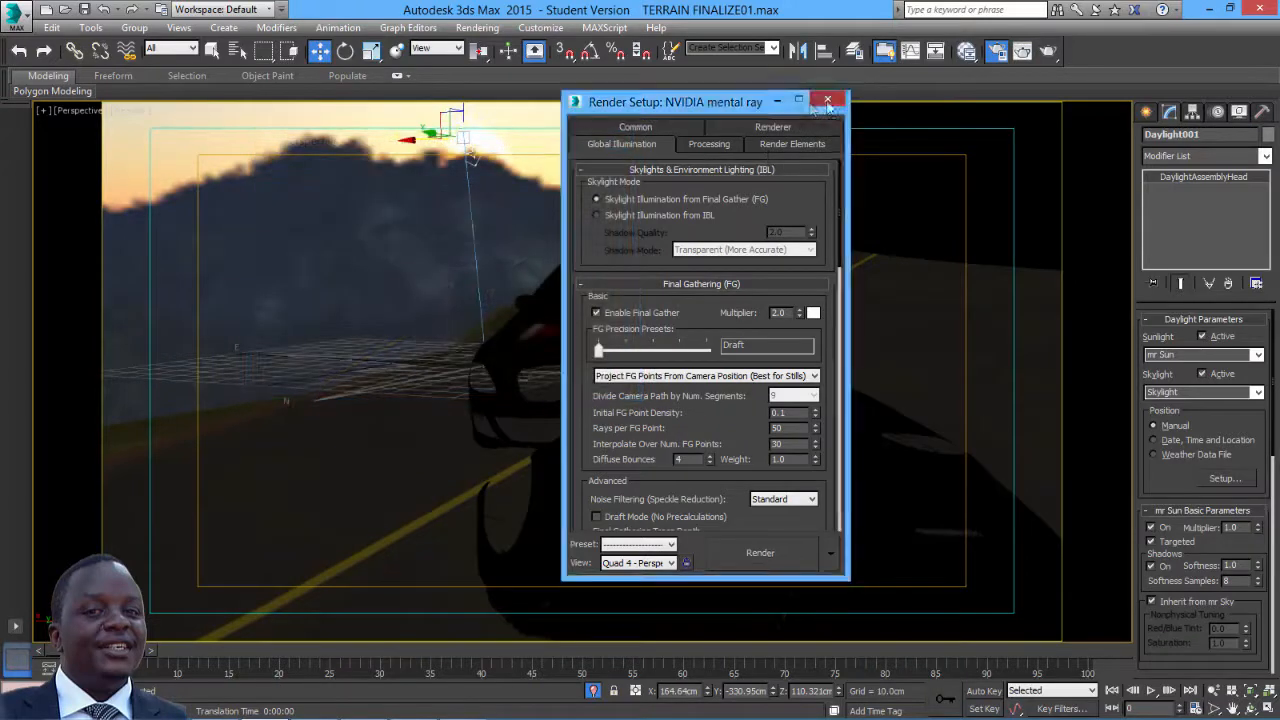
- Set the mr Photographic Exposure Control's exposure value to 13 EV and render the perspective view
click(477, 27)
click(510, 147)
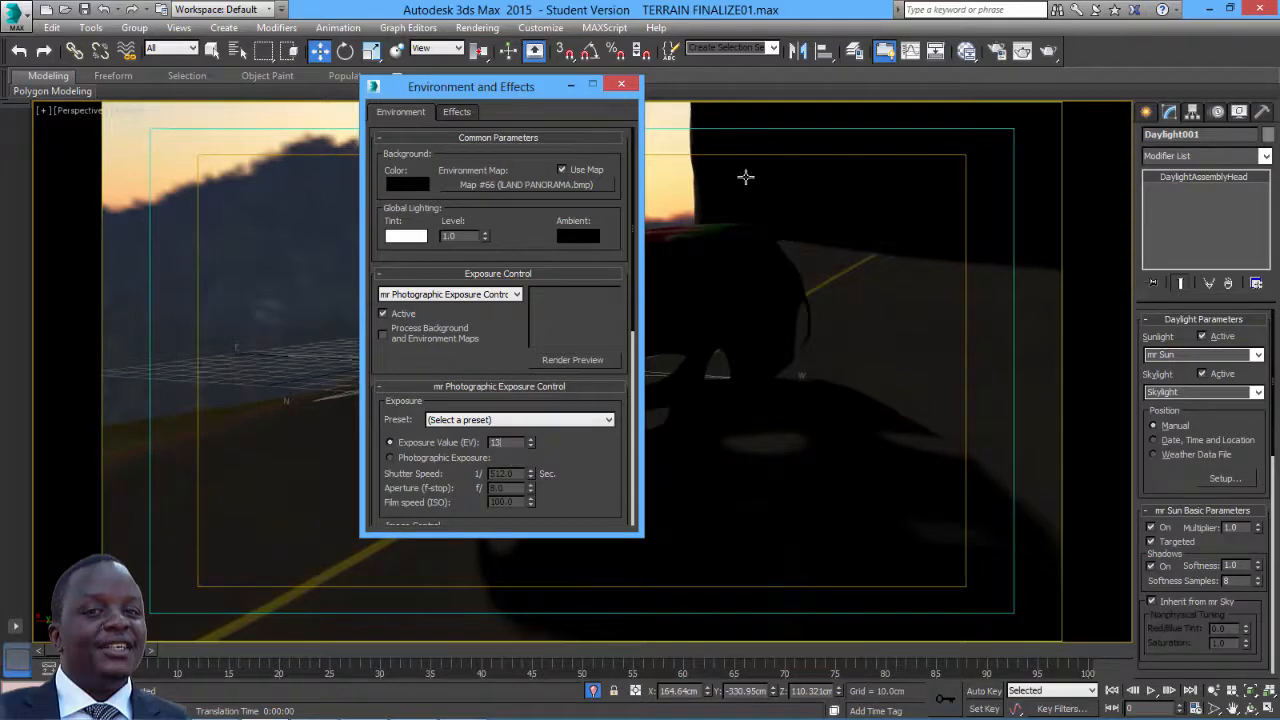
click(622, 86)
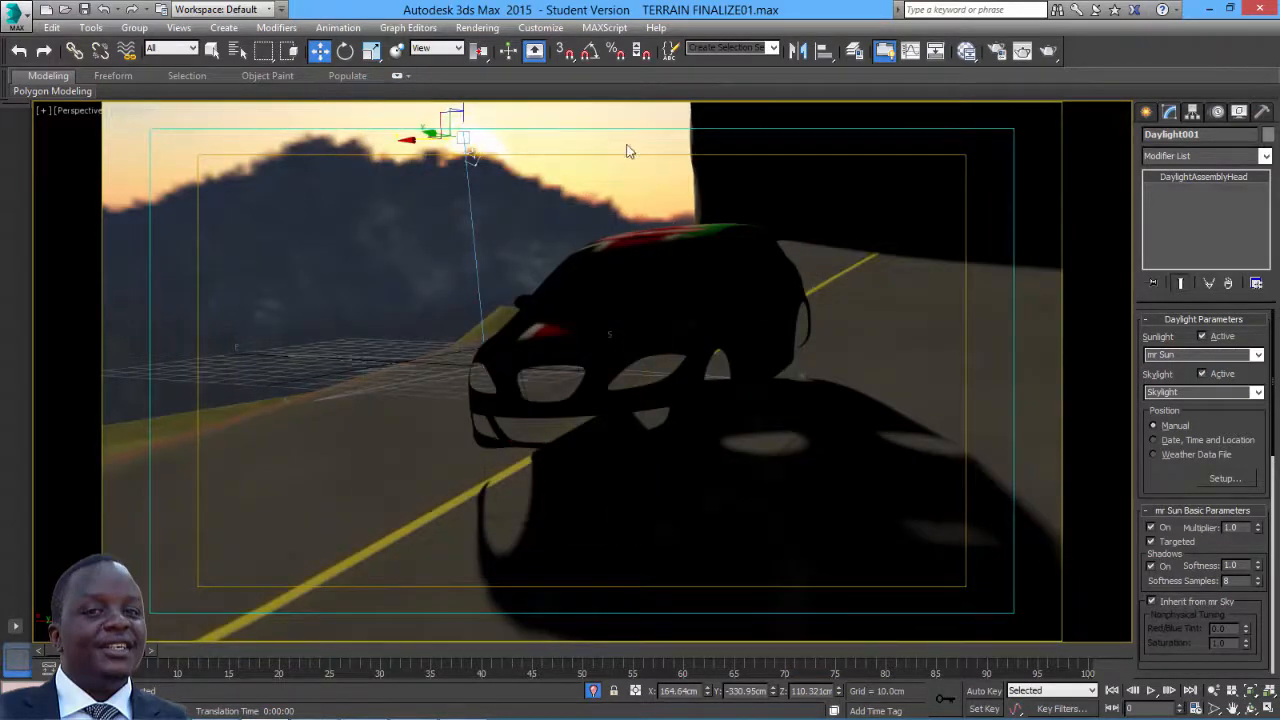
click(492, 28)
click(490, 44)
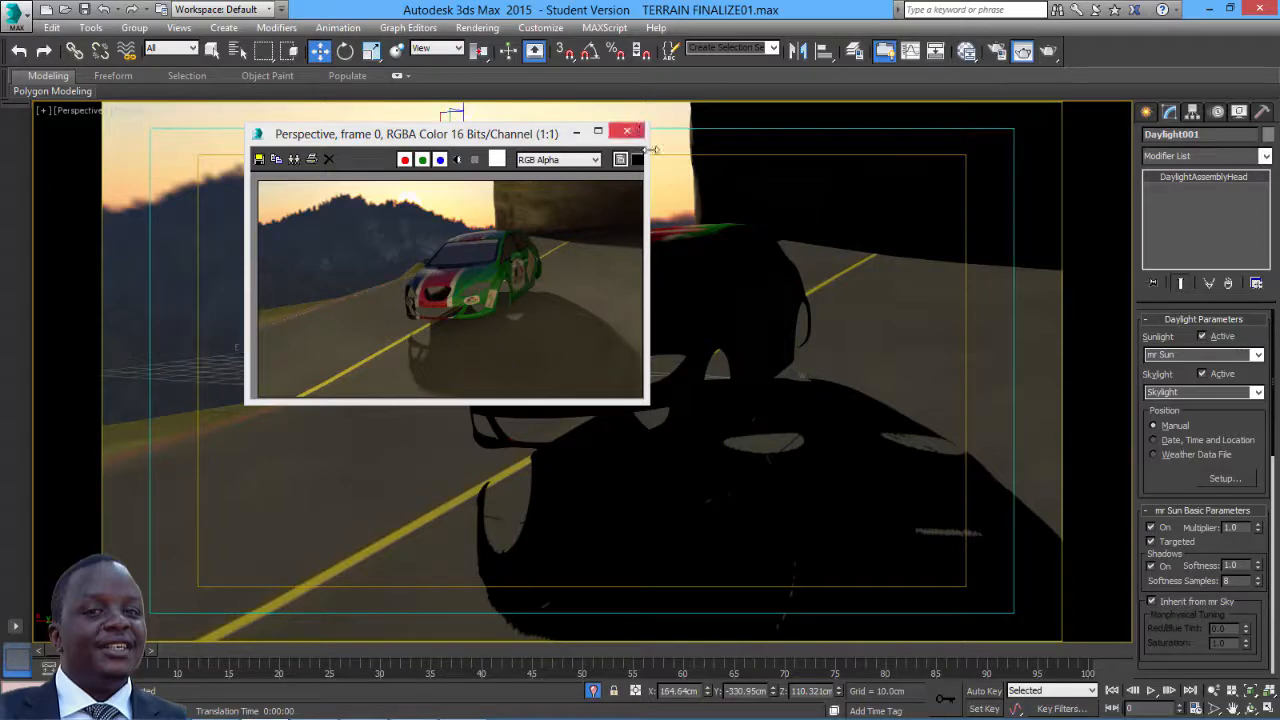
- Open the Slate Material Editor, maximize it and rearrange the terrain material's nodes beside the TERRAIN_DIFFUSE bitmap
key(m)
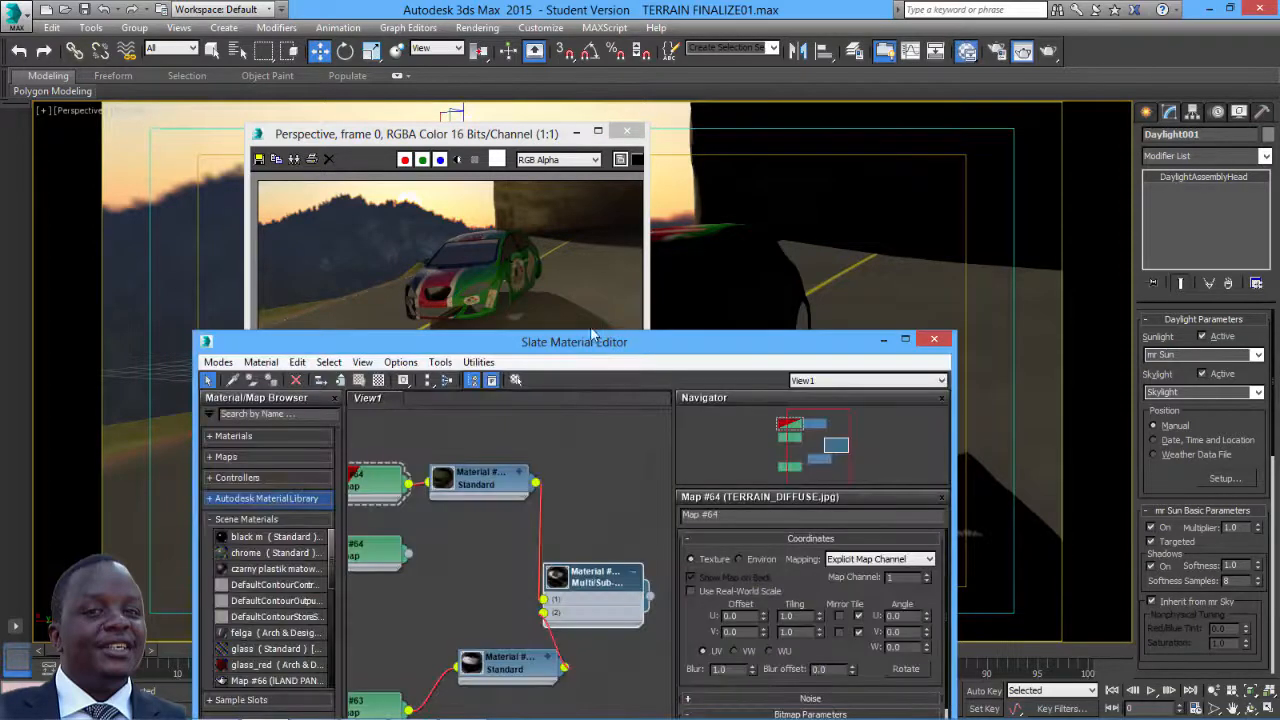
drag(579, 352, 628, 167)
middle_drag(547, 362, 558, 351)
drag(541, 296, 540, 311)
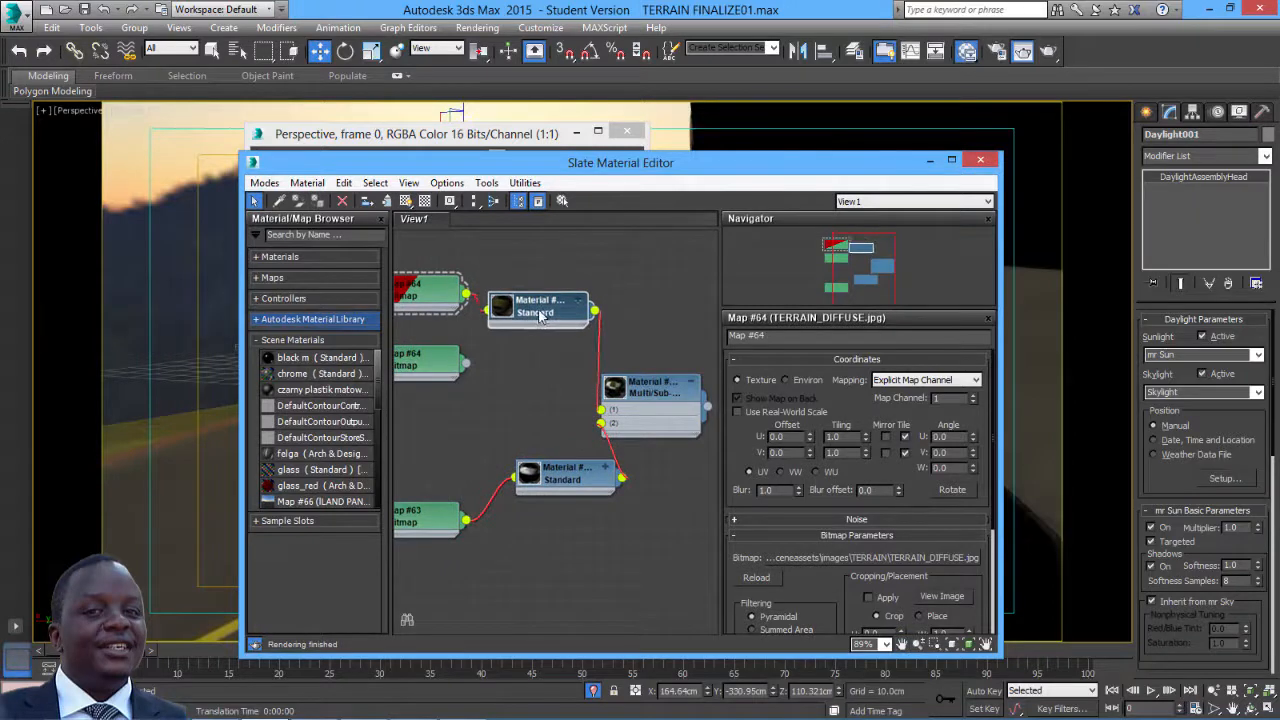
middle_drag(614, 337, 627, 377)
drag(533, 366, 573, 337)
middle_drag(452, 331, 512, 372)
double_click(617, 165)
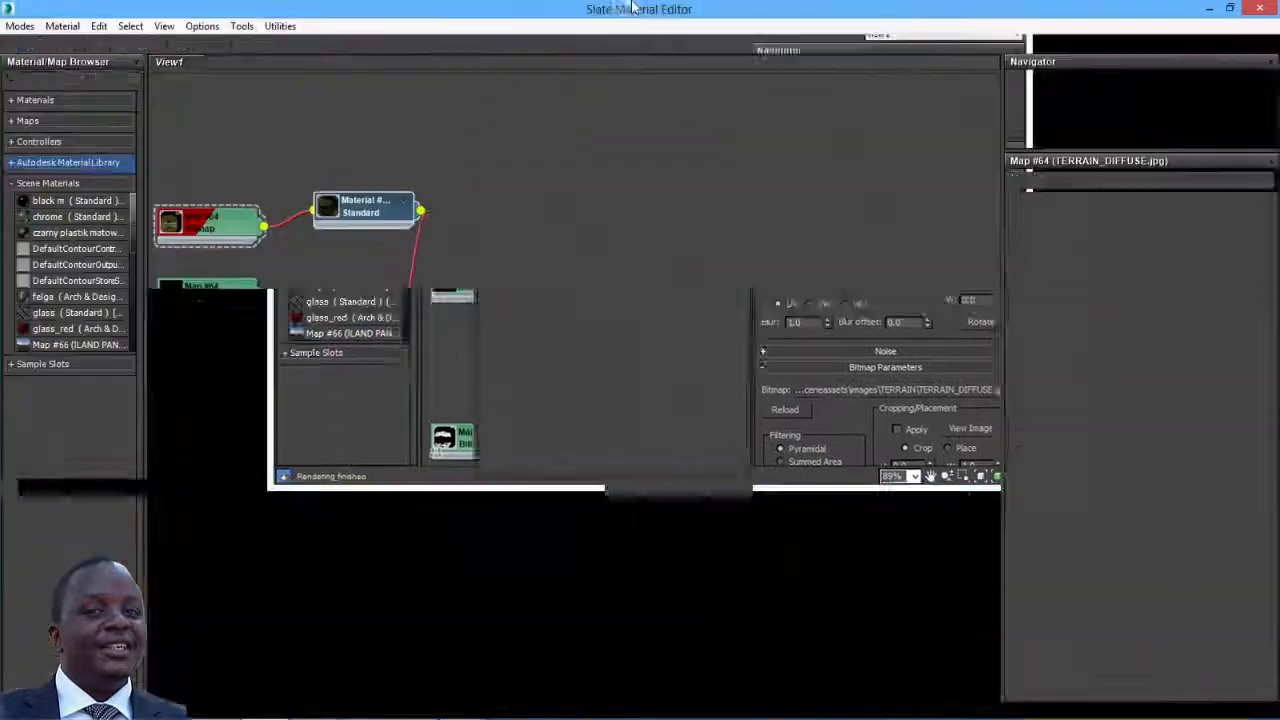
middle_drag(447, 229, 685, 272)
scroll(672, 264, up, 2)
scroll(672, 264, up, 3)
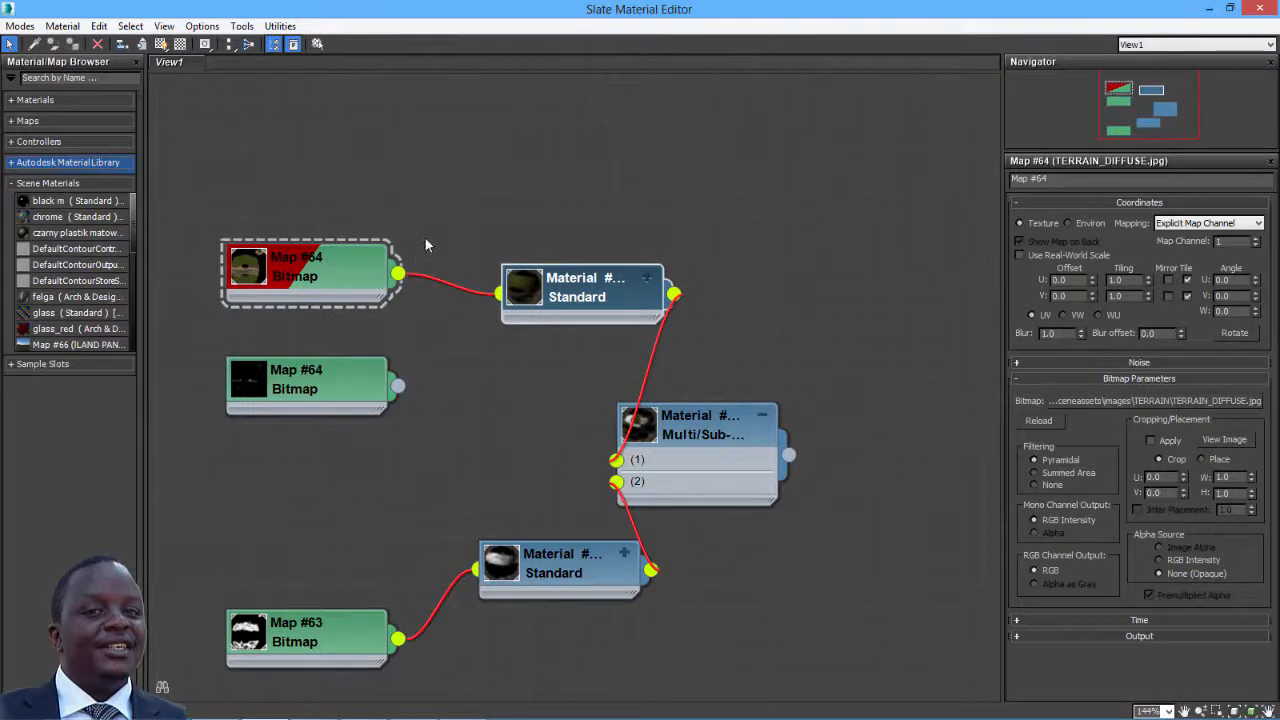
- Add a mental ray Gamma & Gain map and feed the TERRAIN_DIFFUSE bitmap into its input instead of the Standard material
right_click(473, 187)
mouse_move(500, 200)
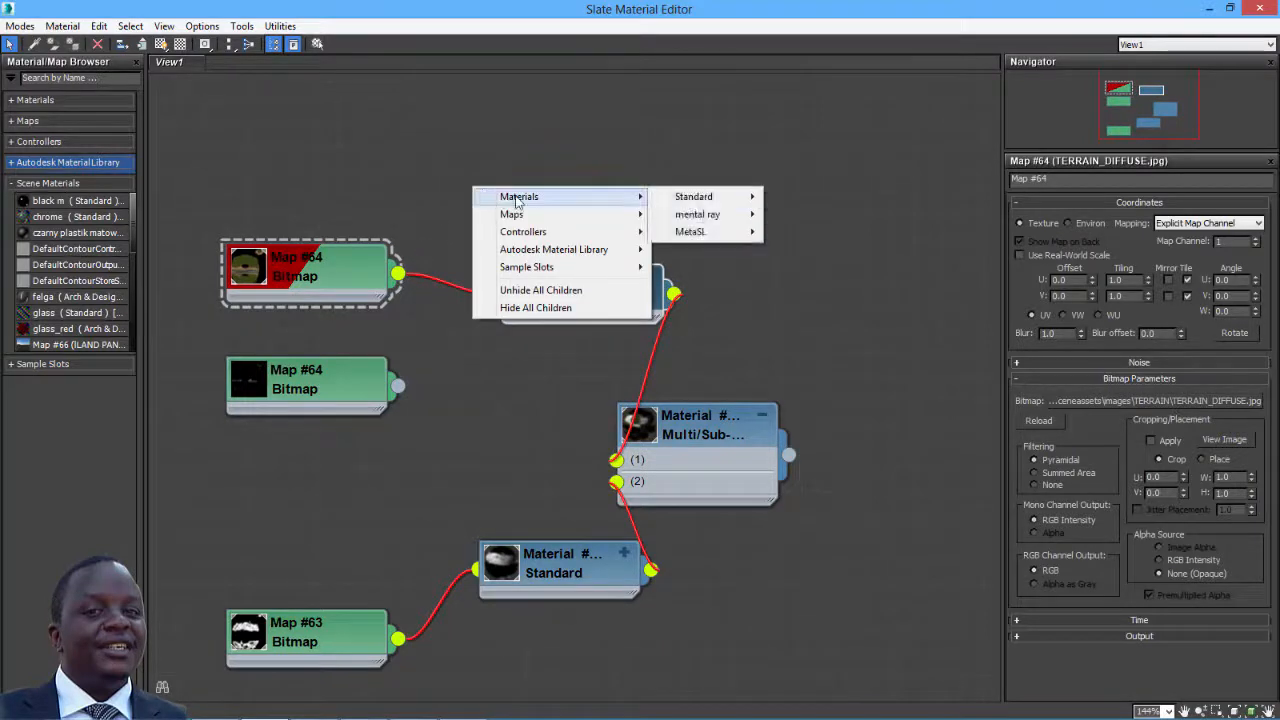
mouse_move(710, 220)
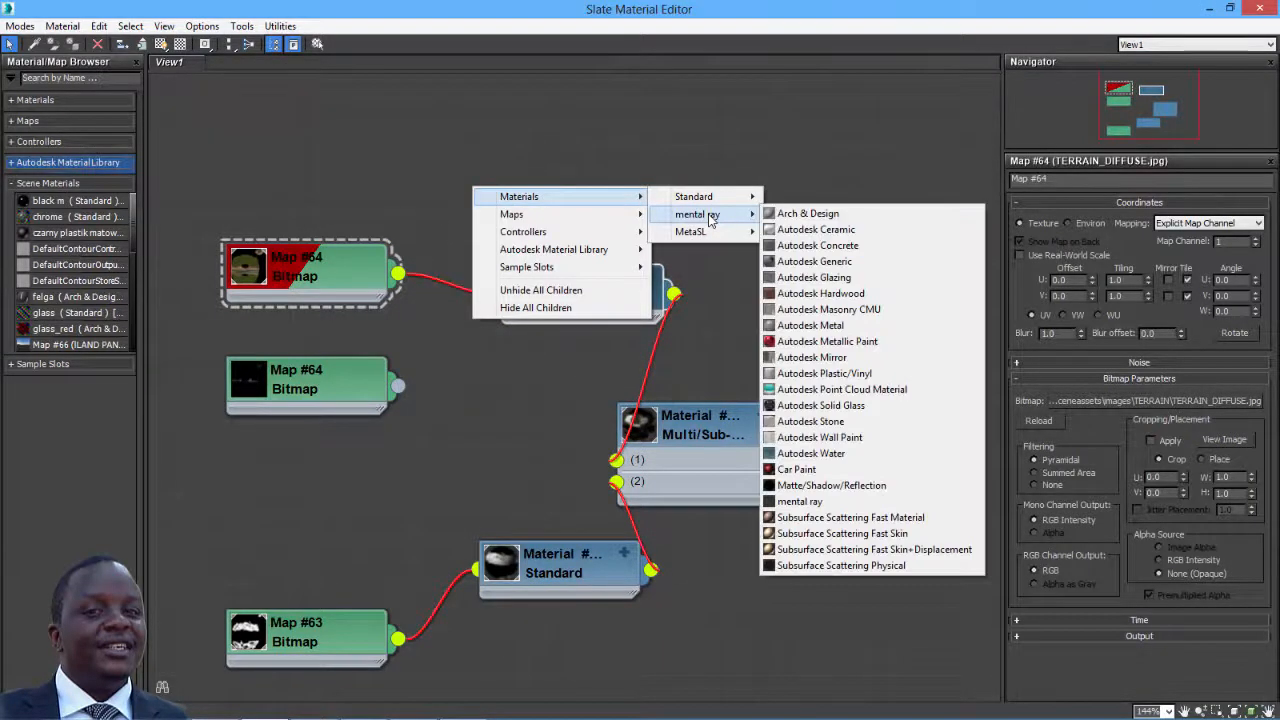
mouse_move(563, 216)
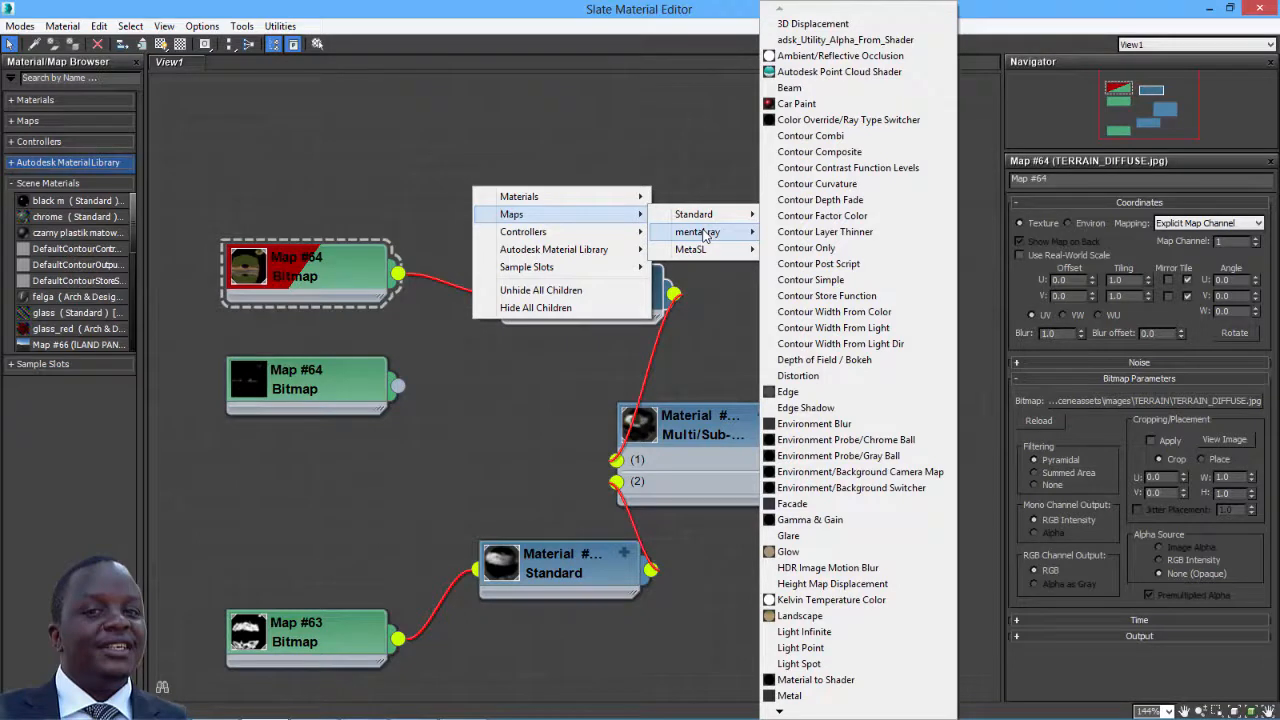
click(810, 519)
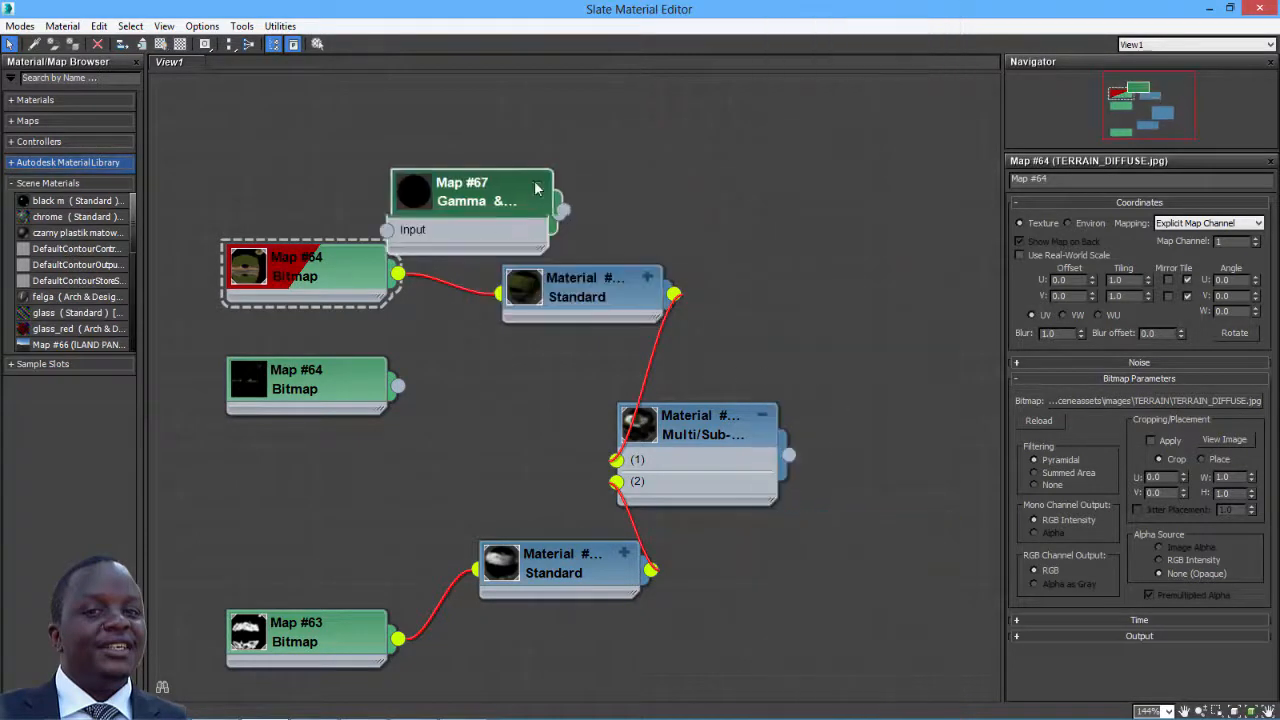
drag(535, 188, 554, 169)
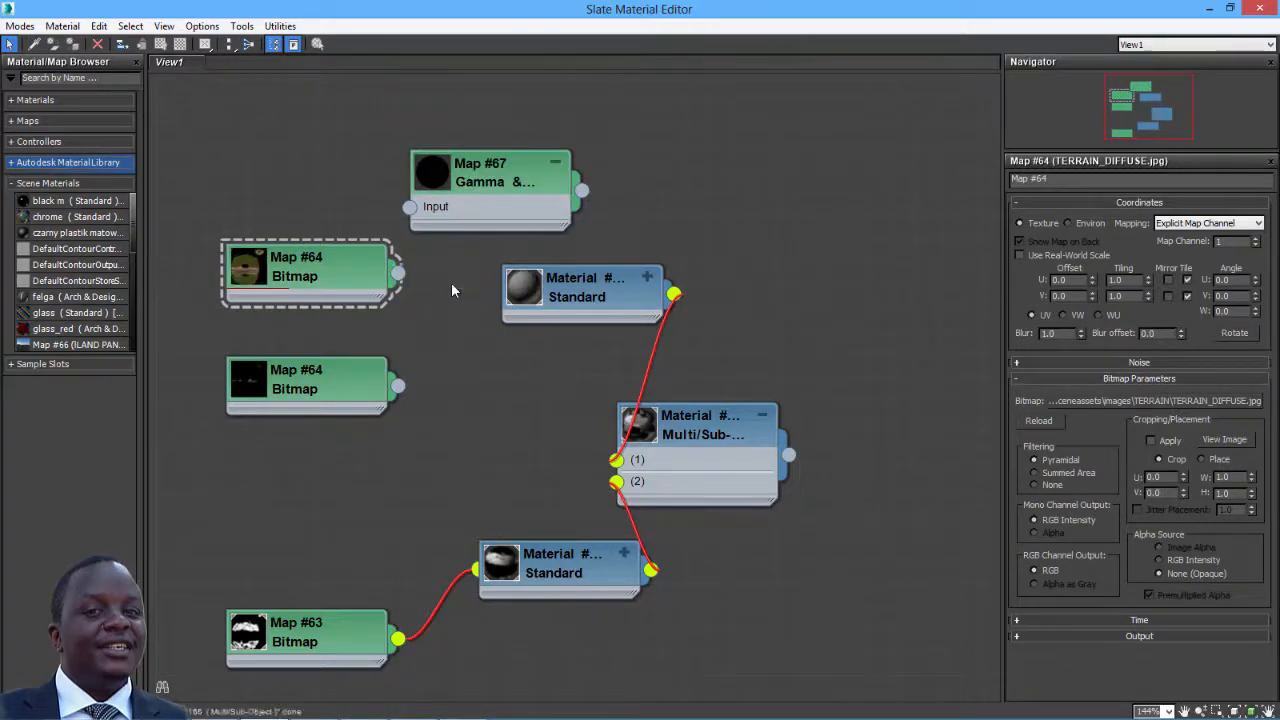
drag(451, 285, 390, 208)
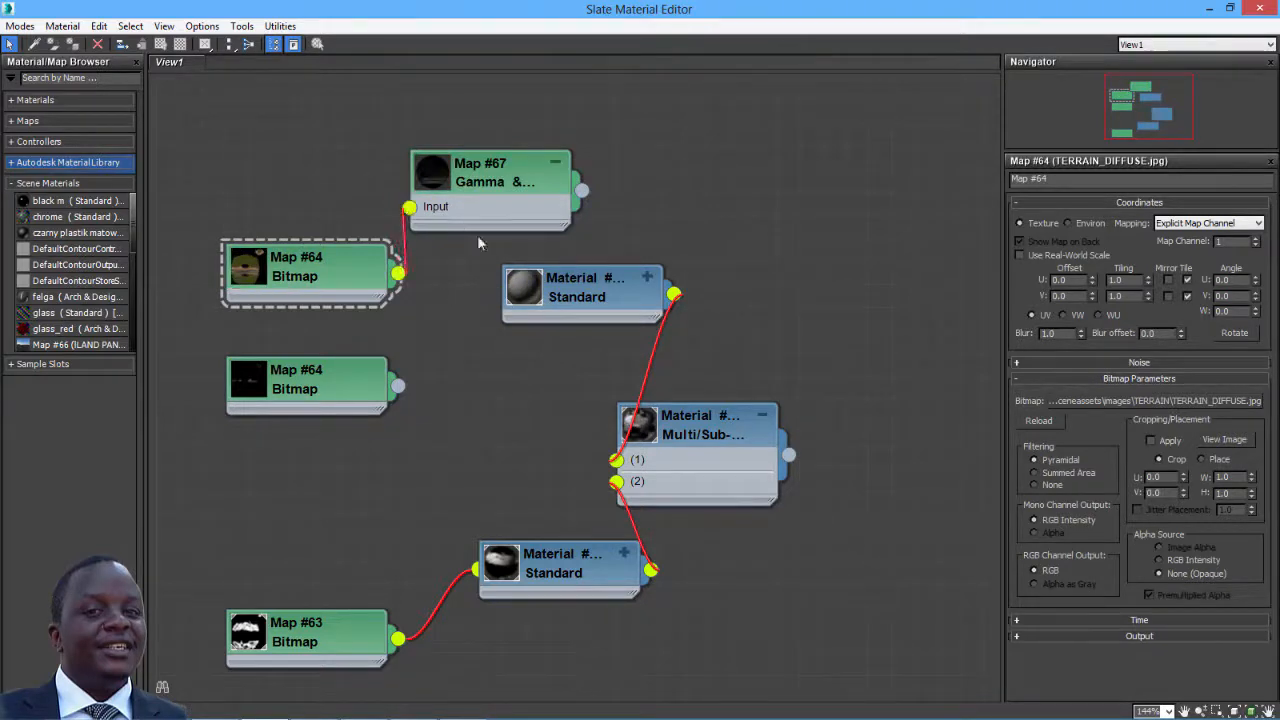
- Connect the Gamma & Gain map to the terrain Standard material's Ambient Color and Diffuse Color, and align the nodes
drag(637, 297, 775, 205)
click(785, 186)
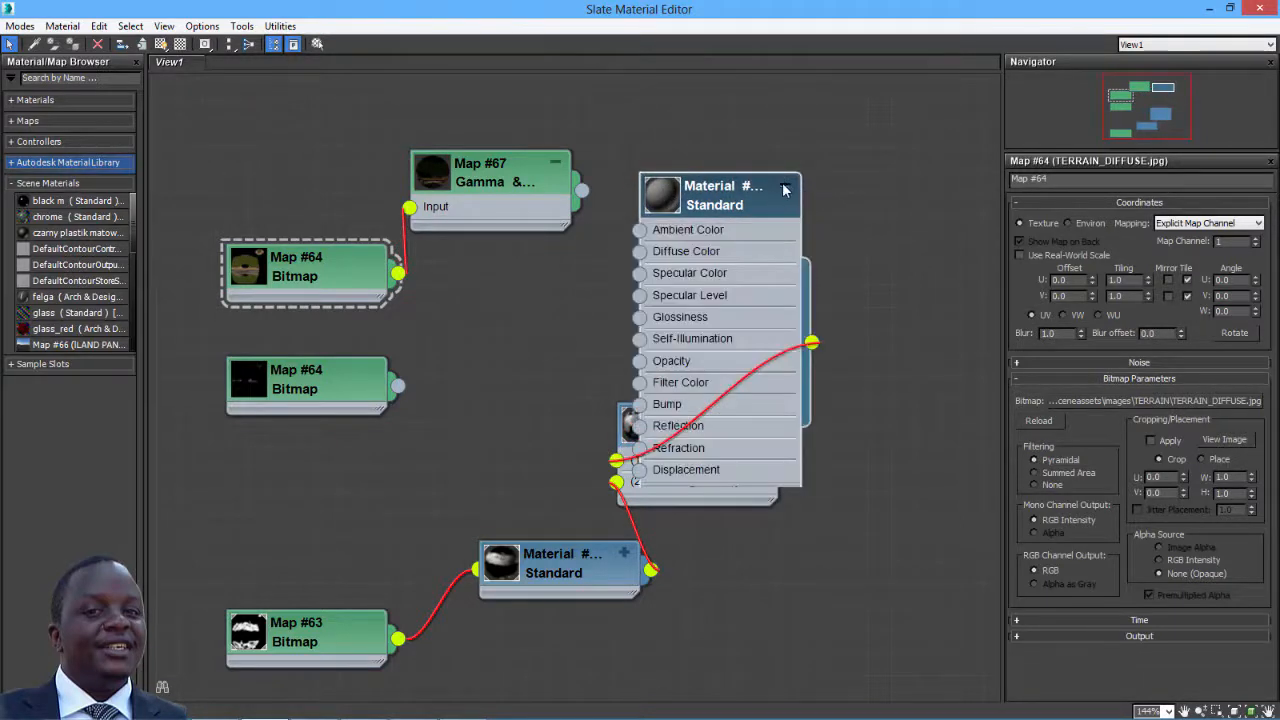
drag(639, 233, 639, 230)
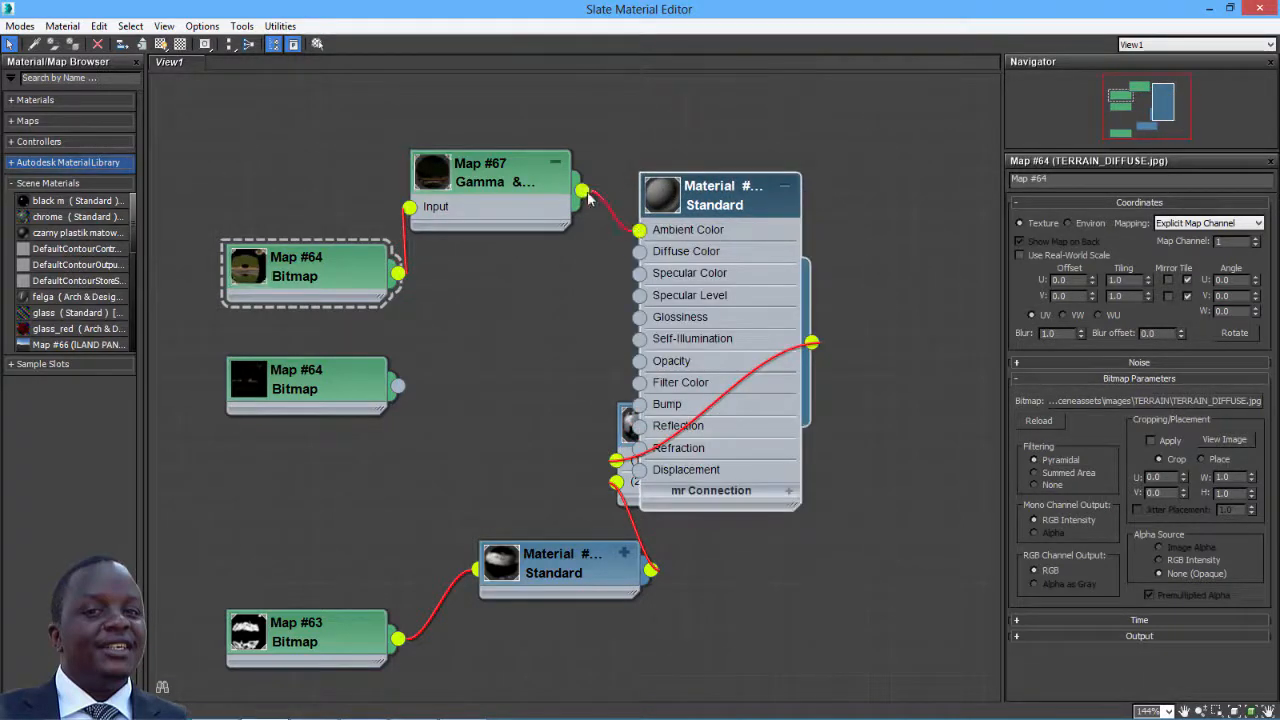
drag(581, 190, 639, 252)
drag(495, 192, 517, 260)
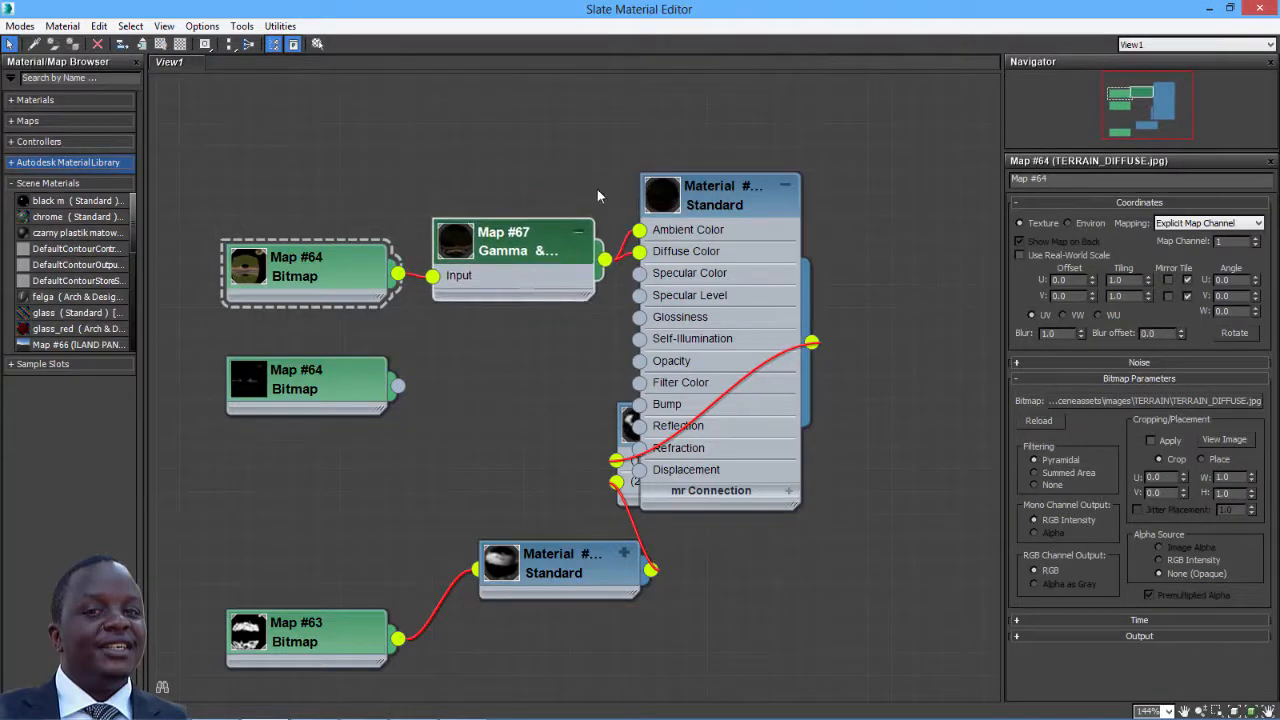
- Review the Gamma & Gain map's gamma, gain and reverse gamma correction settings, and close the material editor
double_click(490, 258)
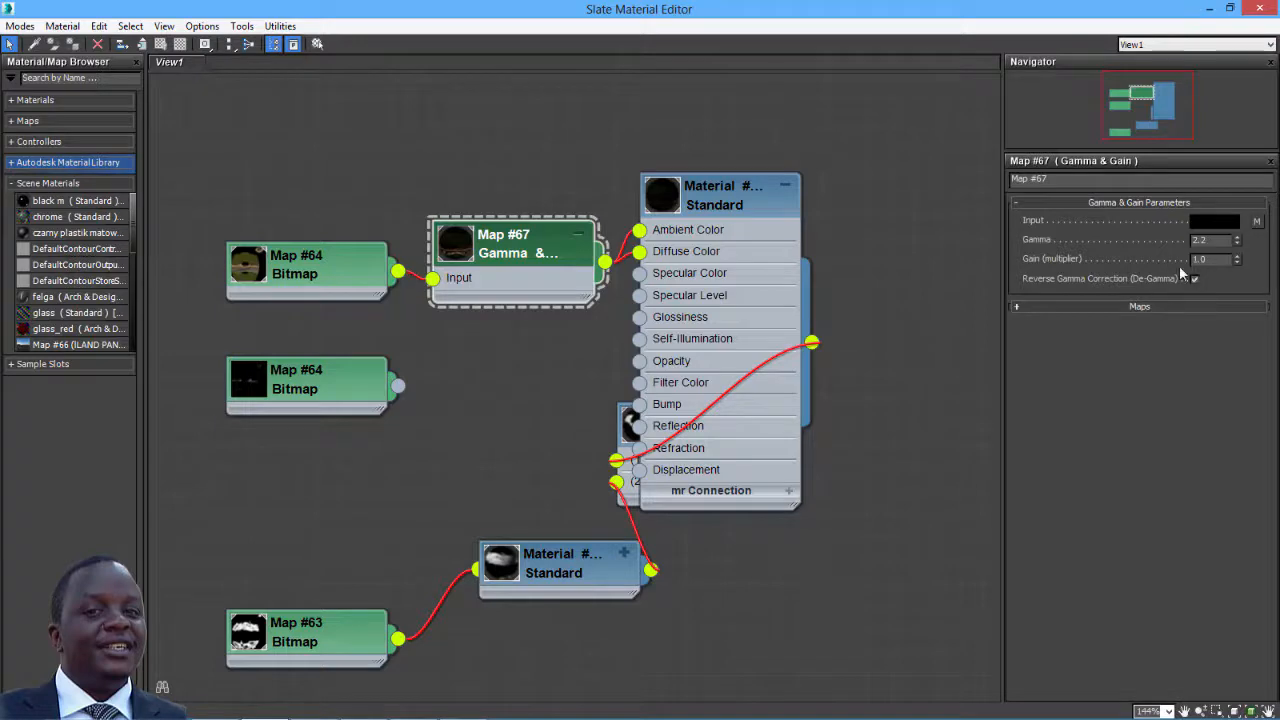
drag(1136, 10, 898, 213)
click(1022, 211)
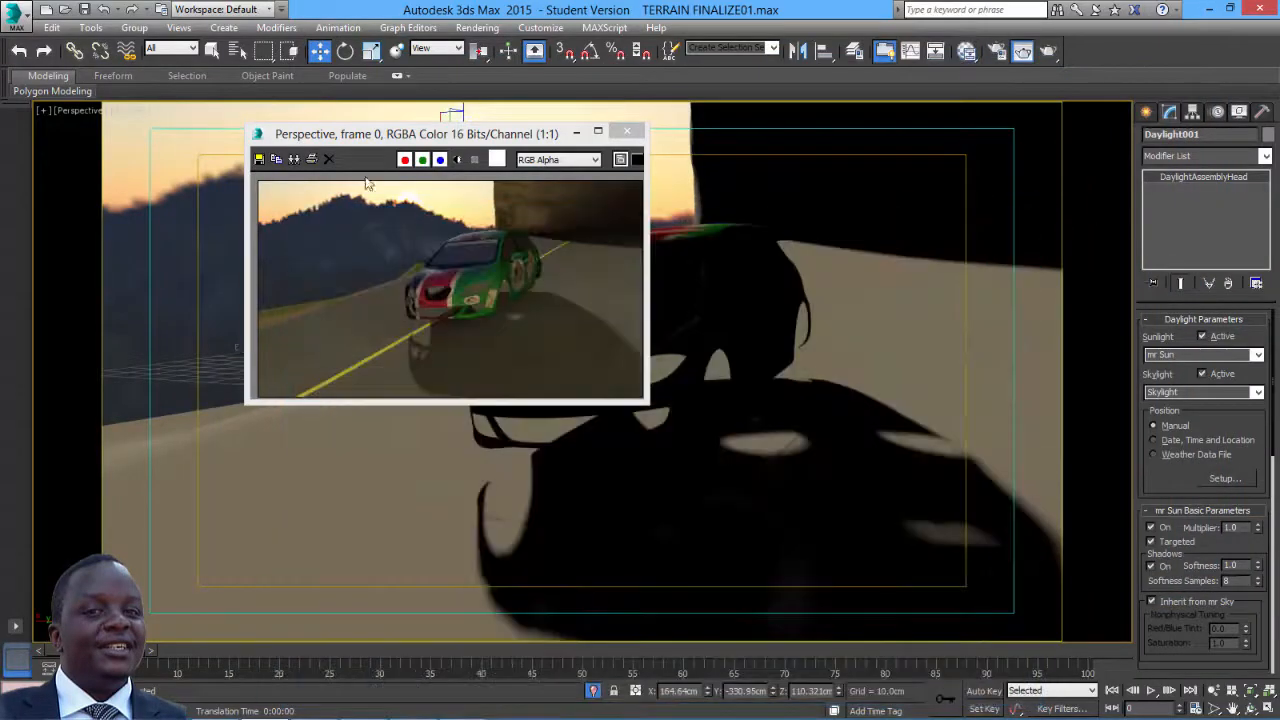
- Clone the rendered frame, place the copy beside the original and render the perspective view again for comparison
click(293, 159)
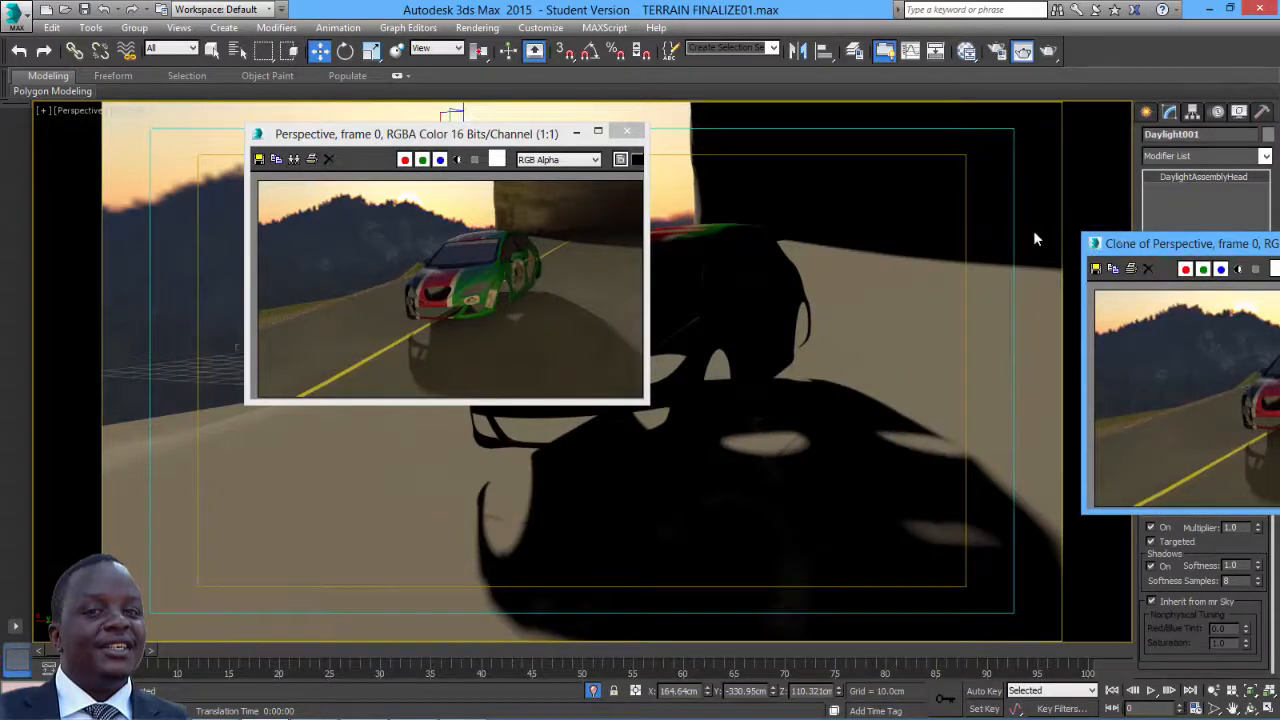
drag(1034, 238, 724, 194)
click(546, 506)
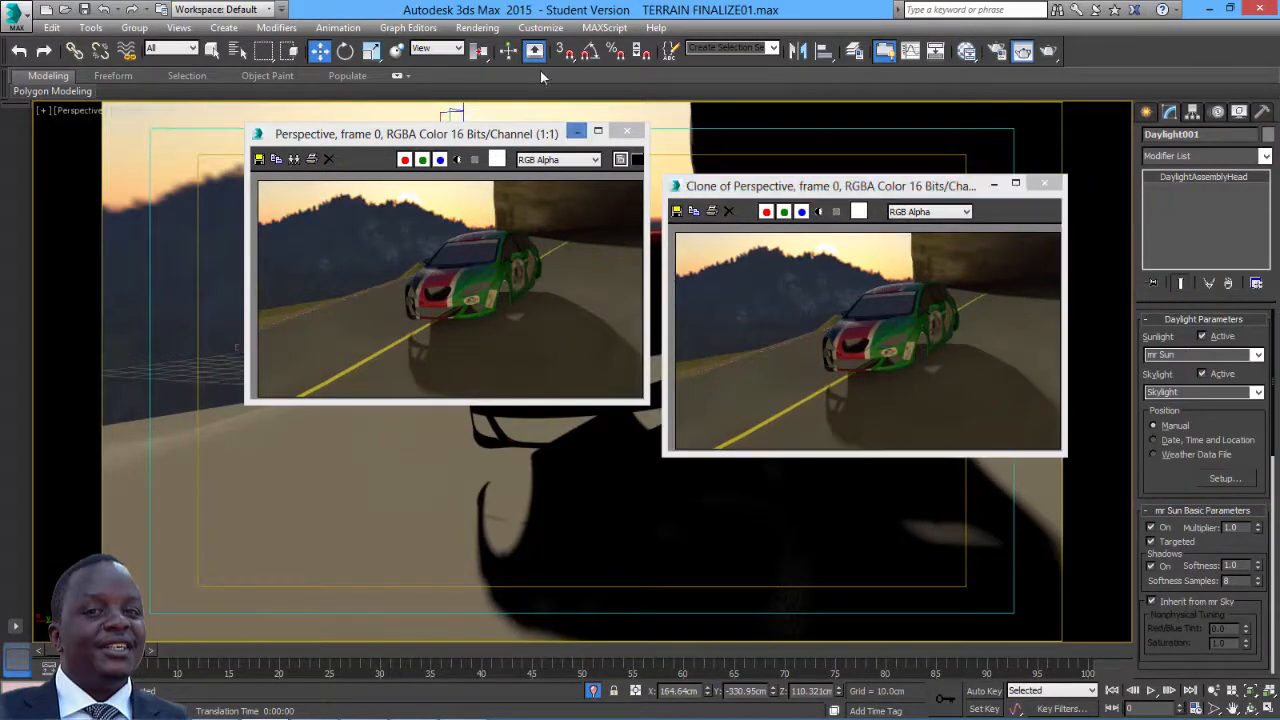
click(477, 27)
click(490, 45)
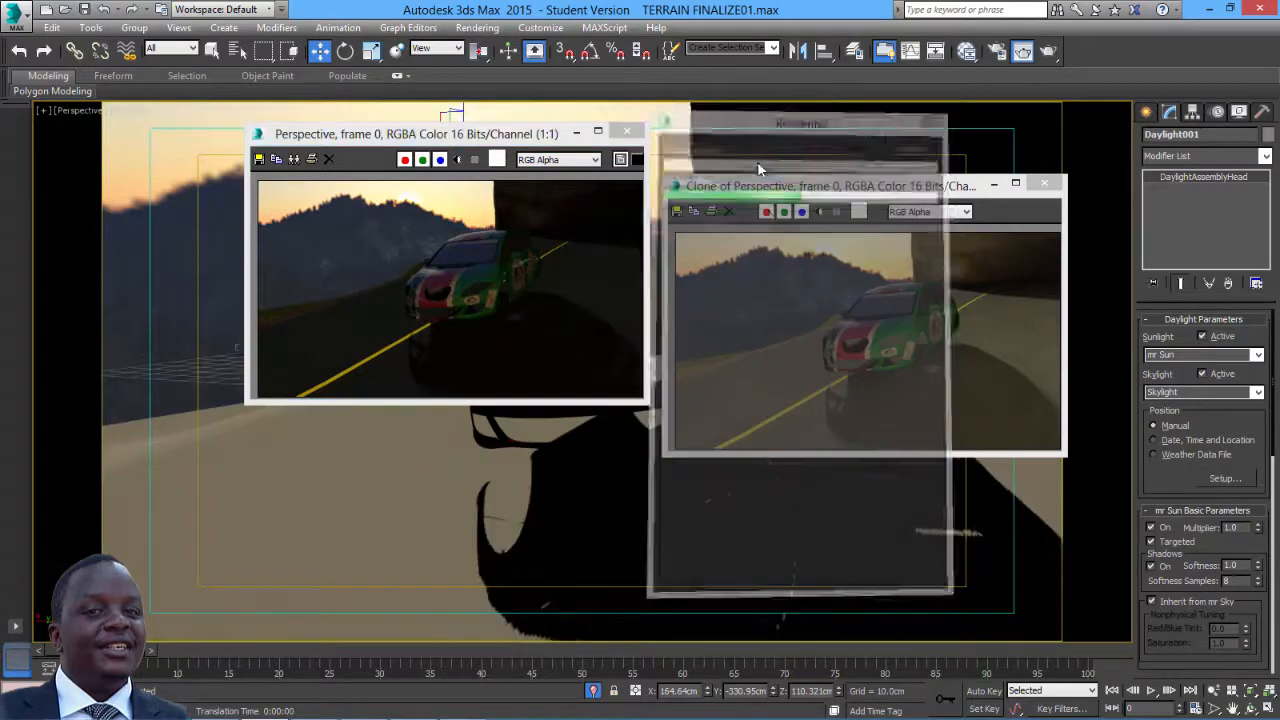
- Arrange the cloned frame and the new render side by side, compare them, and close both windows
drag(792, 188, 735, 135)
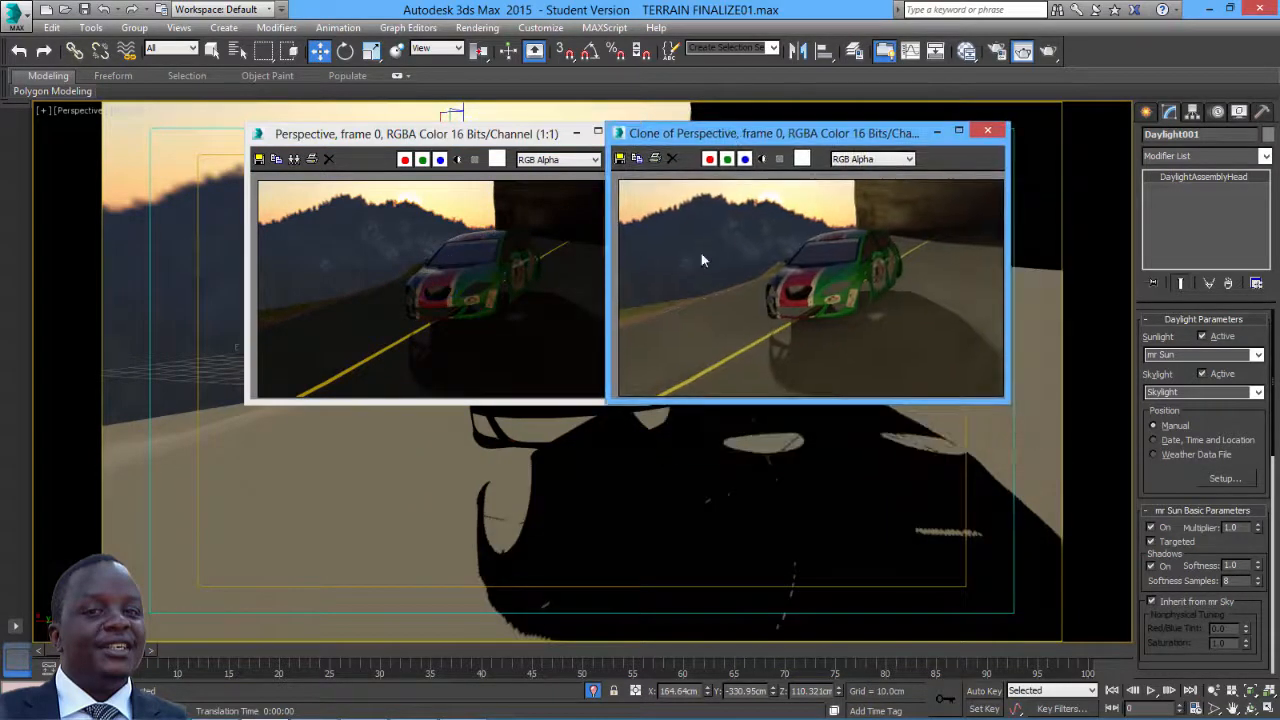
drag(537, 137, 486, 135)
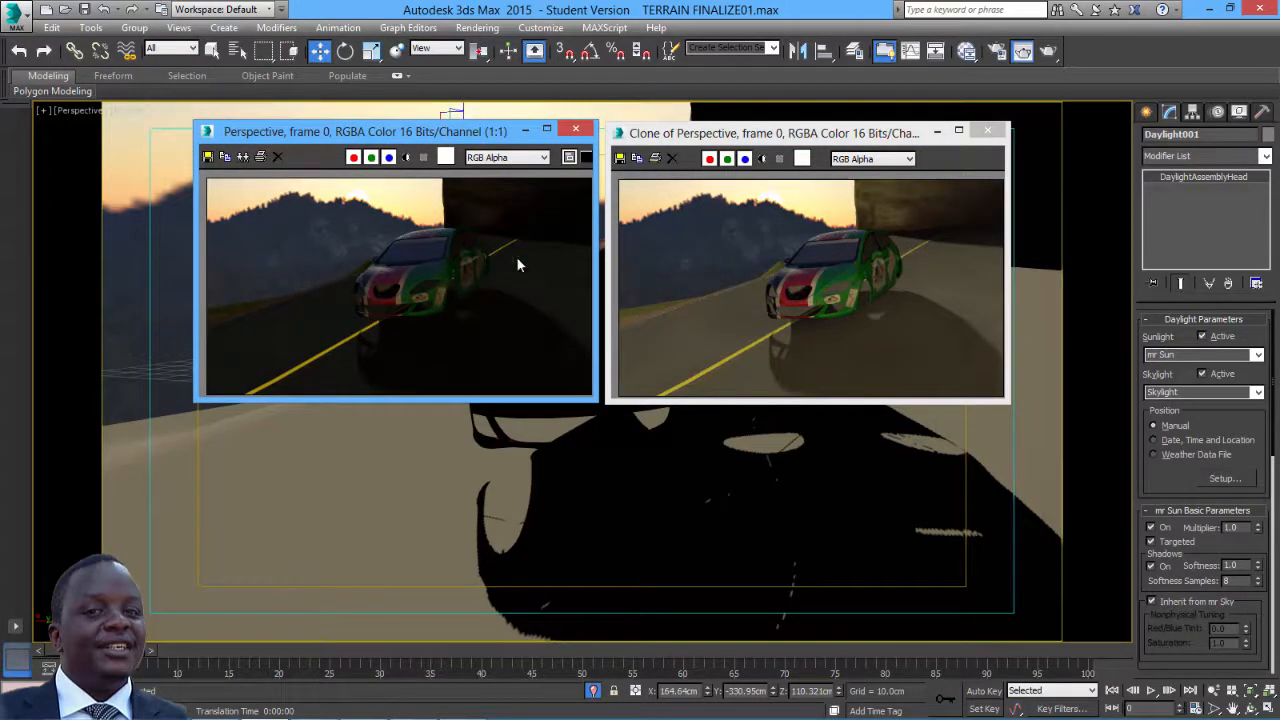
click(990, 133)
click(575, 129)
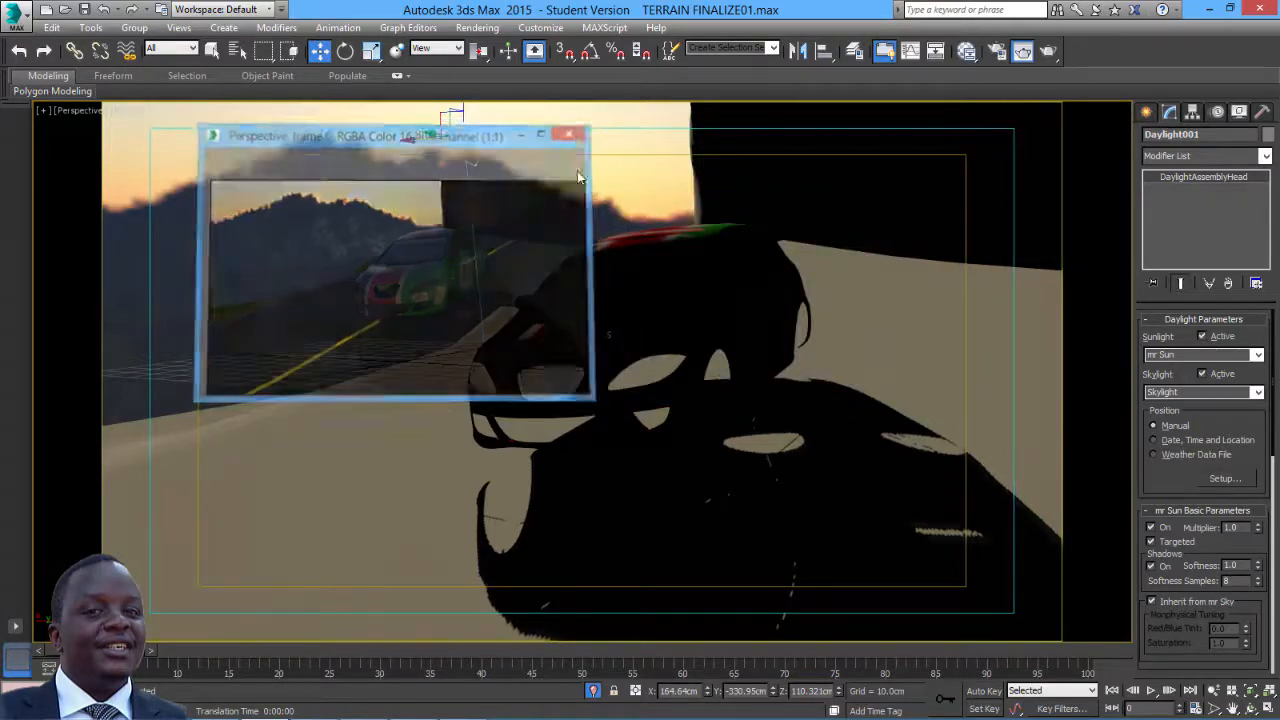
- Select the car body, orbit the perspective view around to its rear side, and render that view
click(608, 260)
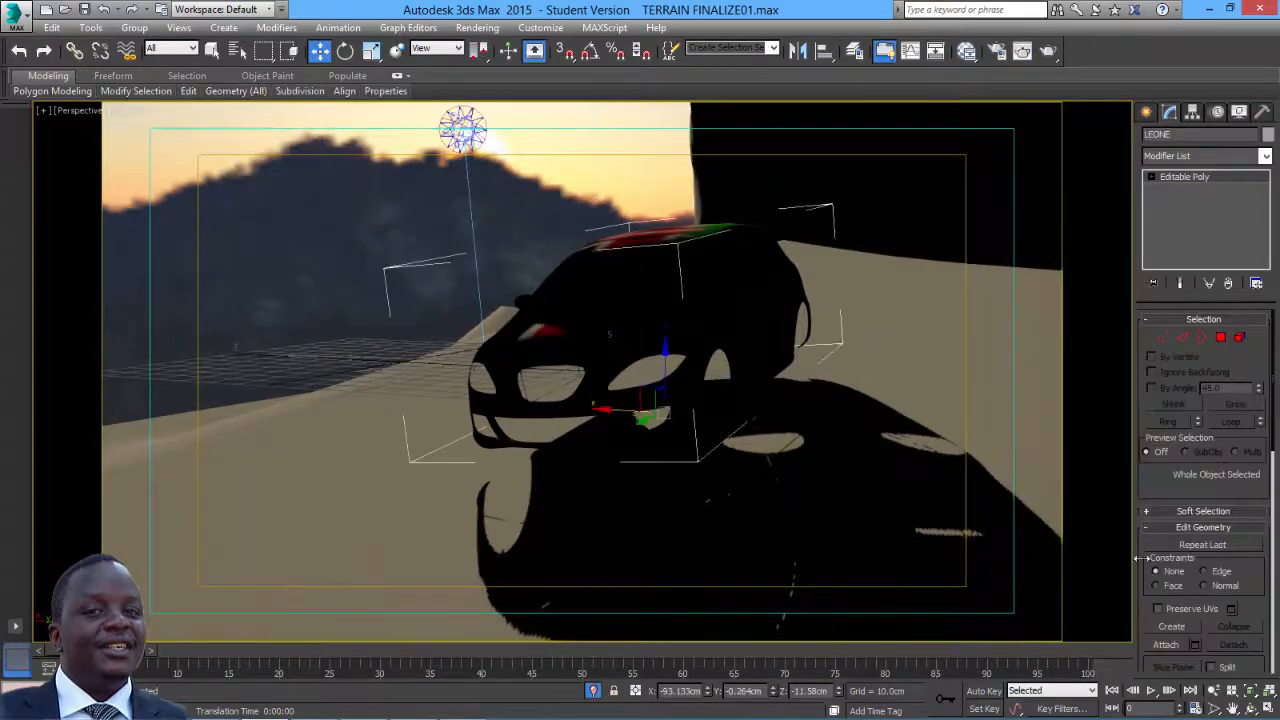
click(1251, 707)
drag(565, 410, 765, 407)
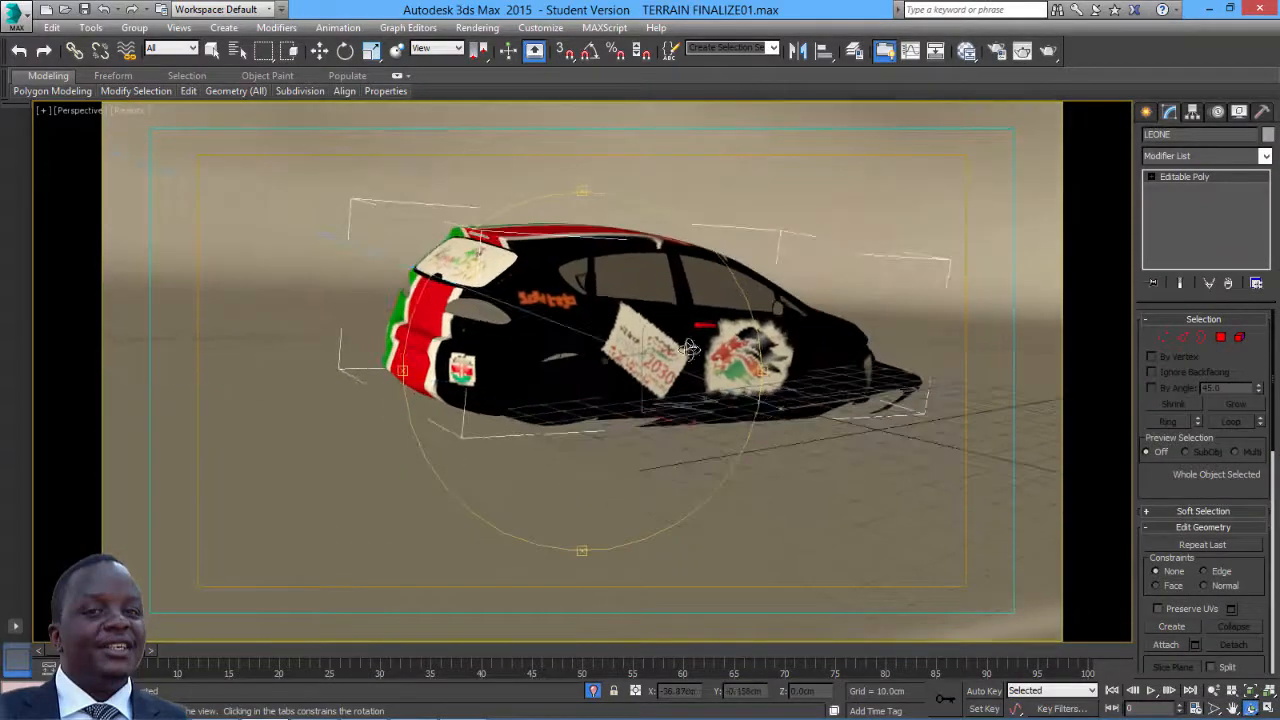
click(477, 27)
click(495, 48)
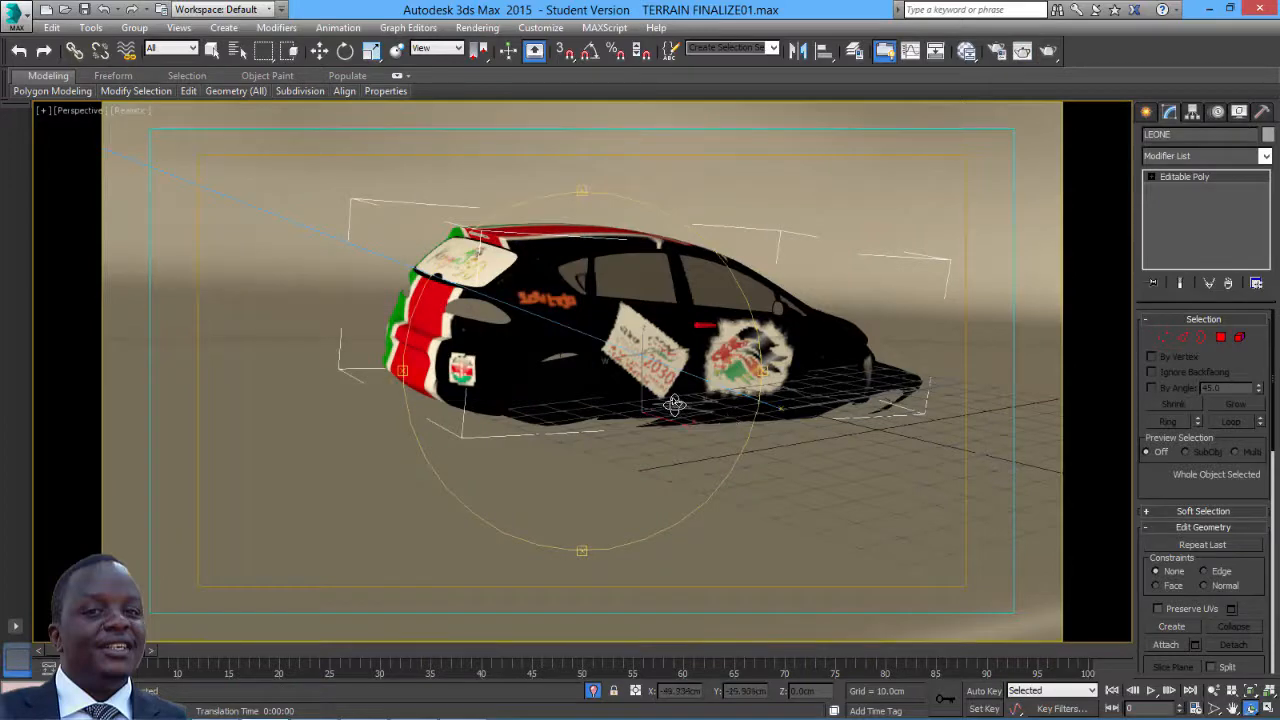
- Orbit the view back to the car's front and raise the daylight object to a Z height of about 149 cm
alt+middle_drag(675, 405, 590, 510)
click(319, 50)
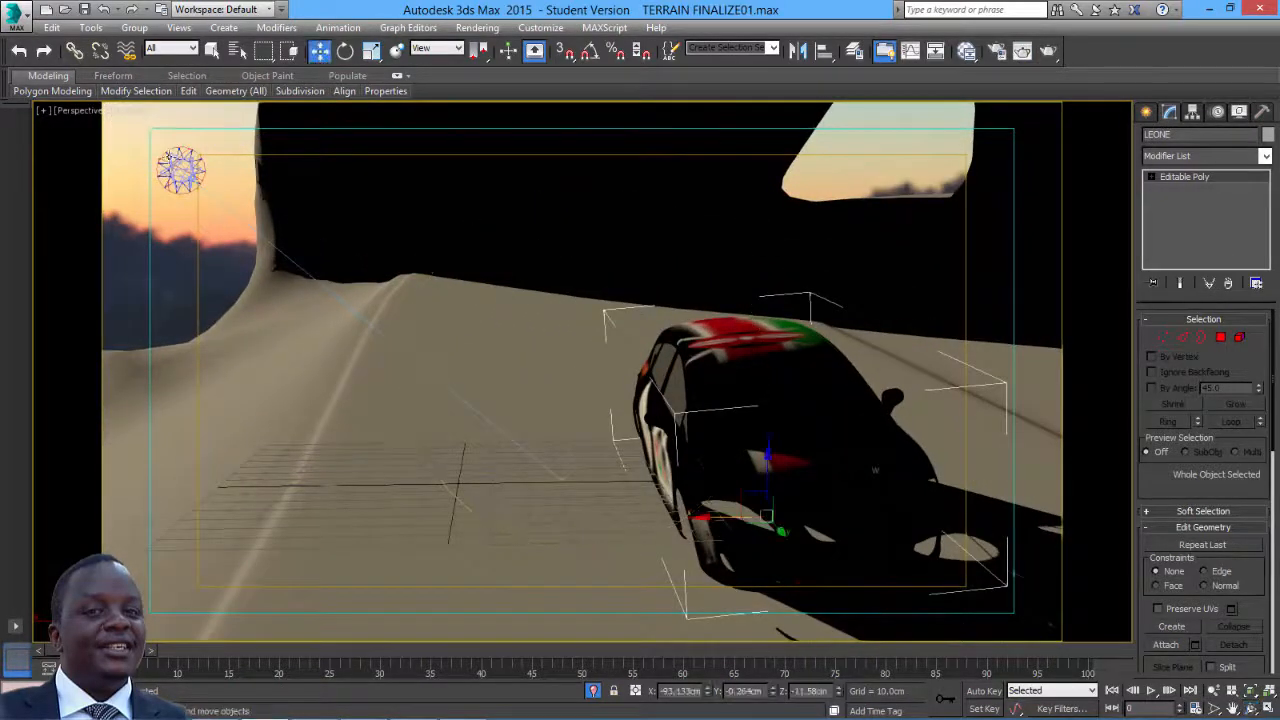
click(178, 168)
drag(191, 113, 185, 54)
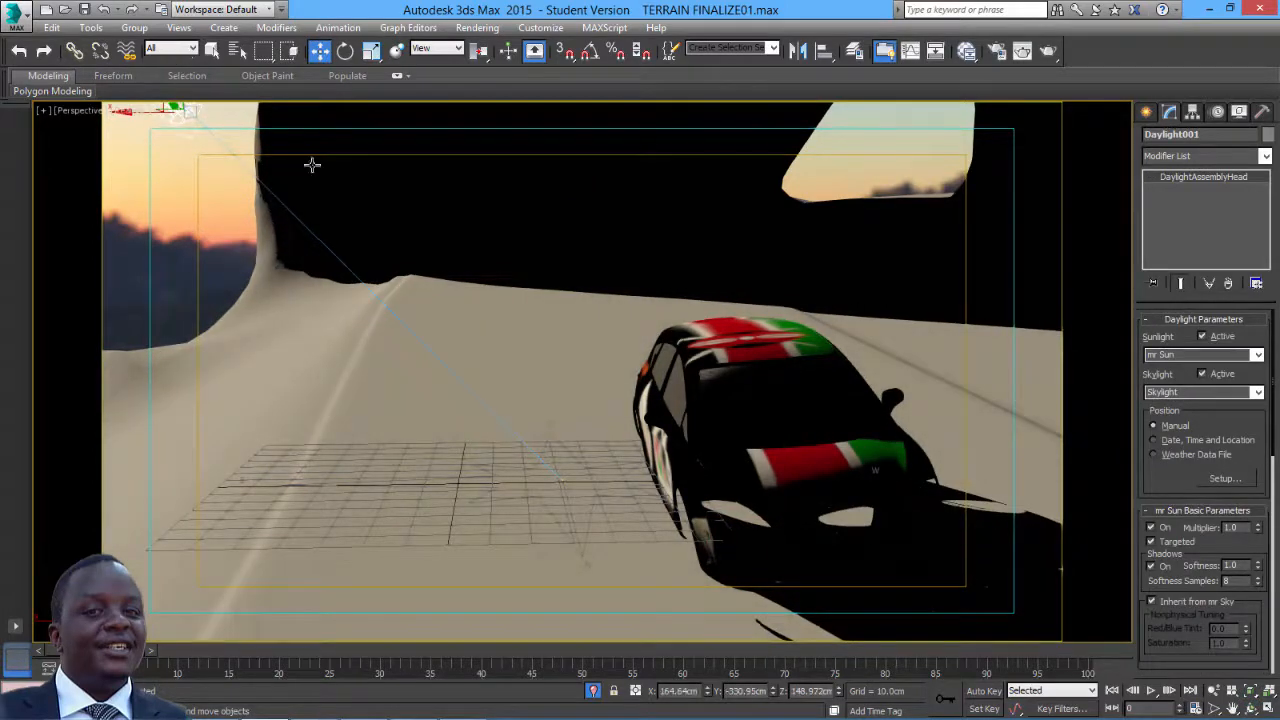
- Open the mr Photographic Exposure Control settings and set the Whitepoint to 4000 Kelvin
click(540, 27)
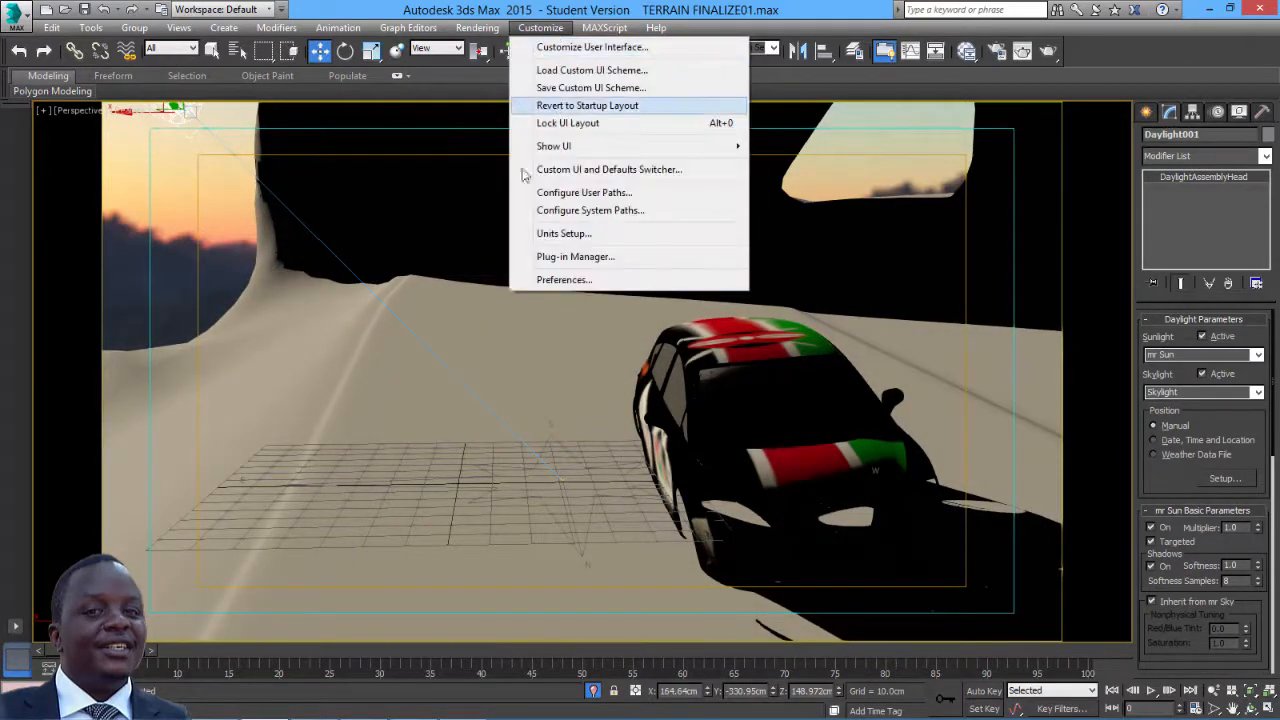
mouse_move(477, 27)
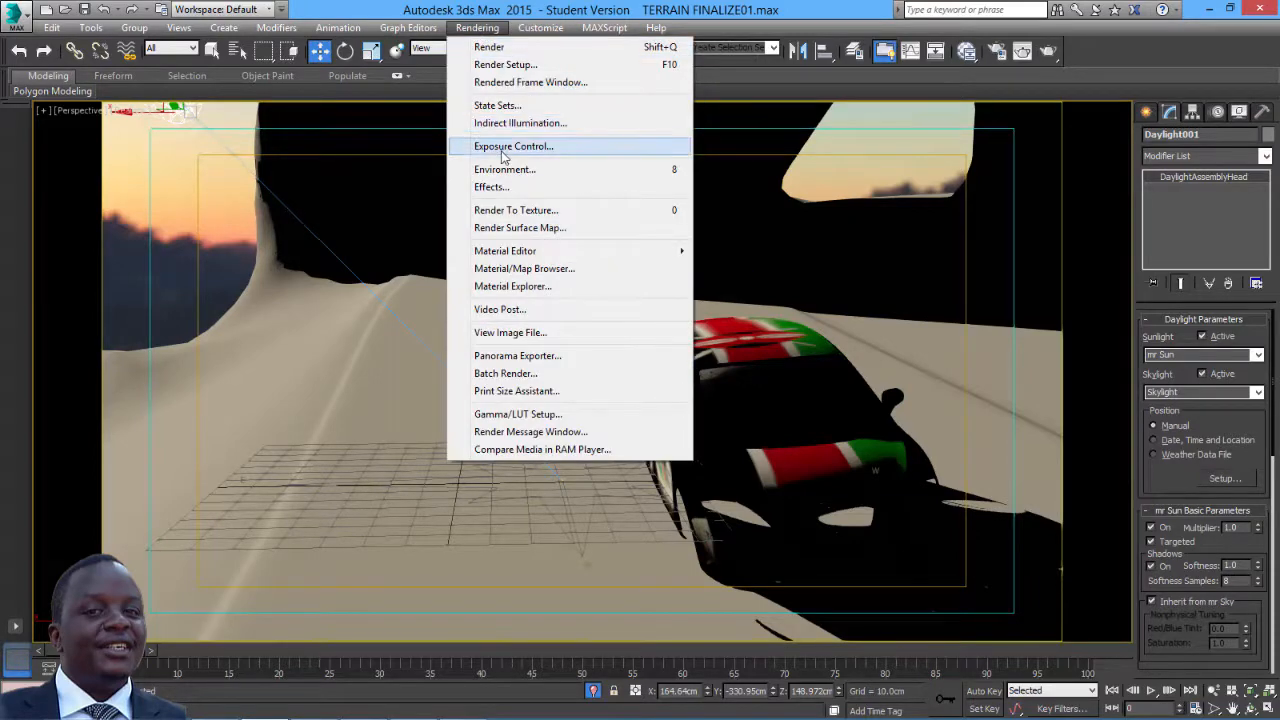
click(513, 146)
scroll(505, 352, down, 3)
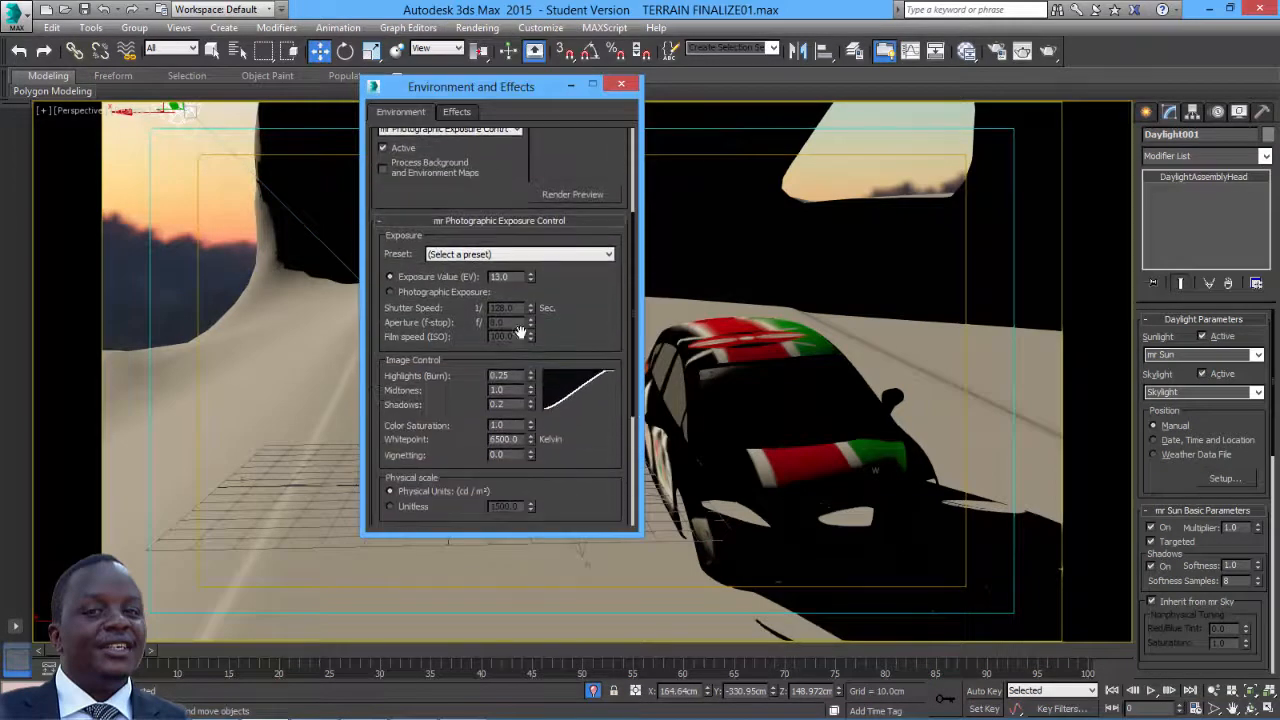
scroll(527, 353, down, 5)
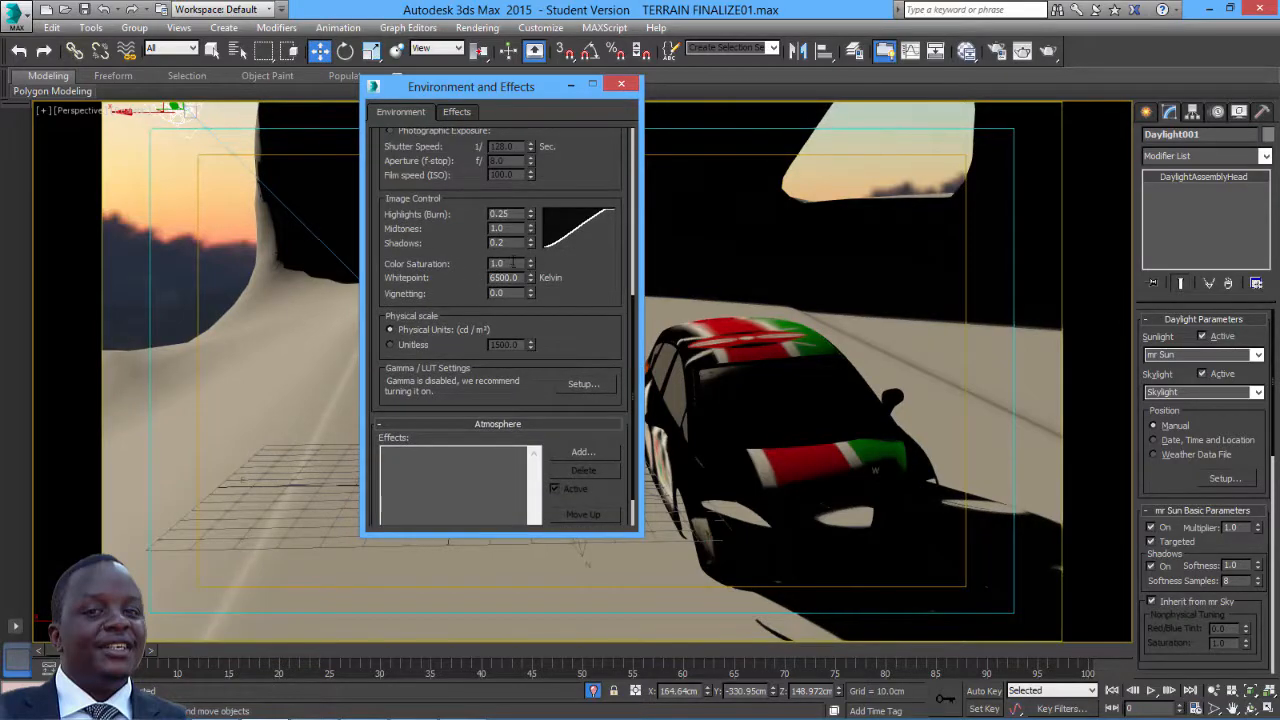
double_click(503, 263)
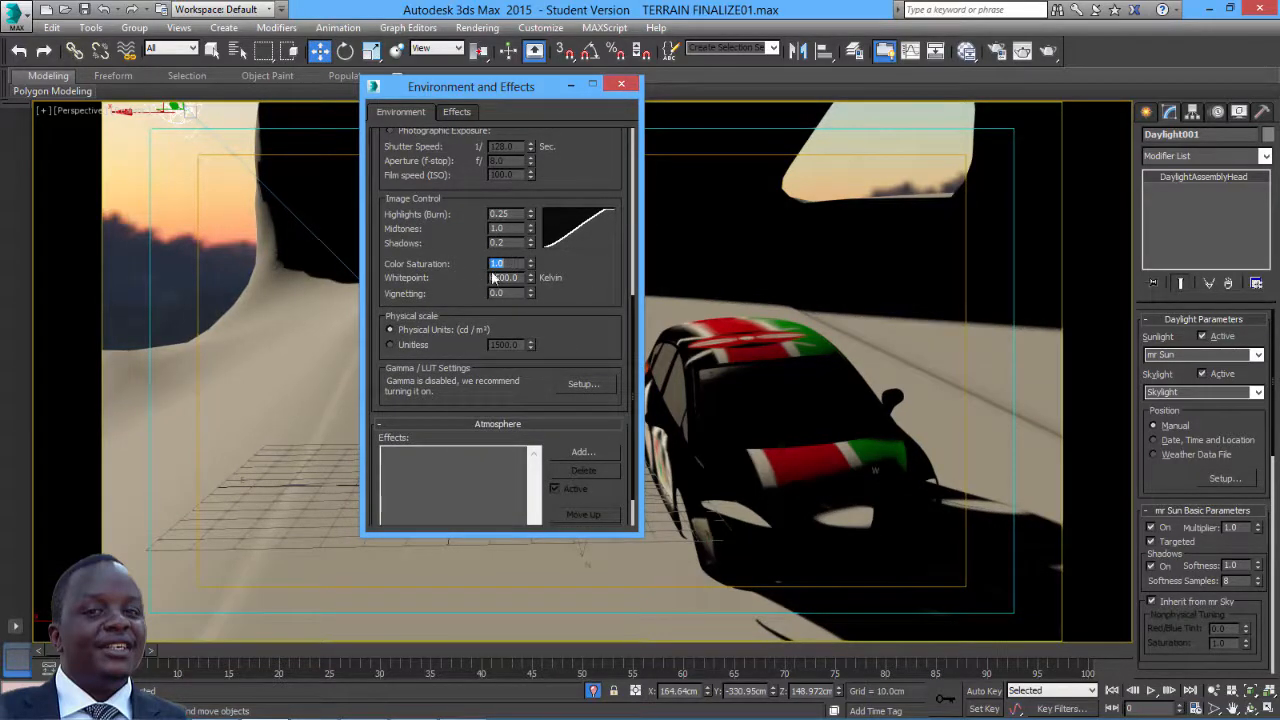
key(Tab)
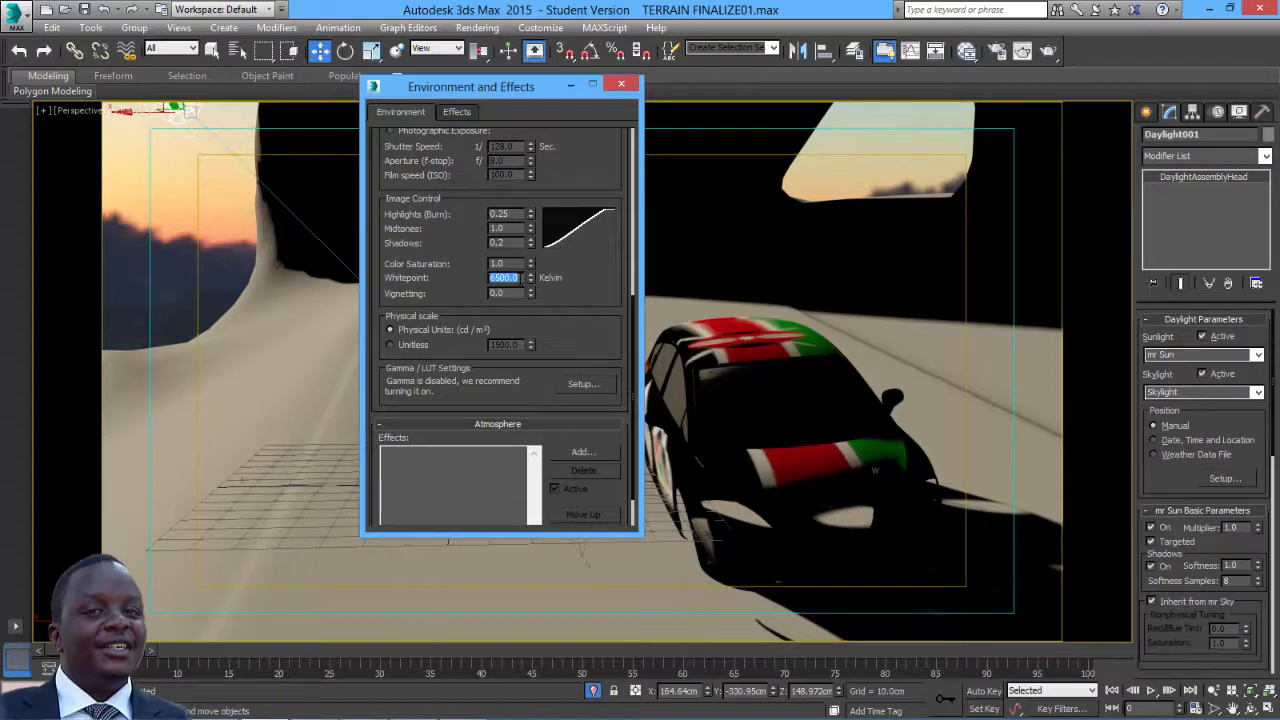
text(4000)
key(Return)
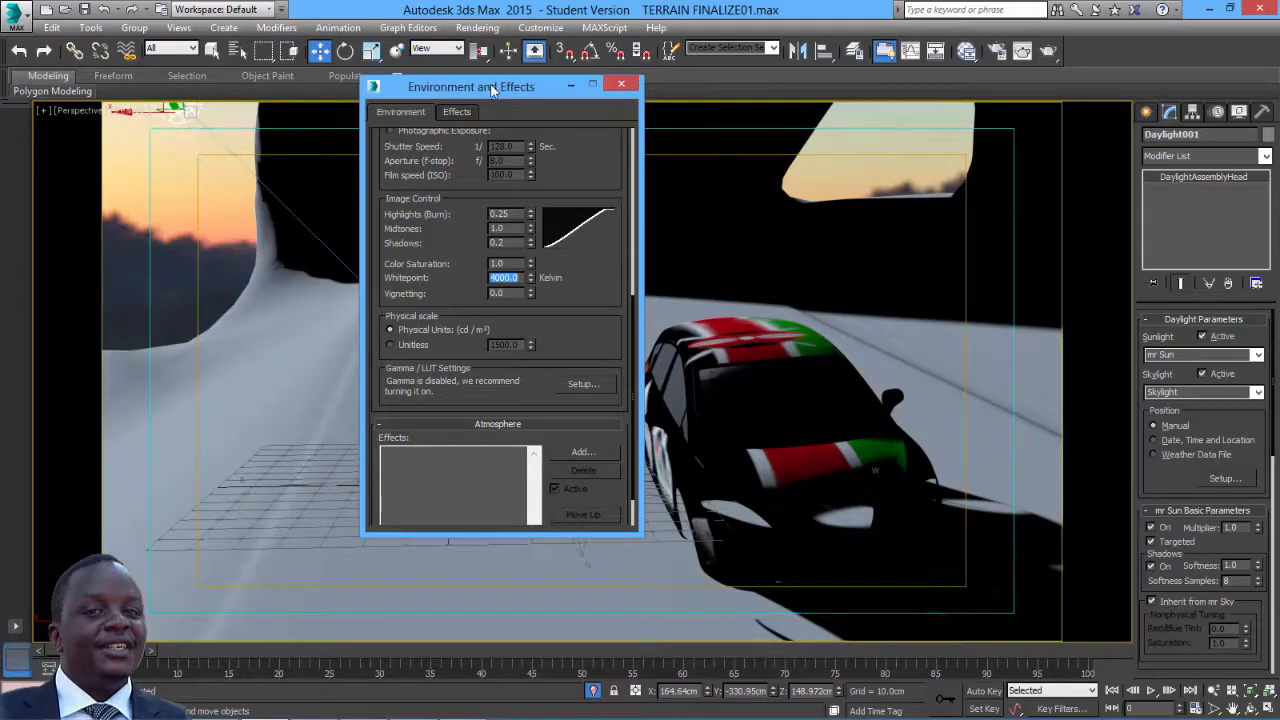
- Move the Environment and Effects dialog aside and render the perspective view
drag(491, 89, 794, 131)
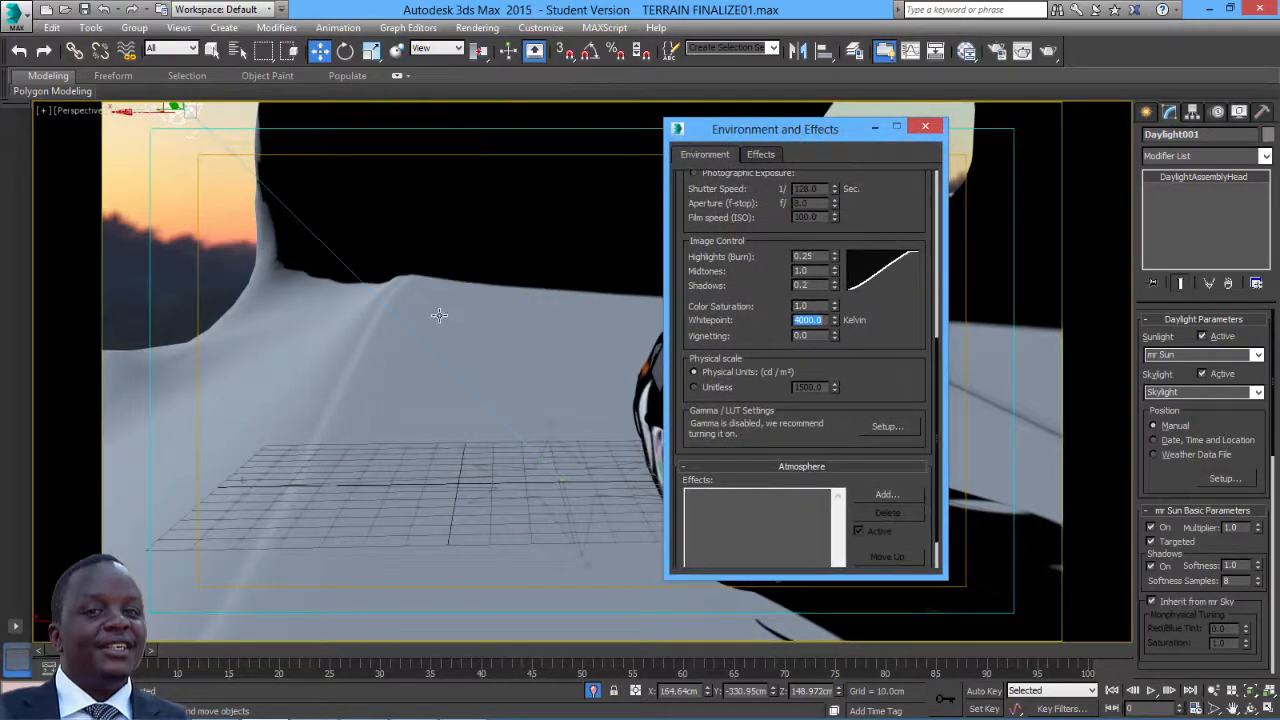
click(477, 27)
click(530, 144)
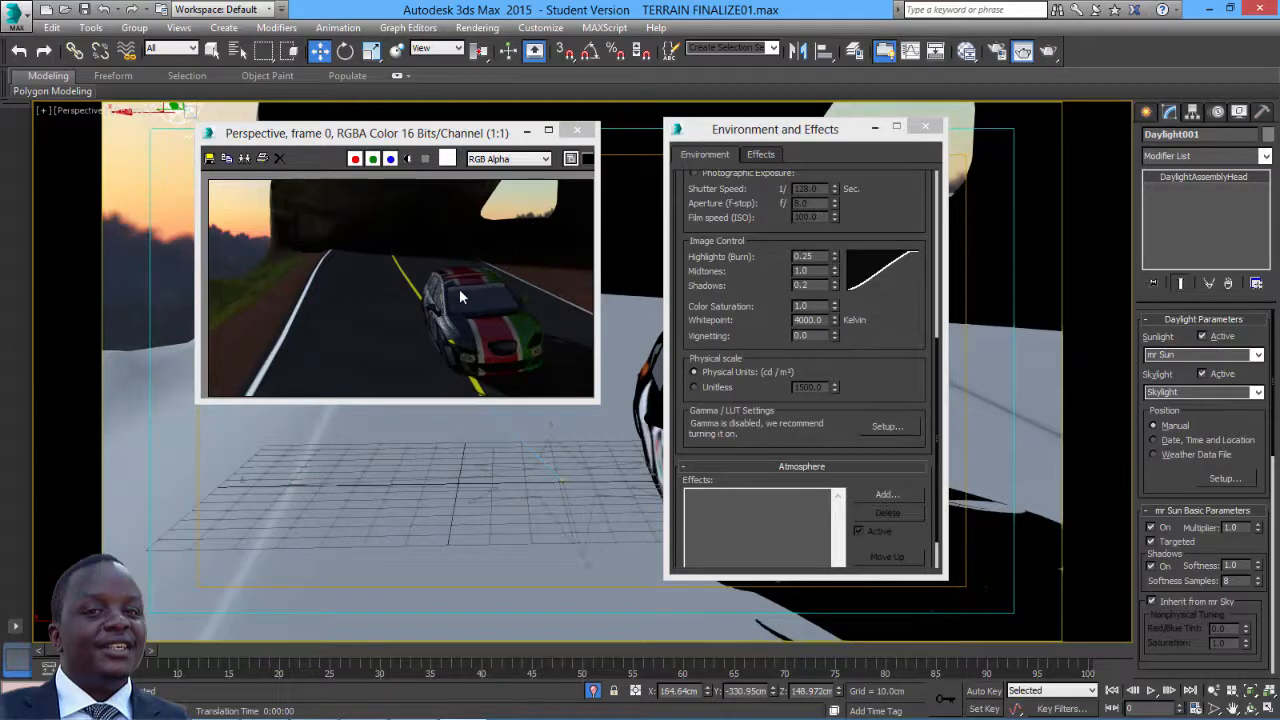
- Set the exposure control's Whitepoint to 7000 Kelvin
click(820, 320)
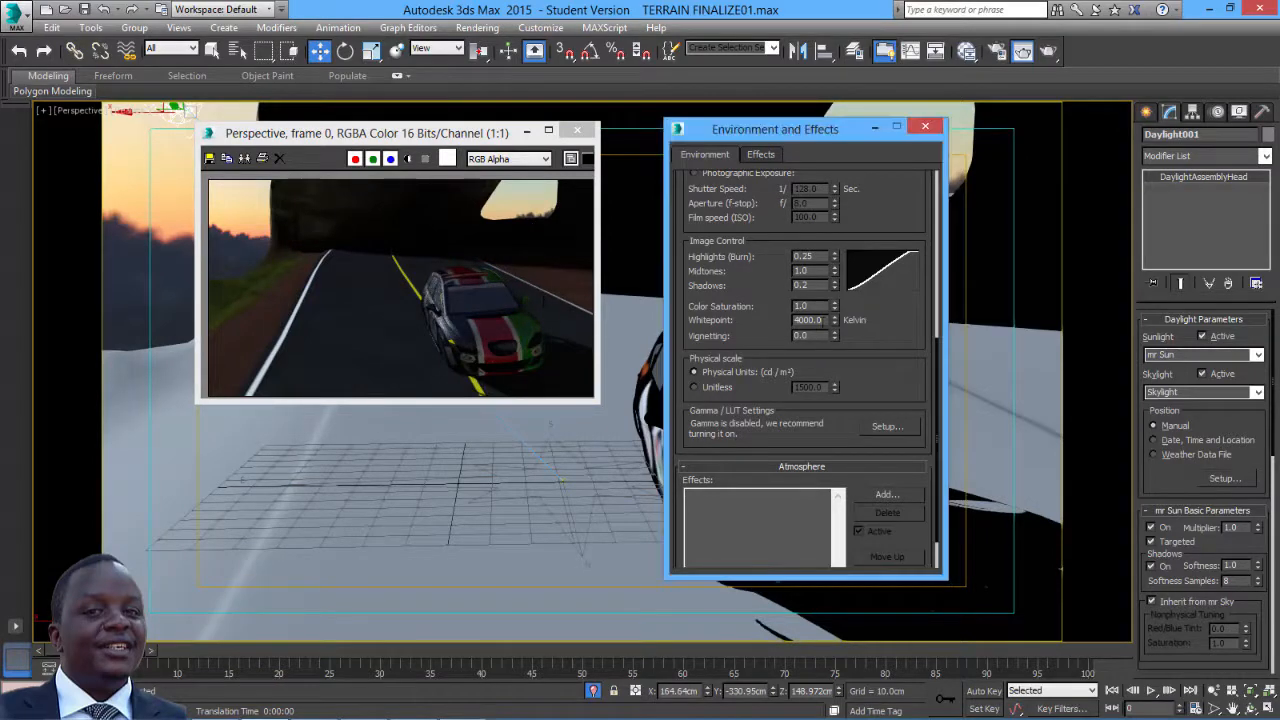
double_click(820, 320)
text(700)
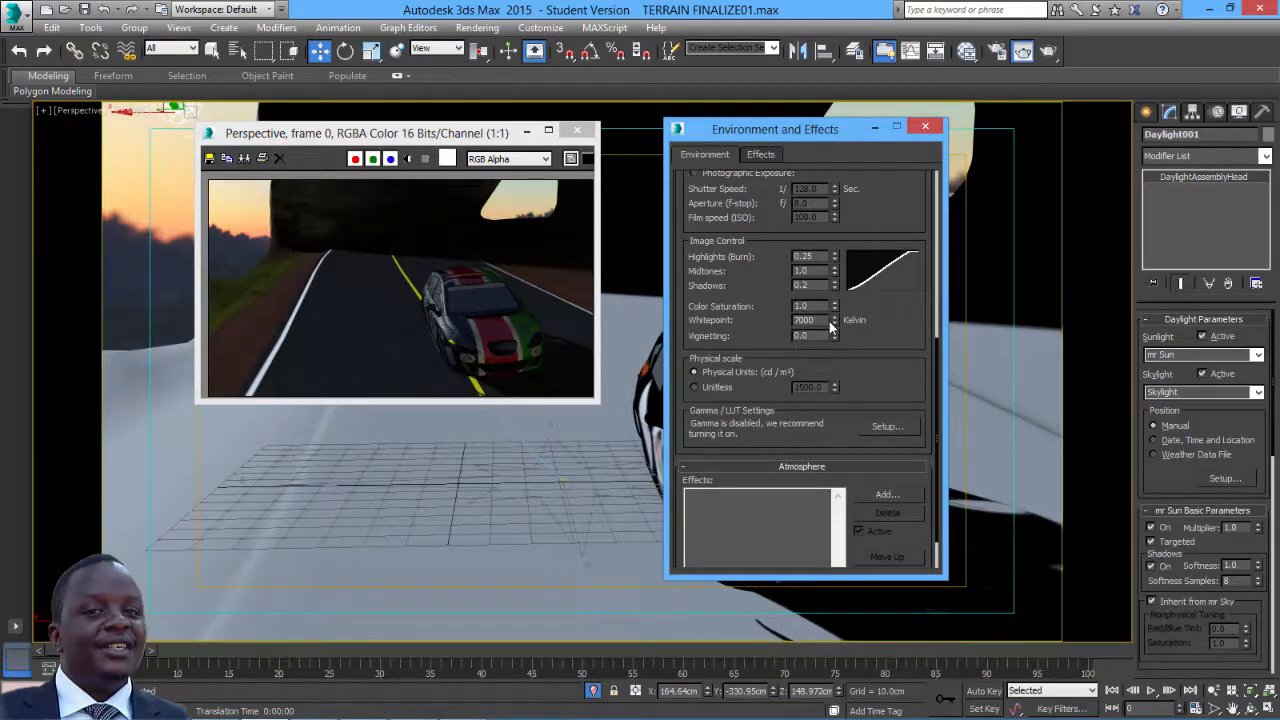
key(Return)
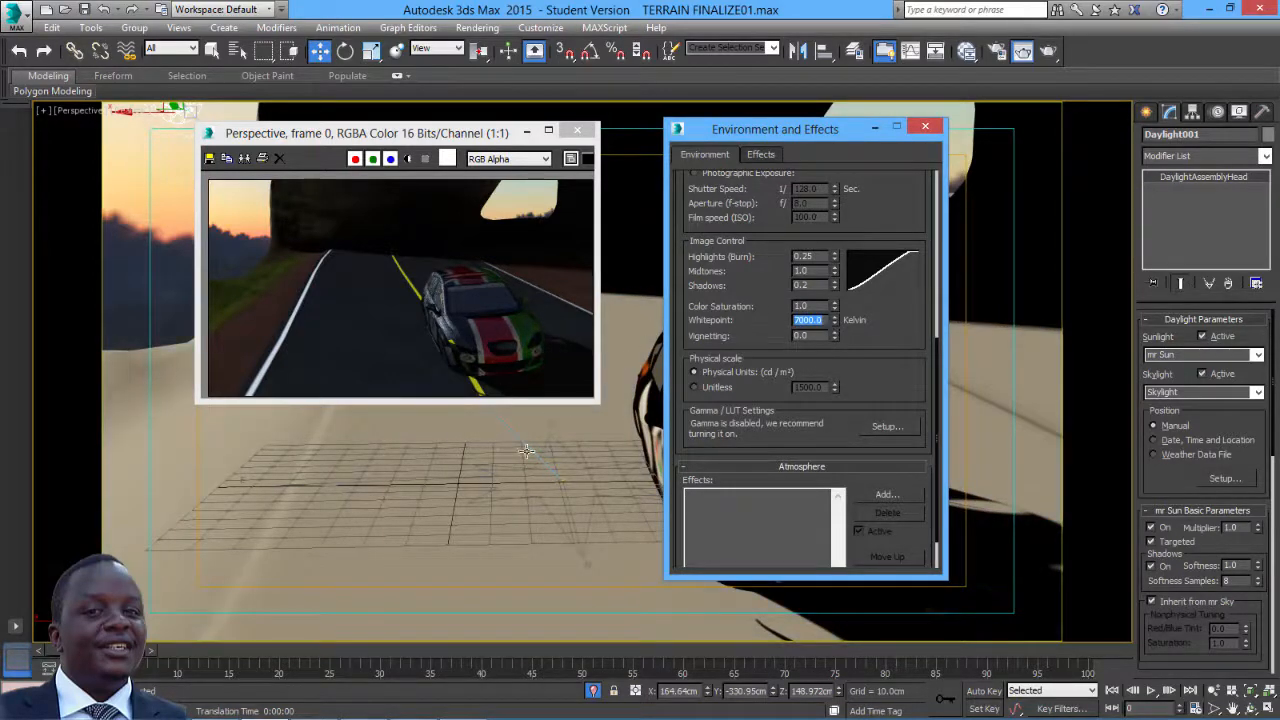
- Clone the rendered frame, place the copy beside the original, and render the perspective view again
drag(462, 140, 425, 129)
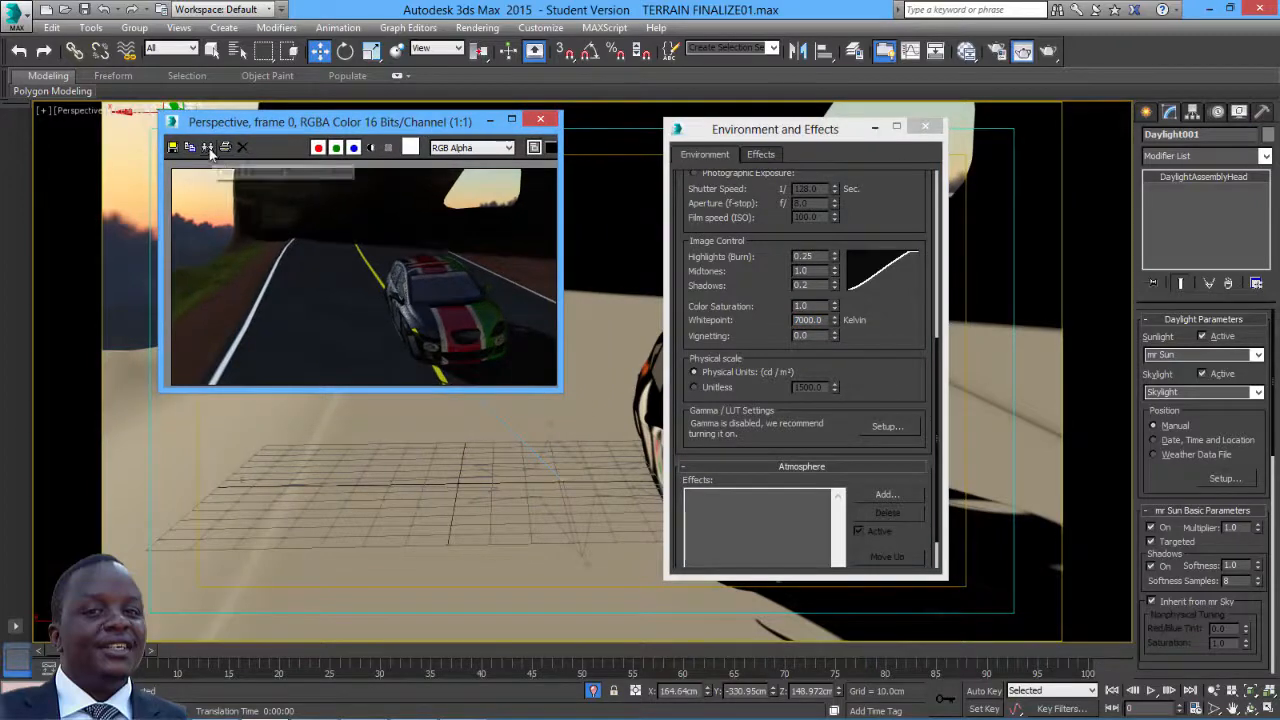
click(208, 147)
mouse_move(1190, 242)
mouse_down()
mouse_move(904, 294)
mouse_move(686, 152)
mouse_up()
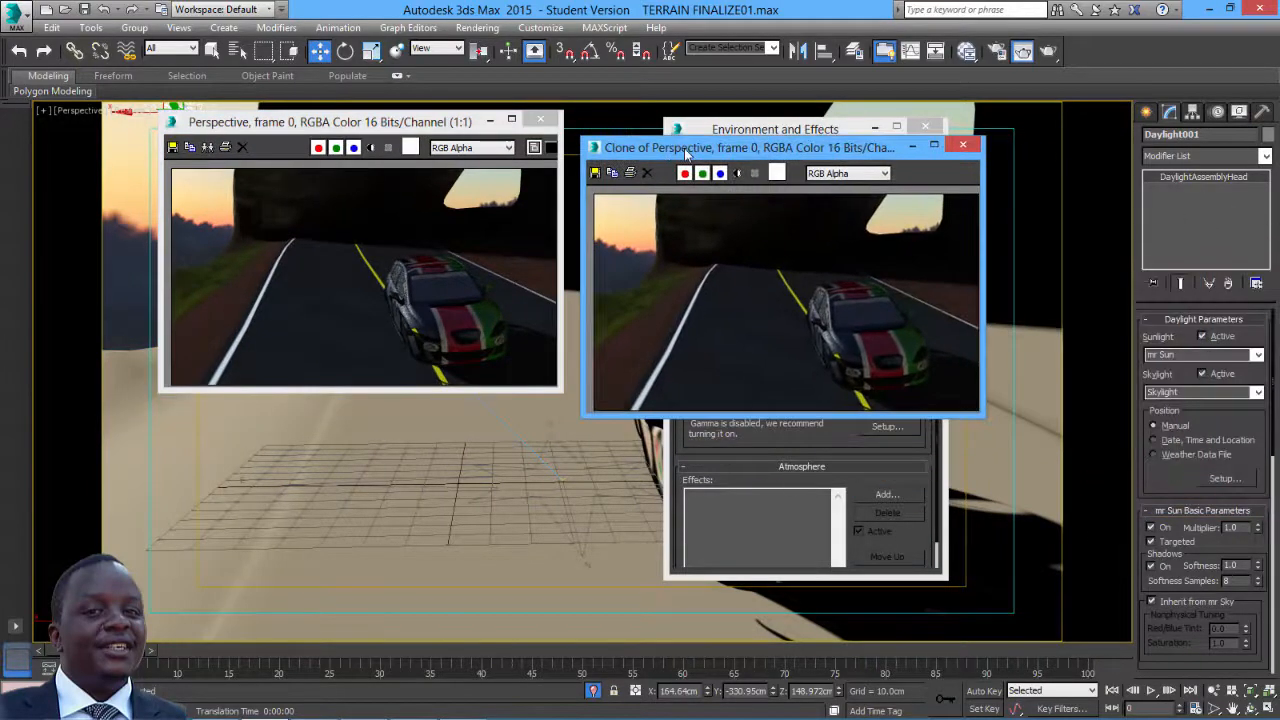
click(477, 27)
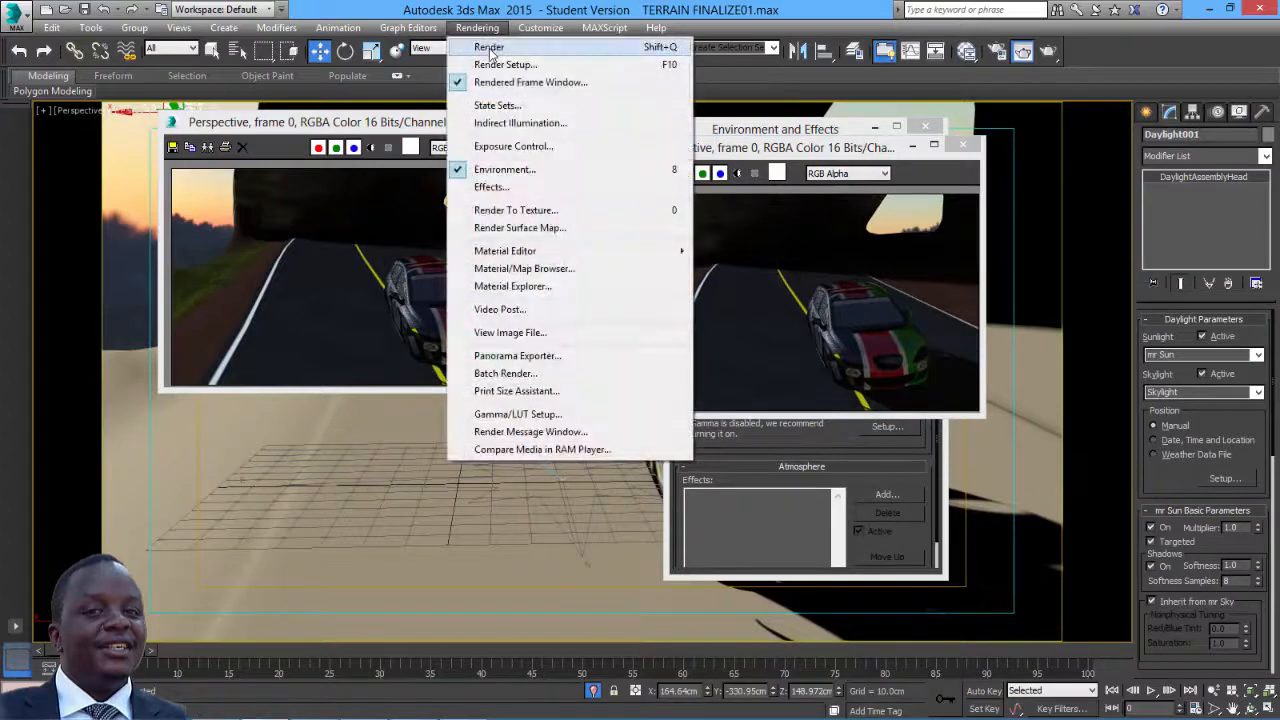
click(490, 48)
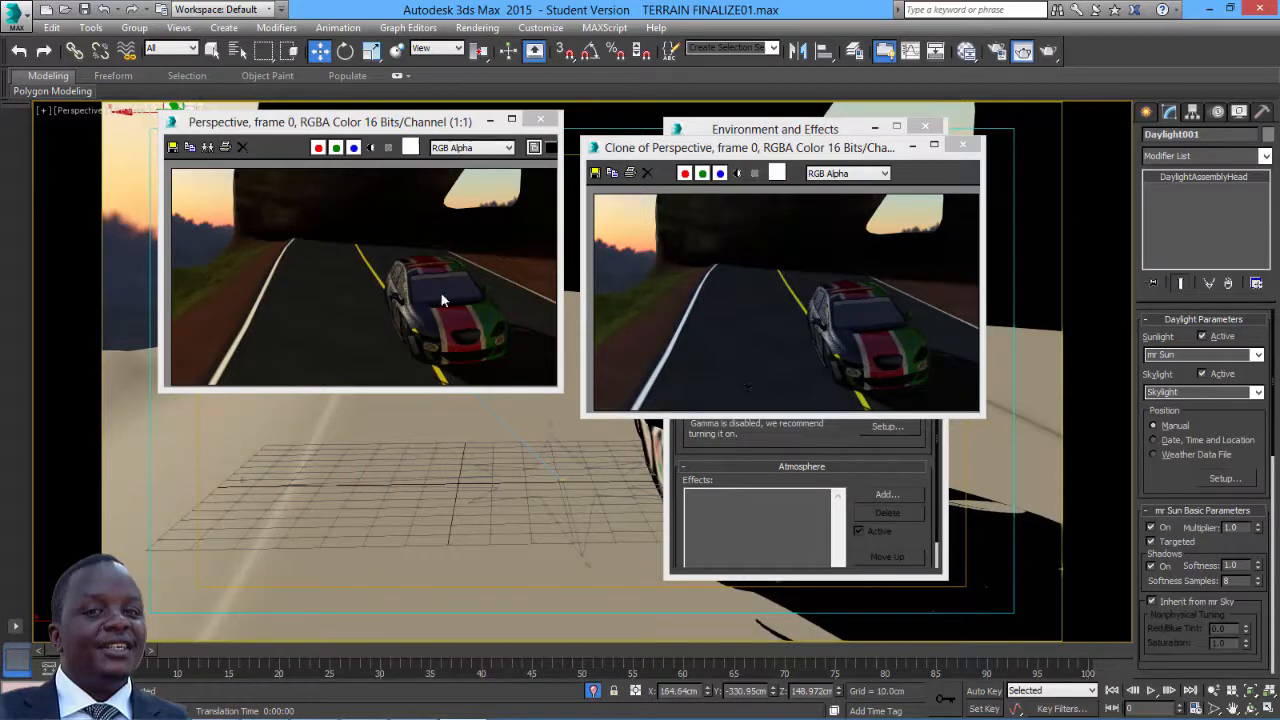
- Compare the road and car colours in the new render and the clone, zooming into both, and close the new render
click(658, 177)
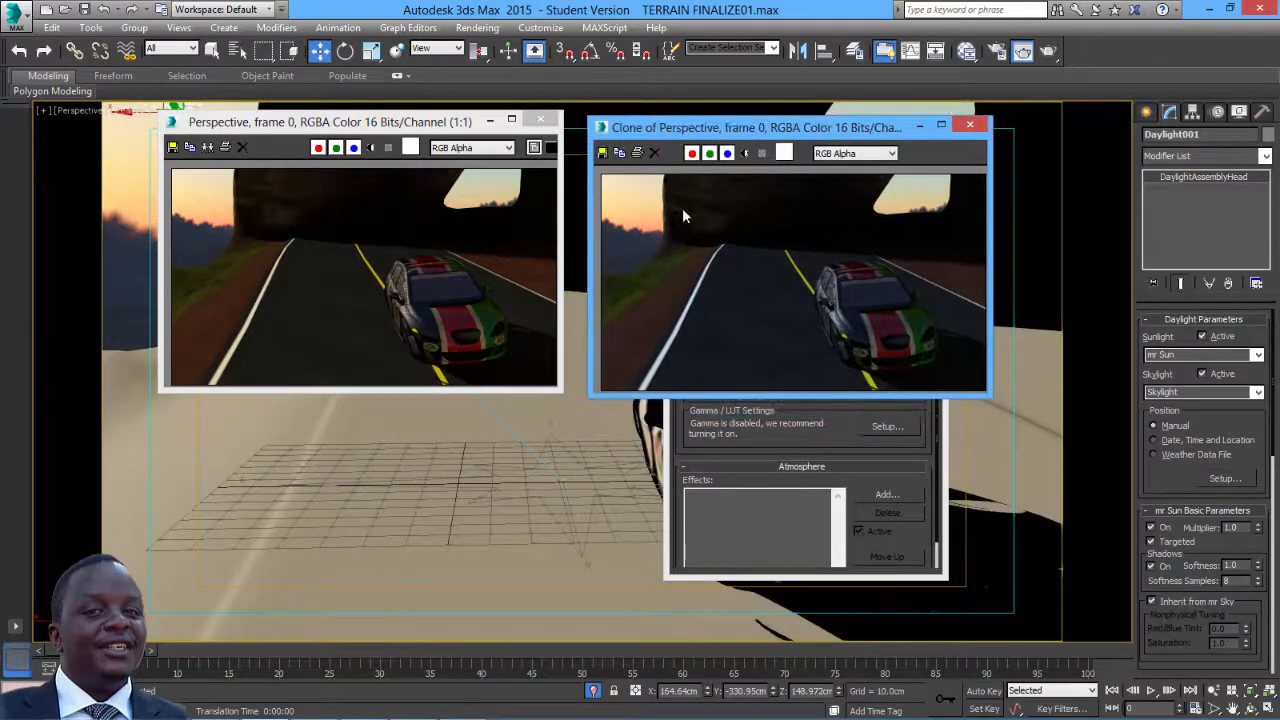
scroll(685, 265, up, 3)
scroll(709, 276, down, 3)
click(226, 259)
scroll(283, 258, up, 1)
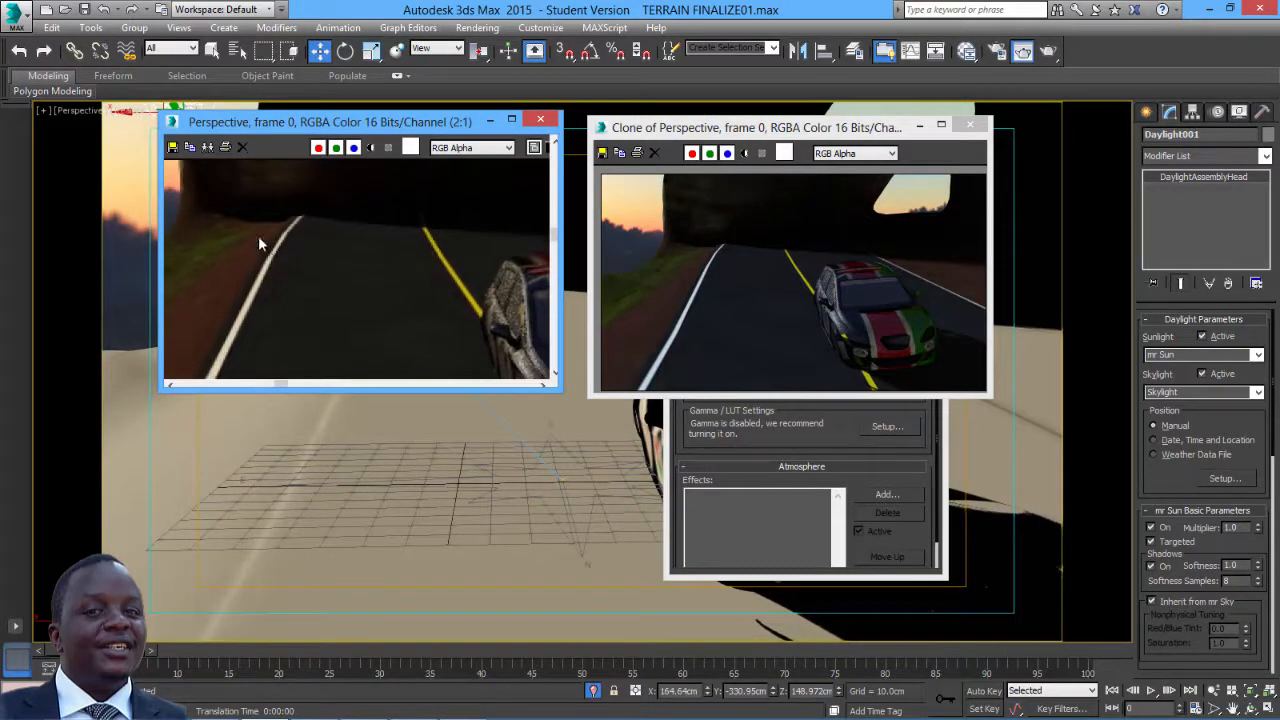
scroll(270, 255, down, 1)
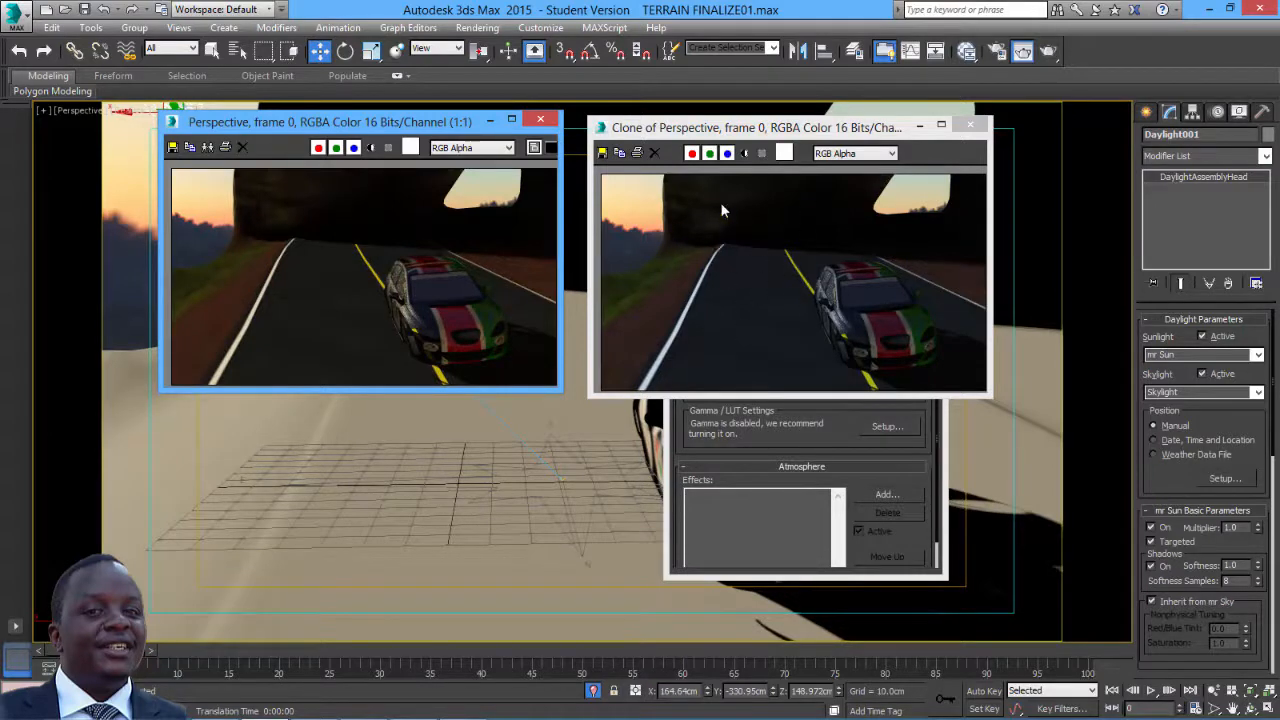
click(541, 121)
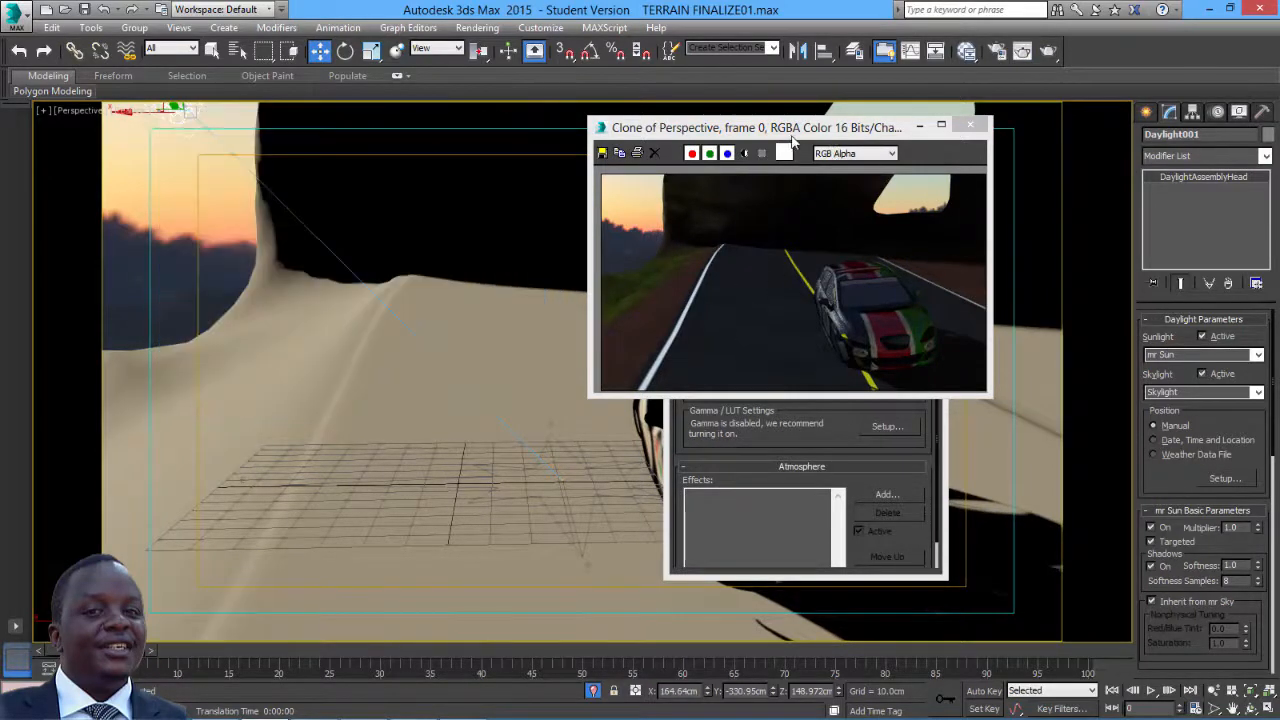
- Move the cloned frame off the exposure settings and set the Whitepoint to 4500 Kelvin
mouse_move(790, 128)
mouse_down()
mouse_move(673, 121)
mouse_move(447, 140)
mouse_up()
double_click(823, 320)
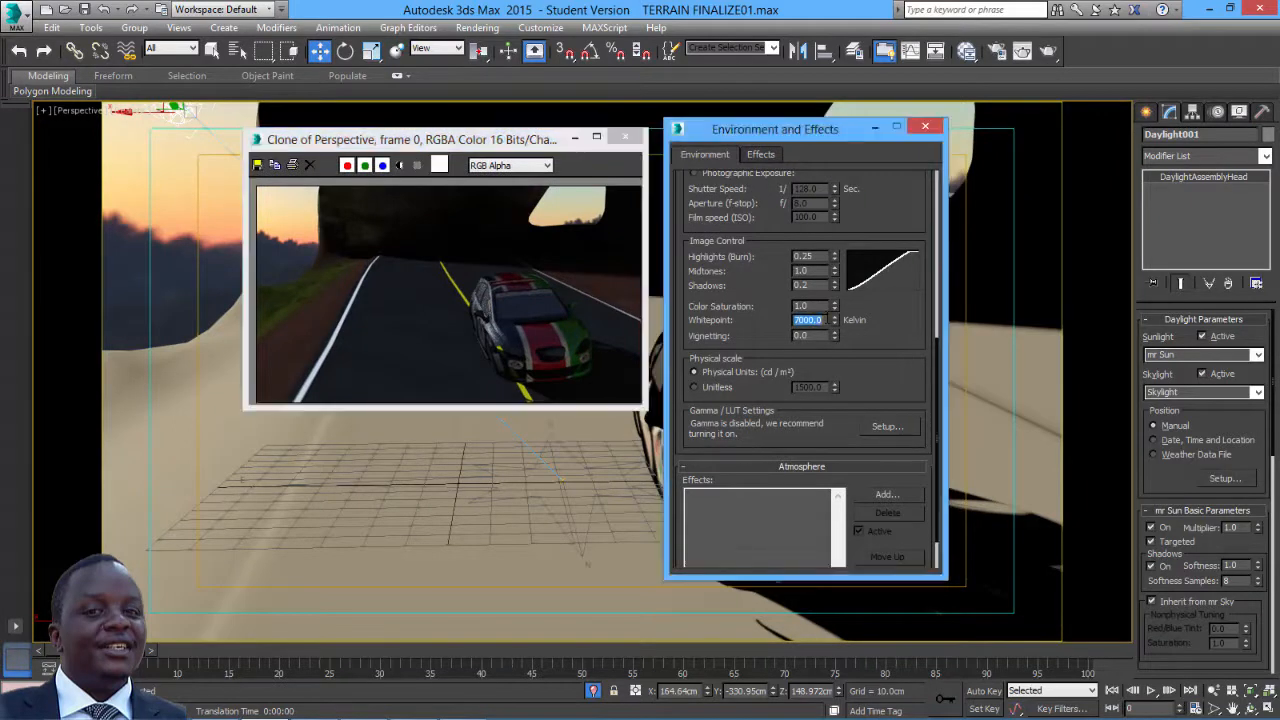
text(4500)
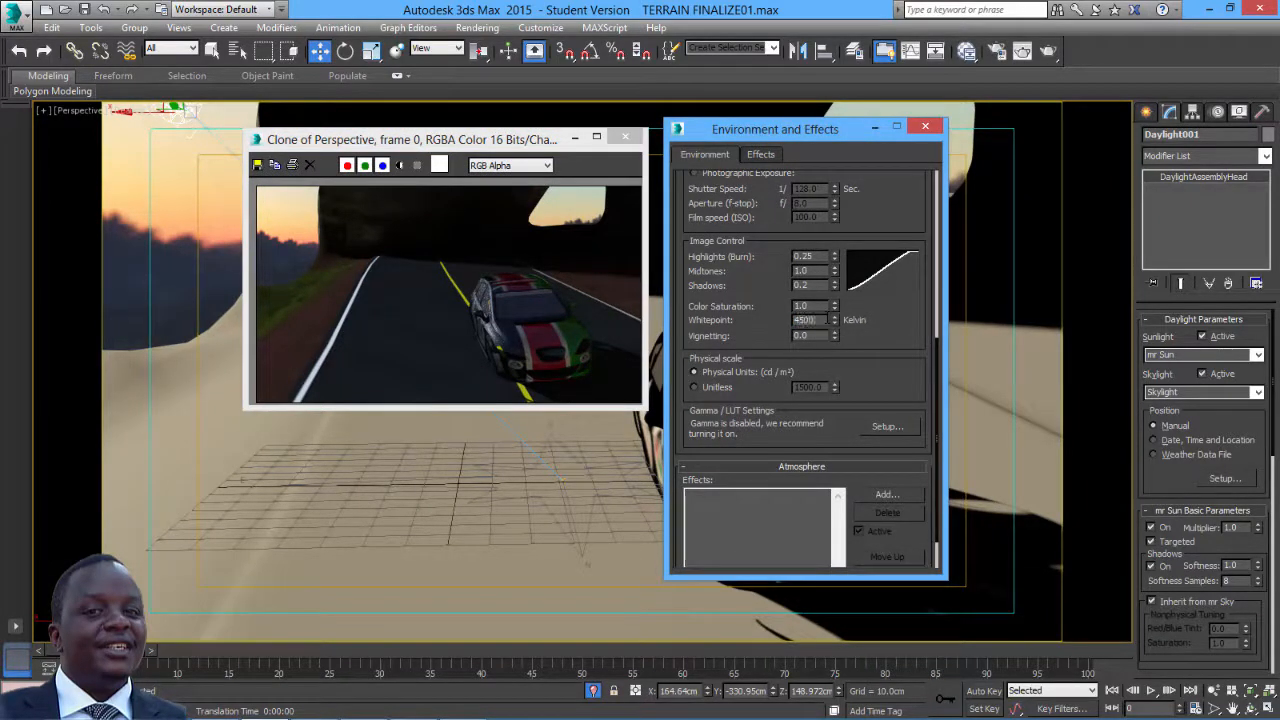
key(Return)
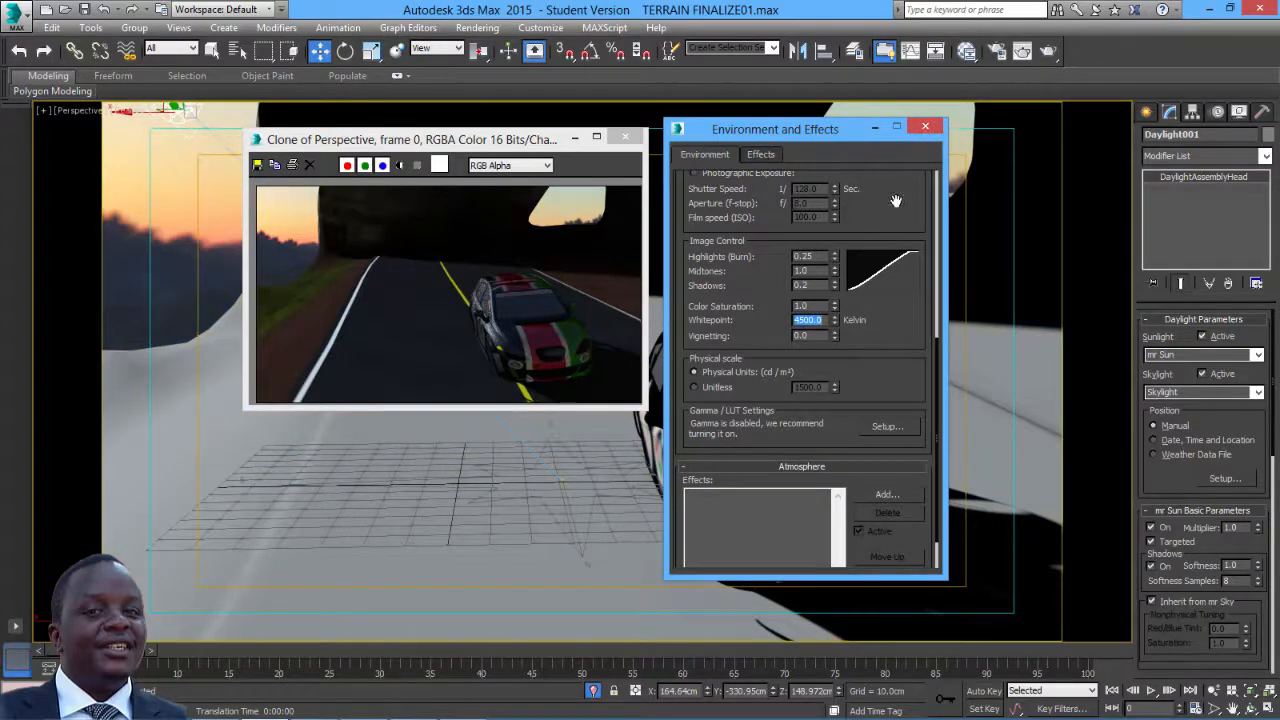
- Set the photographic exposure control's Exposure Value (EV) to 12
drag(895, 201, 897, 236)
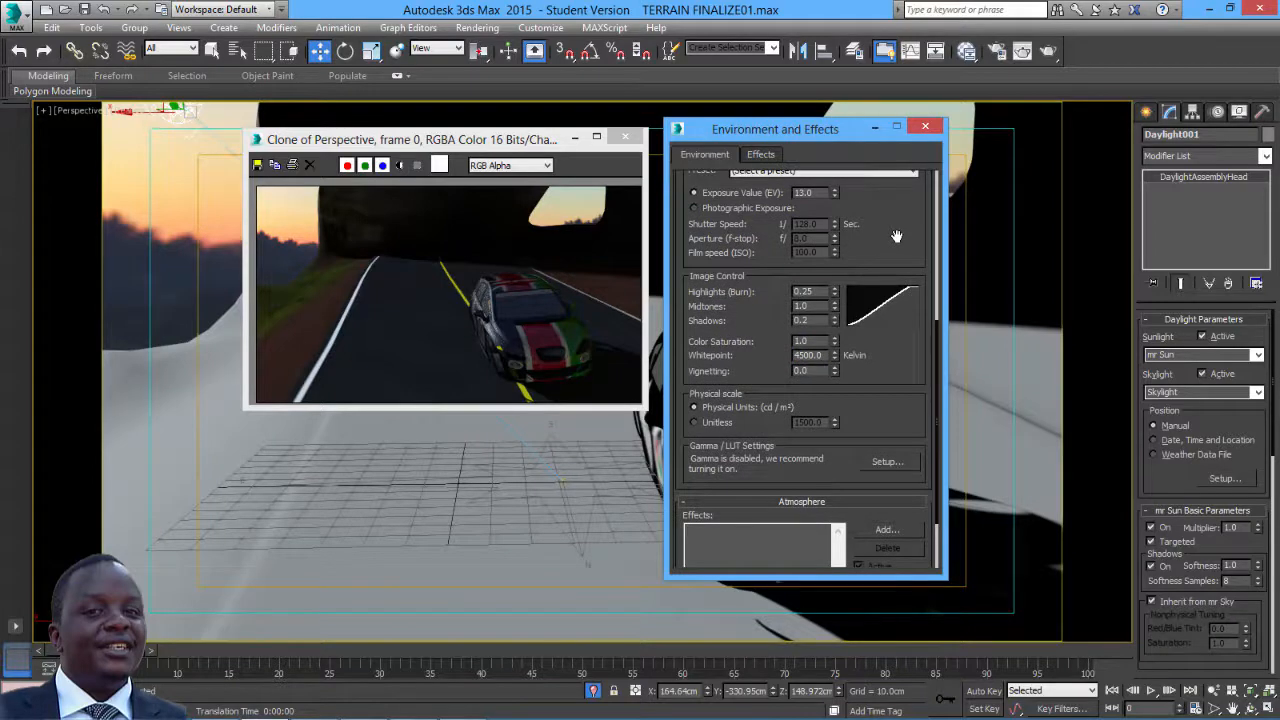
drag(897, 236, 904, 399)
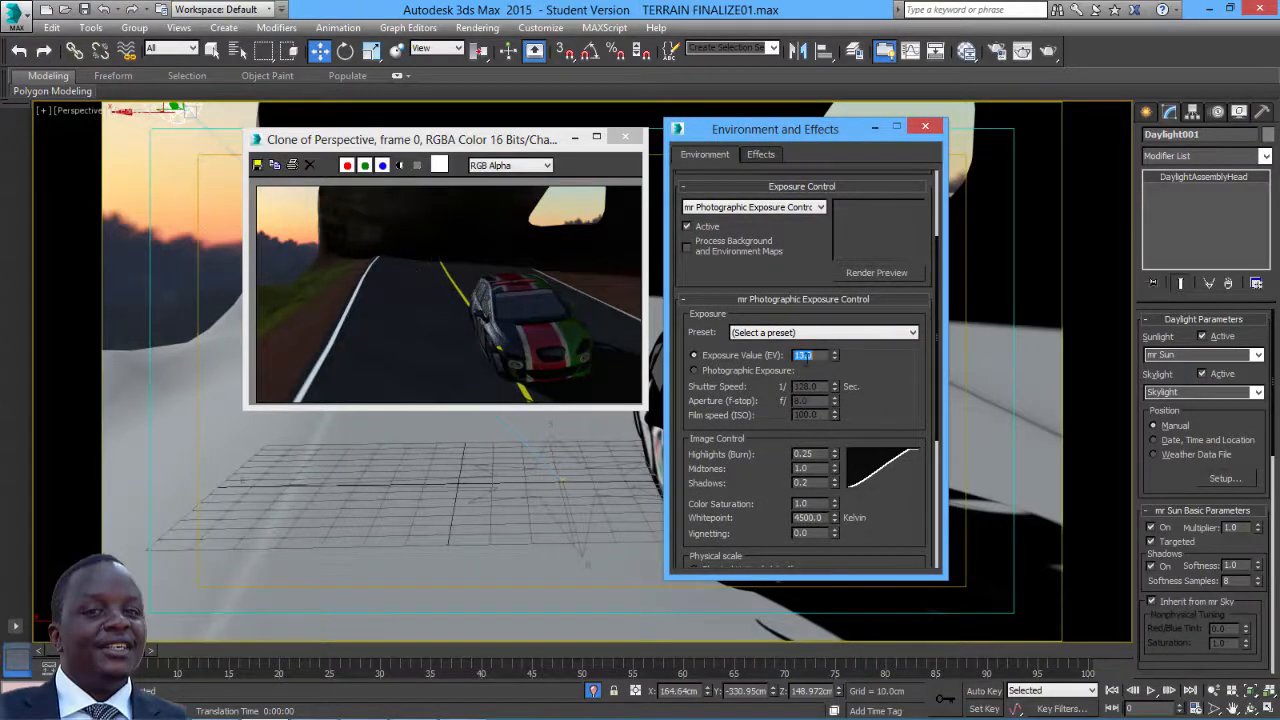
text(12)
click(557, 477)
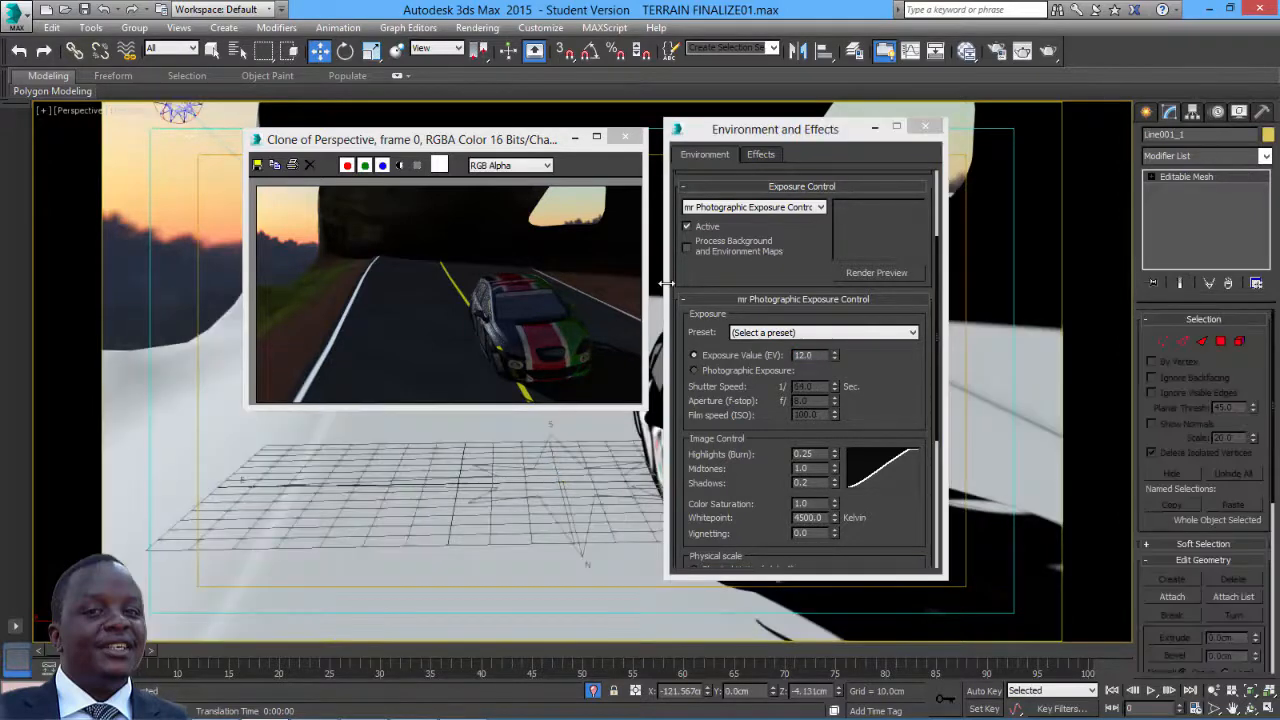
- Render the perspective view to check the exposure, and close the render, the clone and the environment settings
click(477, 27)
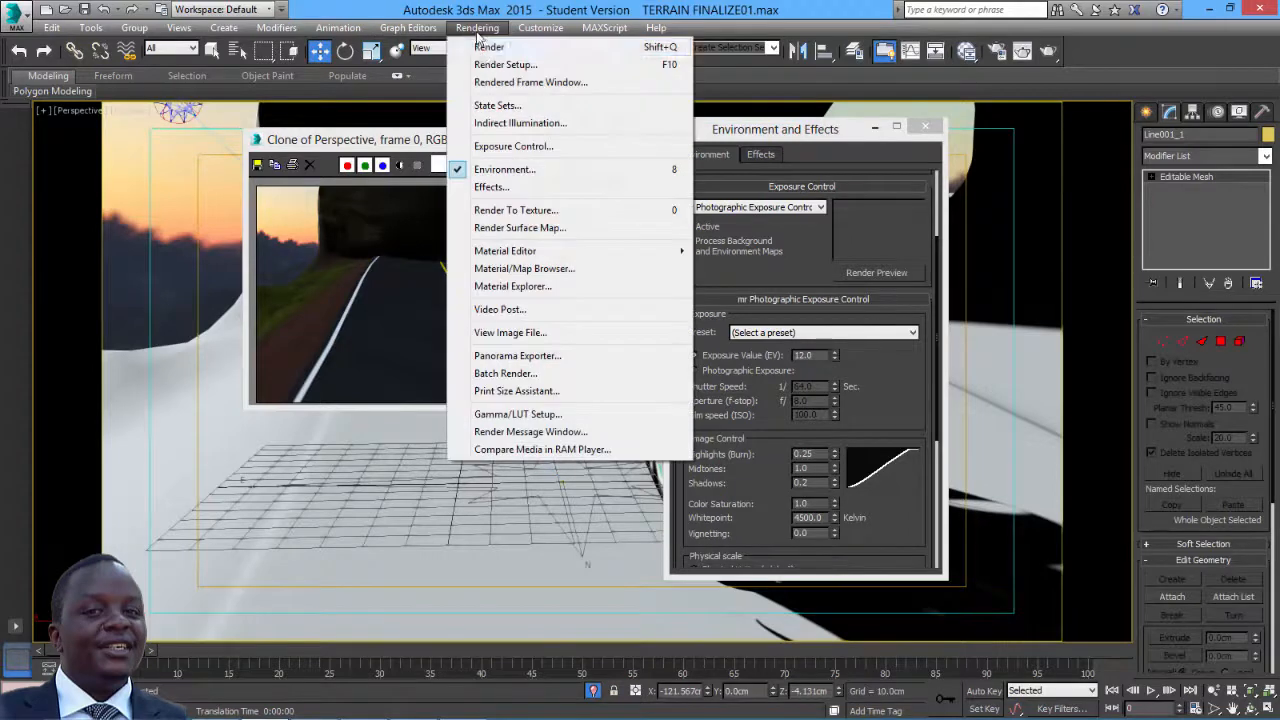
click(490, 43)
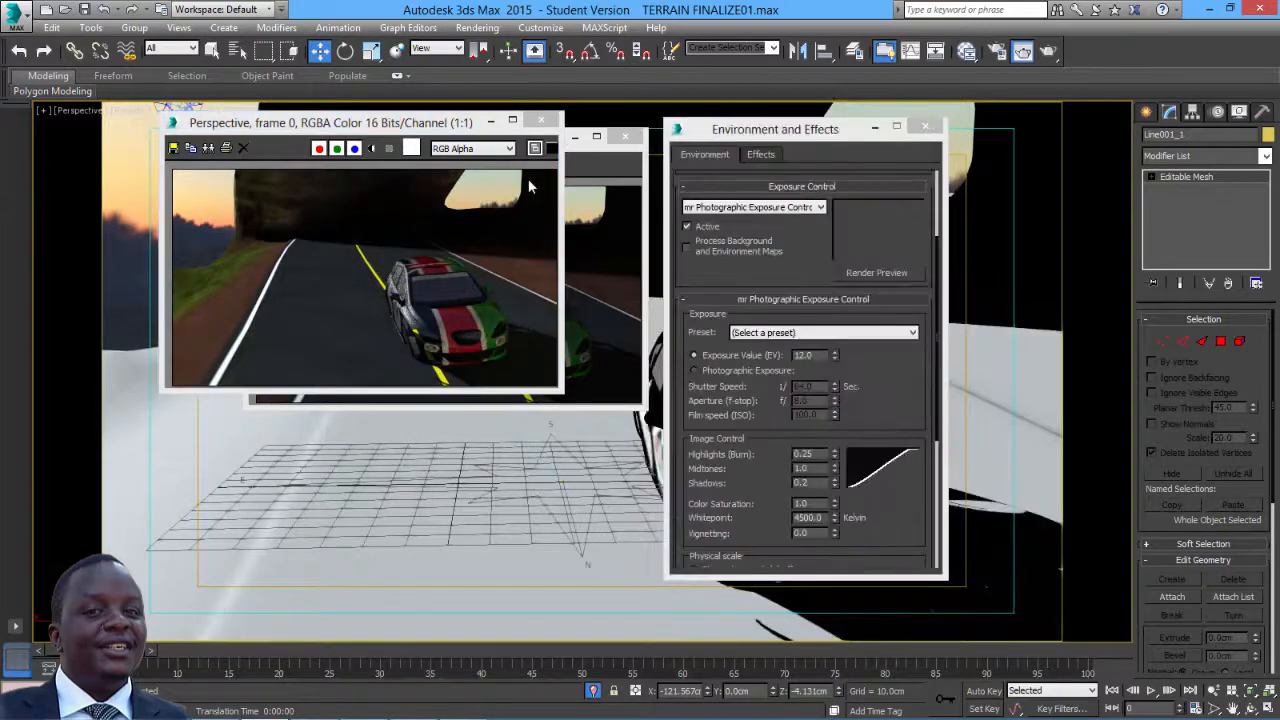
click(541, 120)
click(624, 138)
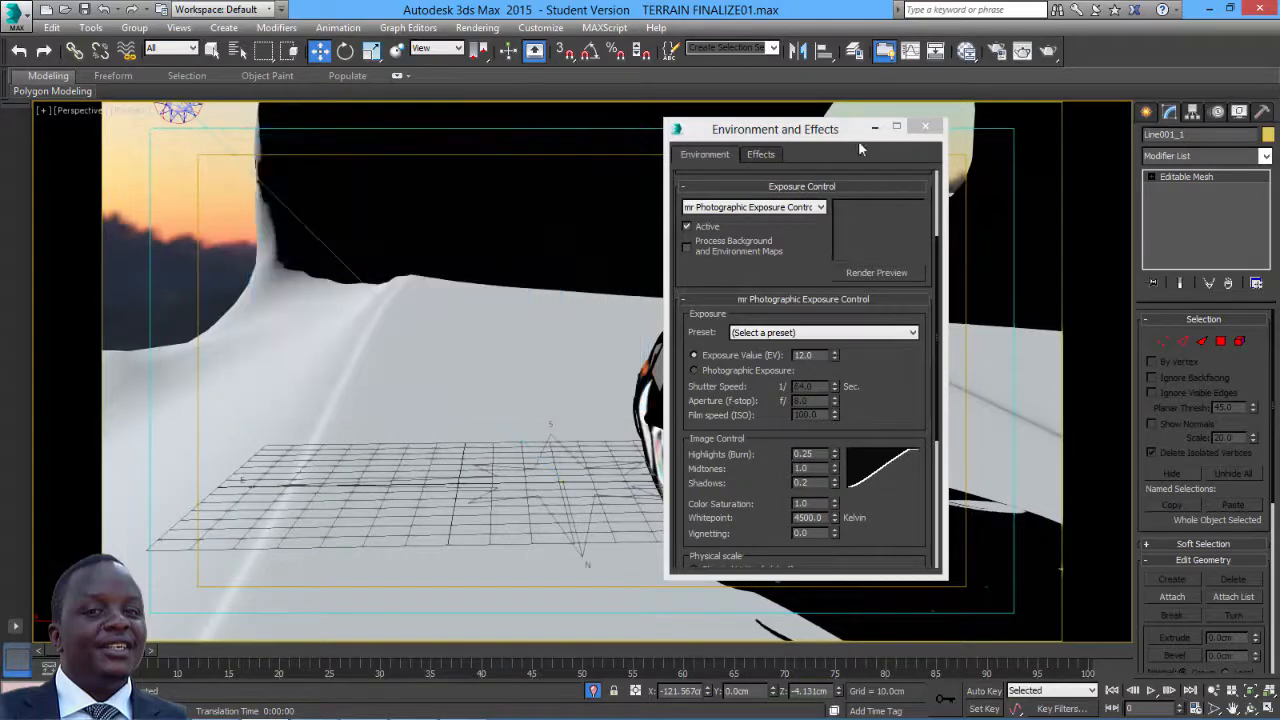
click(925, 127)
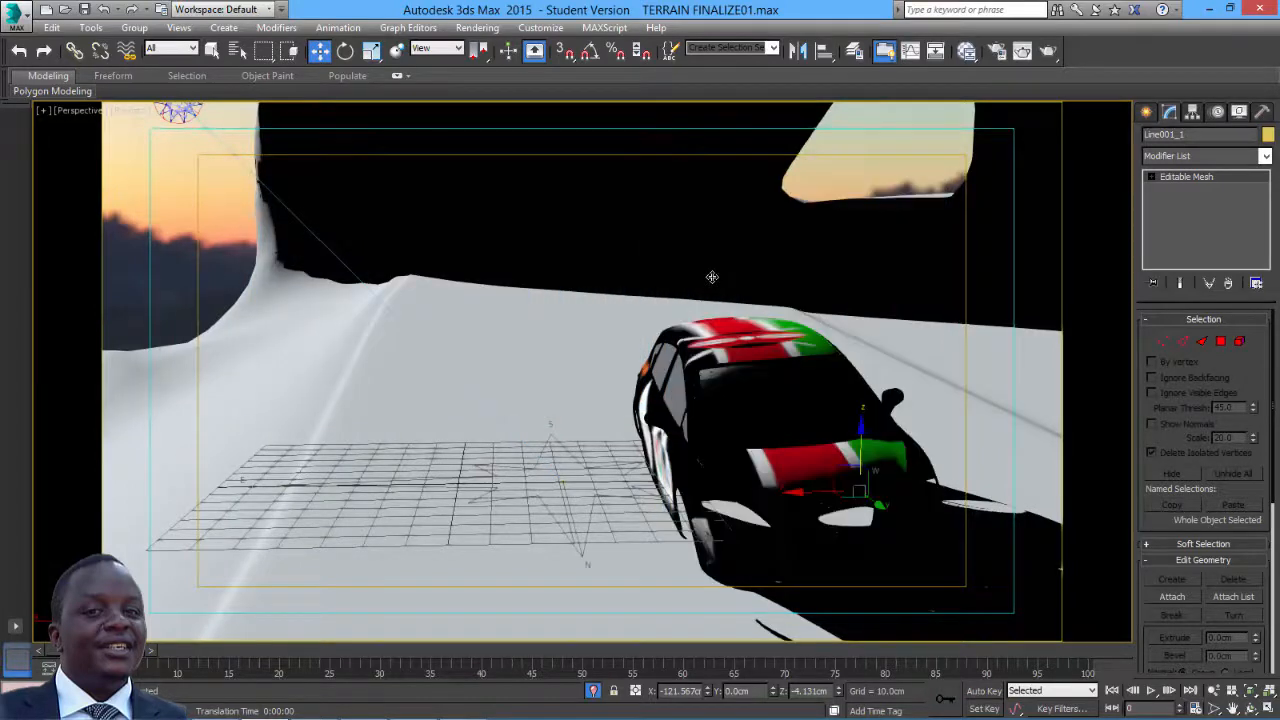
- Switch the viewport to Camera003 and render the rear view of the car
key(c)
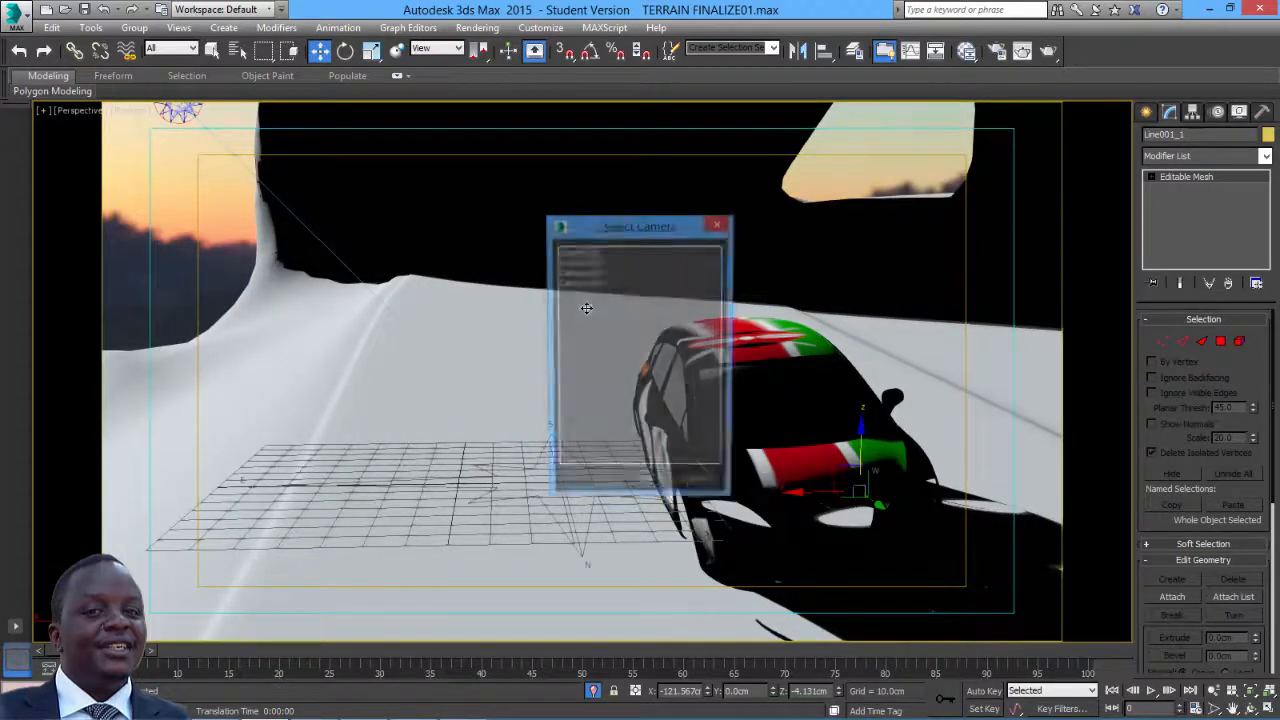
click(586, 273)
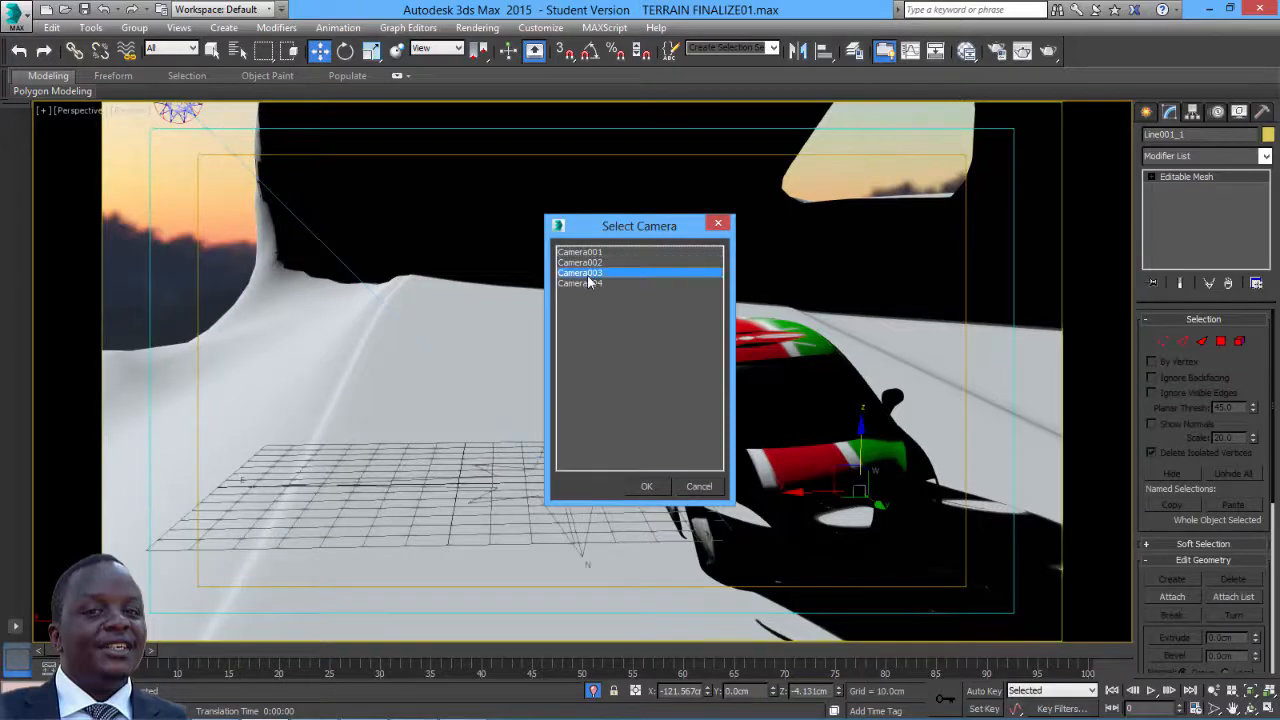
click(647, 486)
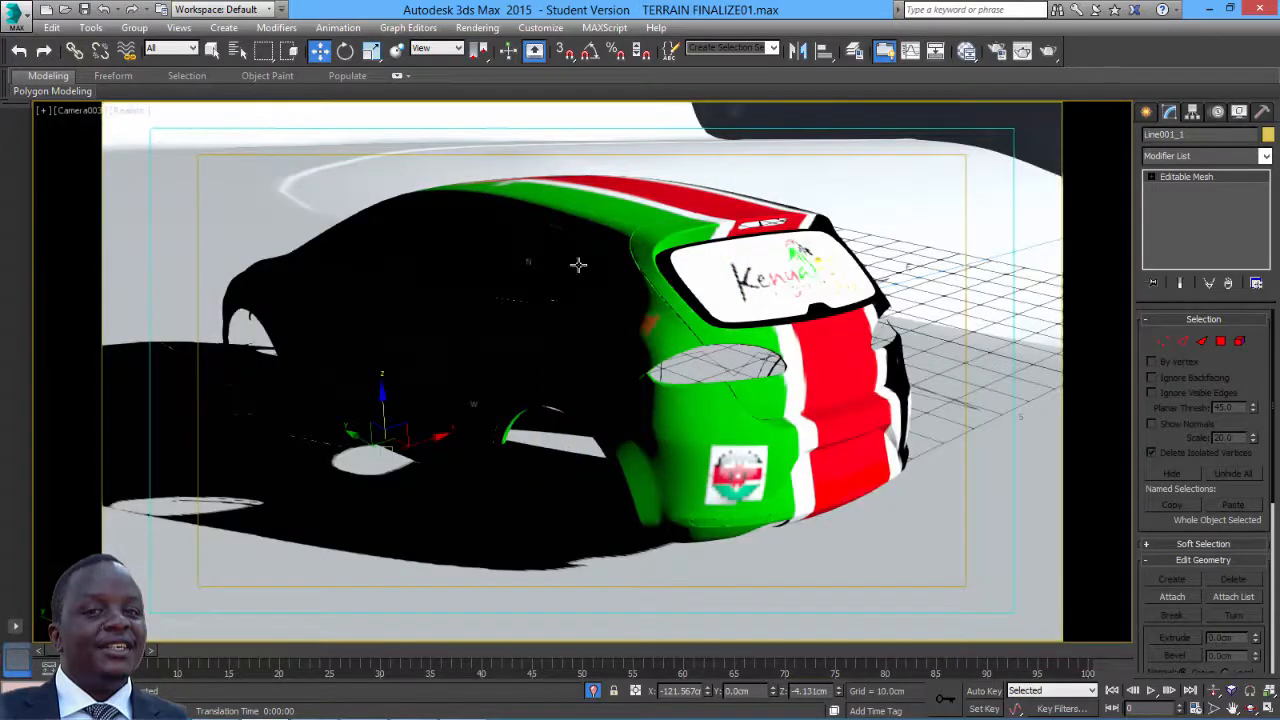
click(478, 28)
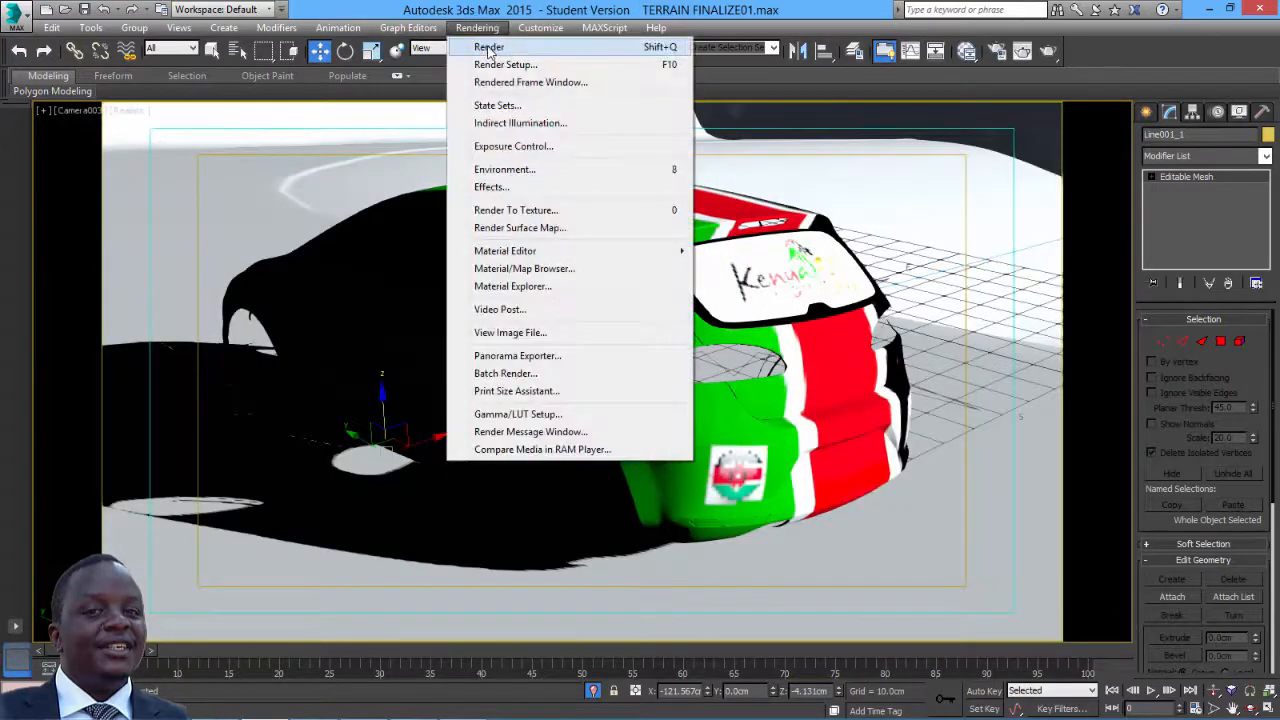
click(488, 48)
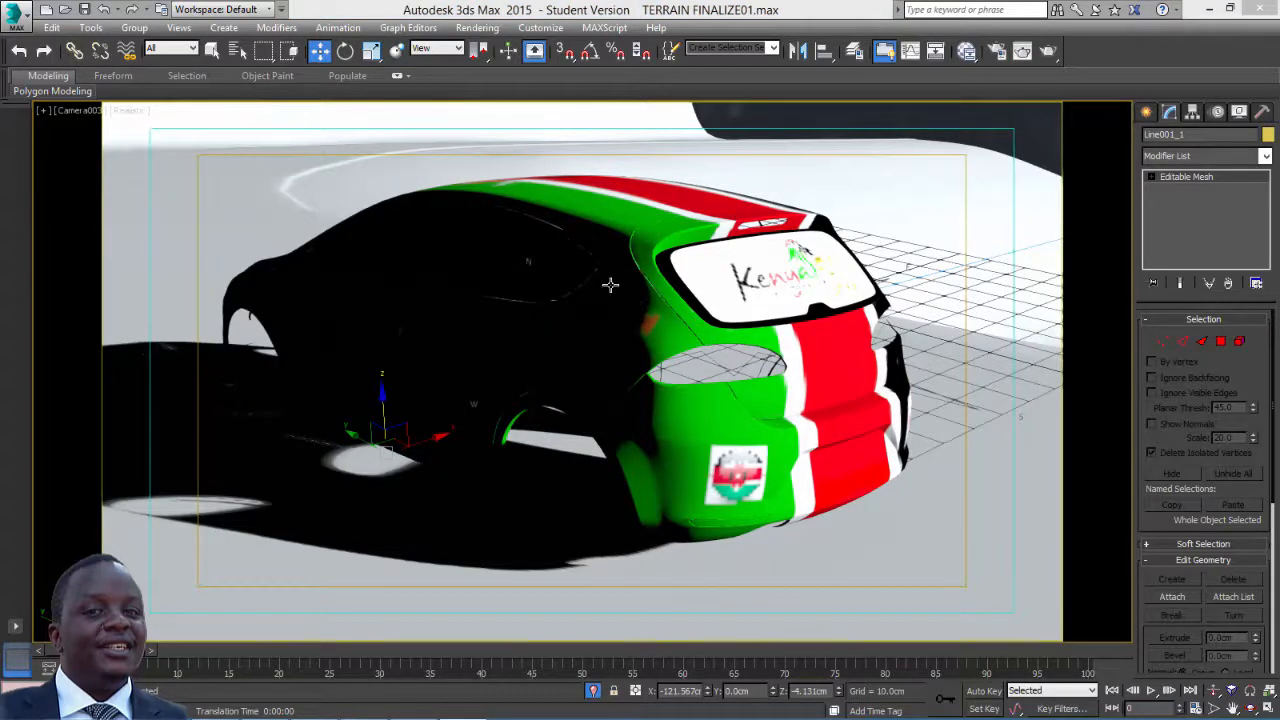
click(707, 285)
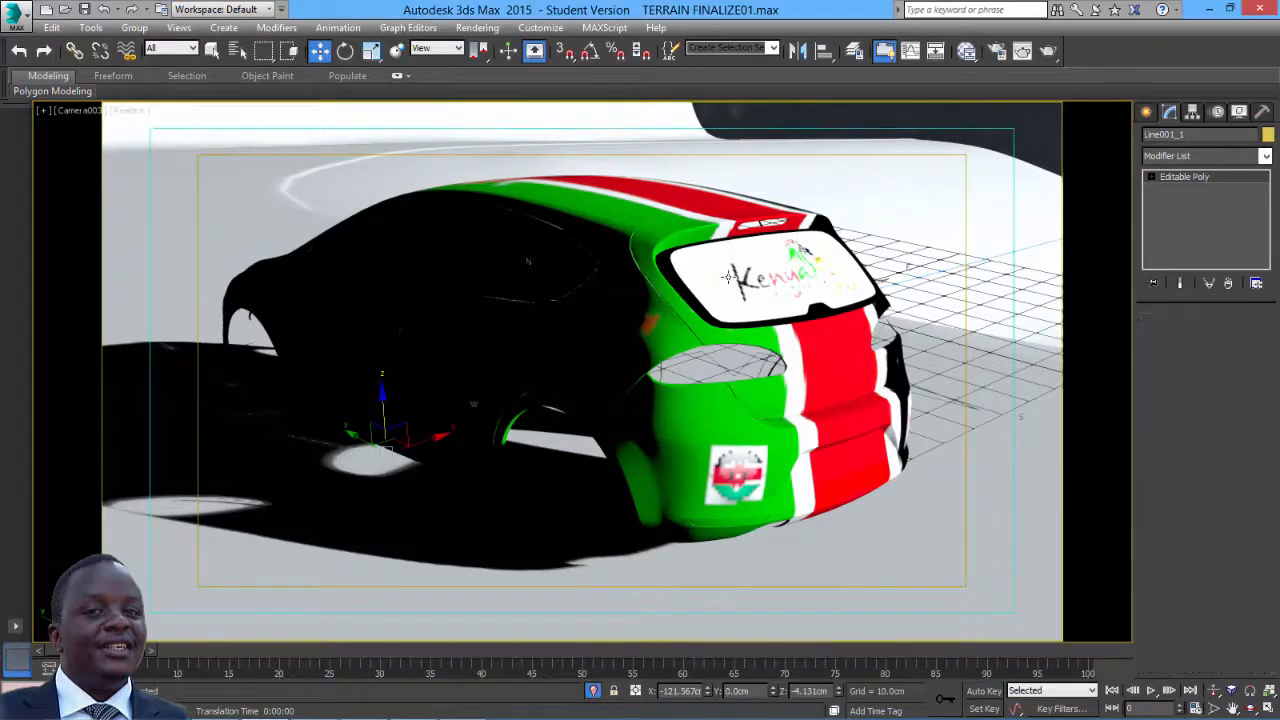
- Switch the viewport to Camera002 and end the isolation so the car's remaining parts are displayed
key(c)
click(592, 262)
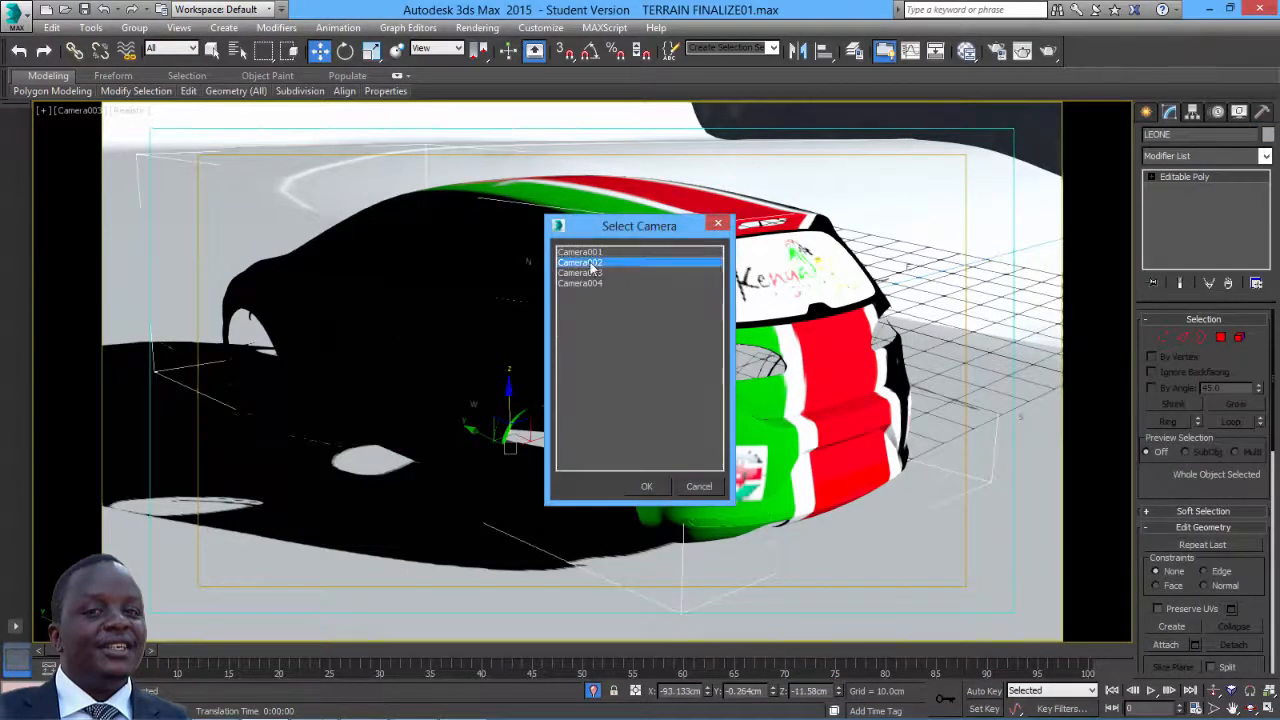
click(646, 486)
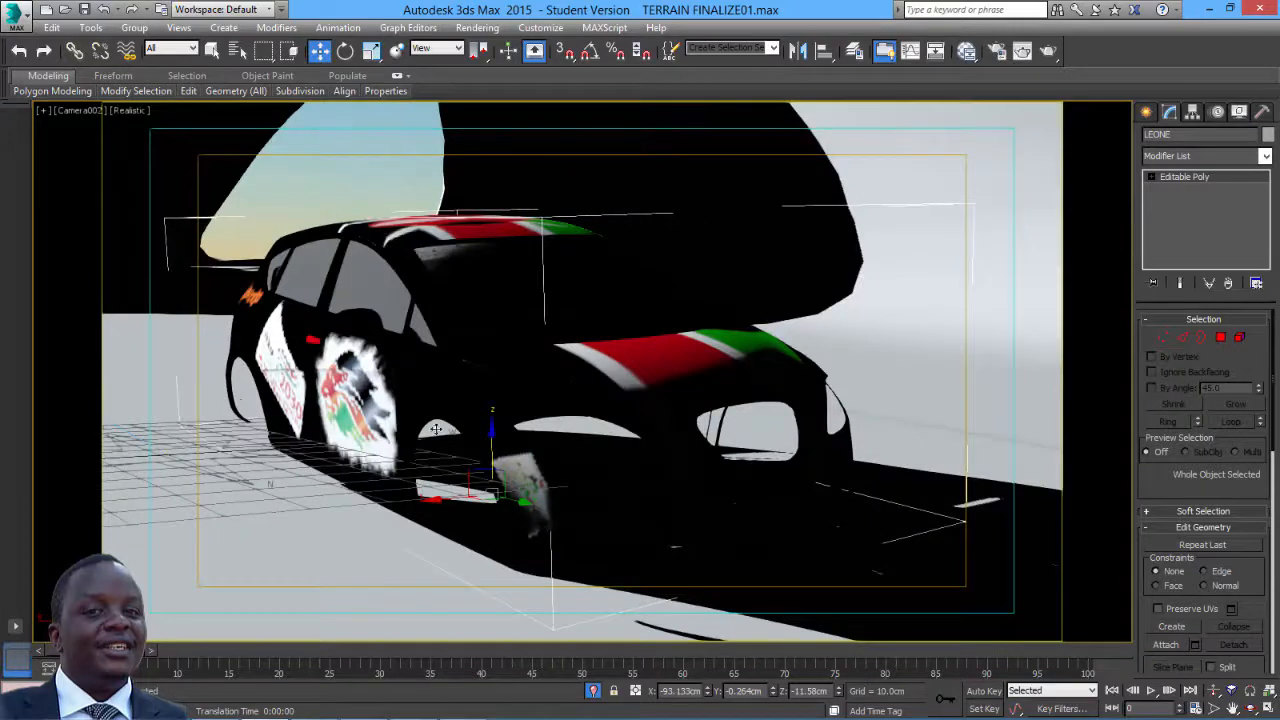
right_click(534, 312)
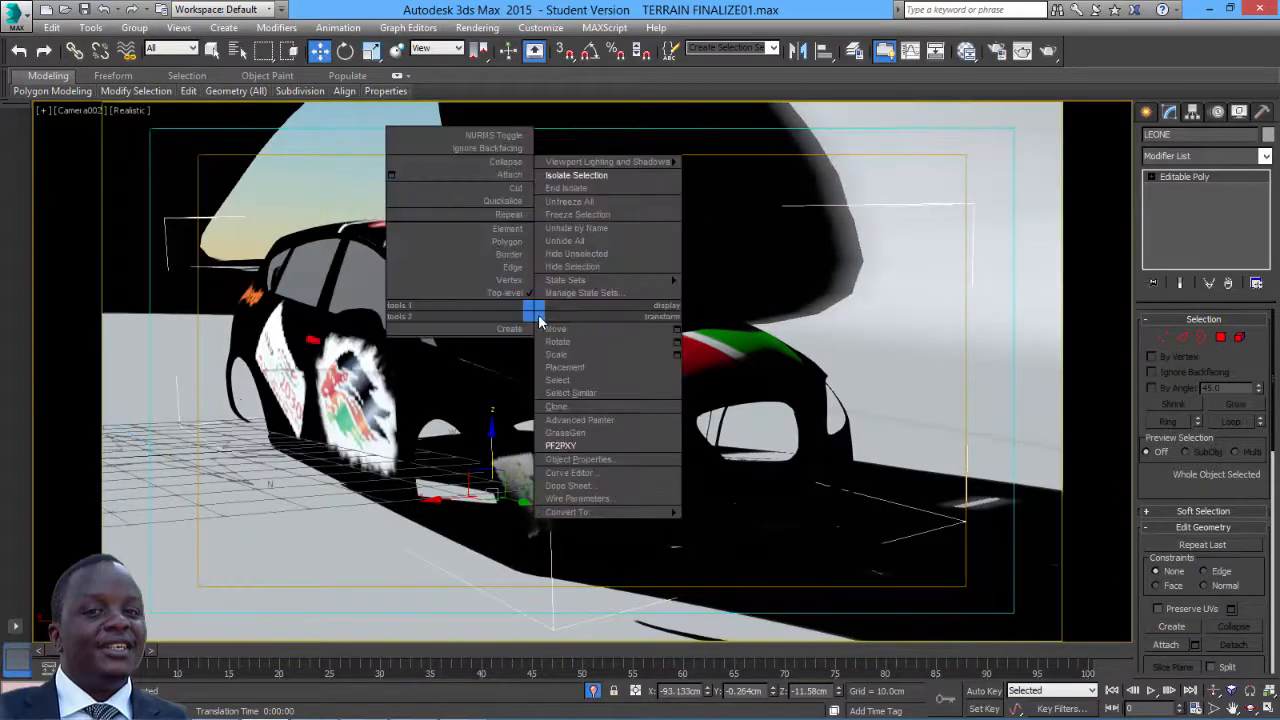
click(567, 188)
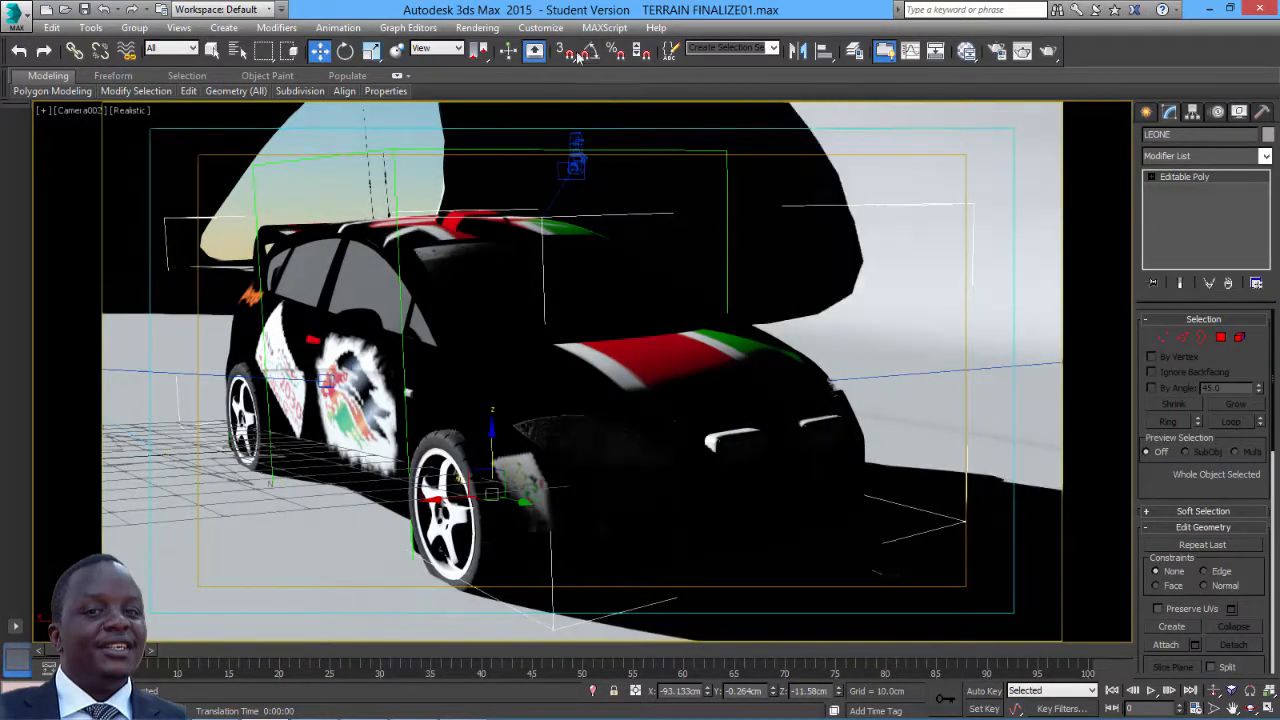
- Render the Camera002 view, enlarge the rendered frame to examine the car's bodywork and surroundings, and close it
click(492, 28)
click(492, 48)
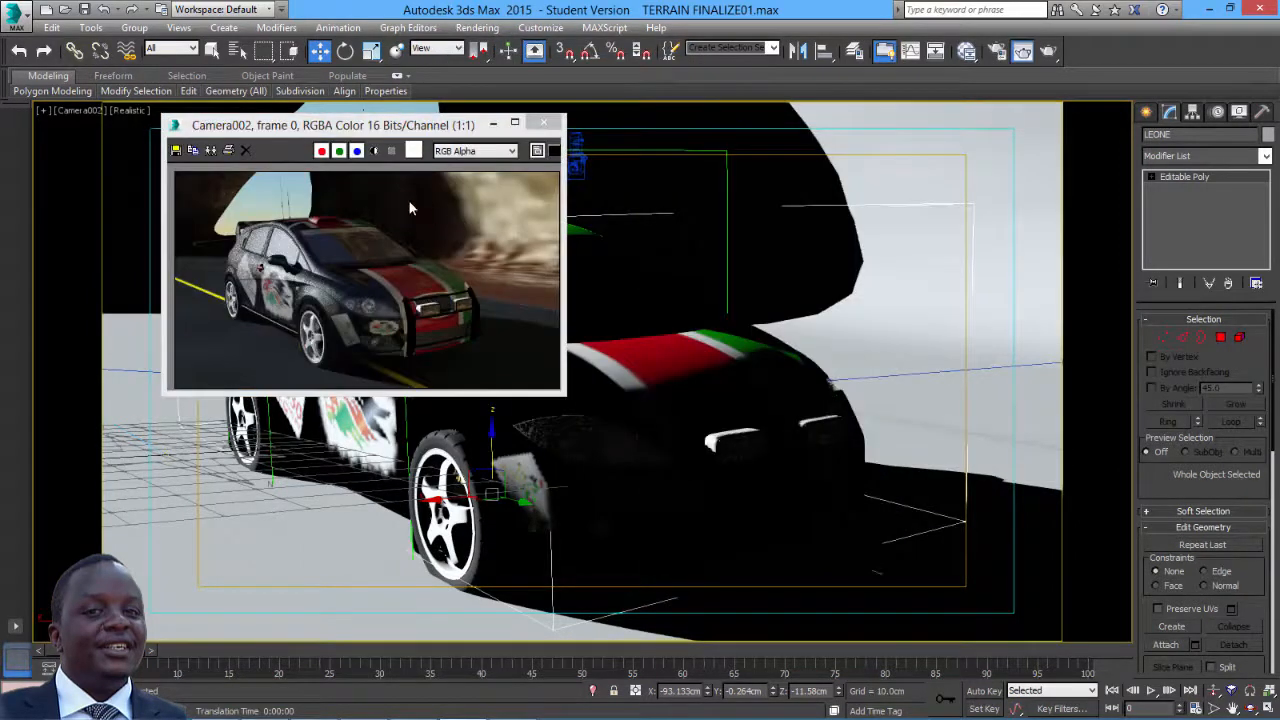
drag(398, 126, 545, 137)
drag(709, 403, 975, 600)
scroll(843, 410, up, 1)
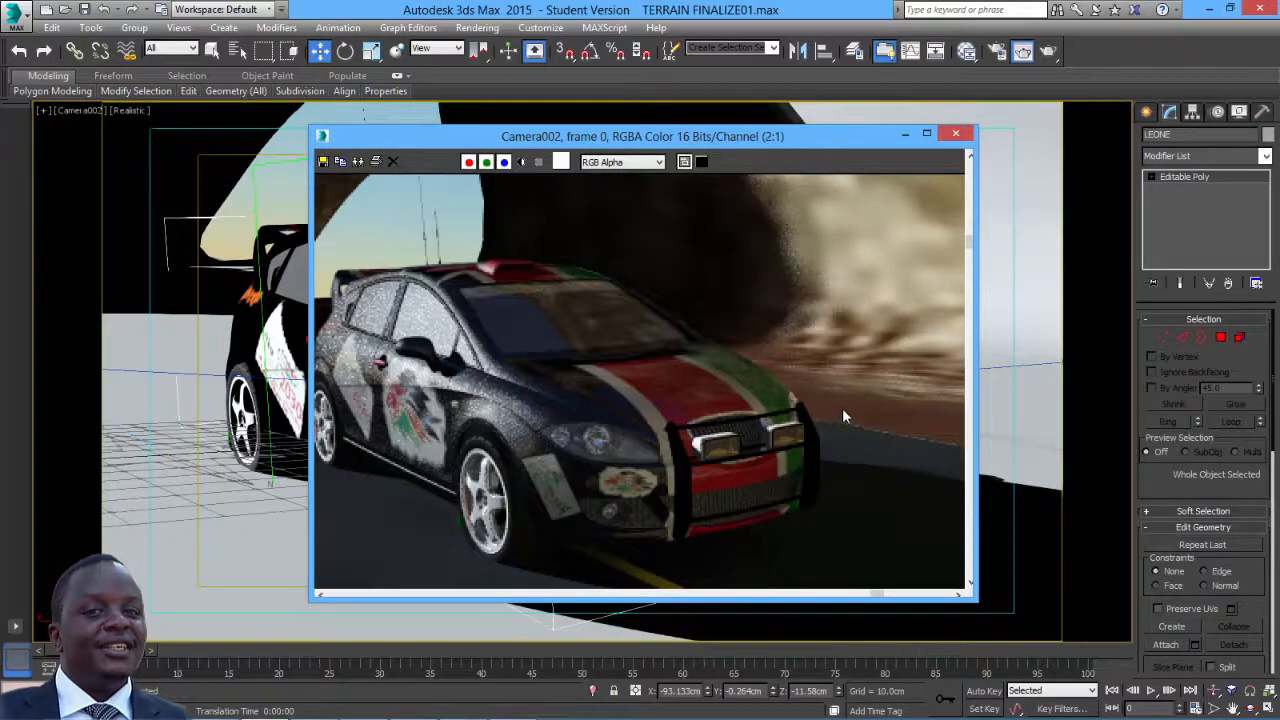
middle_drag(700, 362, 752, 353)
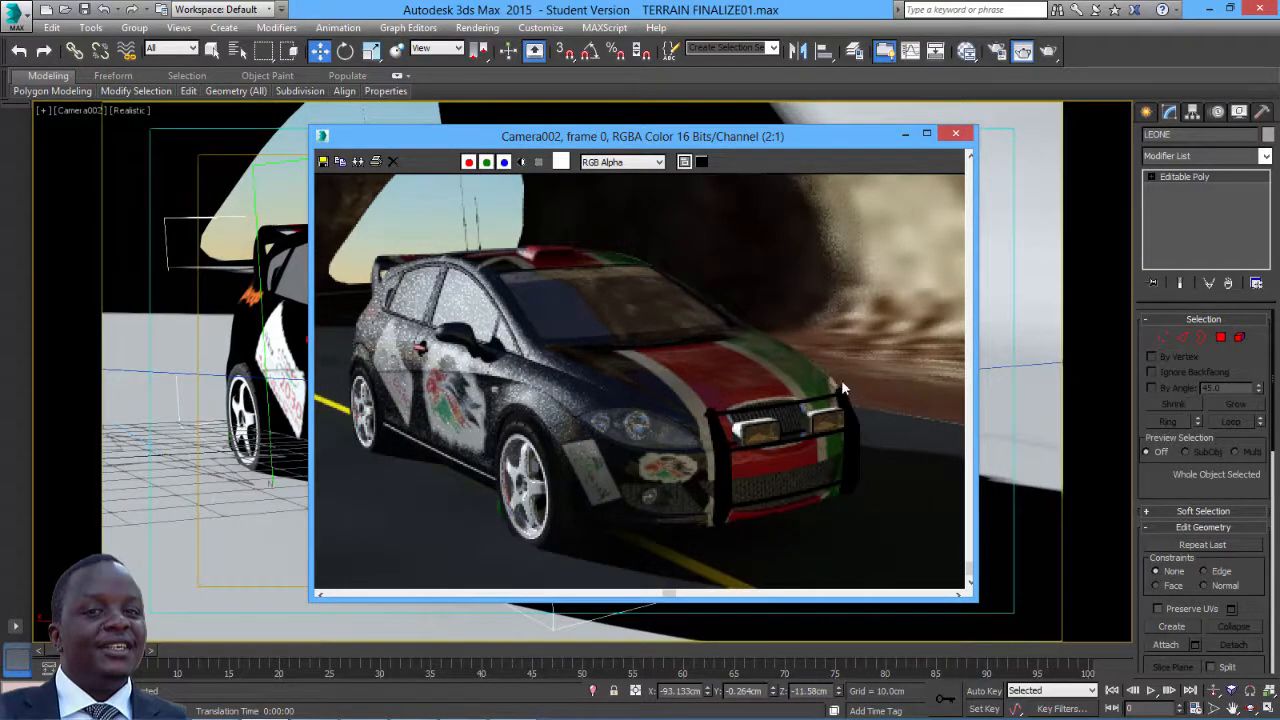
scroll(706, 362, down, 1)
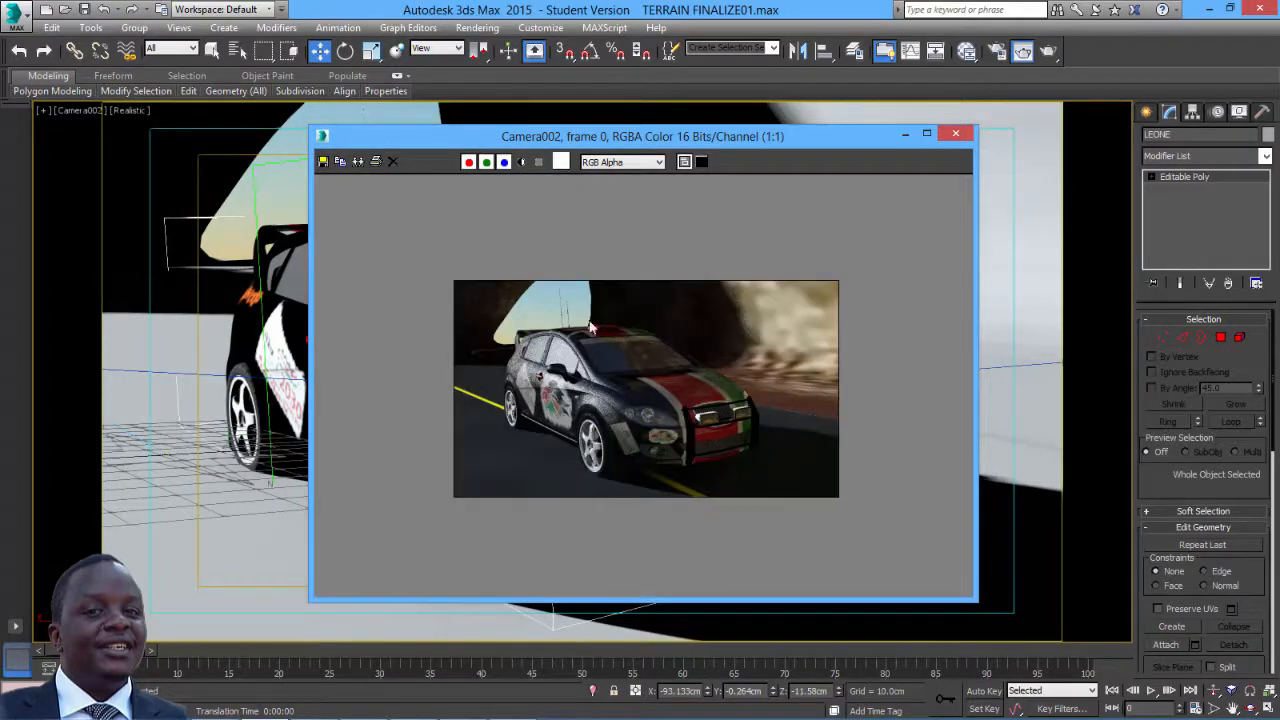
click(955, 133)
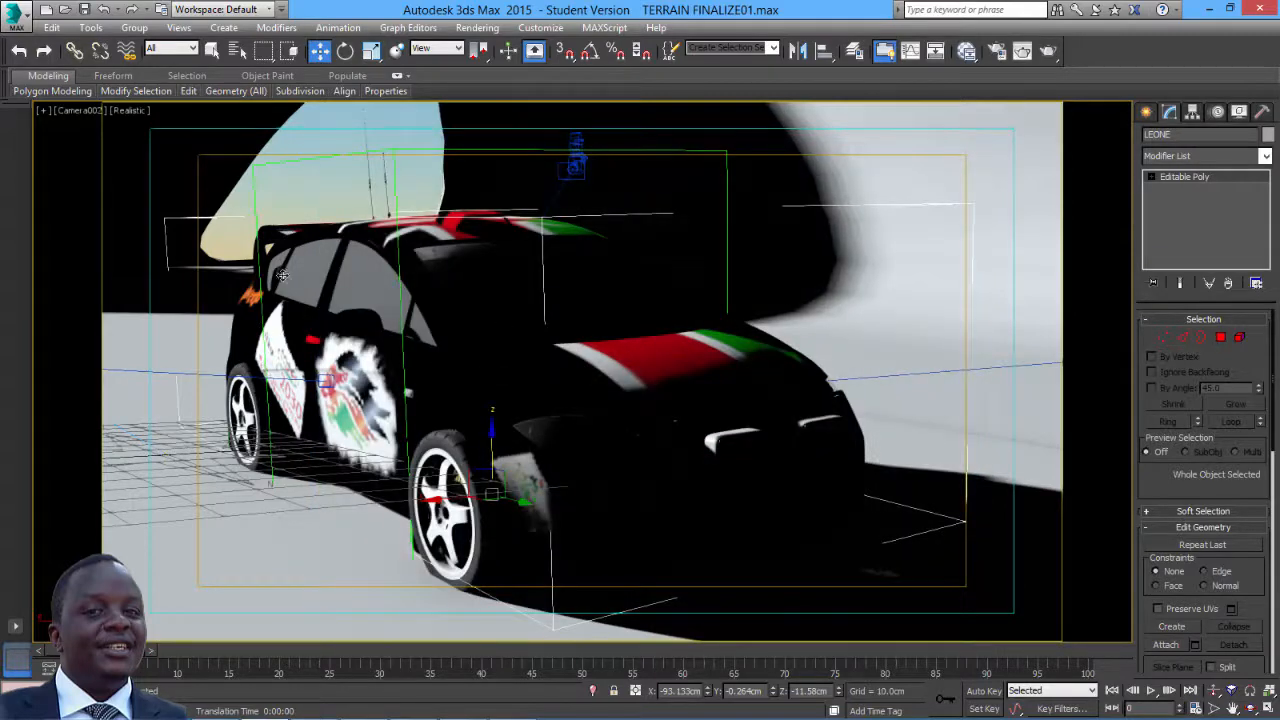
- Set the Camera002 viewport's visual style to Shaded
click(83, 112)
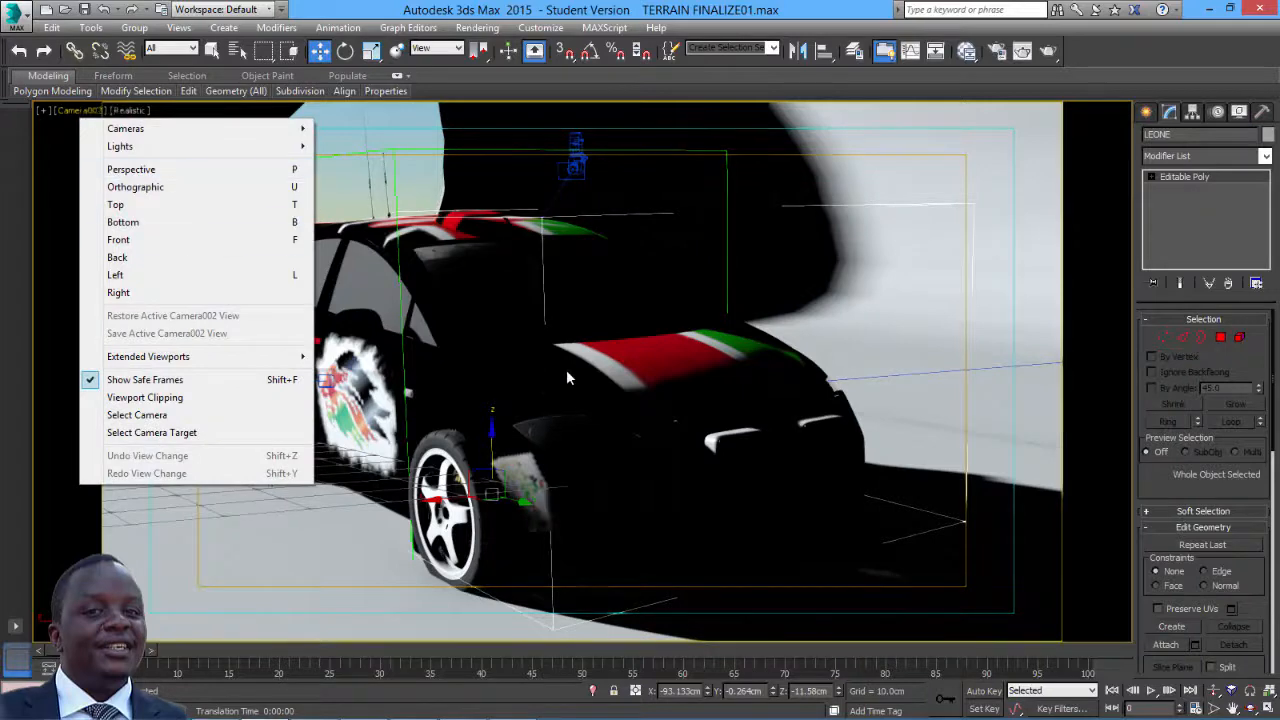
click(790, 295)
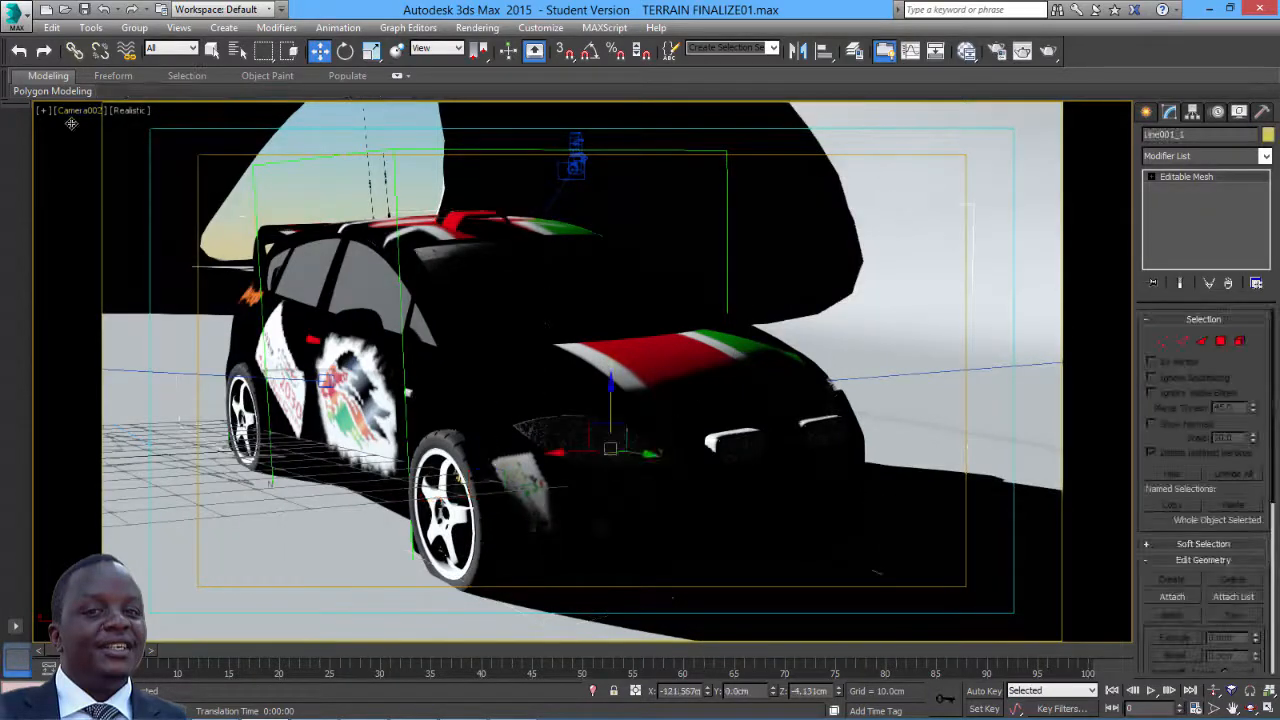
click(130, 110)
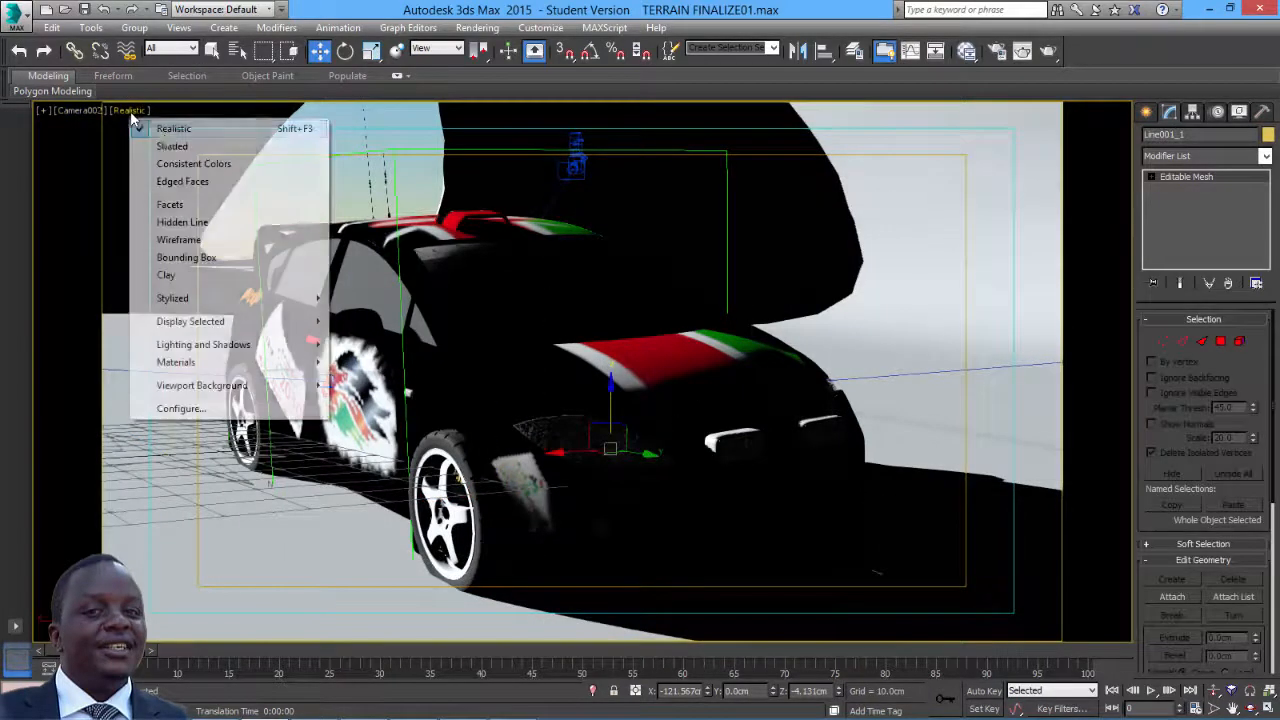
click(172, 147)
mouse_move(268, 380)
alt+middle_down()
mouse_move(405, 375)
mouse_move(394, 358)
alt+middle_up()
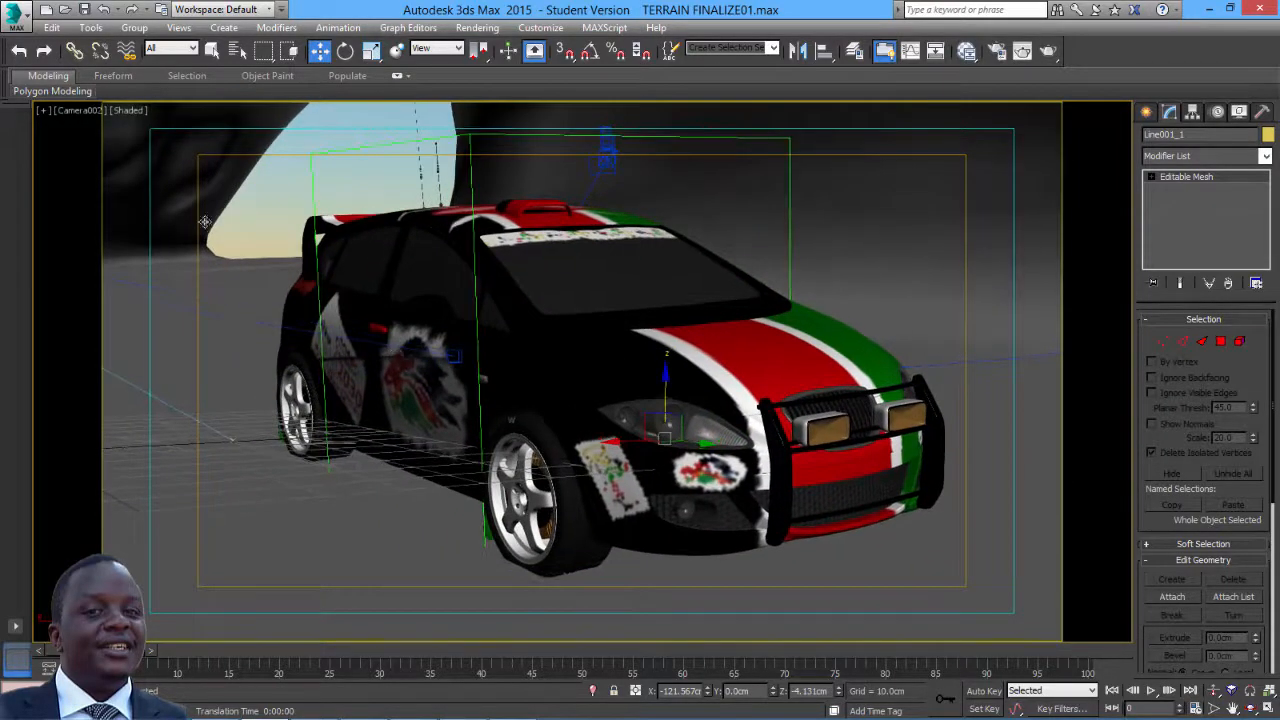
middle_drag(285, 261, 263, 268)
- Switch the viewport from the camera to a Perspective view that frames the whole car within the terrain
click(88, 112)
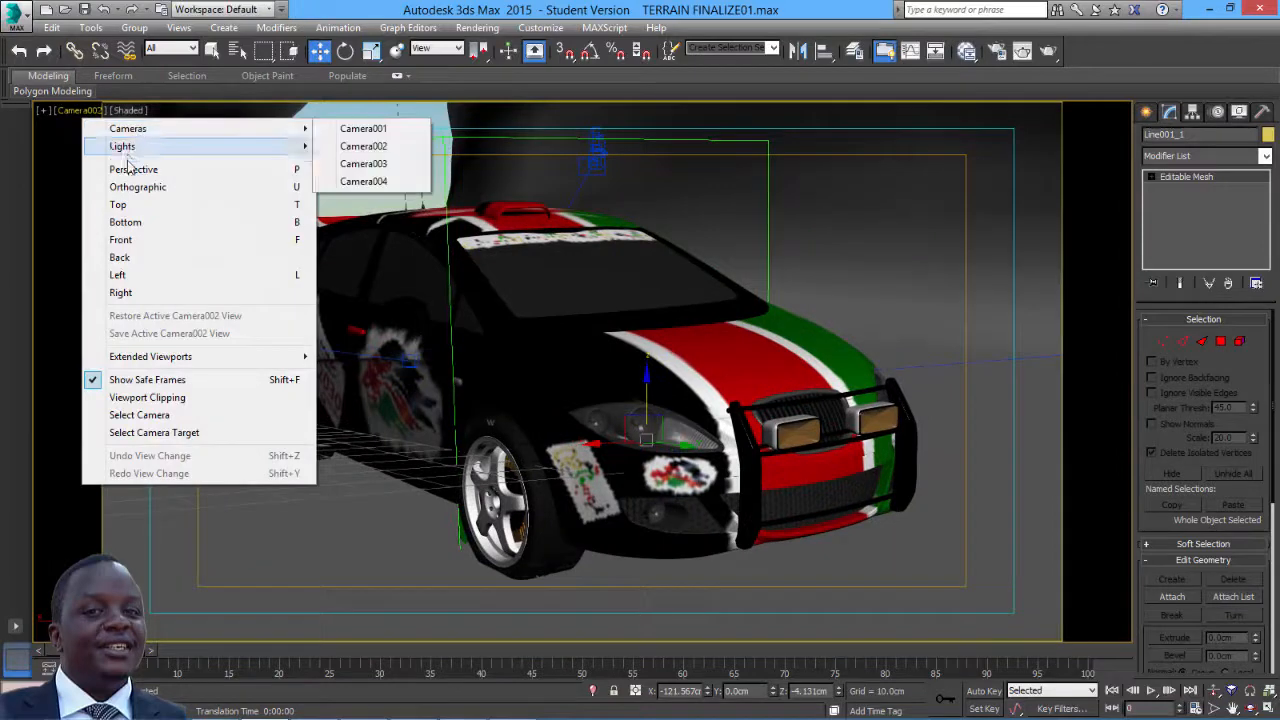
click(133, 170)
scroll(508, 356, down, 5)
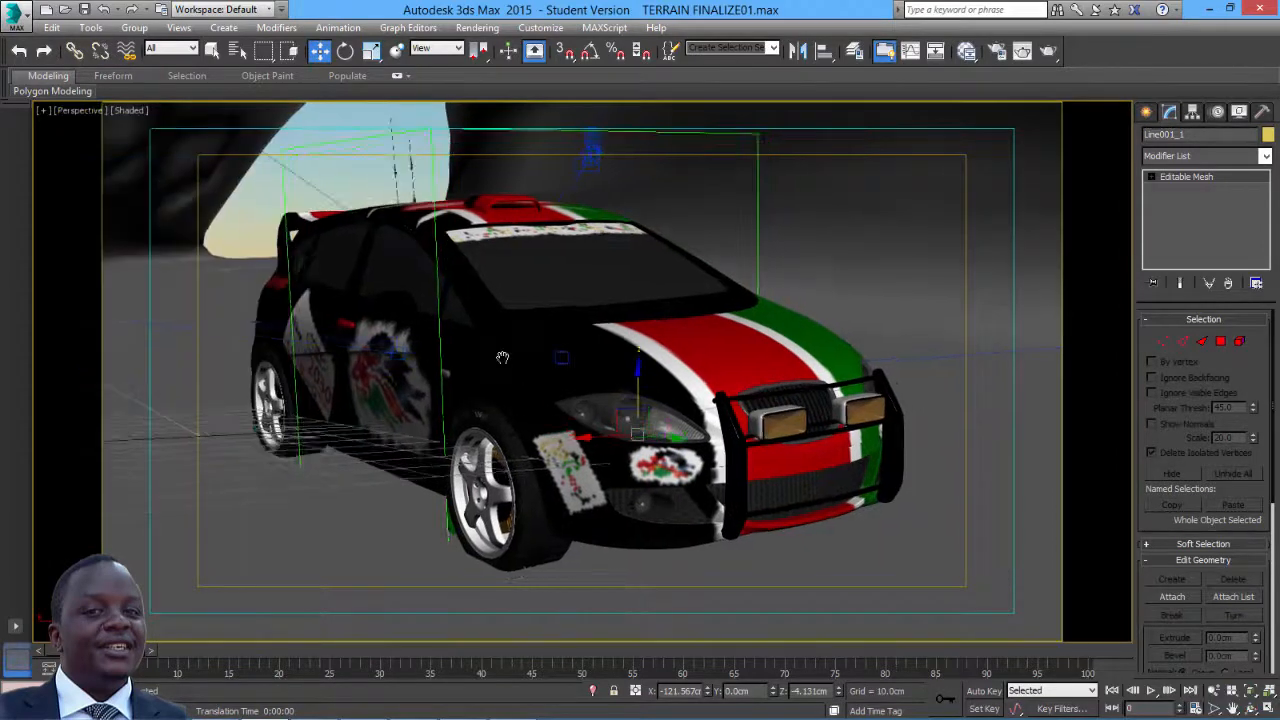
scroll(508, 356, down, 5)
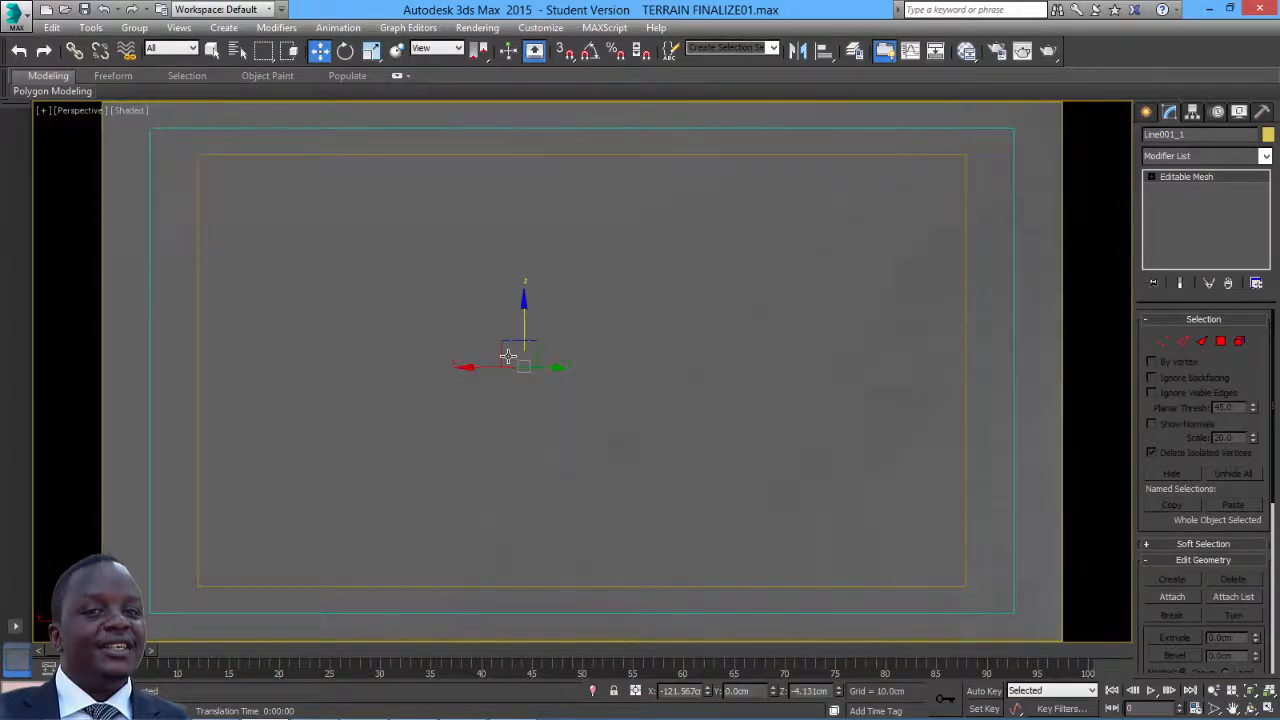
scroll(508, 356, up, 4)
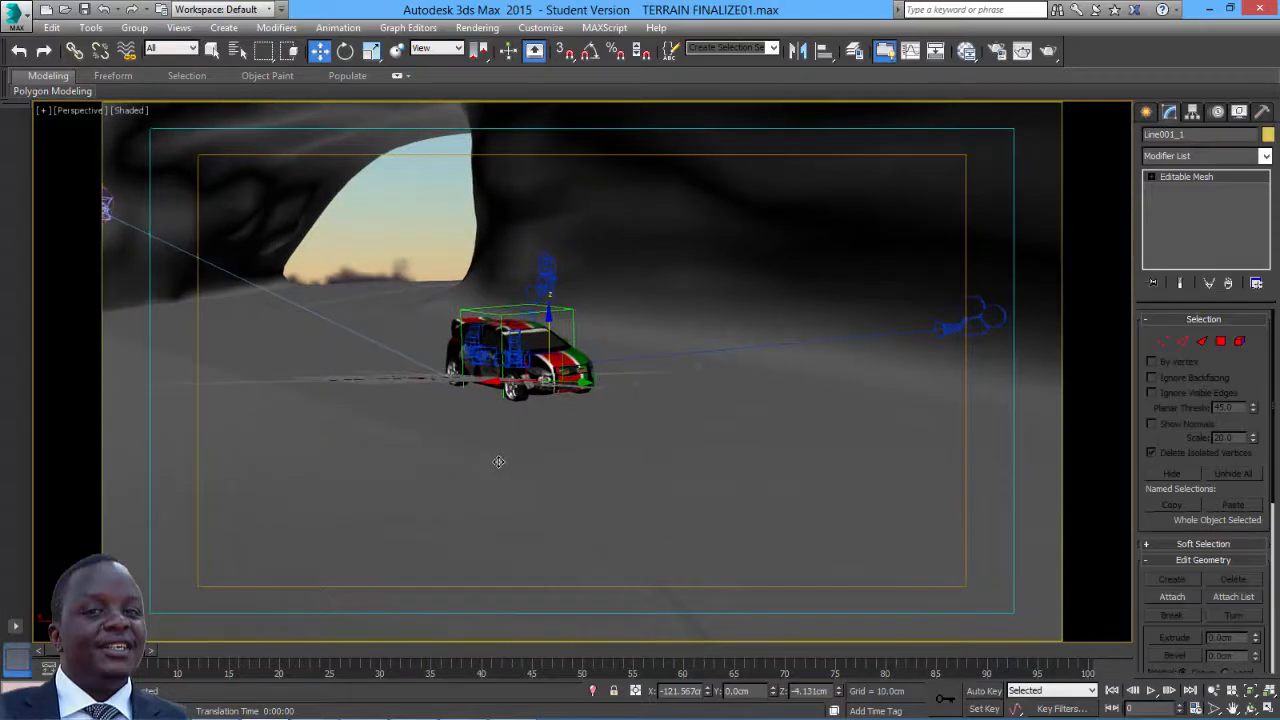
- Display the terrain's texture map in the viewport on Material #2165 (Multi/Sub-Object) and close the material editor
key(m)
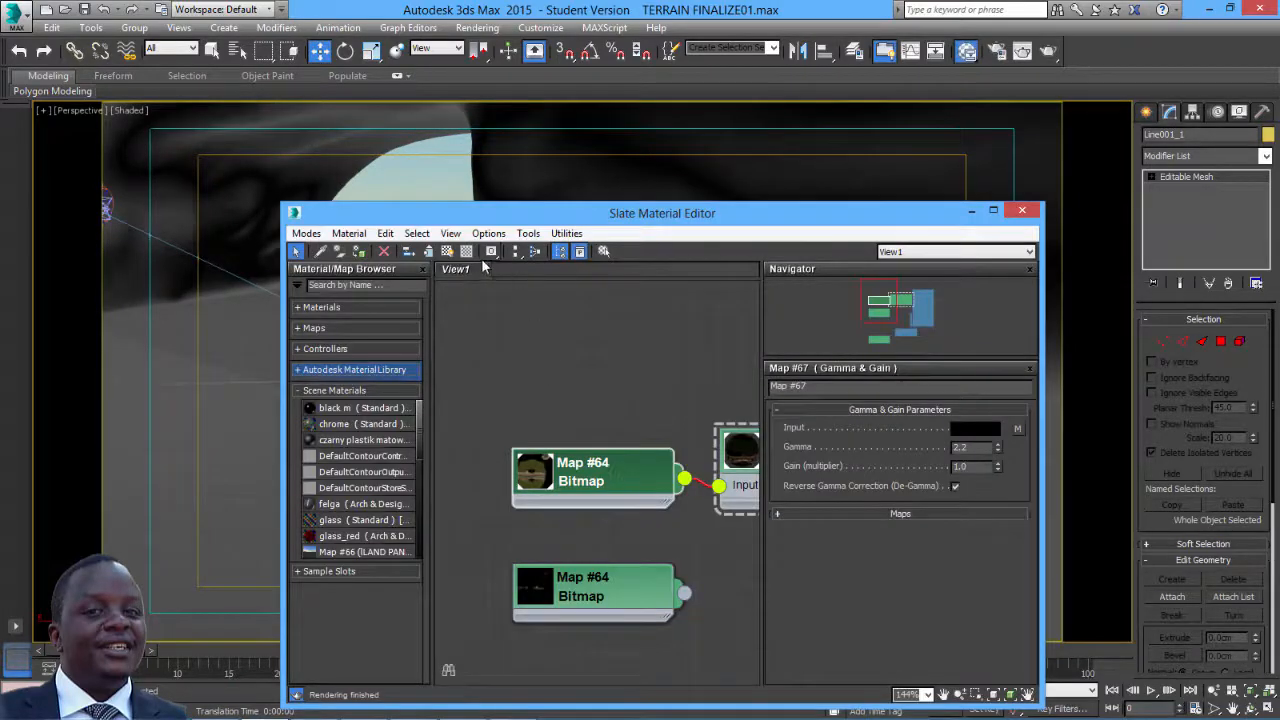
click(452, 253)
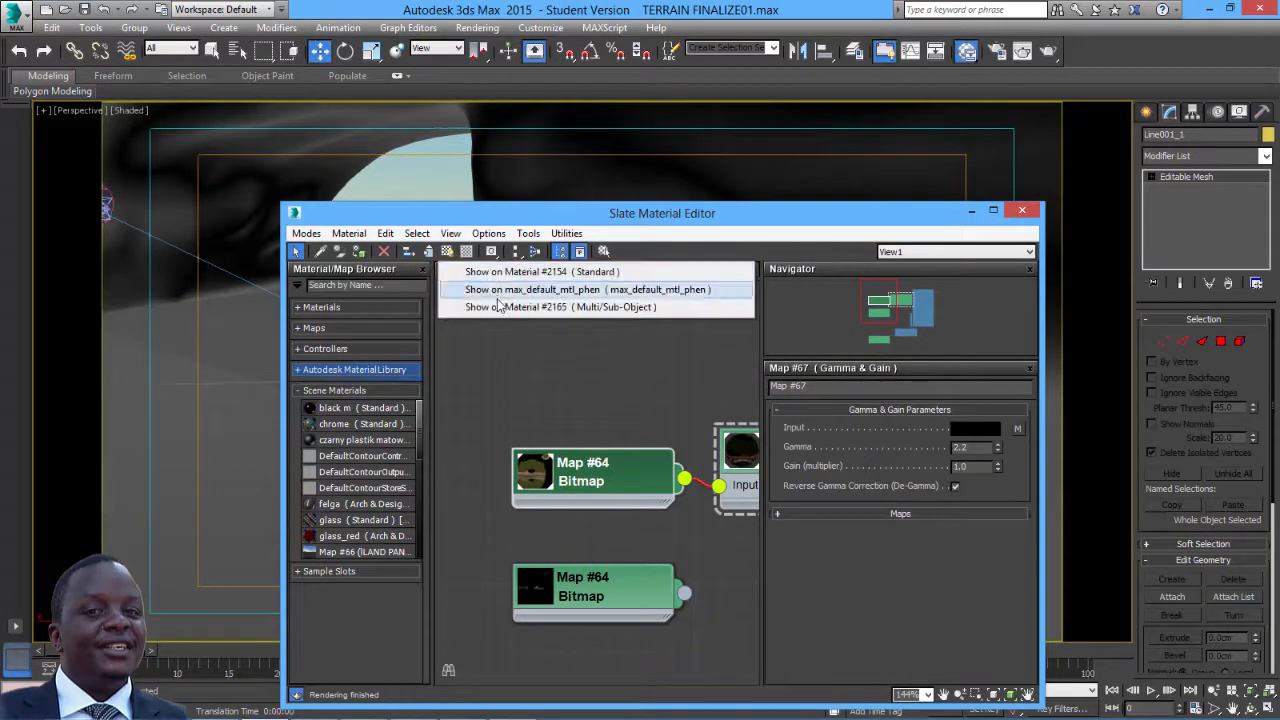
click(498, 309)
click(1018, 211)
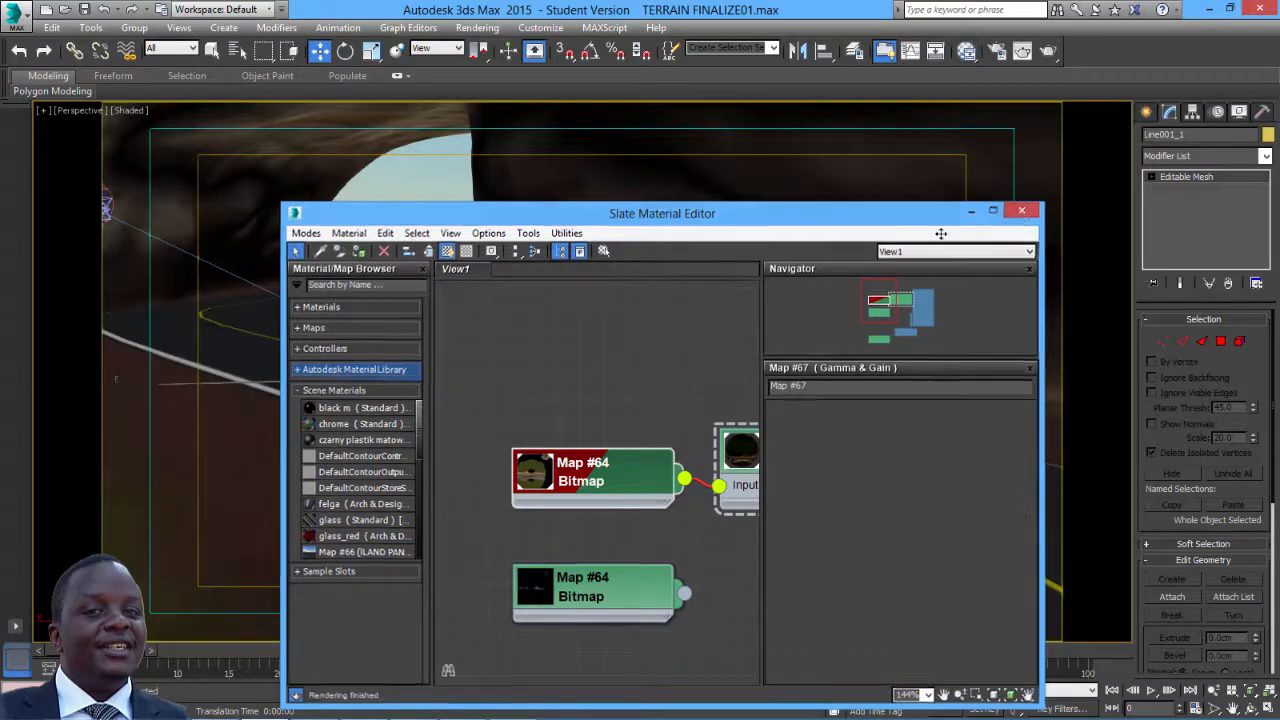
- Unhide the GRASS proxy by name and select it in the viewport
alt+middle_drag(519, 385, 629, 469)
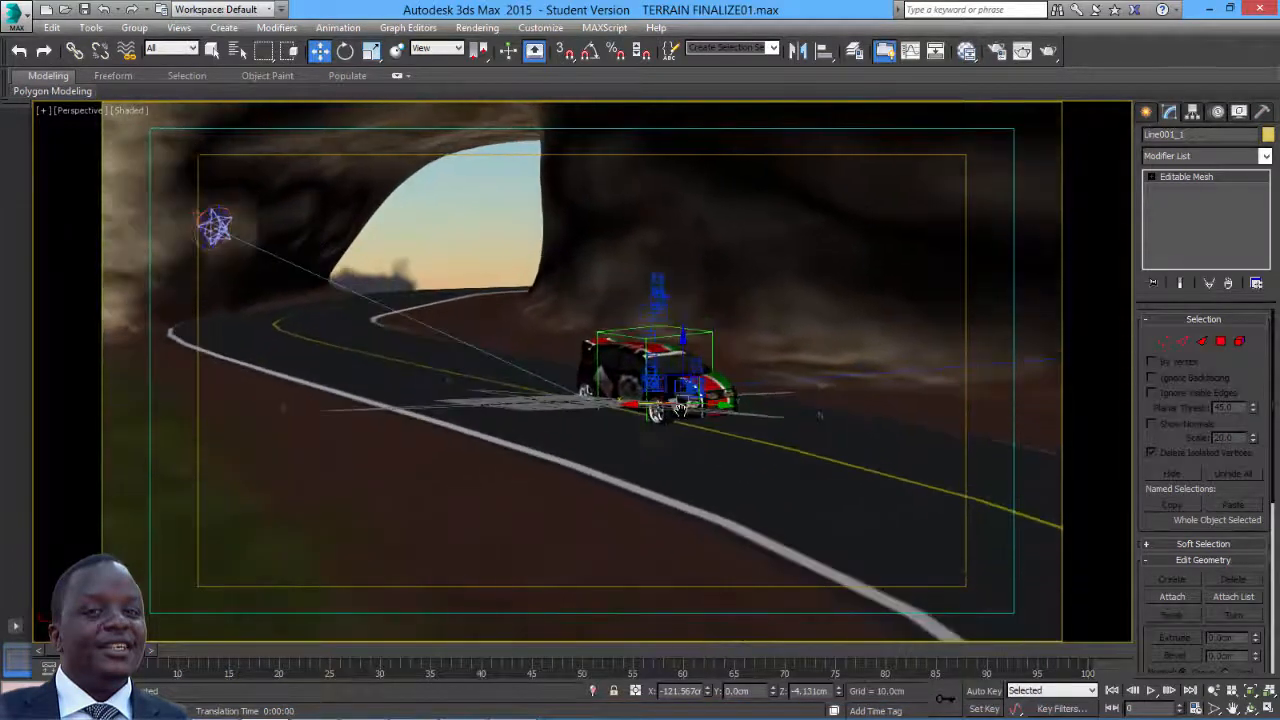
right_click(630, 465)
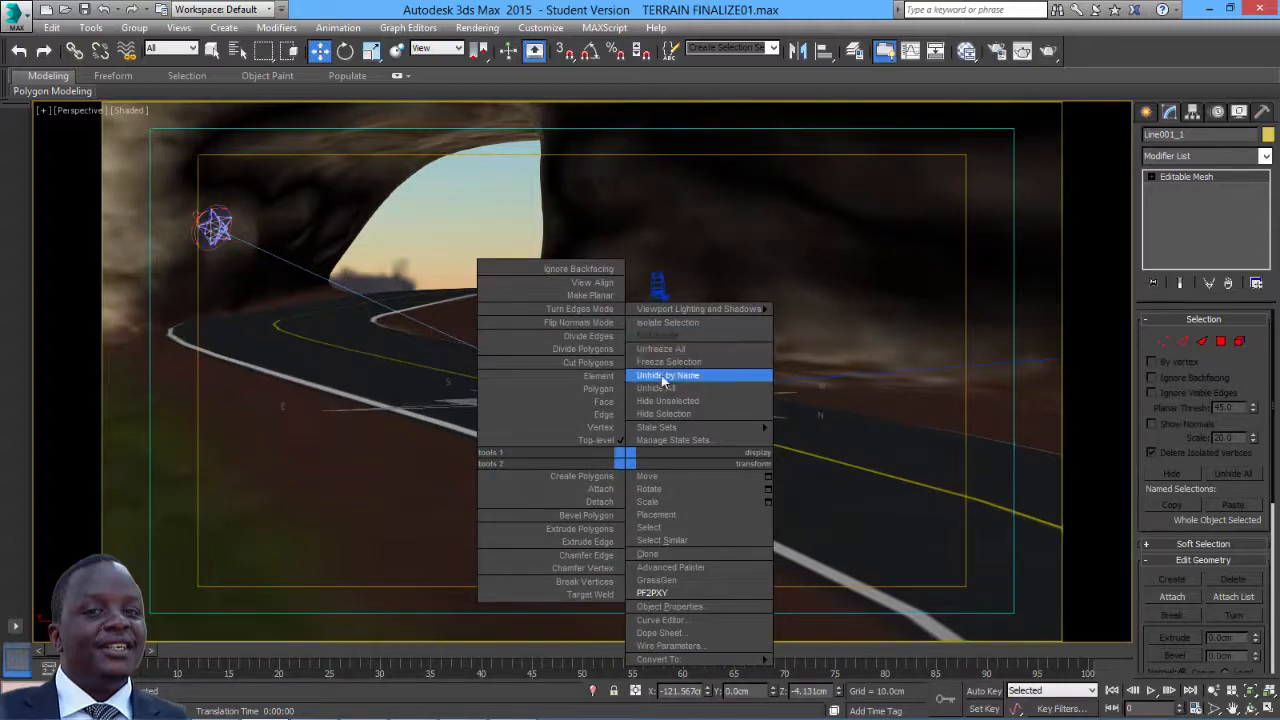
click(680, 377)
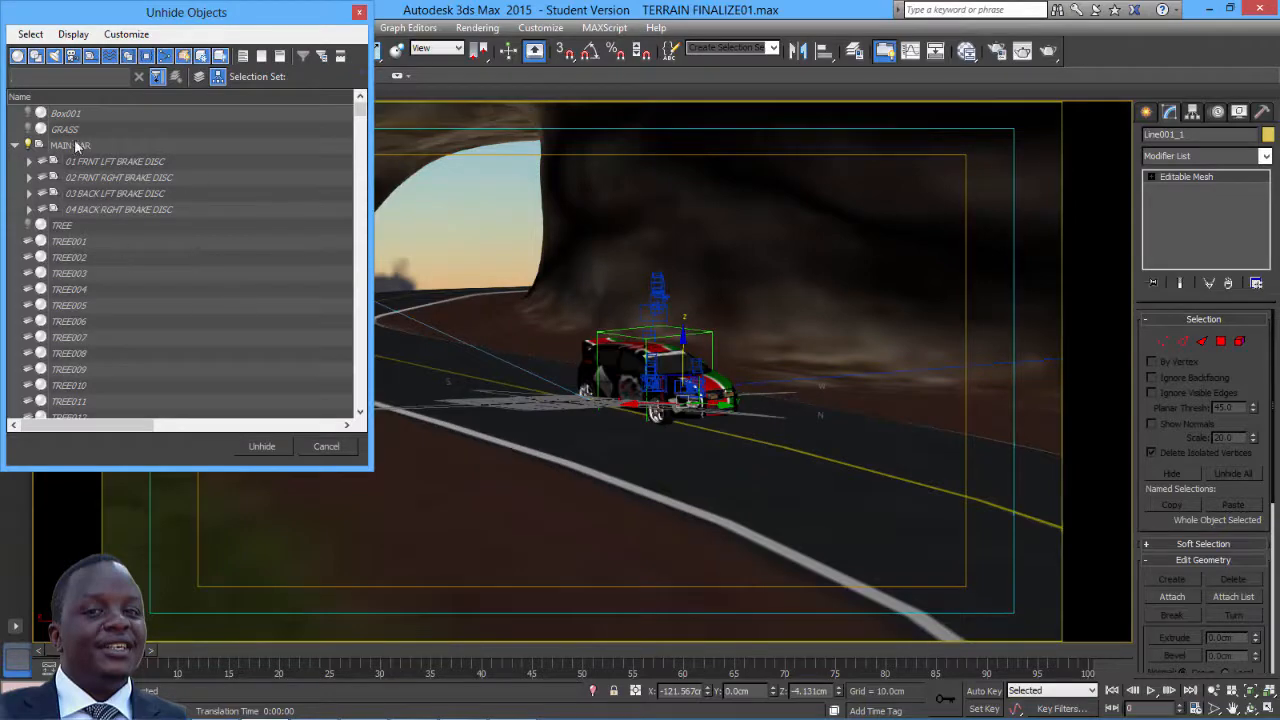
click(66, 130)
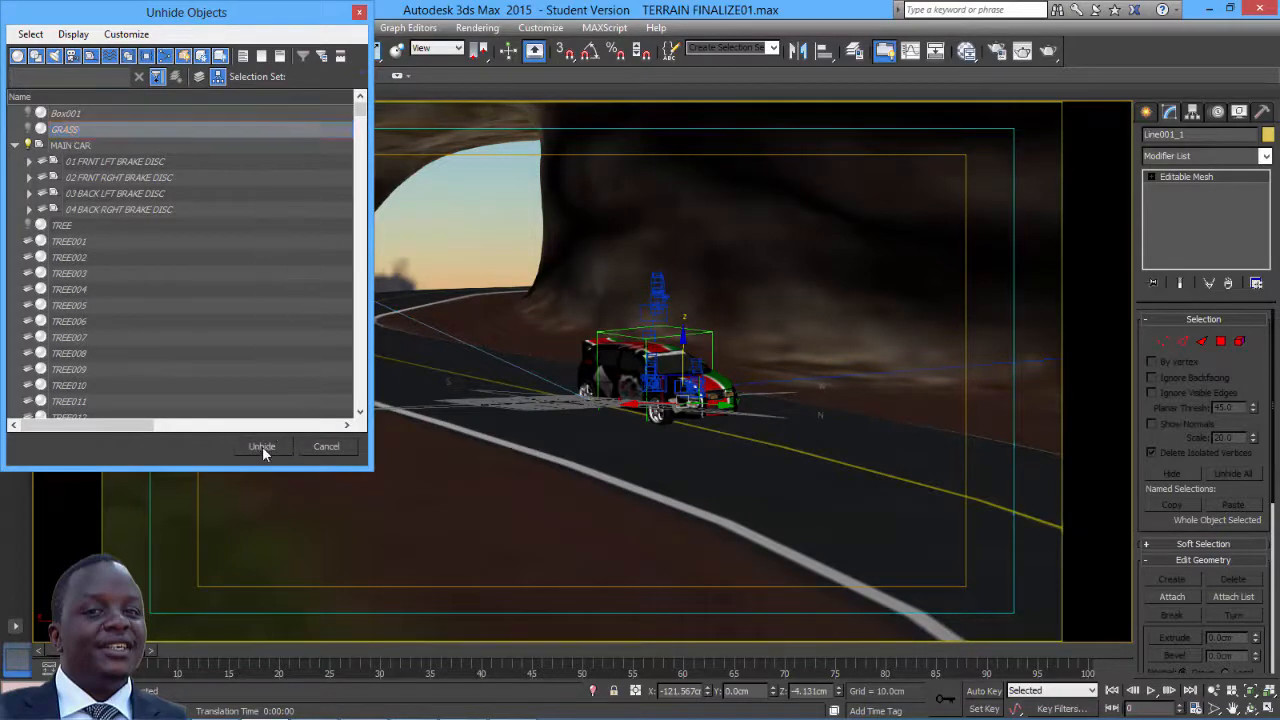
click(262, 446)
click(512, 392)
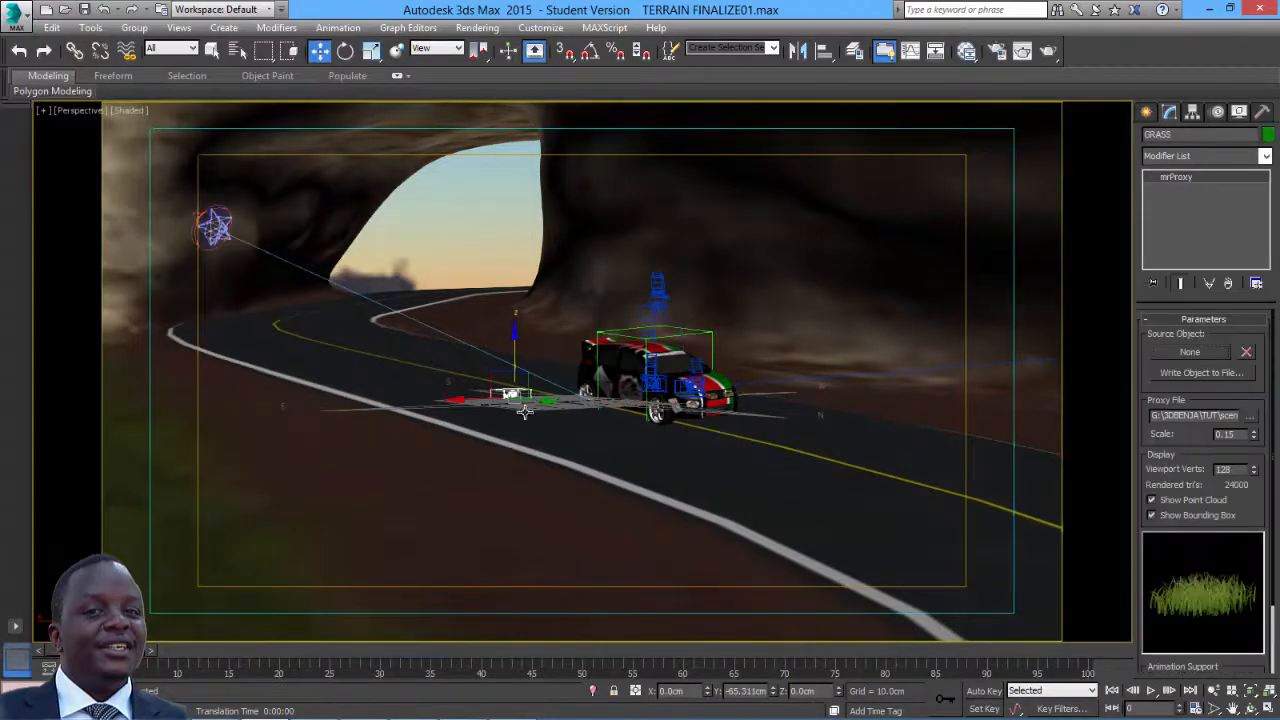
- Open the Advanced Painter for the selected grass and switch it from Grass to Randomizer
scroll(563, 426, up, 3)
middle_drag(524, 408, 669, 381)
scroll(450, 443, down, 5)
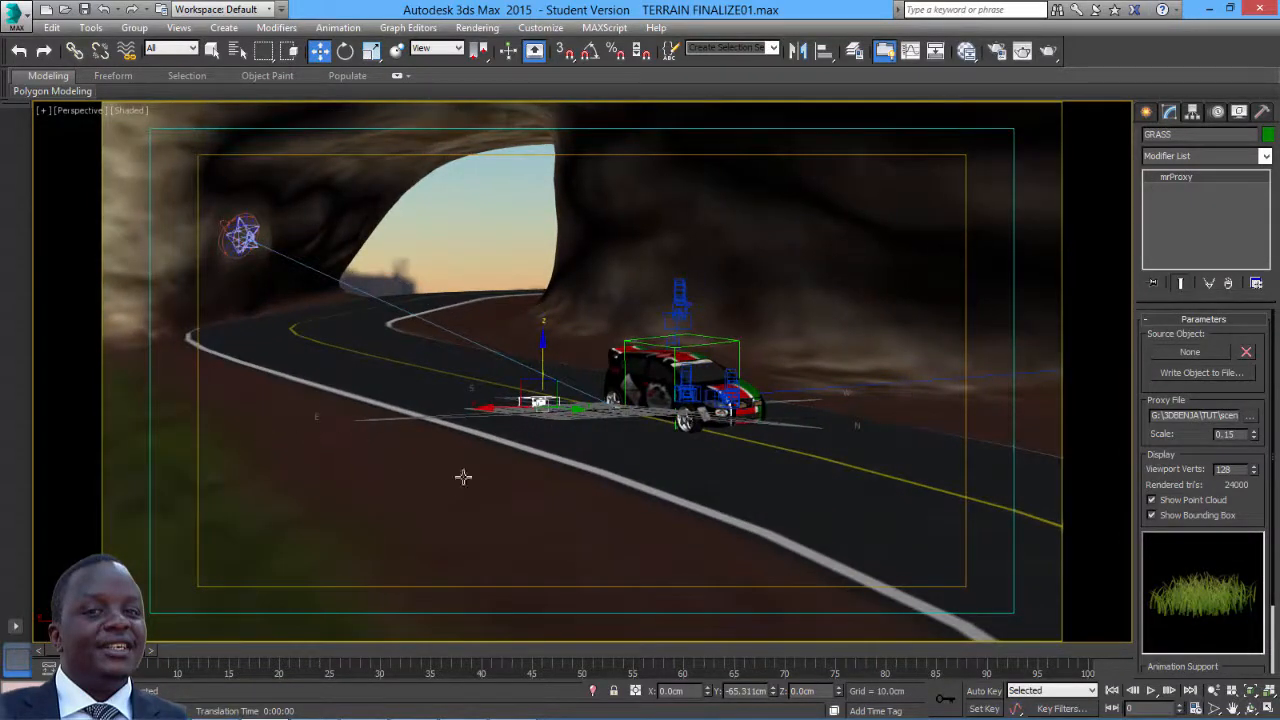
scroll(557, 429, up, 5)
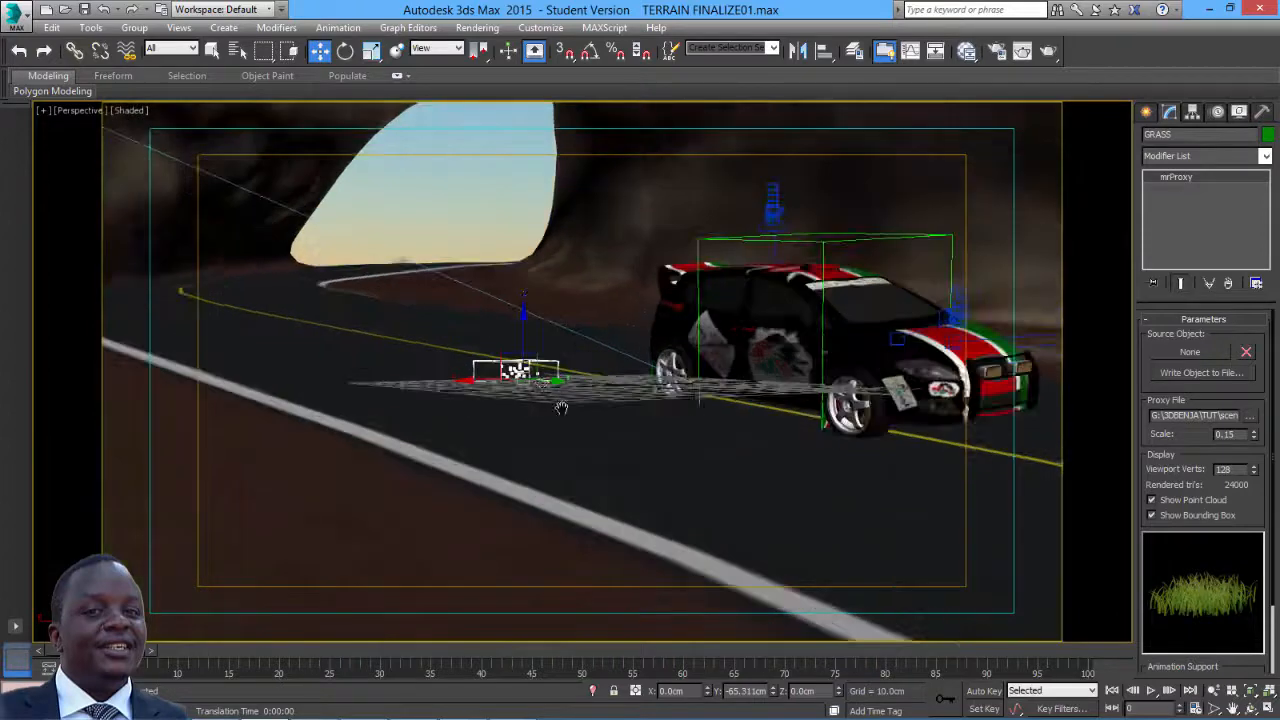
right_click(740, 392)
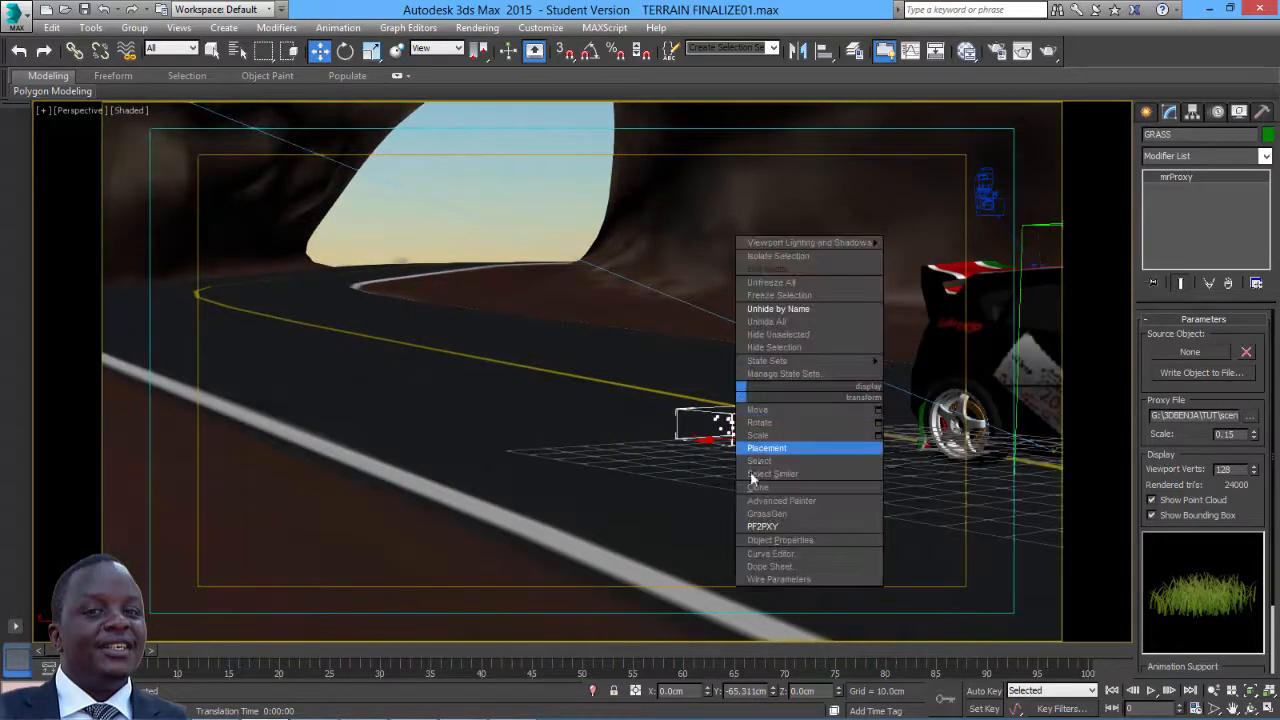
click(768, 513)
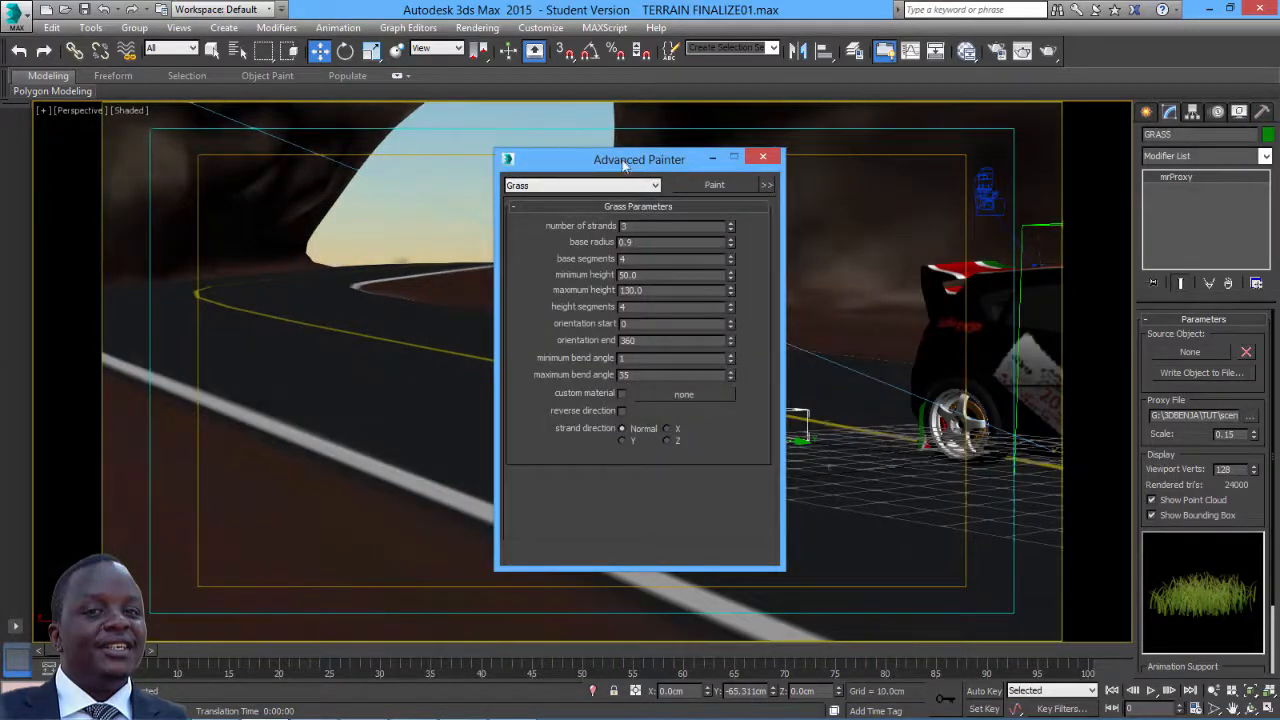
click(642, 186)
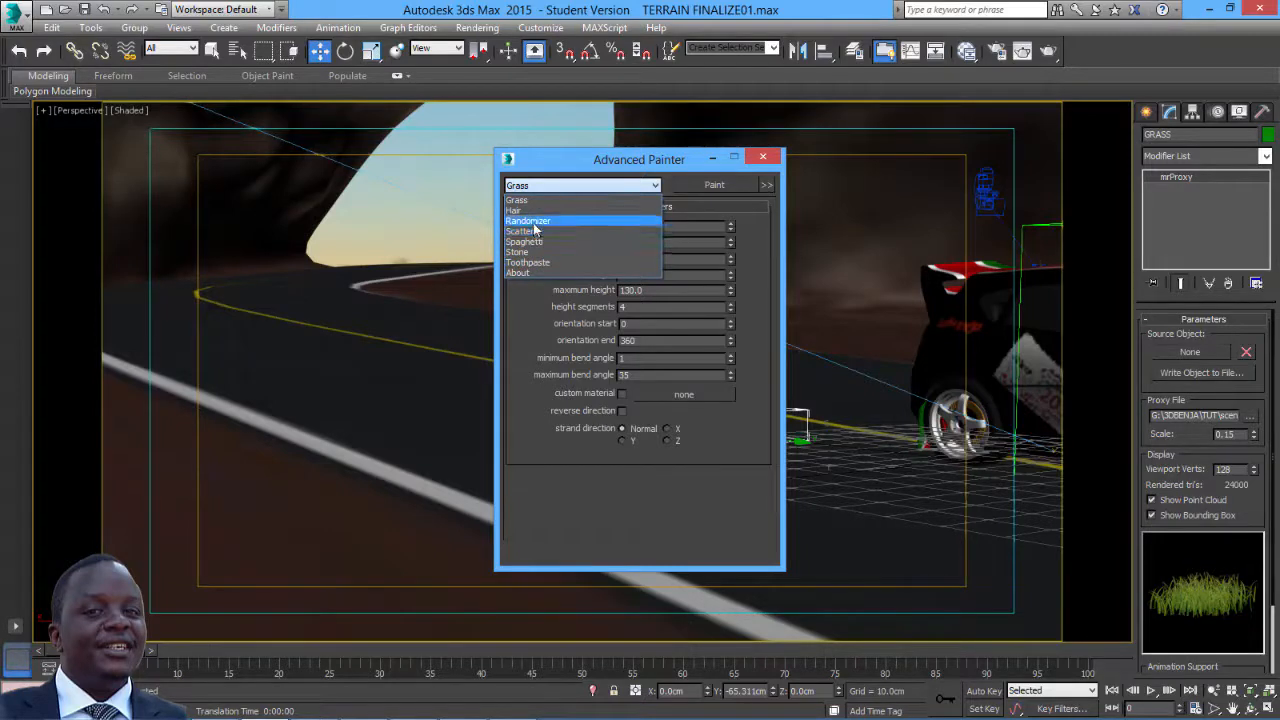
click(532, 220)
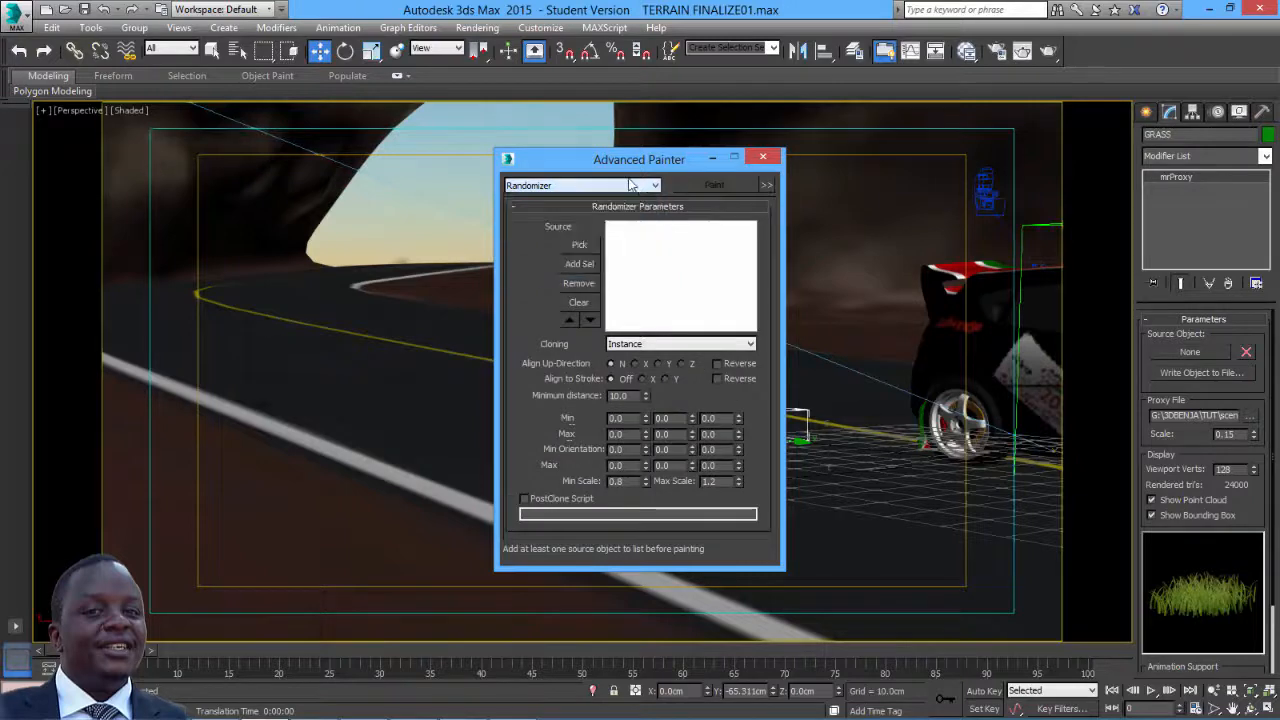
- Add the selected GRASS proxy as the Randomizer source and set its maximum Z orientation to 360
drag(604, 167, 303, 161)
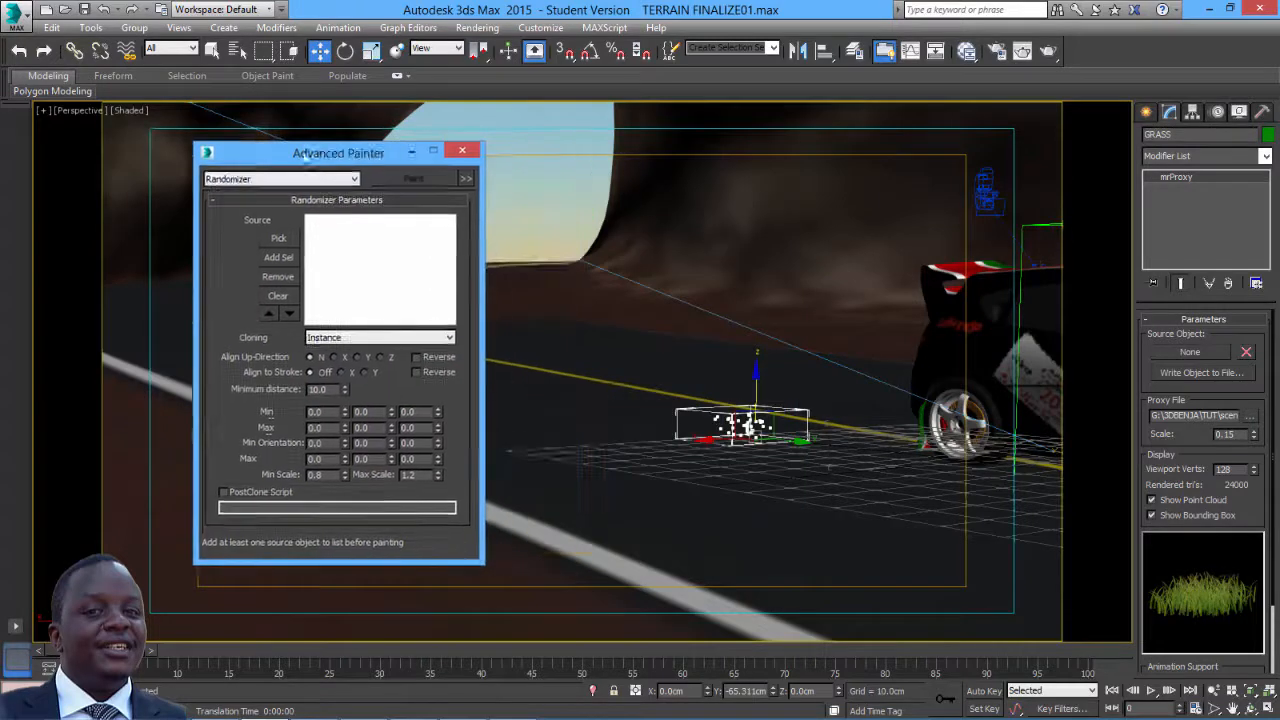
click(282, 261)
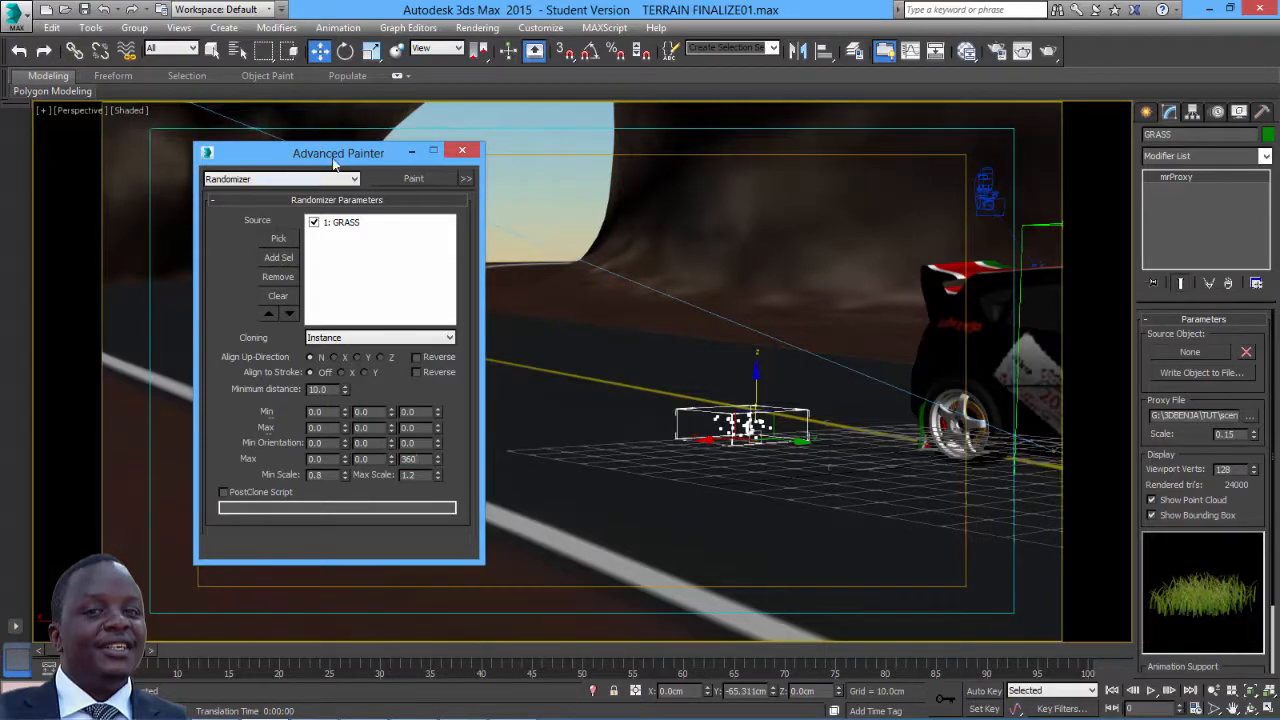
drag(334, 163, 680, 171)
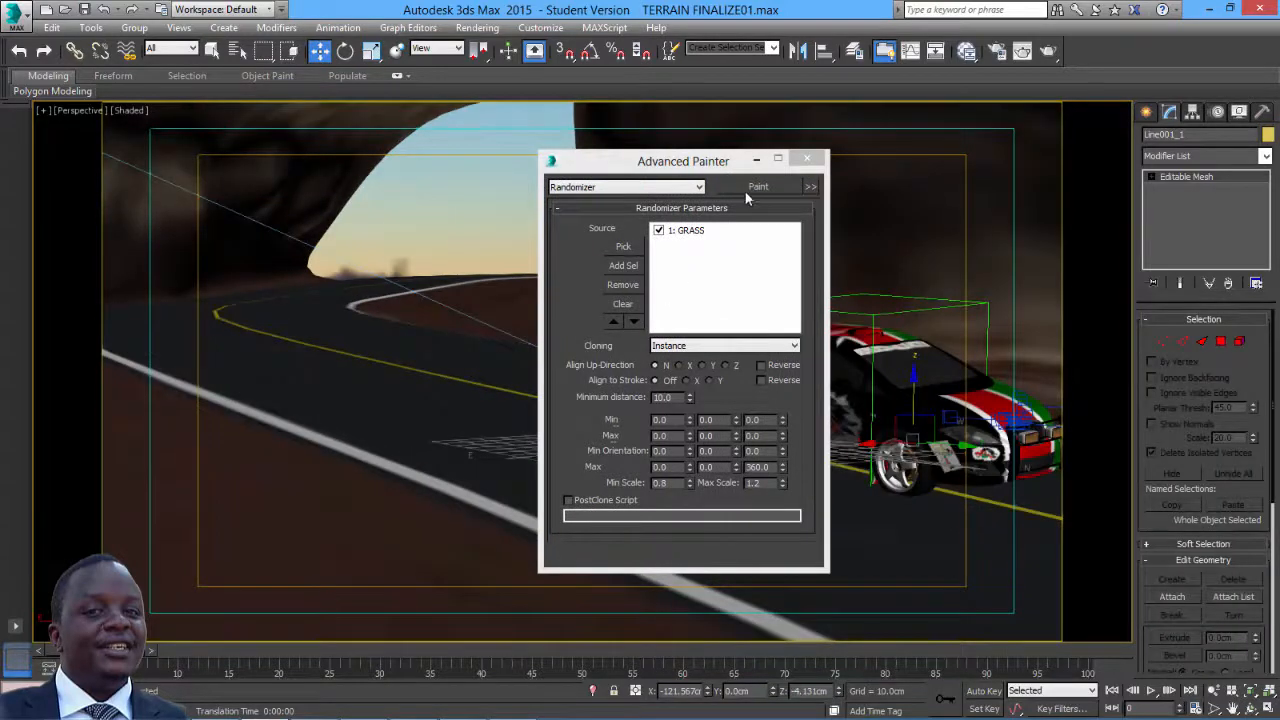
- Paint randomized grass clumps on the terrain's near verge beside the white road line
click(752, 187)
click(260, 495)
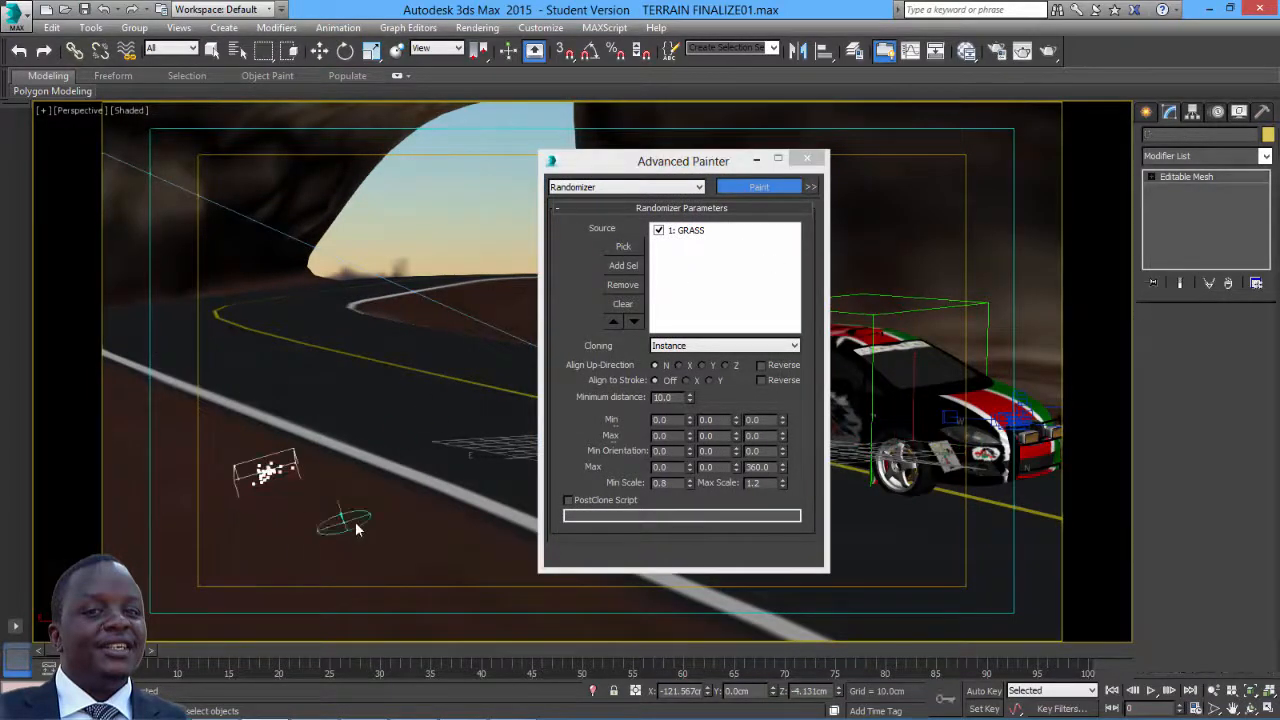
click(335, 503)
click(395, 538)
click(455, 563)
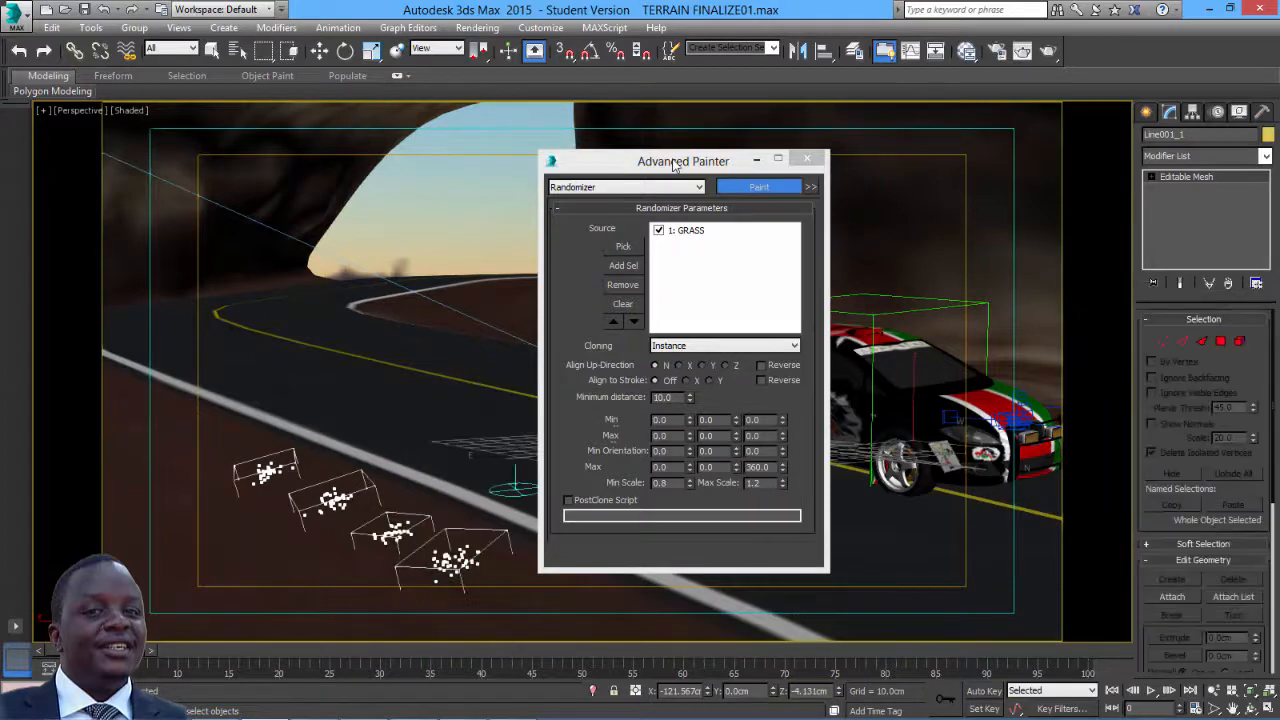
mouse_move(673, 163)
mouse_down()
mouse_move(952, 254)
mouse_move(966, 310)
mouse_up()
mouse_move(195, 457)
mouse_down()
mouse_move(271, 541)
mouse_move(334, 573)
mouse_move(540, 580)
mouse_up()
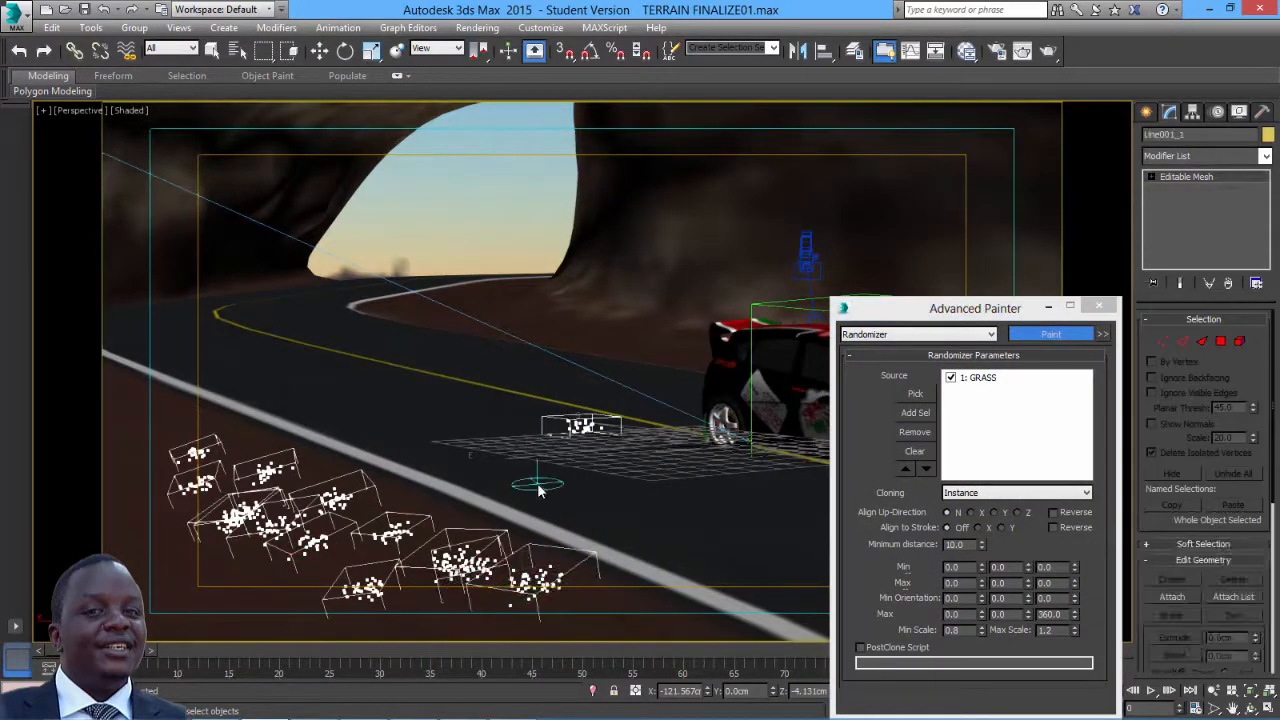
- Paint dense grass strips along both verges of the road around the car, and close the Advanced Painter
mouse_move(516, 417)
alt+middle_down()
mouse_move(494, 402)
mouse_move(525, 453)
mouse_move(486, 277)
mouse_move(522, 258)
mouse_move(517, 244)
alt+middle_up()
mouse_move(549, 431)
mouse_down()
mouse_move(596, 458)
mouse_move(536, 408)
mouse_move(608, 498)
mouse_move(580, 422)
mouse_move(520, 412)
mouse_move(505, 440)
mouse_move(428, 335)
mouse_move(473, 420)
mouse_move(574, 498)
mouse_up()
drag(656, 303, 700, 341)
mouse_move(690, 332)
mouse_down()
mouse_move(590, 278)
mouse_move(610, 268)
mouse_move(582, 266)
mouse_up()
mouse_move(722, 335)
mouse_down()
mouse_move(773, 388)
mouse_move(698, 316)
mouse_up()
drag(790, 395, 814, 408)
mouse_move(634, 497)
mouse_down()
mouse_move(654, 540)
mouse_move(617, 551)
mouse_move(600, 535)
mouse_up()
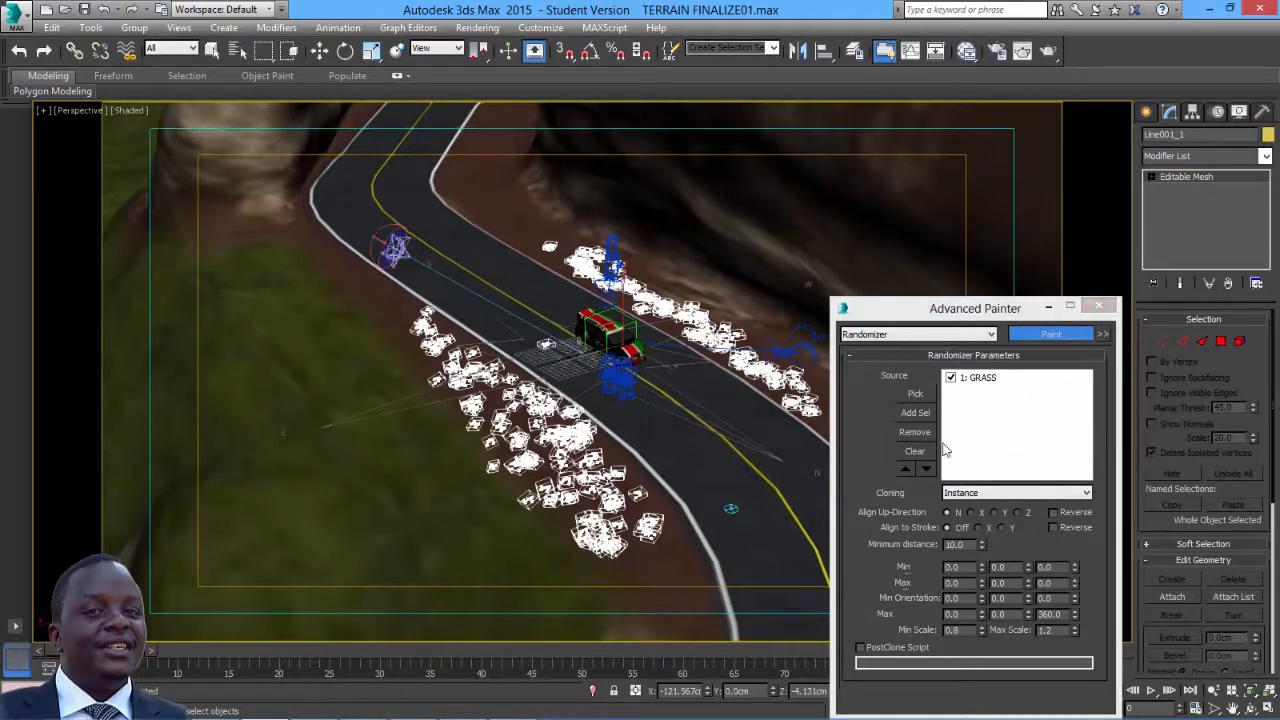
click(1099, 306)
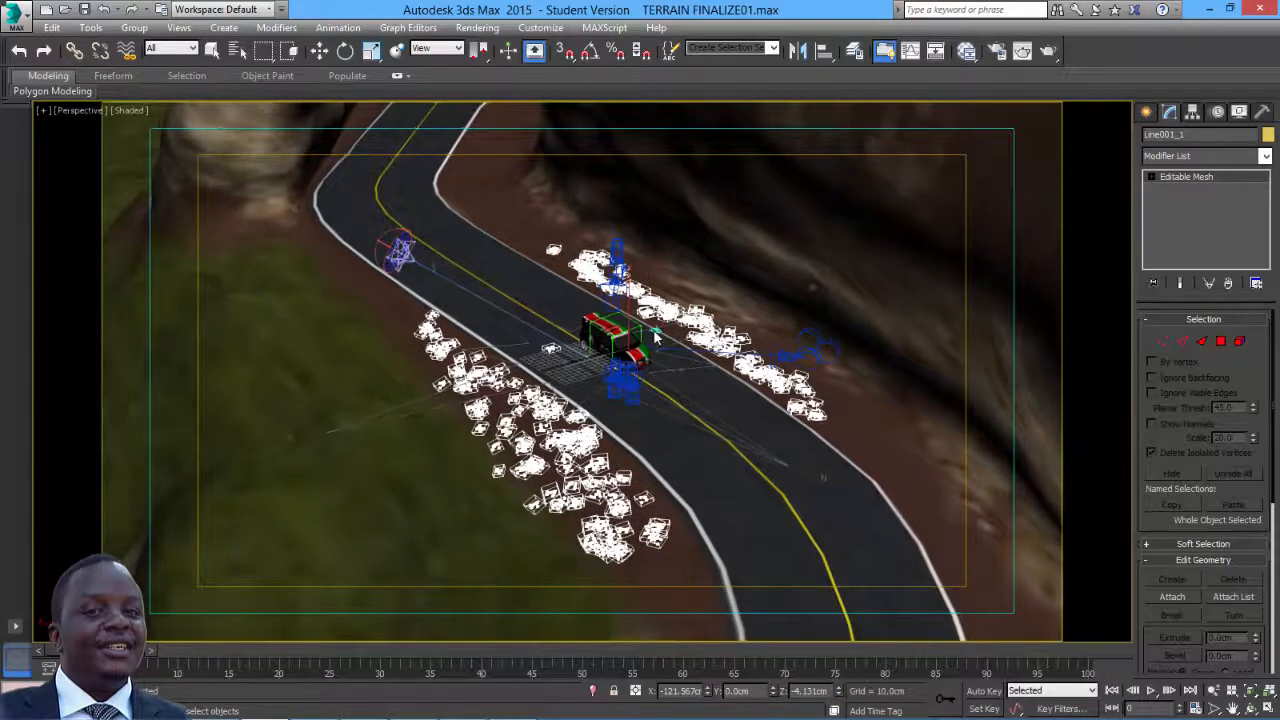
click(319, 50)
- Set the mental ray sampling mode to Classic / Raytraced in the render setup
click(479, 27)
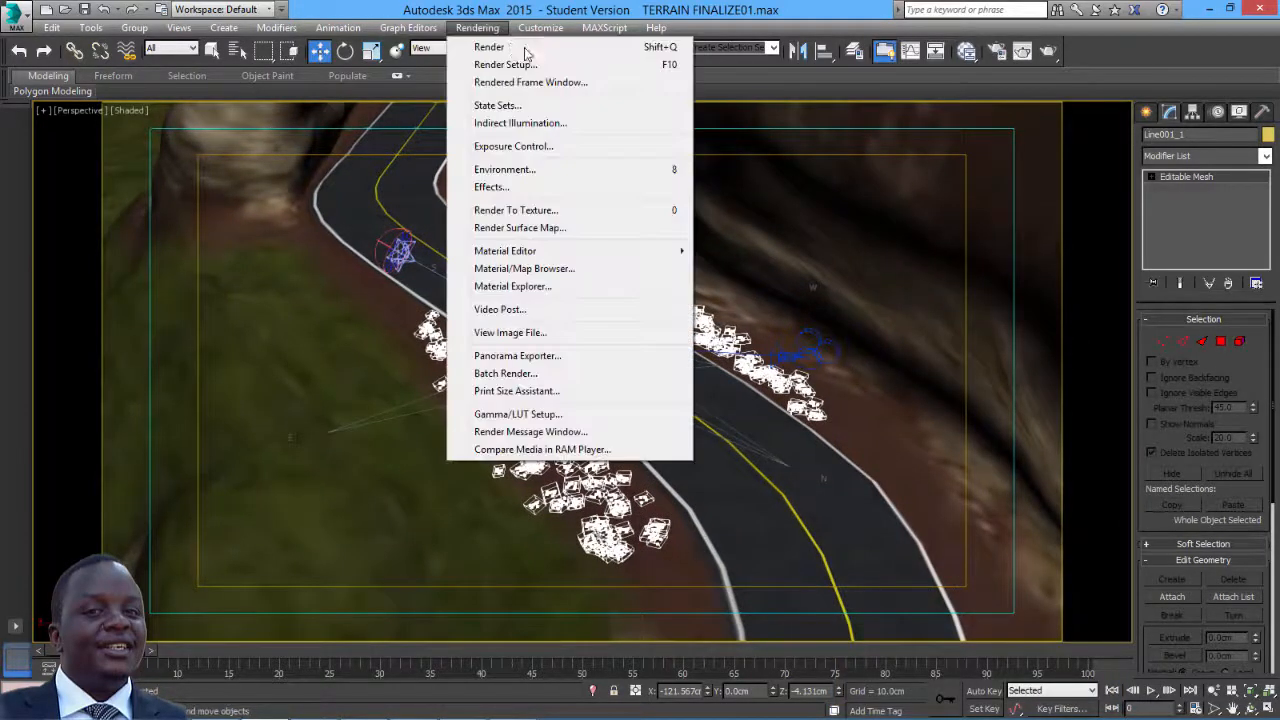
click(505, 64)
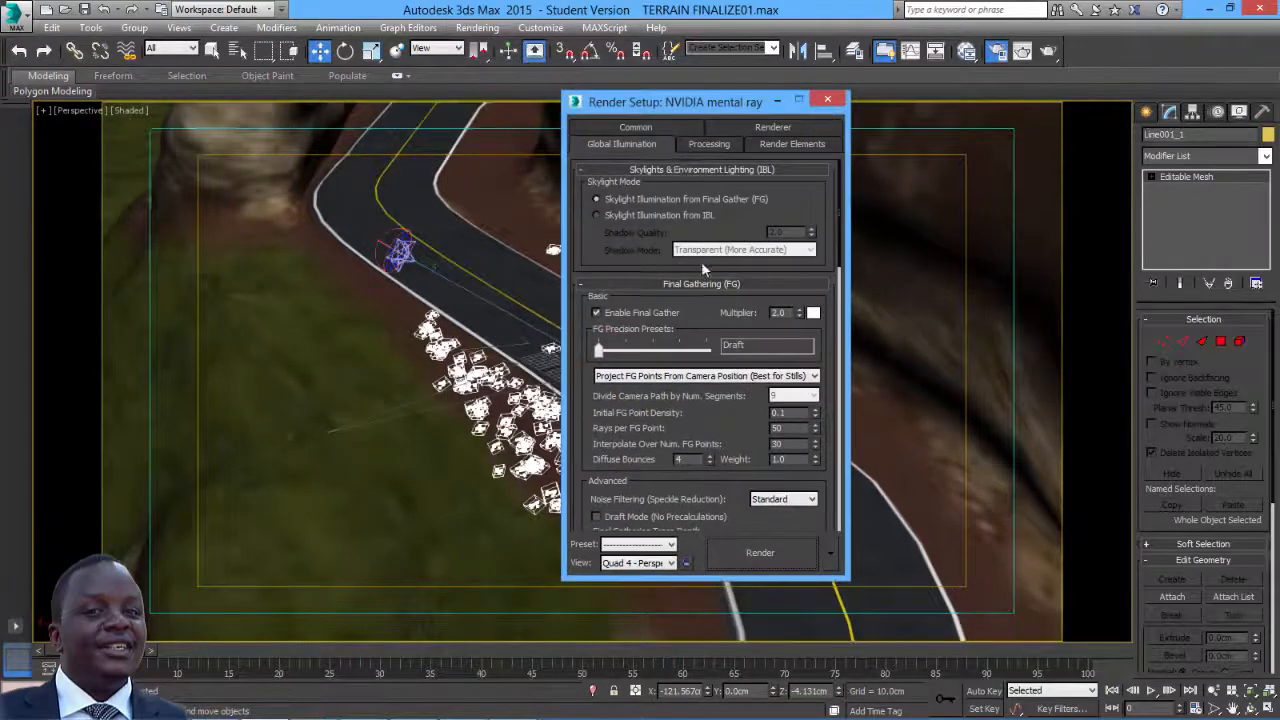
click(764, 127)
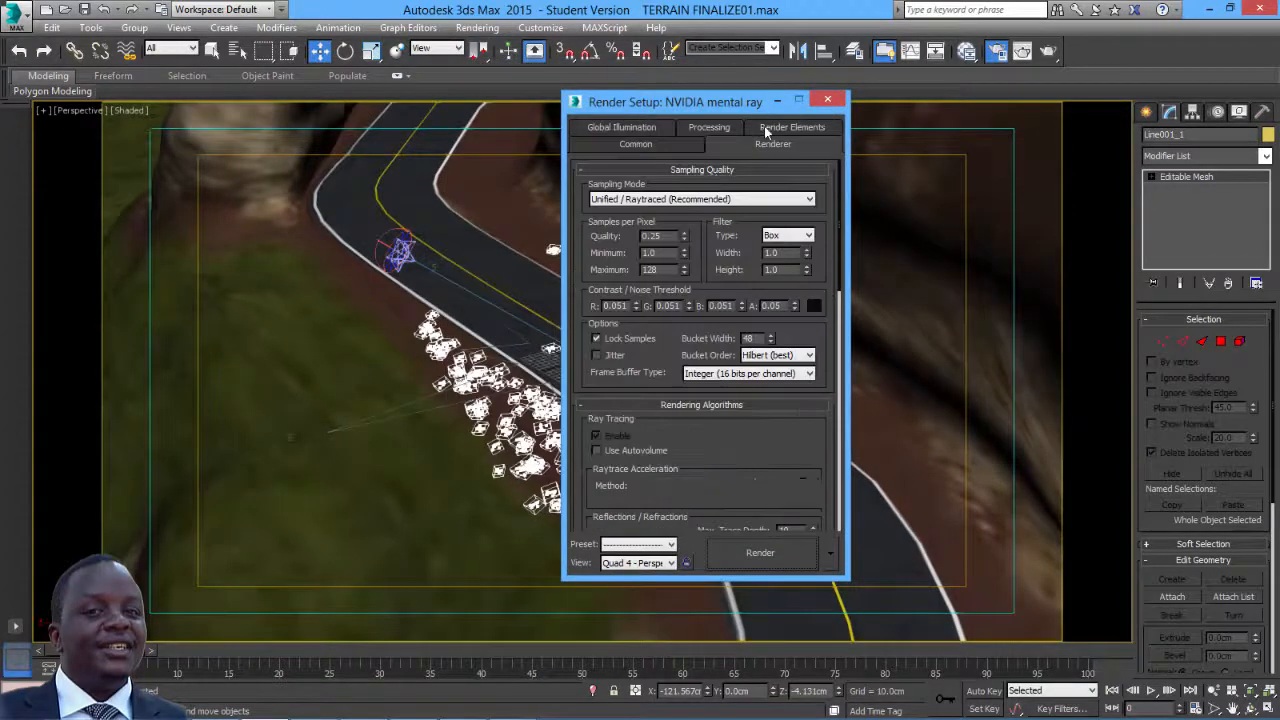
click(680, 203)
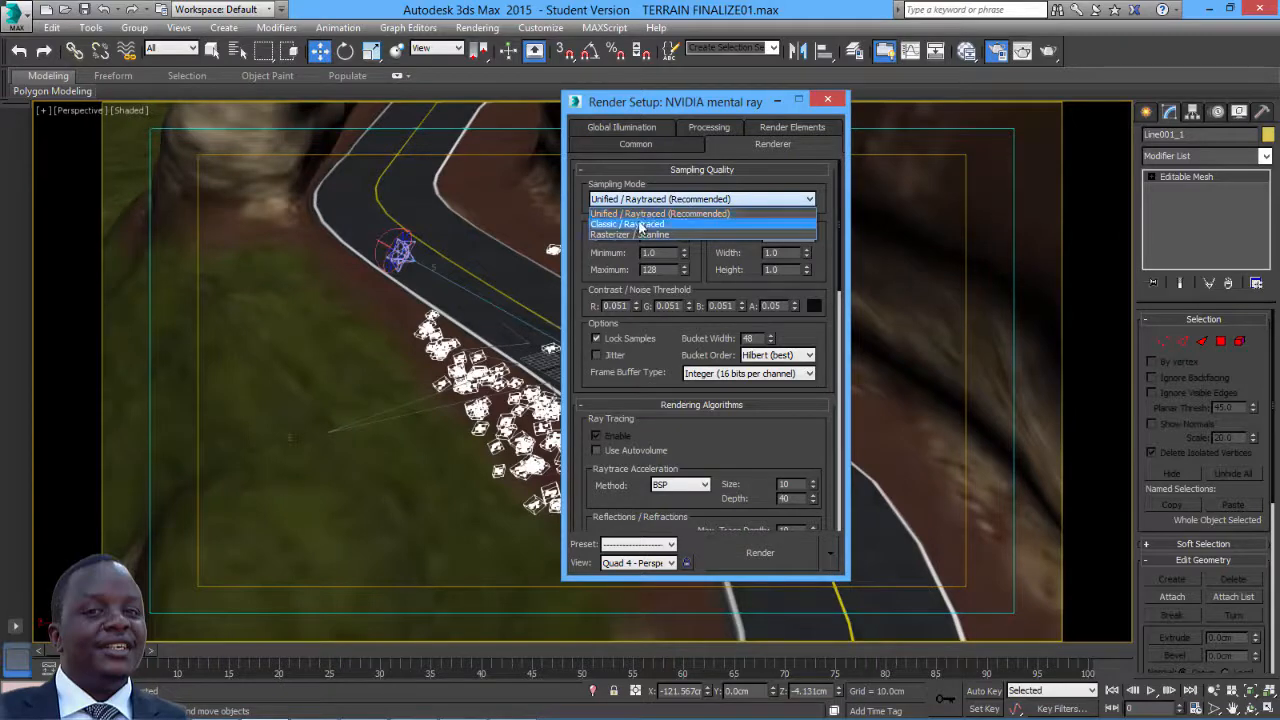
click(665, 215)
- Set the samples per pixel to a minimum of 16 and a maximum of 64
click(670, 253)
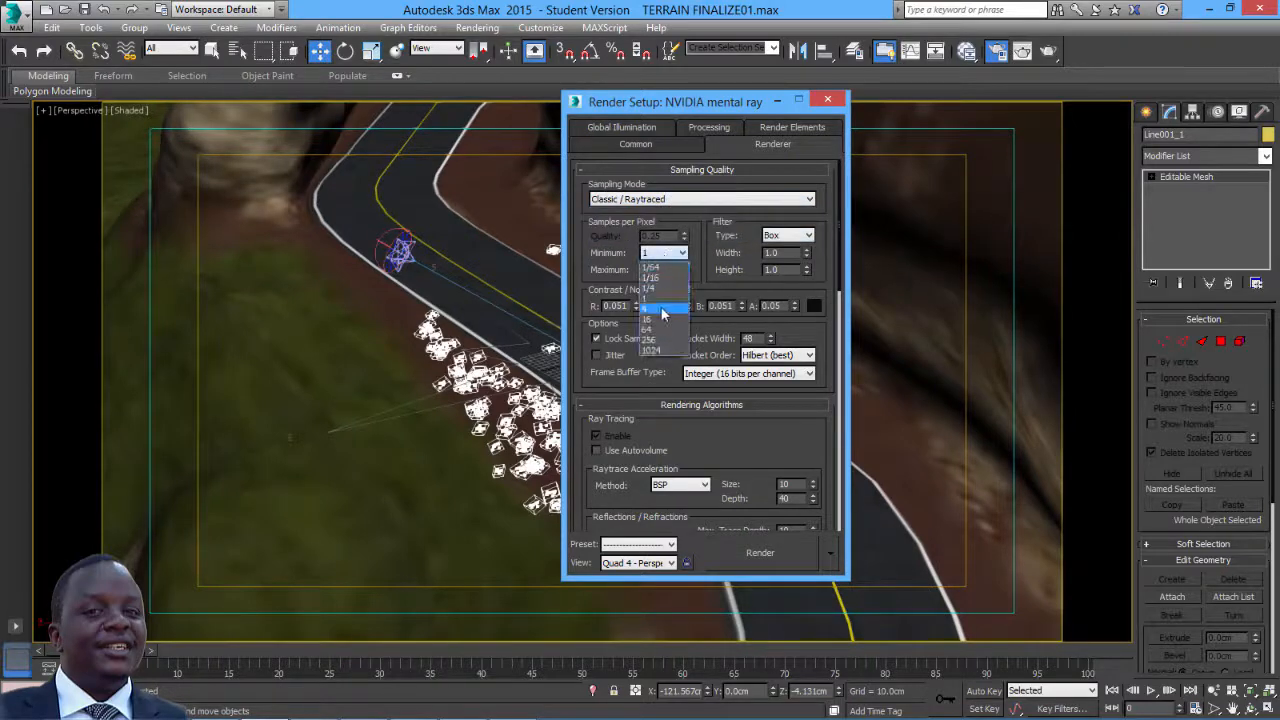
click(662, 312)
click(665, 270)
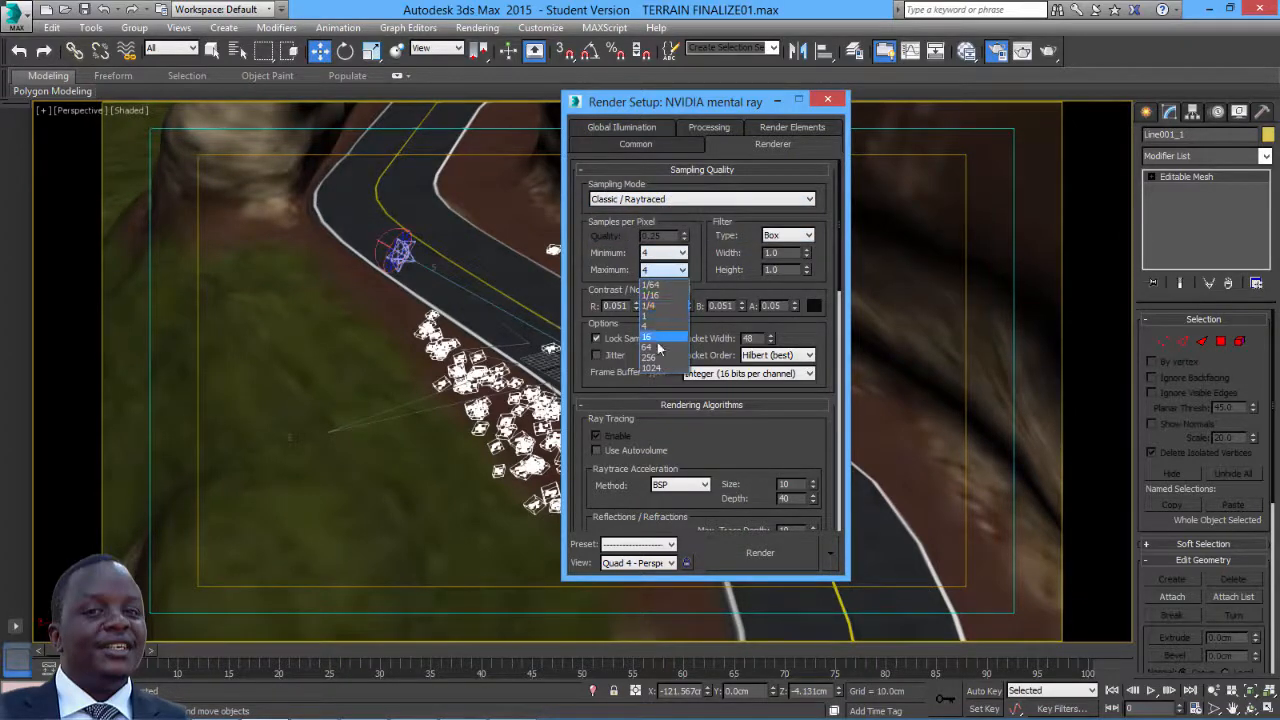
click(671, 252)
click(671, 252)
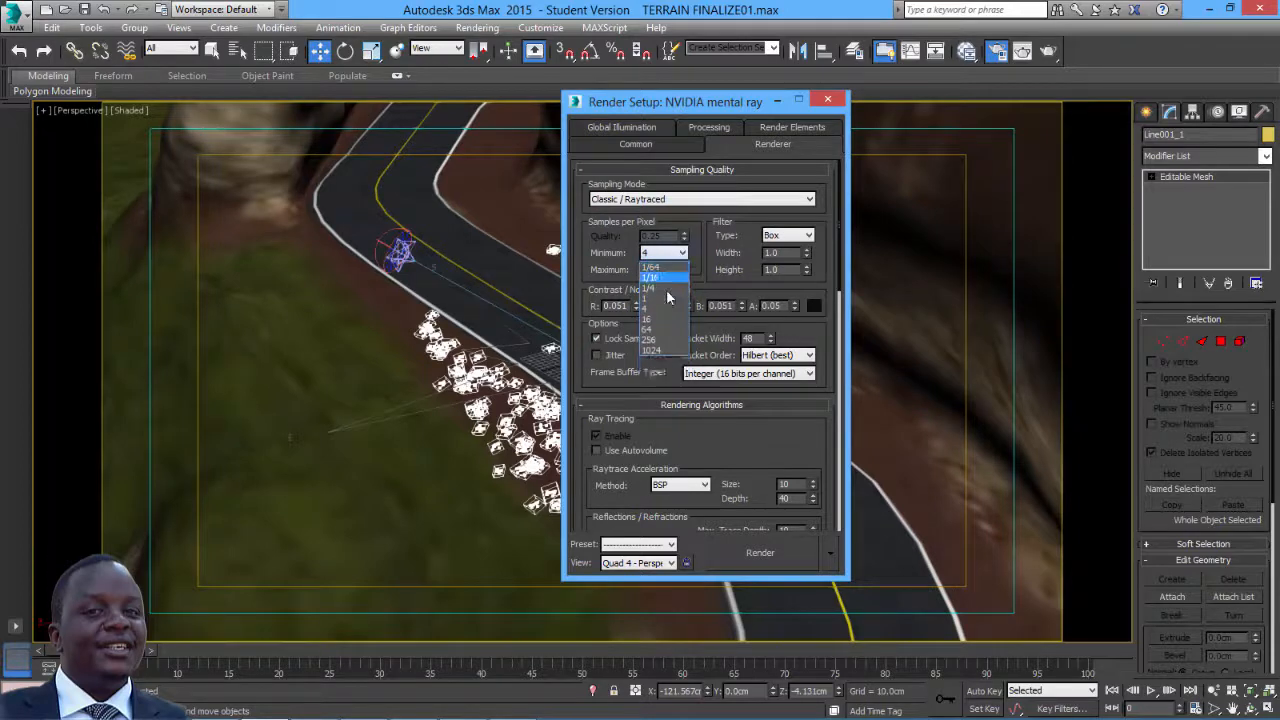
click(663, 320)
click(665, 270)
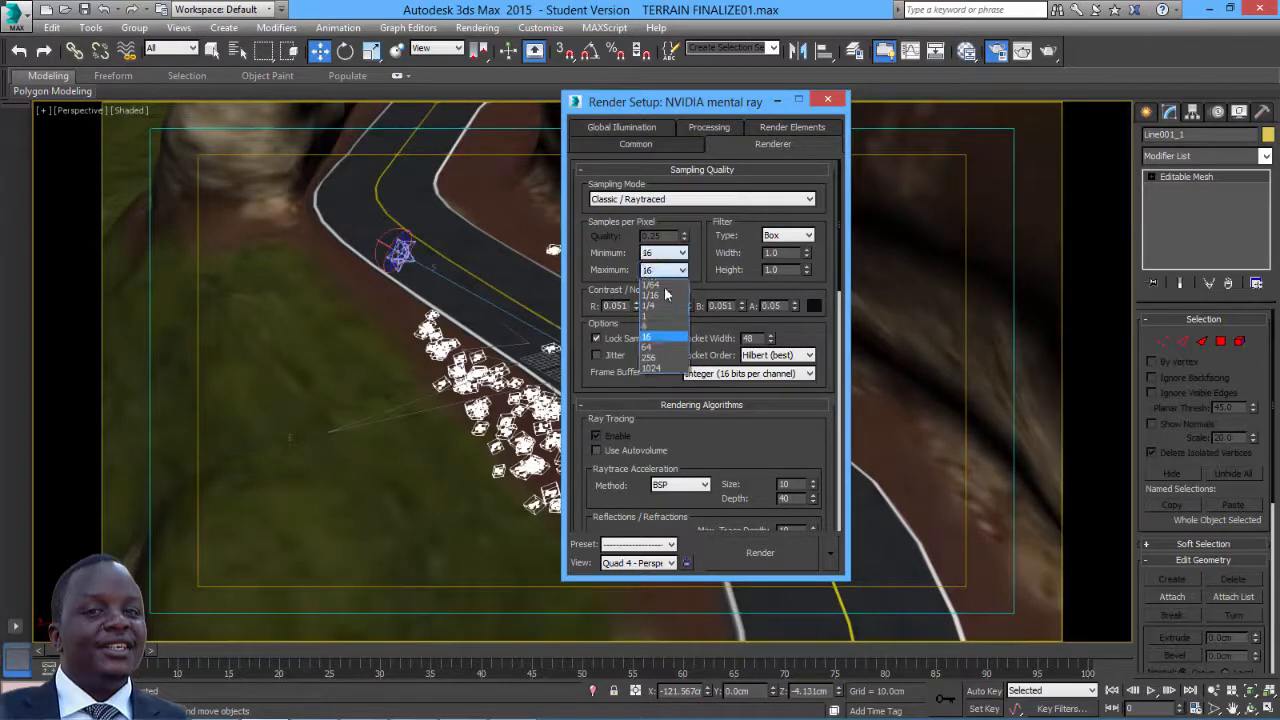
click(661, 348)
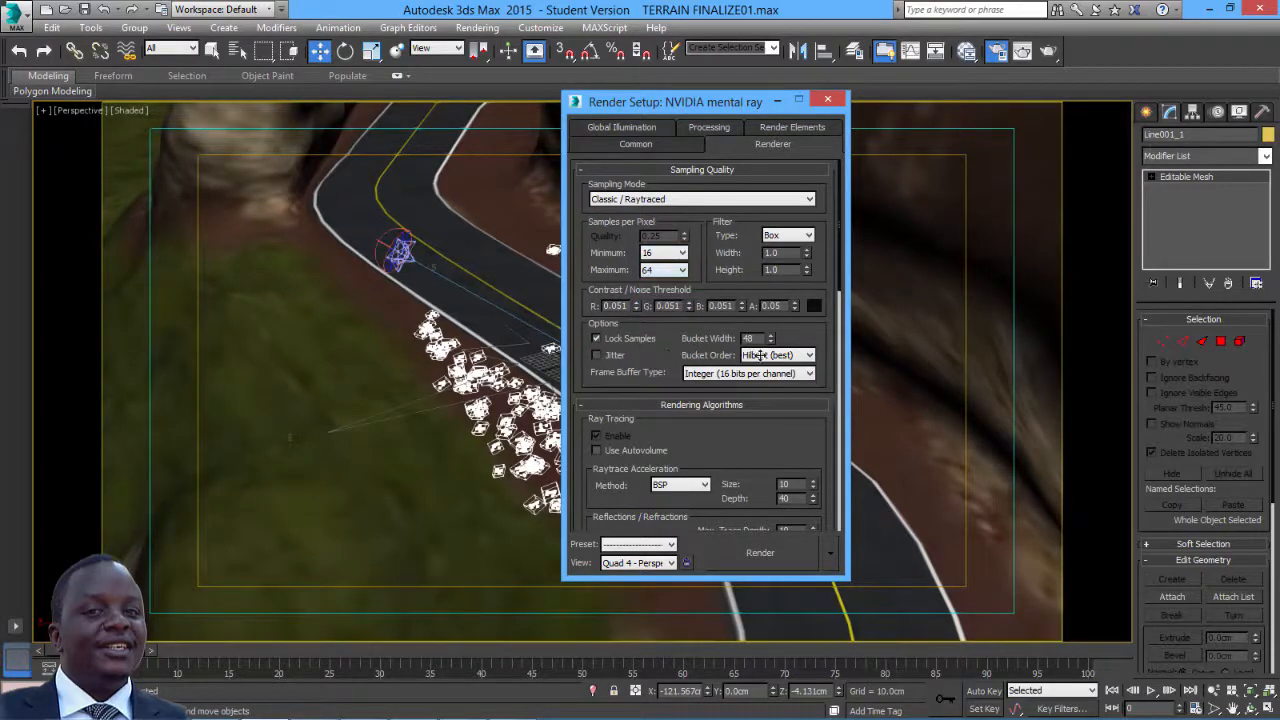
- Raise the Final Gather precision preset to Medium and close the render setup
click(635, 144)
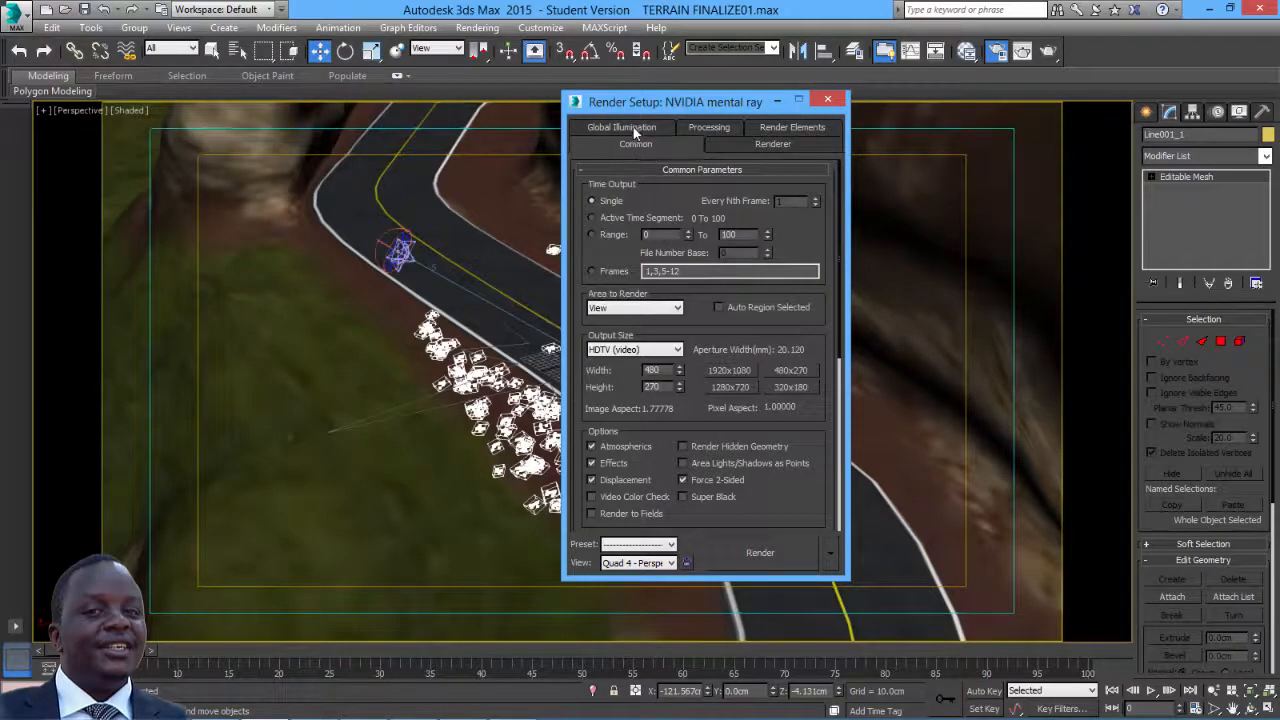
click(622, 128)
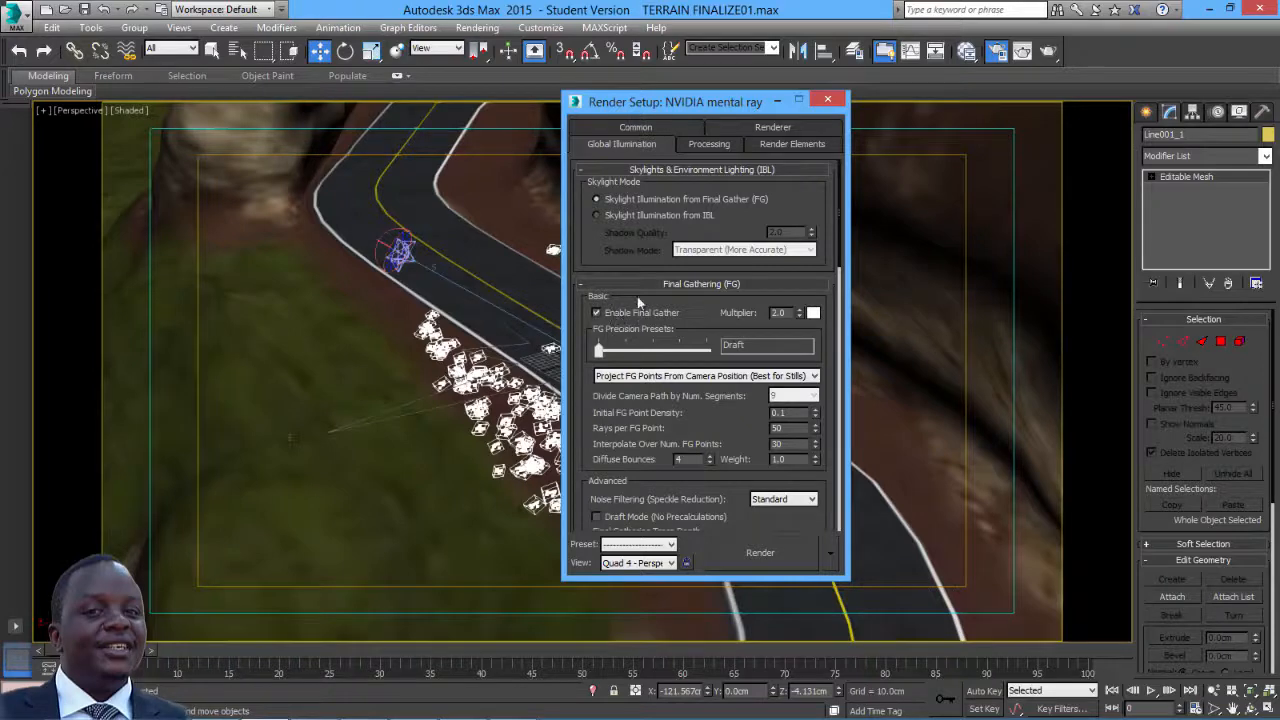
drag(617, 356, 648, 364)
scroll(757, 417, down, 5)
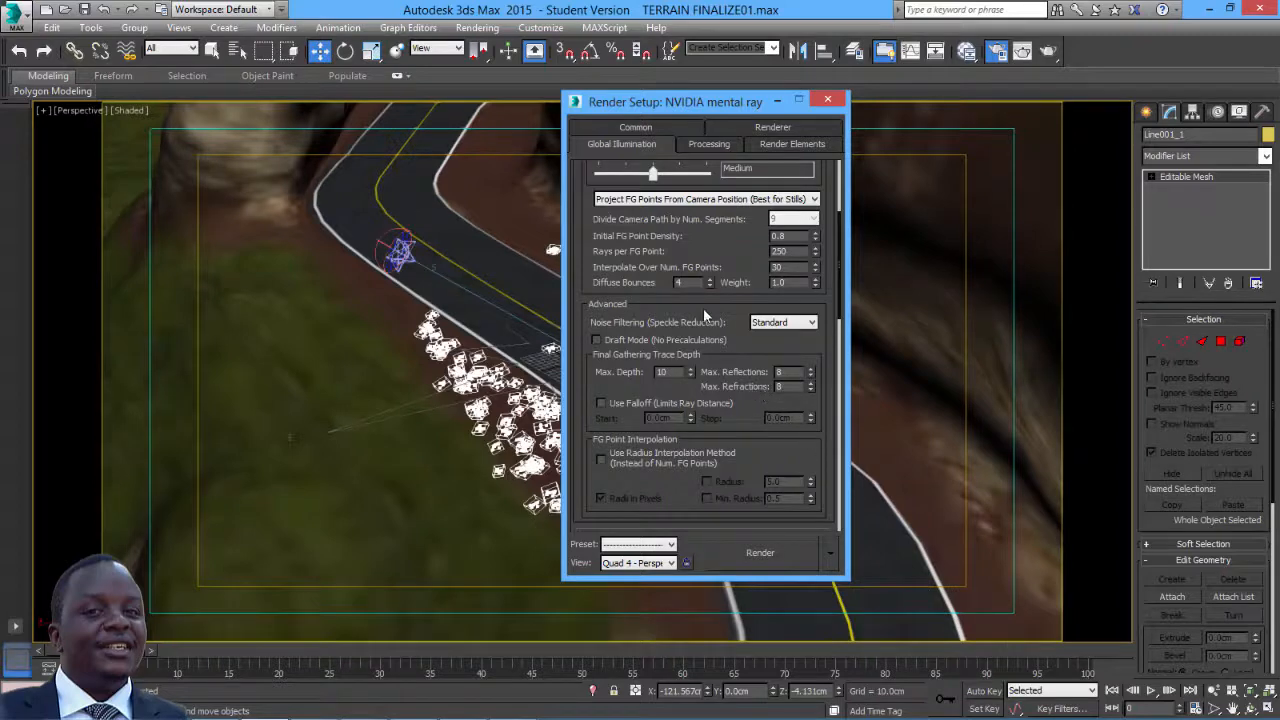
scroll(725, 331, up, 5)
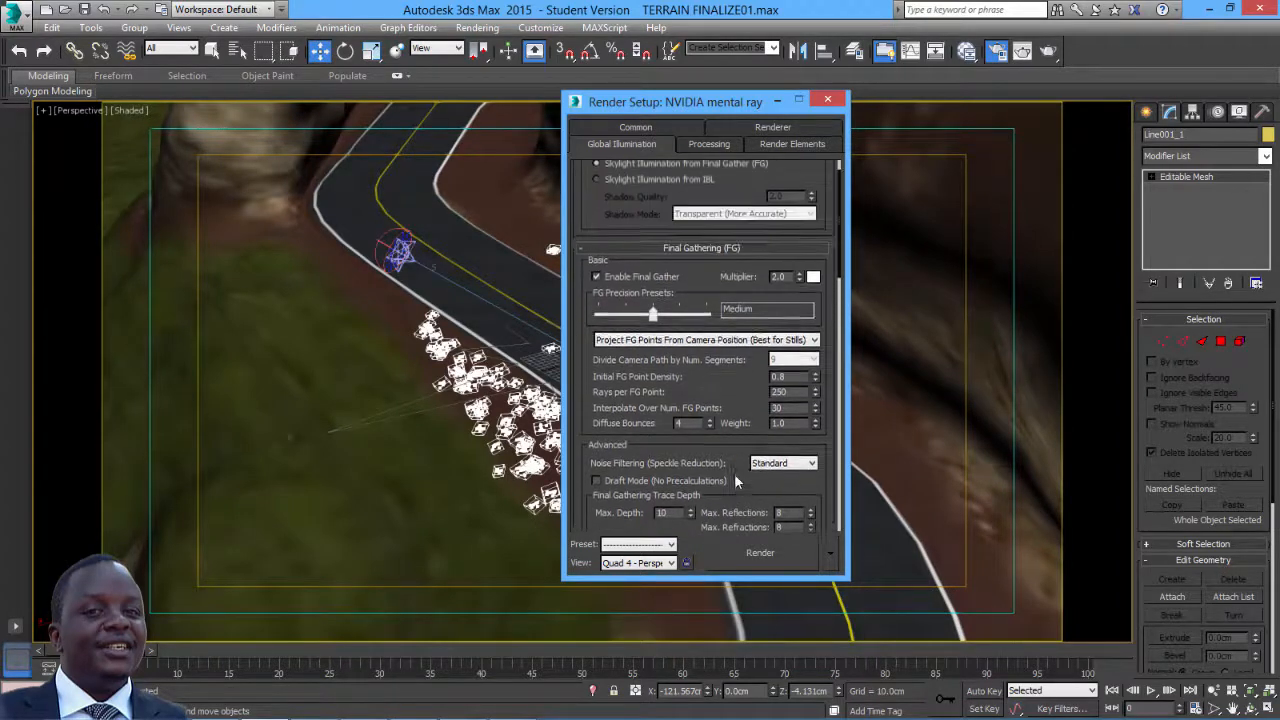
click(827, 101)
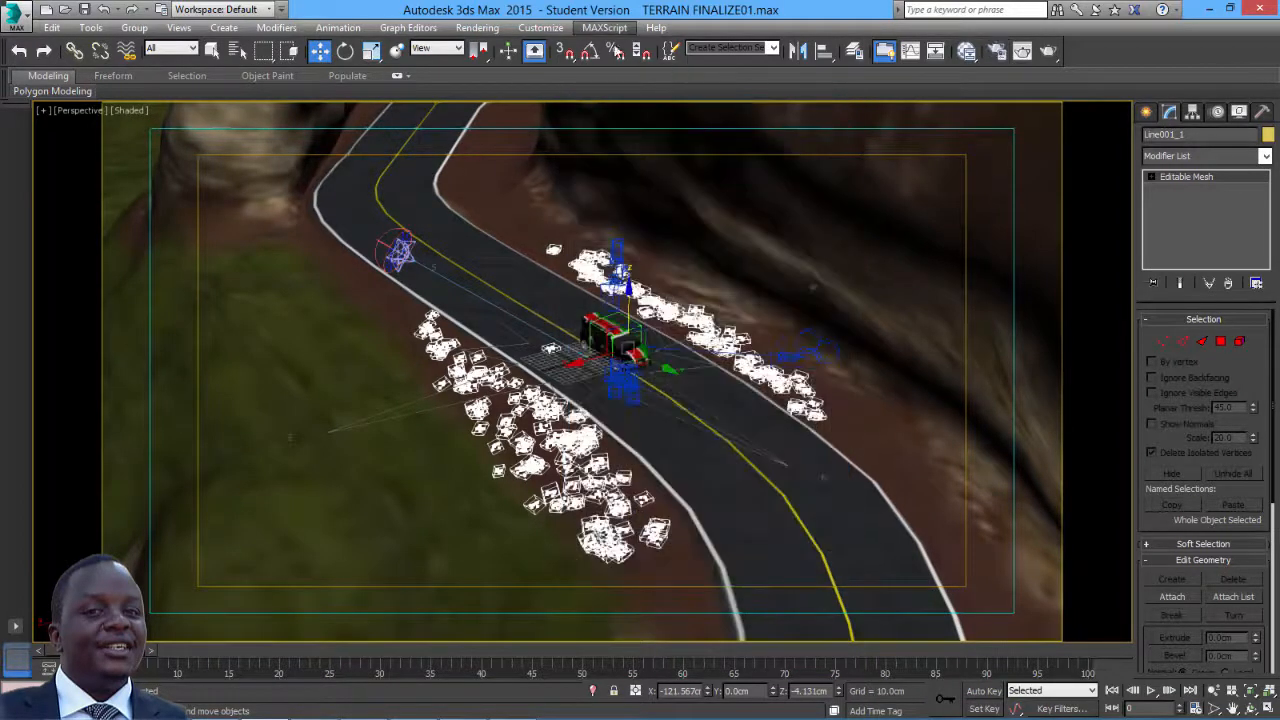
- Turn on the visibility of the TREES layer and close the Layer Explorer
click(854, 51)
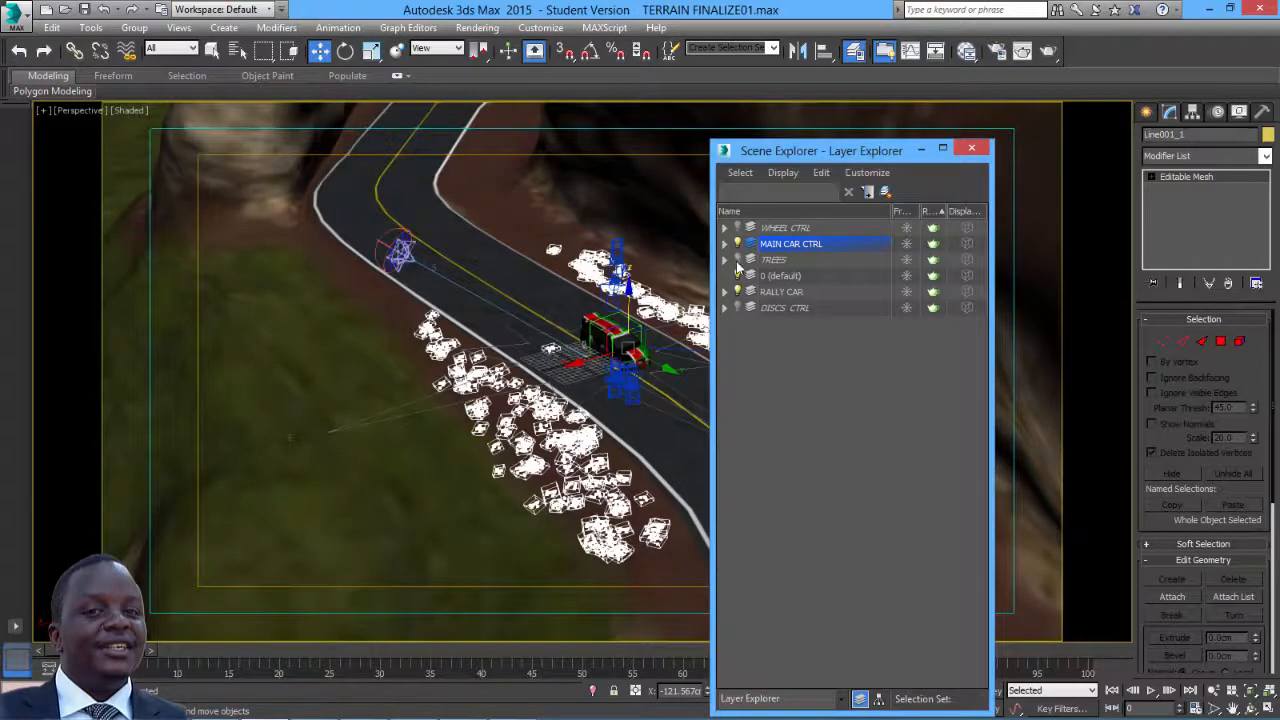
click(737, 260)
click(970, 150)
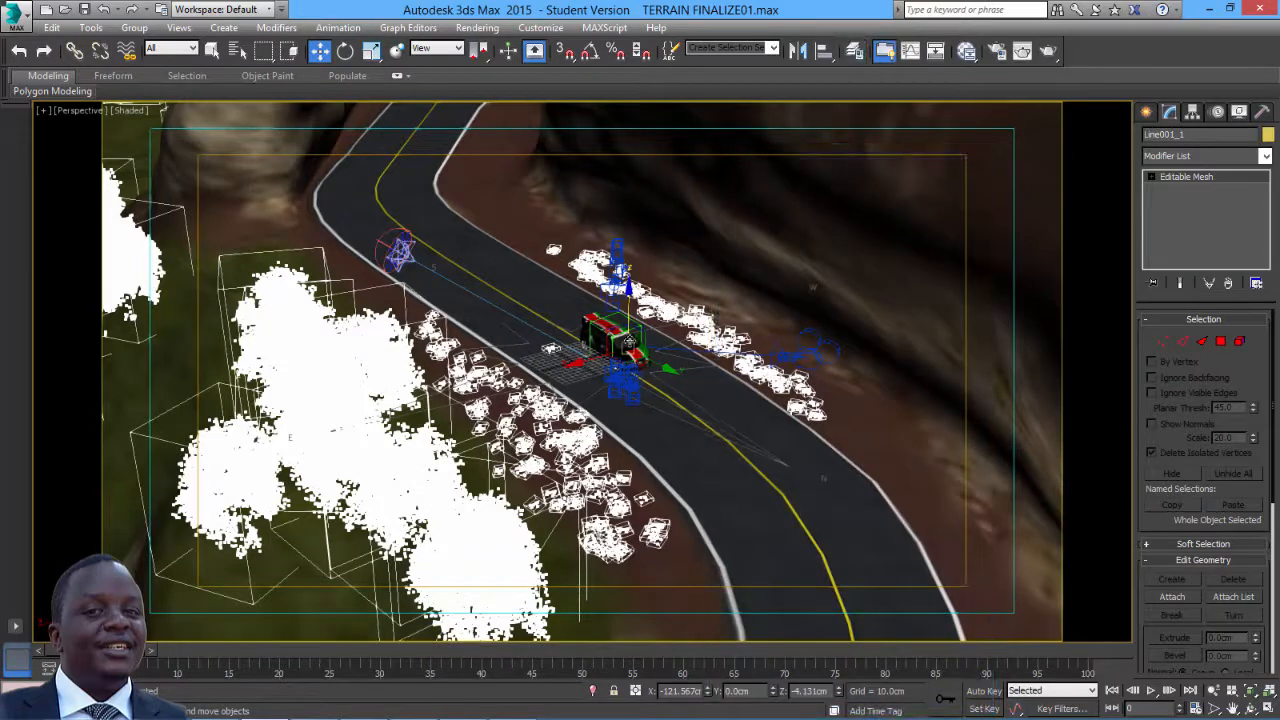
- Select the MAIN CAR dummy, frame it in the perspective view and inspect the car from its rear and front
click(590, 322)
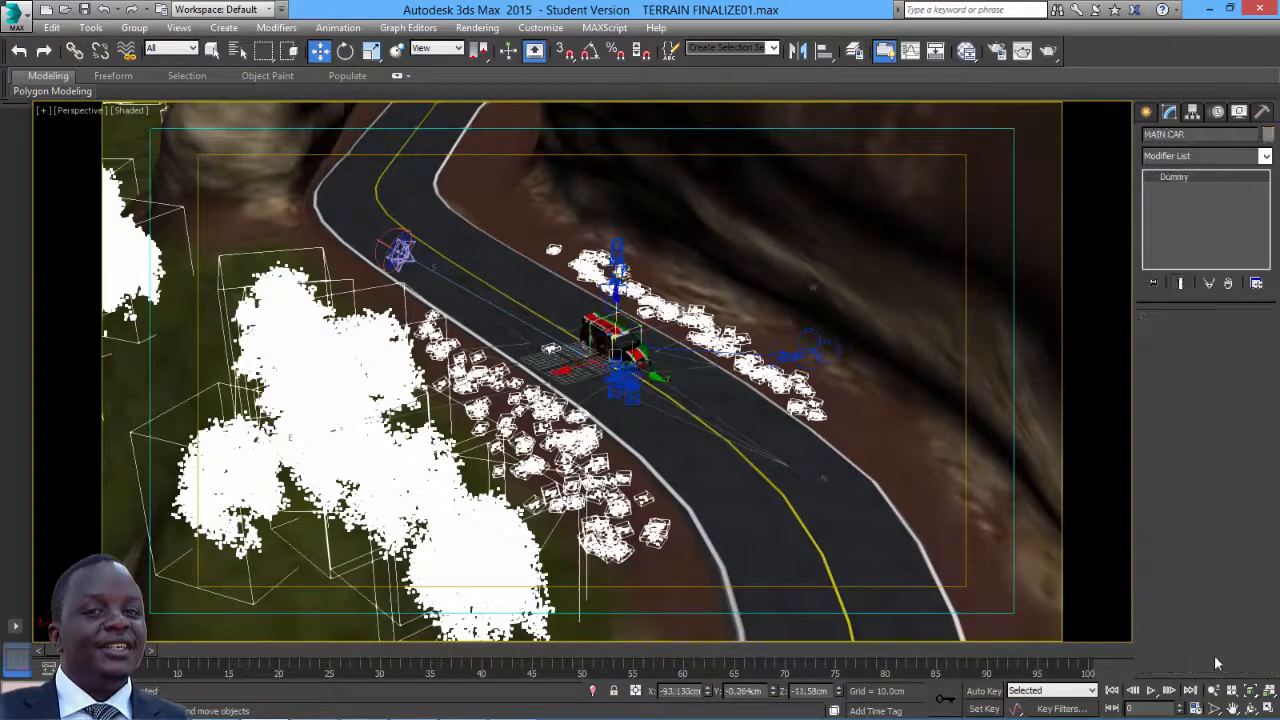
click(1246, 694)
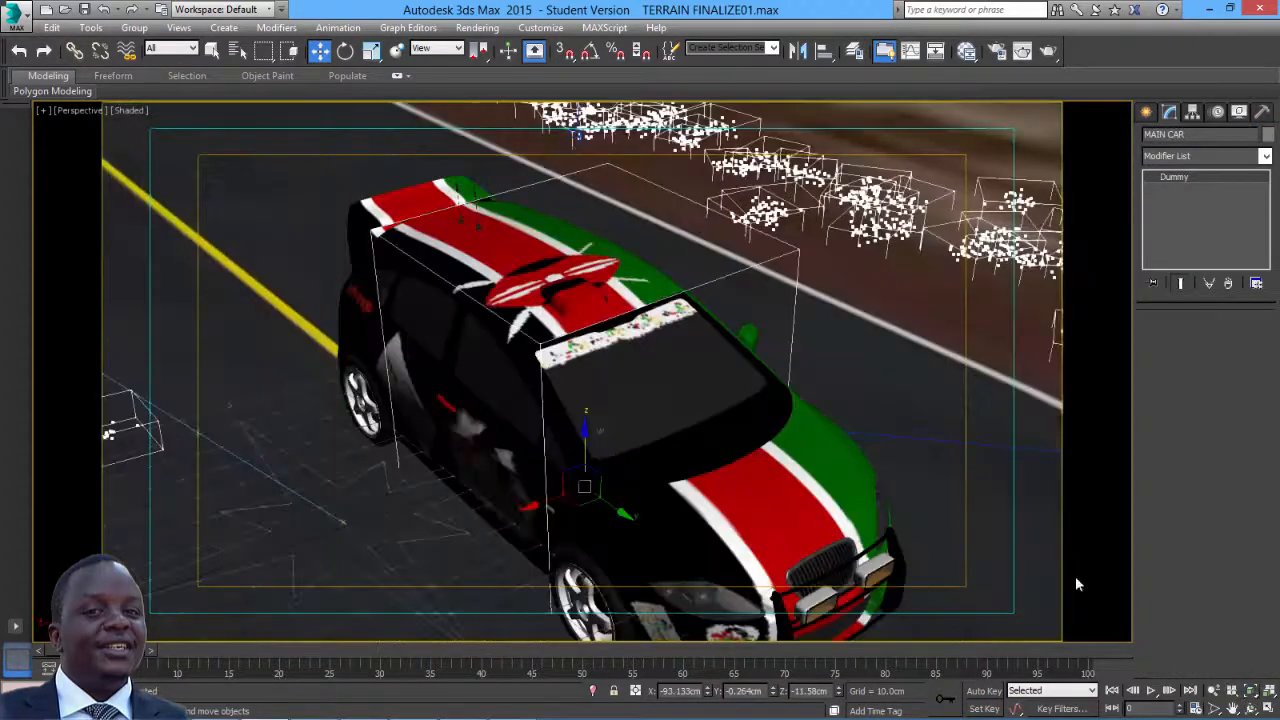
click(1250, 707)
drag(891, 494, 790, 387)
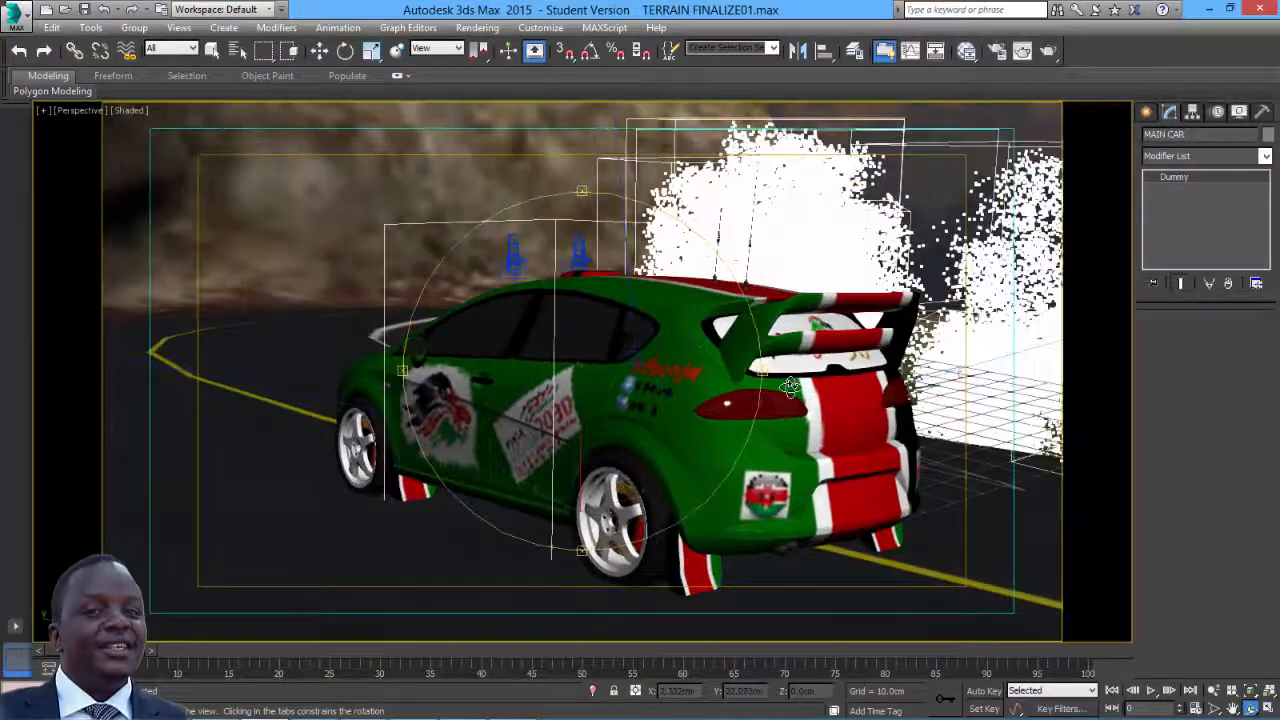
drag(603, 409, 457, 469)
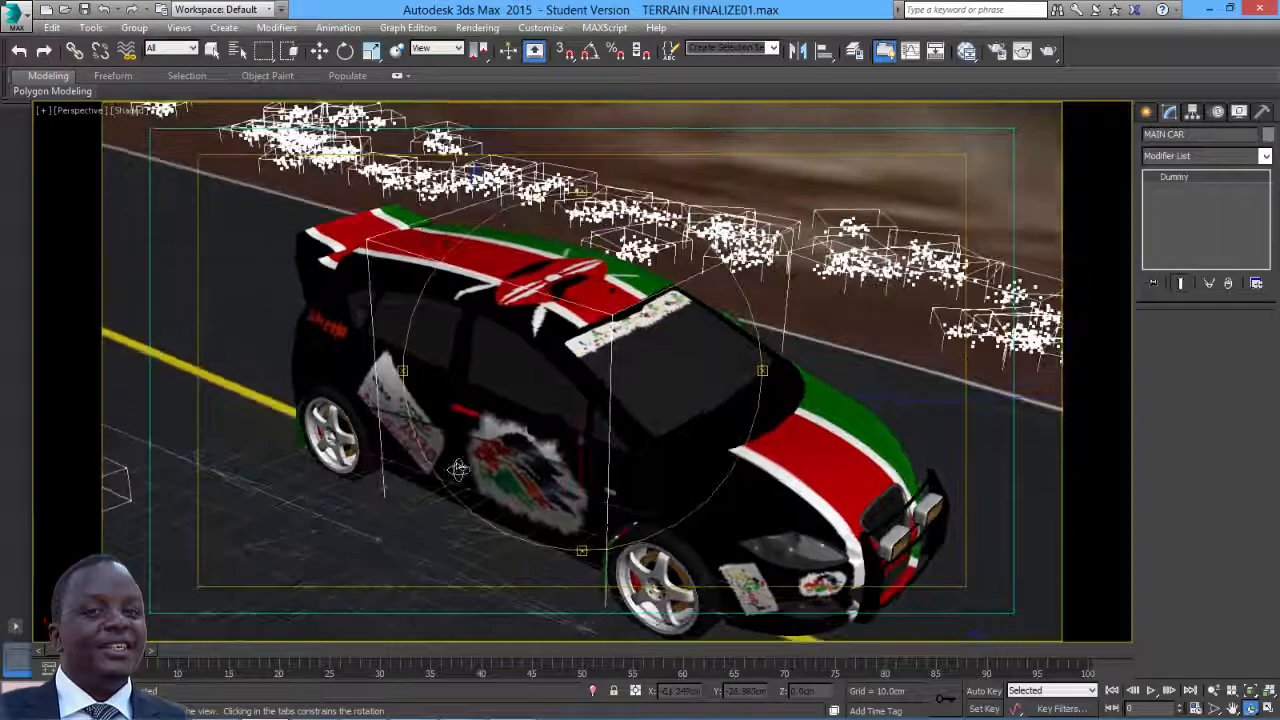
scroll(457, 469, down, 8)
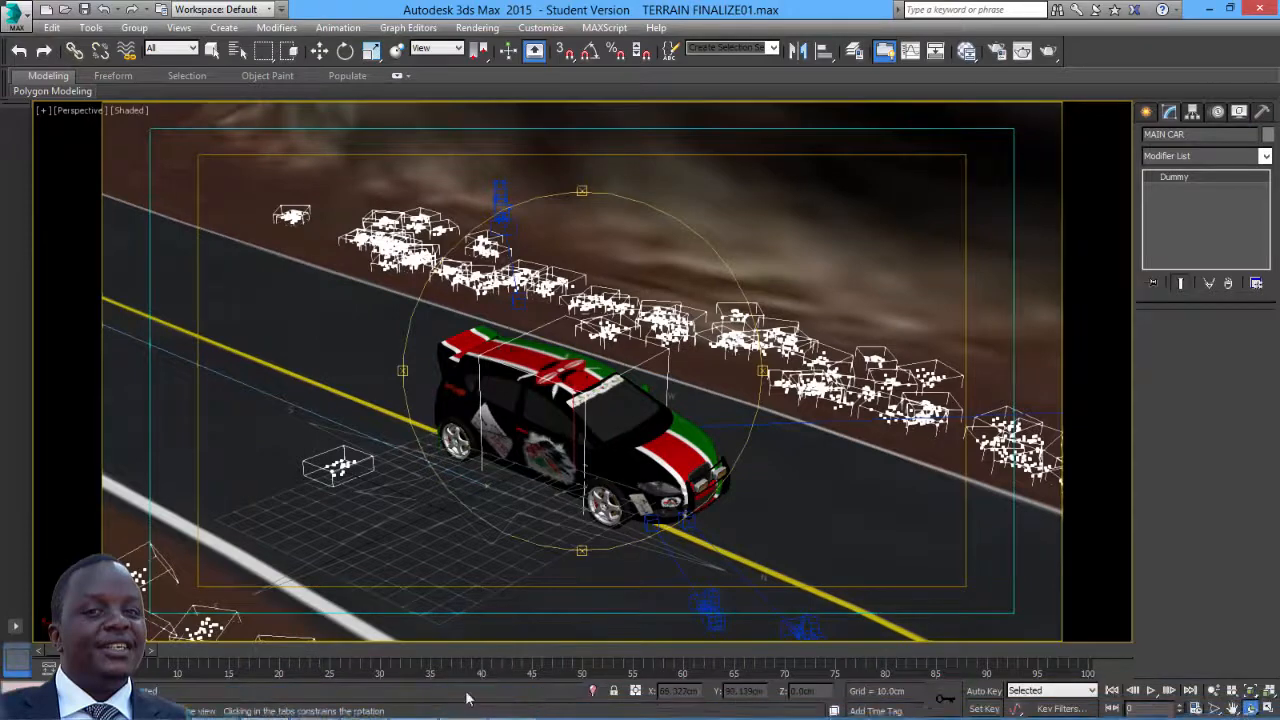
- Switch to Windows Photo Viewer and examine the finished renders 04, including its tunnel and trees up close, and 01
click(512, 706)
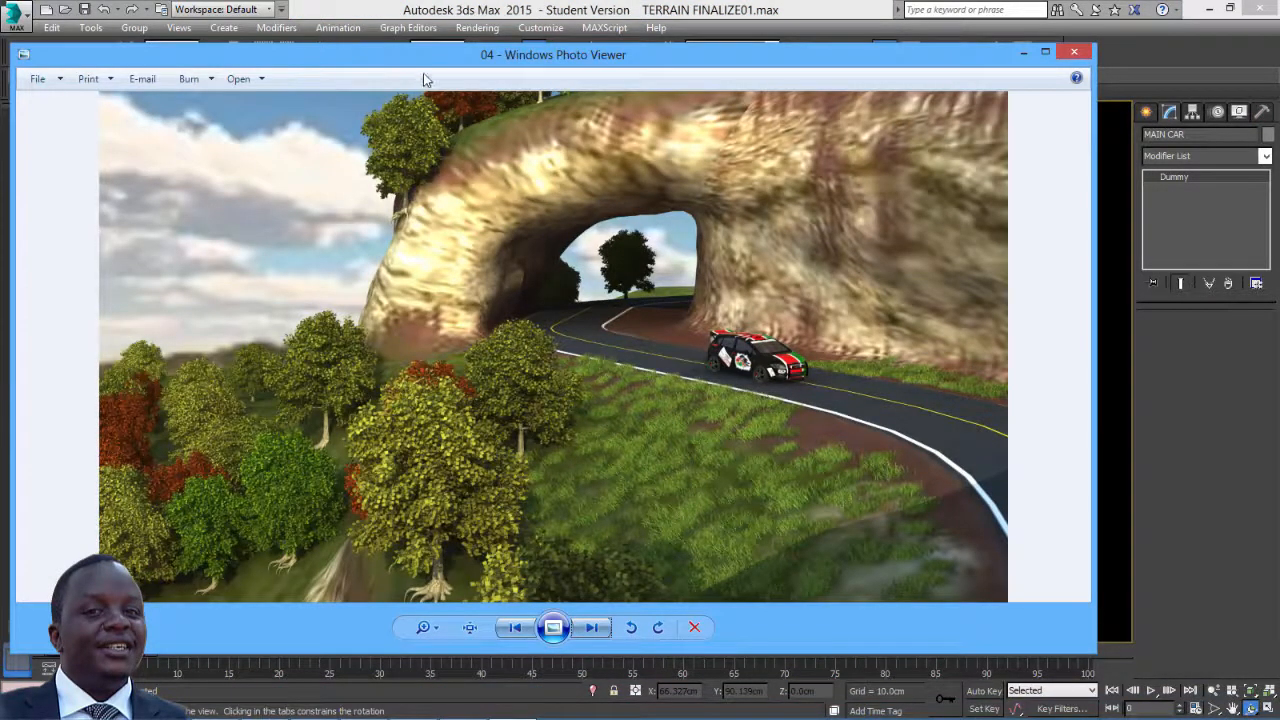
drag(449, 84, 490, 82)
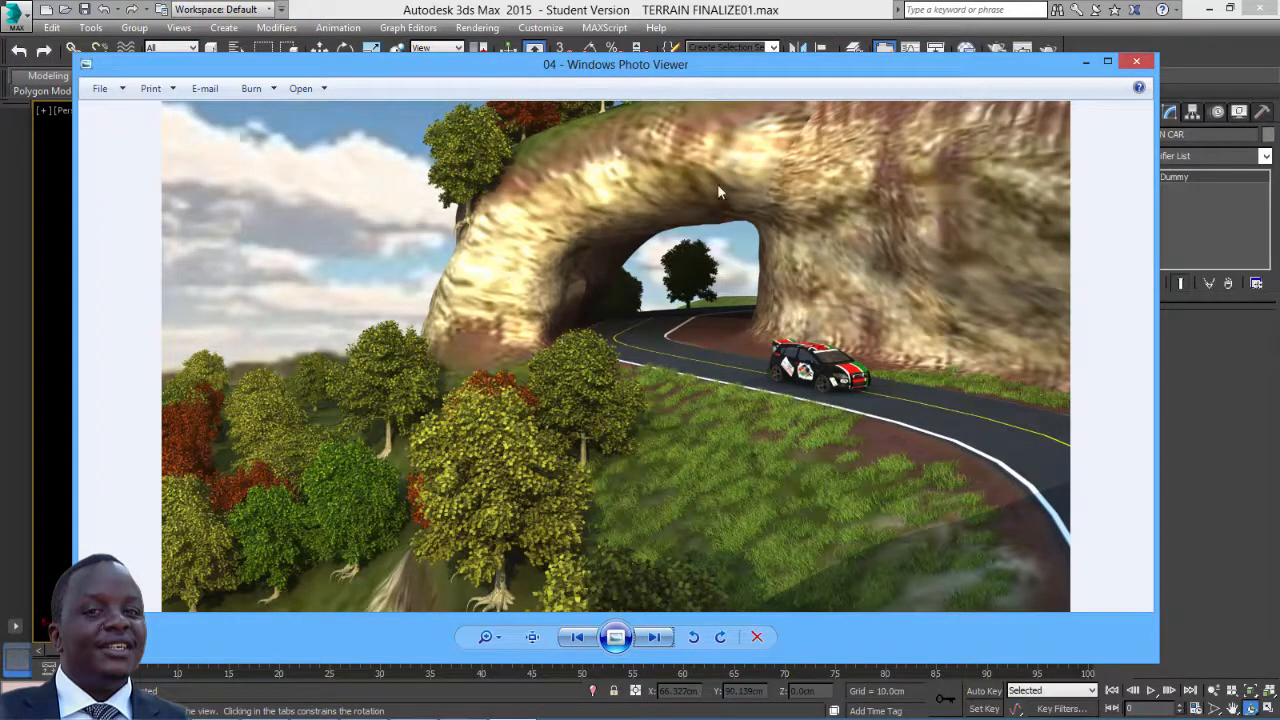
scroll(493, 262, up, 1)
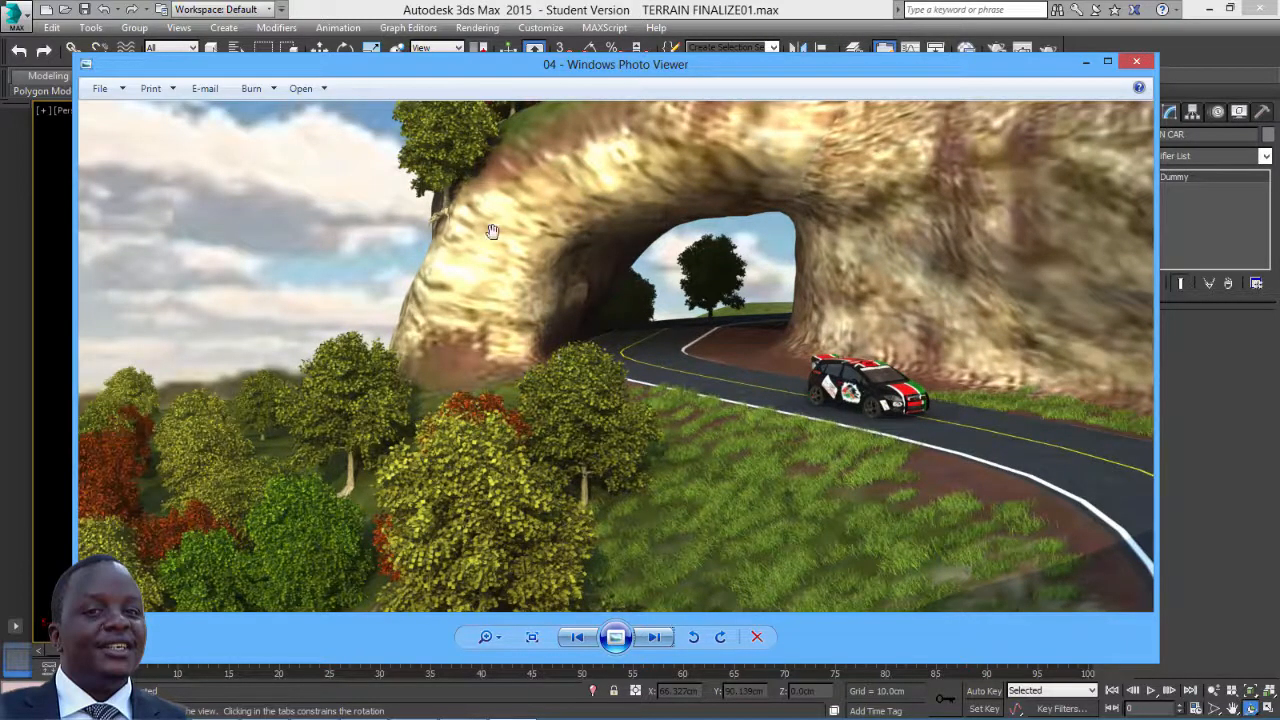
click(654, 640)
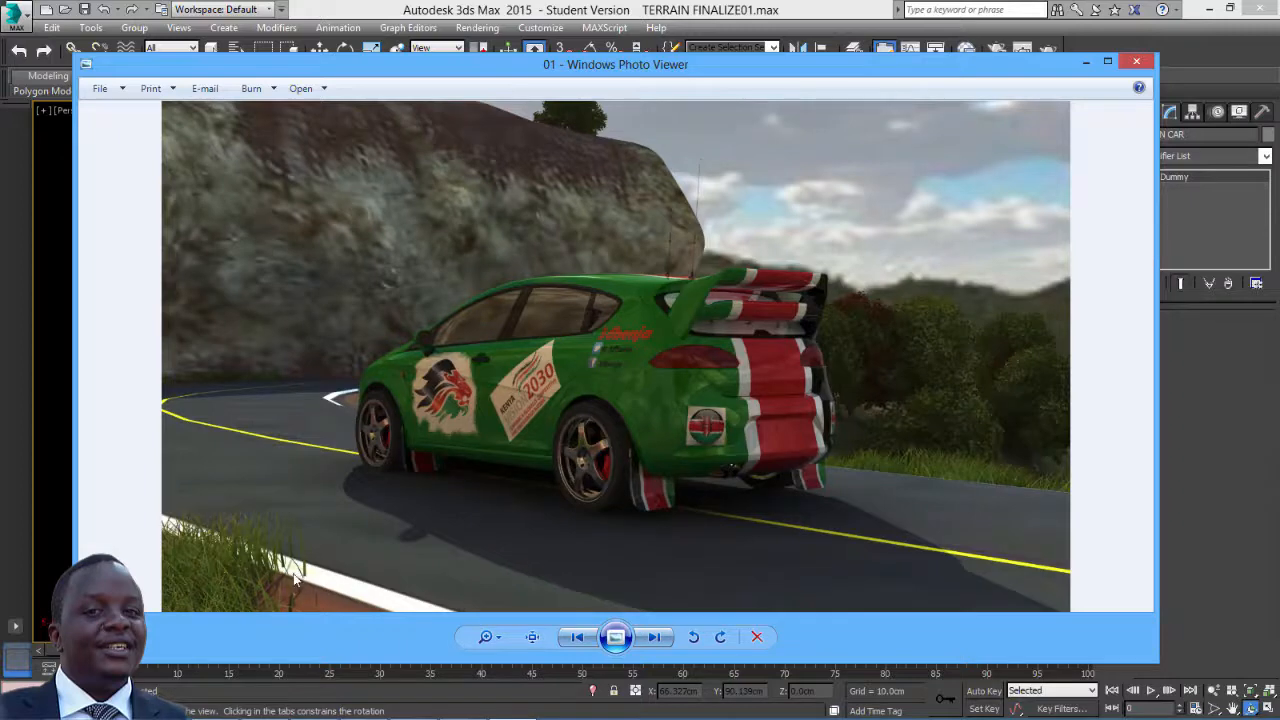
- Examine render 02 up close around the car's front, the roadside tree and the grass
click(656, 638)
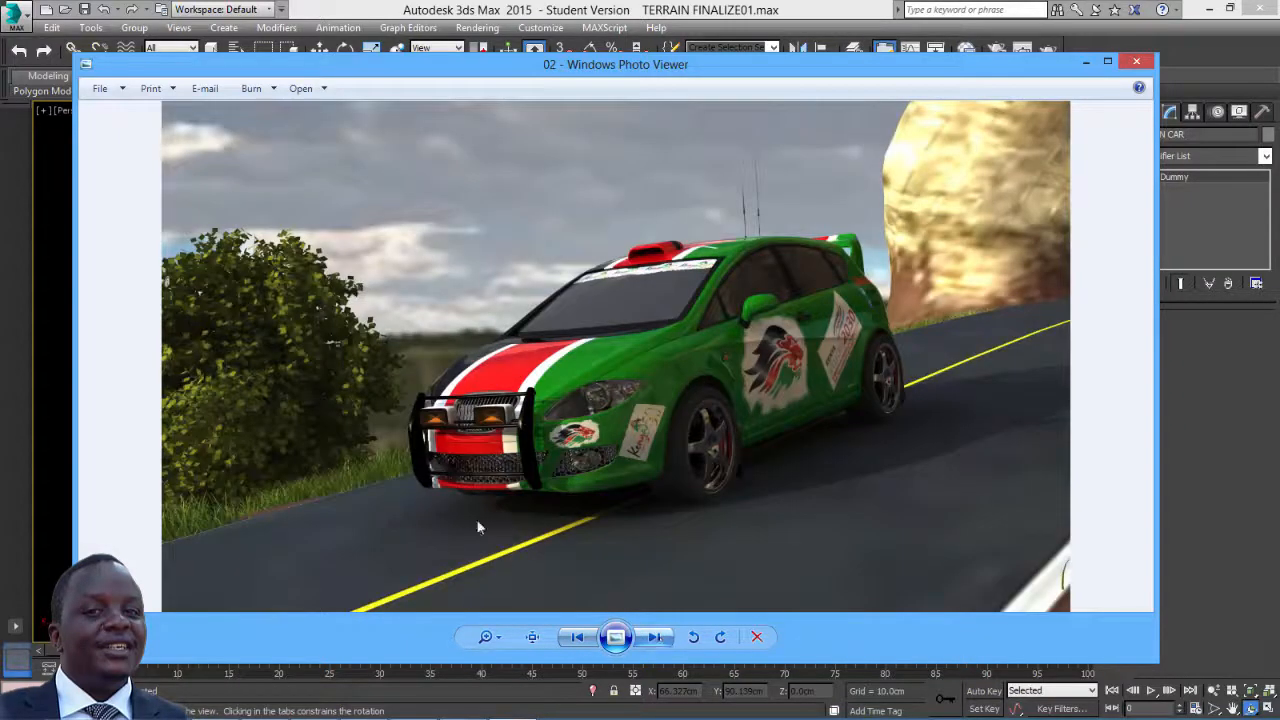
scroll(371, 442, up, 5)
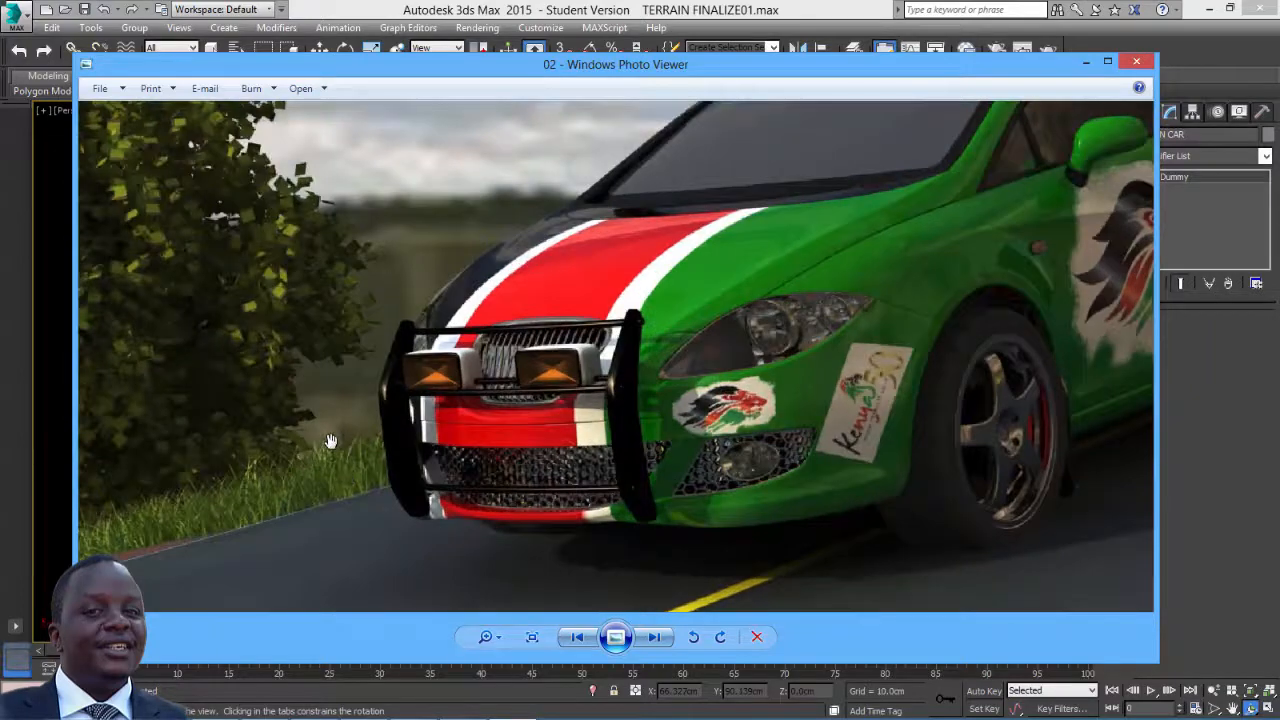
drag(331, 441, 545, 459)
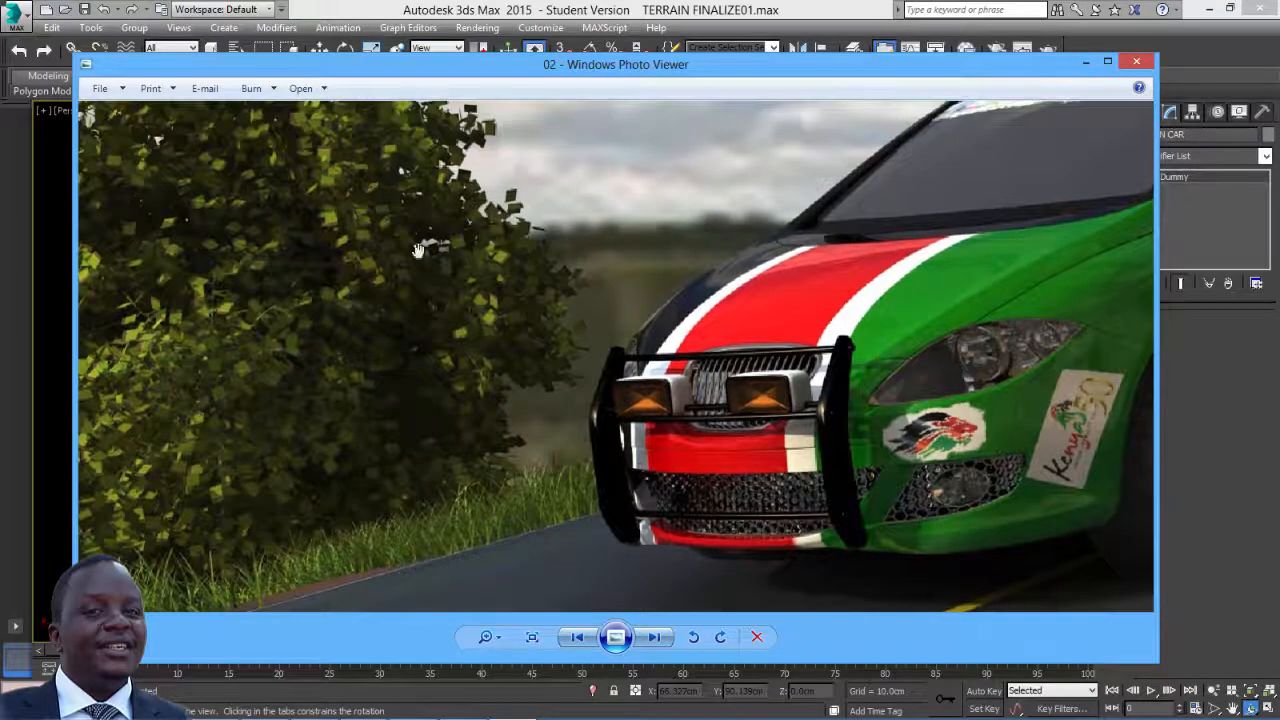
drag(384, 218, 372, 331)
scroll(371, 331, down, 5)
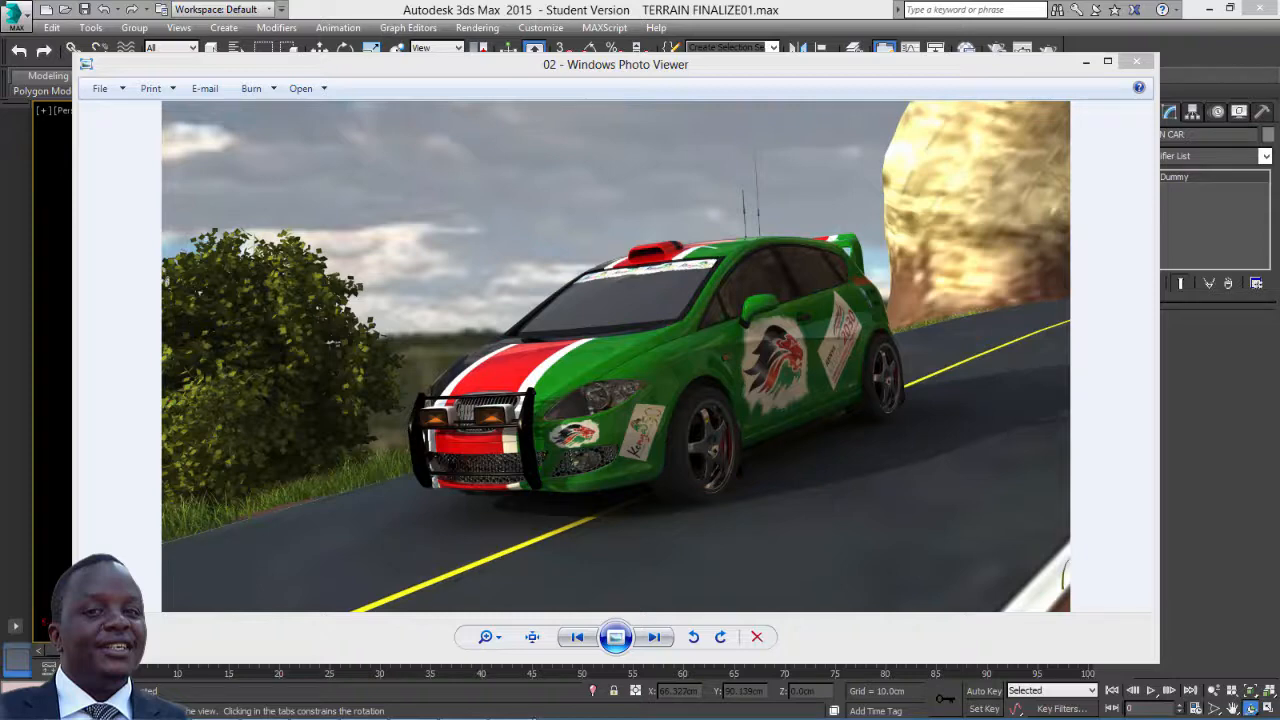
- Compare the 01 grey render with its textured version 01 and show the textured image full screen
drag(1279, 266, 304, 68)
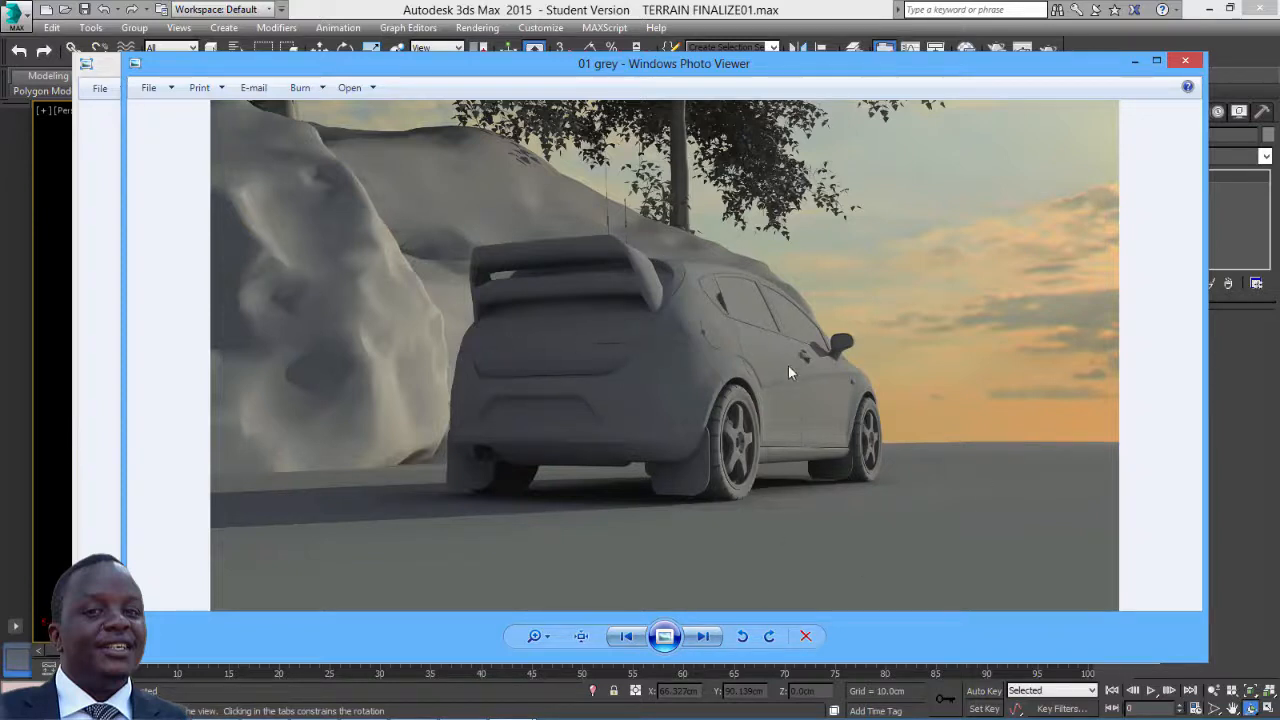
click(703, 636)
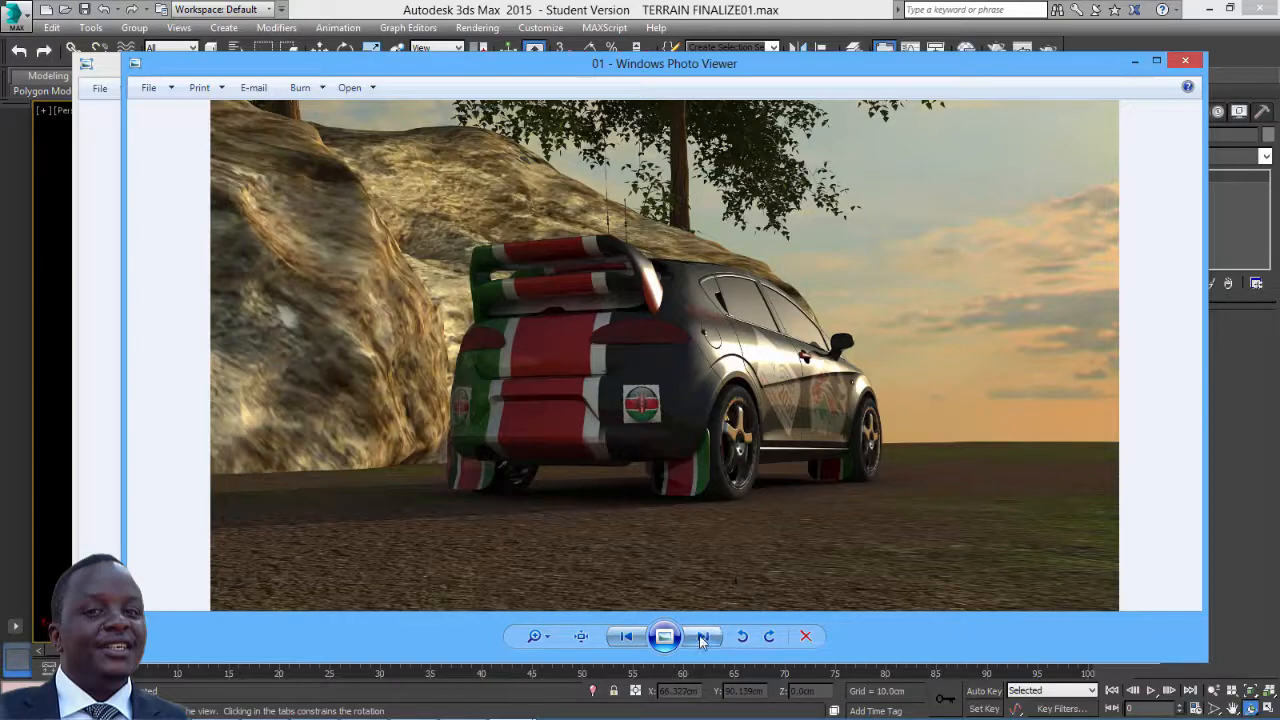
click(664, 636)
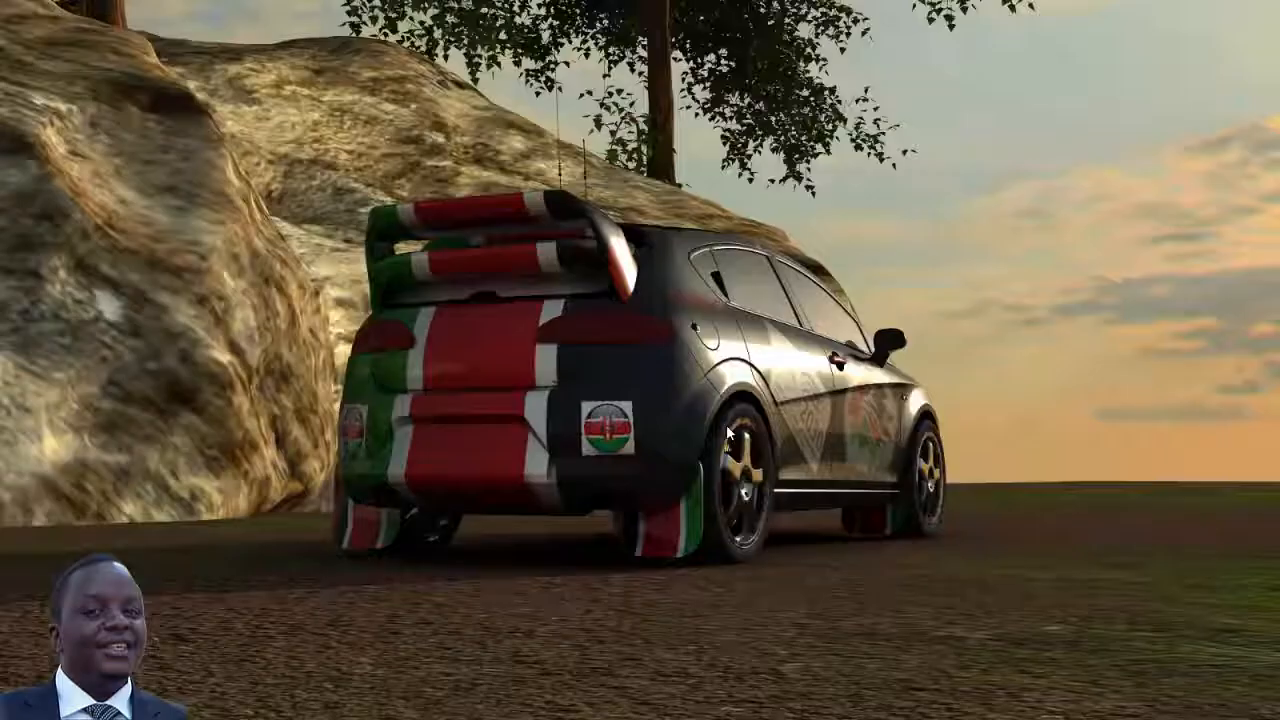